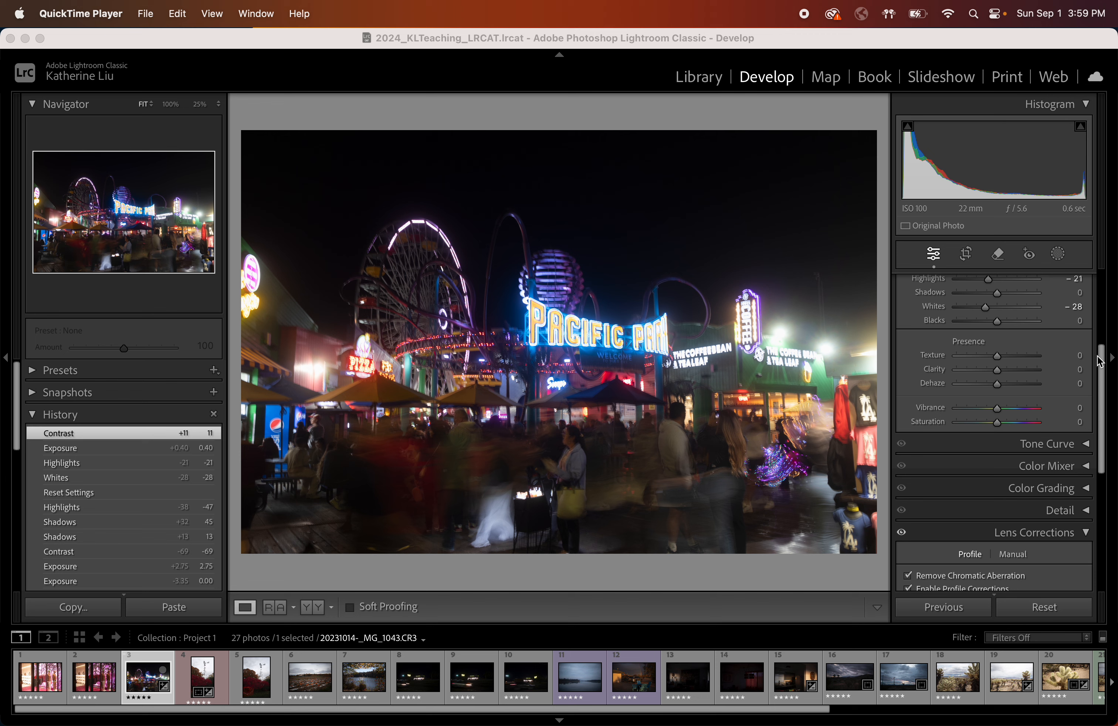
left_click_drag(1100, 363, 1104, 412)
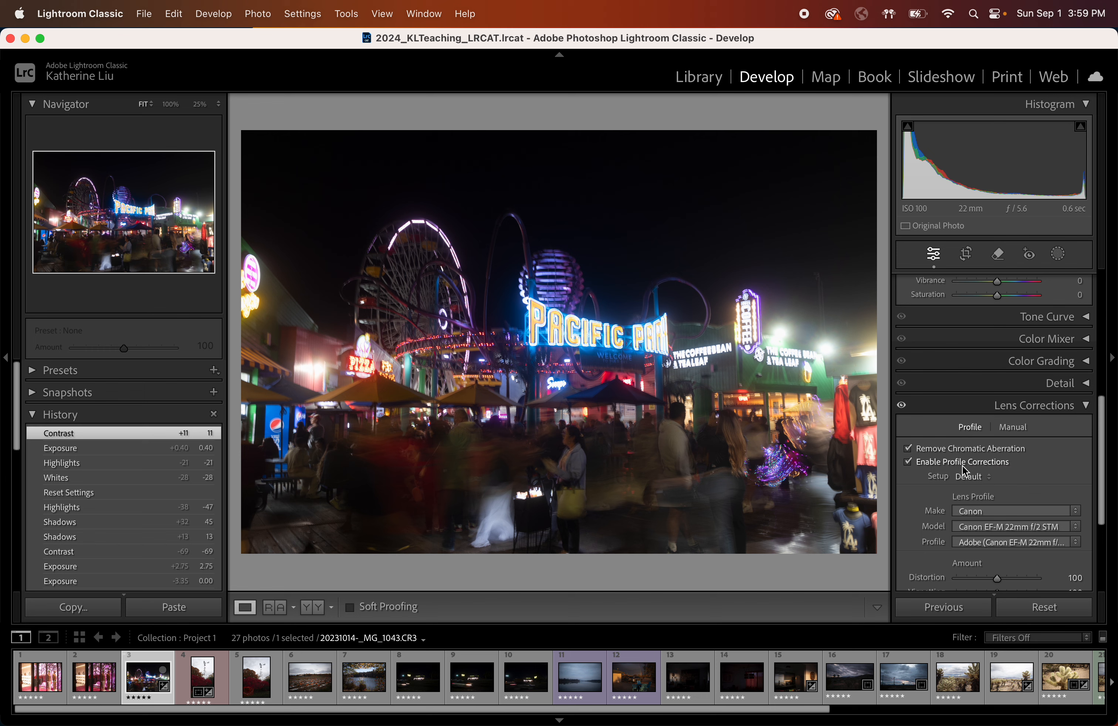
scroll(1105, 449, "up", 10)
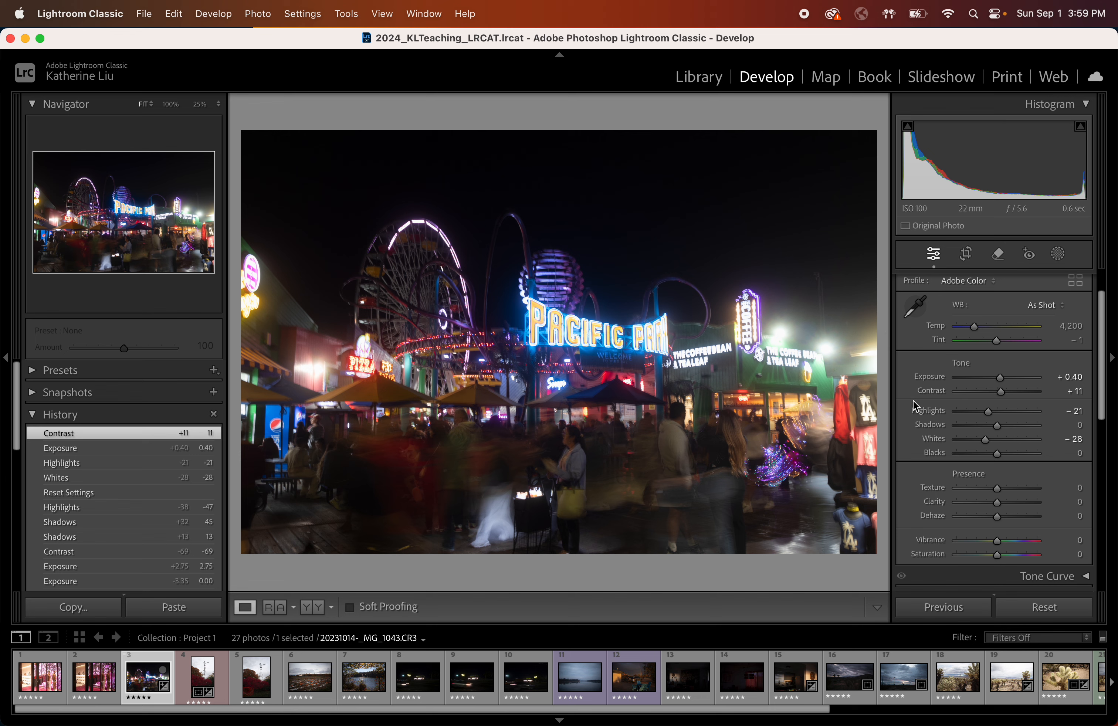
scroll(919, 387, "down", 3)
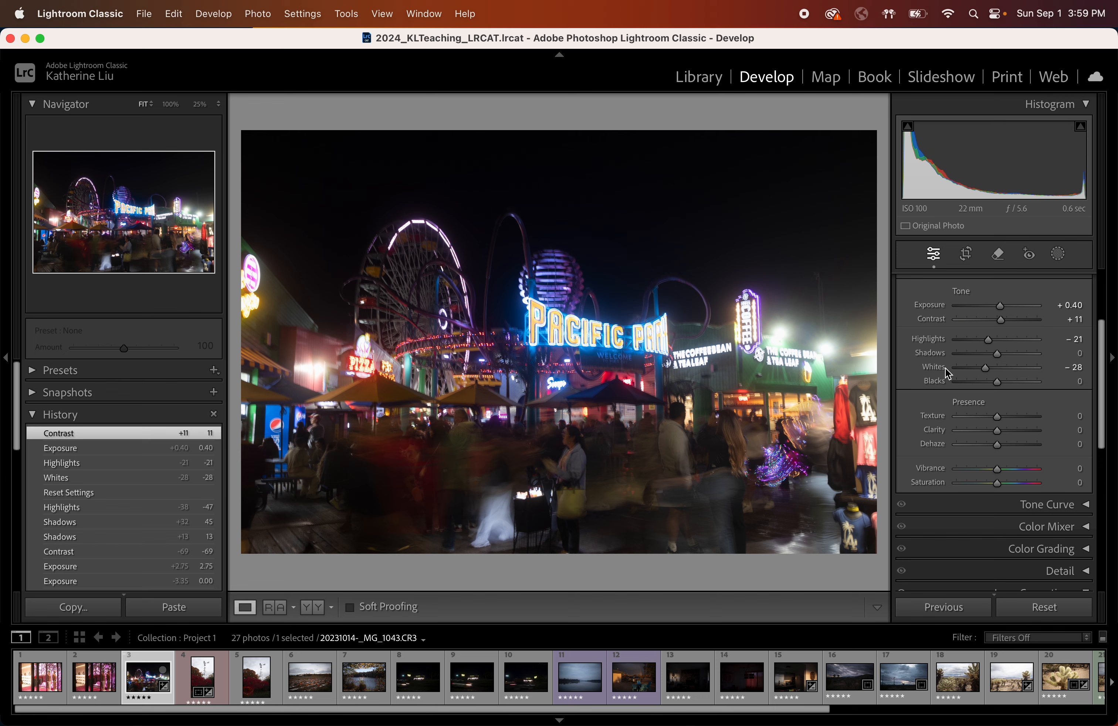
scroll(962, 418, "down", 3)
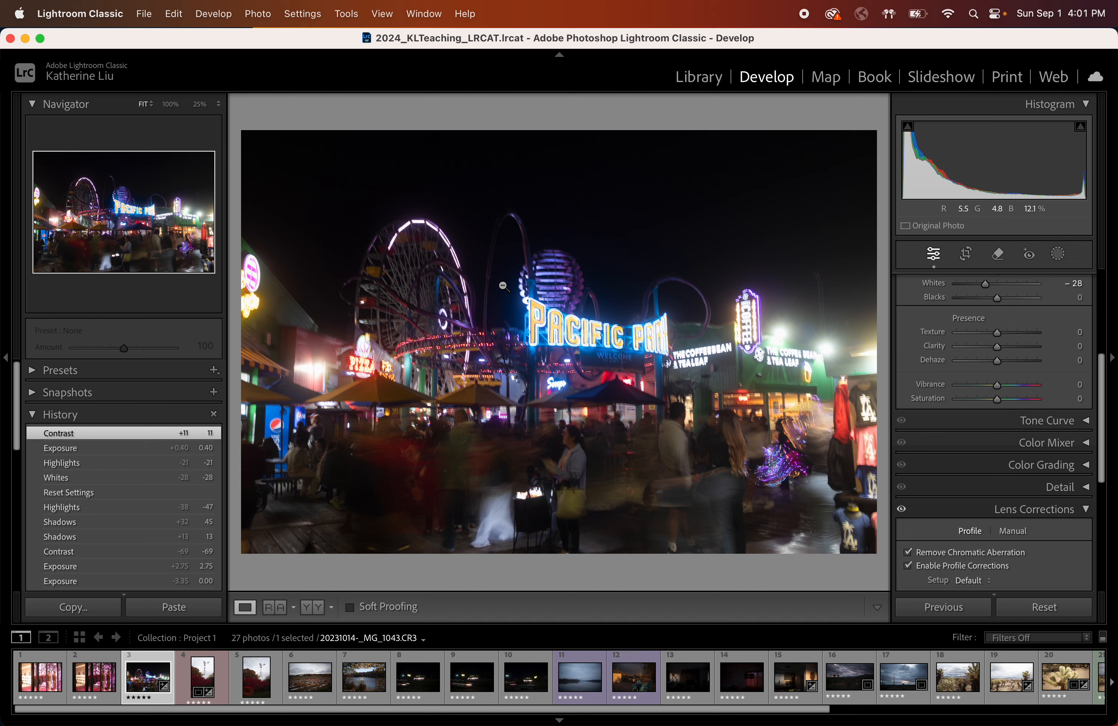
right_click(504, 286)
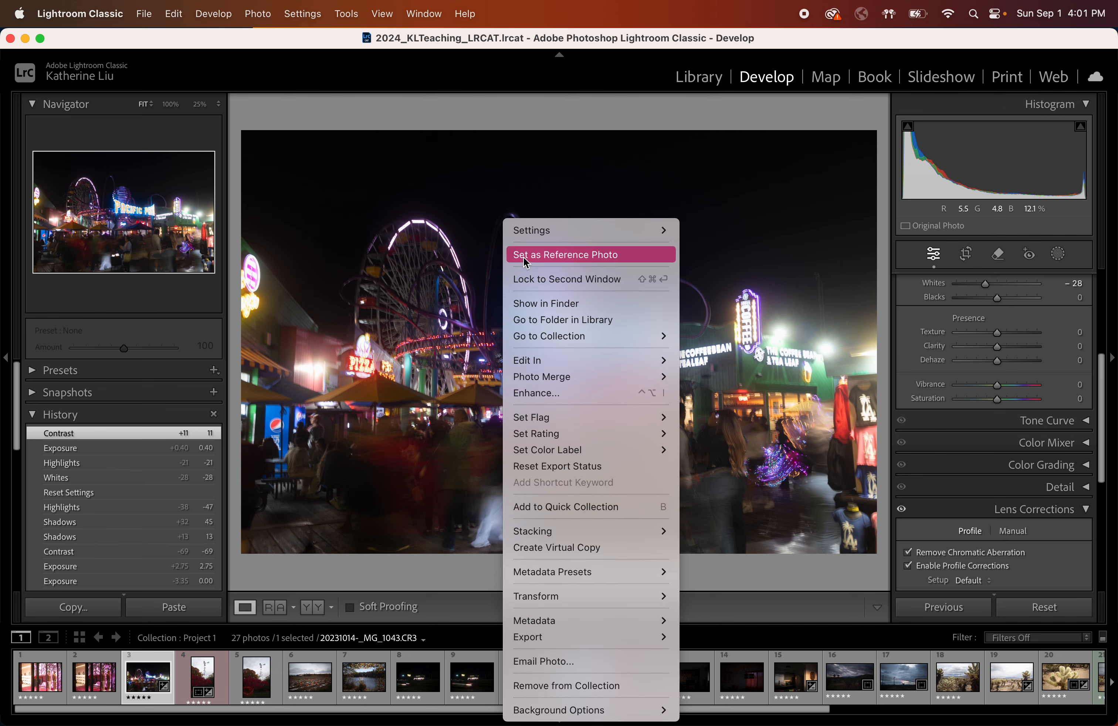
mouse_move(538, 362)
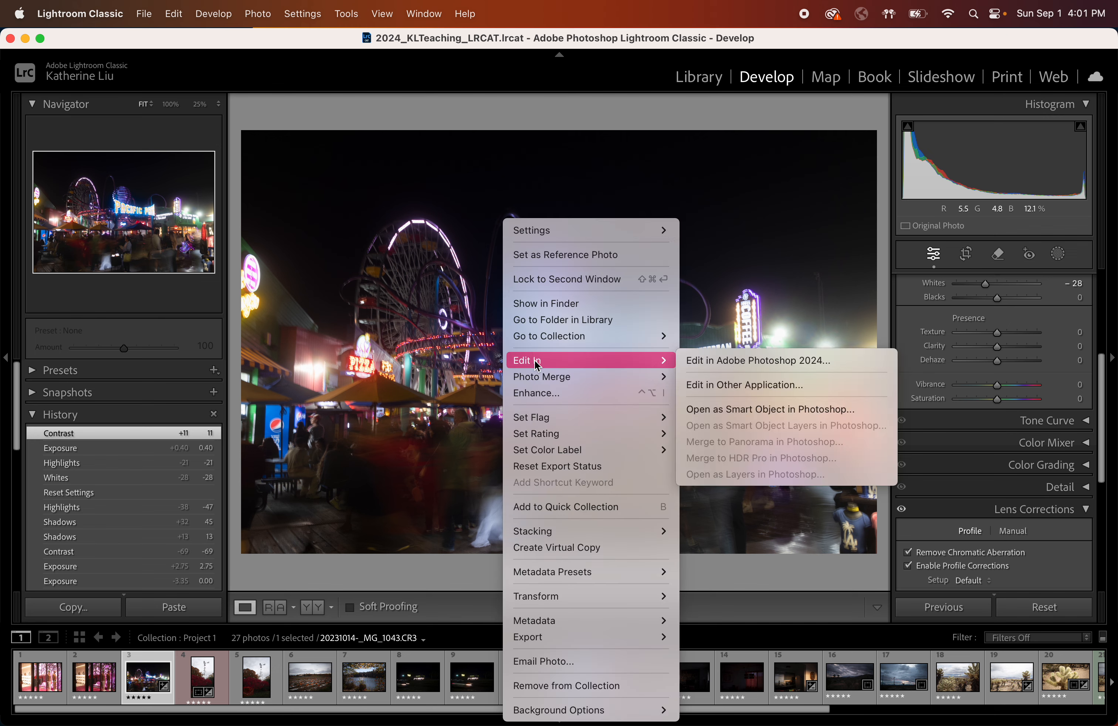
left_click(749, 286)
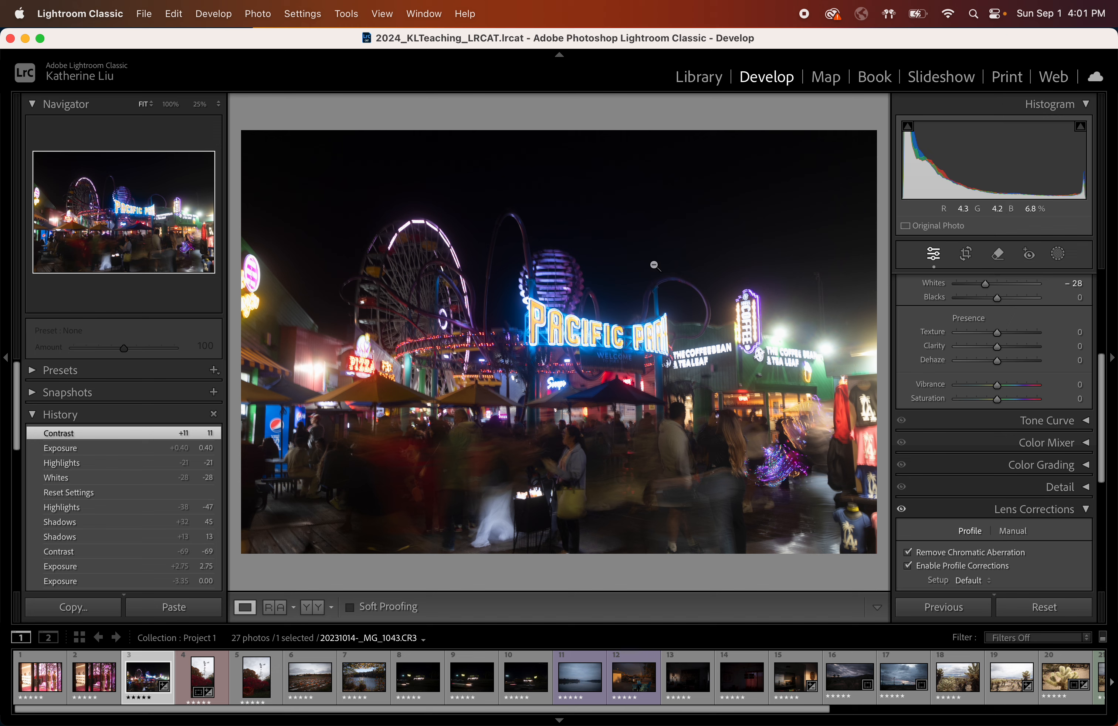
Open the night pier photo in Adobe Photoshop 2024 for editing.
right_click(594, 249)
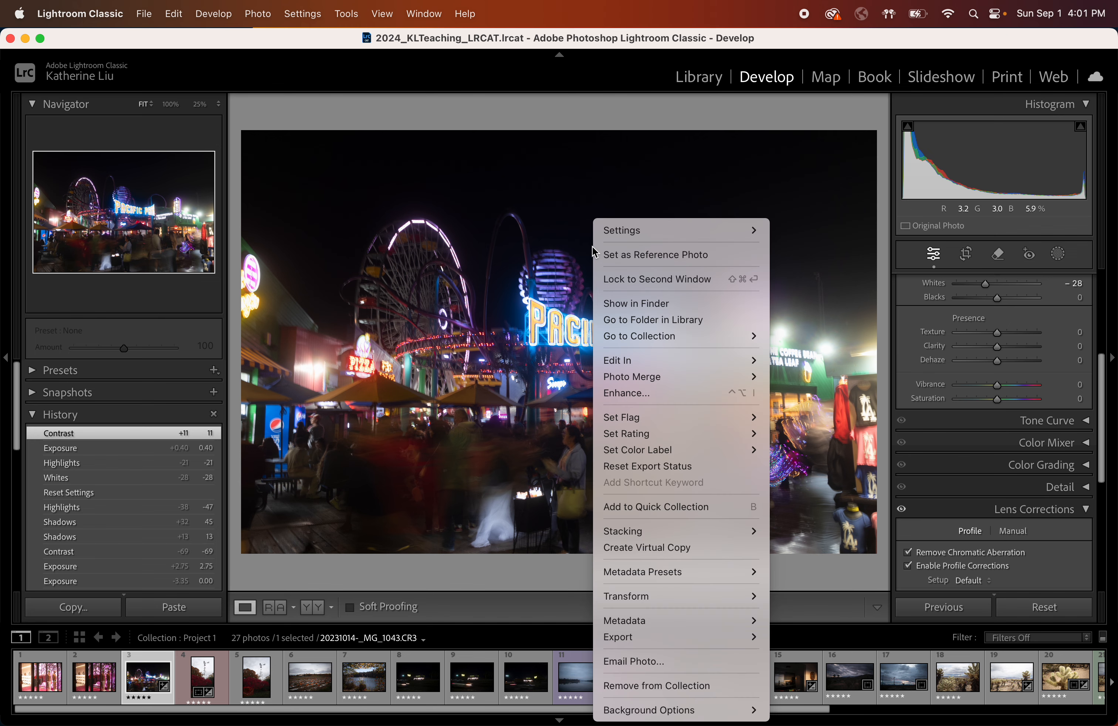
mouse_move(622, 362)
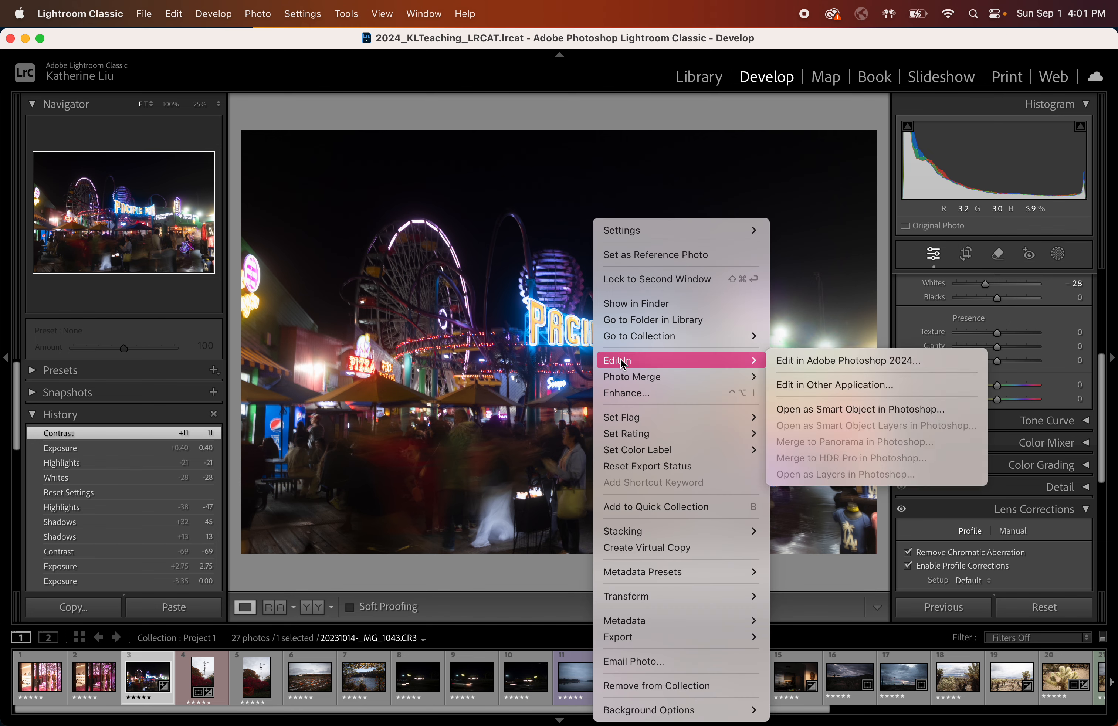
left_click(825, 361)
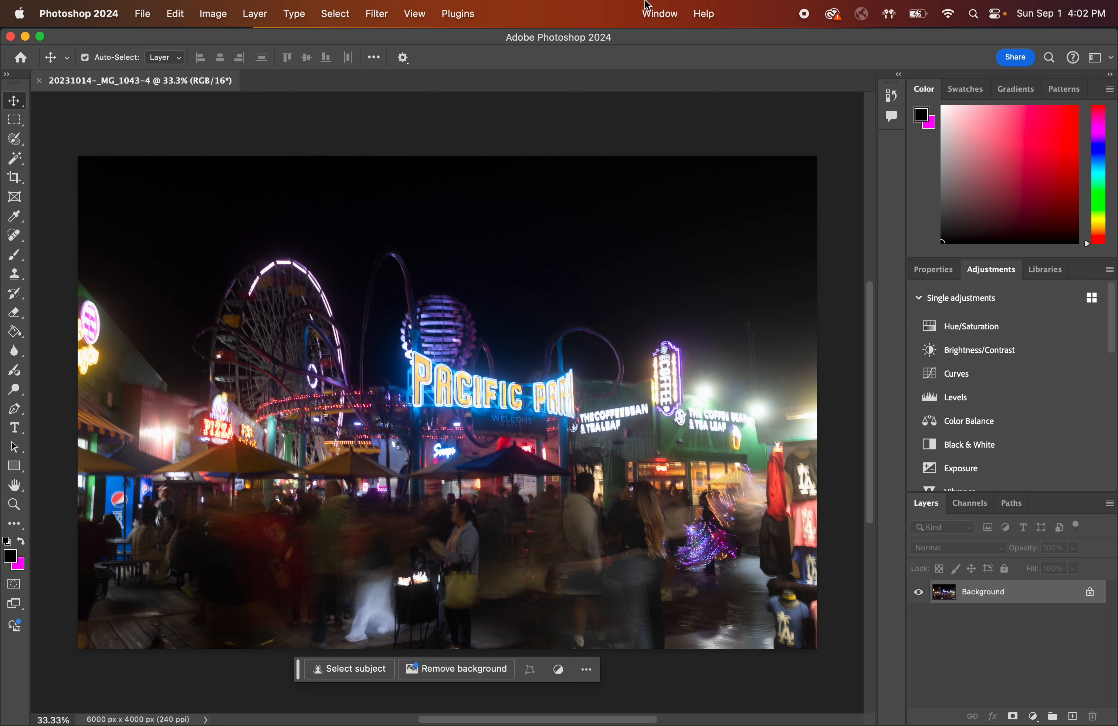
Switch the Photoshop workspace to Photography and view its Navigator and Histogram panels.
left_click(658, 18)
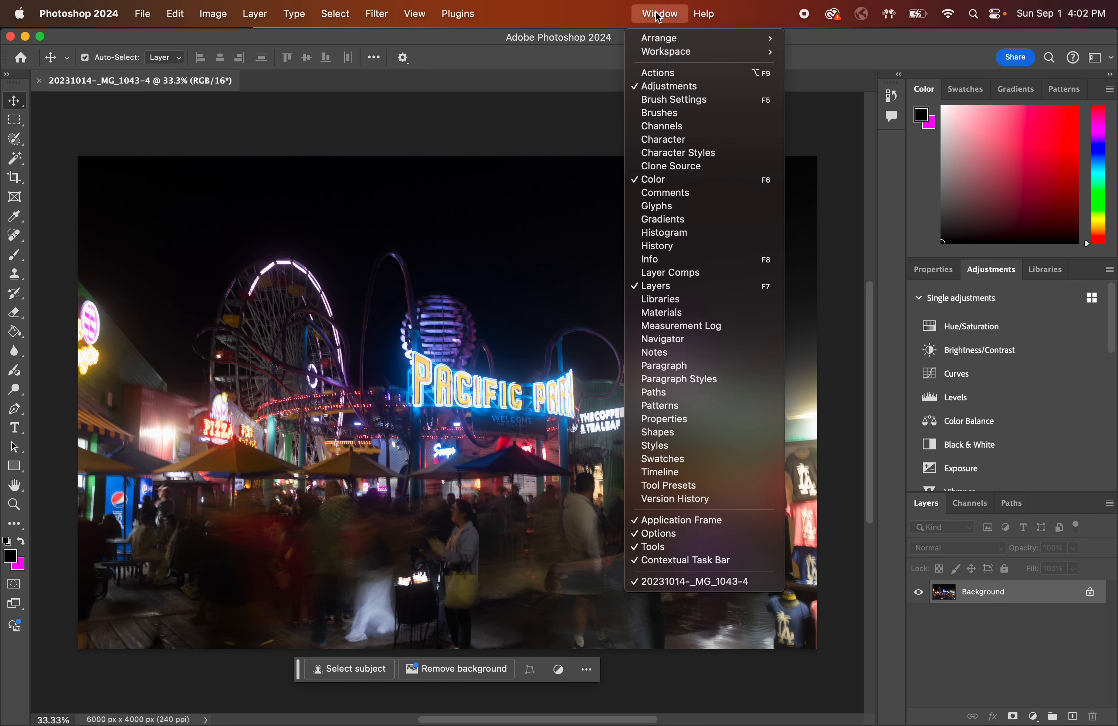
mouse_move(664, 55)
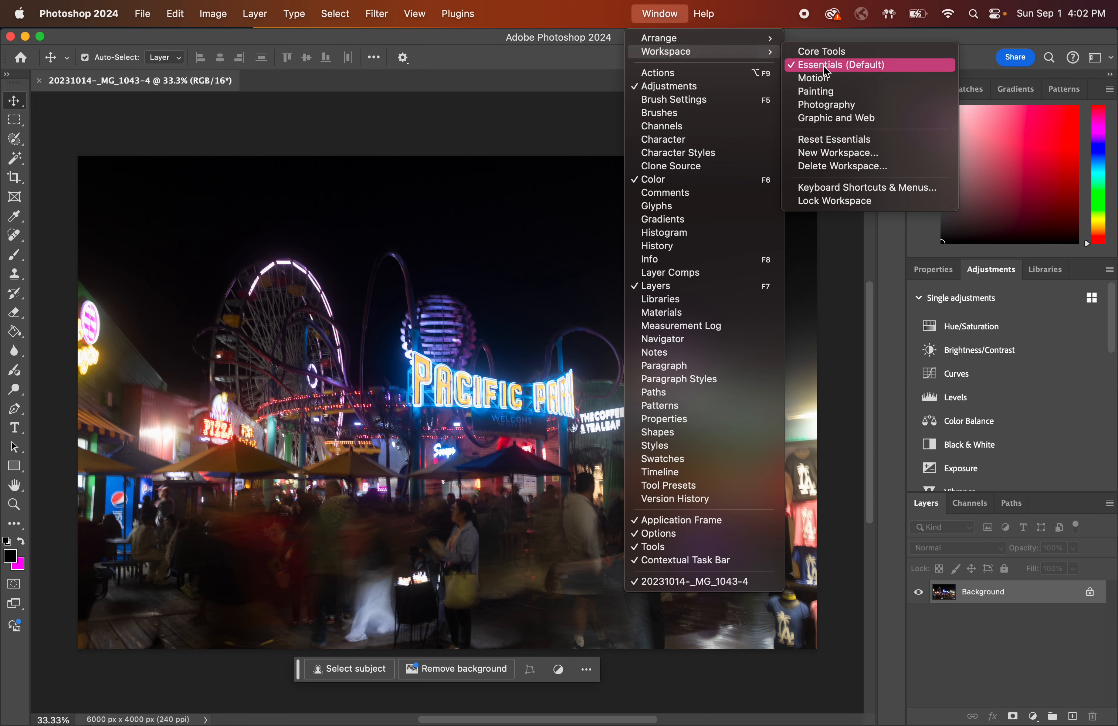
left_click(831, 104)
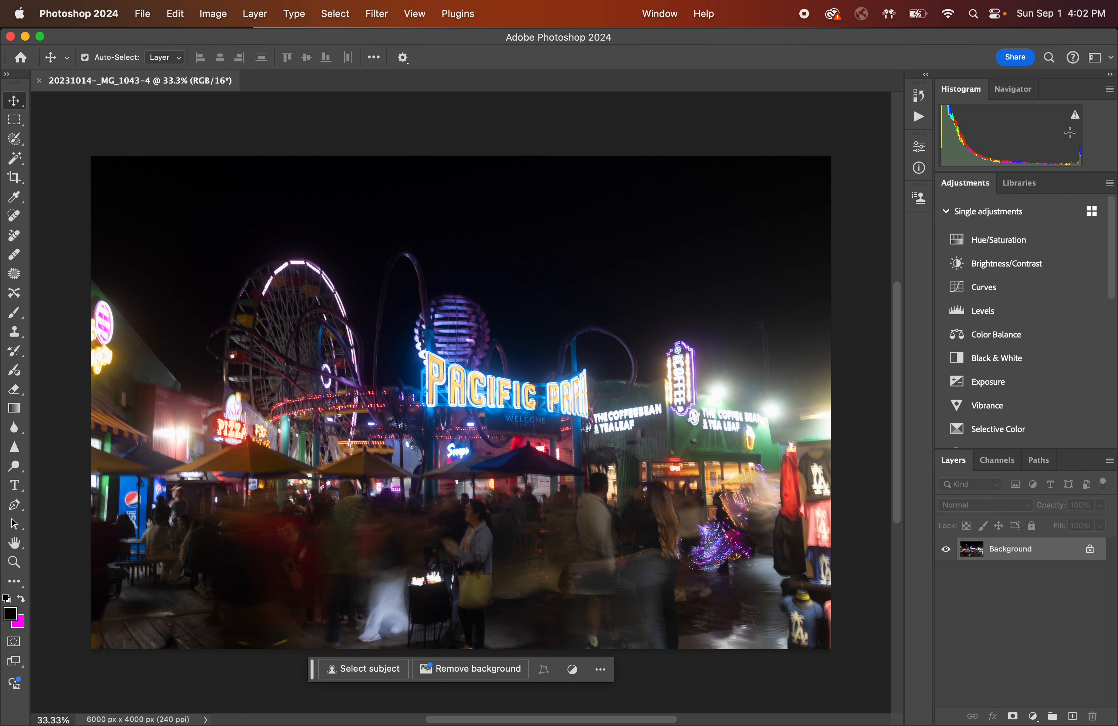
left_click(1013, 89)
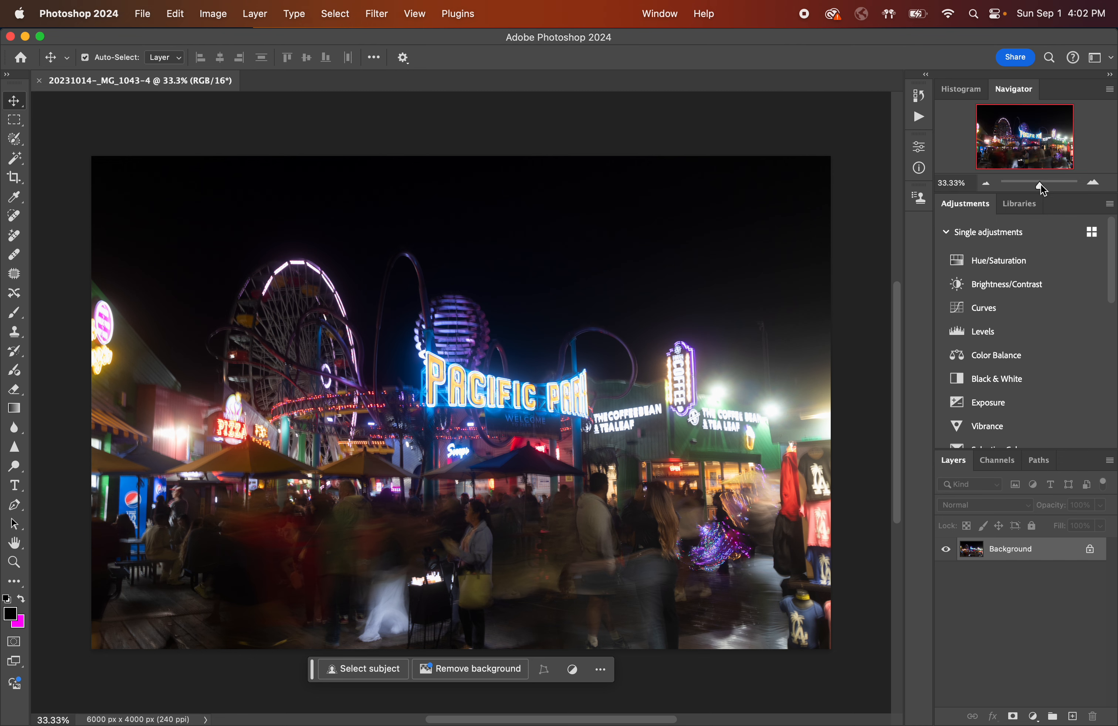
left_click(970, 94)
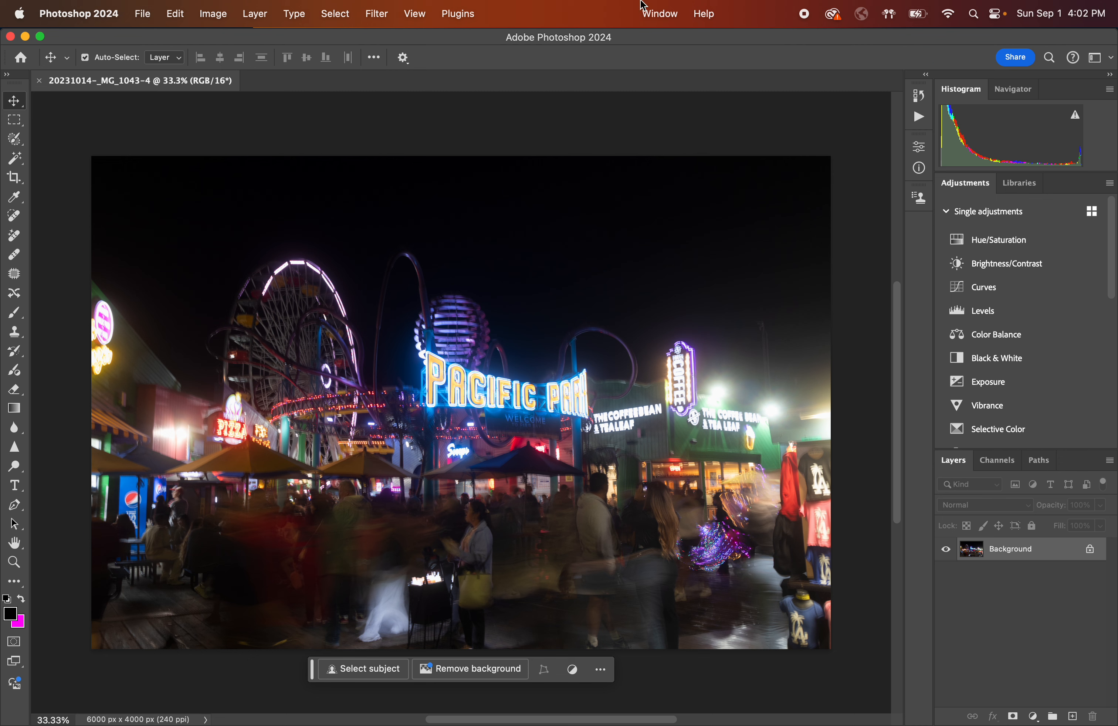
Switch the workspace to Essentials (Default) and back to Photography.
left_click(662, 14)
left_click(825, 63)
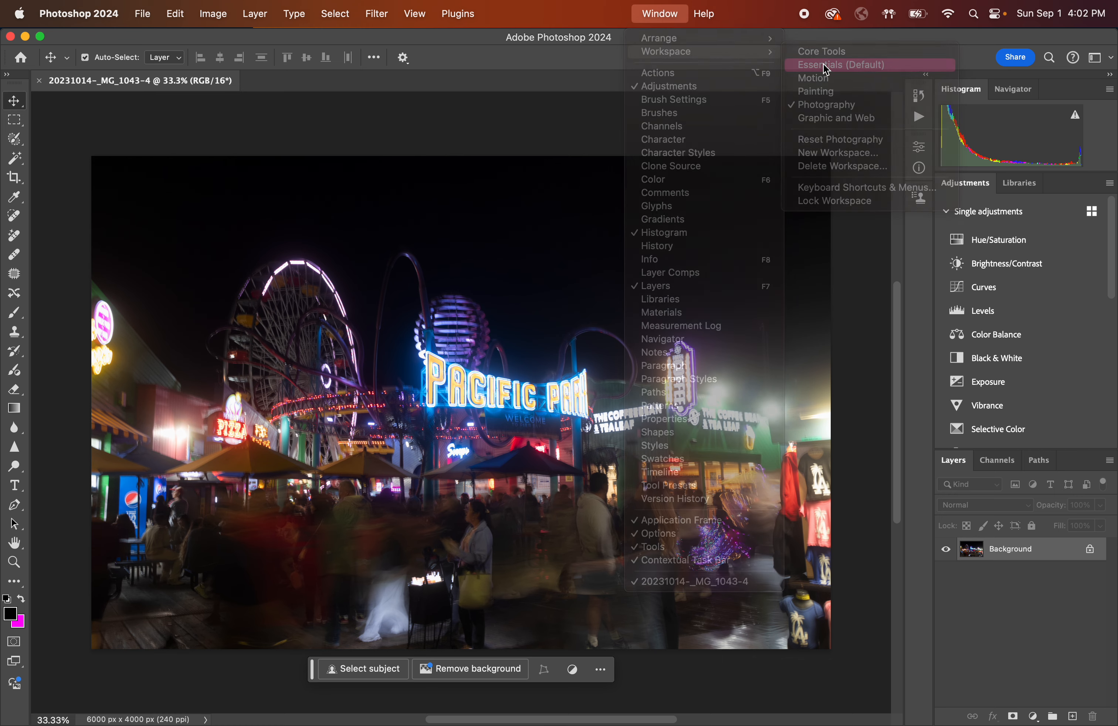
left_click(660, 14)
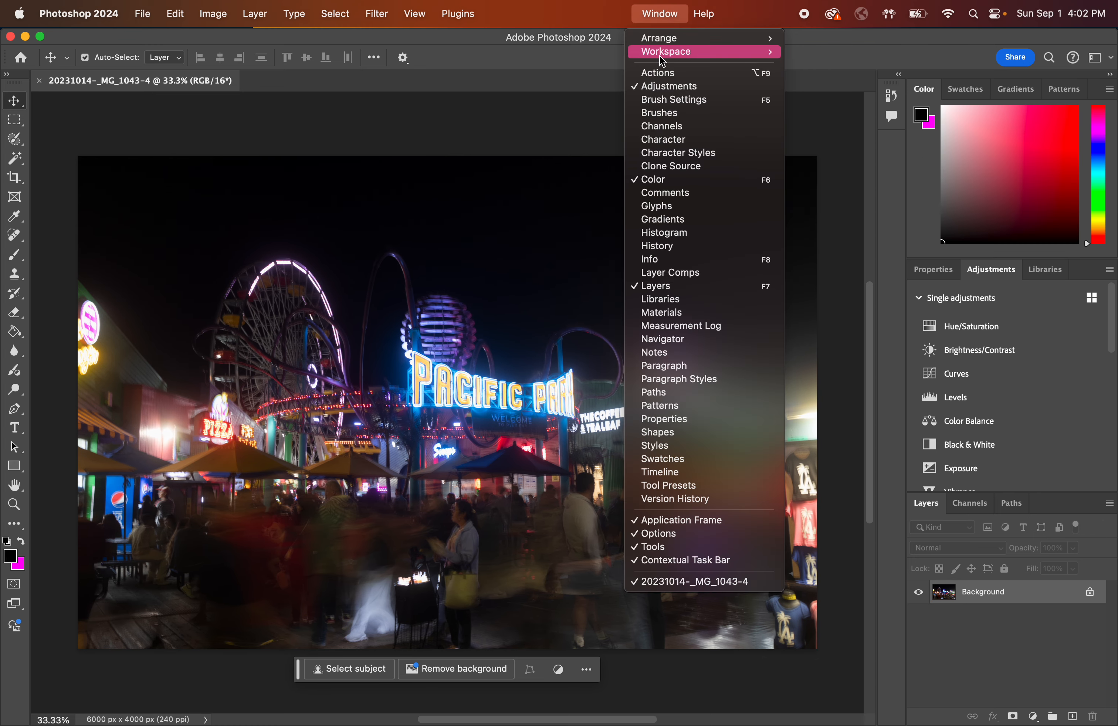
mouse_move(670, 56)
left_click(827, 105)
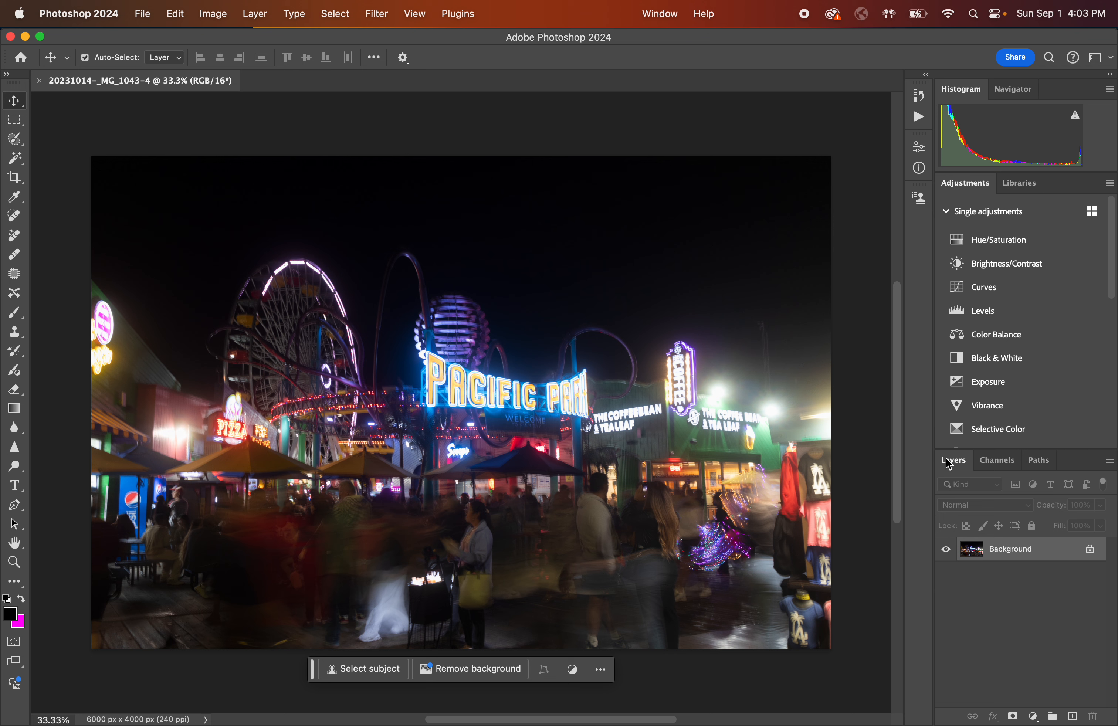
Zoom and pan around the photo to inspect its details.
mouse_move(949, 464)
scroll(421, 381, "up", 2)
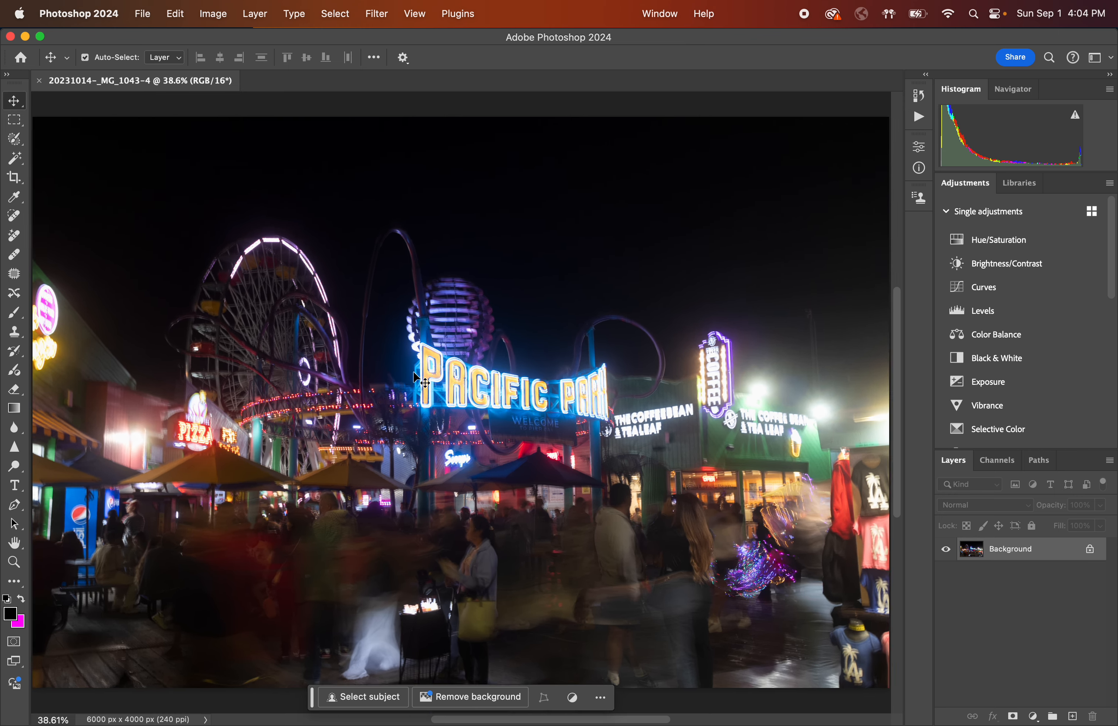
scroll(421, 381, "up", 8)
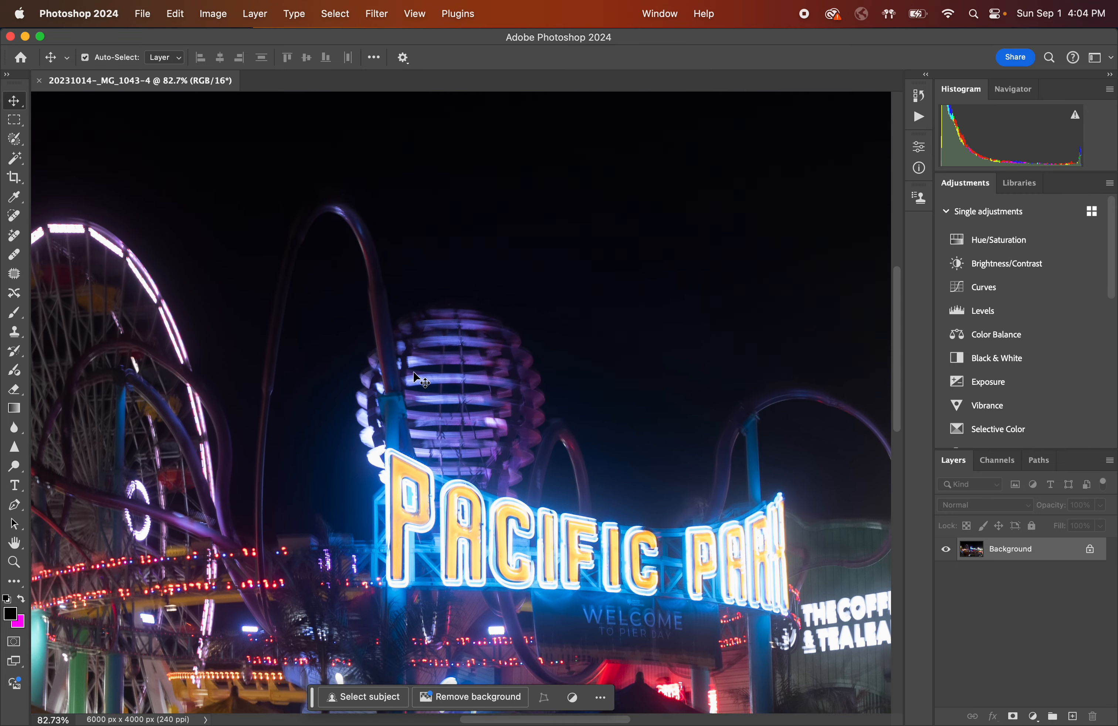
scroll(421, 381, "down", 10)
scroll(421, 381, "left", 10)
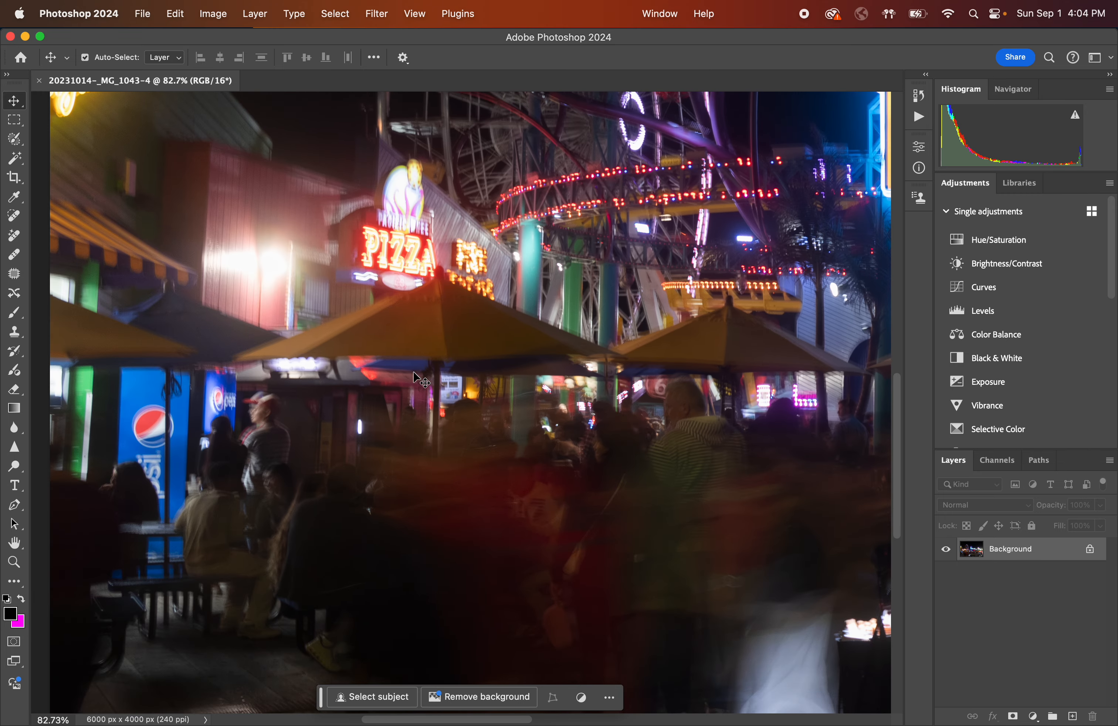
scroll(421, 381, "down", 1)
scroll(414, 372, "down", 3)
scroll(414, 373, "right", 4)
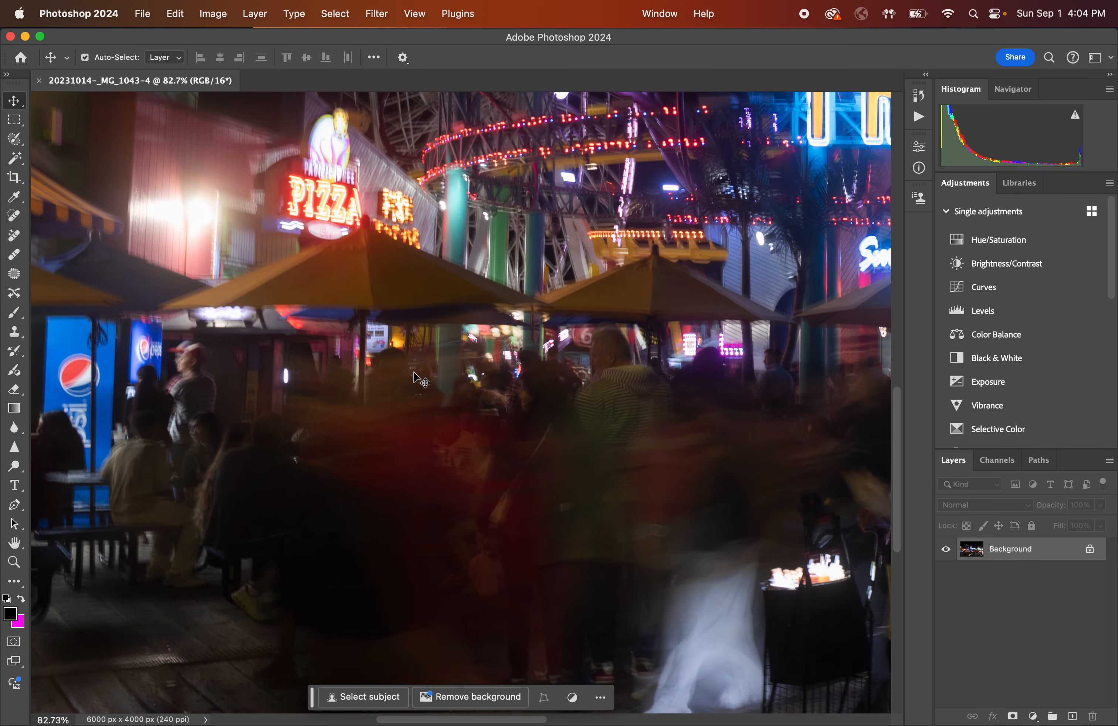
scroll(414, 373, "down", 4)
scroll(414, 373, "right", 10)
scroll(414, 373, "down", 2)
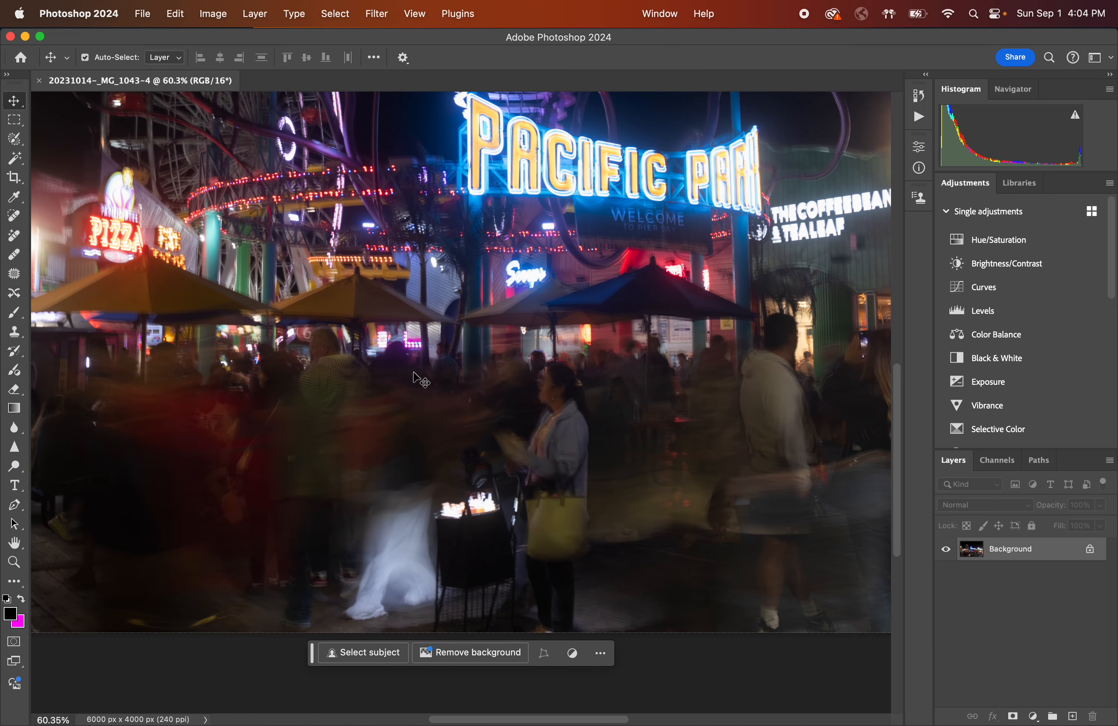
scroll(414, 373, "down", 2)
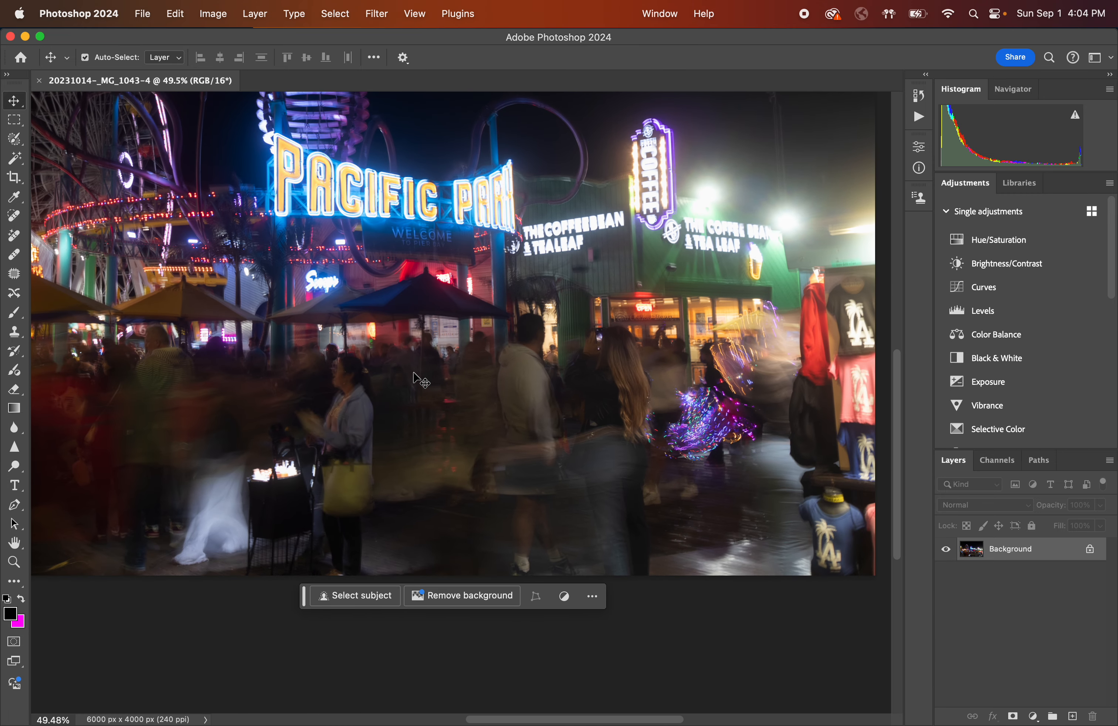
scroll(414, 372, "up", 10)
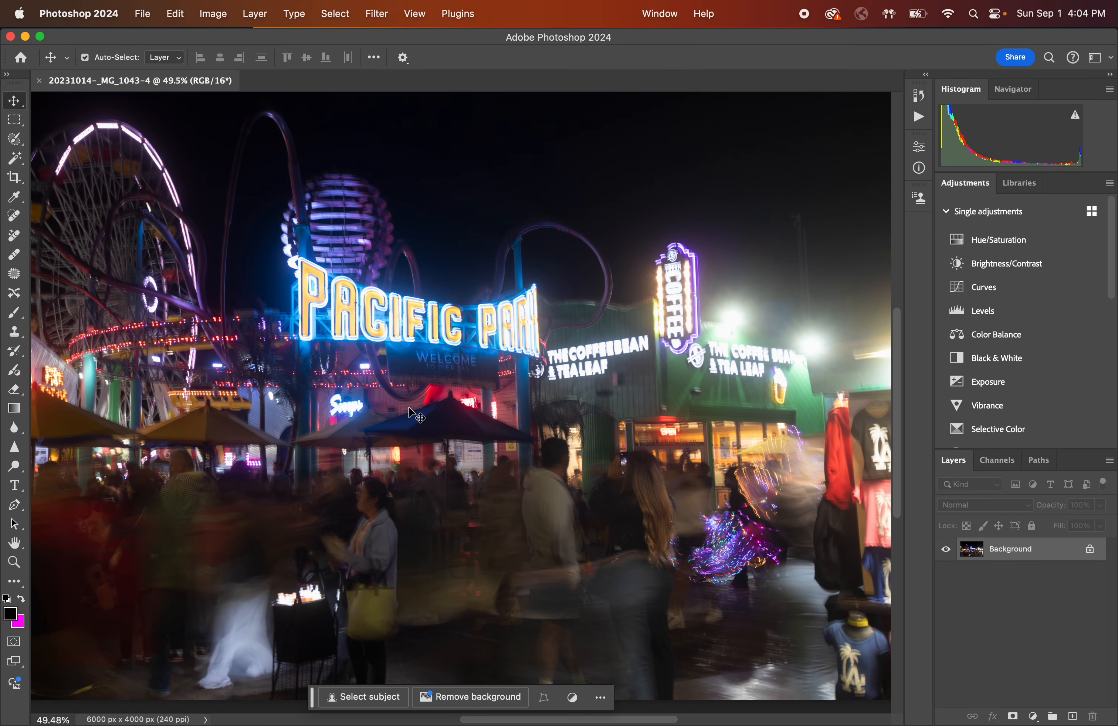
scroll(407, 438, "down", 2)
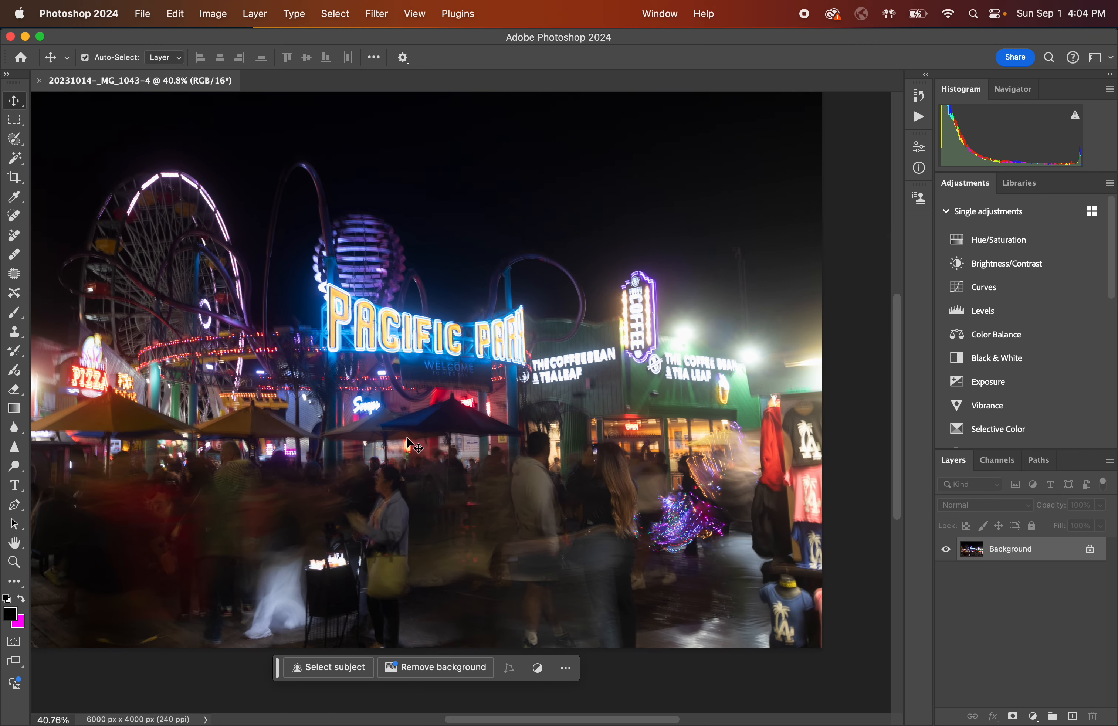
scroll(410, 443, "up", 1)
scroll(409, 445, "down", 1)
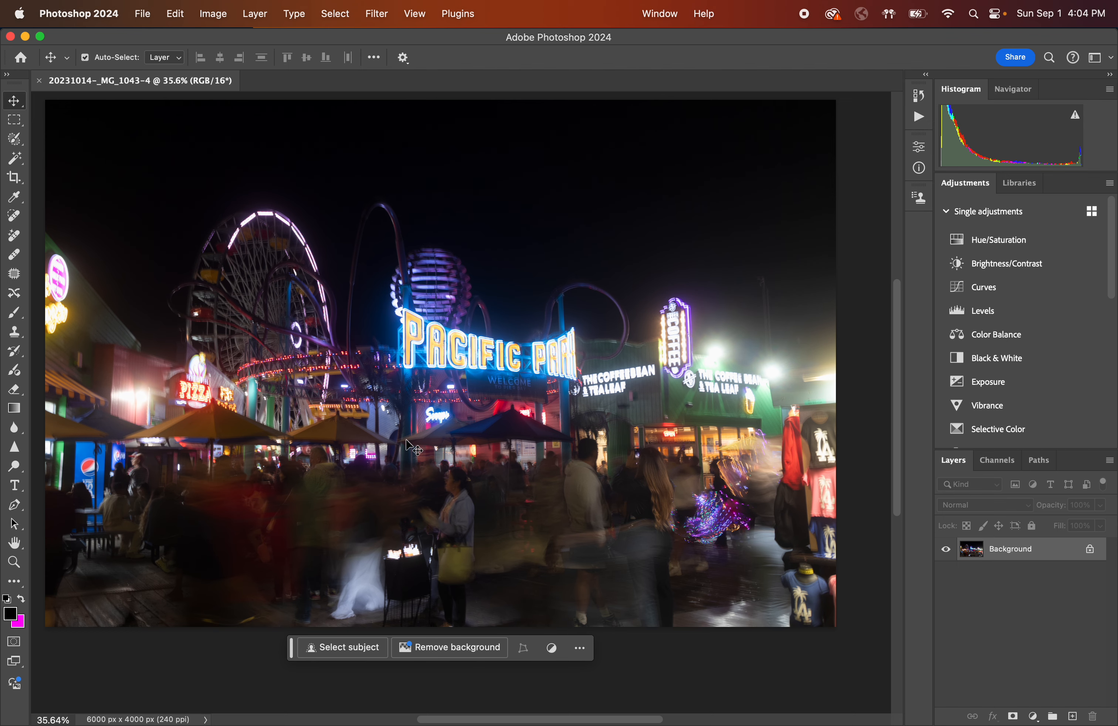
scroll(406, 440, "up", 3)
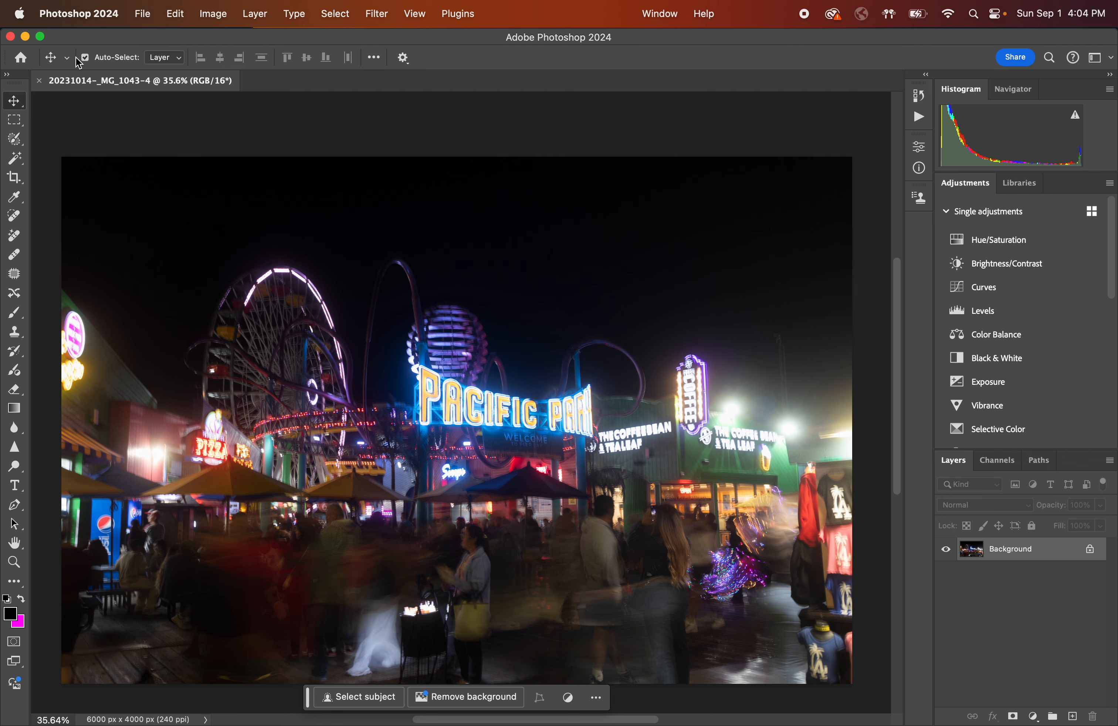
Return to Lightroom Classic and select the windmill photo in the filmstrip.
mouse_move(391, 724)
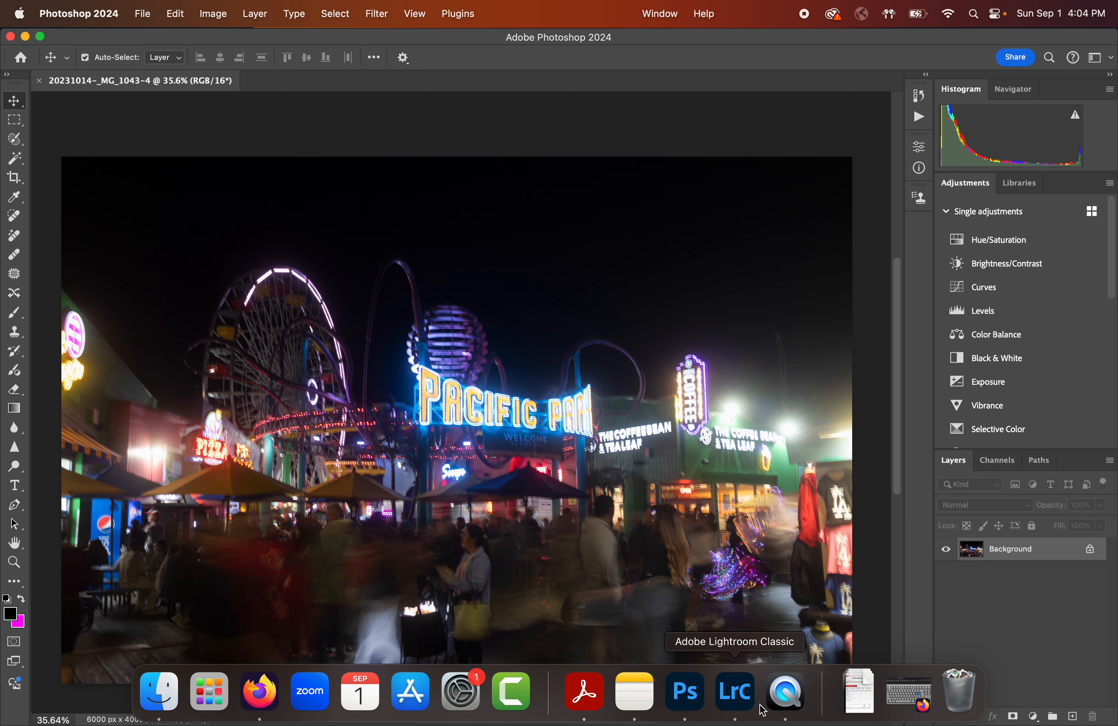
left_click(745, 702)
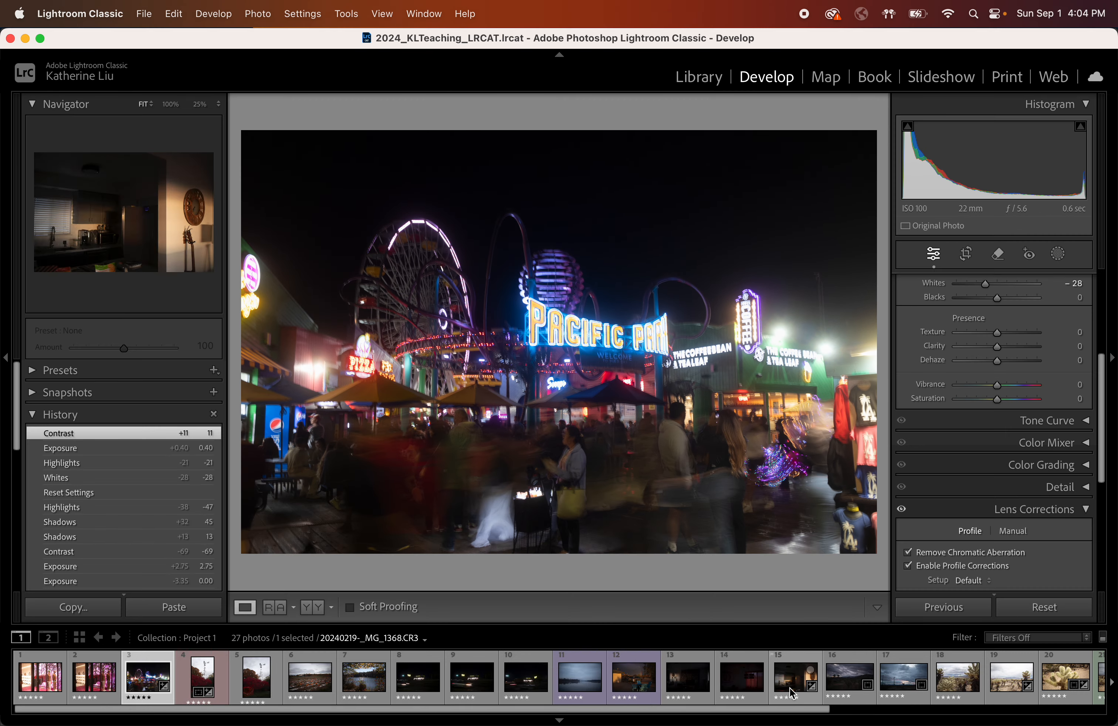
scroll(793, 694, "down", 7)
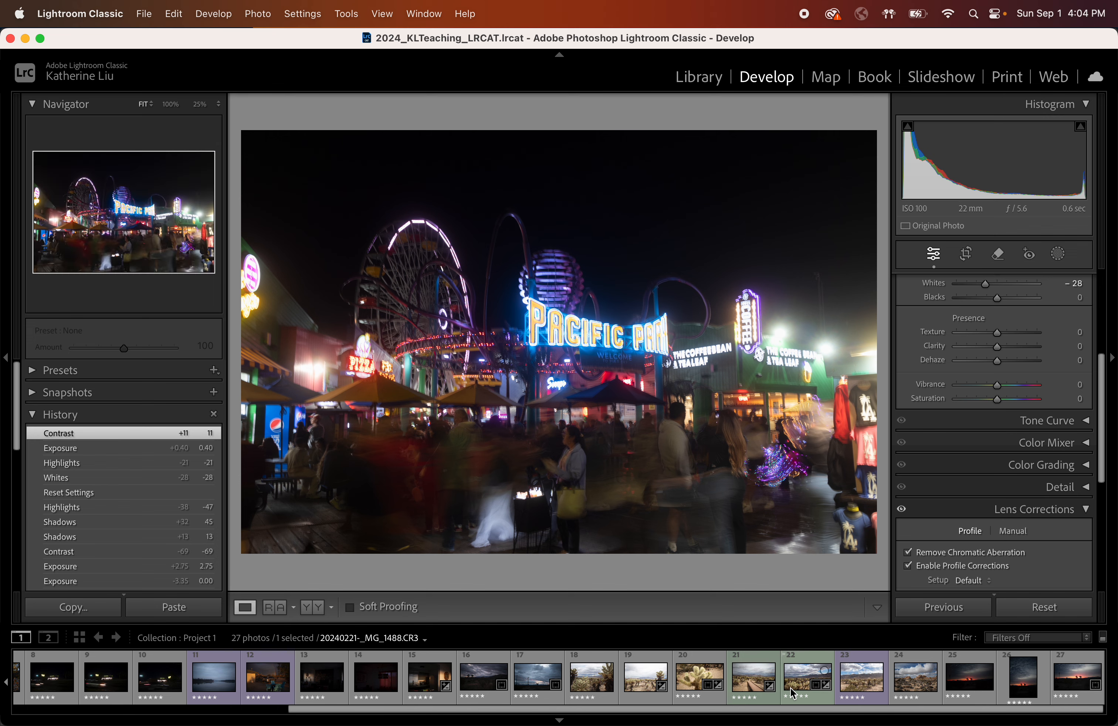
scroll(794, 694, "up", 7)
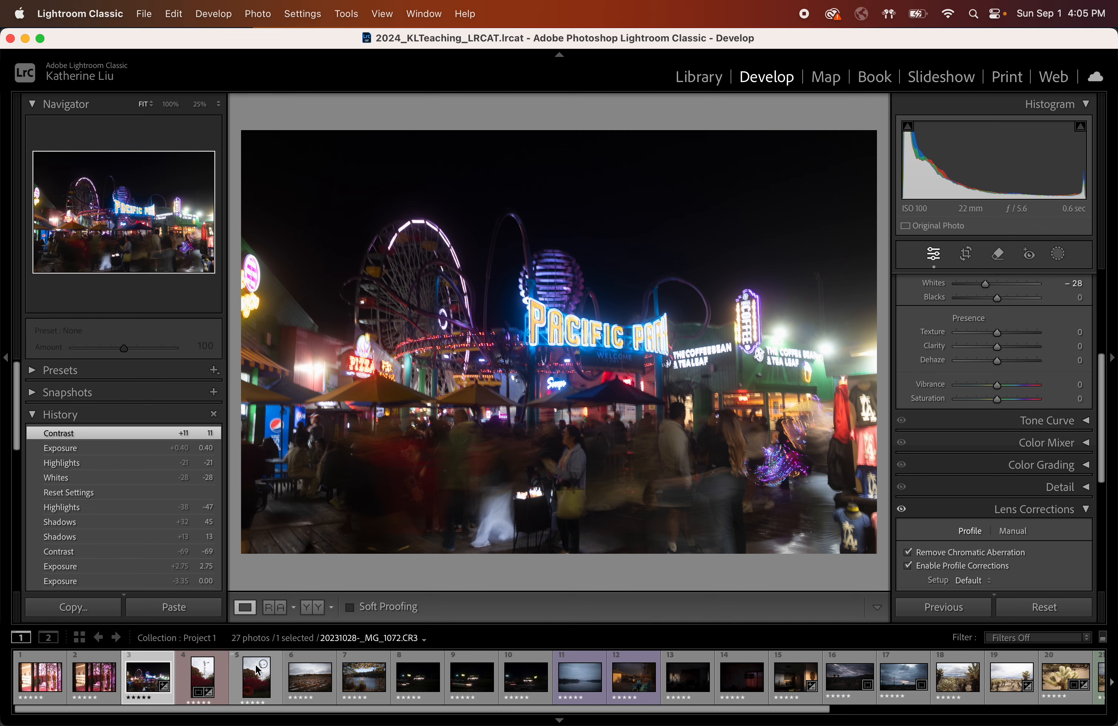
left_click(250, 690)
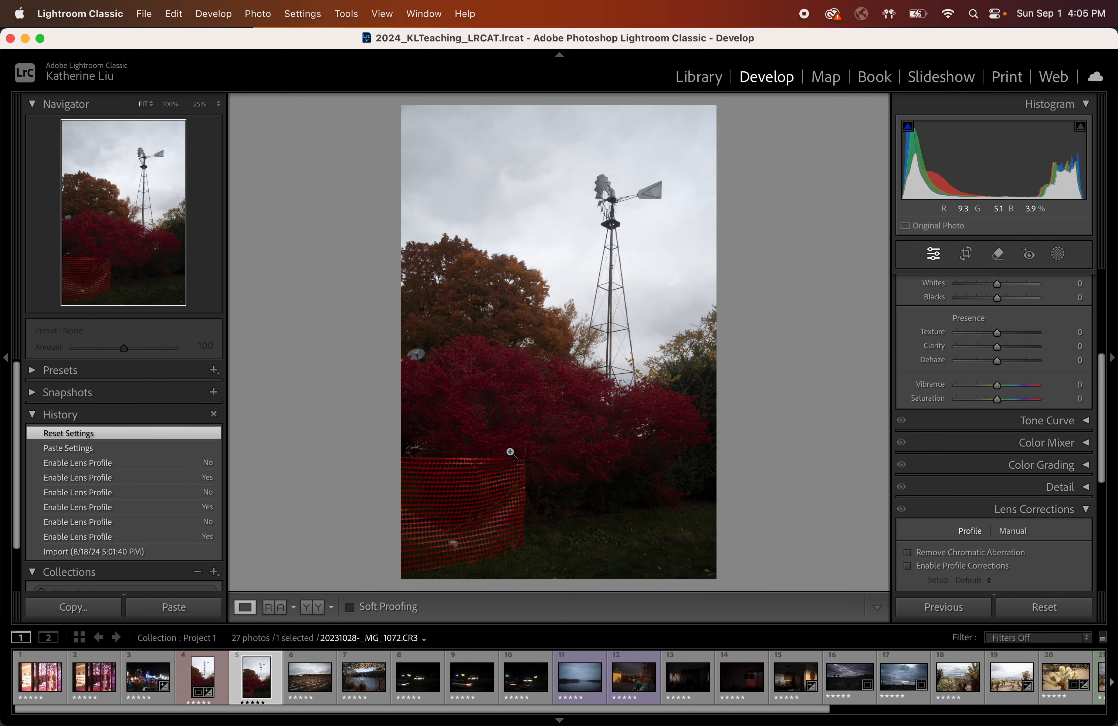
Zoom into the windmill photo and pan around to inspect it.
left_click(522, 427)
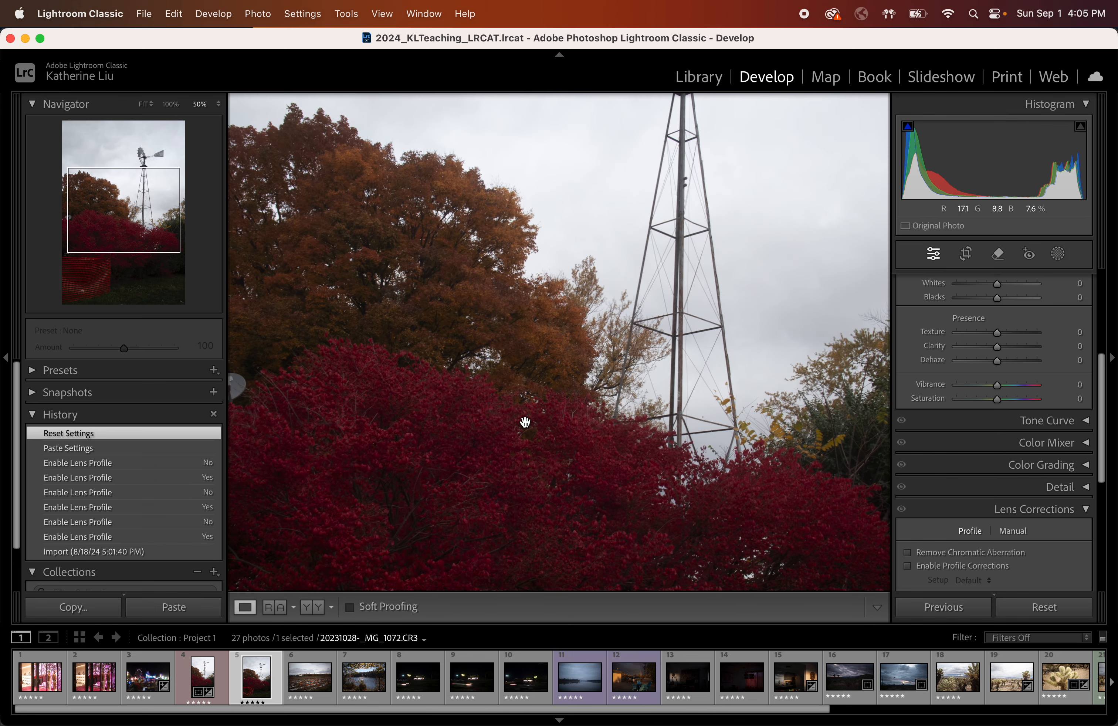
scroll(525, 422, "down", 15)
scroll(526, 422, "right", 4)
scroll(525, 422, "up", 3)
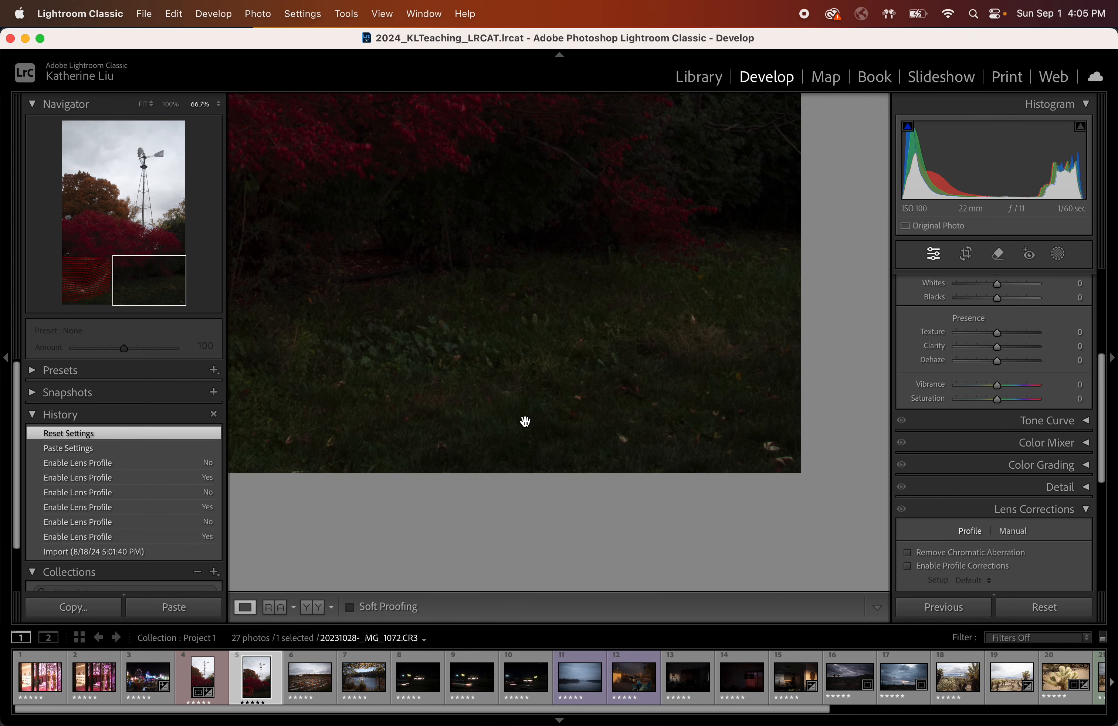
Pan across the lower part of the windmill photo and zoom out to view it whole.
scroll(525, 421, "up", 2)
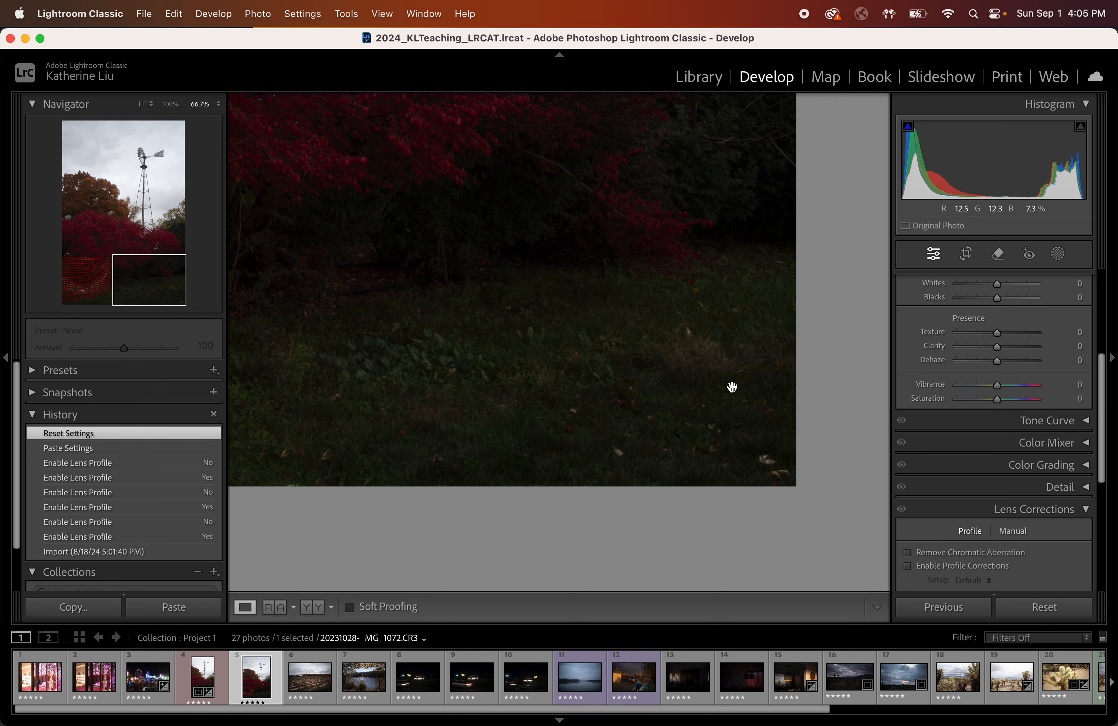
scroll(571, 400, "left", 5)
scroll(571, 400, "up", 2)
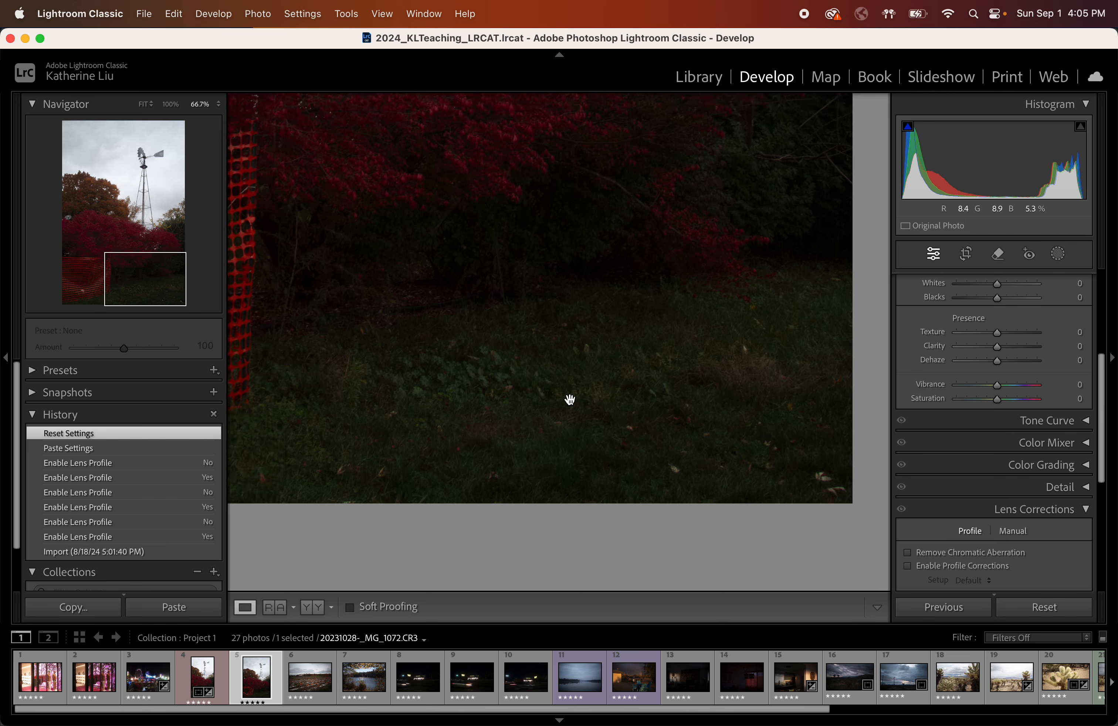
scroll(570, 400, "left", 5)
scroll(570, 400, "down", 2)
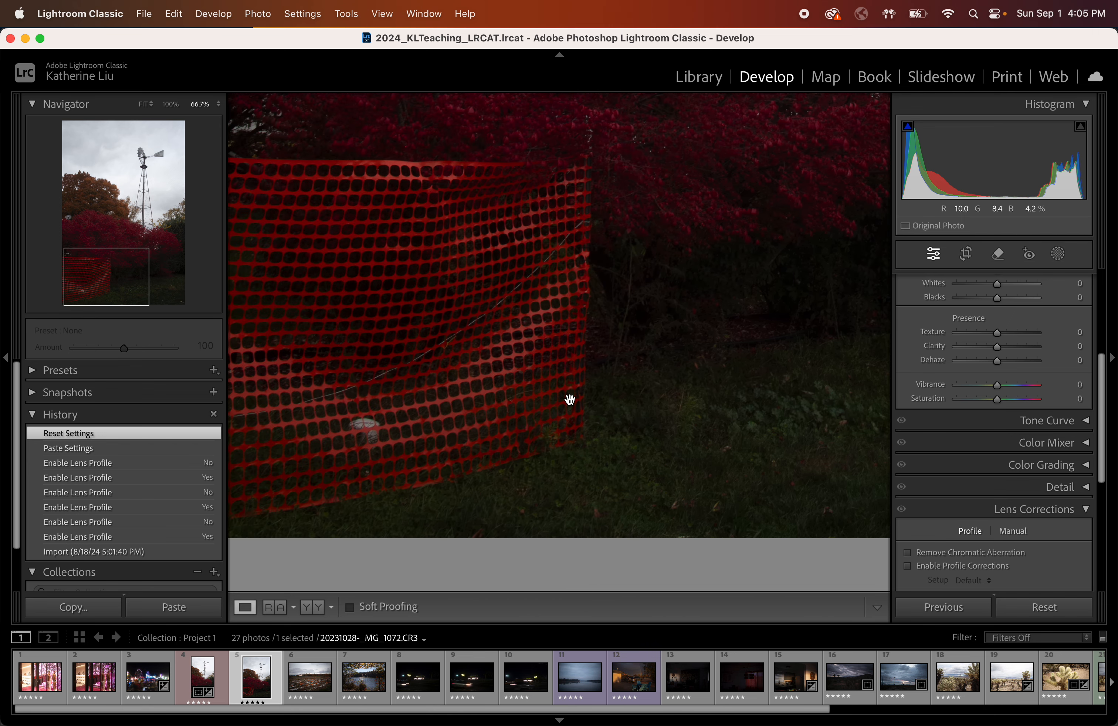
scroll(686, 488, "right", 4)
scroll(686, 489, "up", 2)
key("super+minus")
key("super+minus")
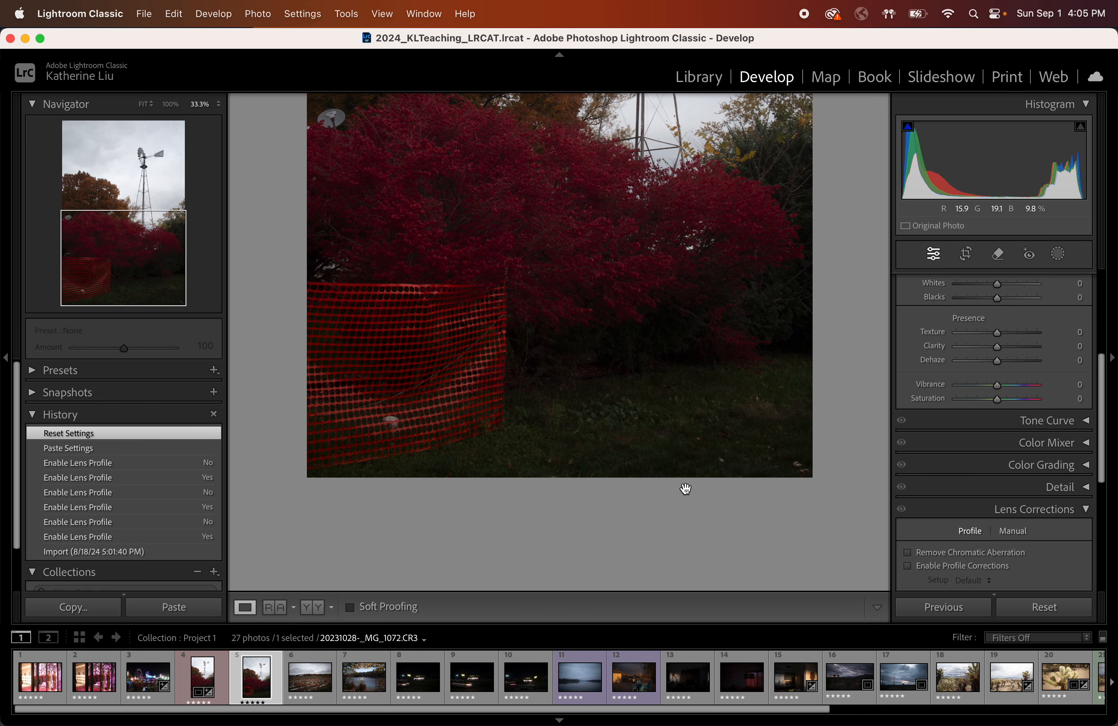
scroll(686, 488, "up", 5)
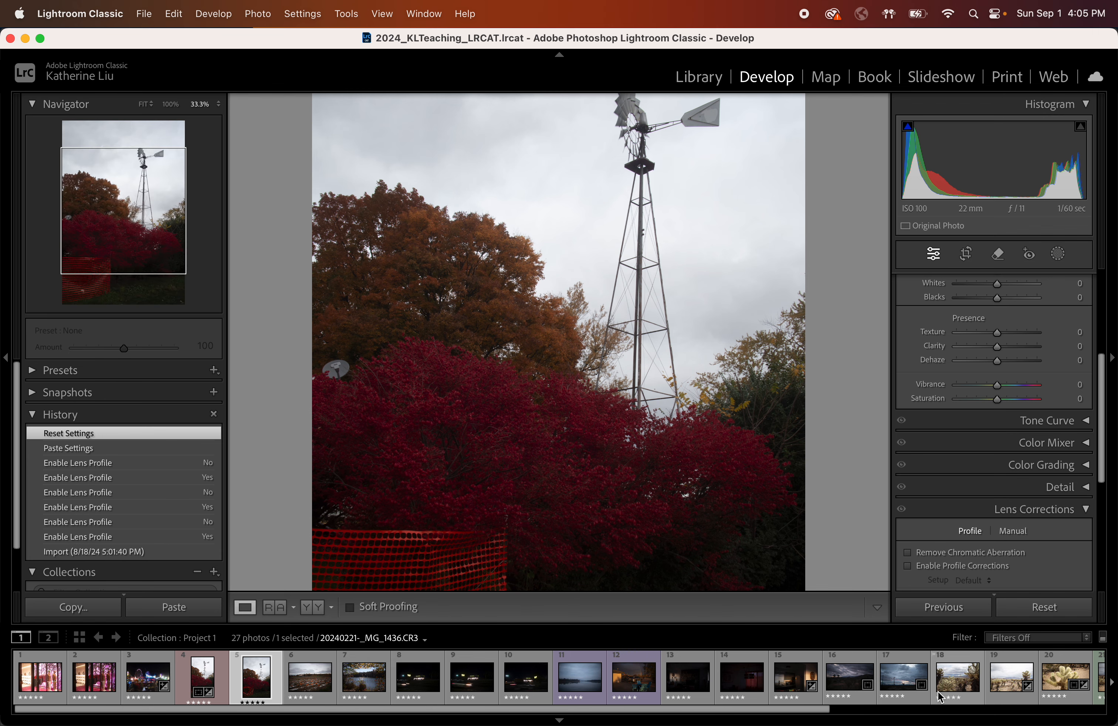
Open the cholla cactus landscape photo and zoom out and back in to view it.
left_click(1019, 684)
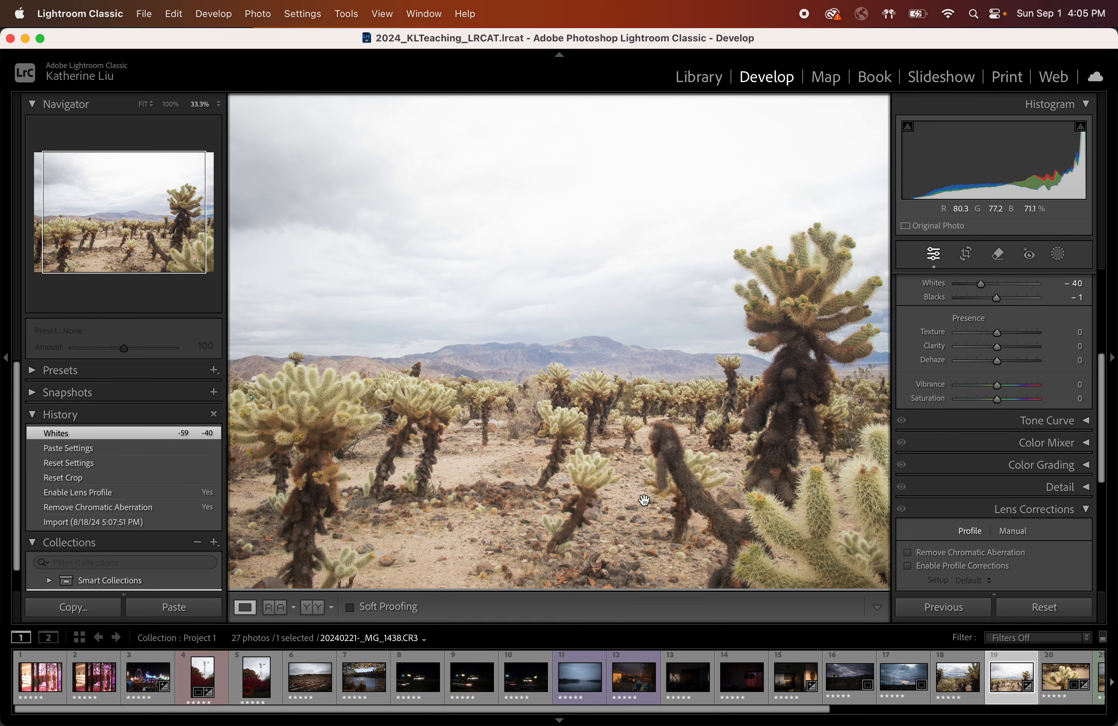
key("super+minus")
key("super+minus")
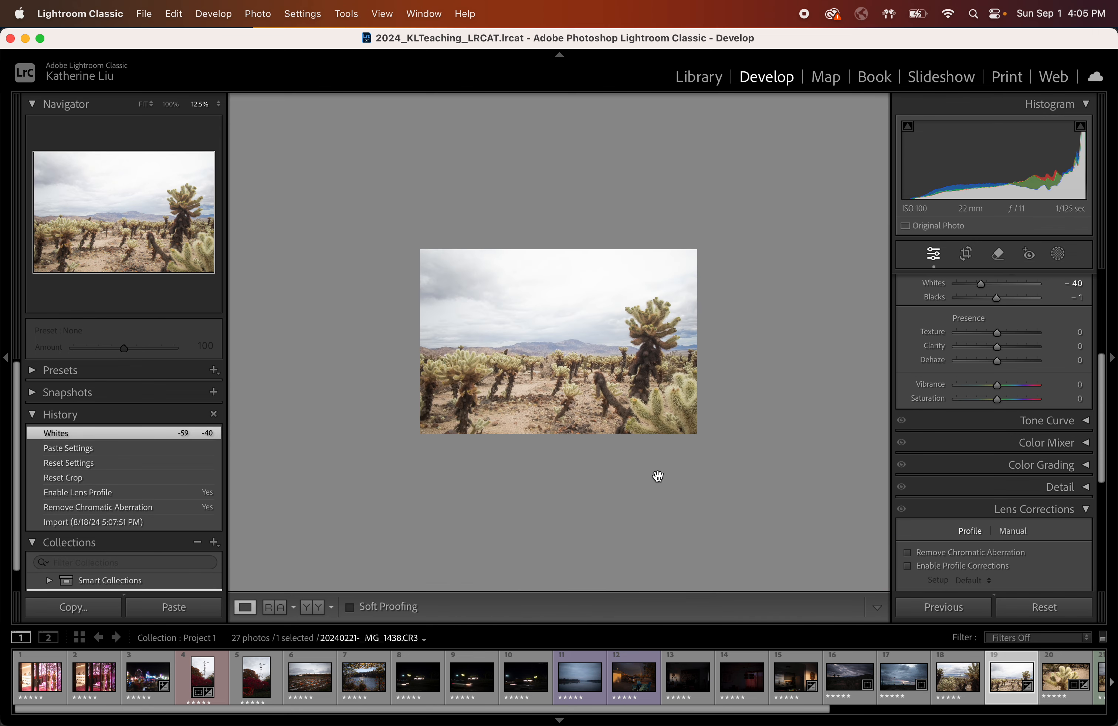
key("super+equal")
key("super+equal")
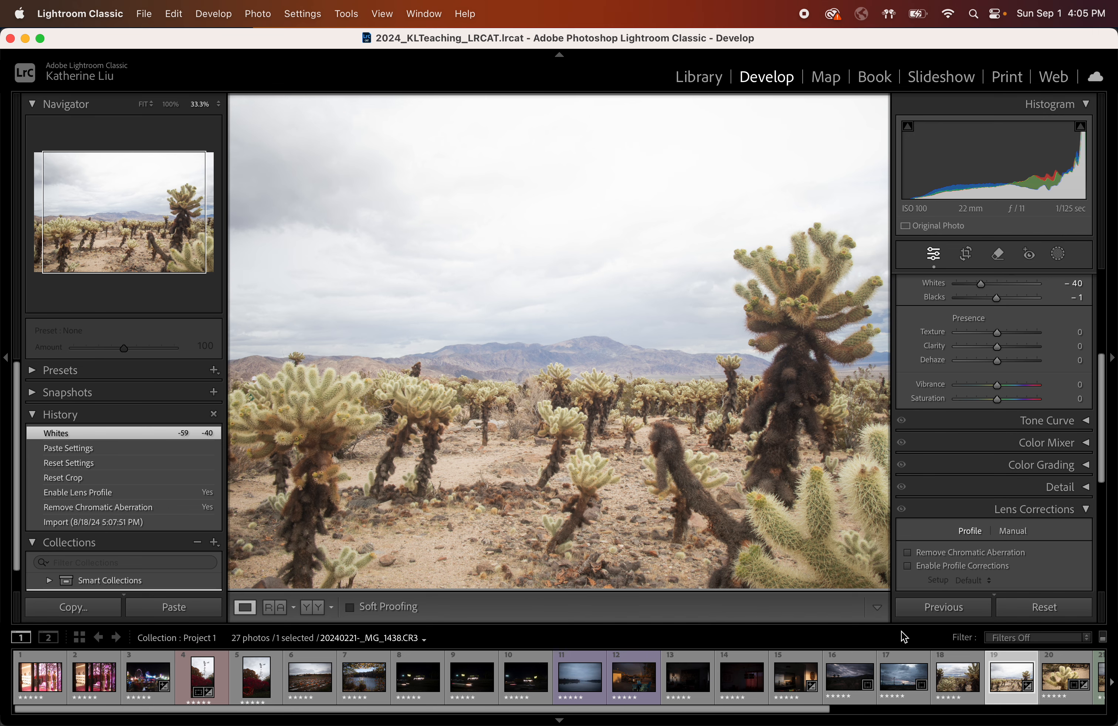
Open the neighbouring close-up cactus photo and zoom in and out to inspect it.
left_click(963, 690)
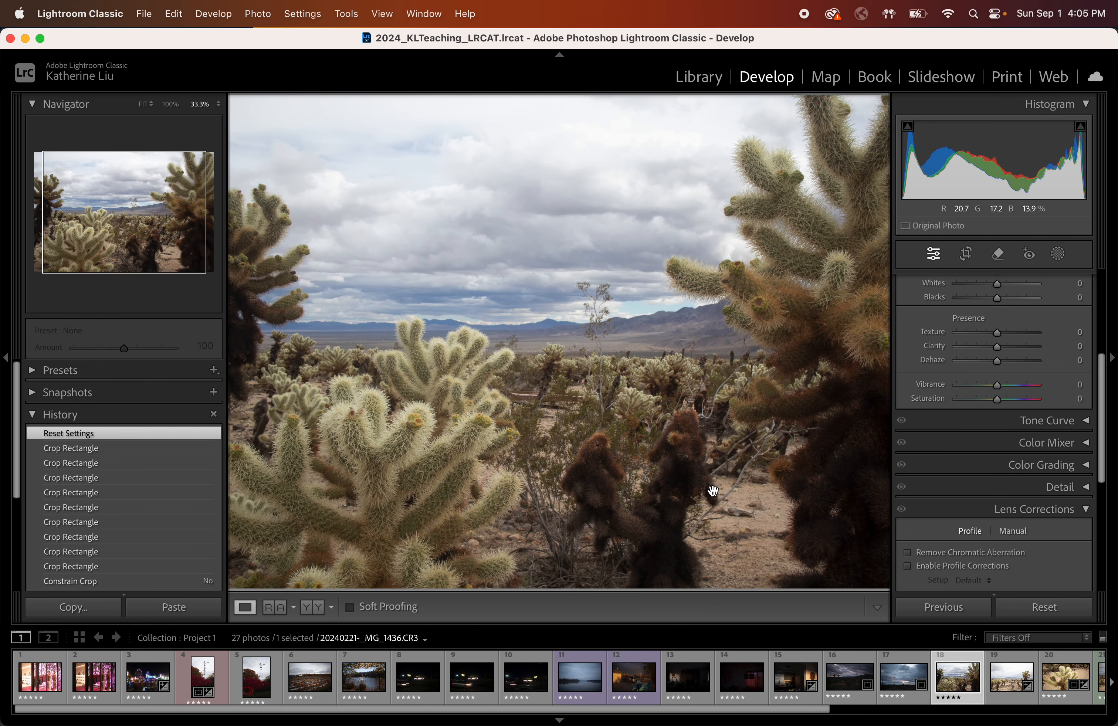
key("super+minus")
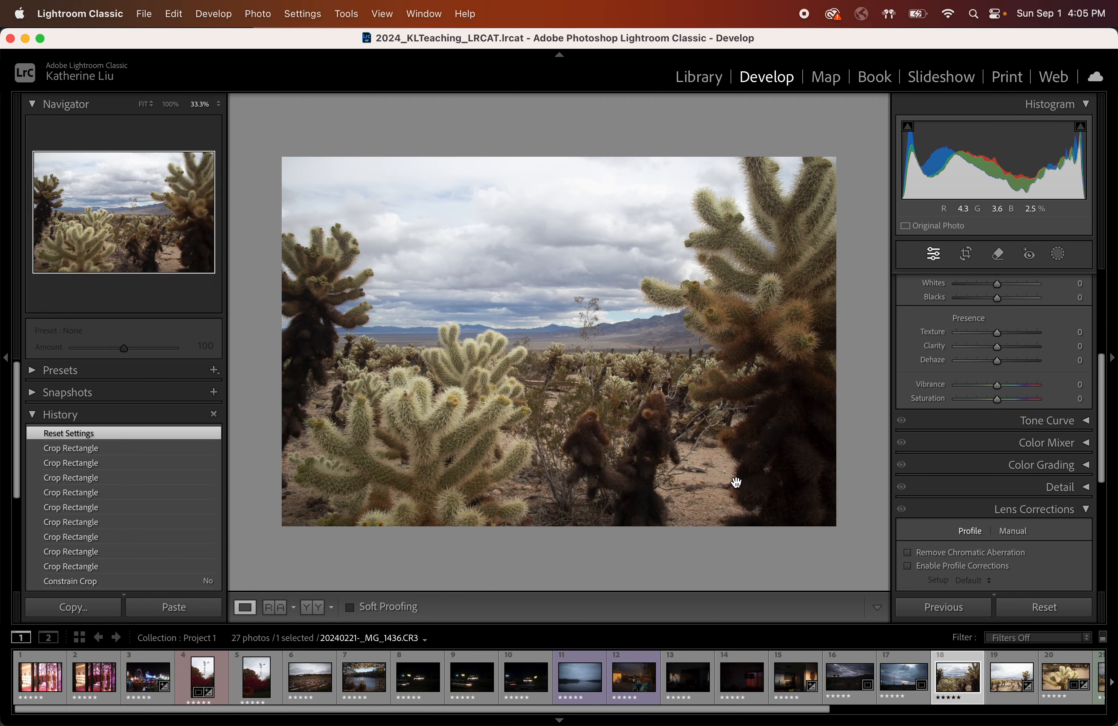
left_click(736, 483)
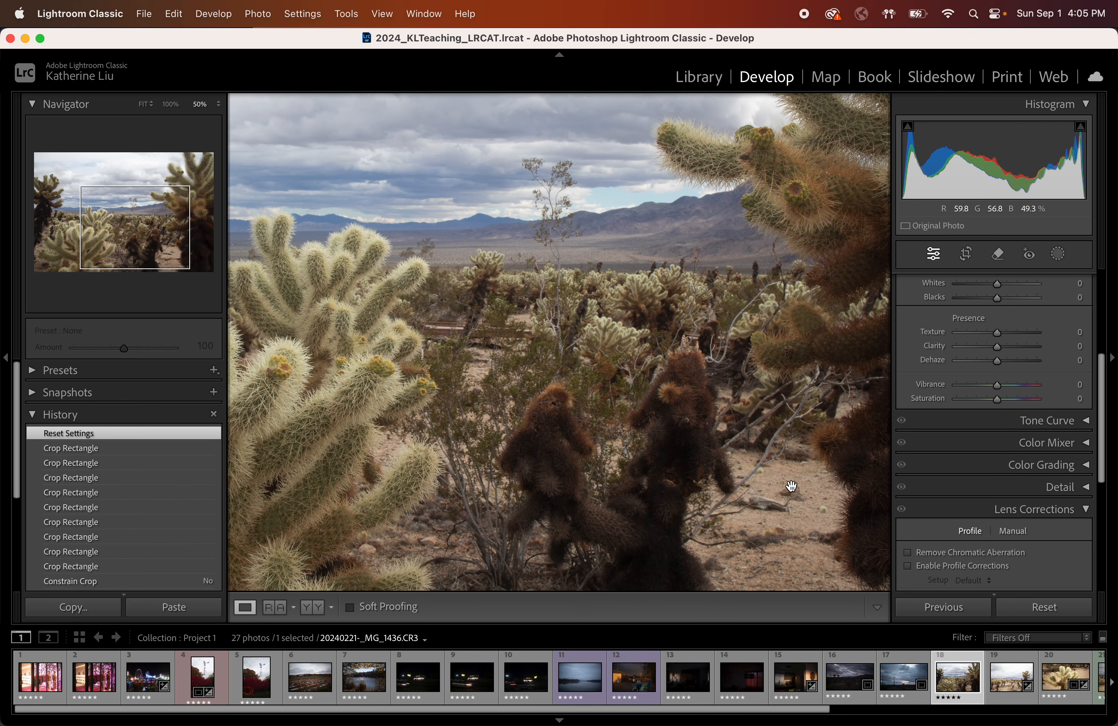
key("super+minus")
key("super+minus")
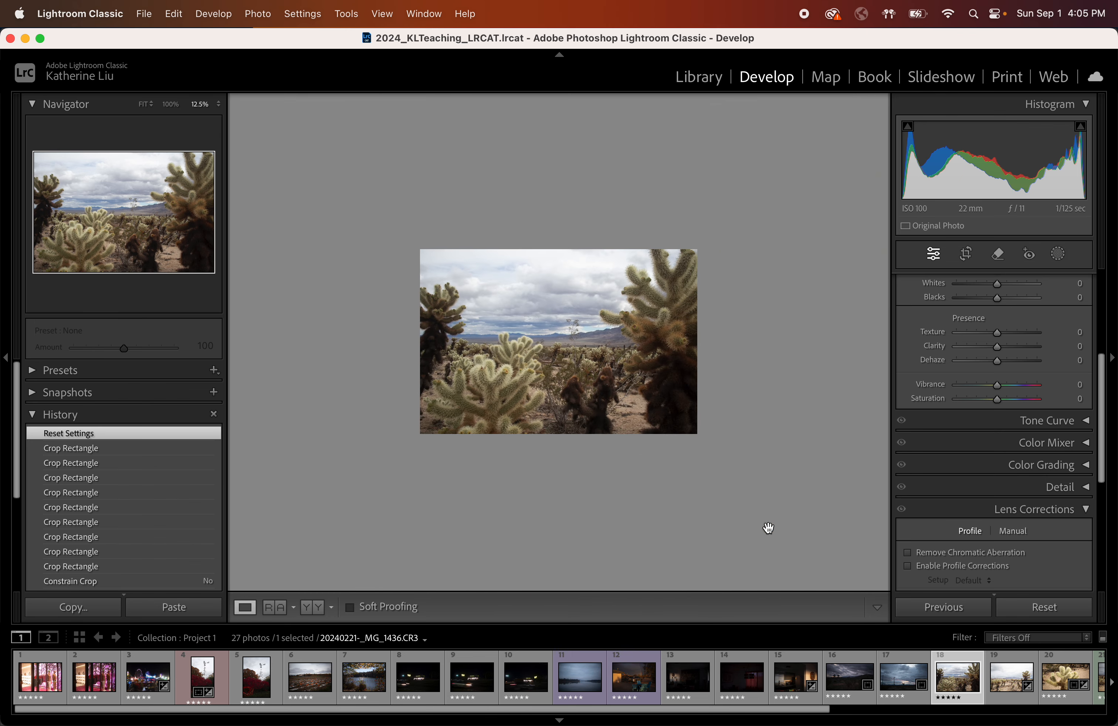
key("super+equal")
key("super+equal")
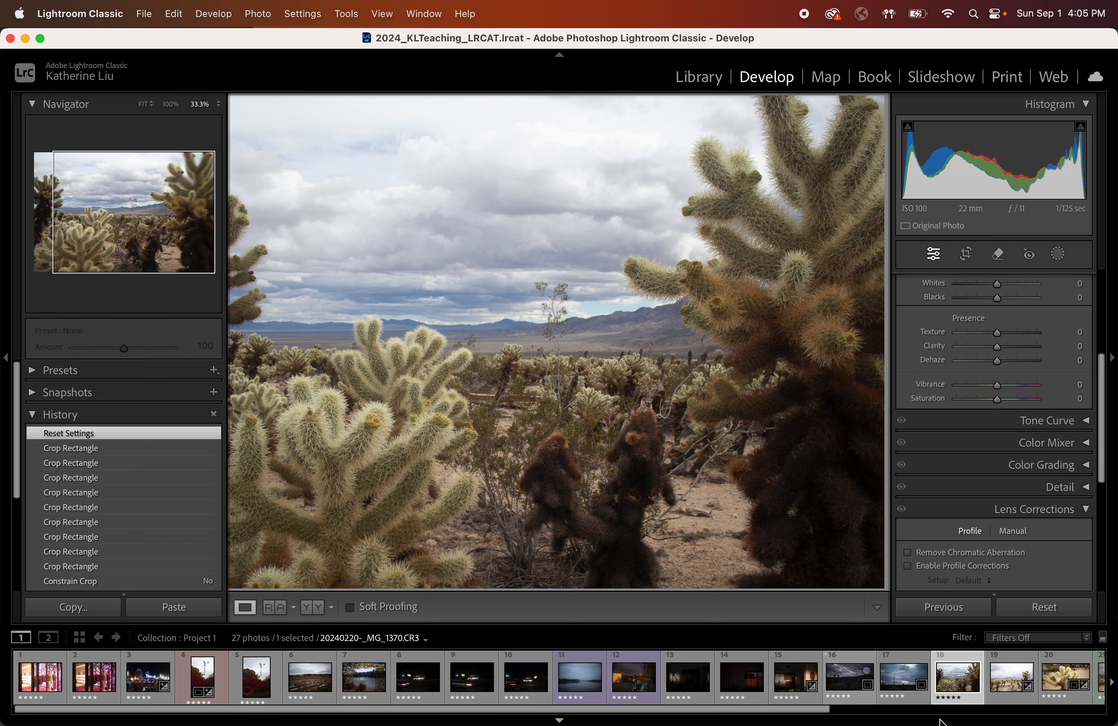
Scroll the filmstrip and select the Joshua tree sunset photo.
scroll(922, 679, "right", 1)
scroll(919, 675, "right", 5)
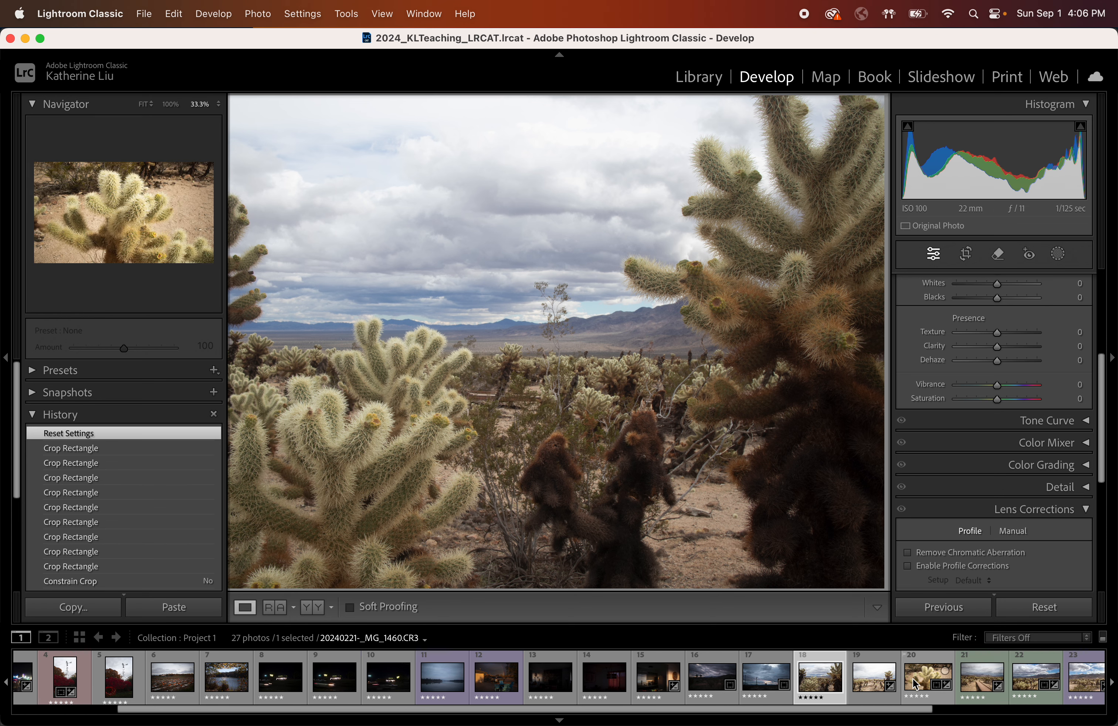
scroll(934, 681, "right", 10)
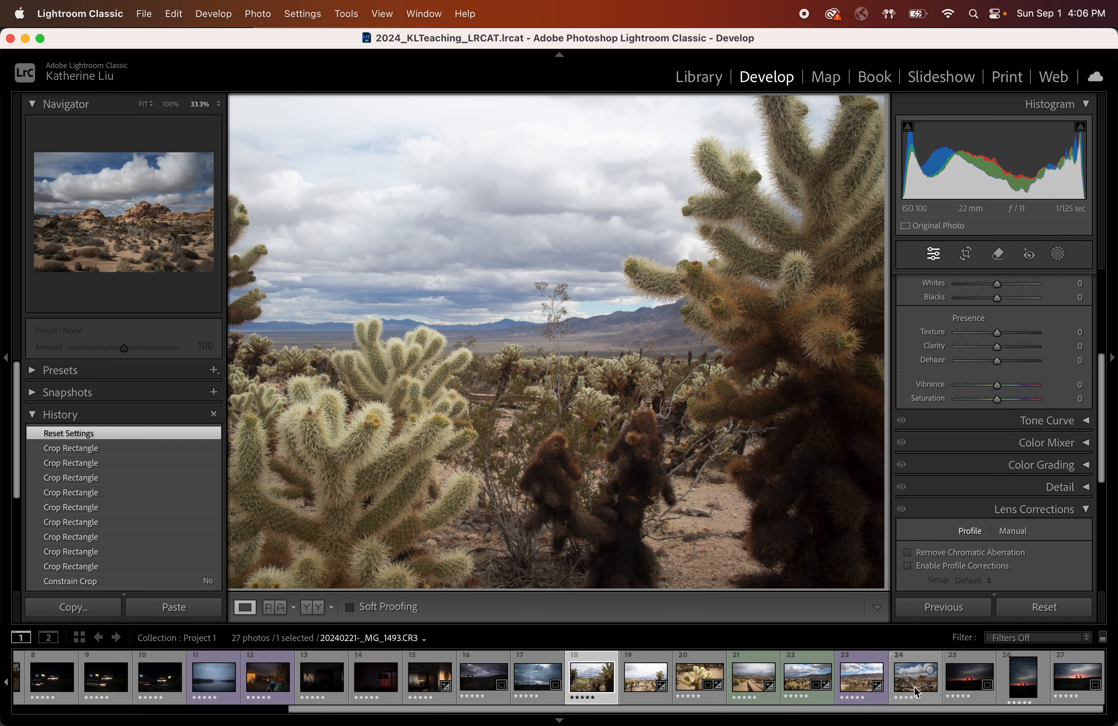
left_click(917, 690)
left_click(969, 690)
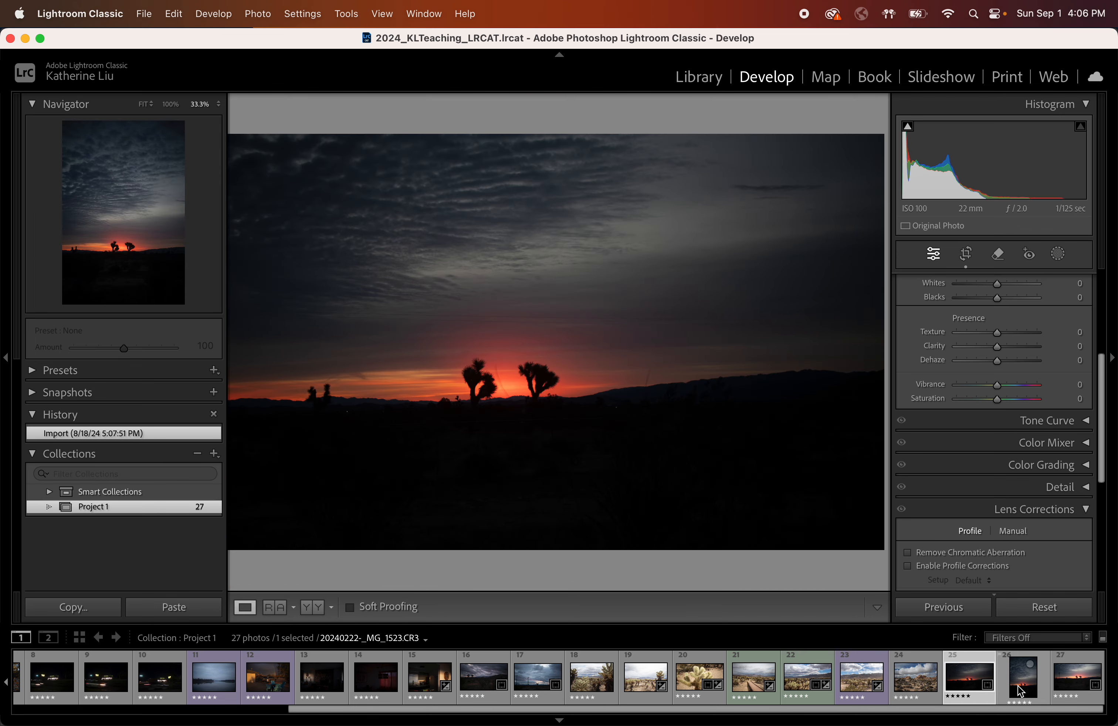
left_click(1020, 692)
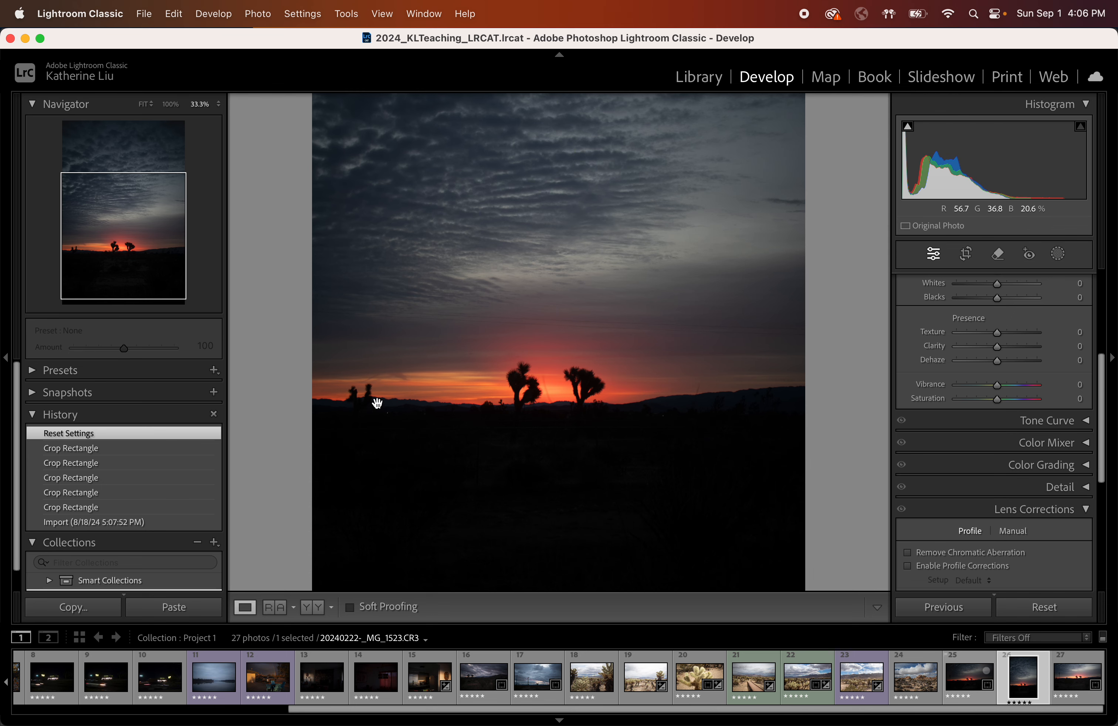
Zoom into the sunset photo's silhouettes and zoom back out to view the whole frame.
left_click(410, 382)
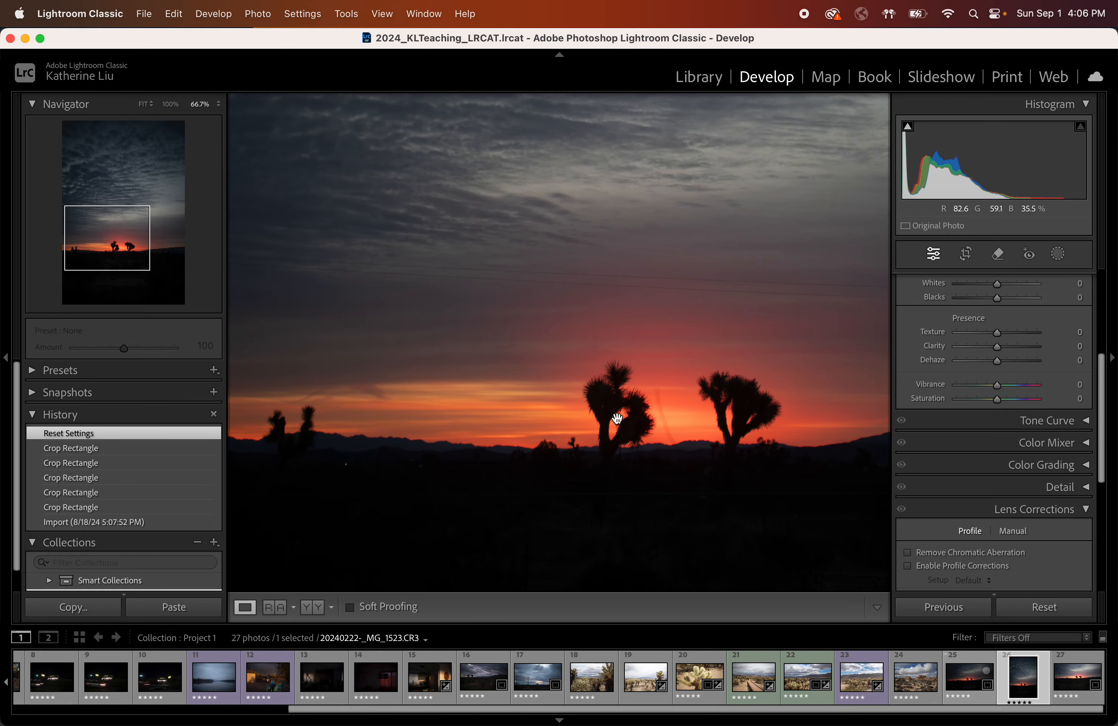
key("super+minus")
key("super+minus")
key("super+minus")
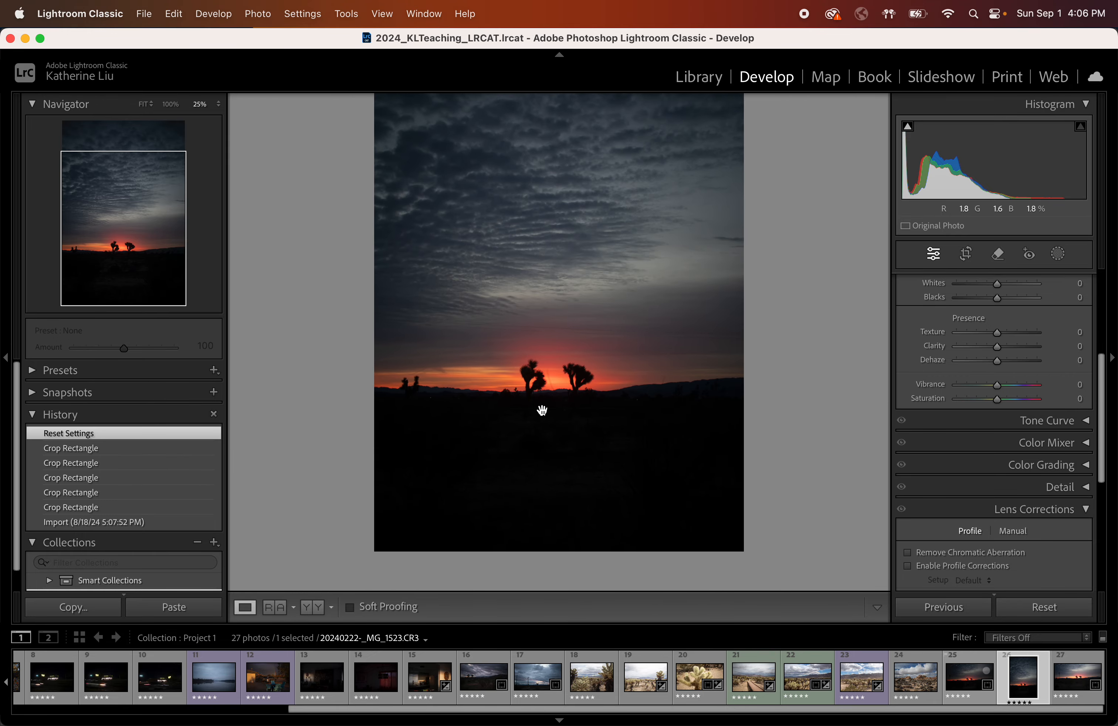
key("super+minus")
key("super+minus")
key("super+equal")
scroll(561, 377, "up", 3)
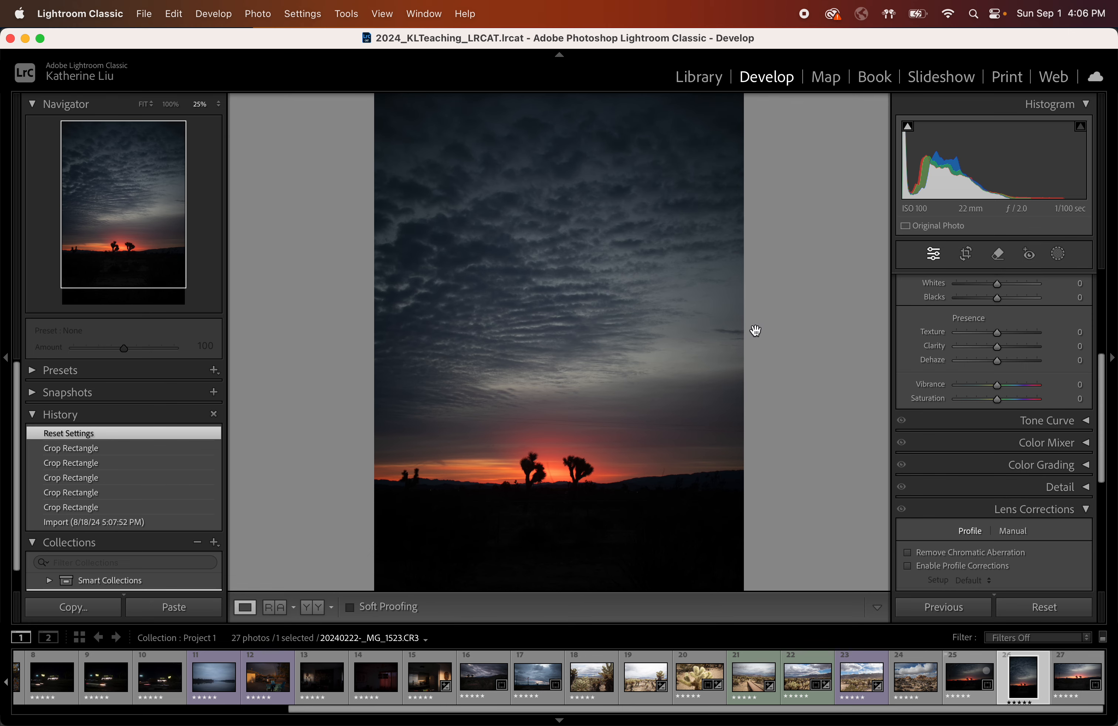
Switch to Photoshop and duplicate the Background layer of the Pacific Park photo.
left_click(25, 38)
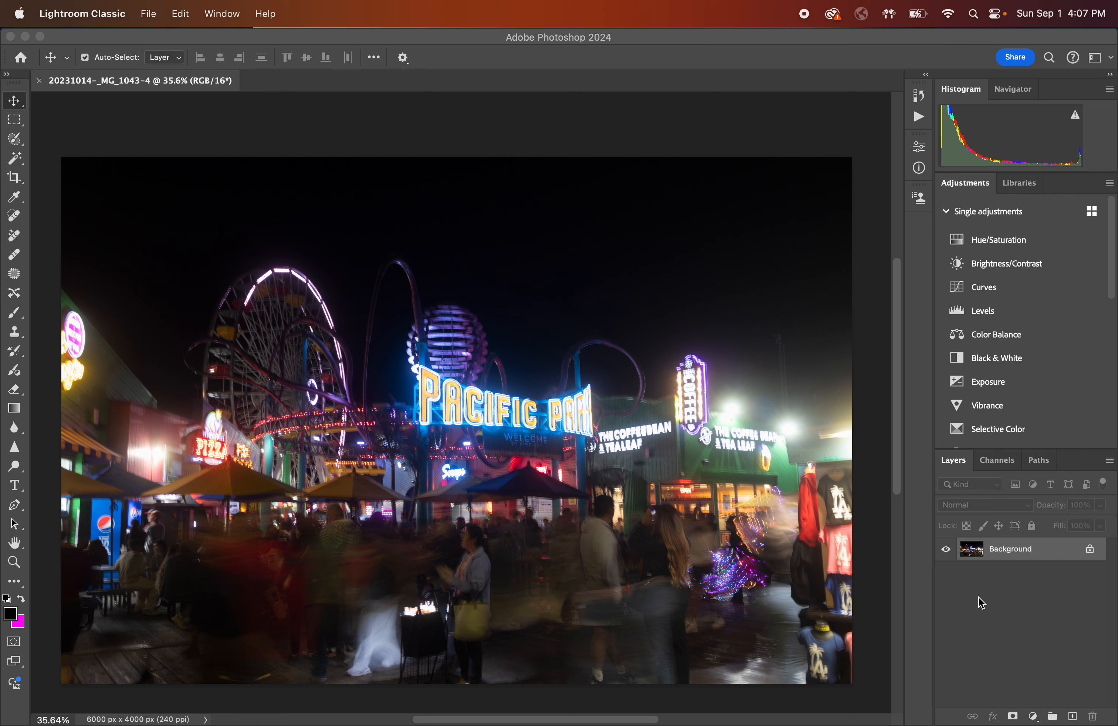
left_click(980, 556)
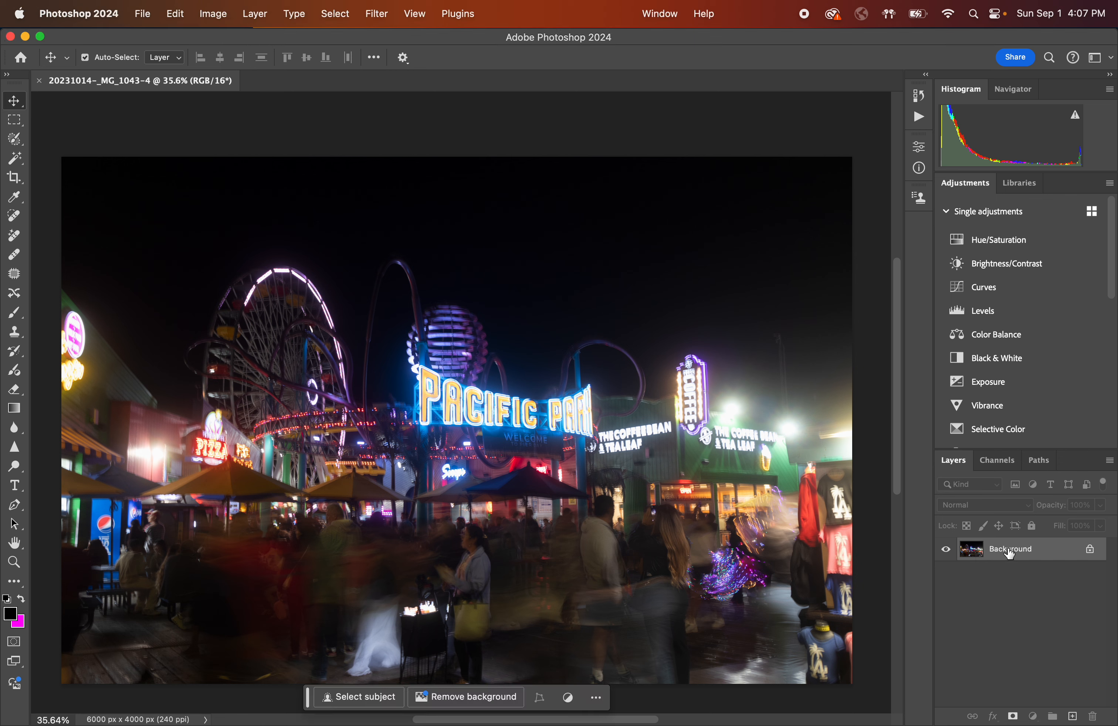
mouse_move(1011, 555)
left_mouse_down()
mouse_move(1032, 603)
mouse_move(1035, 675)
mouse_move(1029, 551)
mouse_move(1028, 560)
left_mouse_up()
left_click_drag(1018, 551, 1076, 718)
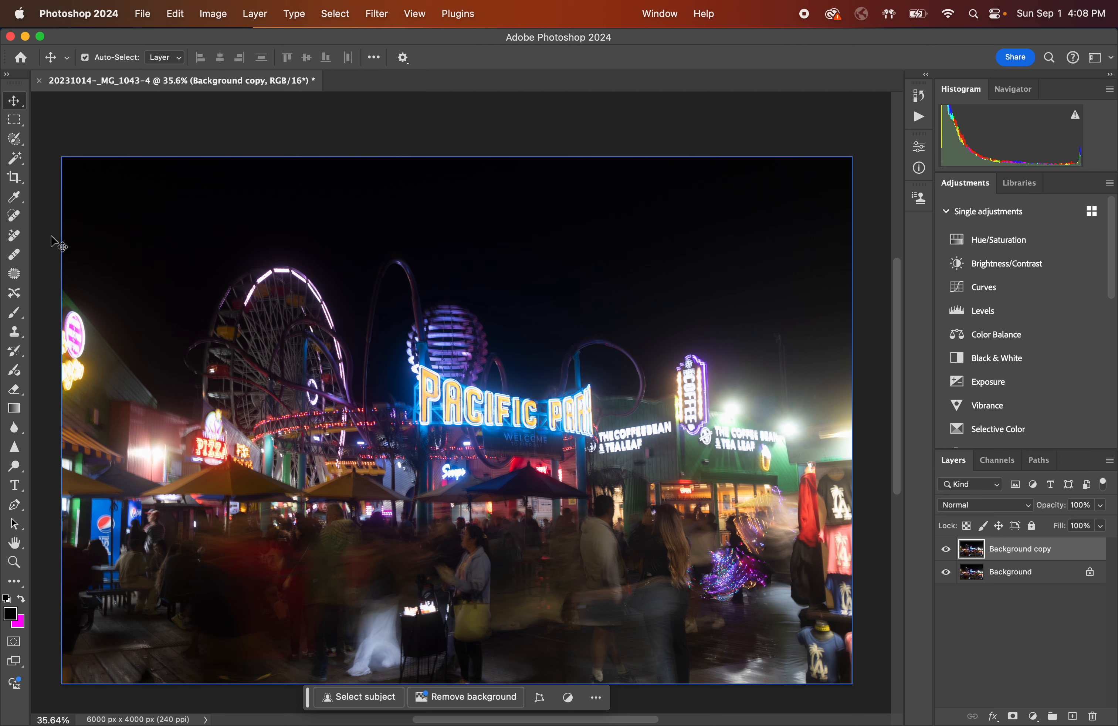
Select the Spot Healing Brush tool, zoom in slightly, and enlarge the brush size to 100.
left_click(18, 219)
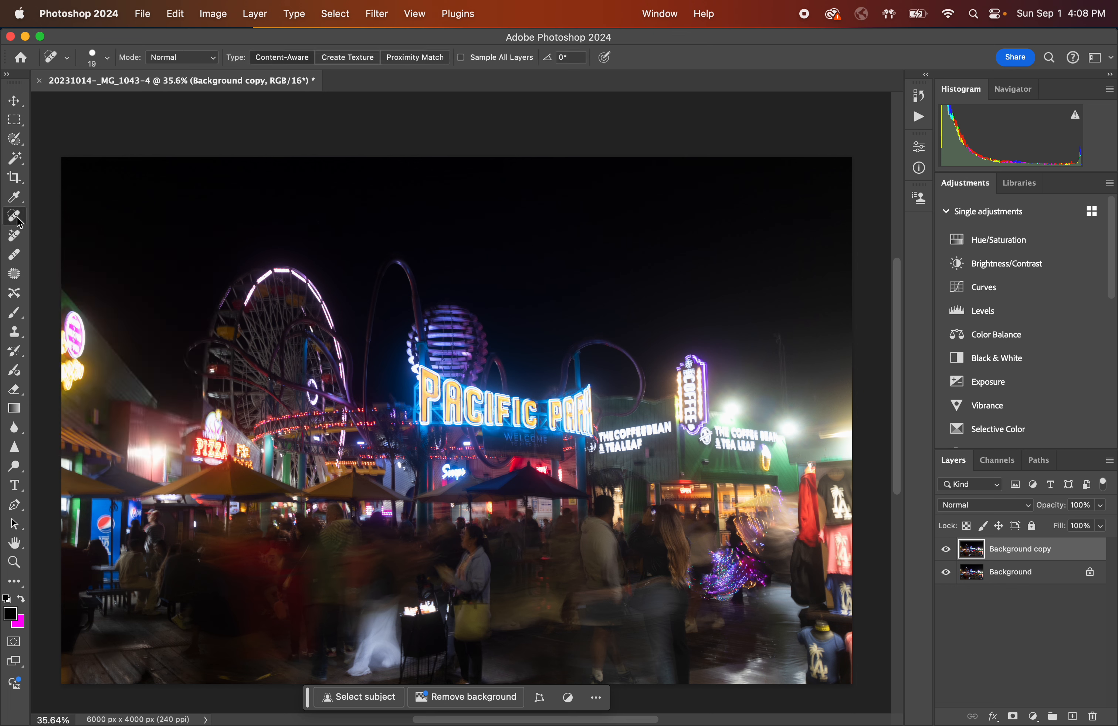
left_click(19, 239)
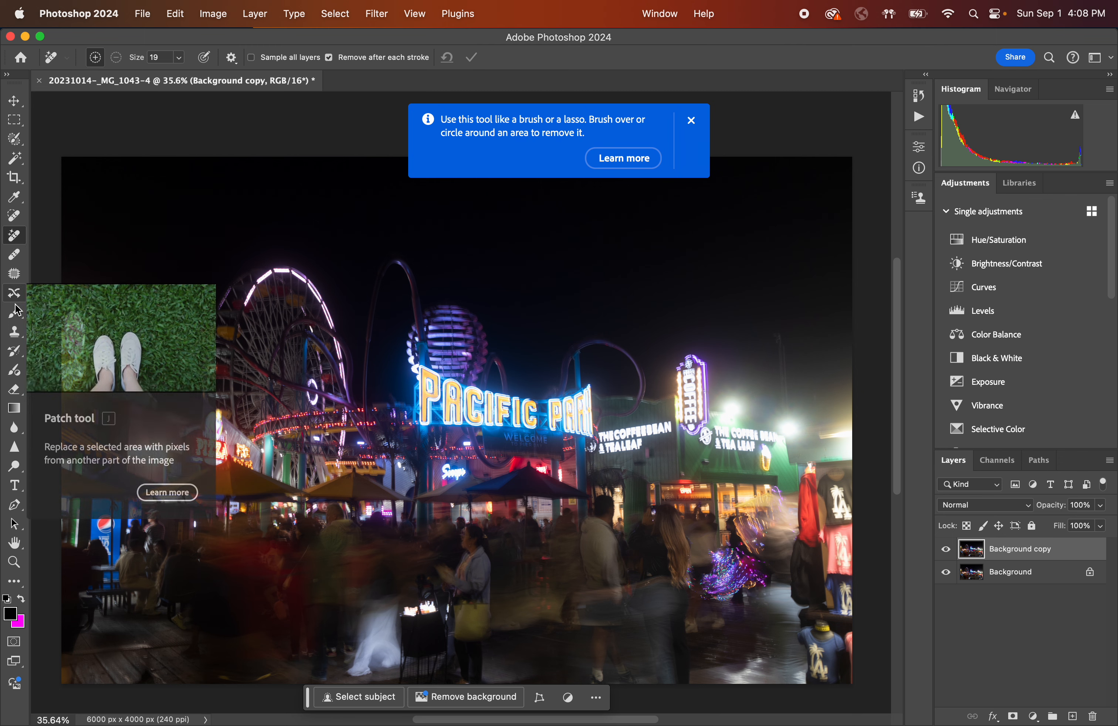
left_click(691, 121)
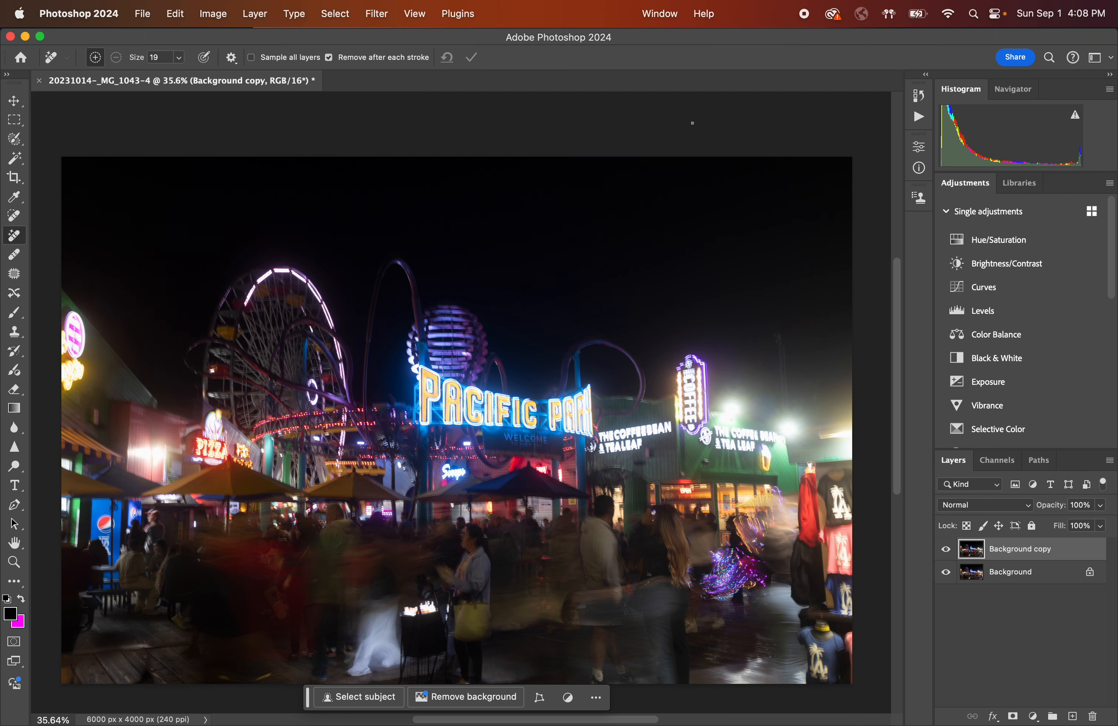
left_click(16, 222)
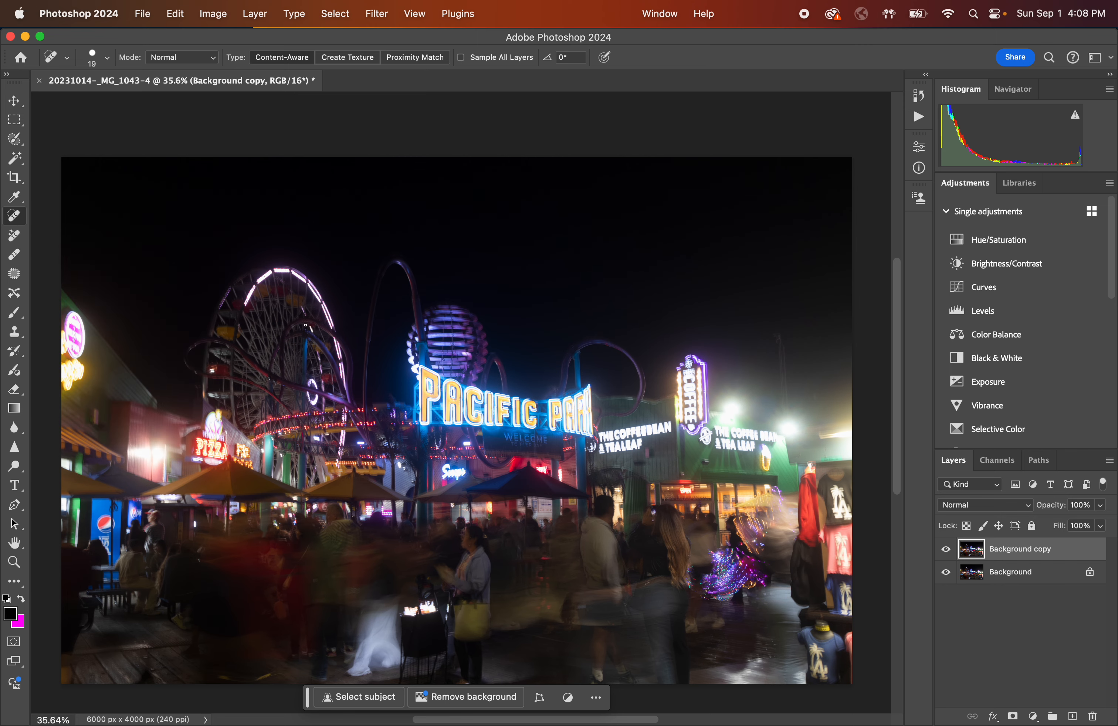
scroll(315, 393, "down", 5)
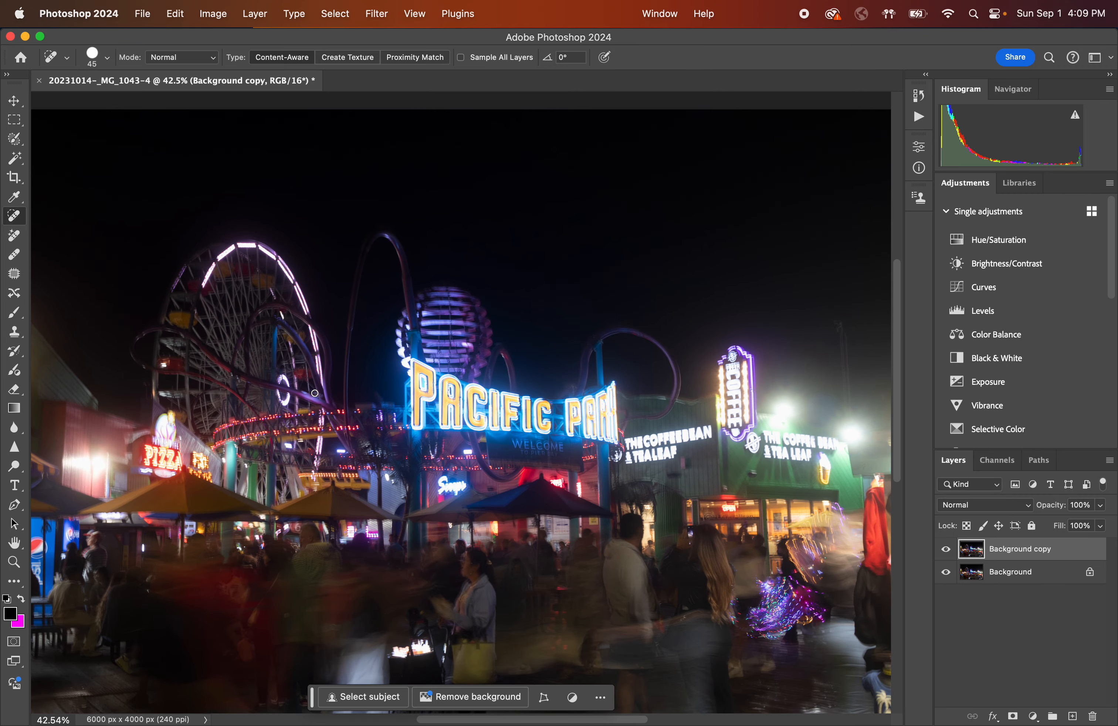
key("bracketright")
key("bracketright")
key("bracketright")
Paint spot healing strokes over distractions in the sky beside the Ferris wheel.
mouse_move(399, 255)
left_mouse_down()
mouse_move(384, 231)
mouse_move(361, 256)
mouse_move(380, 229)
mouse_move(404, 241)
mouse_move(381, 241)
mouse_move(432, 341)
mouse_move(399, 280)
left_mouse_up()
mouse_move(362, 228)
left_mouse_down()
mouse_move(346, 388)
mouse_move(360, 331)
left_mouse_up()
left_click_drag(409, 283, 394, 297)
left_click_drag(351, 353, 353, 325)
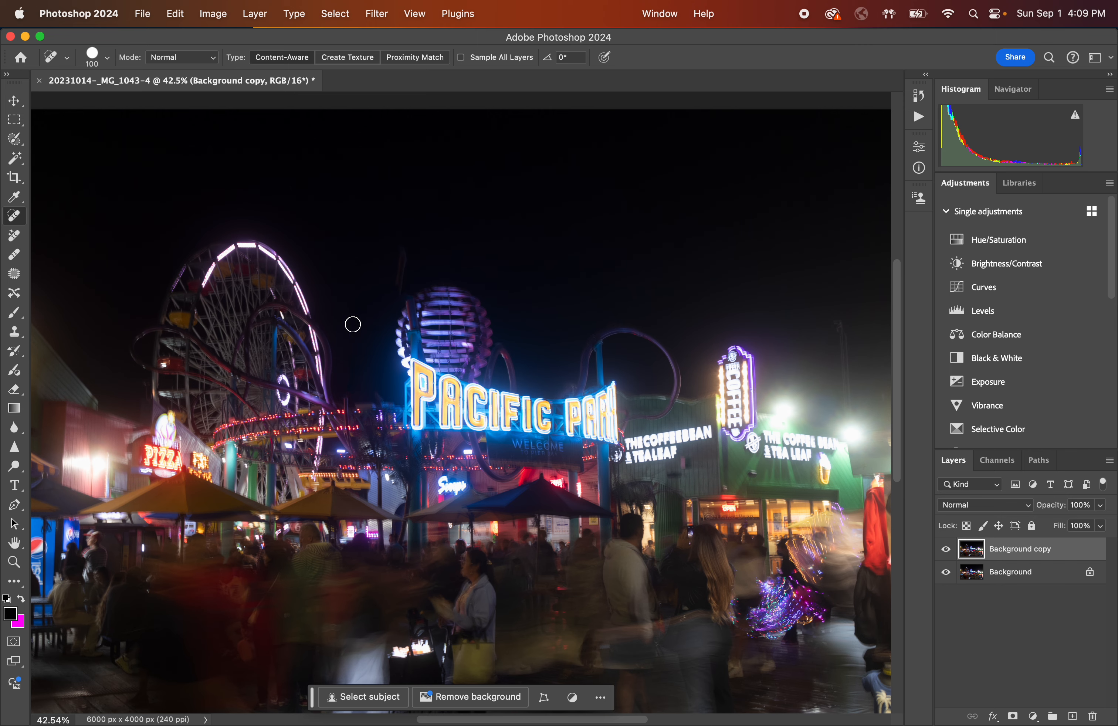
Zoom into the Pepsi cooler and paint over its round logo to remove it.
scroll(352, 324, "left", 10)
scroll(352, 324, "down", 4)
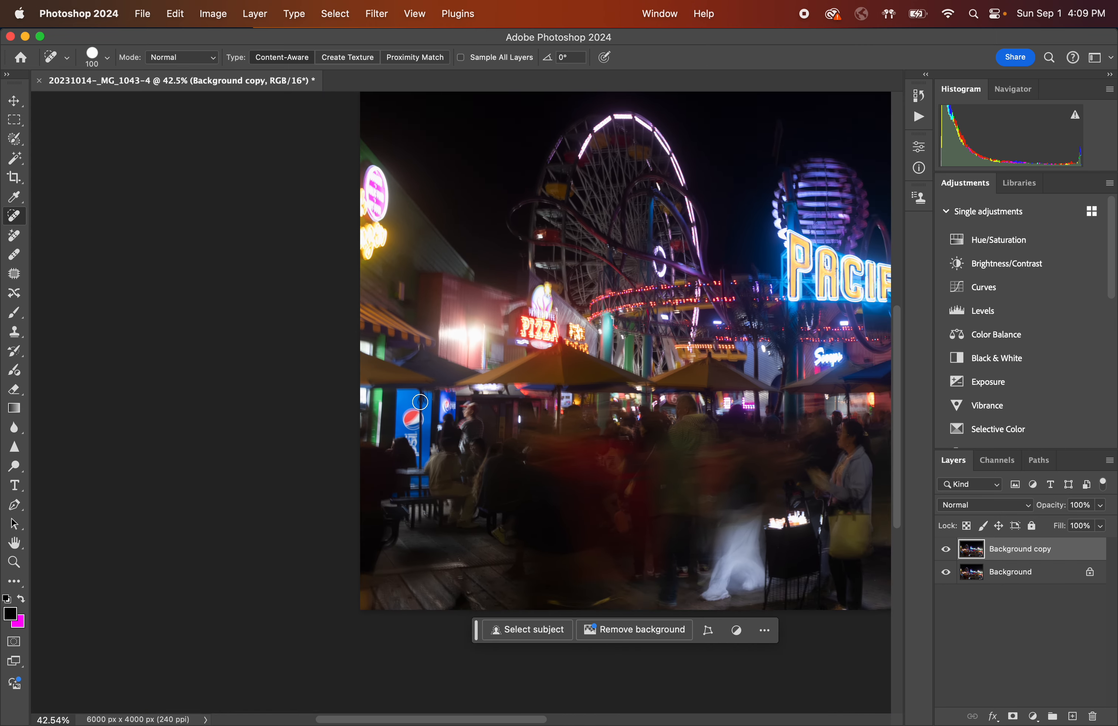
scroll(420, 402, "up", 10)
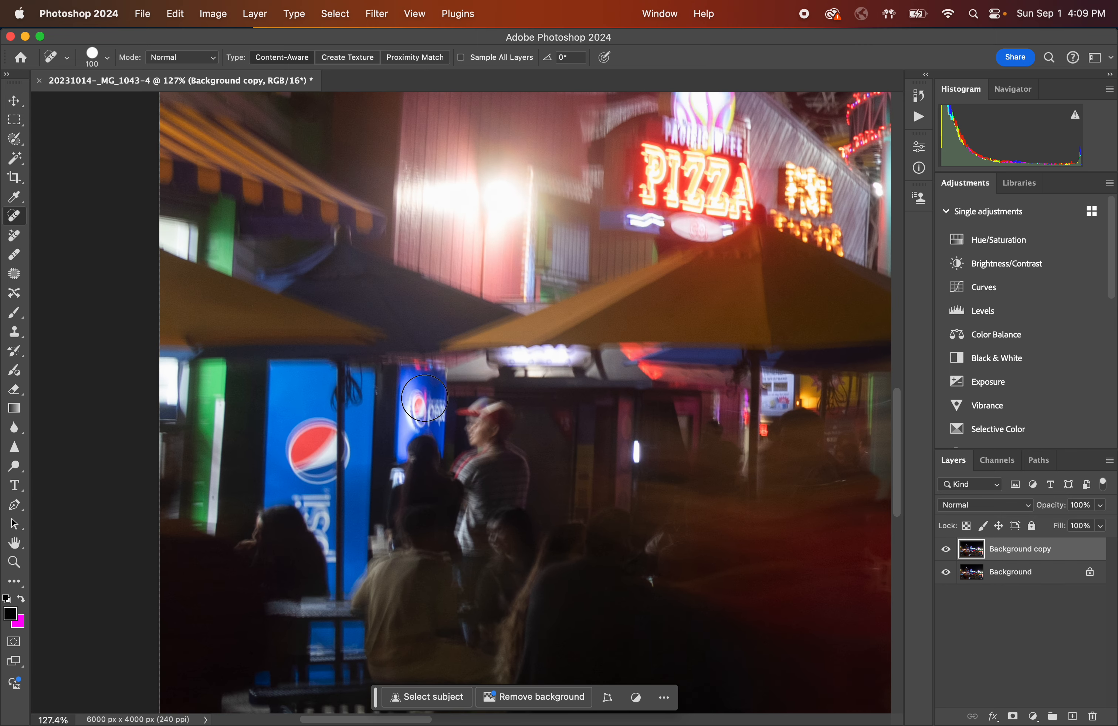
scroll(424, 398, "up", 3)
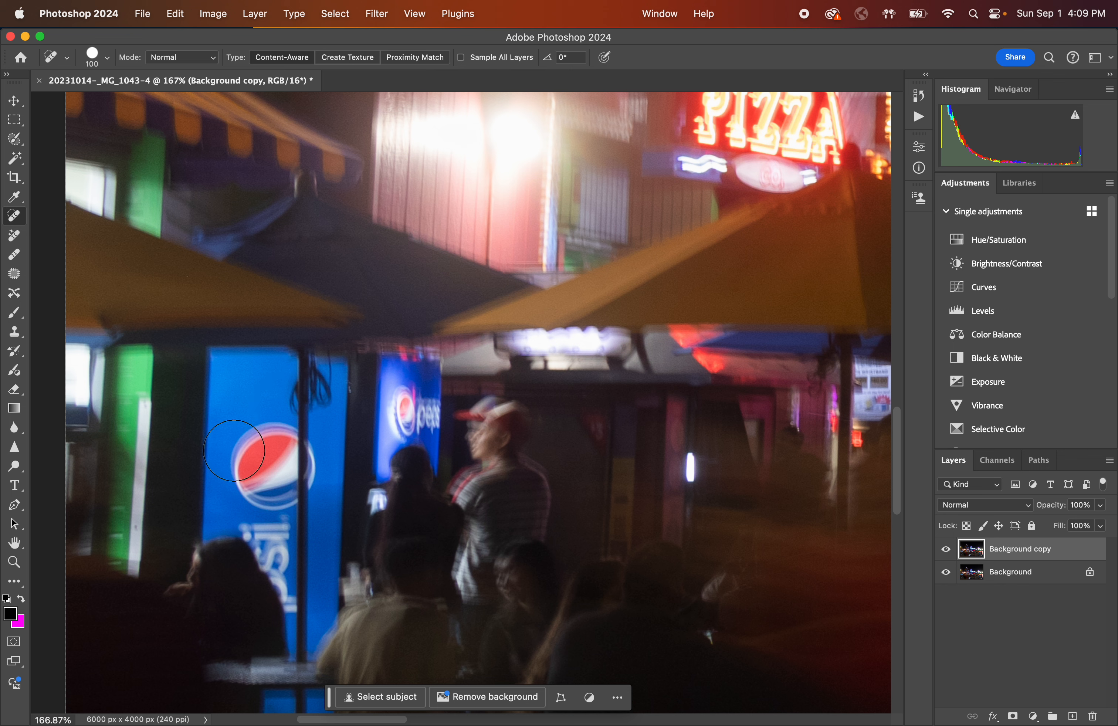
mouse_move(234, 450)
left_mouse_down()
mouse_move(265, 443)
mouse_move(244, 461)
mouse_move(256, 488)
mouse_move(273, 428)
left_mouse_up()
mouse_move(296, 470)
left_mouse_down()
mouse_move(250, 493)
mouse_move(299, 469)
mouse_move(274, 449)
mouse_move(278, 480)
mouse_move(267, 423)
left_mouse_up()
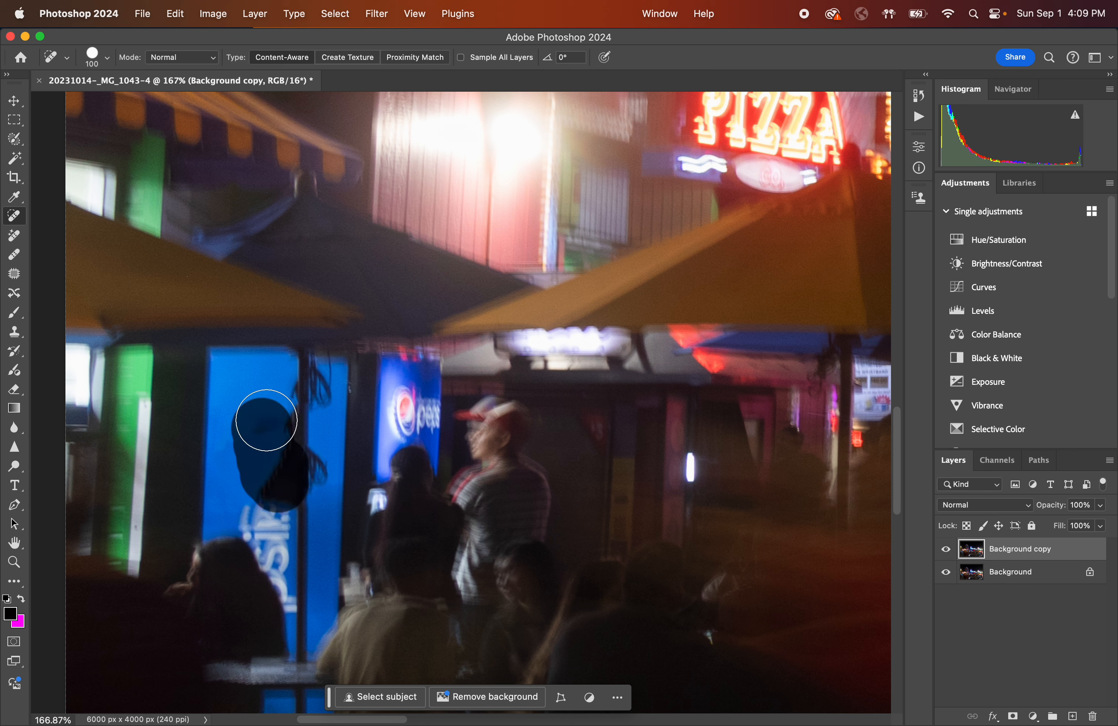
Spot-heal small areas down the blue cooler panel beneath the removed logo.
left_click(253, 452)
left_click(259, 478)
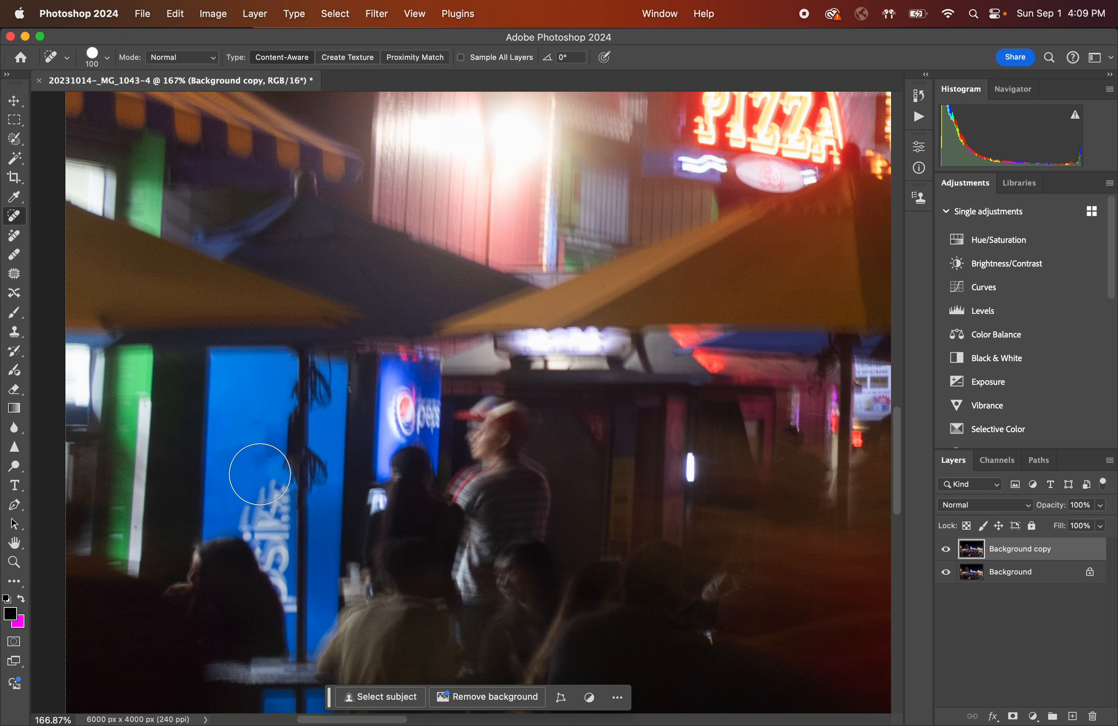
left_click(266, 510)
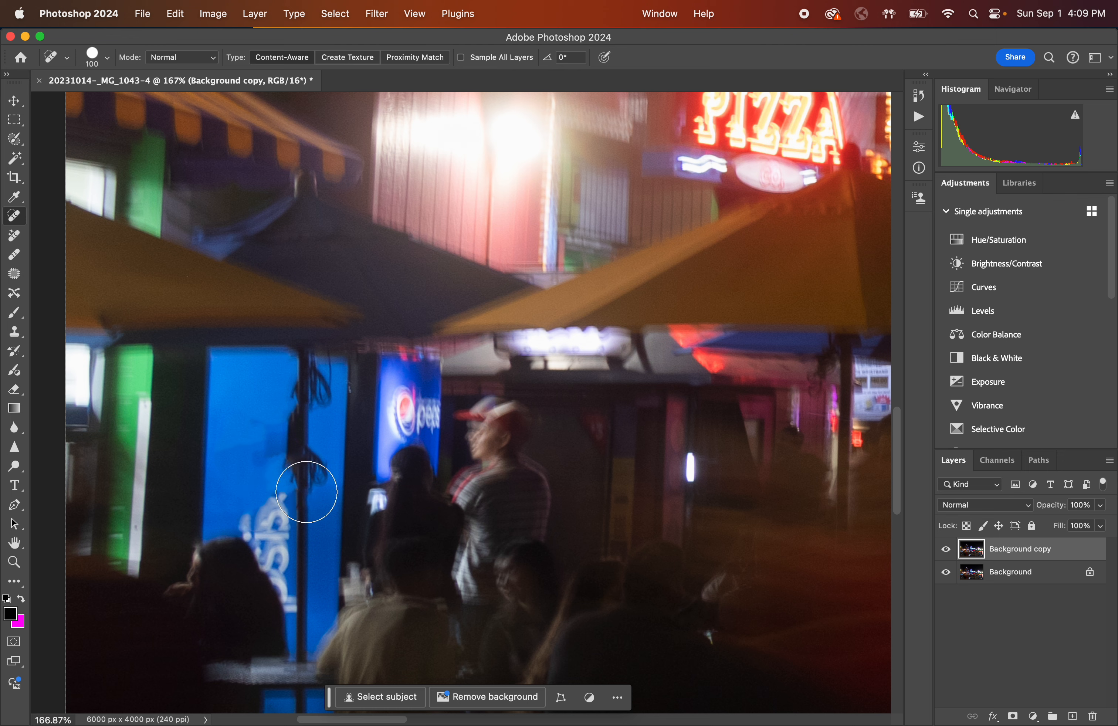
Spot-heal the dangling black cable across the blue cooler panel.
mouse_move(305, 492)
left_mouse_down()
mouse_move(312, 464)
mouse_move(292, 444)
left_mouse_up()
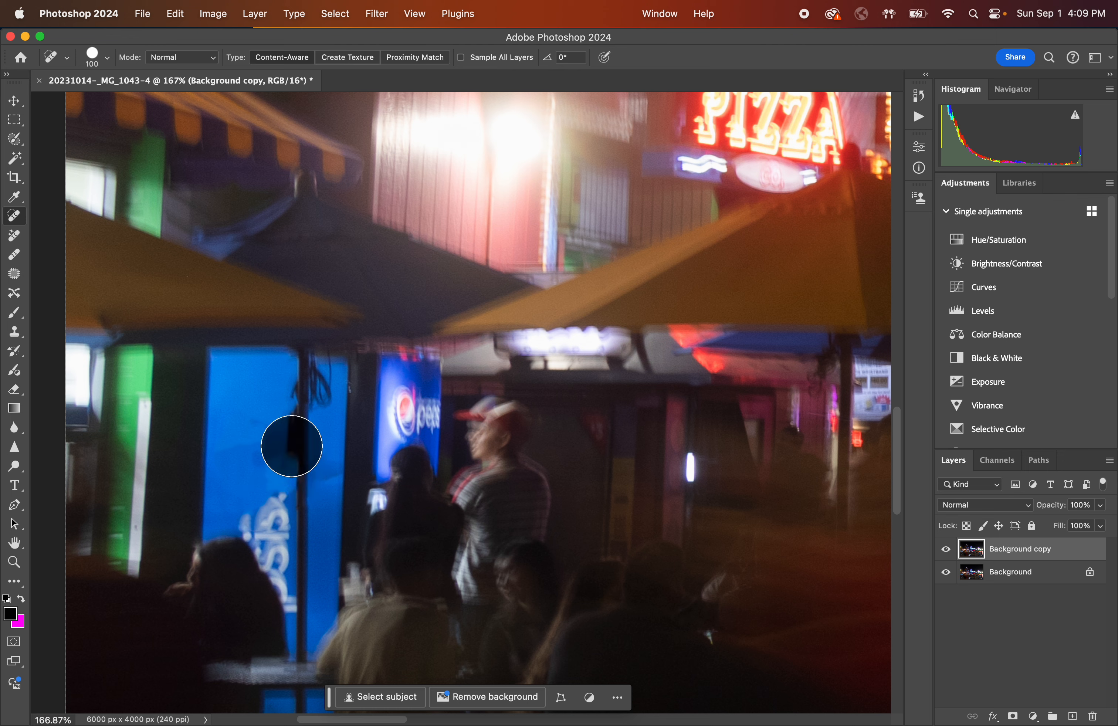
left_click(297, 407)
left_click(299, 444)
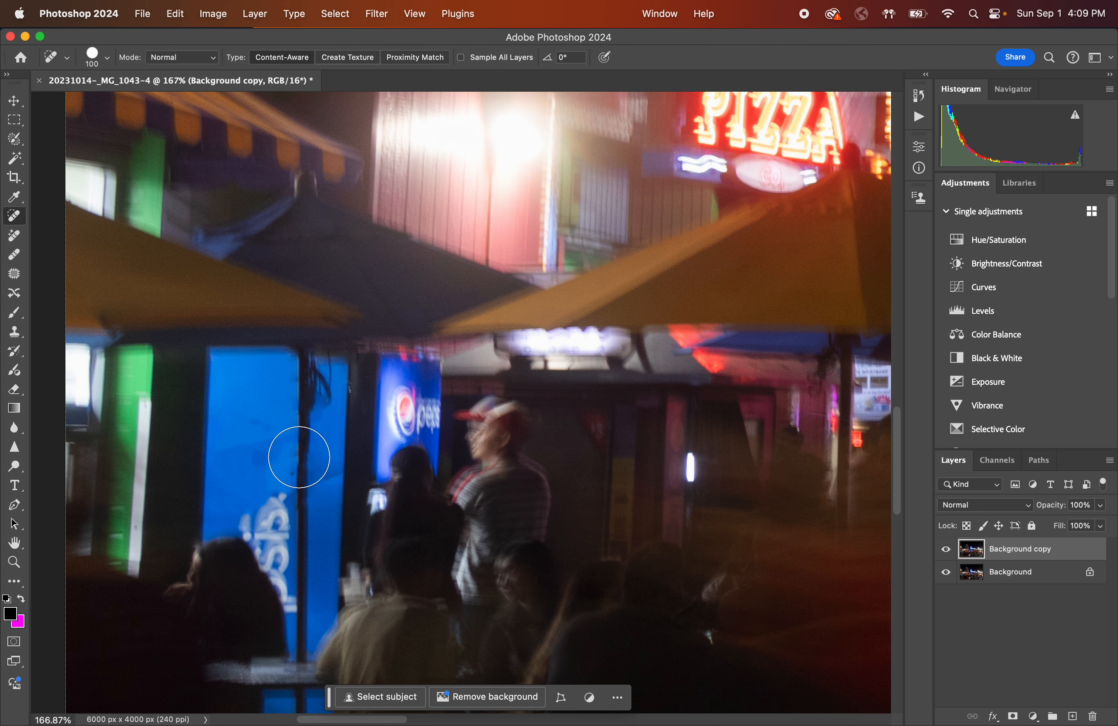
left_click(303, 462)
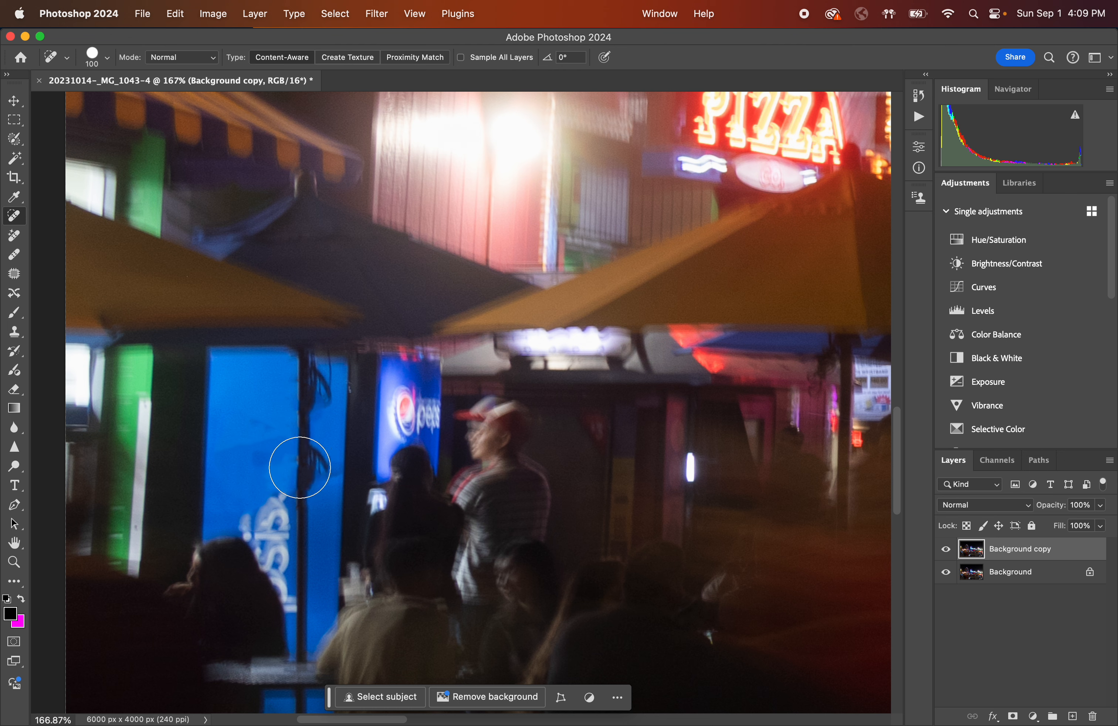
left_click(307, 471)
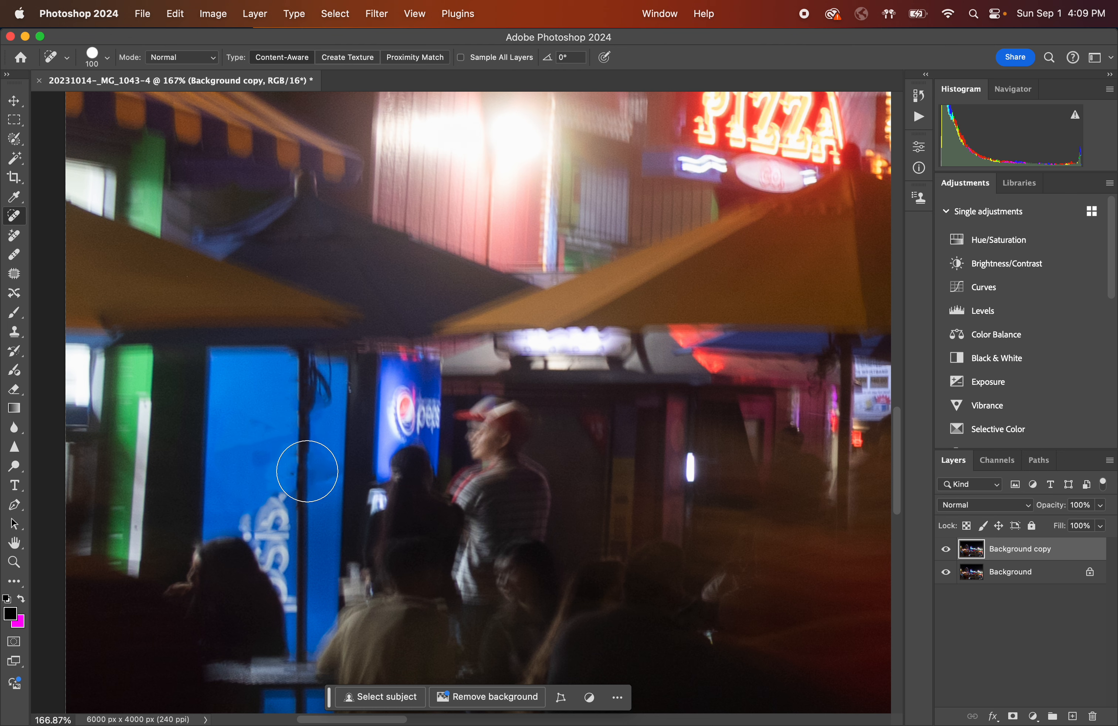
Spot-heal the dark head silhouette overlapping the Pepsi sign.
left_click(404, 416)
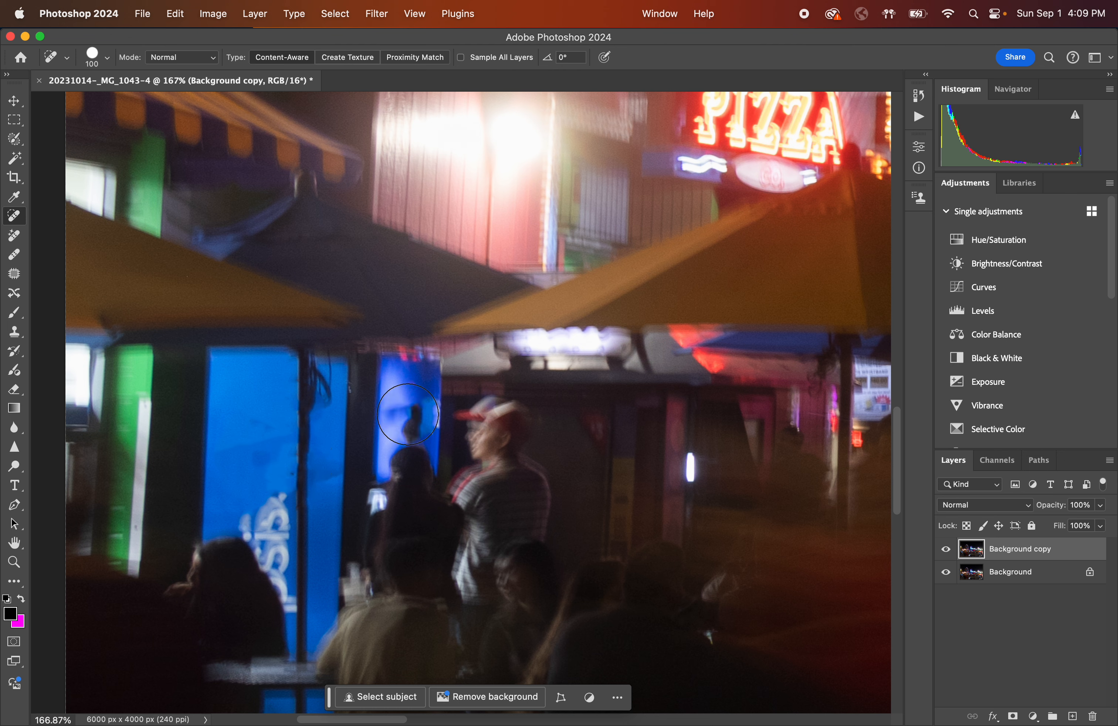
left_click(408, 416)
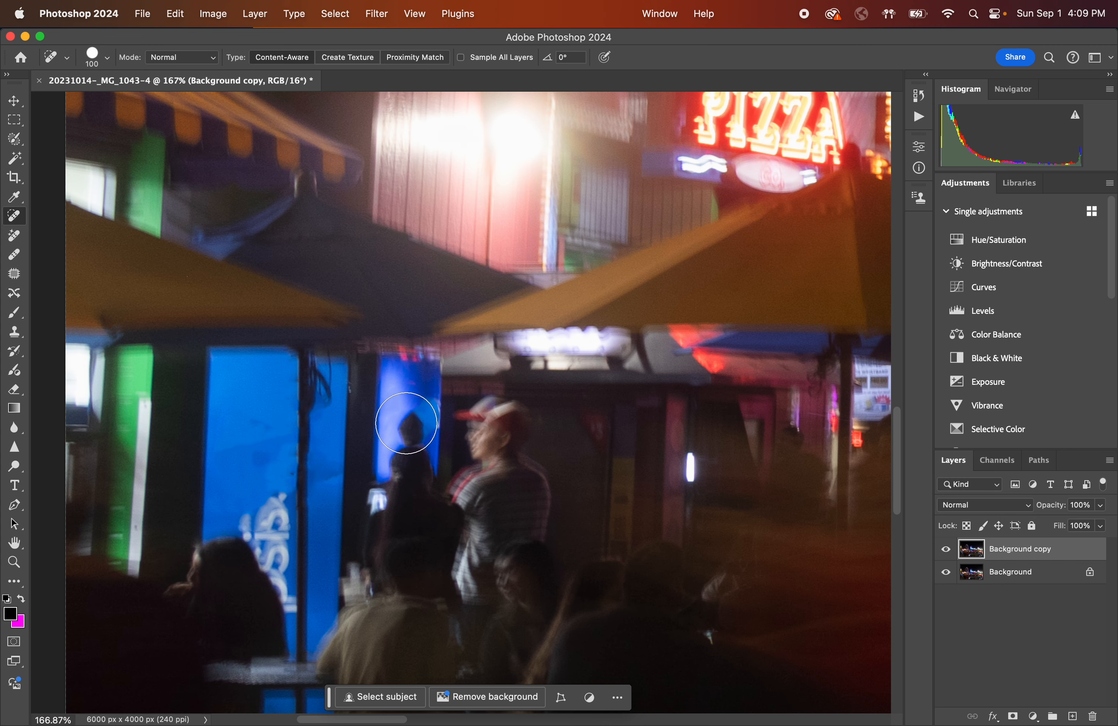
left_click(407, 426)
left_click(405, 430)
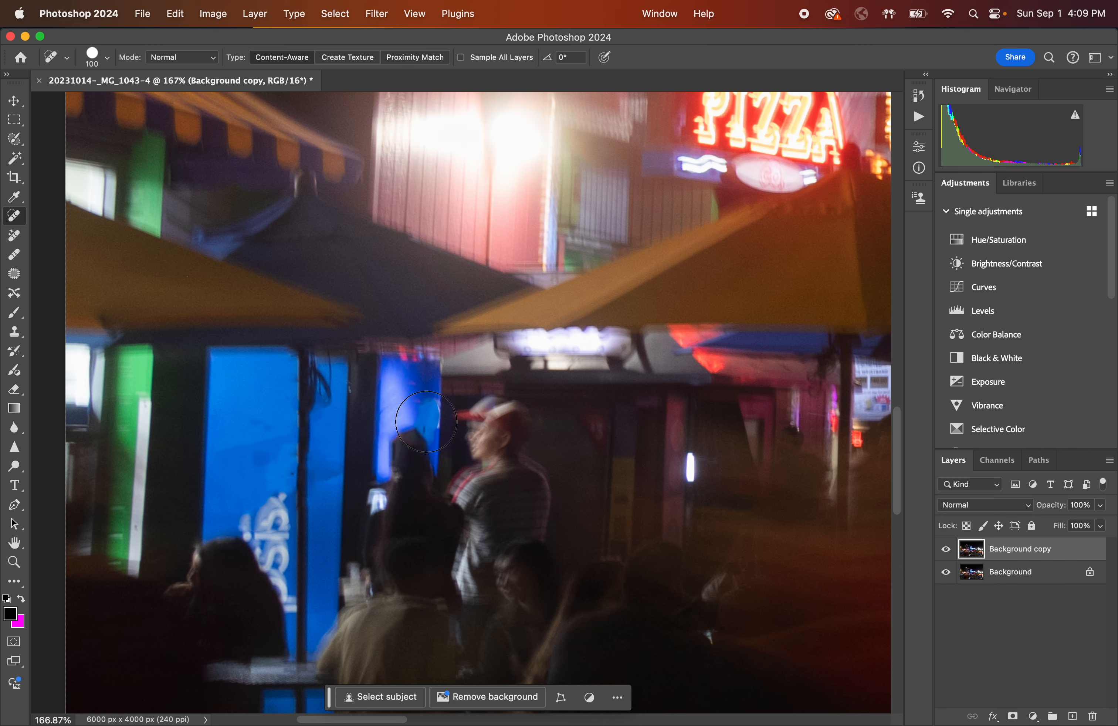
Zoom out and pan around the whole photo to review the retouching.
scroll(428, 420, "down", 5)
scroll(426, 425, "down", 3)
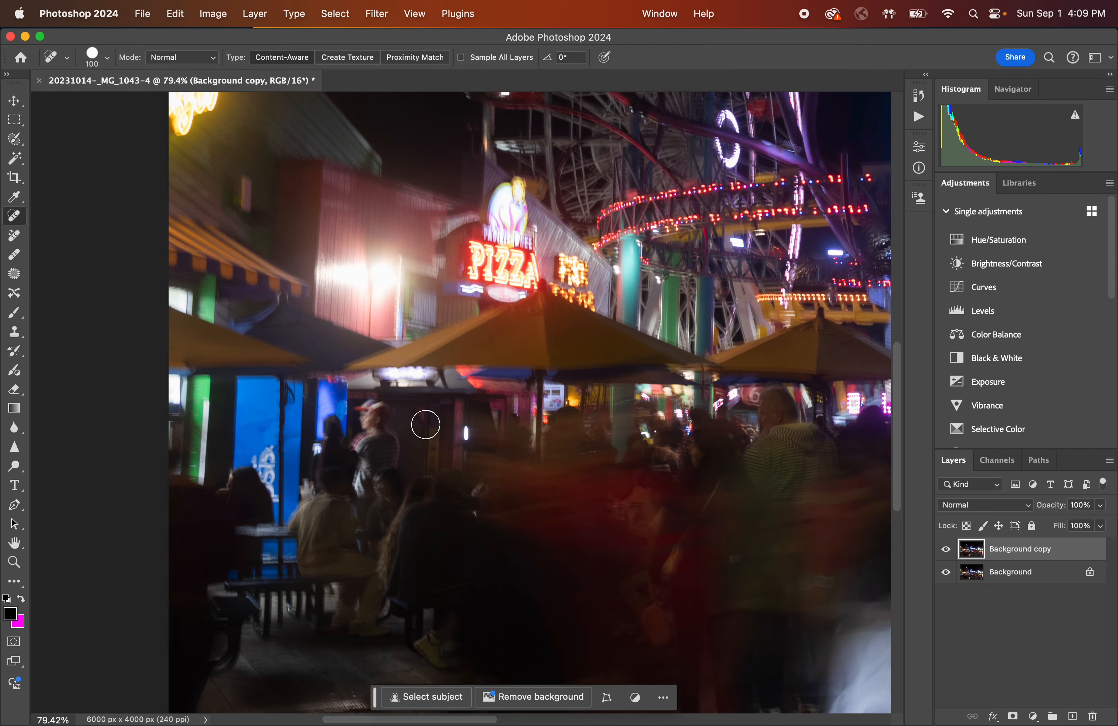
scroll(414, 477, "up", 1)
scroll(414, 481, "down", 2)
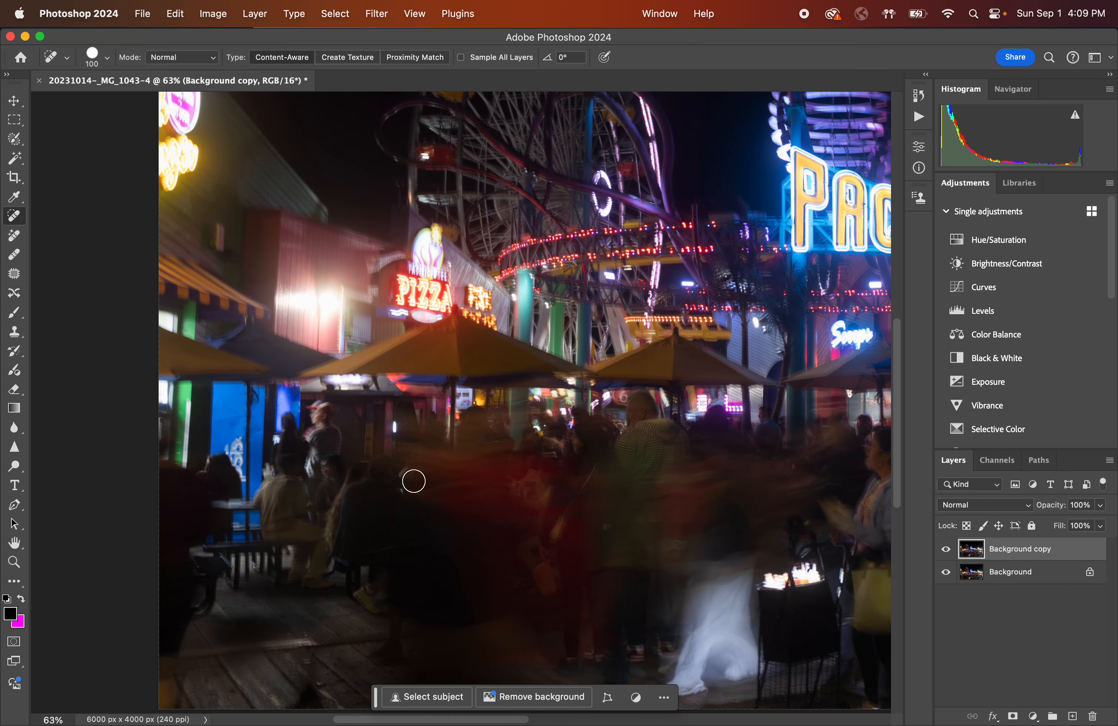
scroll(413, 480, "right", 3)
scroll(413, 480, "down", 3)
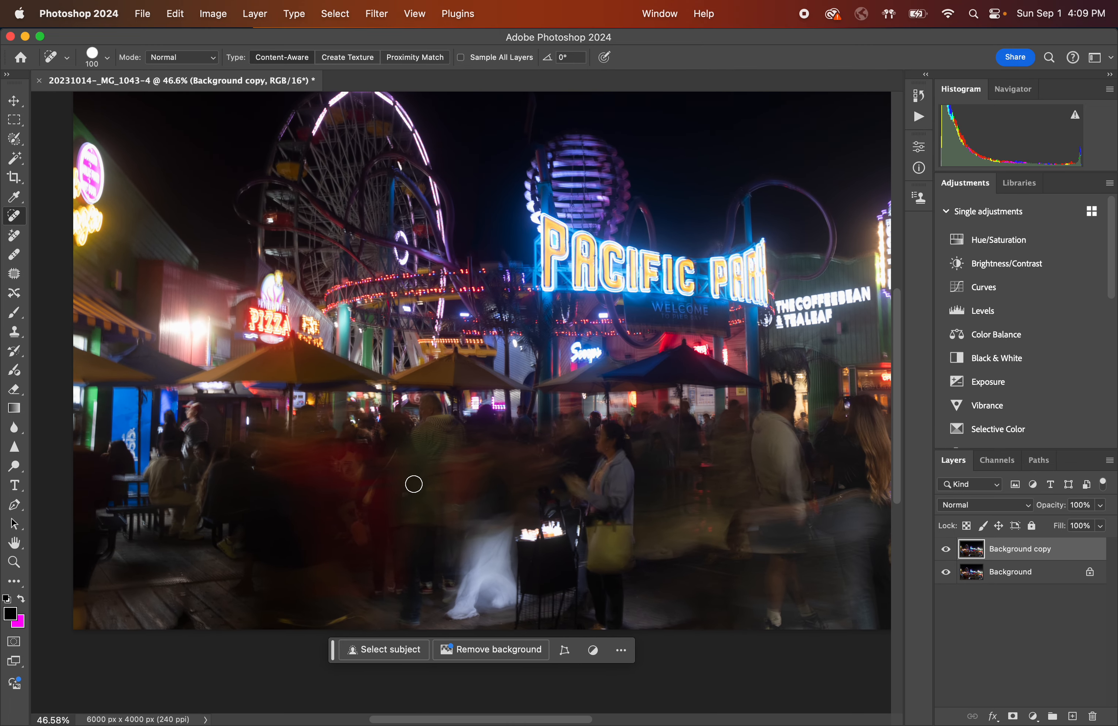
scroll(413, 483, "right", 1)
scroll(582, 528, "down", 1)
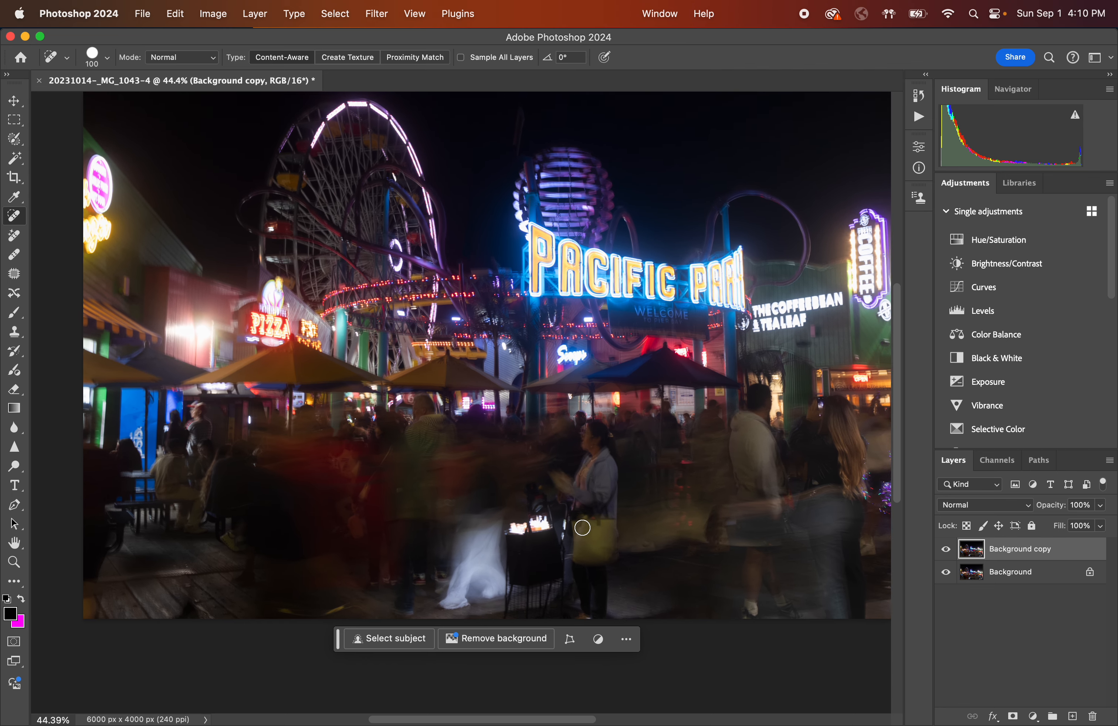
scroll(582, 529, "down", 2)
scroll(582, 528, "right", 3)
scroll(583, 528, "left", 1)
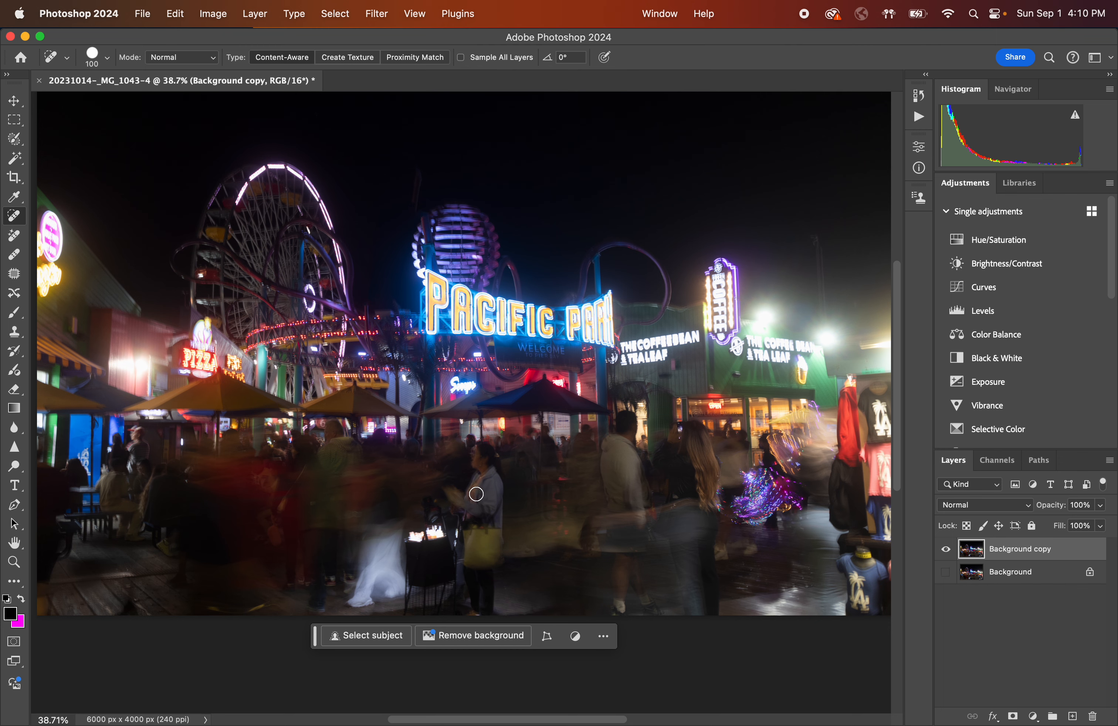
scroll(488, 493, "left", 5)
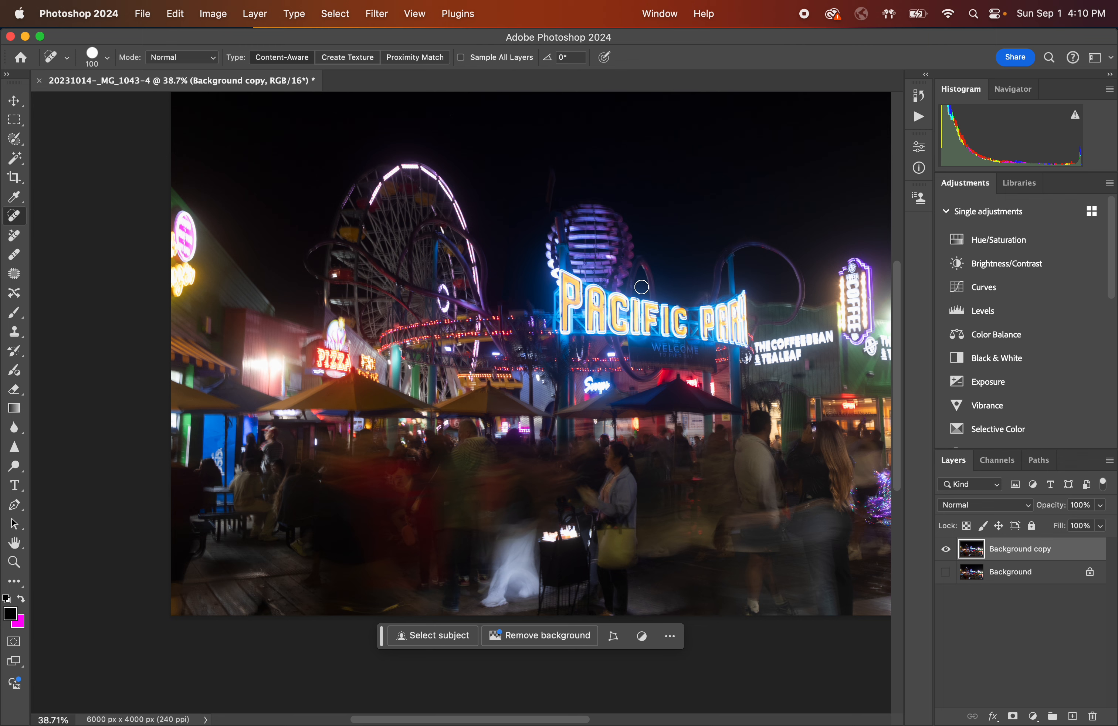
scroll(642, 287, "right", 5)
scroll(642, 287, "up", 3)
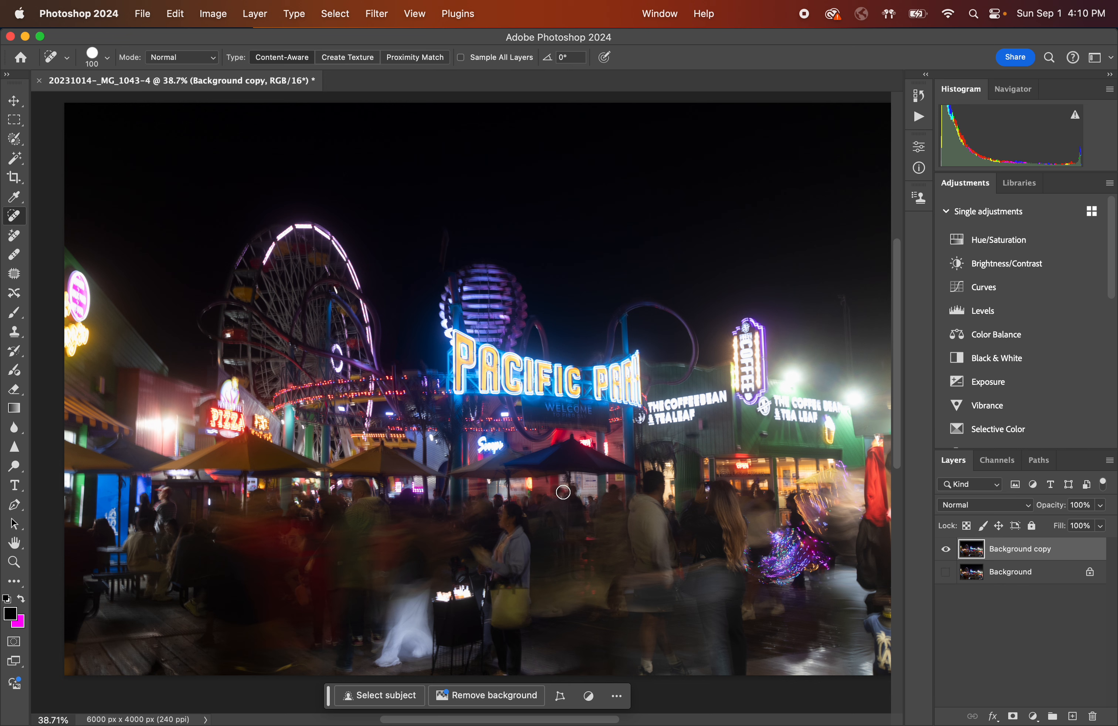
Switch briefly to Lightroom Classic and return to Photoshop.
left_click(735, 691)
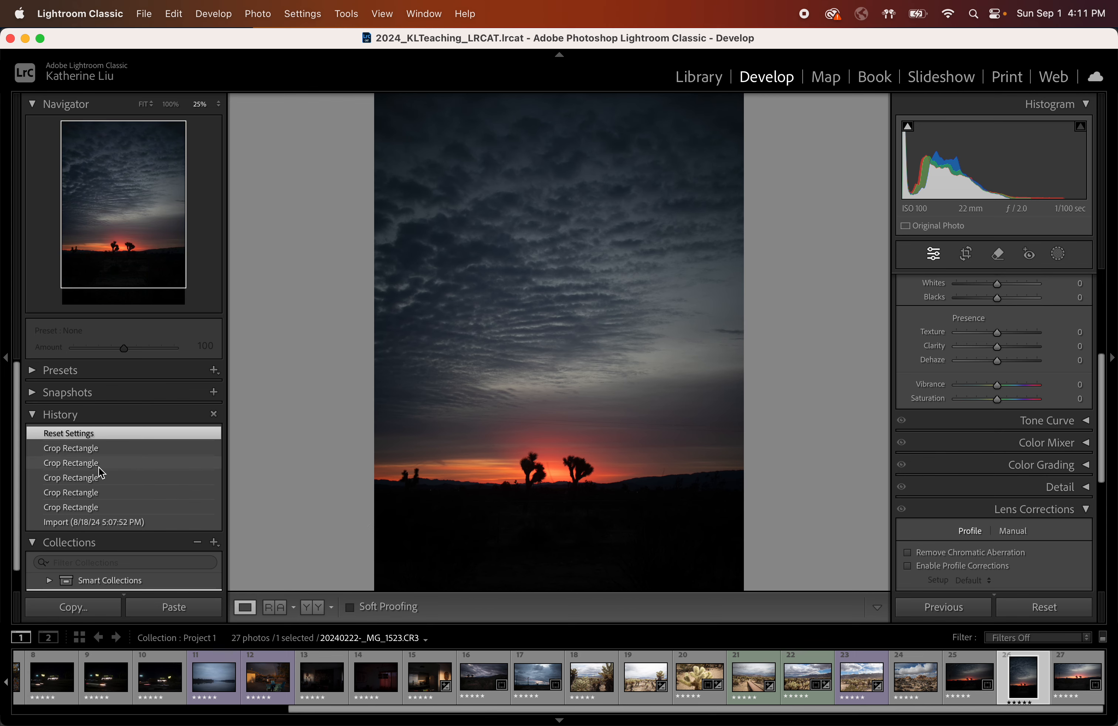
left_click(26, 41)
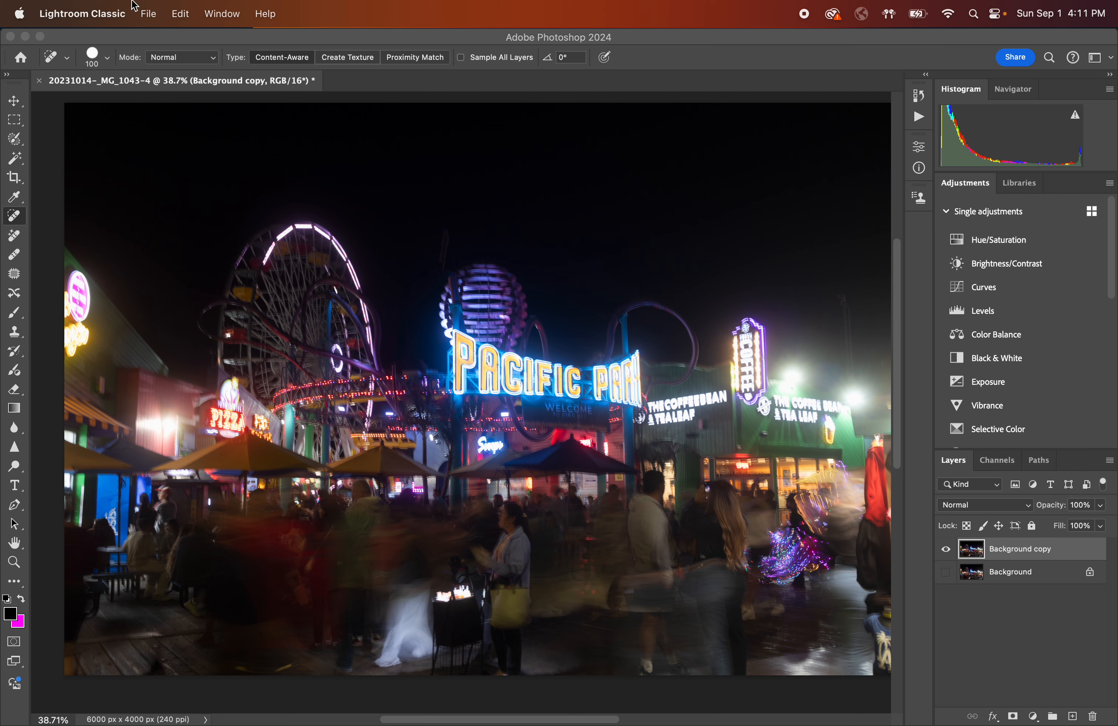
left_click(149, 15)
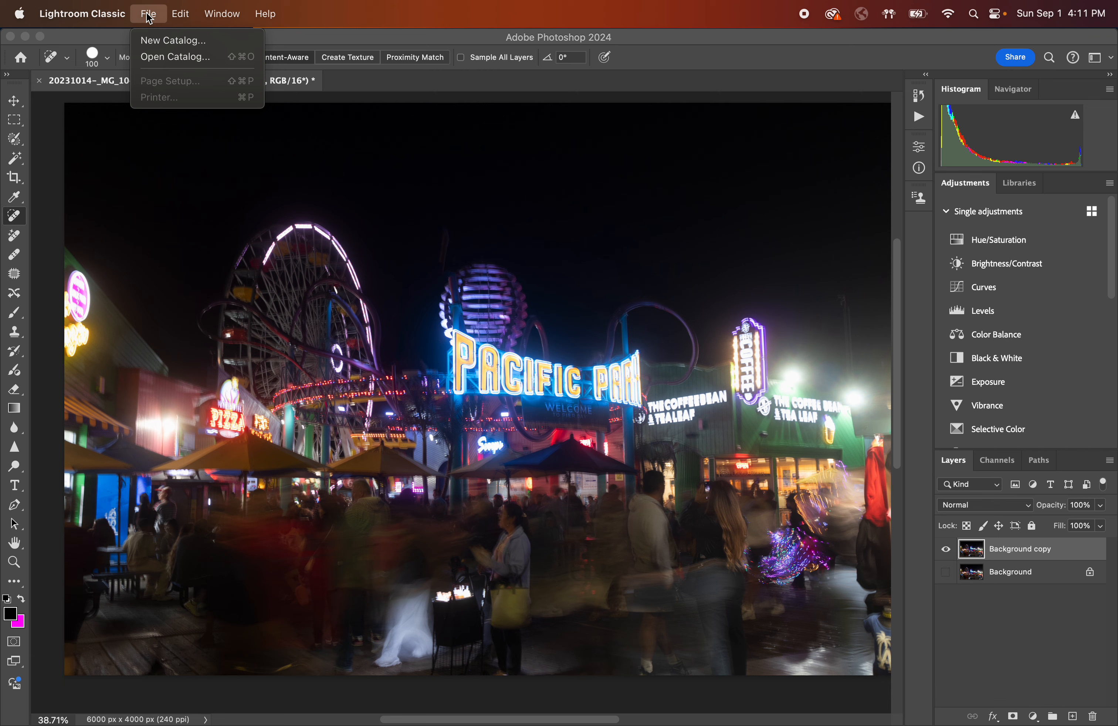
left_click(149, 16)
left_click(139, 38)
left_click(146, 12)
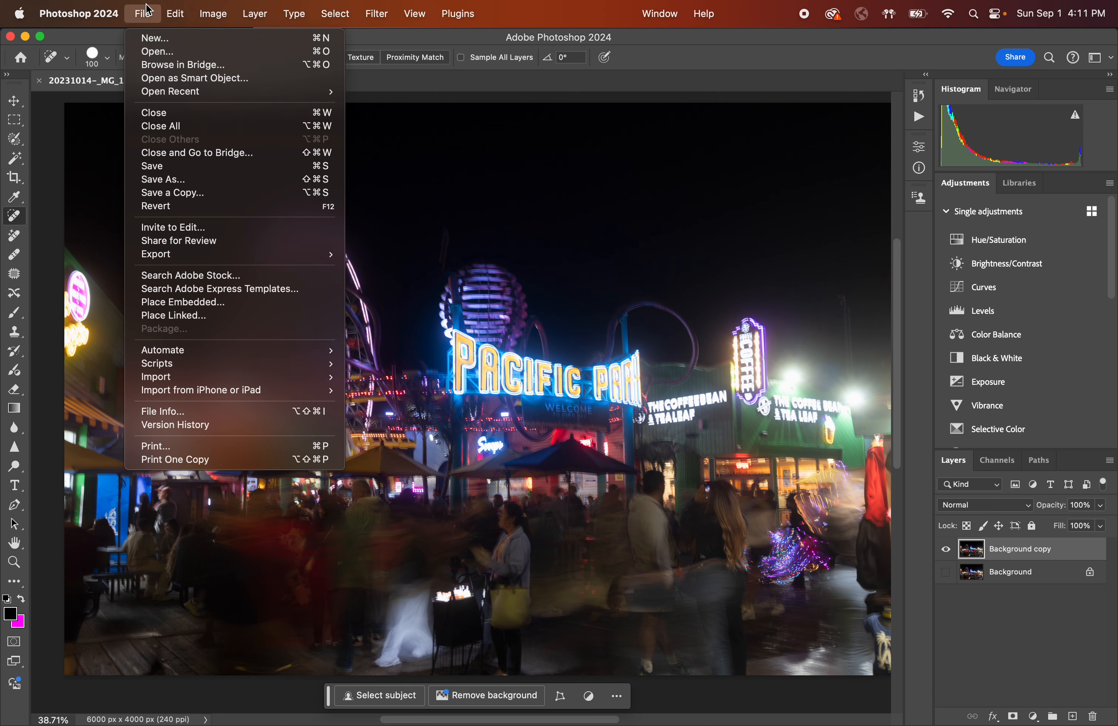
left_click(146, 7)
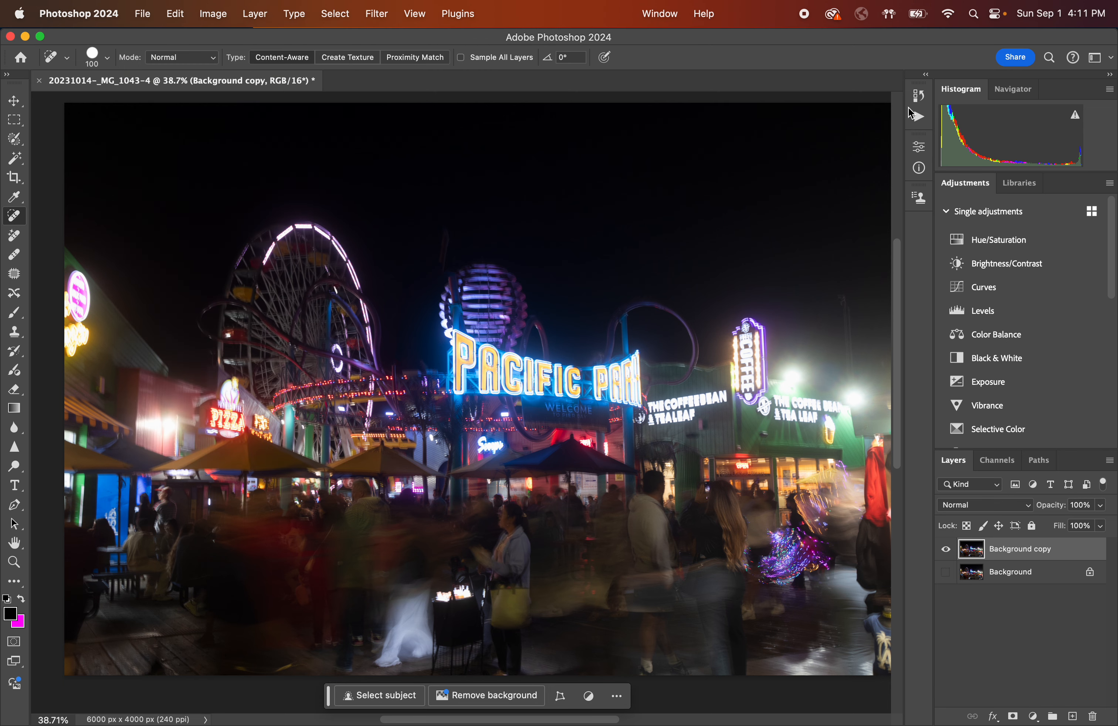
Open the History panel and compare the original Open state with the latest Layer Visibility state.
left_click(919, 99)
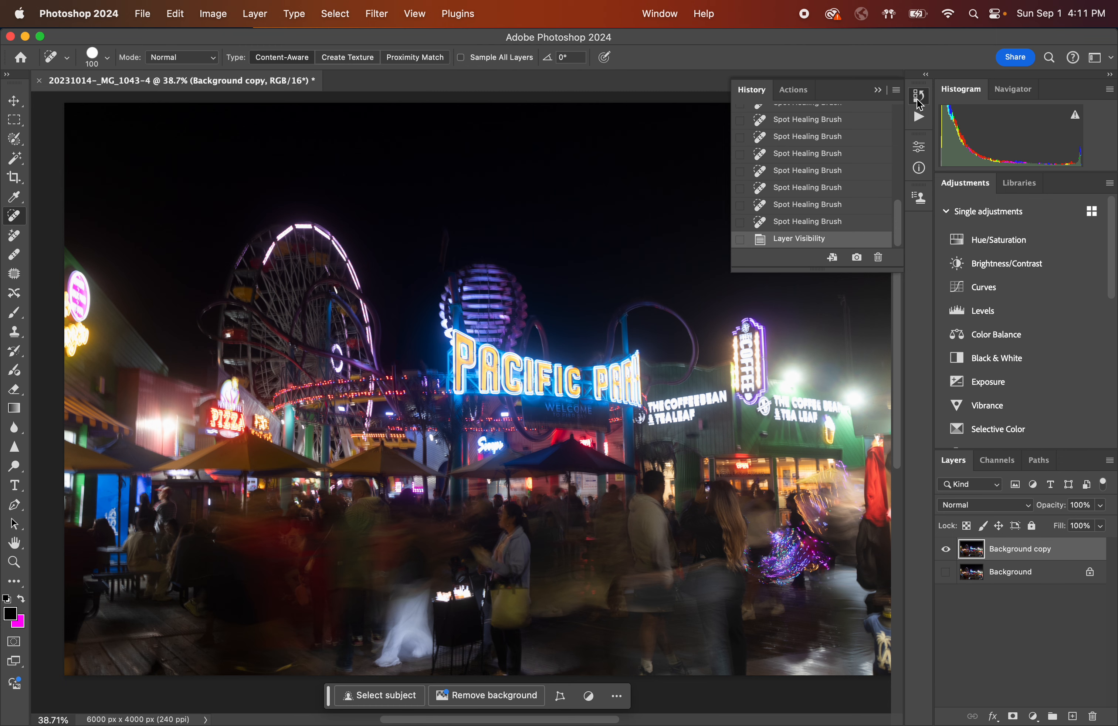
left_click(924, 102)
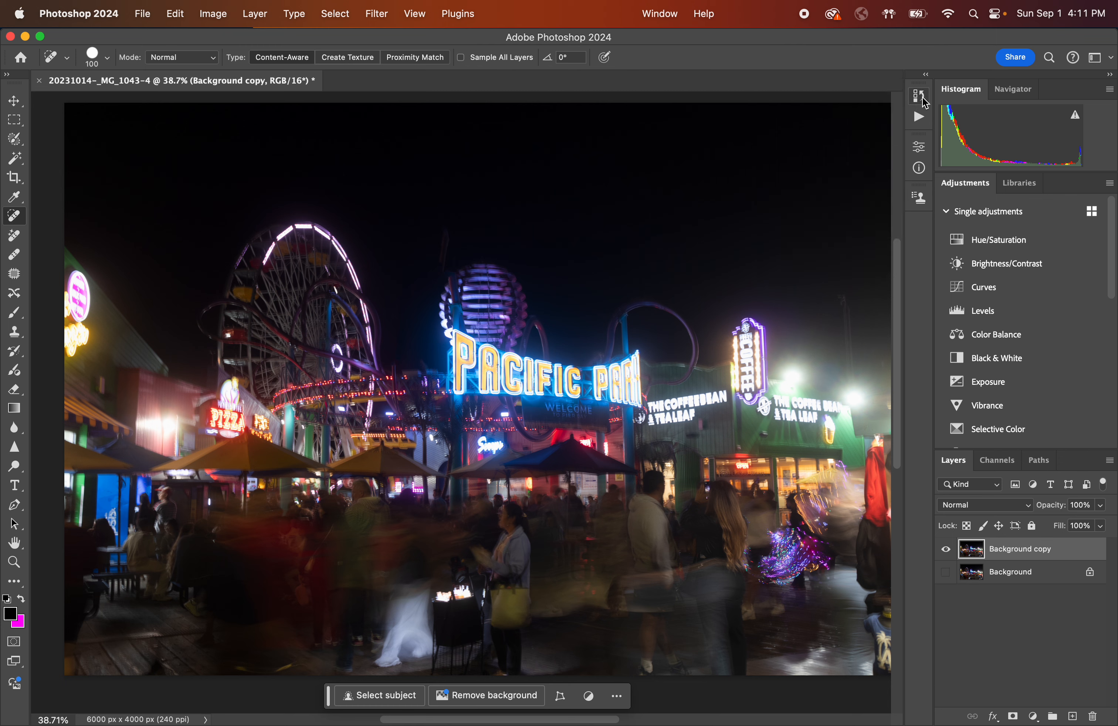
left_click(926, 103)
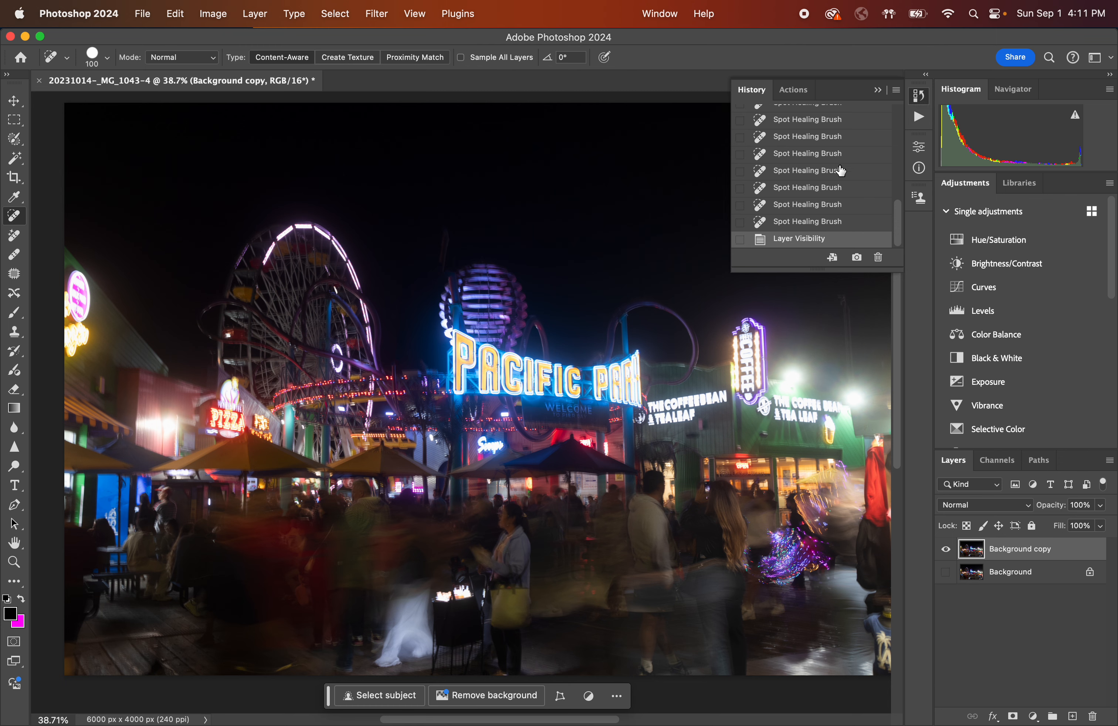
scroll(840, 171, "up", 10)
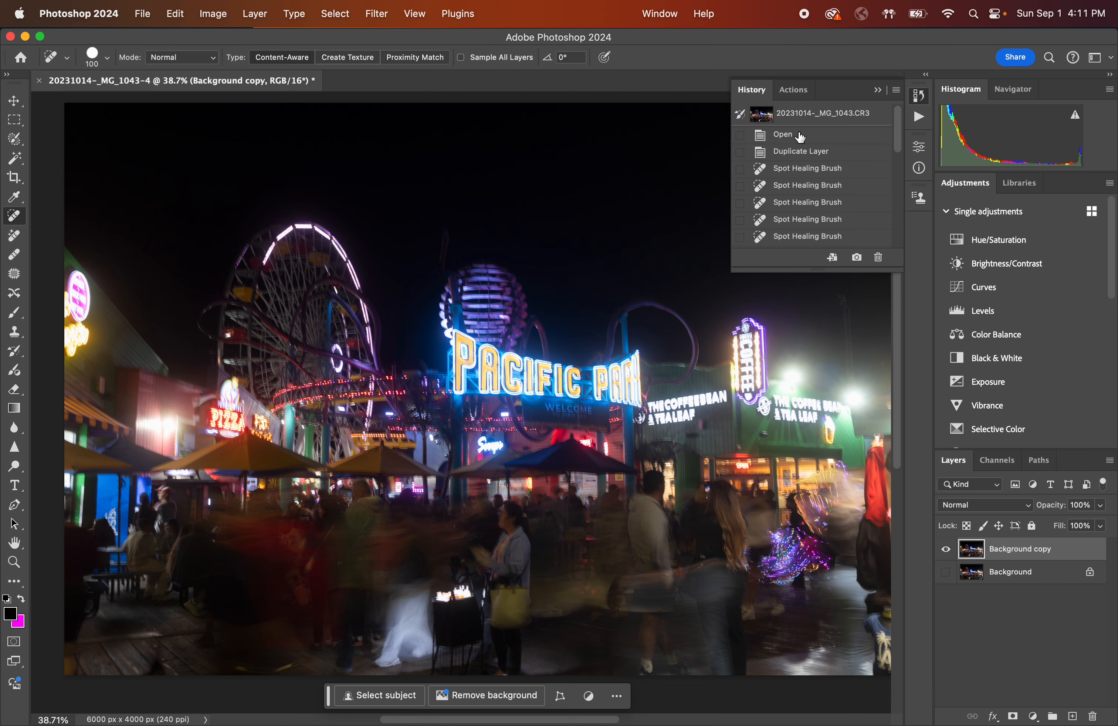
left_click(799, 137)
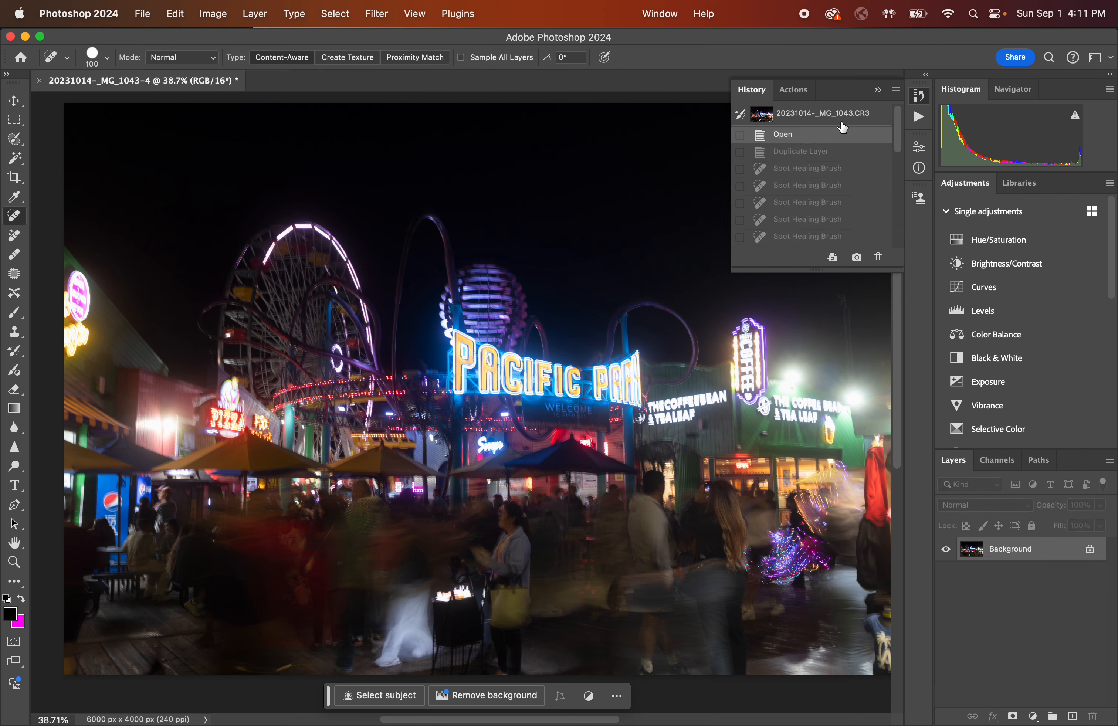
scroll(816, 182, "down", 5)
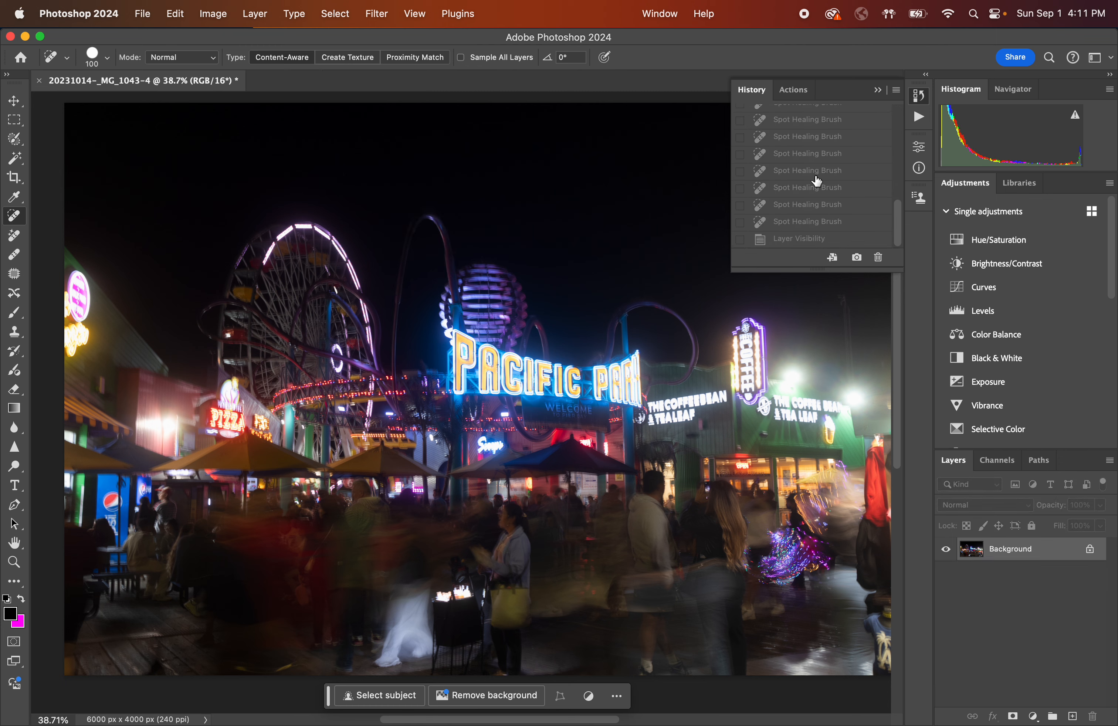
left_click(804, 239)
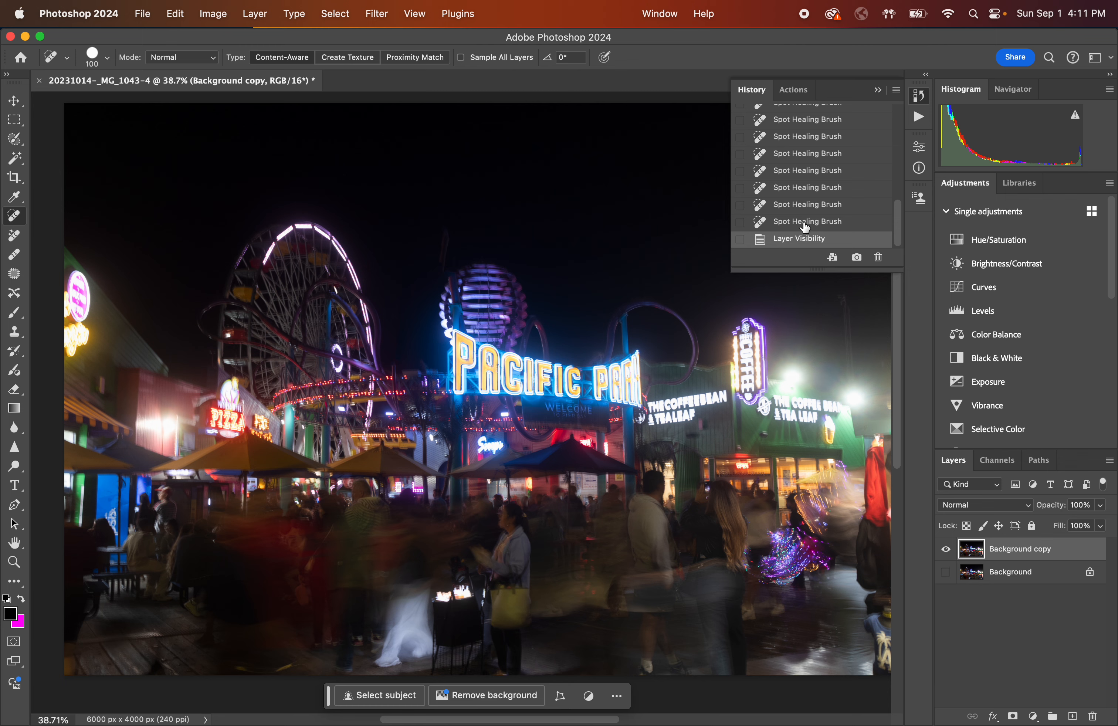
Step back through the Spot Healing Brush history states and revert the image to the Open state.
scroll(805, 228, "up", 10)
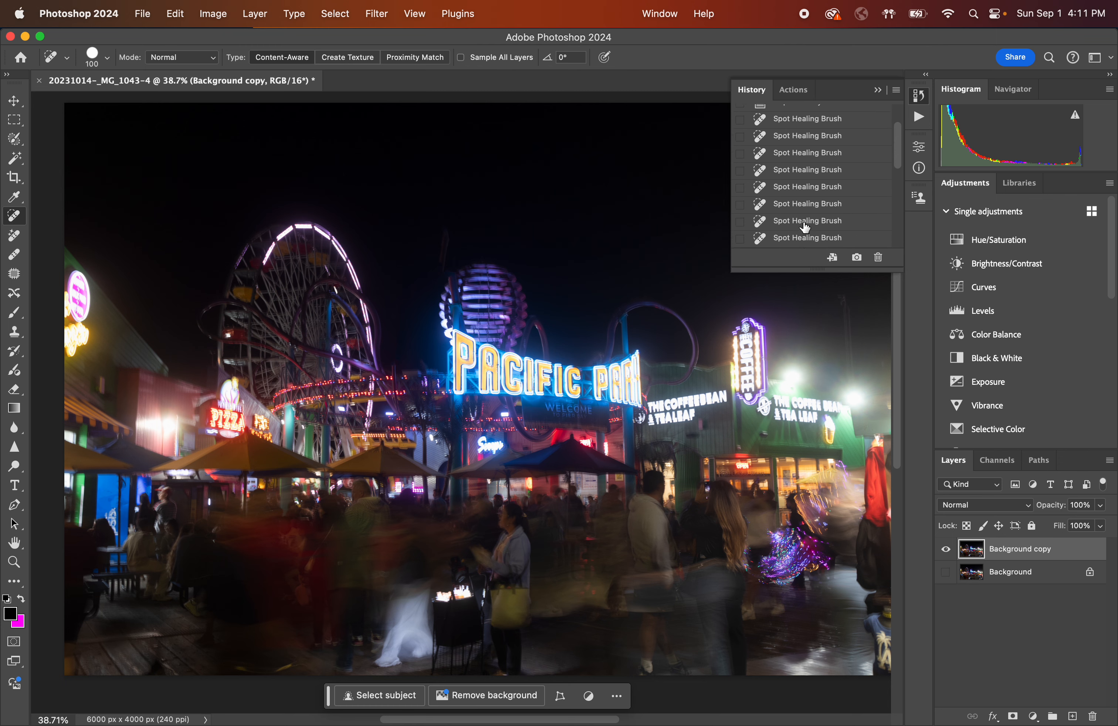
scroll(805, 228, "down", 10)
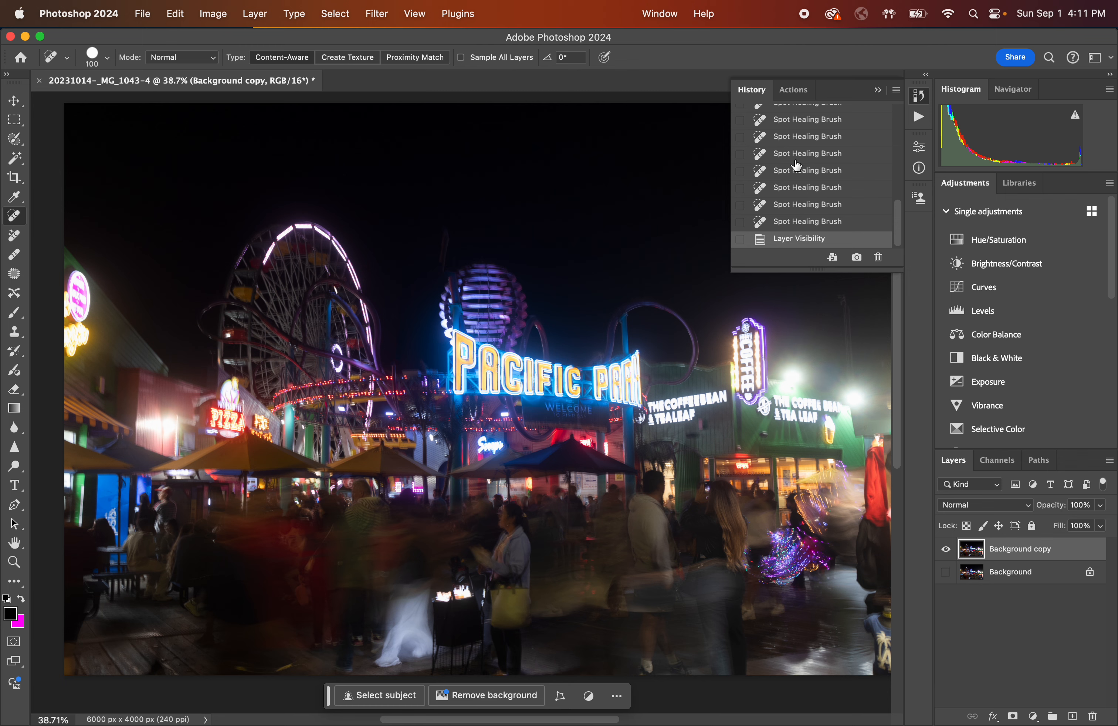
left_click(820, 154)
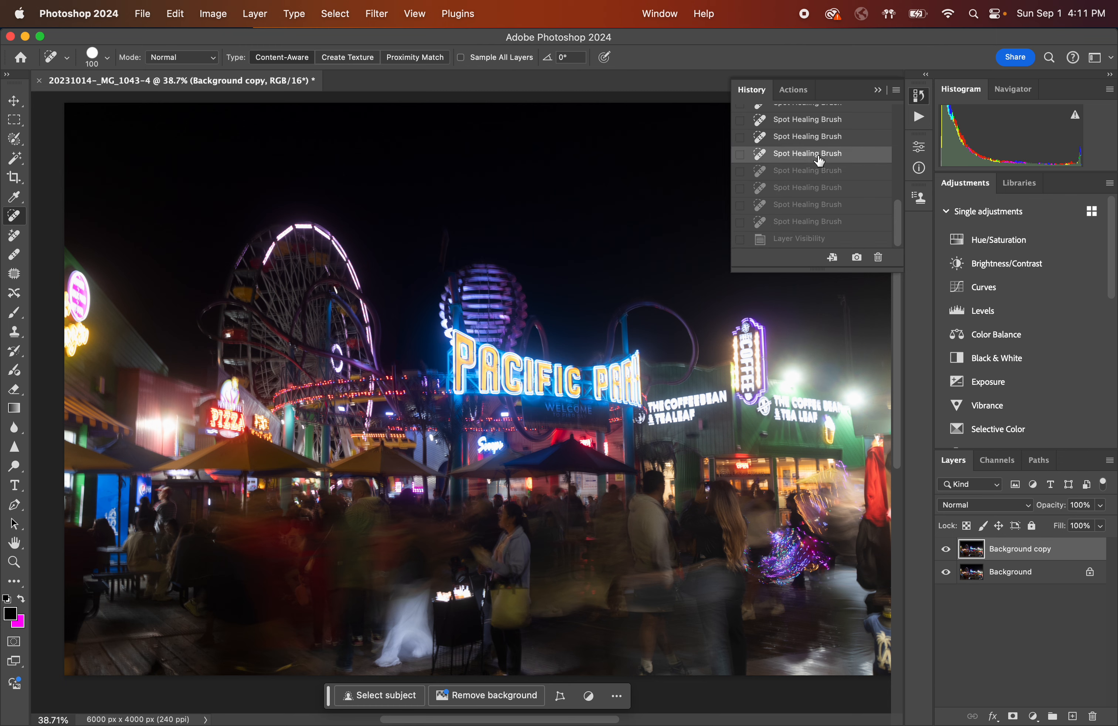
left_click(816, 137)
scroll(816, 137, "up", 3)
scroll(816, 138, "up", 5)
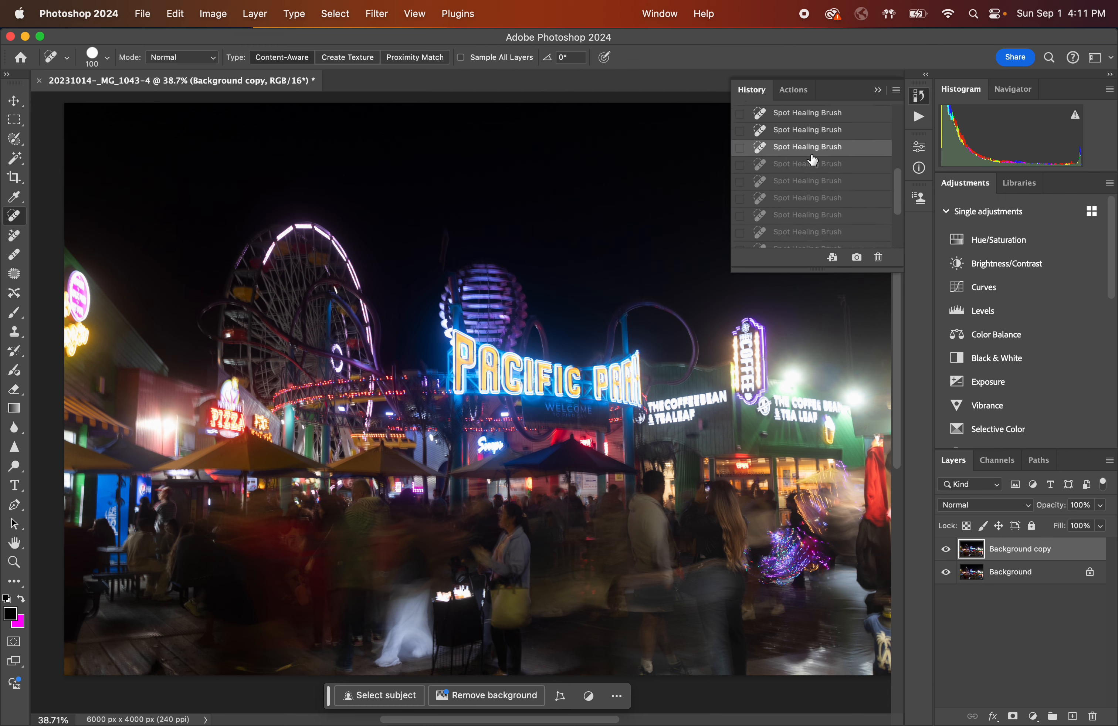
left_click(811, 141)
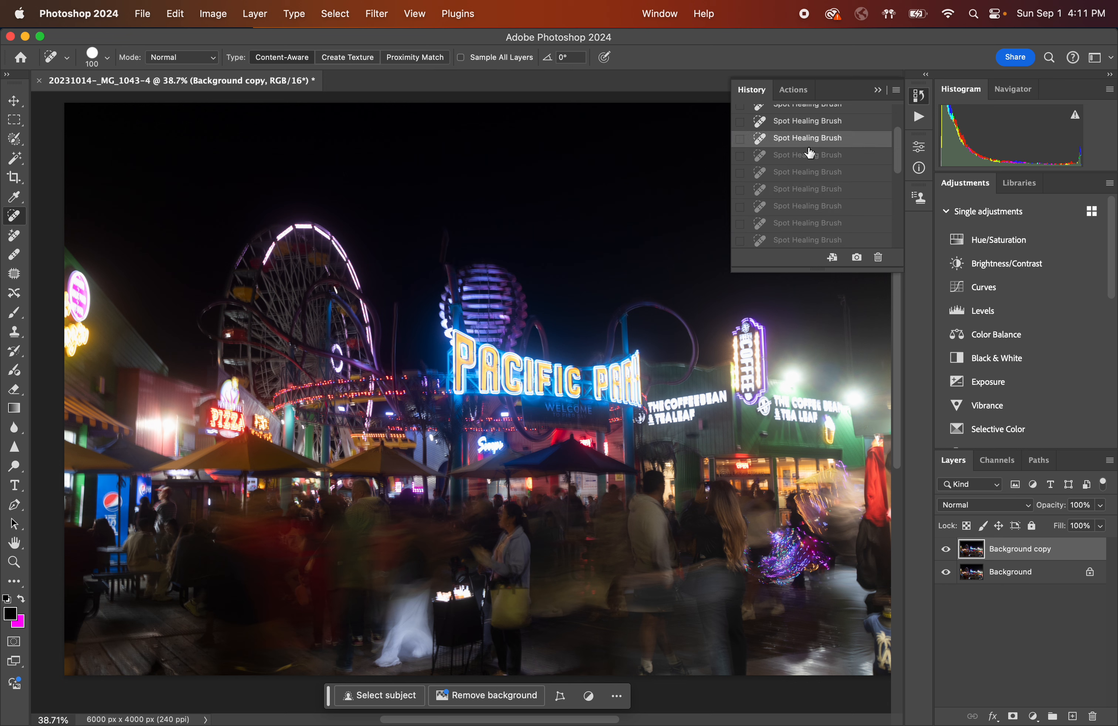
scroll(810, 144, "up", 5)
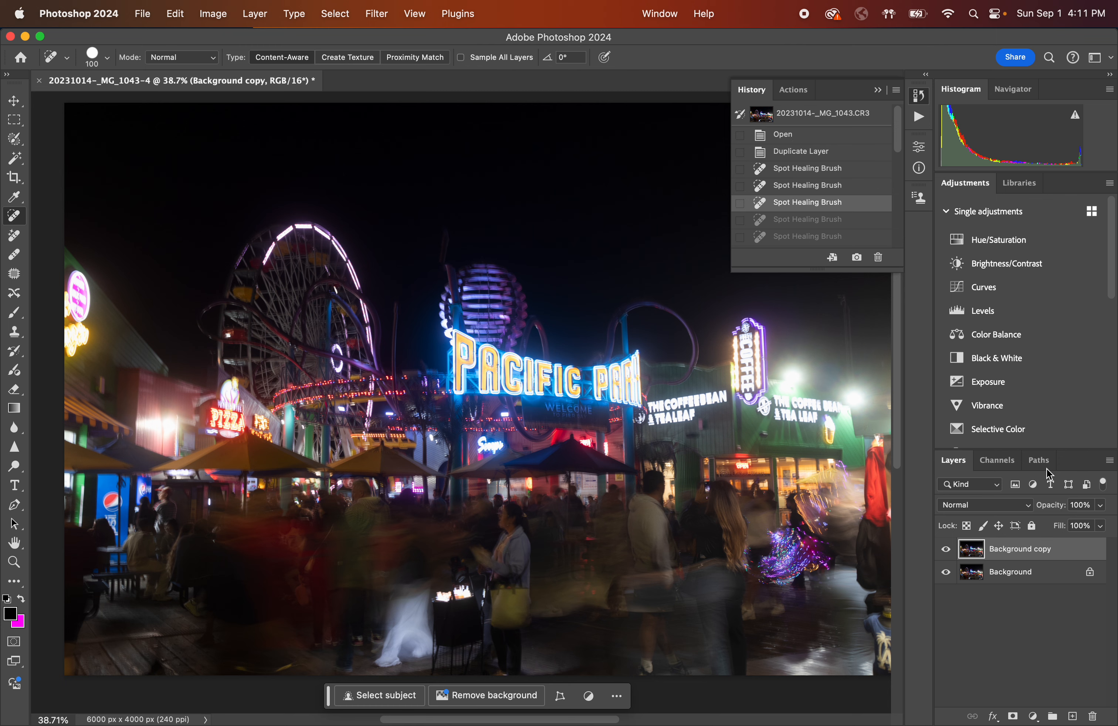
left_click(802, 135)
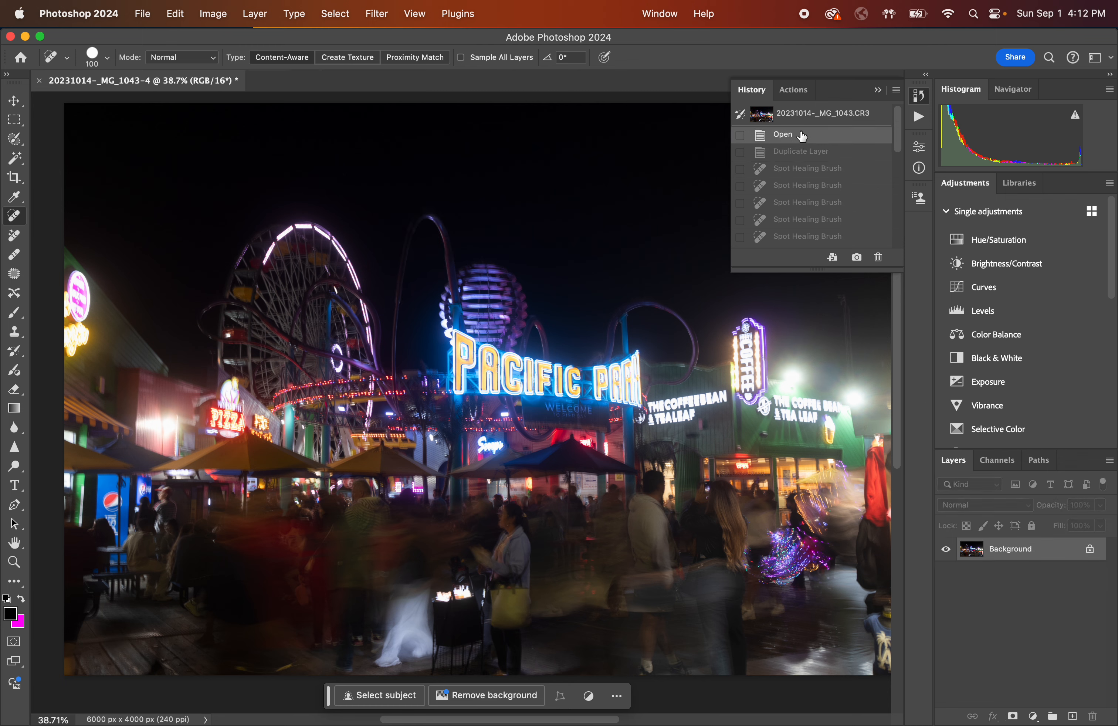
Collapse the History panel and switch to the Move tool.
left_click(877, 89)
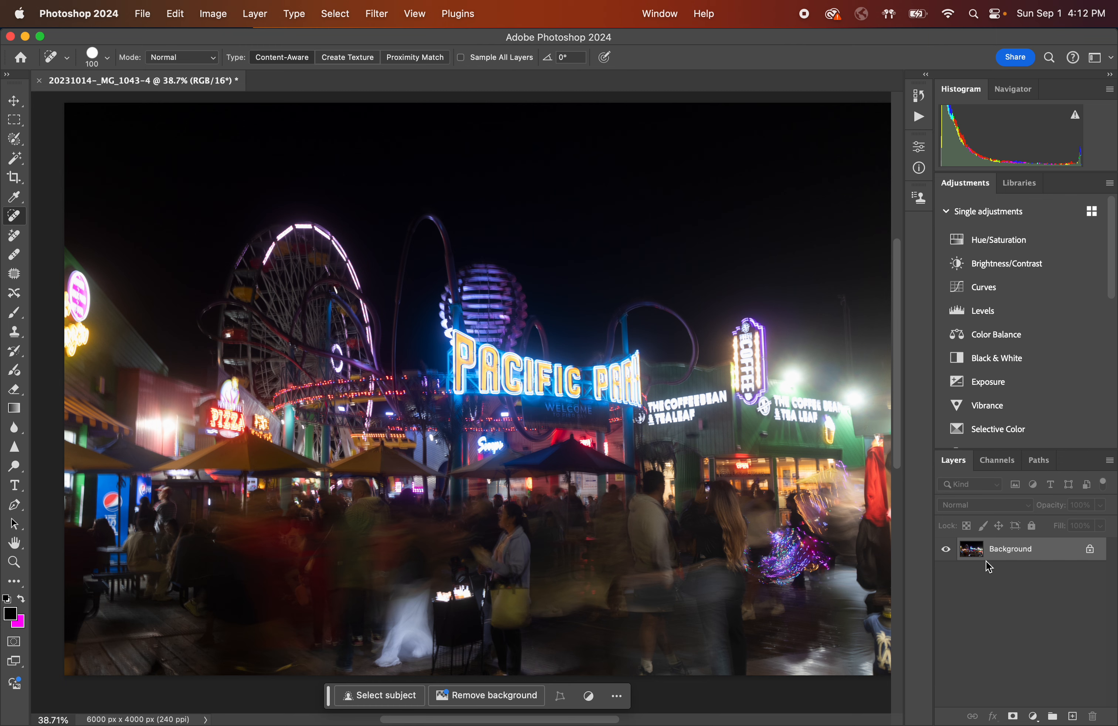
left_click(15, 101)
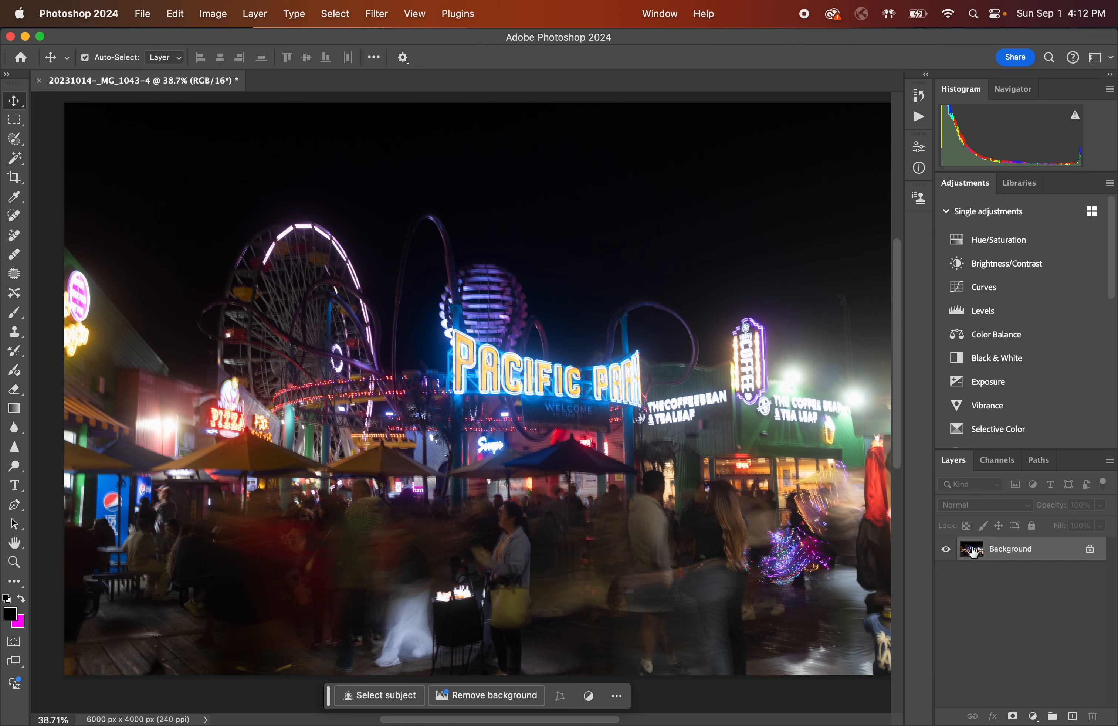
Duplicate the Background layer and add a new empty layer above the copy.
left_click_drag(975, 551, 1072, 716)
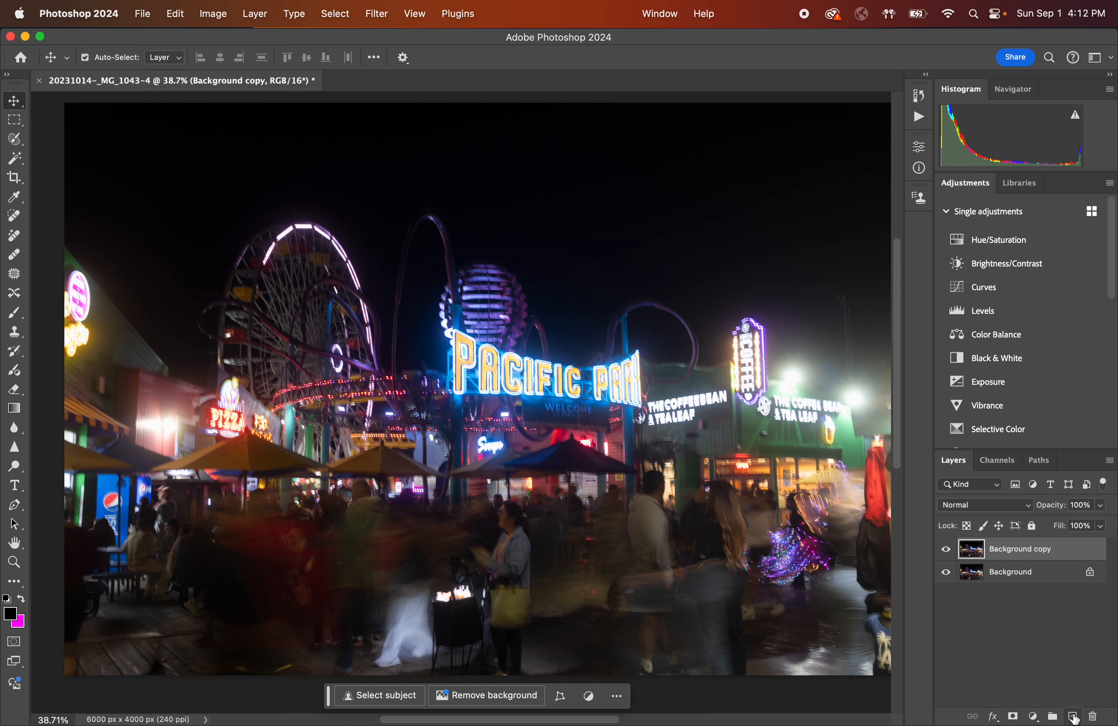
left_click(1079, 717)
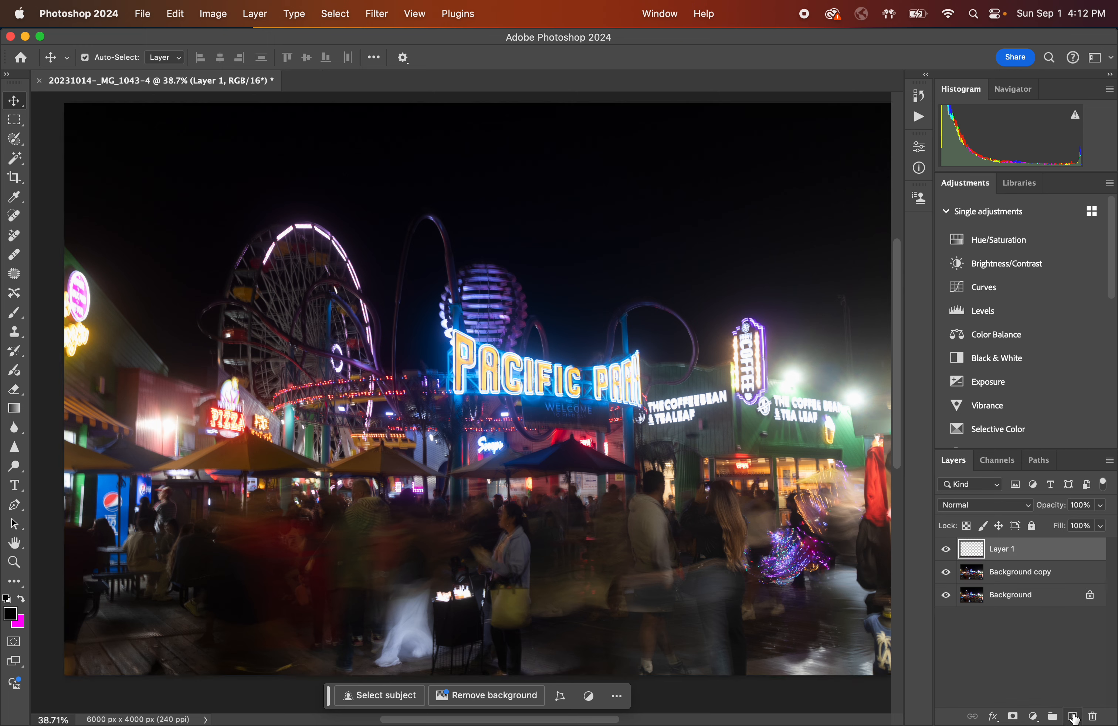
Rename the new empty layer to Clean Up.
right_click(1011, 555)
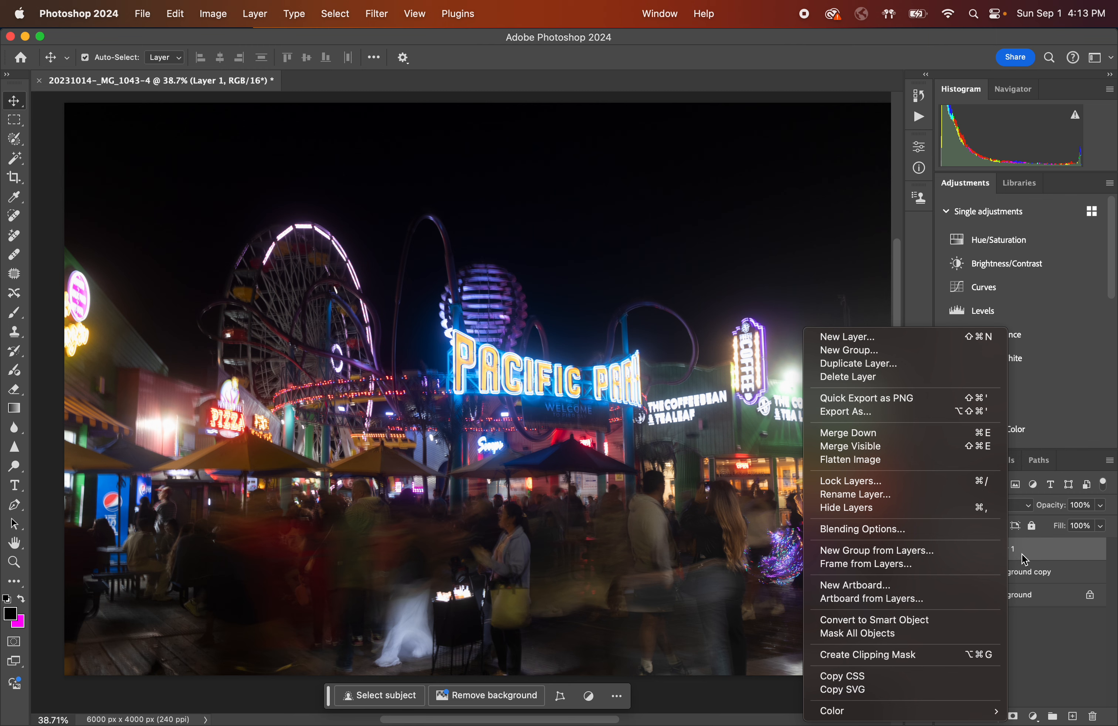
left_click(1024, 558)
right_click(1006, 555)
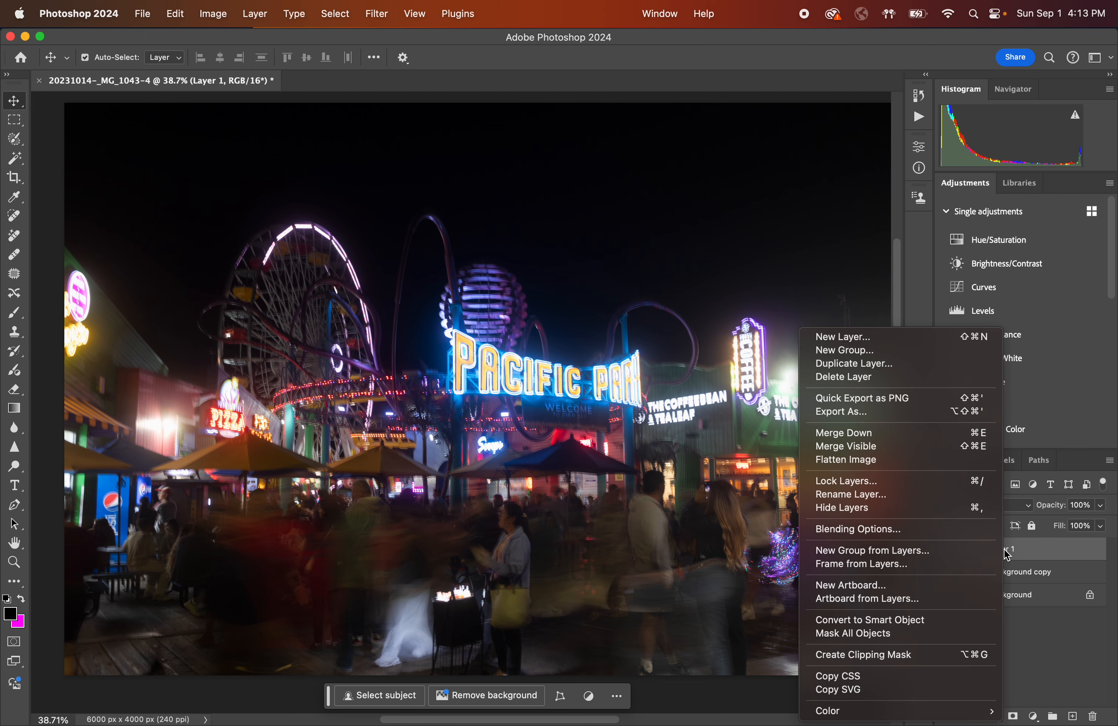
left_click(922, 495)
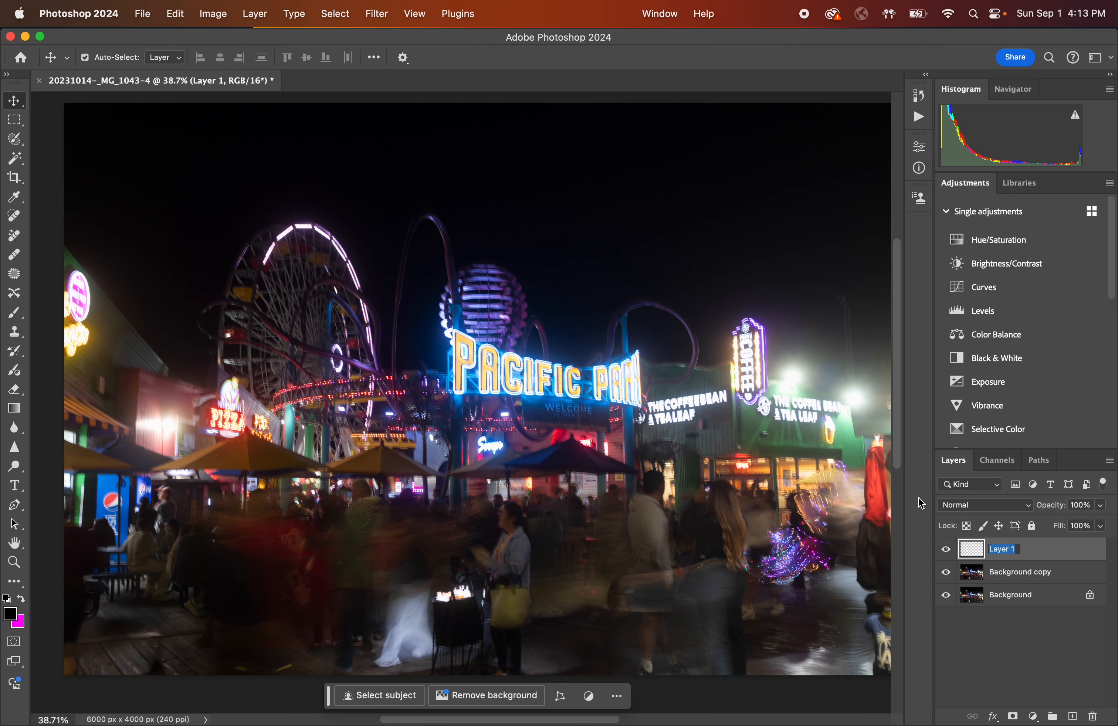
key("BackSpace")
type("Clean Up")
left_click(1007, 670)
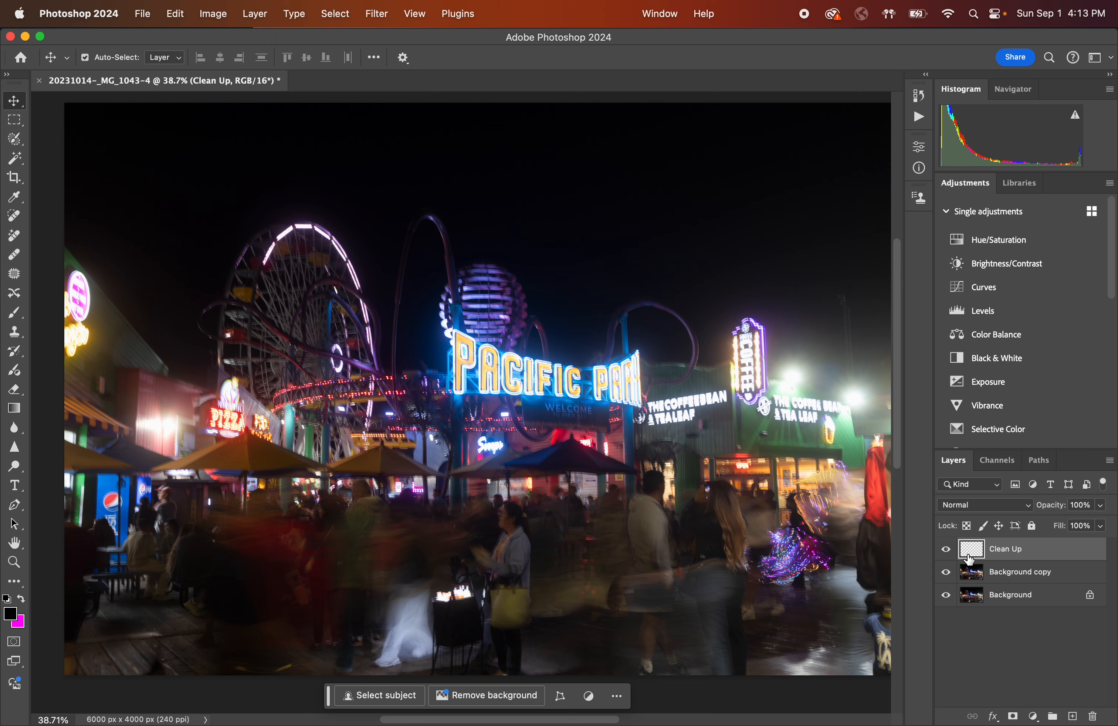
Switch between the Clean Up and Background copy layers and toggle layer visibility to compare what each layer contains.
left_click(979, 580)
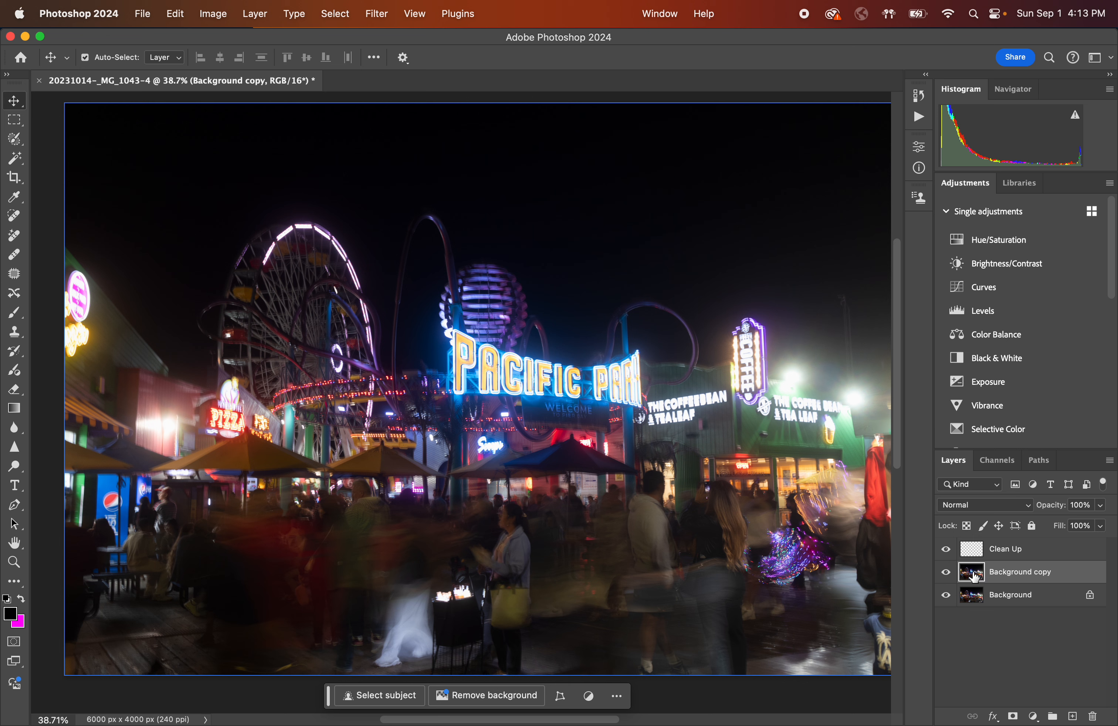
left_click(977, 555)
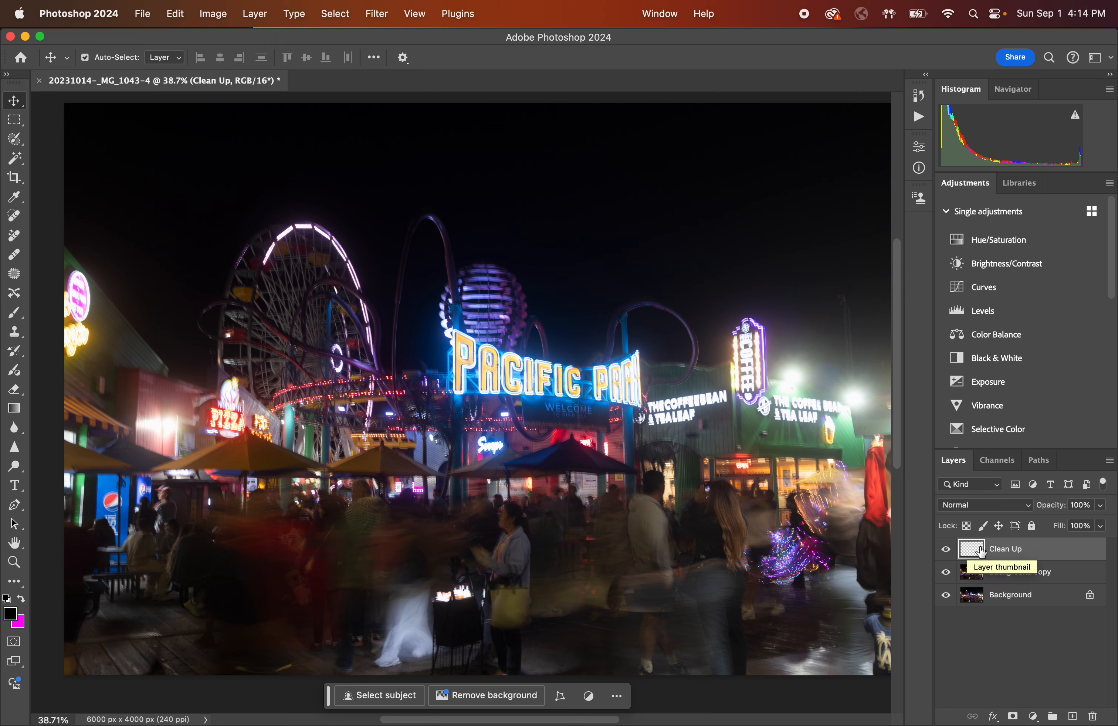
left_click(973, 574)
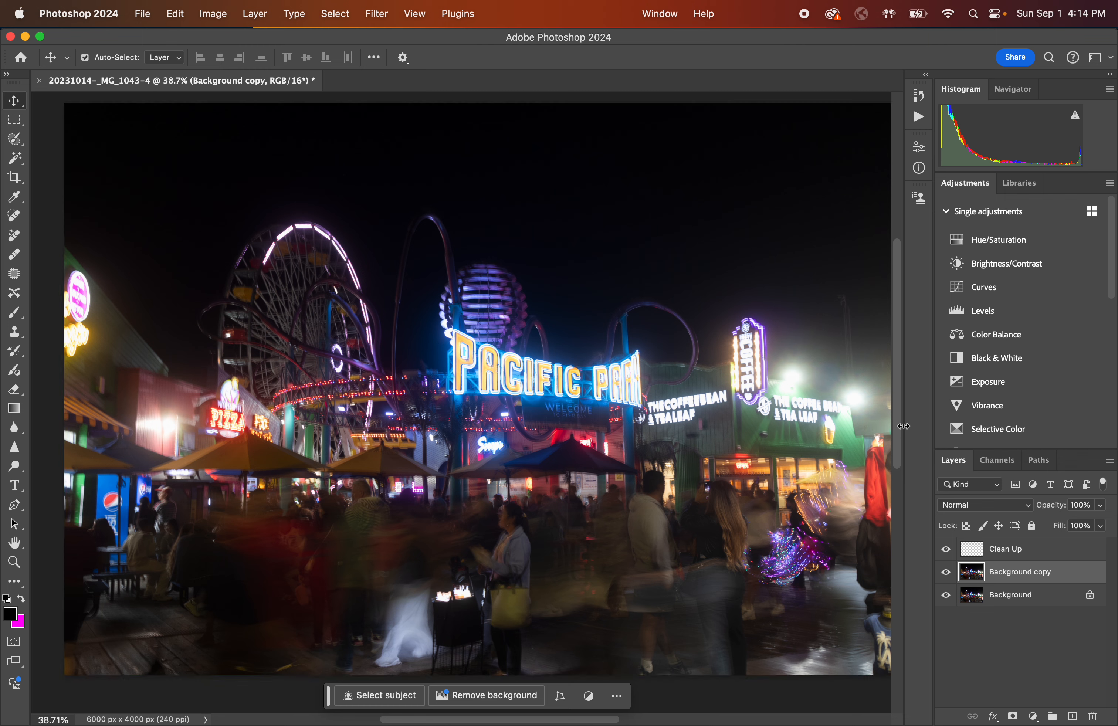
left_click(978, 550)
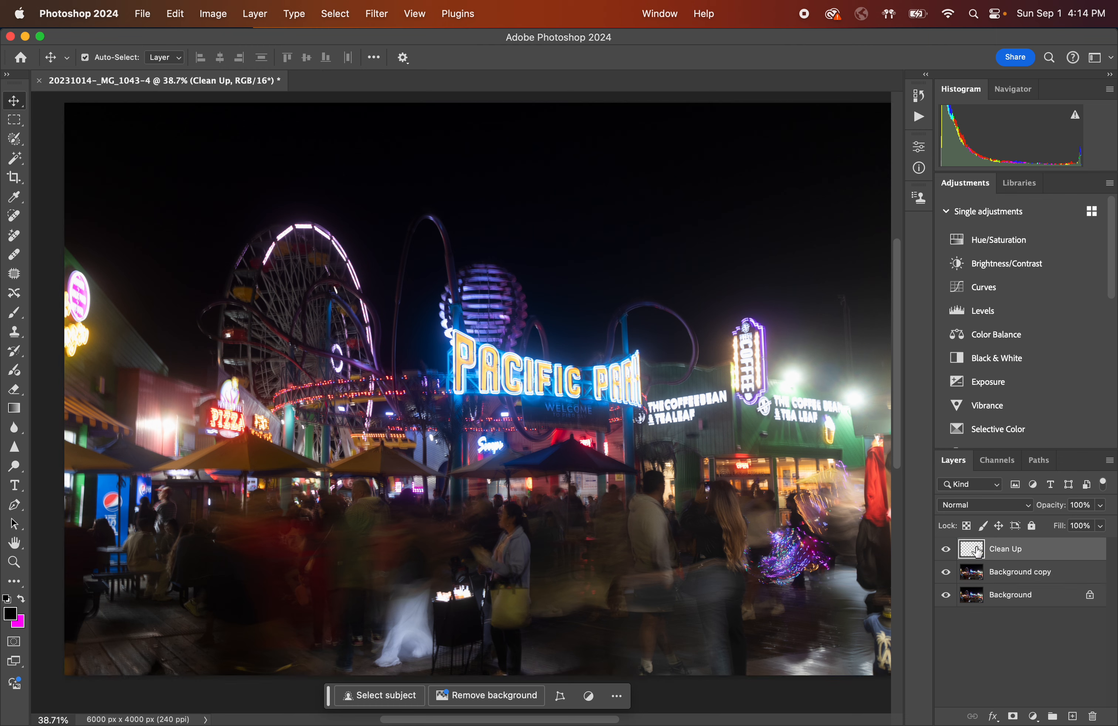
left_click(947, 595)
left_click(949, 575)
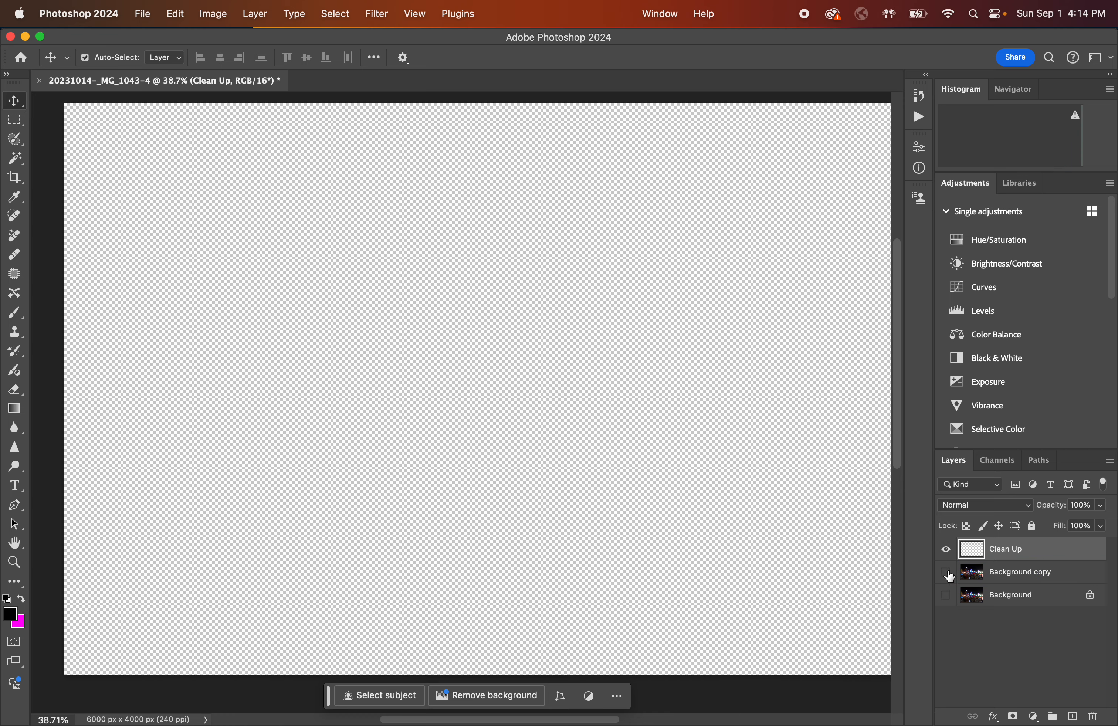
left_click(947, 553)
left_click(946, 550)
left_click(947, 572)
left_click(946, 596)
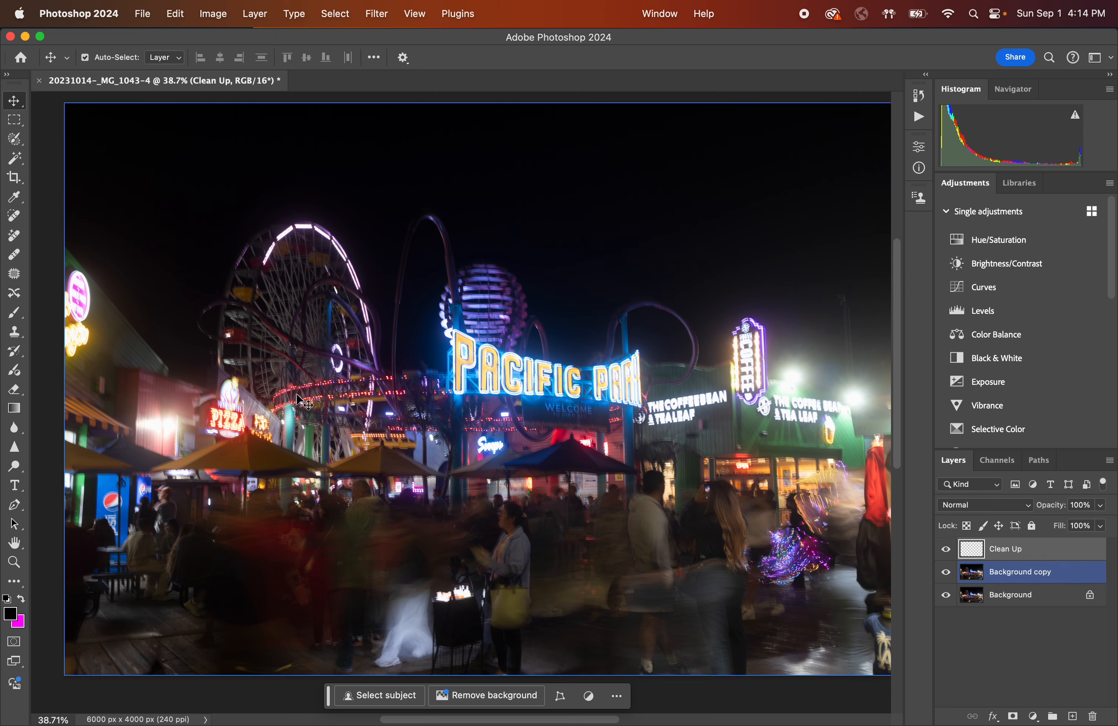
Select the Spot Healing Brush and try painting out the roller coaster track arc above the Pacific Park sign.
left_click(17, 218)
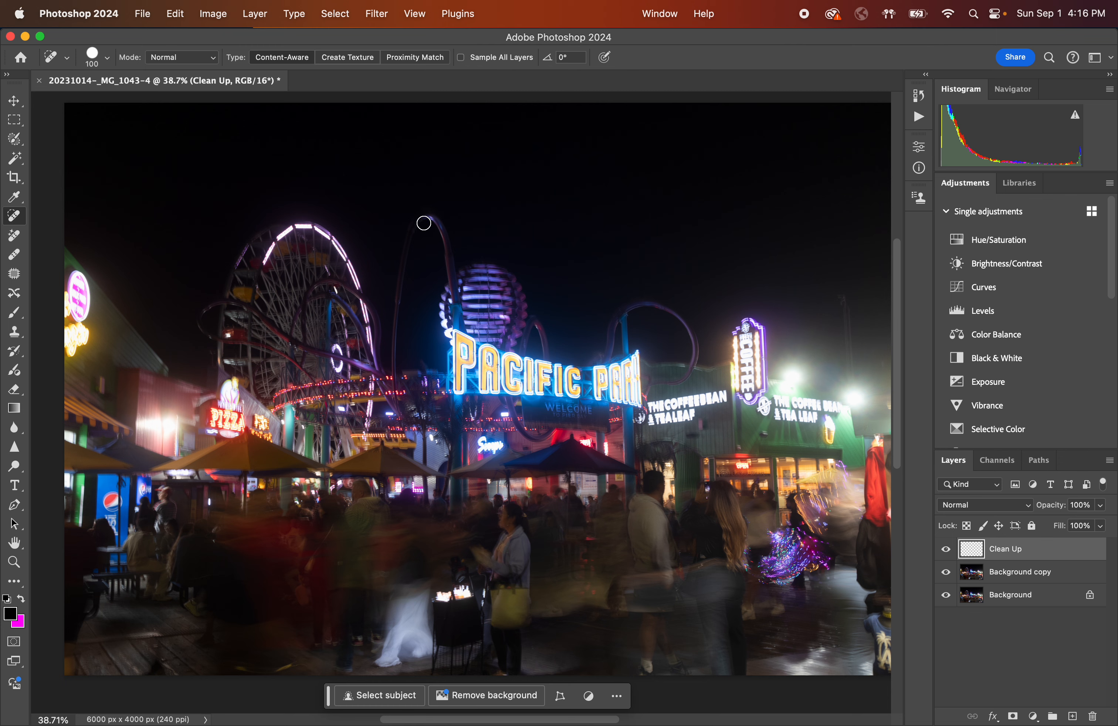
scroll(423, 223, "up", 6)
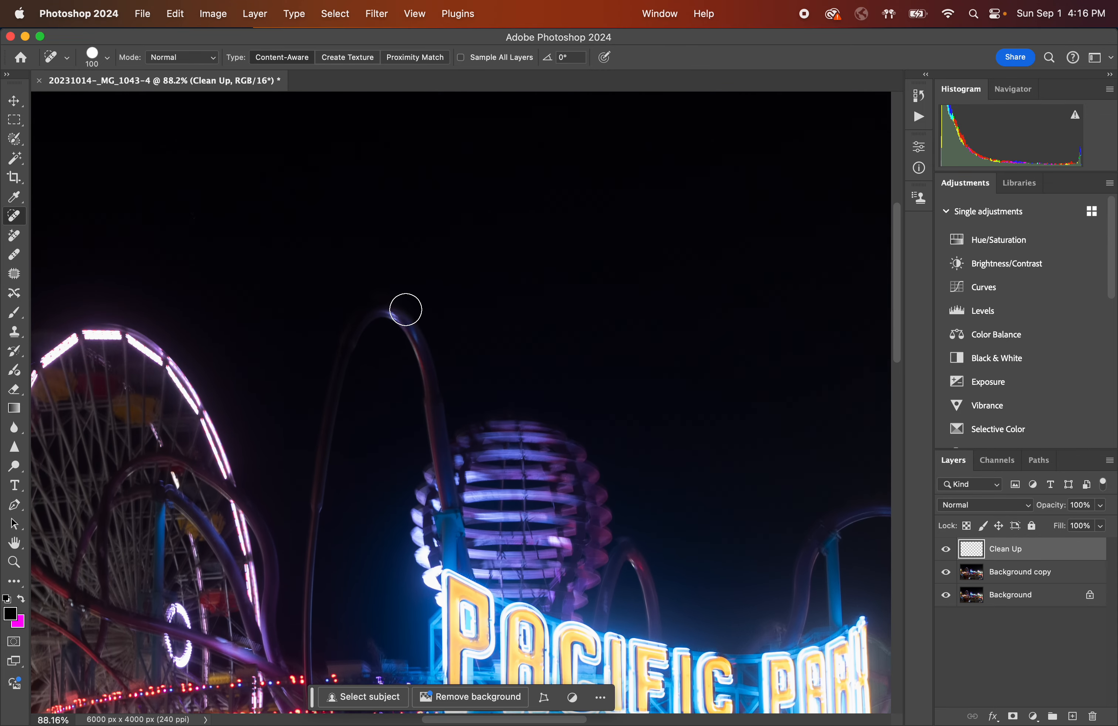
scroll(405, 310, "down", 2)
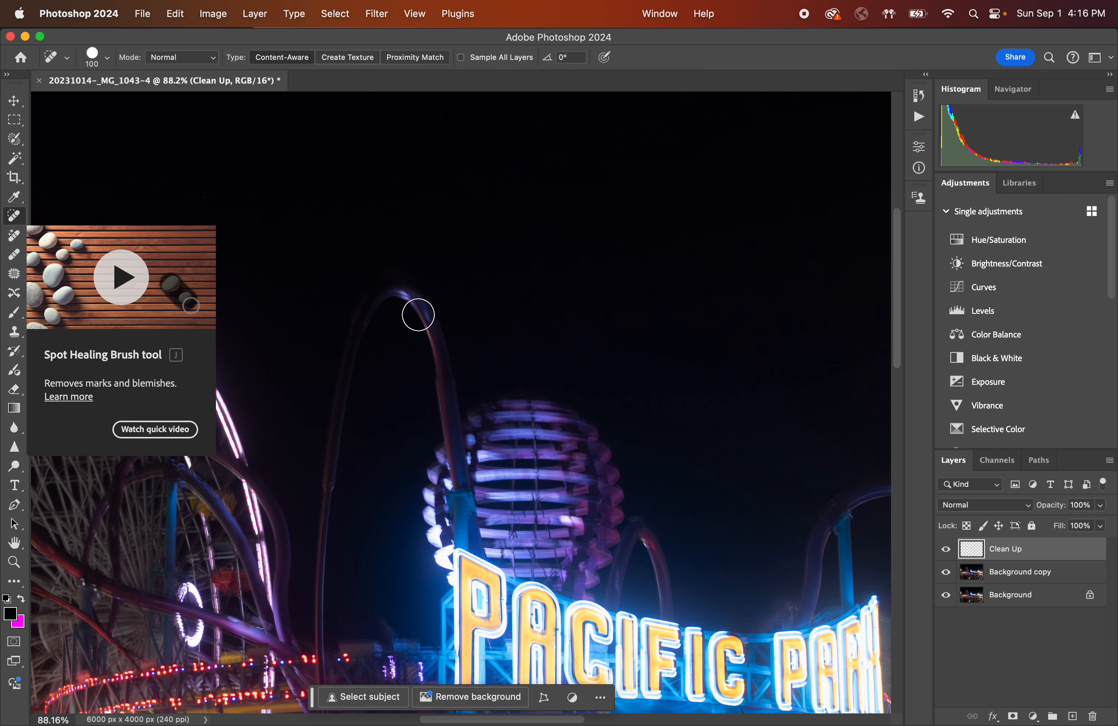
mouse_move(418, 315)
left_mouse_down()
mouse_move(392, 287)
mouse_move(359, 342)
left_mouse_up()
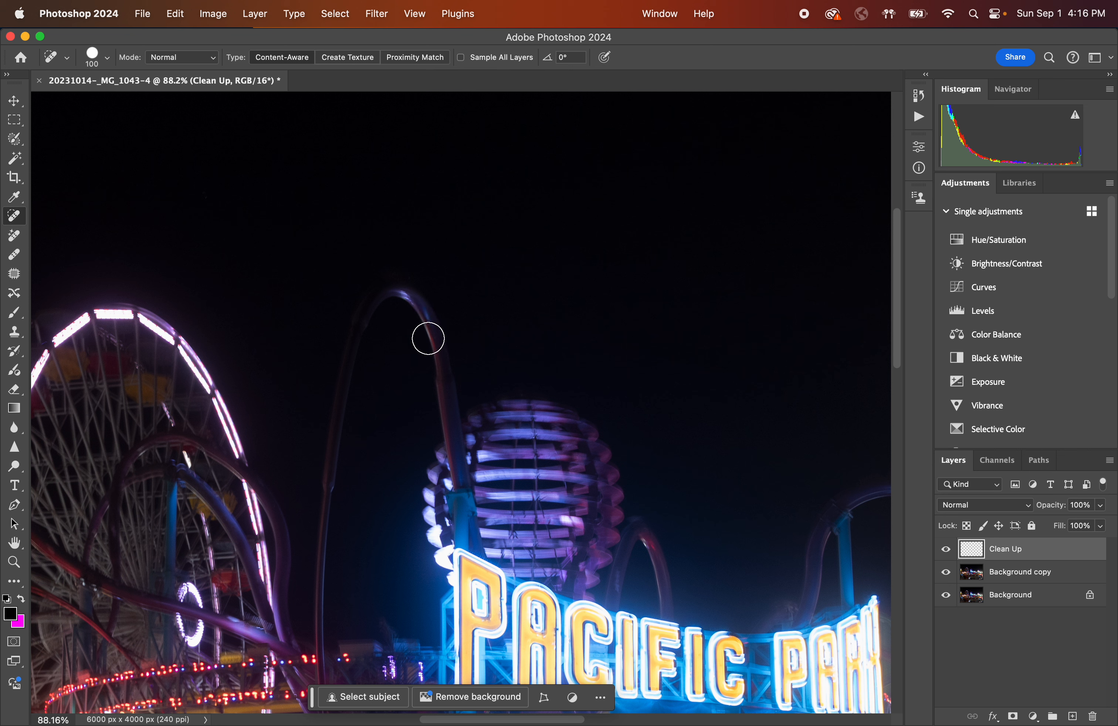
mouse_move(428, 338)
left_mouse_down()
mouse_move(402, 286)
mouse_move(329, 396)
mouse_move(325, 439)
left_mouse_up()
mouse_move(441, 348)
left_mouse_down()
mouse_move(420, 300)
mouse_move(345, 355)
mouse_move(331, 419)
mouse_move(409, 276)
mouse_move(344, 403)
mouse_move(385, 296)
mouse_move(432, 374)
mouse_move(369, 284)
mouse_move(330, 416)
mouse_move(389, 229)
mouse_move(319, 524)
mouse_move(364, 283)
mouse_move(427, 338)
mouse_move(412, 320)
left_mouse_up()
scroll(410, 321, "down", 5)
scroll(410, 321, "right", 2)
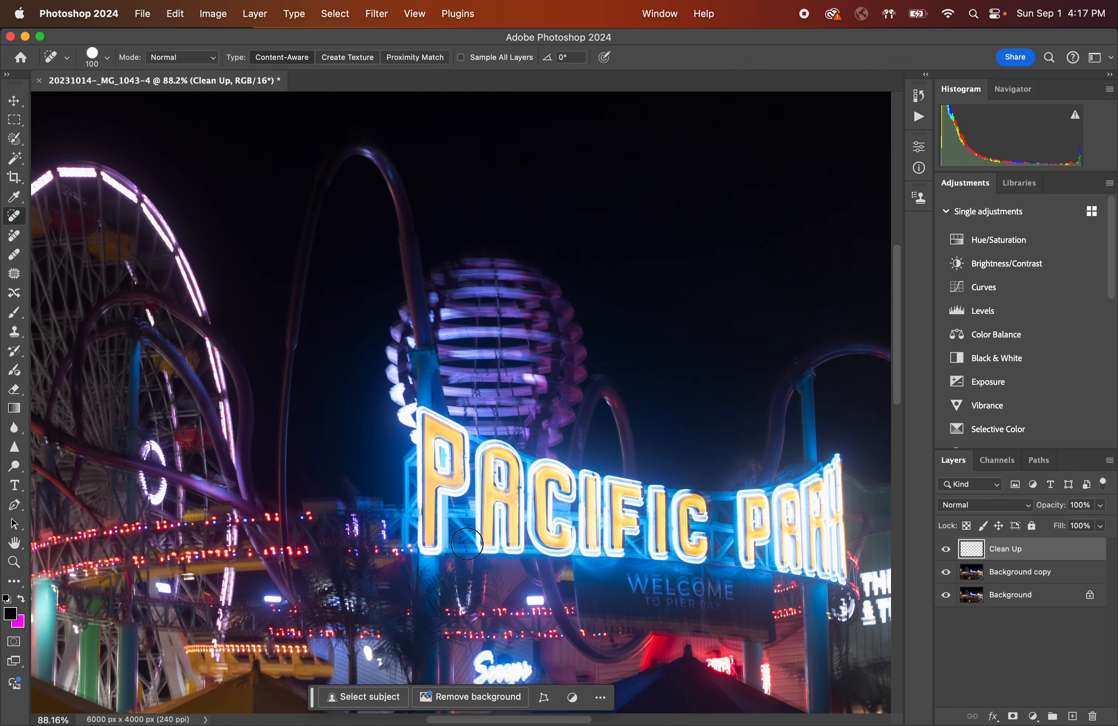
mouse_move(426, 447)
left_mouse_down()
mouse_move(628, 471)
mouse_move(366, 420)
mouse_move(659, 519)
mouse_move(627, 539)
mouse_move(512, 504)
mouse_move(667, 498)
mouse_move(582, 529)
mouse_move(443, 477)
mouse_move(673, 471)
mouse_move(507, 539)
mouse_move(492, 400)
mouse_move(528, 543)
mouse_move(484, 416)
mouse_move(542, 522)
mouse_move(380, 502)
mouse_move(468, 426)
mouse_move(609, 524)
mouse_move(557, 513)
mouse_move(688, 550)
left_mouse_up()
Enable Sample All Layers and paint out the top of the track arc on the Clean Up layer.
left_click(461, 58)
scroll(395, 197, "up", 2)
mouse_move(395, 192)
left_mouse_down()
mouse_move(359, 179)
mouse_move(329, 226)
mouse_move(374, 155)
left_mouse_up()
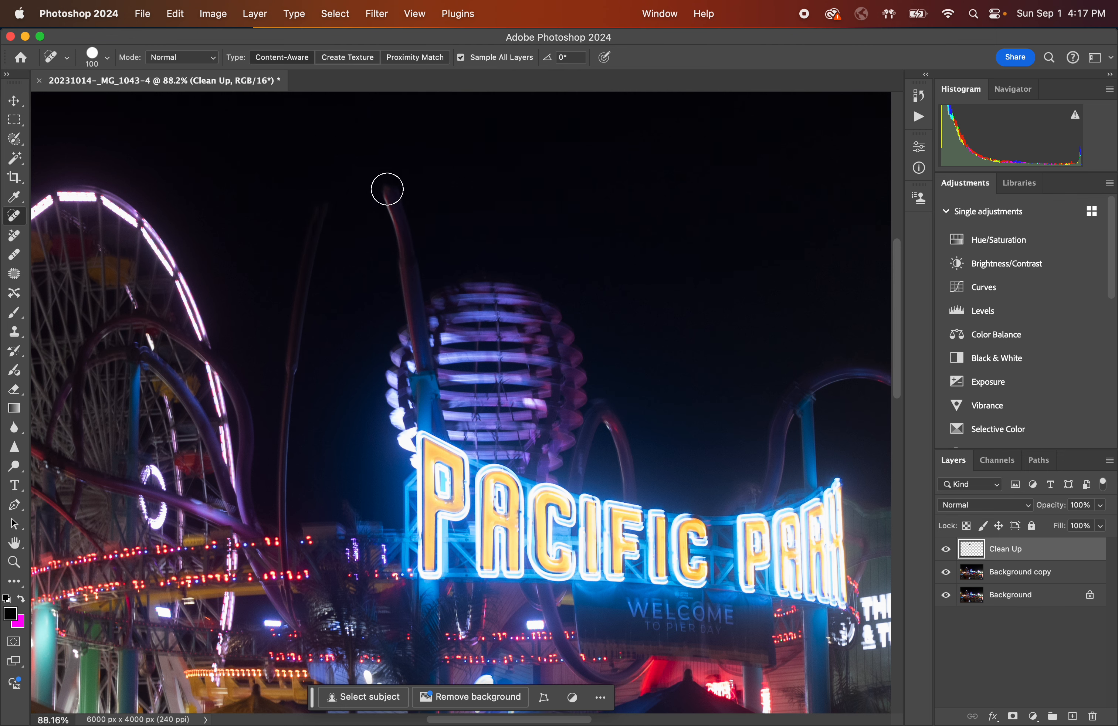
Zoom in on the remaining track tip and inspect the healing brush size and hardness options.
scroll(391, 202, "up", 5)
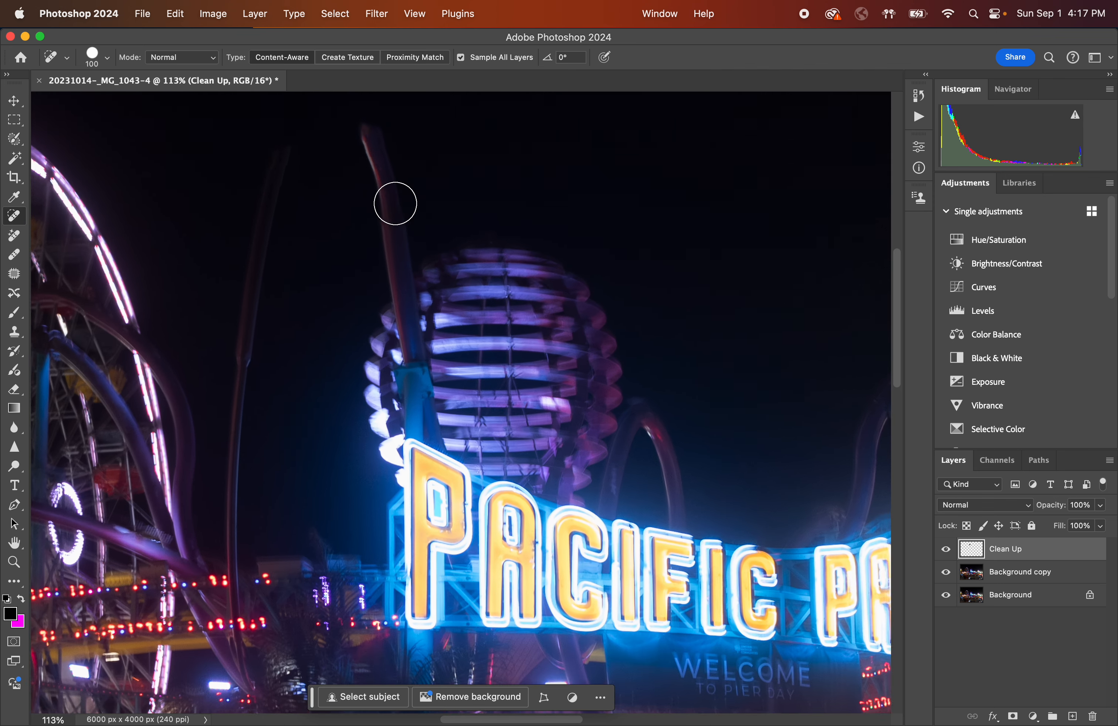
scroll(395, 203, "up", 5)
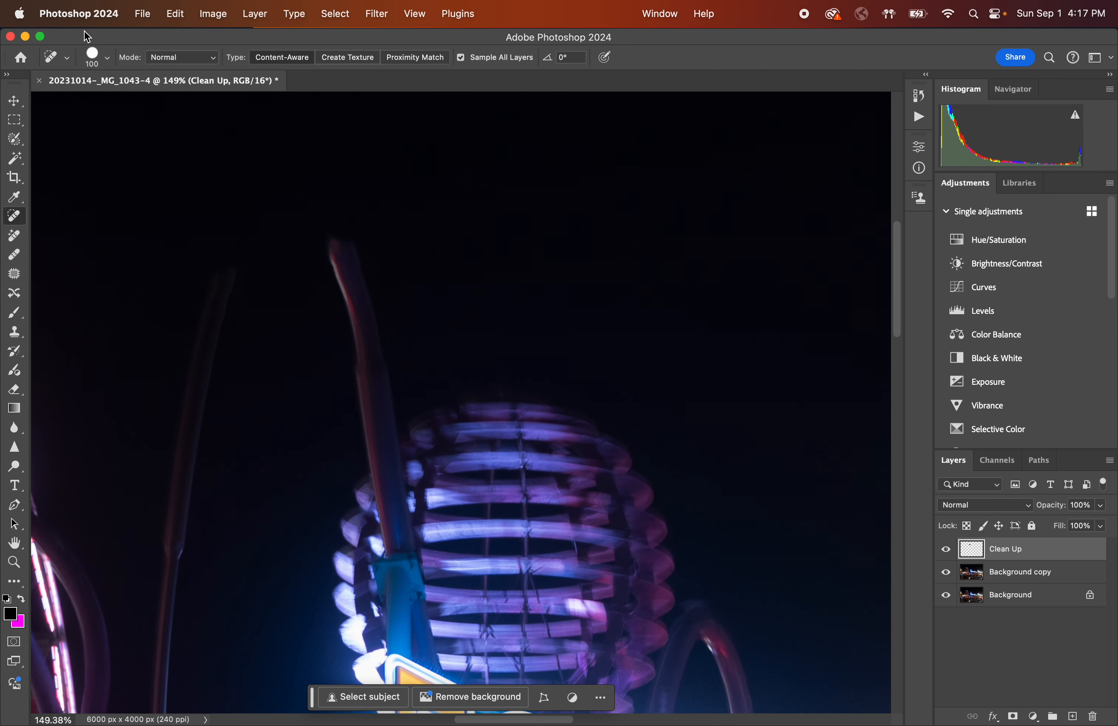
left_click(109, 60)
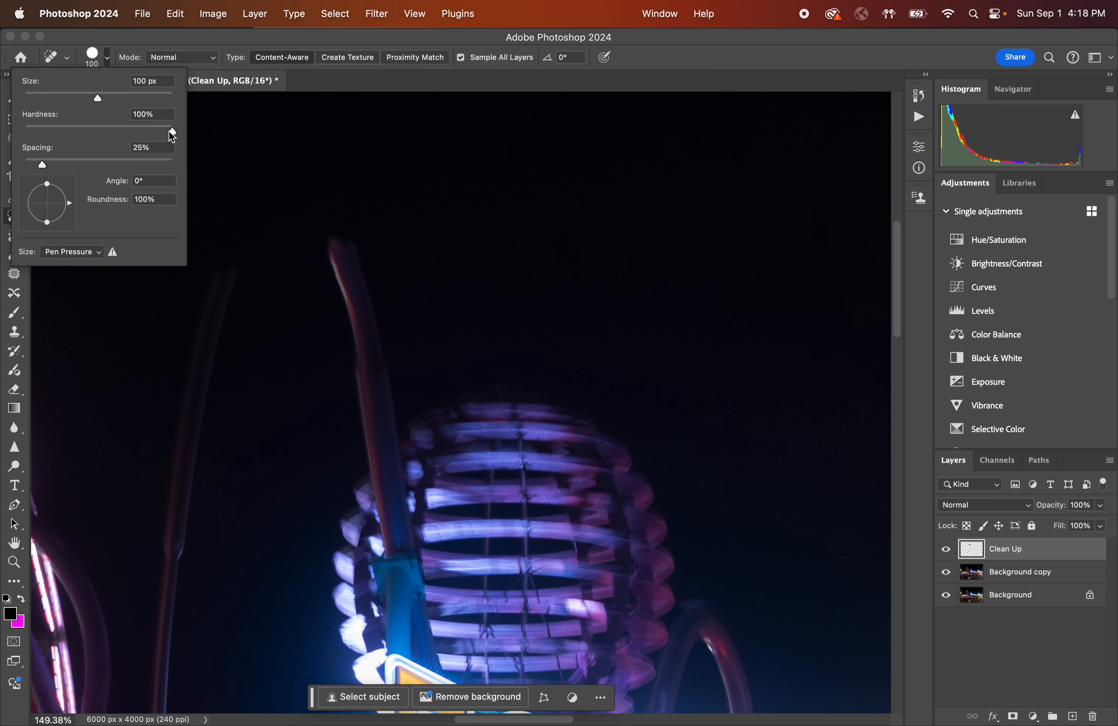
left_click(104, 60)
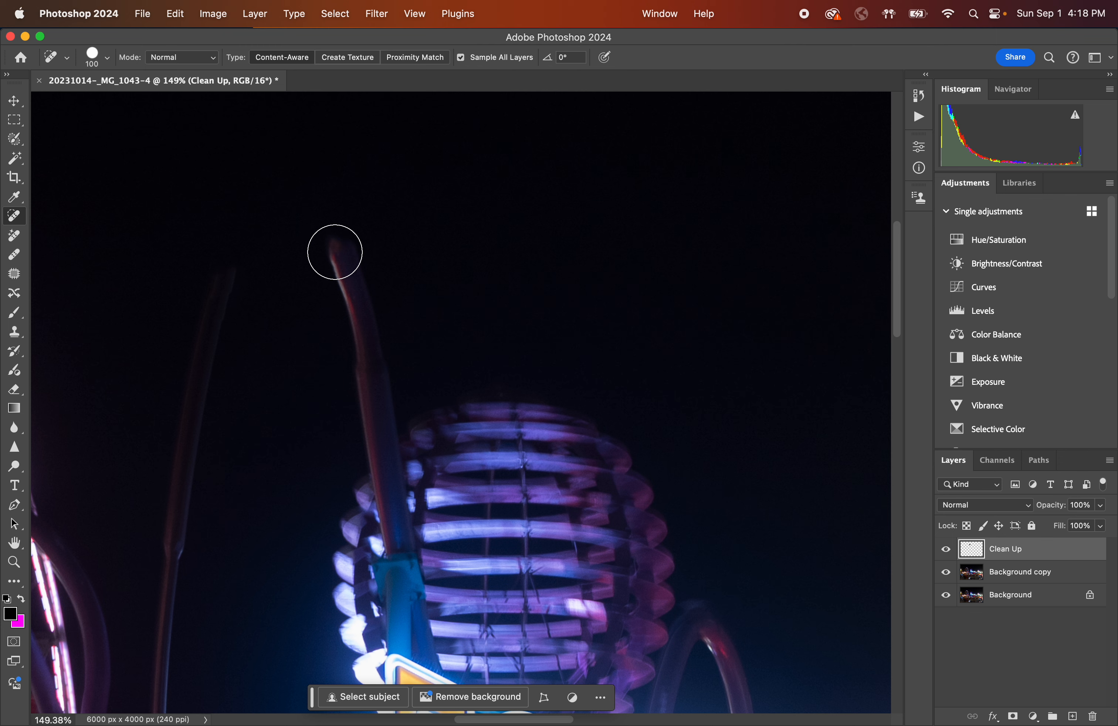
left_click(108, 57)
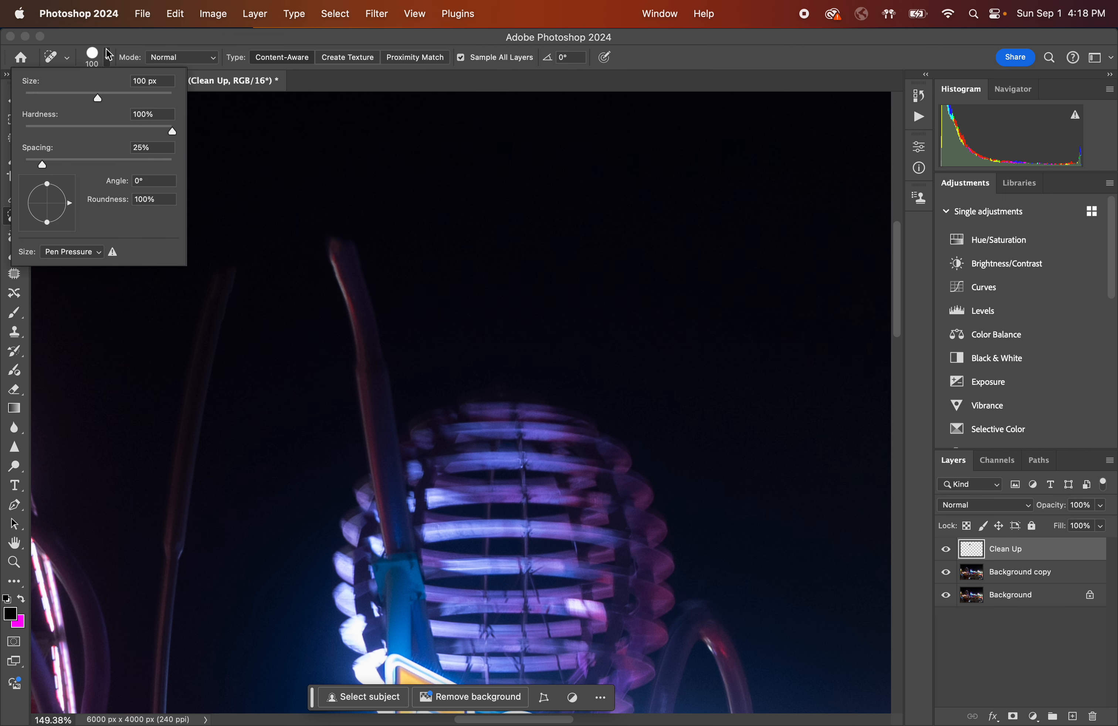
left_click(108, 56)
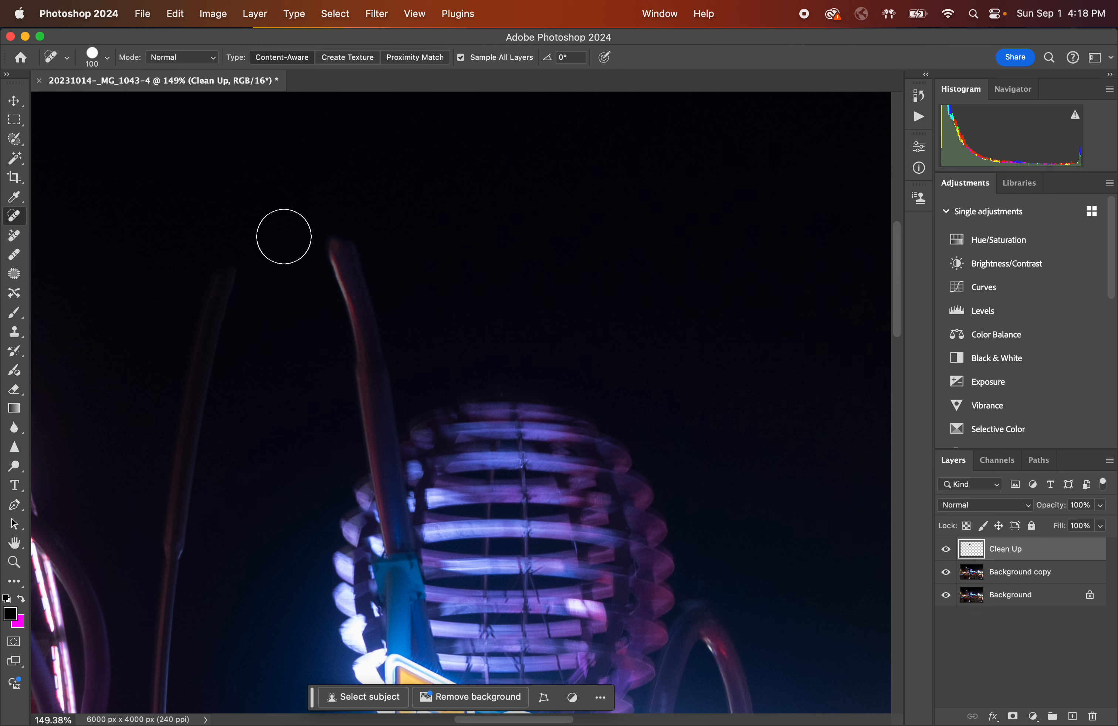
Change the healing brush size, enlarging it to 600 px and then reducing it again.
key("bracketright")
key("bracketright")
key("bracketright")
key("bracketright")
key("bracketright")
key("bracketright")
key("bracketright")
key("bracketright")
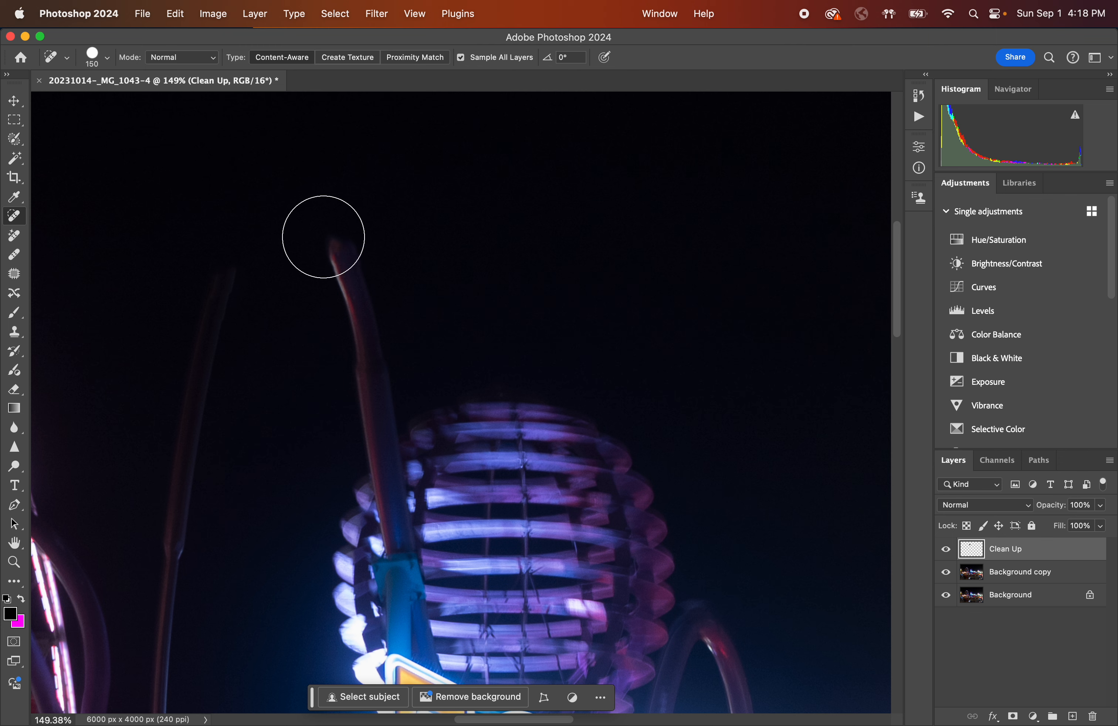
key("bracketright")
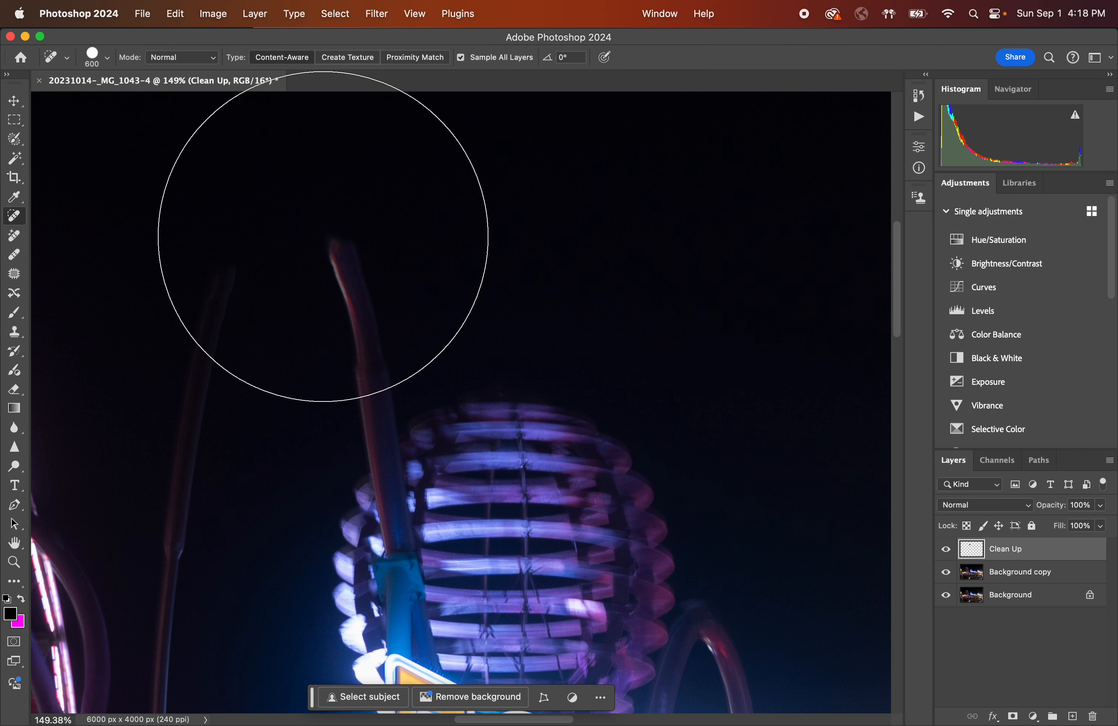
key("bracketright")
key("bracketleft")
key("bracketleft")
key("bracketleft")
key("bracketleft")
key("bracketleft")
key("bracketleft")
key("bracketleft")
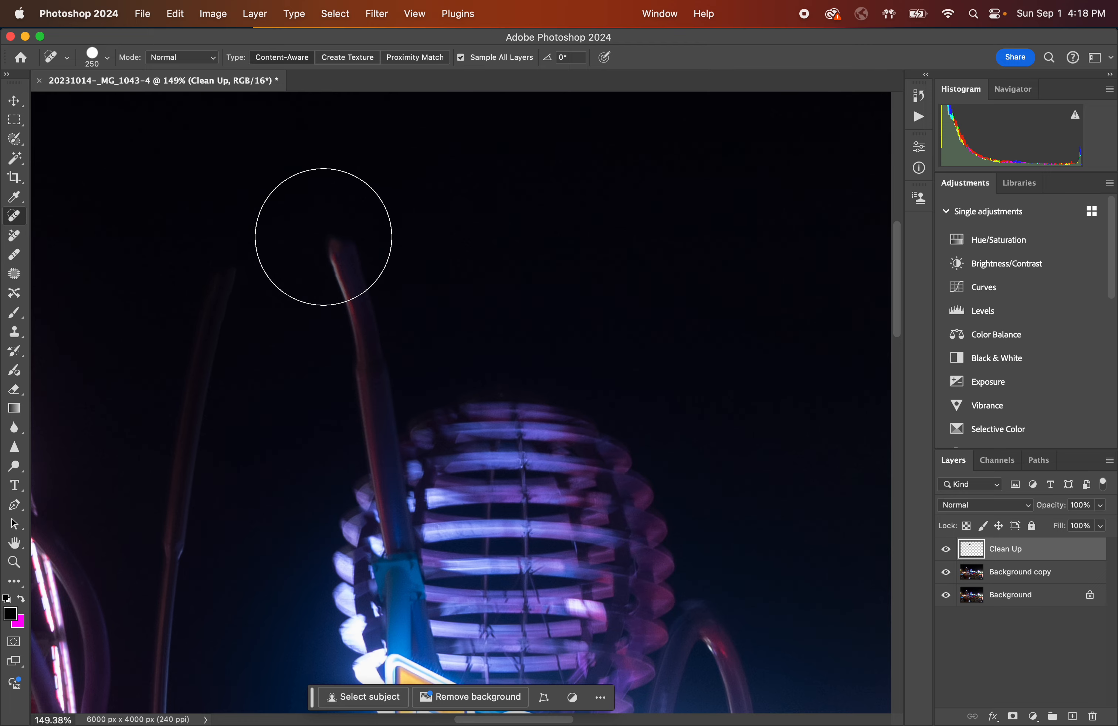
Switch to Firefox to show the bracket keys reference page and return to Photoshop.
mouse_move(387, 714)
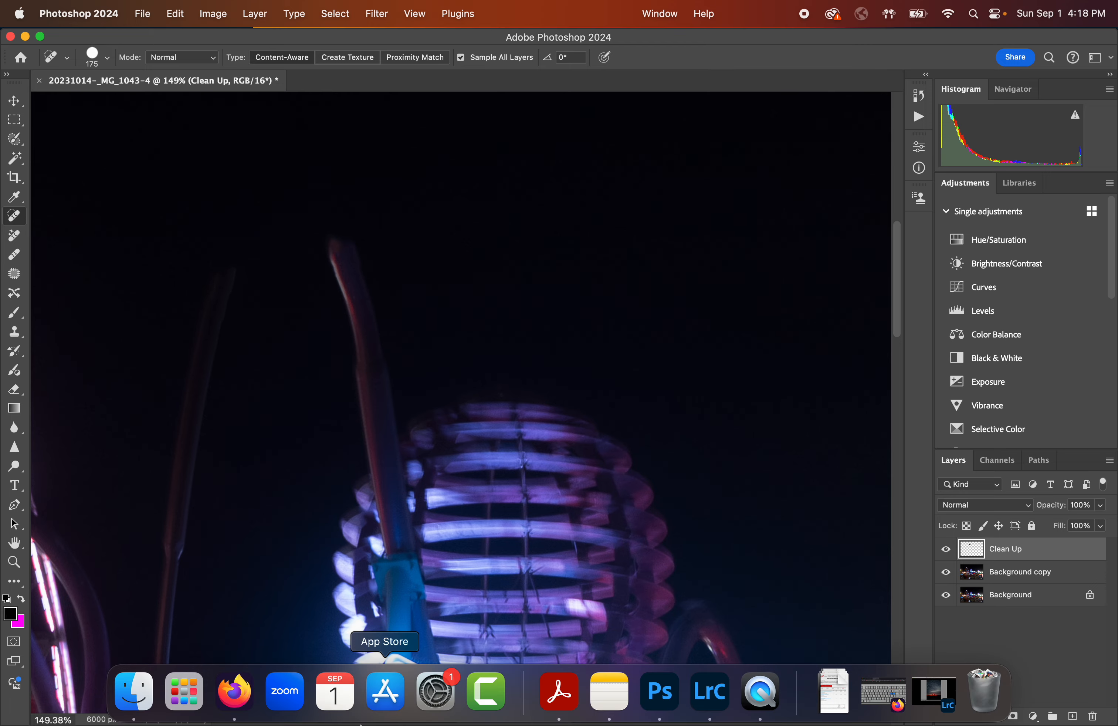
left_click(874, 700)
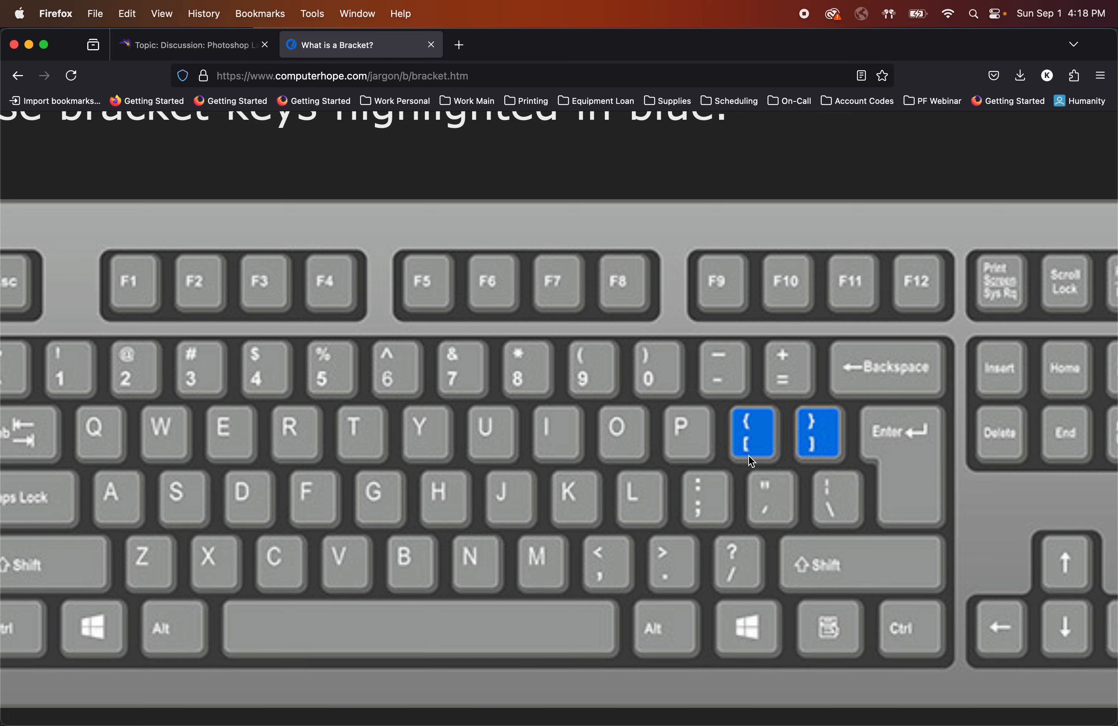
left_click(28, 45)
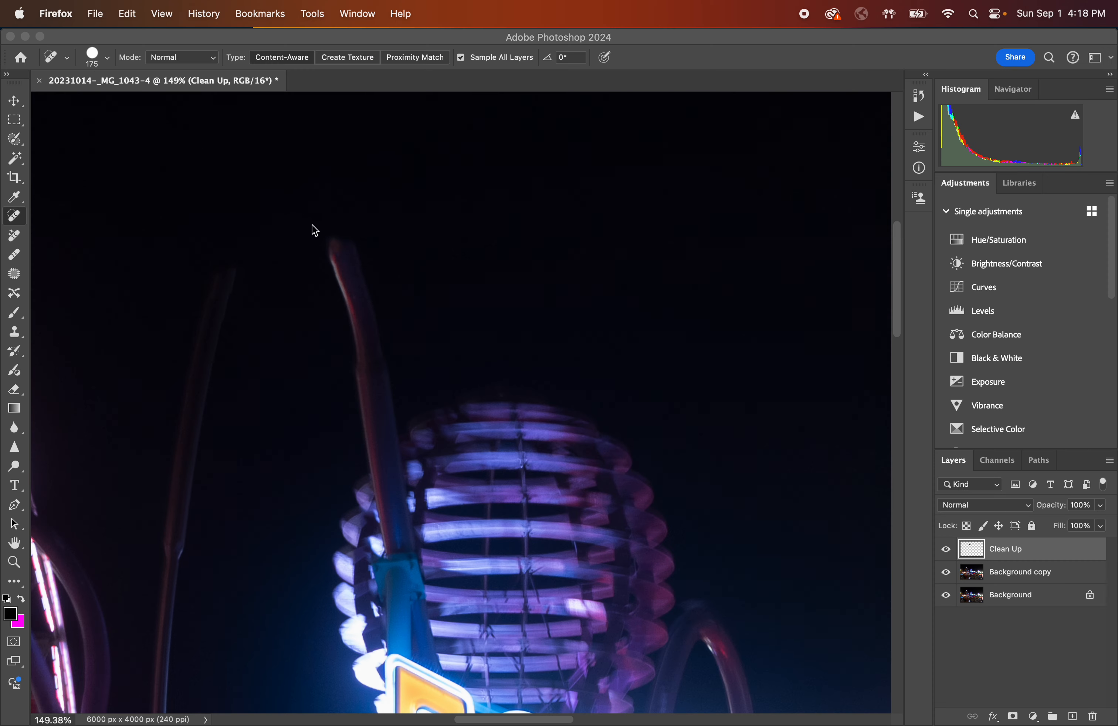
Set the healing brush to 125 px and paint out the remaining track tip beside the tower.
left_click(331, 244)
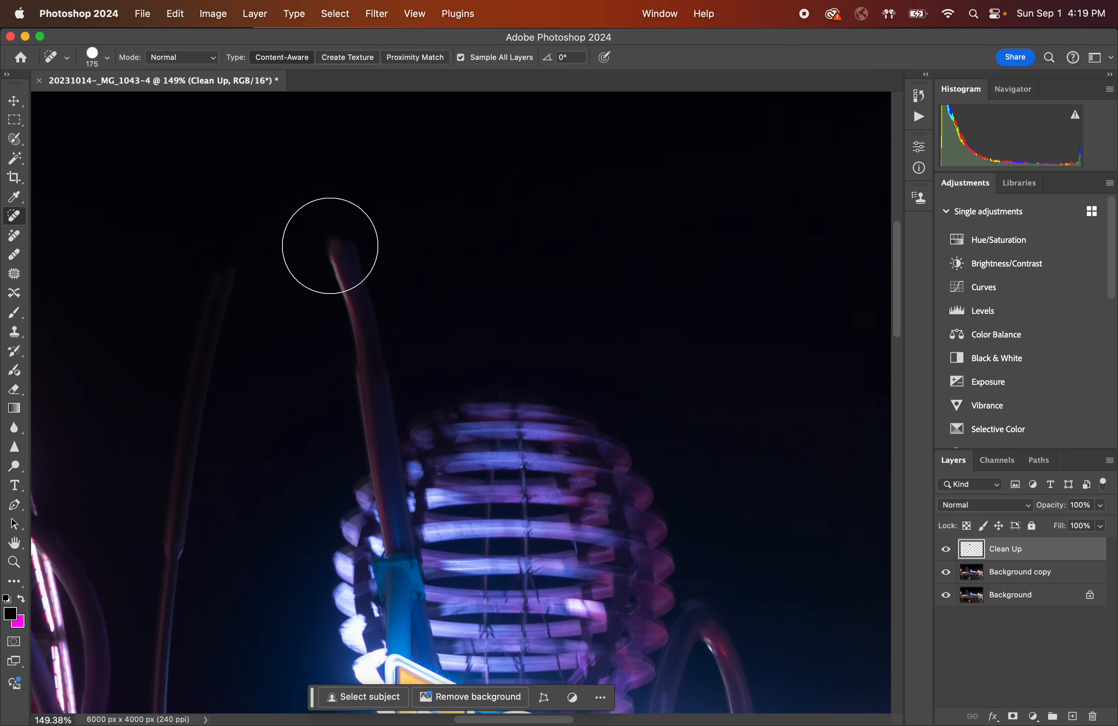
key("bracketleft")
key("bracketleft")
key("bracketleft")
key("bracketleft")
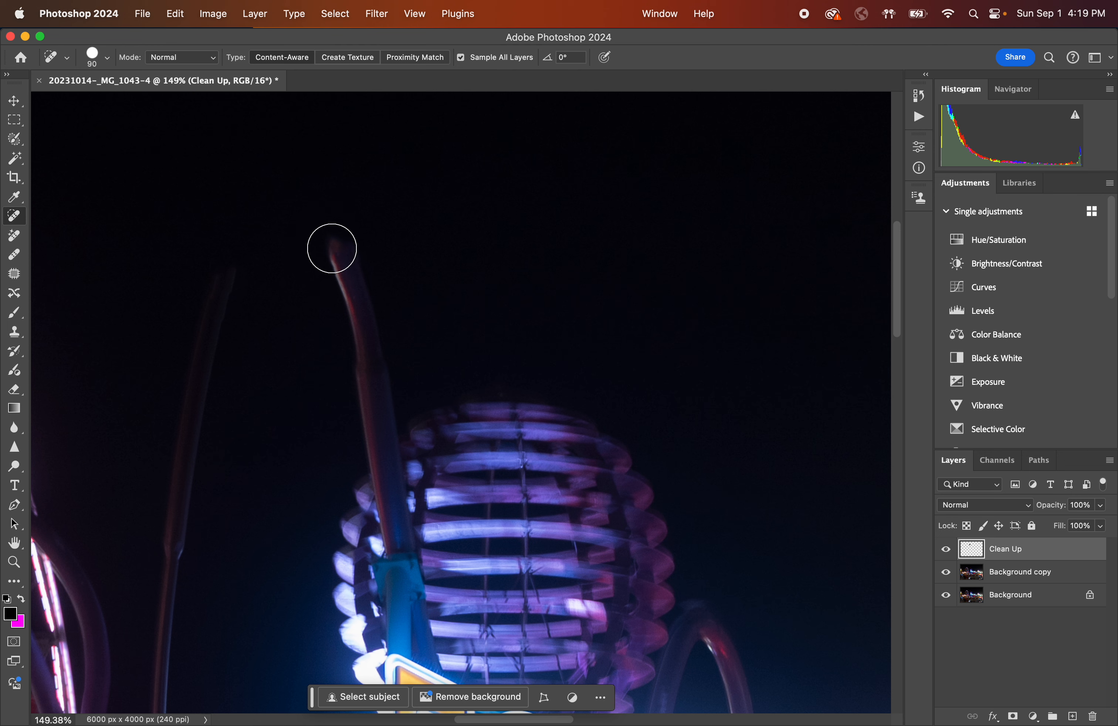
key("bracketright")
key("bracketright")
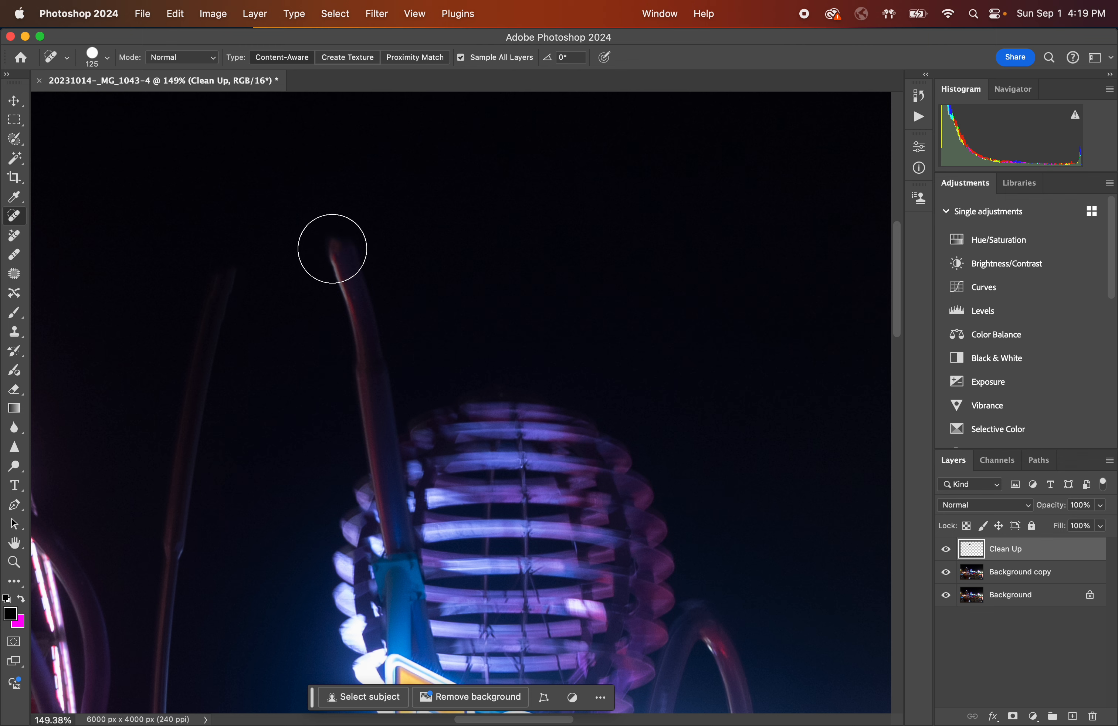
mouse_move(332, 249)
left_mouse_down()
mouse_move(350, 310)
mouse_move(355, 258)
mouse_move(372, 337)
left_mouse_up()
mouse_move(355, 386)
left_mouse_down()
mouse_move(379, 352)
mouse_move(329, 381)
left_mouse_up()
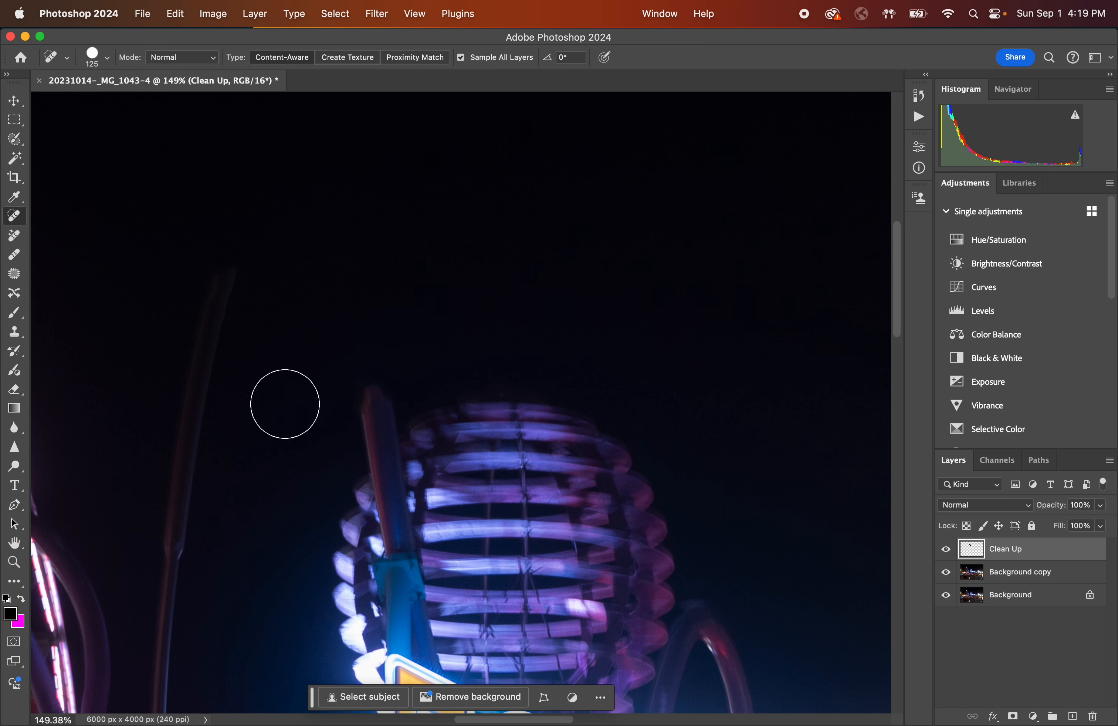
Paint out the upper part of the thin vertical pole left of the tower with several strokes.
scroll(230, 420, "left", 5)
scroll(229, 420, "down", 1)
scroll(230, 420, "left", 1)
left_click_drag(439, 225, 373, 371)
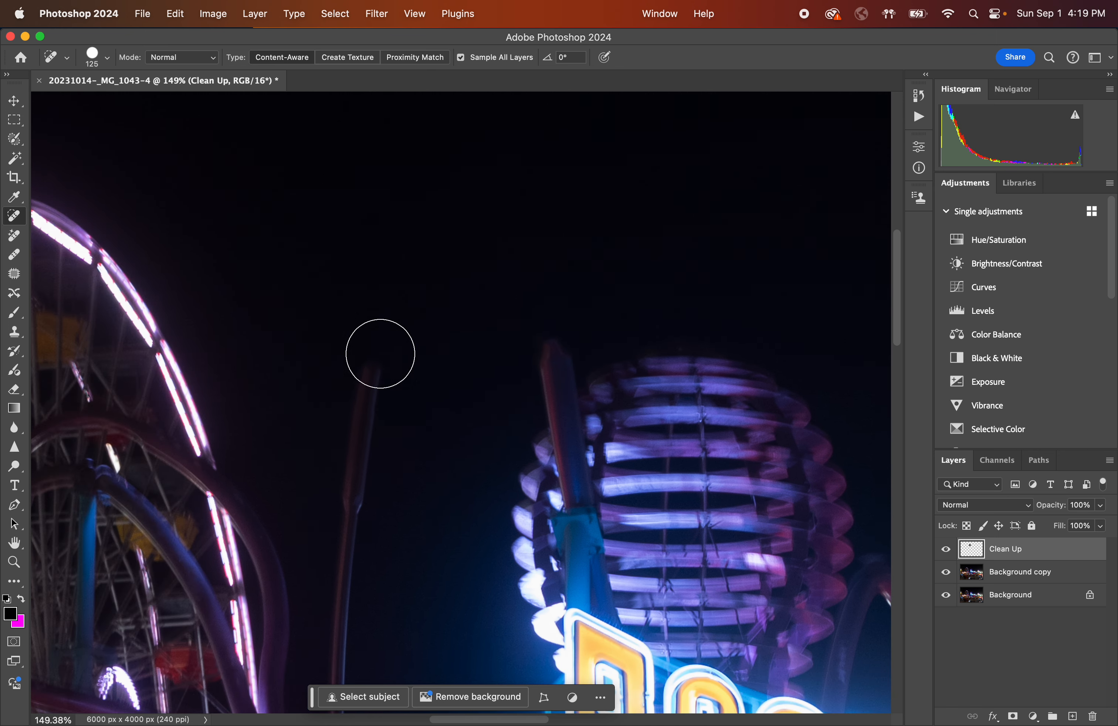
key("XF86MonBrightnessUp")
mouse_move(377, 332)
left_mouse_down()
mouse_move(370, 435)
mouse_move(371, 323)
mouse_move(353, 493)
left_mouse_up()
scroll(351, 490, "down", 10)
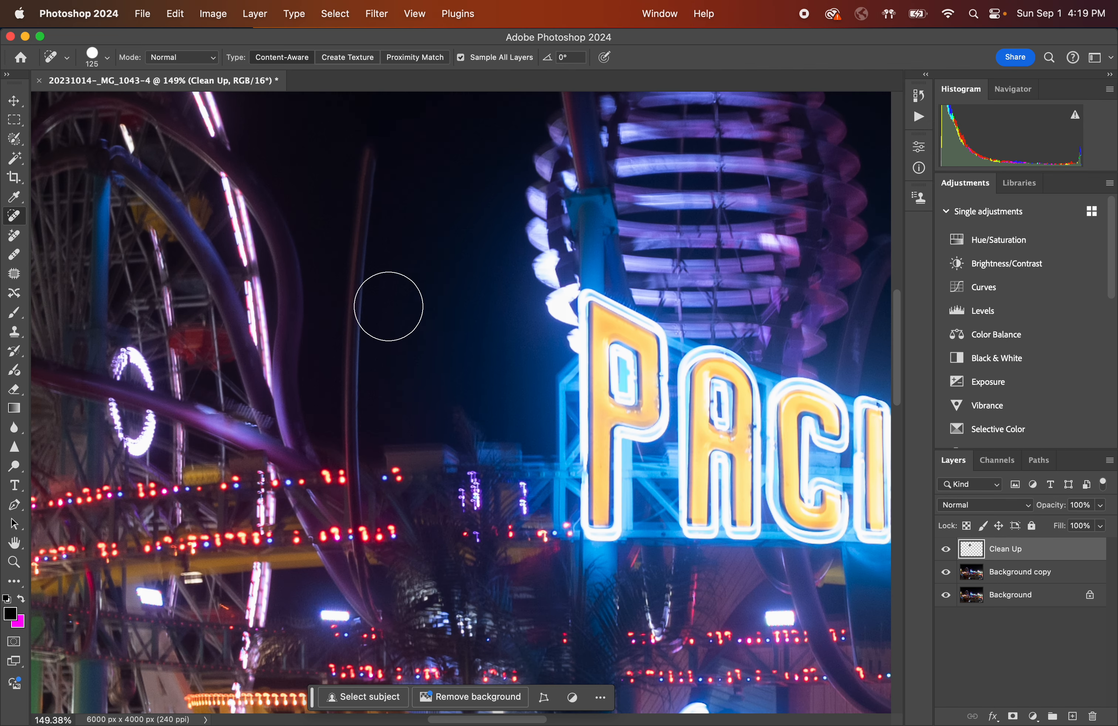
scroll(387, 300, "up", 3)
left_click_drag(385, 235, 358, 514)
left_click_drag(368, 467, 357, 527)
scroll(356, 527, "down", 2)
scroll(353, 523, "down", 4)
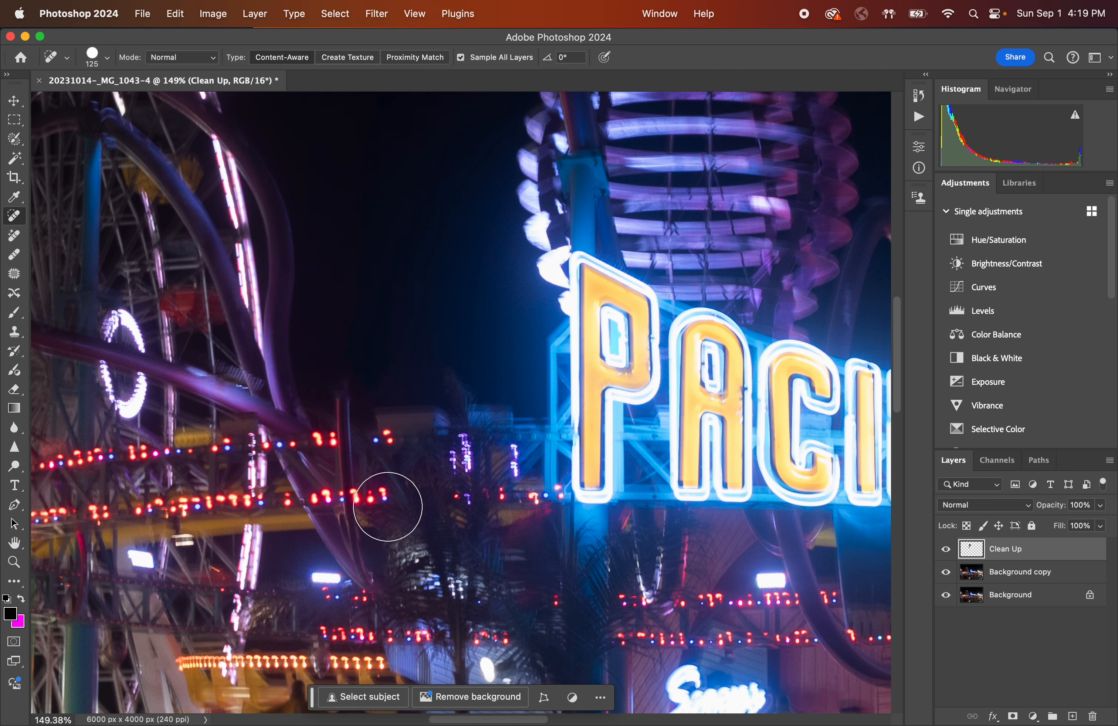
scroll(383, 493, "down", 2)
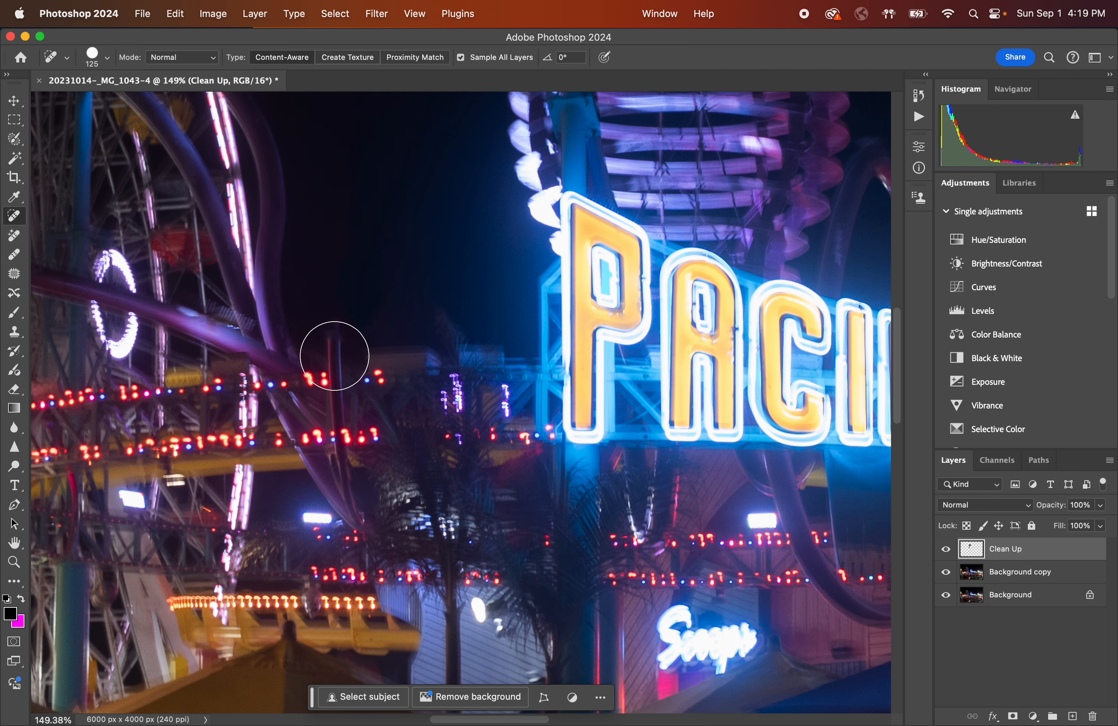
Try healing the pole's lower section with single clicks and then one long stroke, undoing each attempt.
left_click(334, 356)
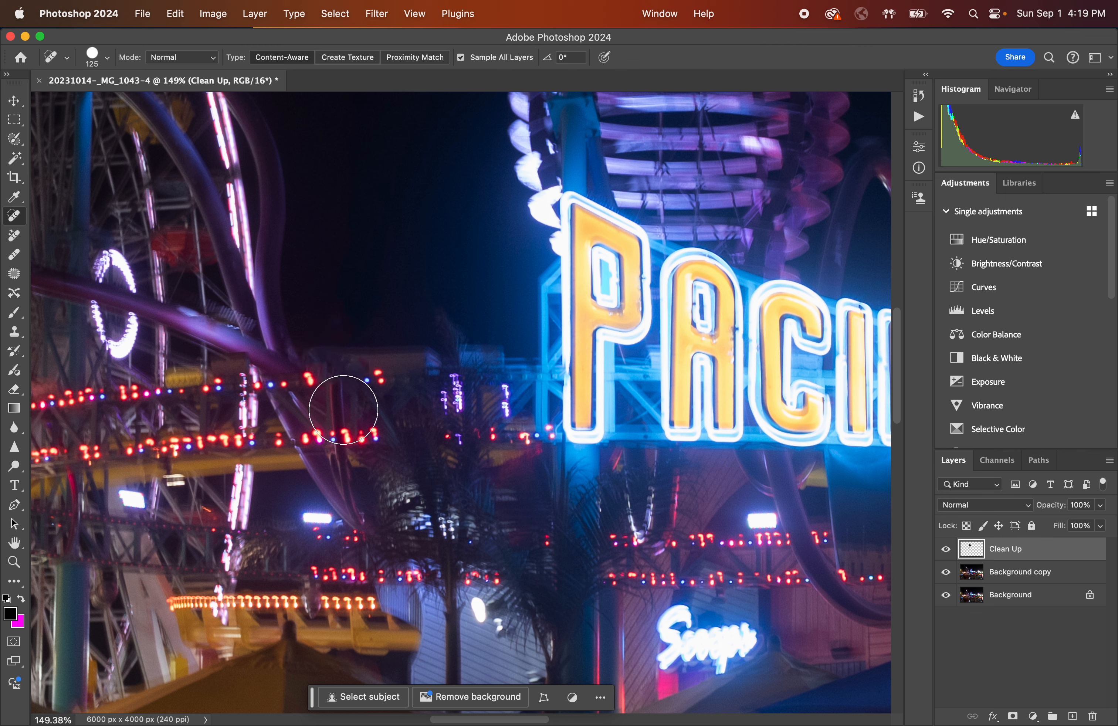
left_click(338, 407)
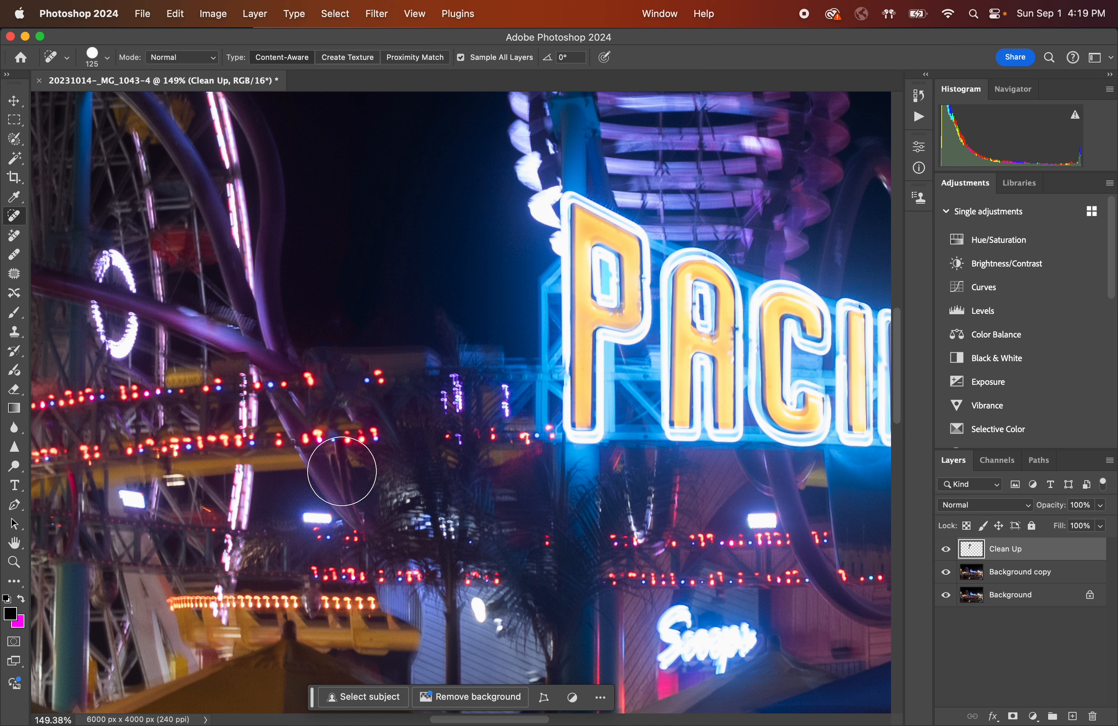
left_click(342, 465)
left_click(361, 519)
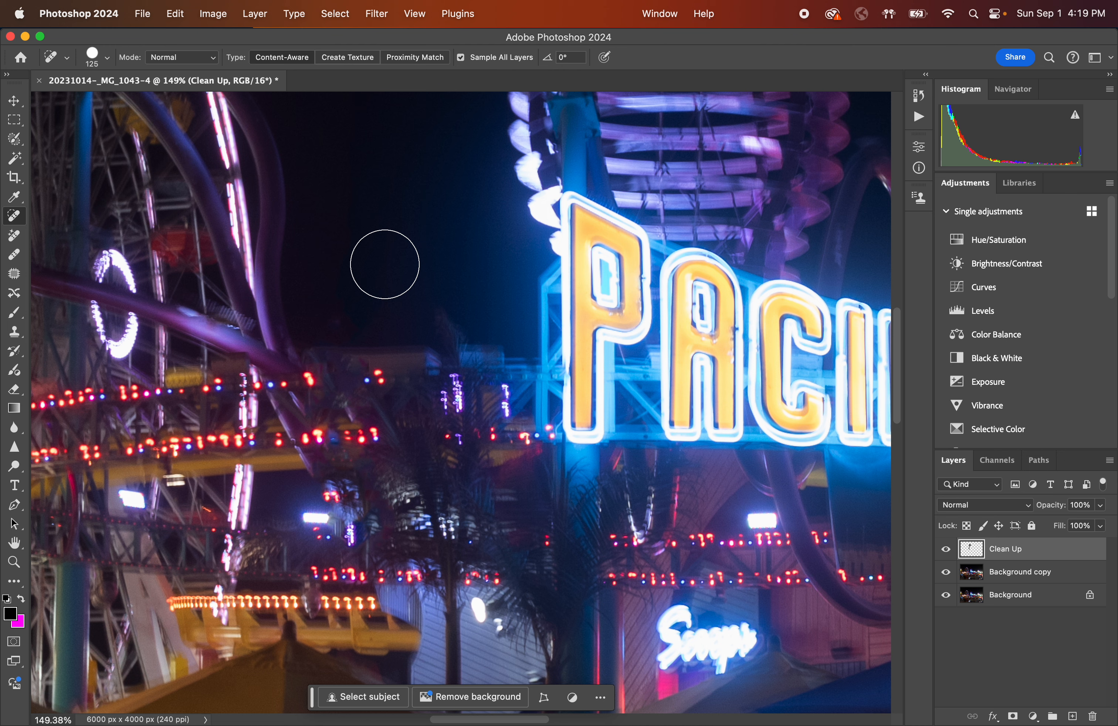
key("super+z")
key("super+z")
key("super+z")
key("super+z")
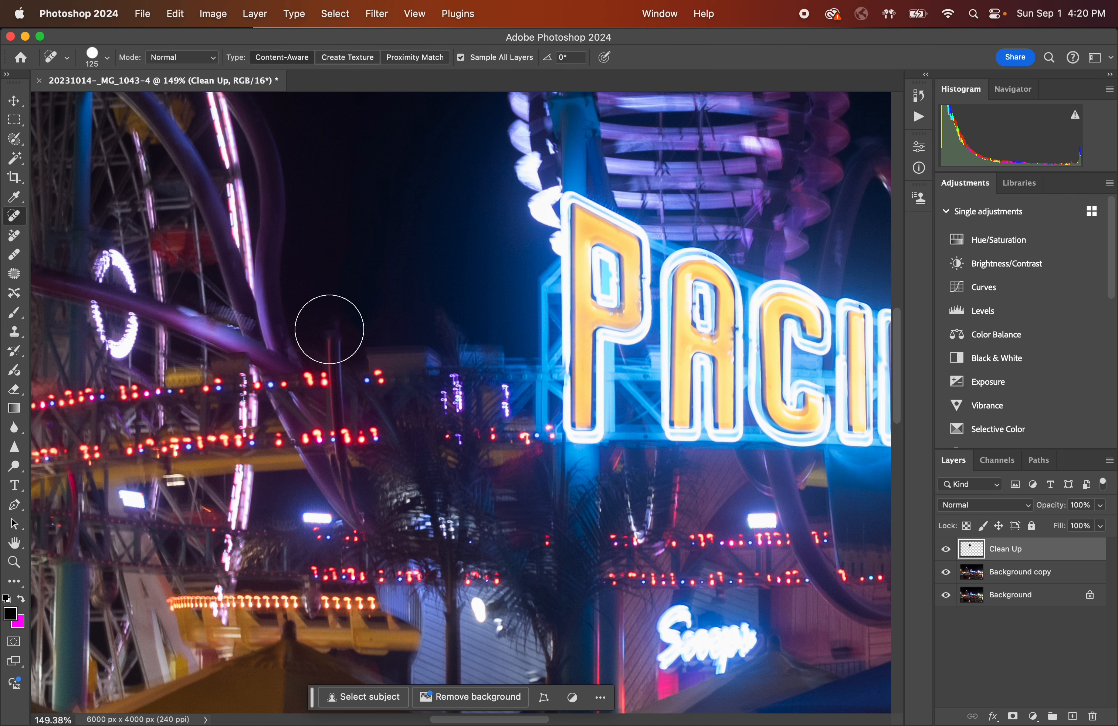
mouse_move(329, 329)
left_mouse_down()
mouse_move(336, 451)
mouse_move(359, 519)
left_mouse_up()
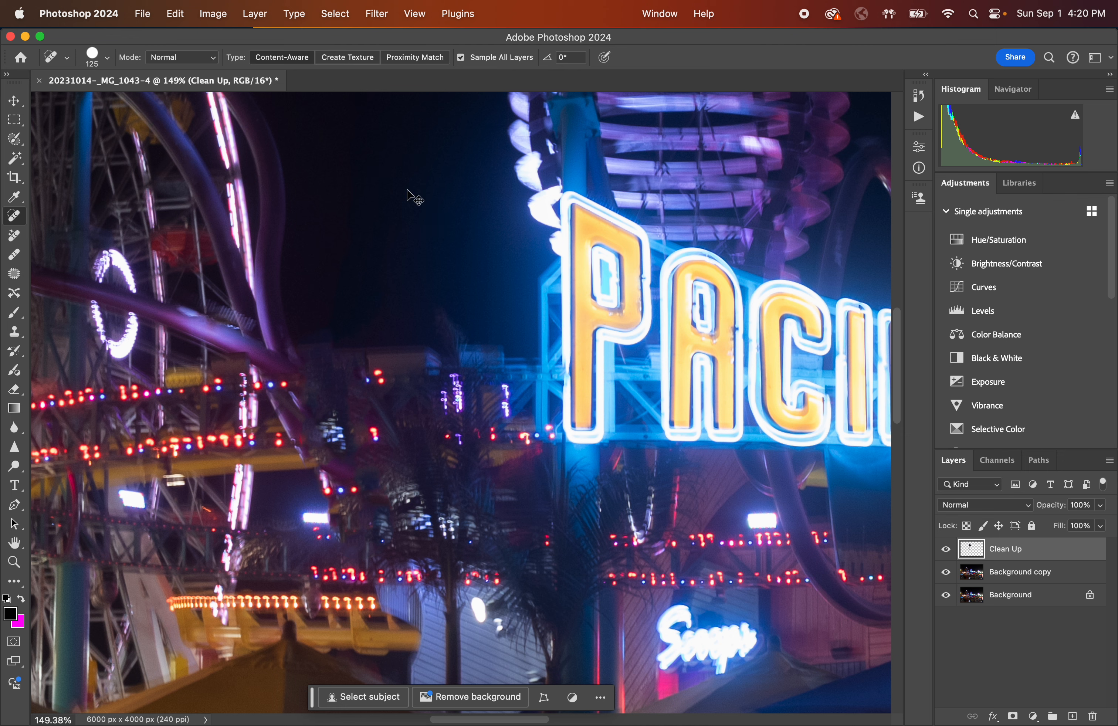
key("super+z")
Reduce the brush to 60 px and remove the pole's lower section with a series of single clicks.
key("bracketleft")
key("bracketleft")
key("bracketleft")
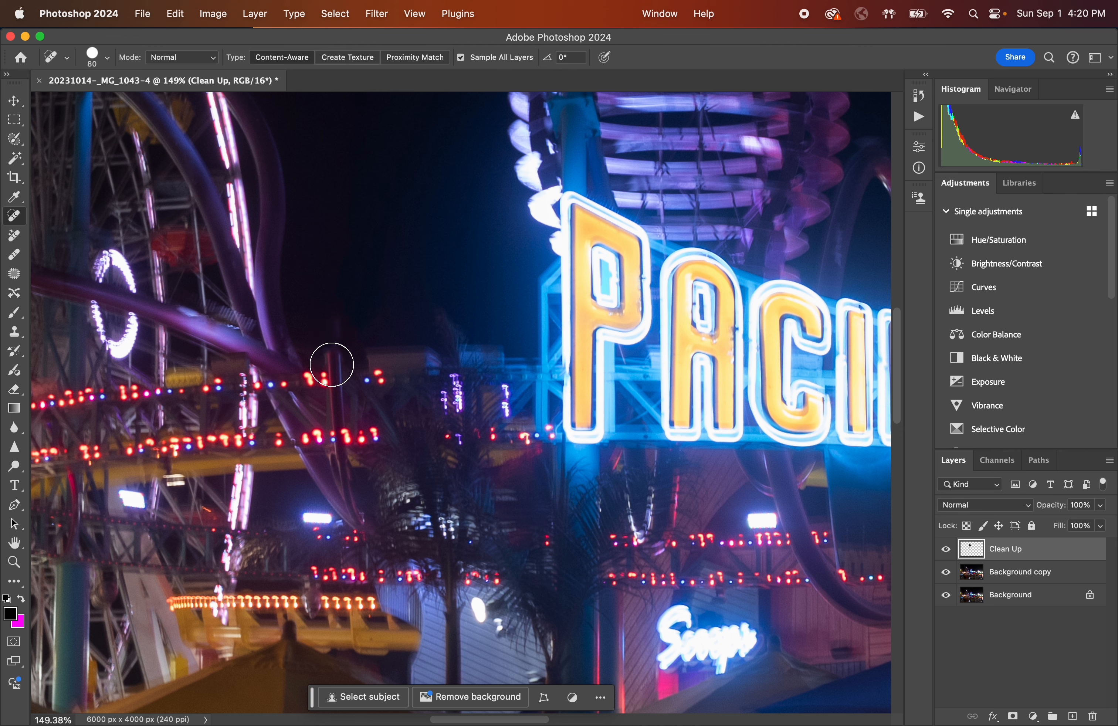
left_click(332, 363)
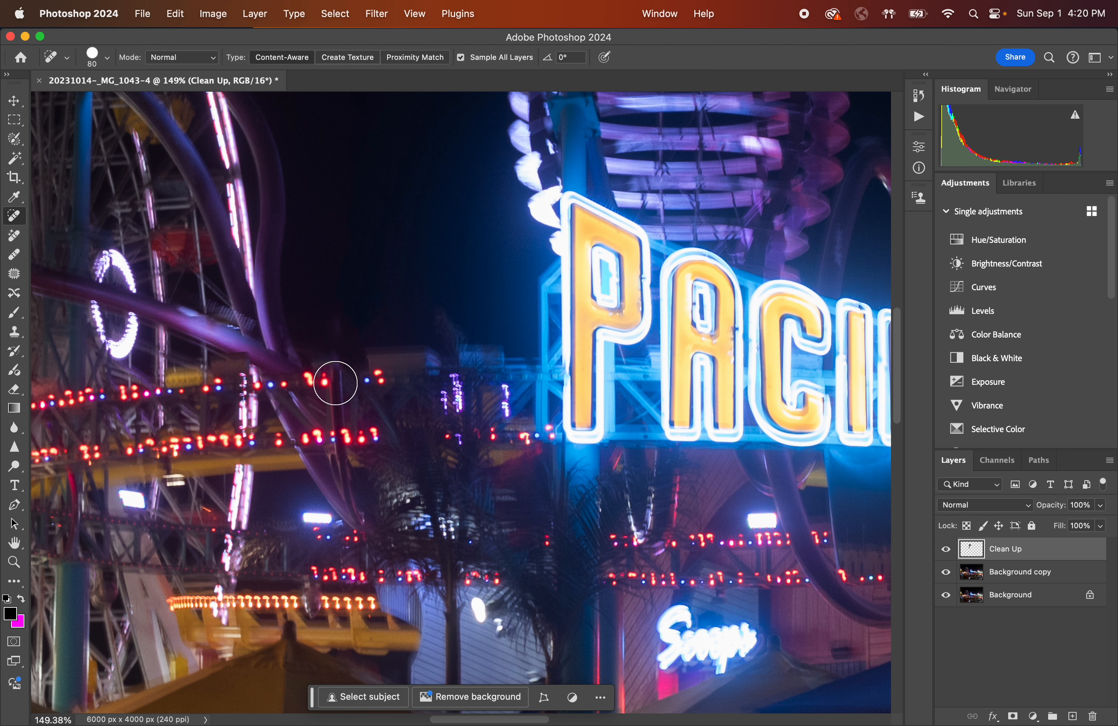
key("bracketleft")
key("bracketleft")
left_click(338, 387)
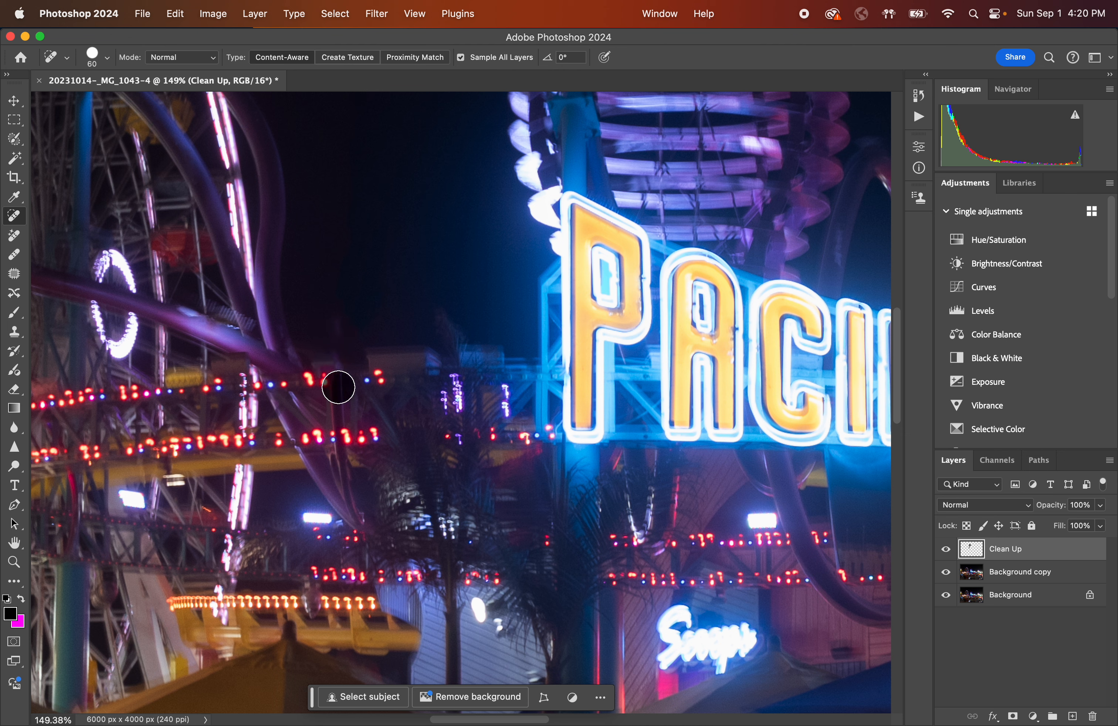
left_click(340, 374)
left_click(340, 402)
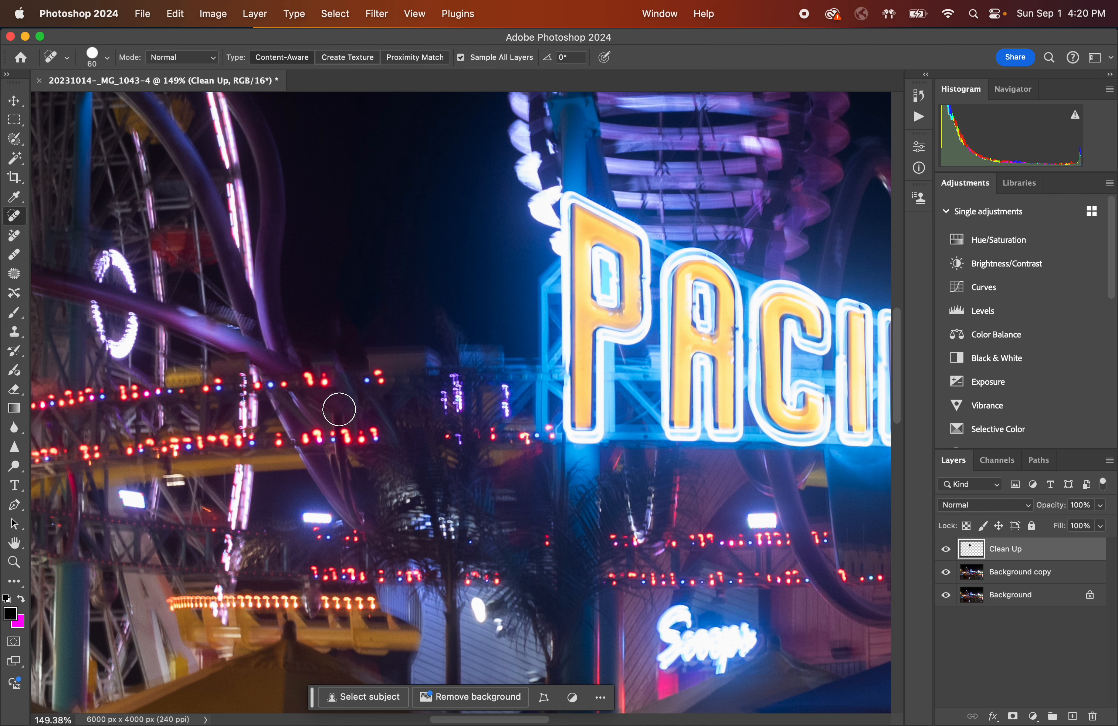
left_click(339, 410)
left_click(340, 422)
left_click(340, 449)
left_click(344, 457)
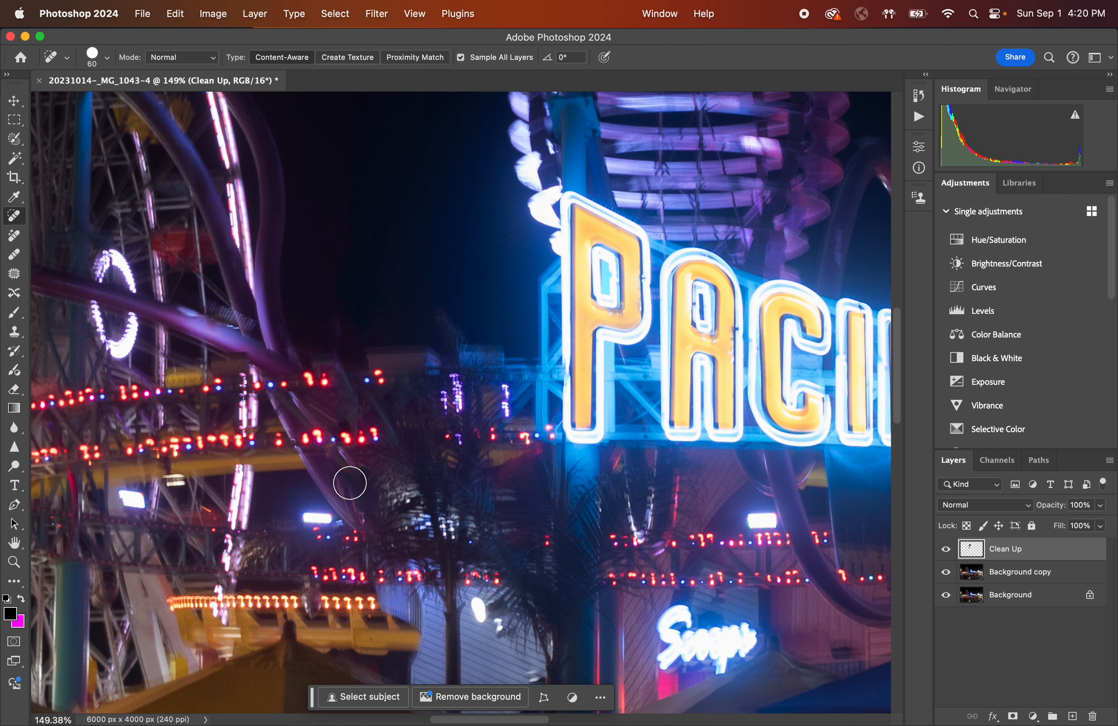
left_click(348, 483)
left_click(351, 499)
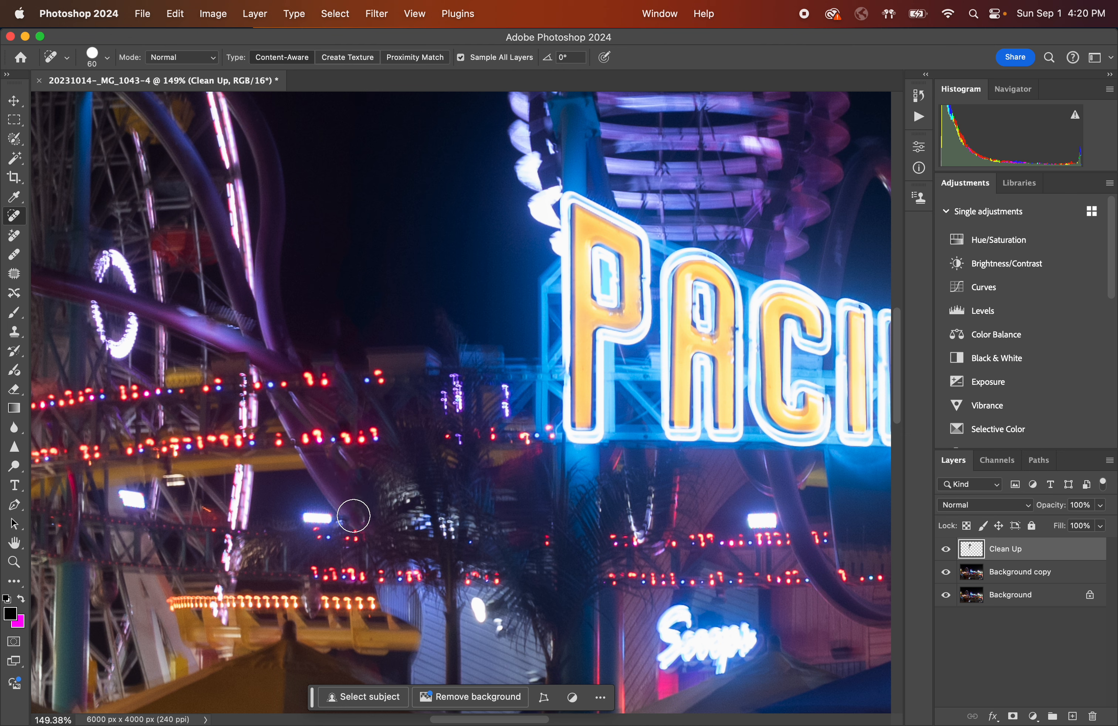
left_click(355, 518)
Remove the top of the red pole in front of the tower, undoing a second stroke down its length.
scroll(459, 560, "down", 5)
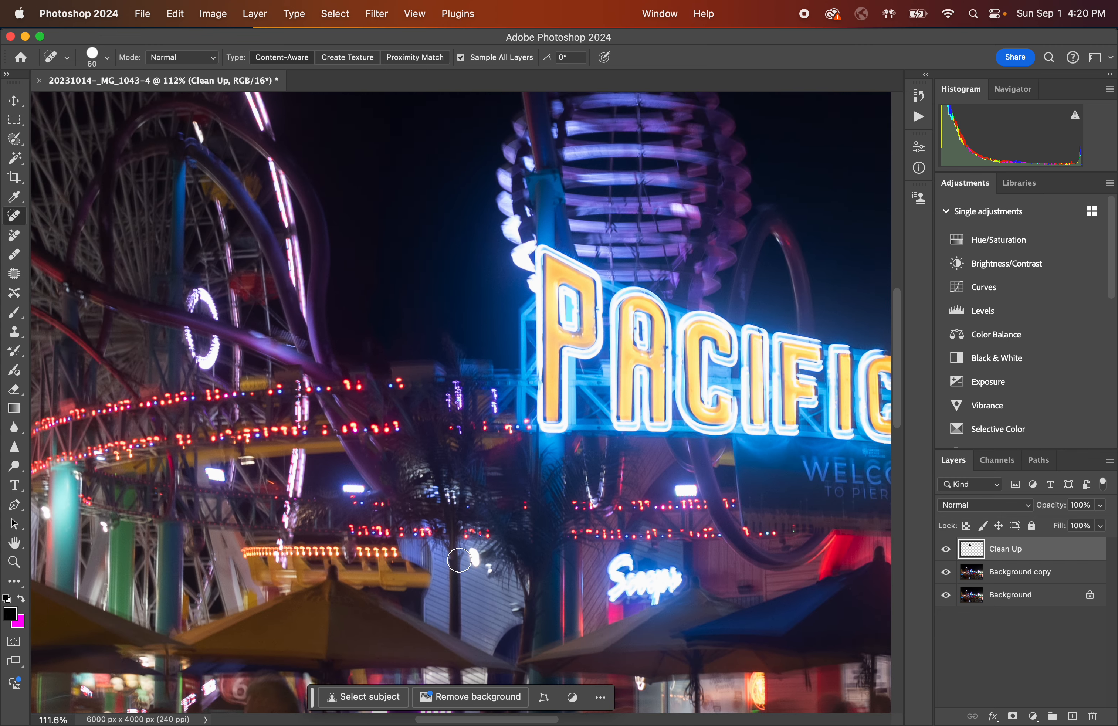
scroll(459, 560, "up", 1)
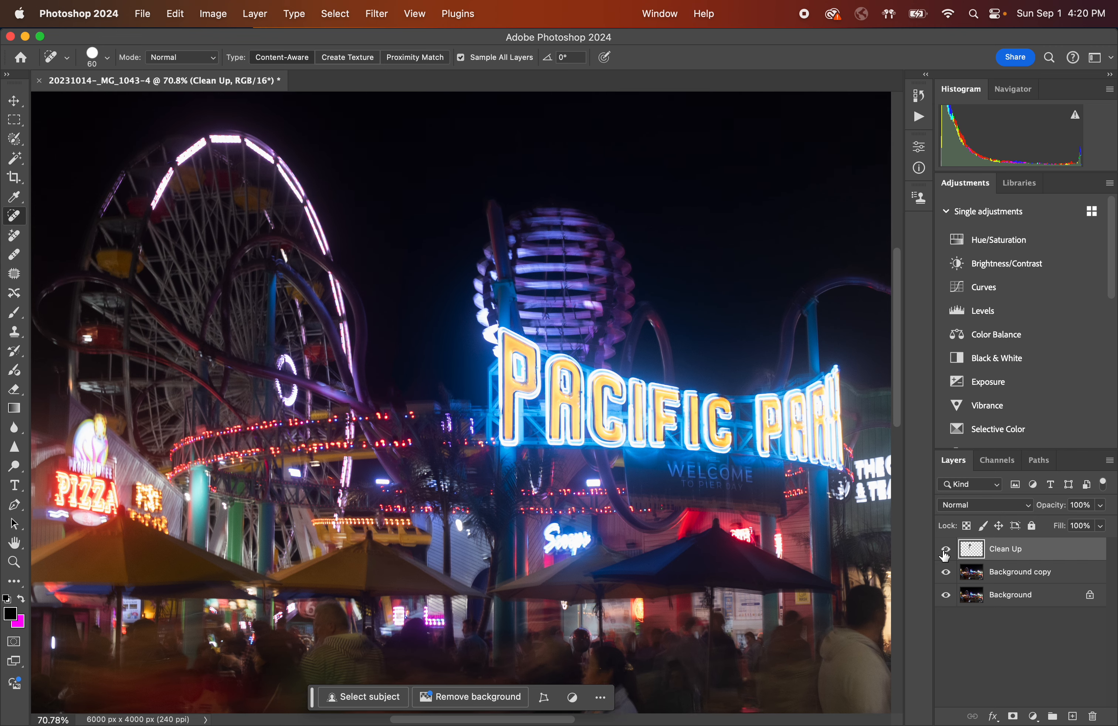
scroll(449, 382, "up", 4)
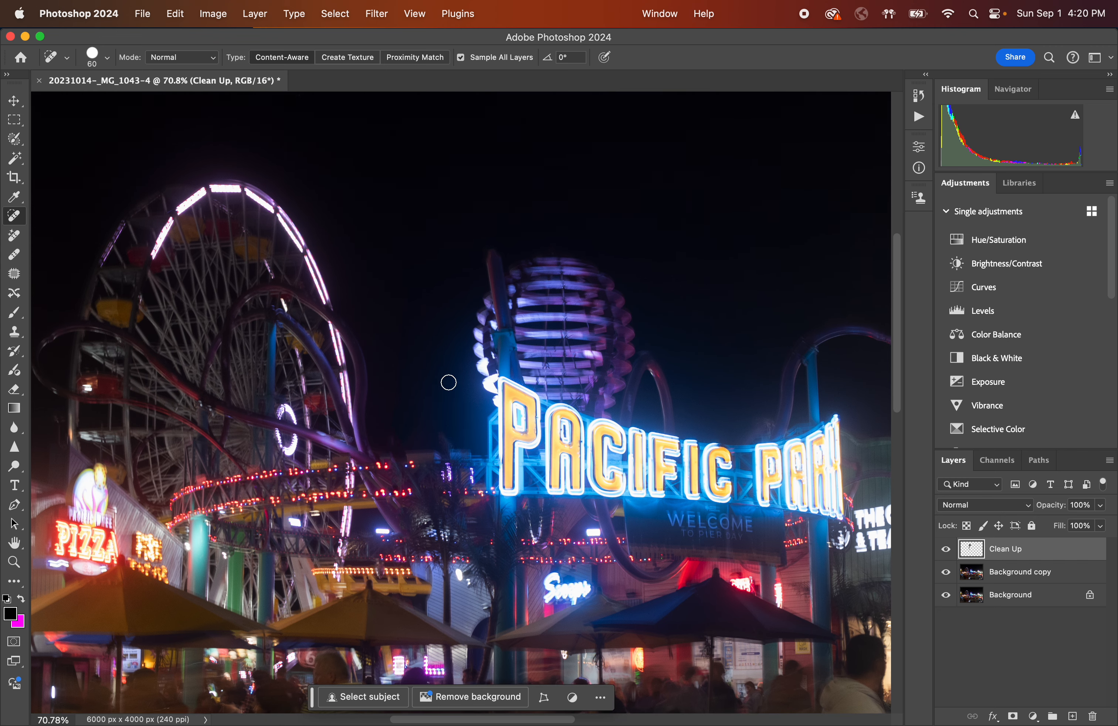
scroll(563, 297, "up", 5)
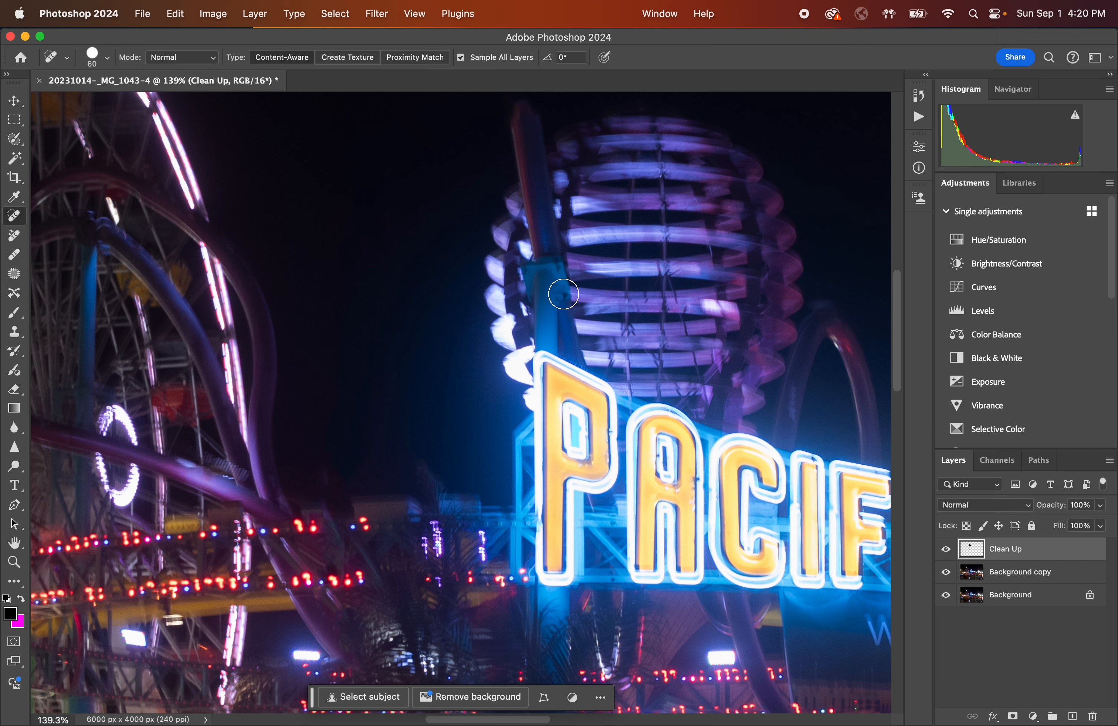
scroll(564, 294, "up", 10)
scroll(542, 315, "down", 5)
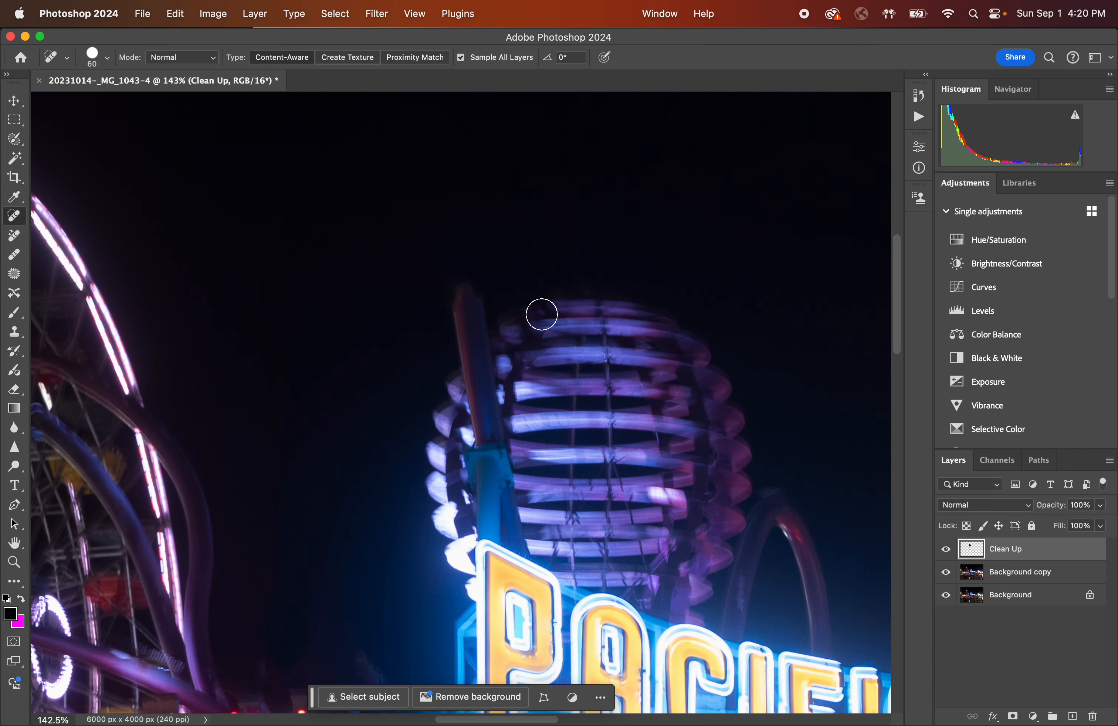
scroll(469, 302, "up", 3)
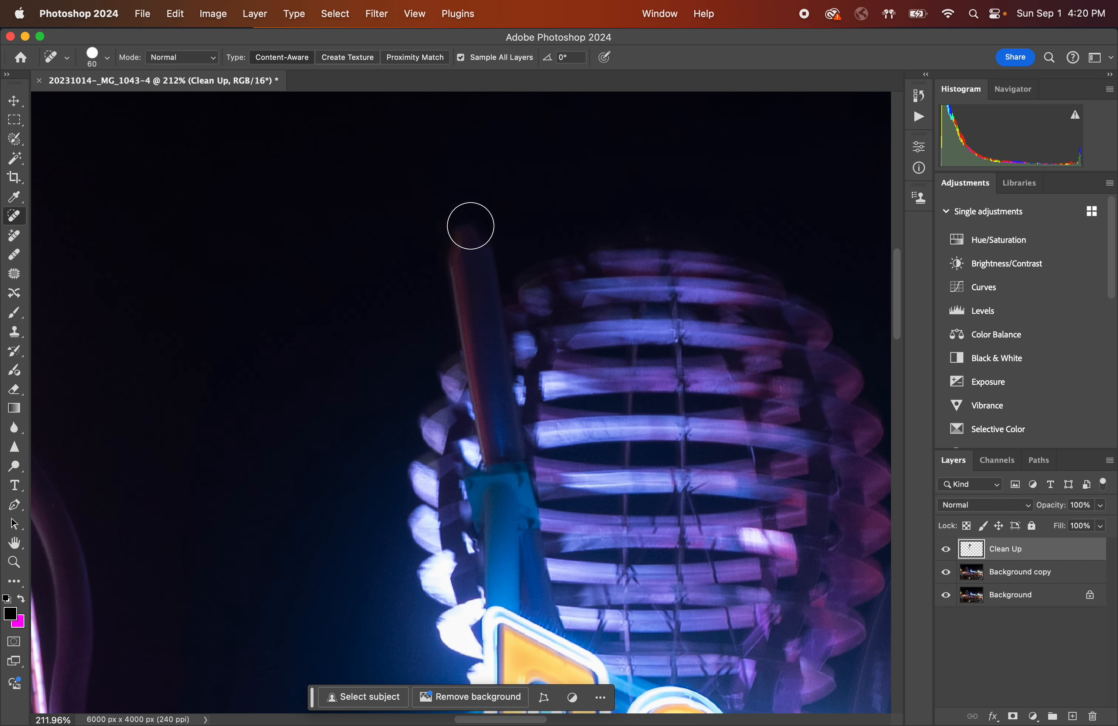
mouse_move(469, 224)
left_mouse_down()
mouse_move(437, 262)
mouse_move(462, 234)
mouse_move(484, 248)
mouse_move(468, 280)
mouse_move(433, 300)
mouse_move(494, 265)
mouse_move(472, 286)
left_mouse_up()
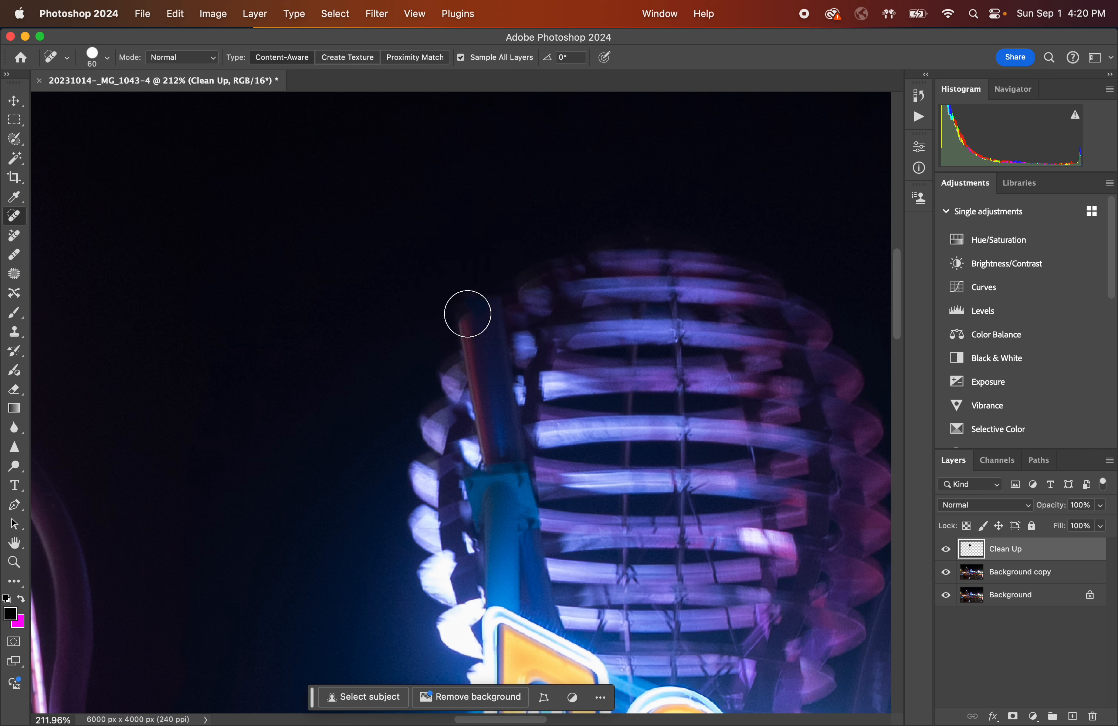
mouse_move(463, 327)
left_mouse_down()
mouse_move(496, 295)
mouse_move(487, 348)
mouse_move(473, 355)
mouse_move(512, 331)
mouse_move(470, 394)
mouse_move(502, 384)
mouse_move(513, 410)
mouse_move(500, 439)
left_mouse_up()
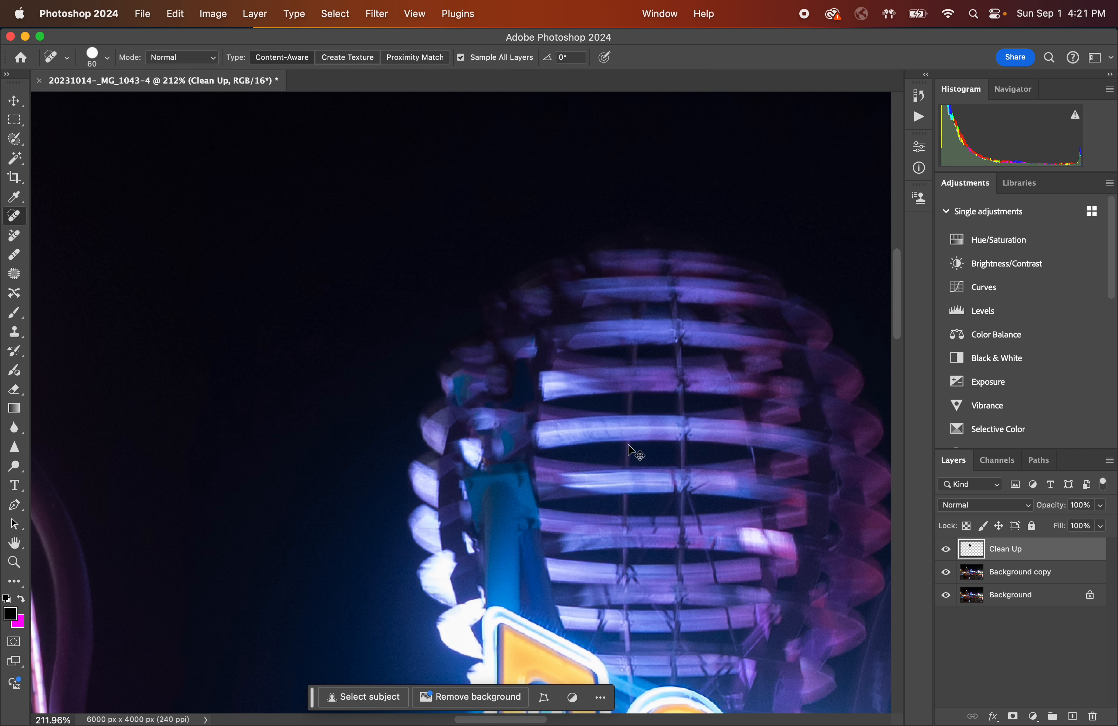
key("super+z")
Enlarge the brush to 125 px and paint out the rest of the red pole along the tower.
key("bracketright")
key("bracketright")
key("bracketright")
key("bracketright")
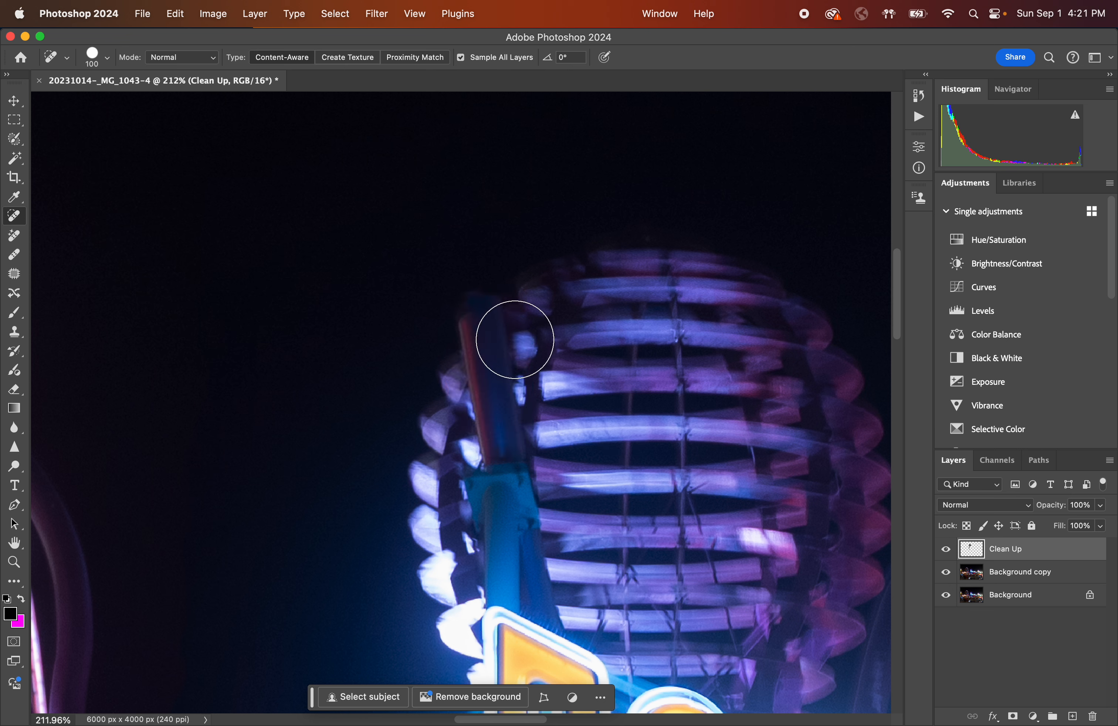
left_click(482, 318)
left_click_drag(482, 319, 500, 423)
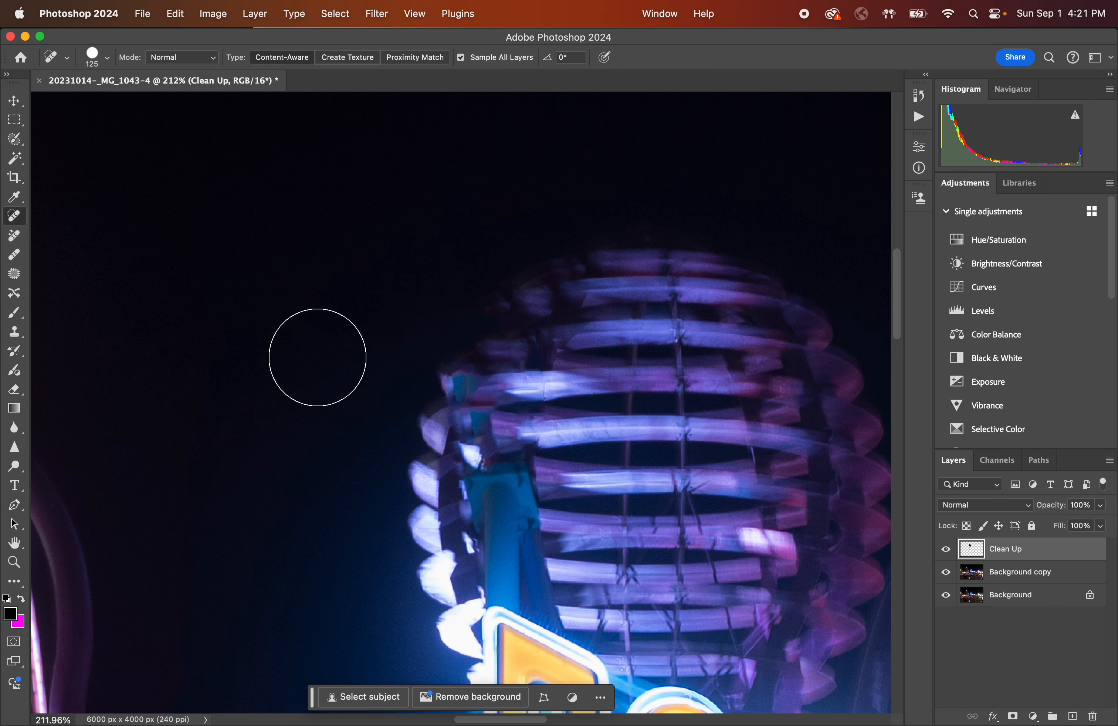
Shrink the brush to 25 px and touch up the smudged bars along the tower's left edge with short strokes.
scroll(317, 357, "down", 2)
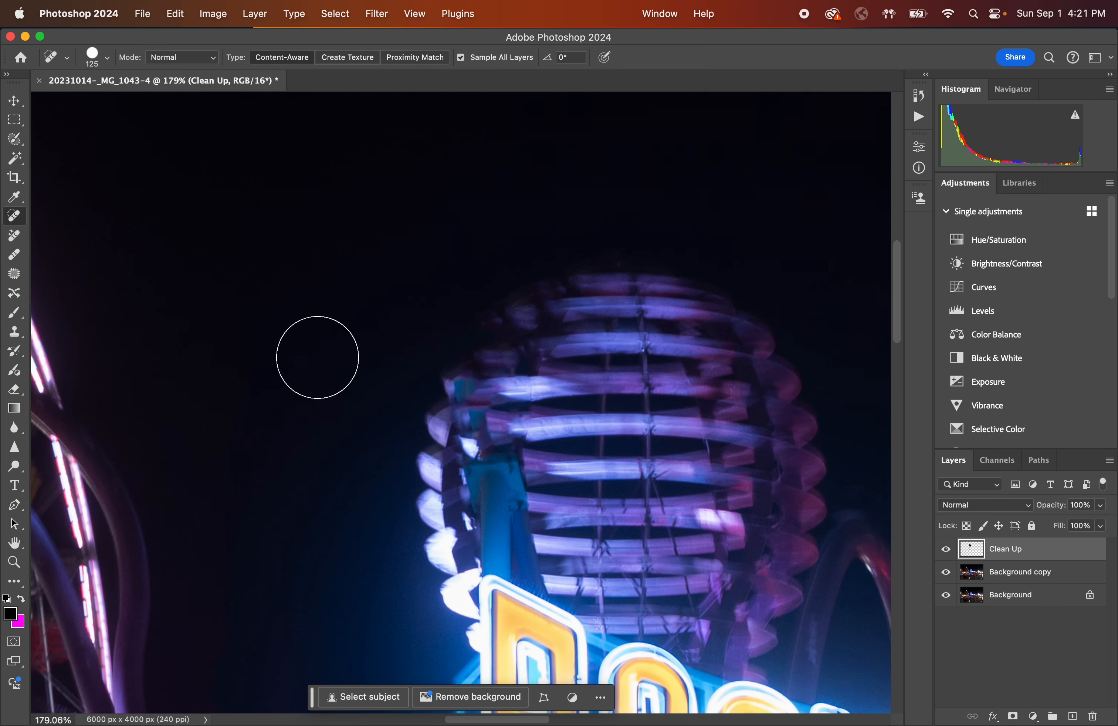
scroll(317, 357, "down", 2)
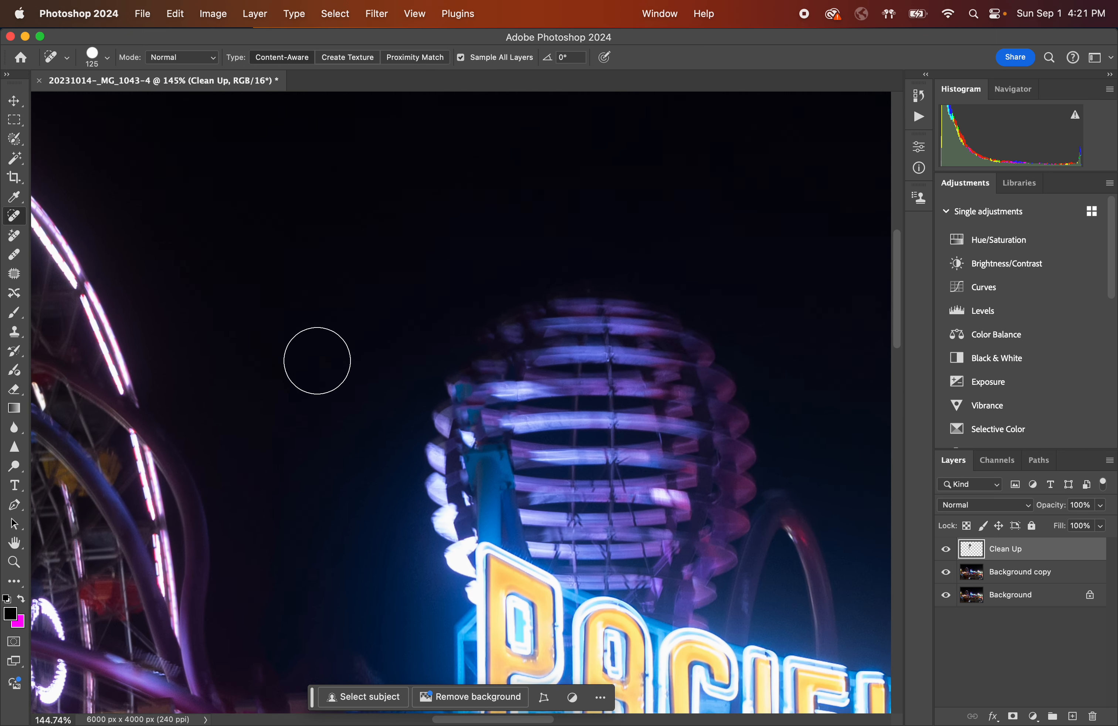
scroll(317, 357, "up", 4)
key("bracketleft")
key("bracketleft")
key("bracketleft")
key("bracketleft")
key("bracketleft")
key("bracketleft")
key("bracketleft")
key("bracketleft")
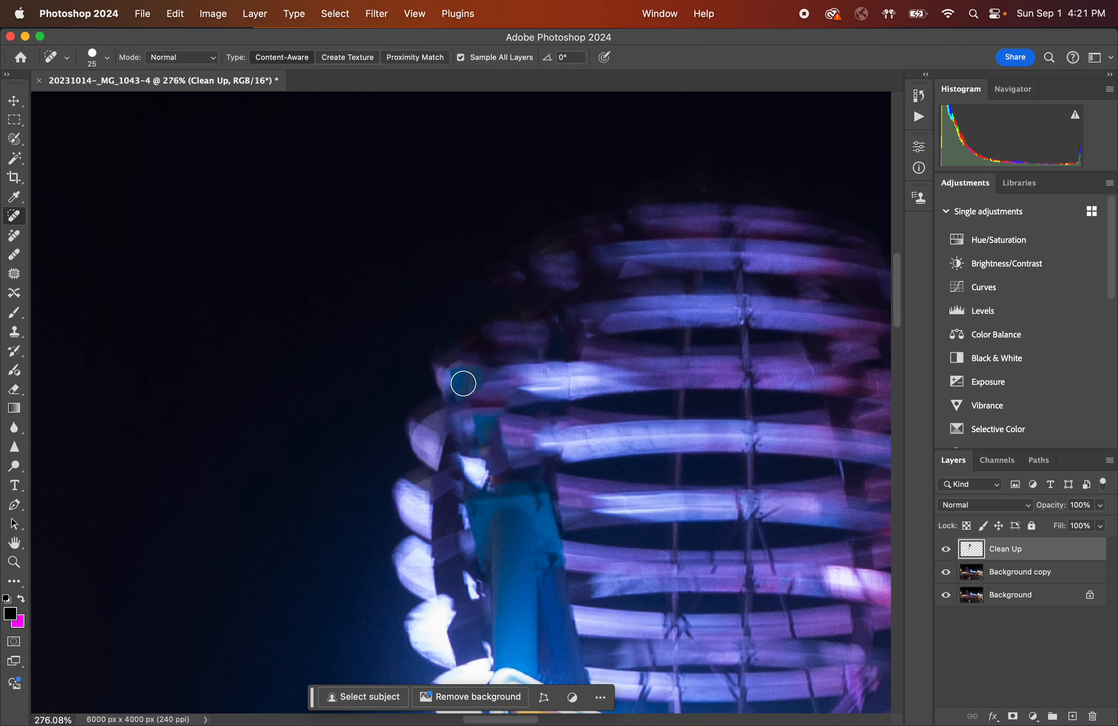
mouse_move(455, 373)
left_mouse_down()
mouse_move(482, 387)
mouse_move(460, 377)
mouse_move(434, 388)
left_mouse_up()
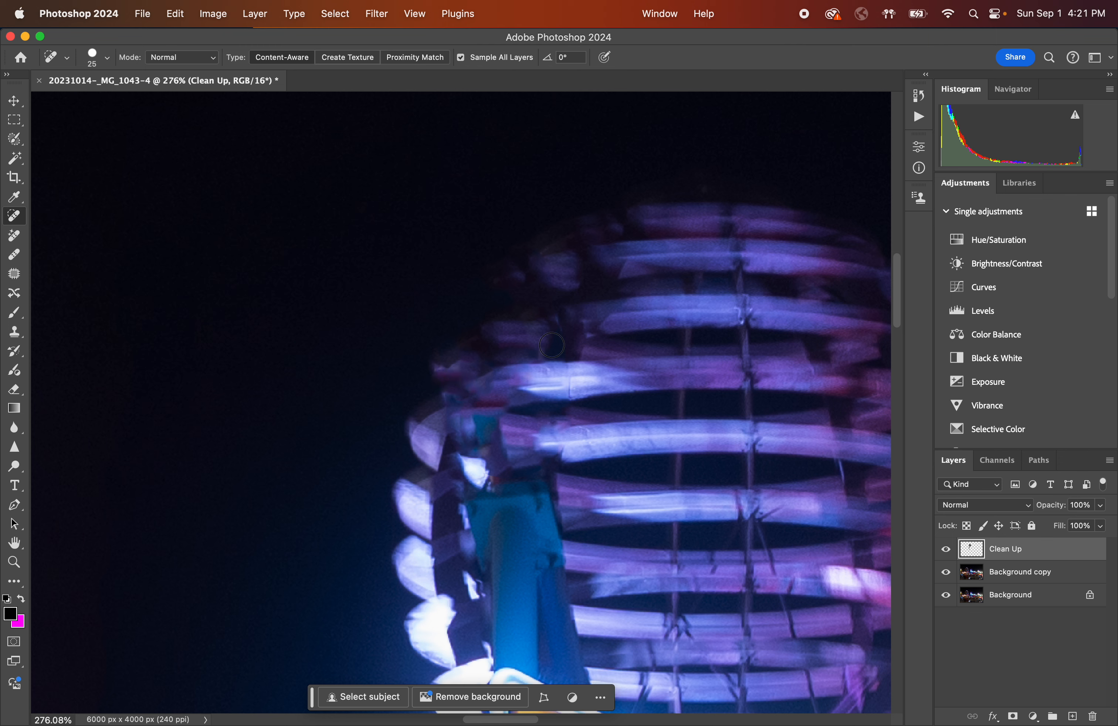
mouse_move(552, 345)
left_mouse_down()
mouse_move(542, 327)
mouse_move(587, 333)
left_mouse_up()
mouse_move(526, 418)
left_mouse_down()
mouse_move(474, 430)
mouse_move(490, 442)
left_mouse_up()
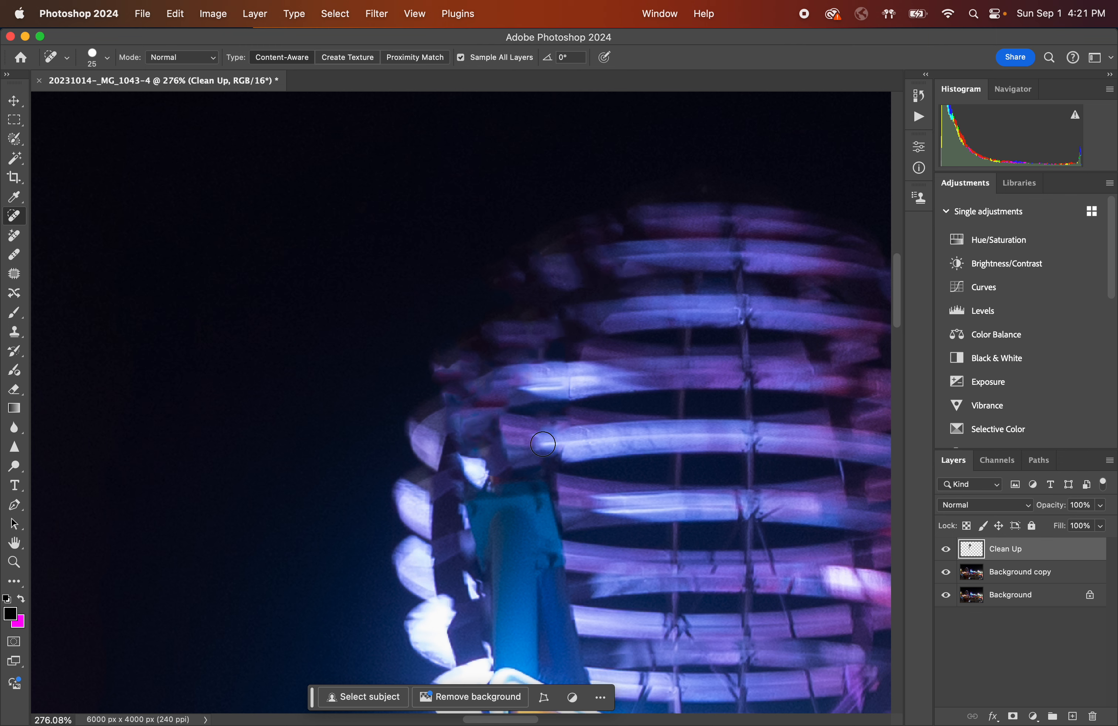
scroll(551, 403, "down", 3)
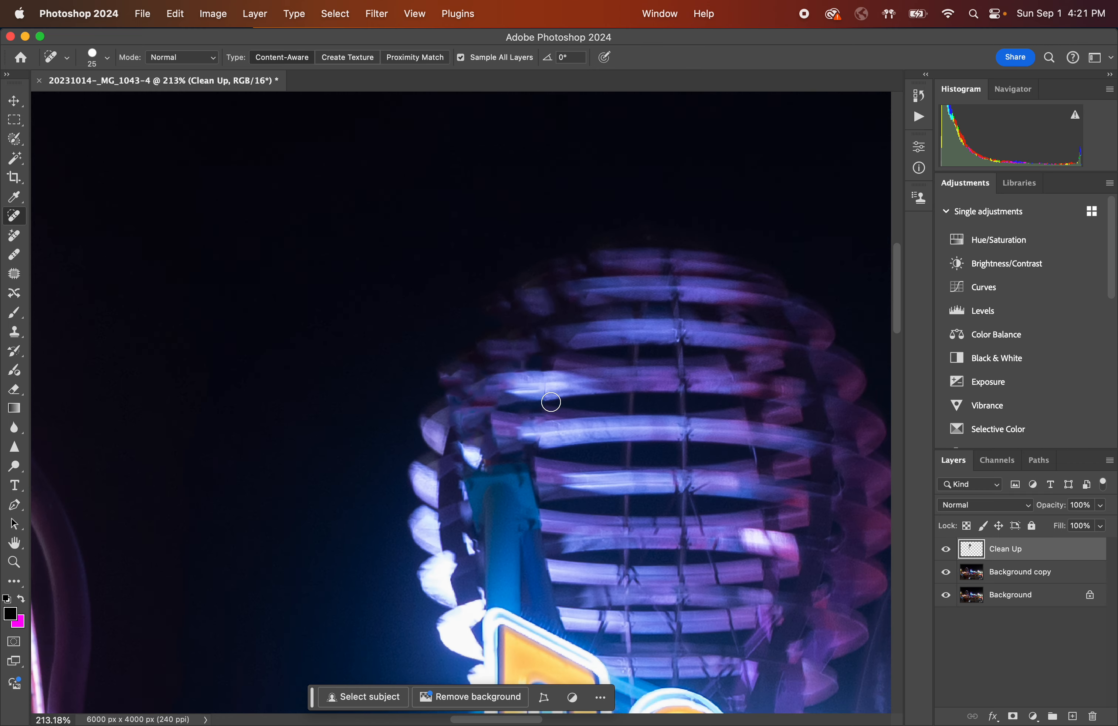
Toggle the Clean Up layer's visibility repeatedly to compare the retouched image with the original.
scroll(548, 424, "down", 5)
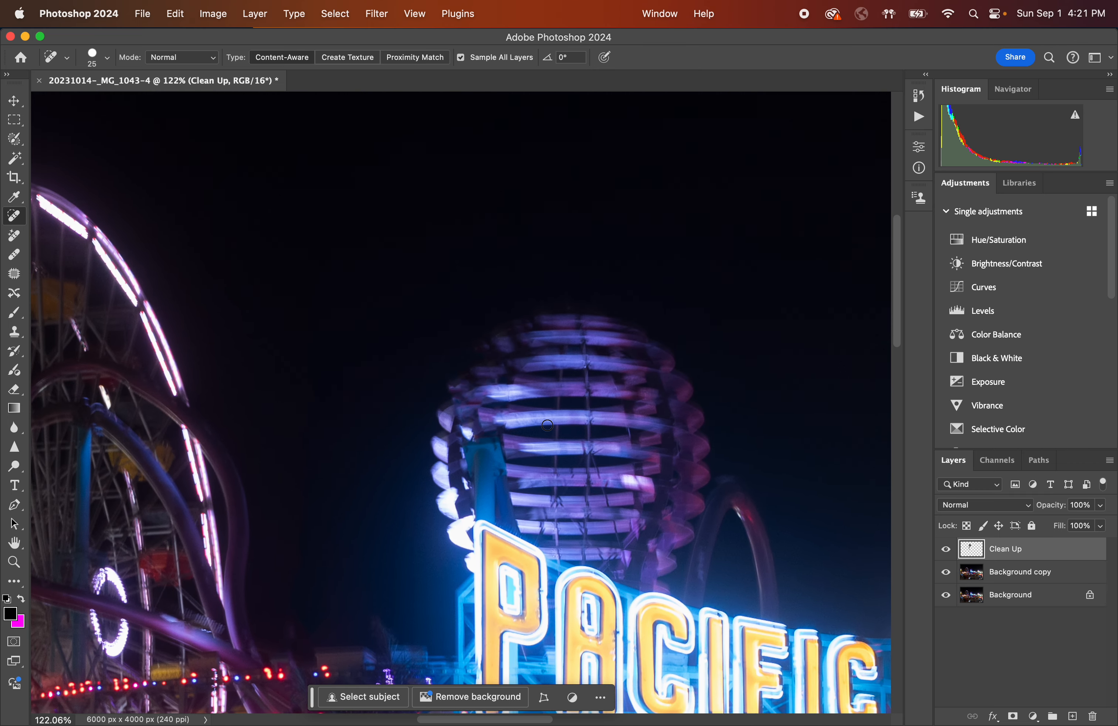
left_click(948, 550)
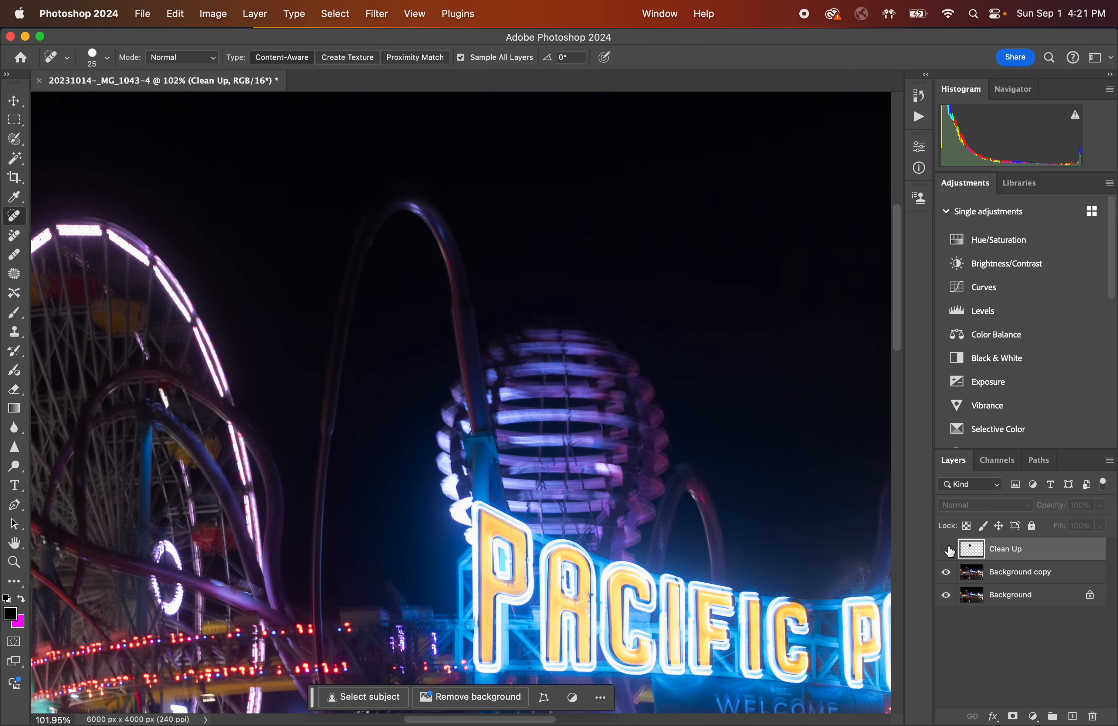
left_click(947, 550)
left_click(947, 549)
left_click(948, 550)
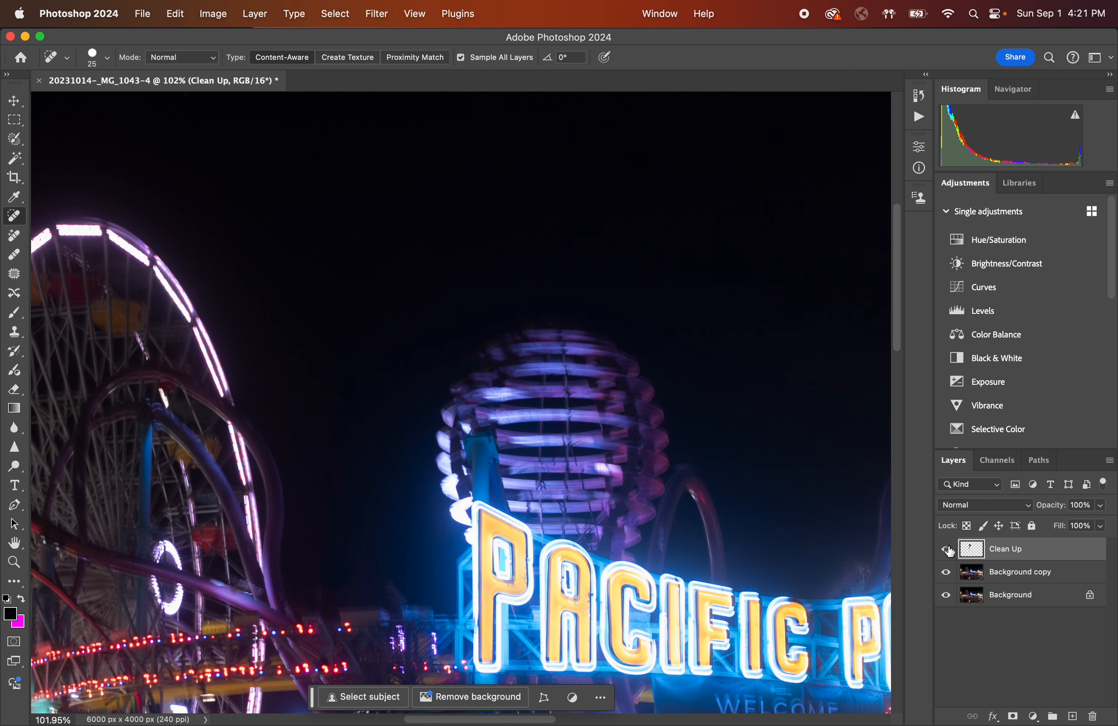
scroll(748, 500, "down", 3)
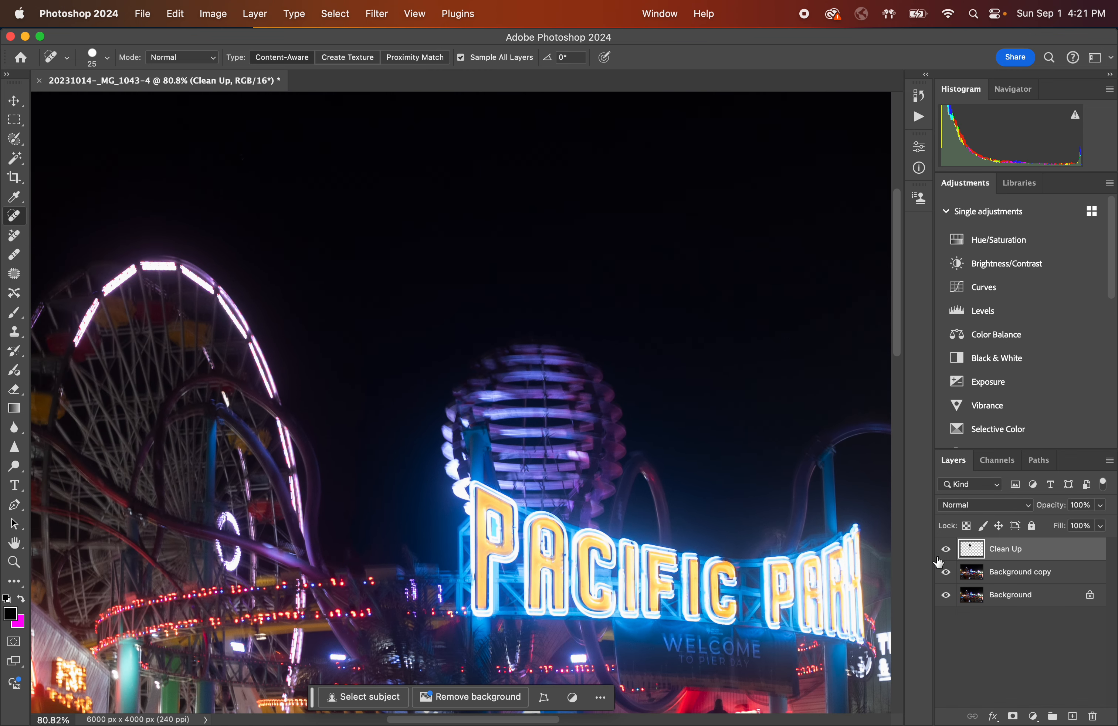
left_click(947, 550)
left_click(947, 550)
left_click(947, 550)
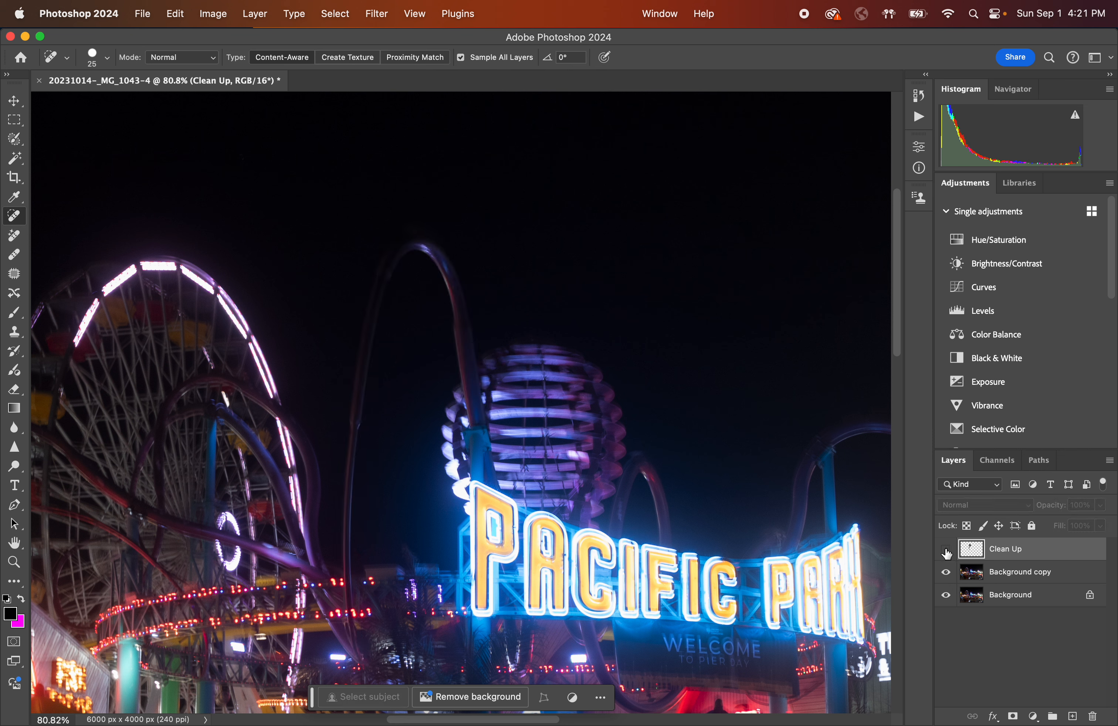
left_click(947, 550)
left_click(947, 549)
left_click(947, 549)
Enlarge the brush to 40 px and paint out the Pepsi logo on the left blue vending machine.
scroll(649, 437, "left", 15)
scroll(650, 437, "down", 5)
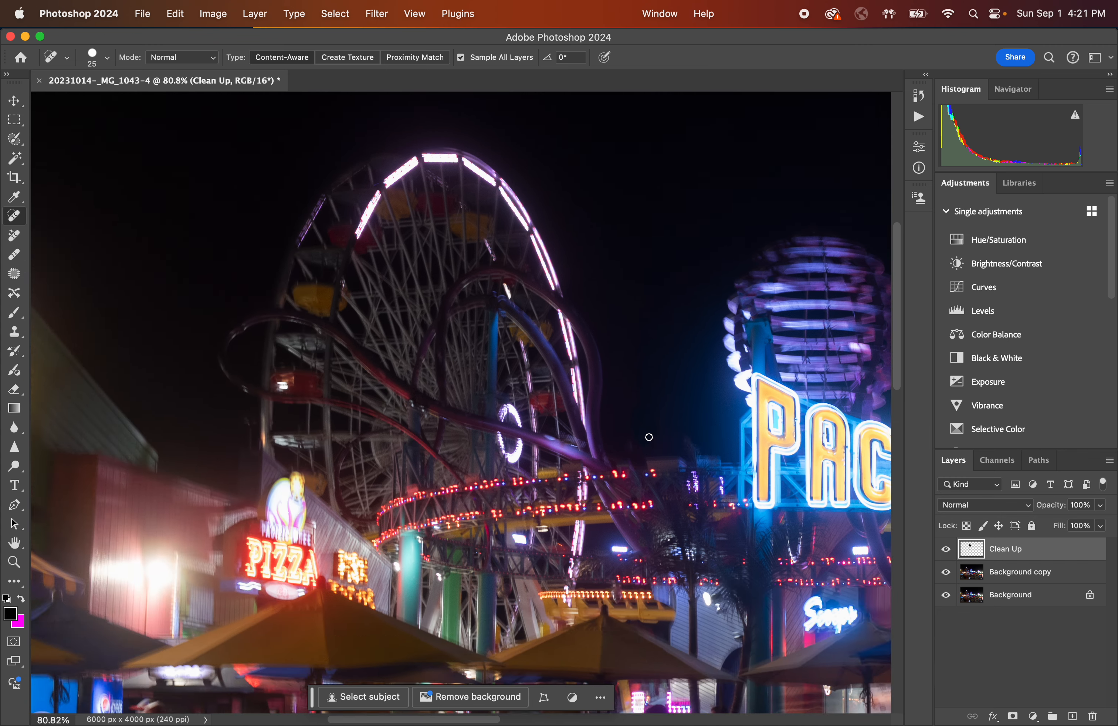
scroll(650, 437, "down", 3)
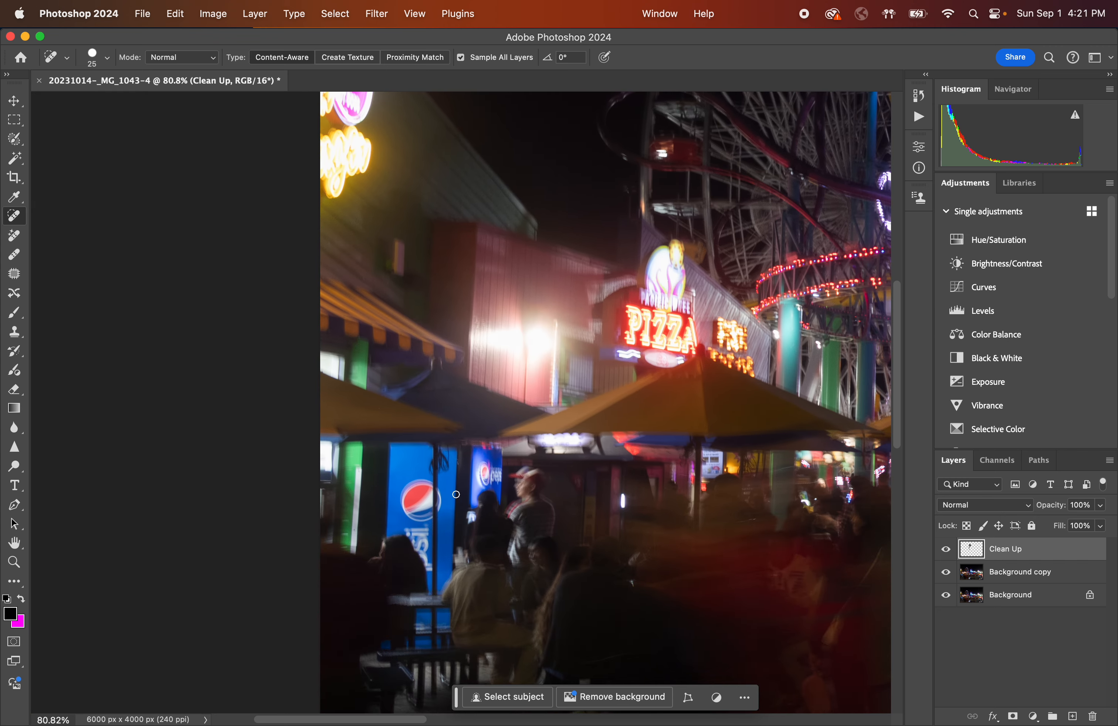
scroll(452, 490, "up", 10)
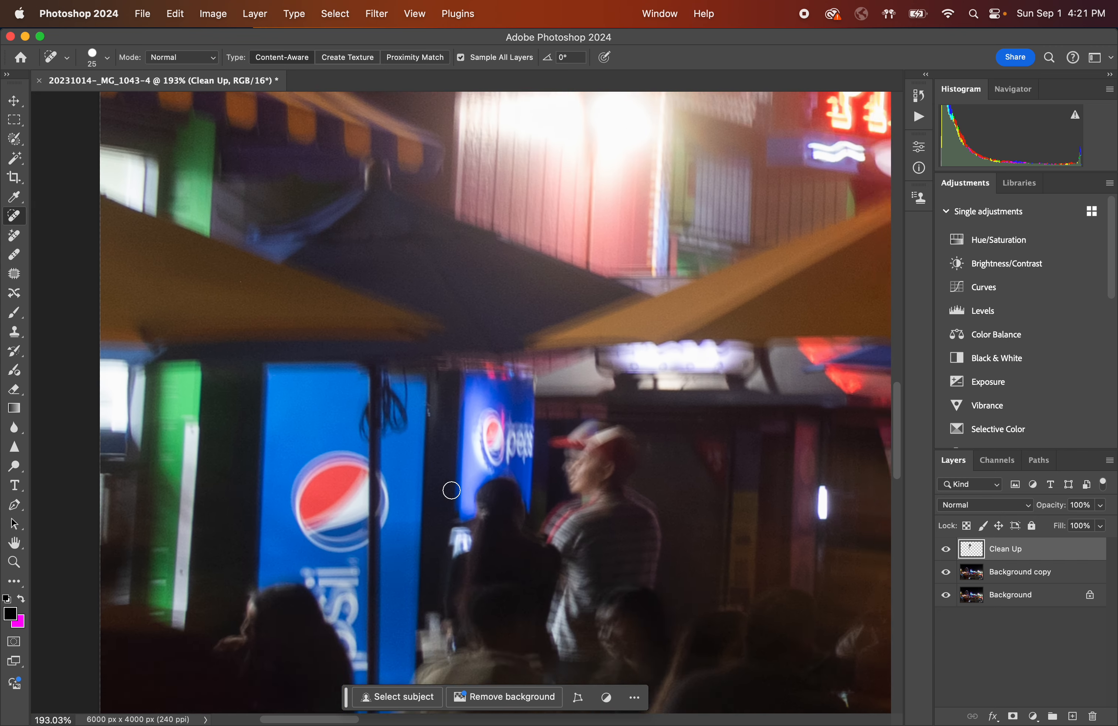
scroll(376, 445, "up", 4)
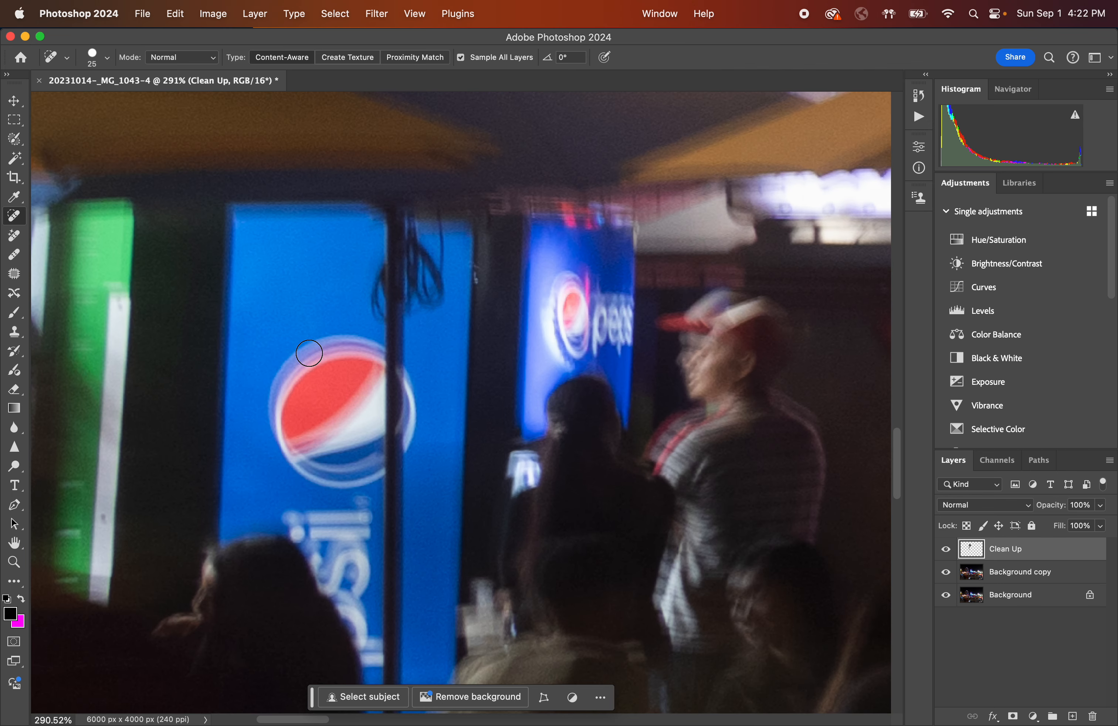
key("bracketright")
key("bracketright")
key("bracketright")
mouse_move(309, 353)
left_mouse_down()
mouse_move(276, 393)
mouse_move(316, 344)
mouse_move(290, 390)
mouse_move(331, 343)
mouse_move(280, 407)
mouse_move(329, 355)
mouse_move(287, 409)
mouse_move(319, 355)
mouse_move(302, 410)
mouse_move(307, 335)
mouse_move(309, 405)
mouse_move(302, 357)
mouse_move(283, 389)
mouse_move(283, 417)
mouse_move(302, 438)
mouse_move(283, 407)
mouse_move(314, 417)
mouse_move(292, 439)
mouse_move(286, 408)
left_mouse_up()
mouse_move(301, 344)
left_mouse_down()
mouse_move(328, 357)
mouse_move(297, 344)
mouse_move(344, 341)
mouse_move(328, 383)
mouse_move(323, 353)
mouse_move(331, 410)
mouse_move(312, 392)
mouse_move(343, 363)
left_mouse_up()
mouse_move(305, 436)
left_mouse_down()
mouse_move(290, 435)
mouse_move(310, 453)
left_mouse_up()
left_click(332, 430)
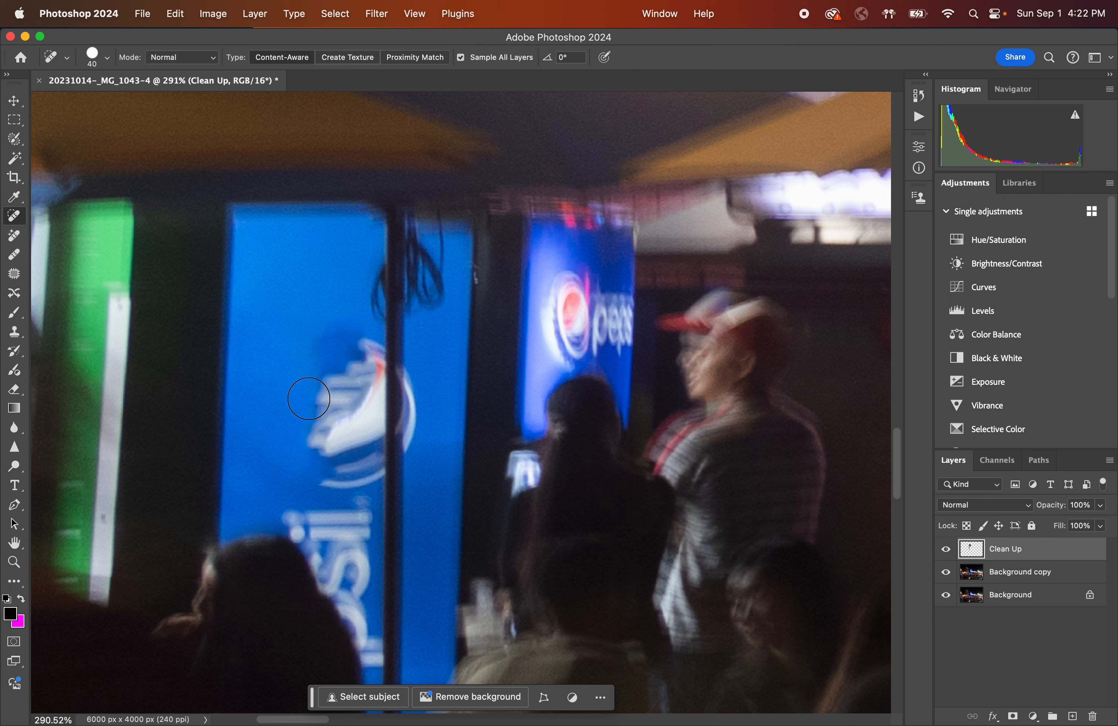
left_click_drag(307, 360, 433, 454)
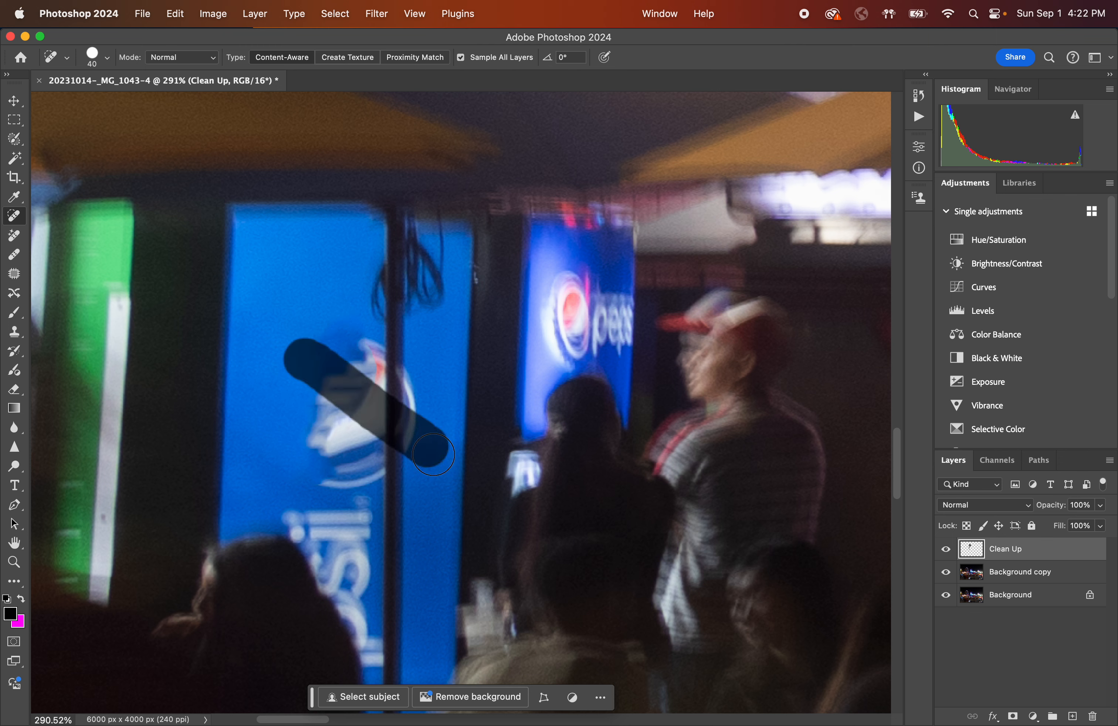
left_click_drag(351, 476, 446, 332)
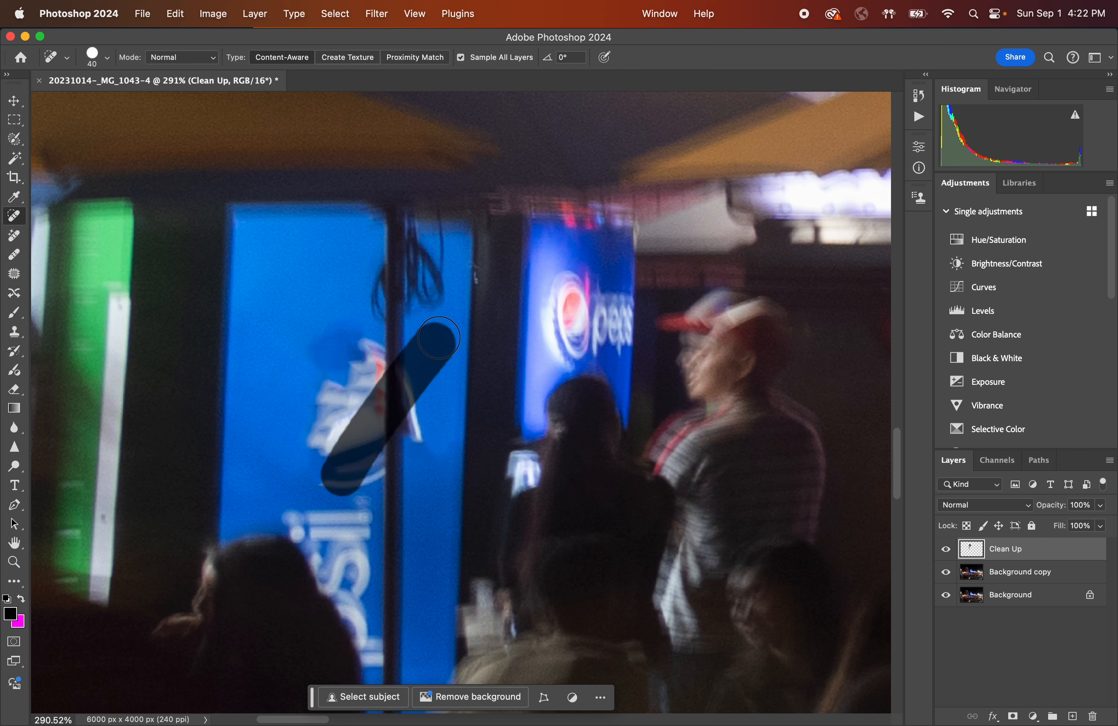
left_click_drag(441, 472, 282, 306)
left_click_drag(348, 359, 439, 435)
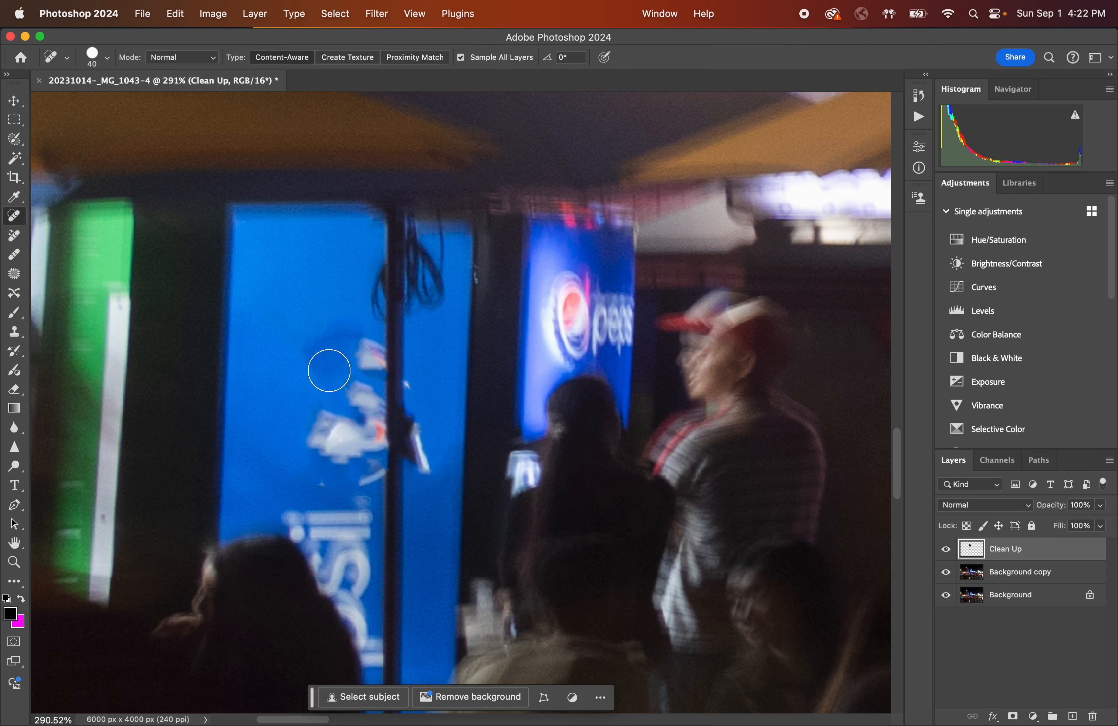
Touch up the logo remnants beside the pole with short strokes, undoing one stroke.
mouse_move(347, 364)
left_mouse_down()
mouse_move(347, 338)
mouse_move(328, 378)
mouse_move(323, 352)
mouse_move(348, 373)
mouse_move(322, 374)
mouse_move(331, 352)
left_mouse_up()
mouse_move(326, 403)
left_mouse_down()
mouse_move(316, 424)
mouse_move(333, 423)
mouse_move(331, 450)
mouse_move(317, 416)
mouse_move(349, 444)
mouse_move(303, 460)
mouse_move(346, 429)
mouse_move(306, 461)
mouse_move(322, 410)
mouse_move(342, 452)
mouse_move(294, 431)
mouse_move(338, 418)
left_mouse_up()
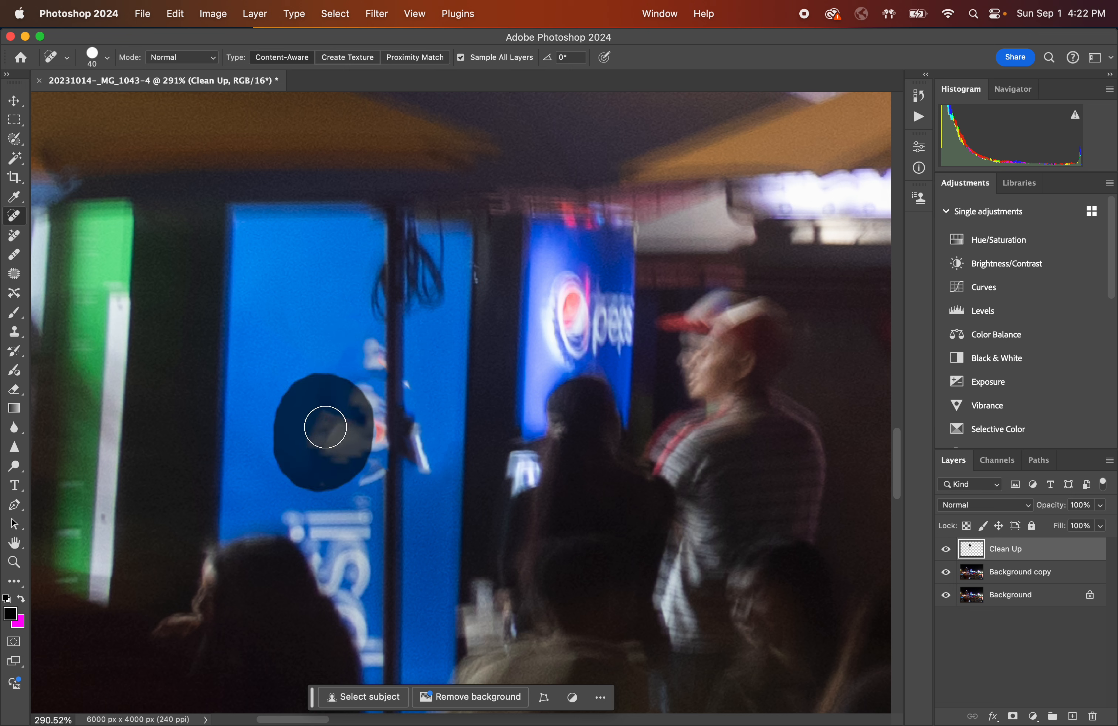
mouse_move(326, 428)
left_mouse_down()
mouse_move(365, 386)
mouse_move(359, 400)
mouse_move(364, 353)
mouse_move(364, 391)
mouse_move(375, 345)
left_mouse_up()
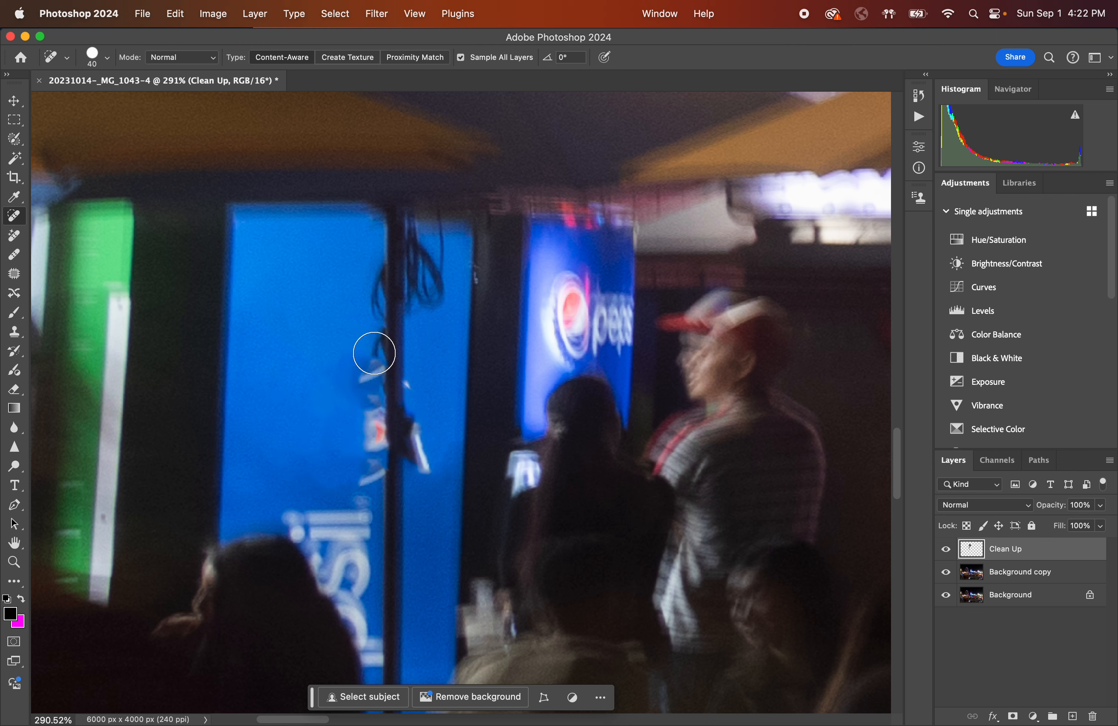
mouse_move(368, 399)
left_mouse_down()
mouse_move(367, 375)
mouse_move(368, 396)
left_mouse_up()
key("ctrl+z")
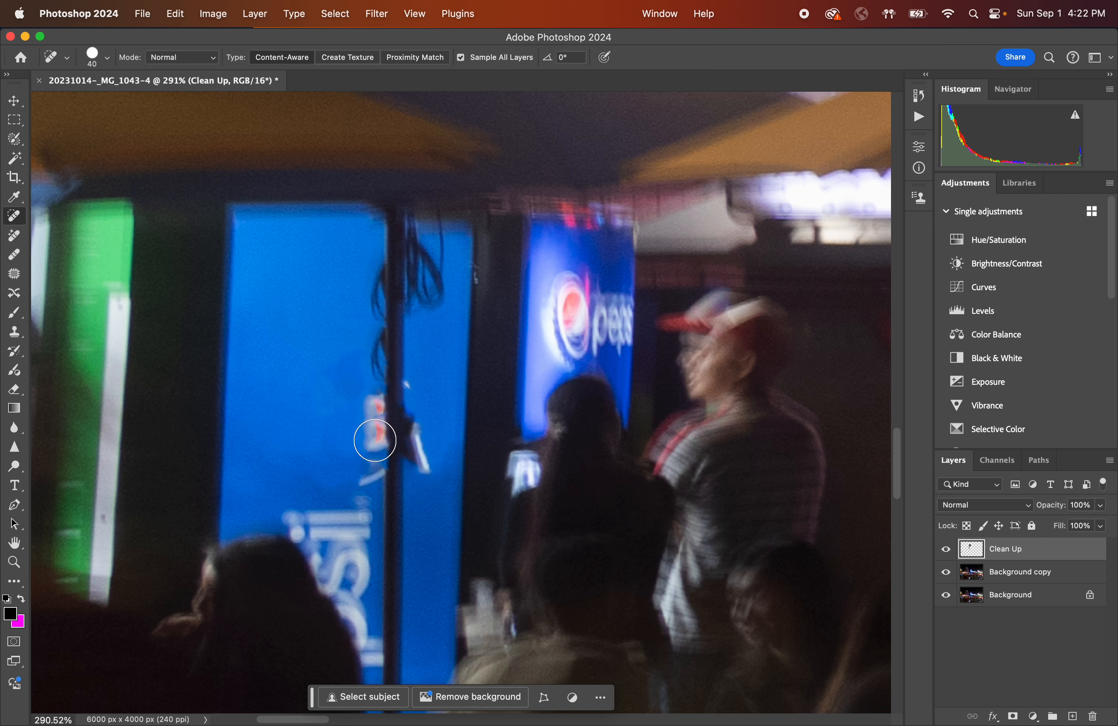
mouse_move(375, 440)
left_mouse_down()
mouse_move(374, 414)
mouse_move(374, 456)
left_mouse_up()
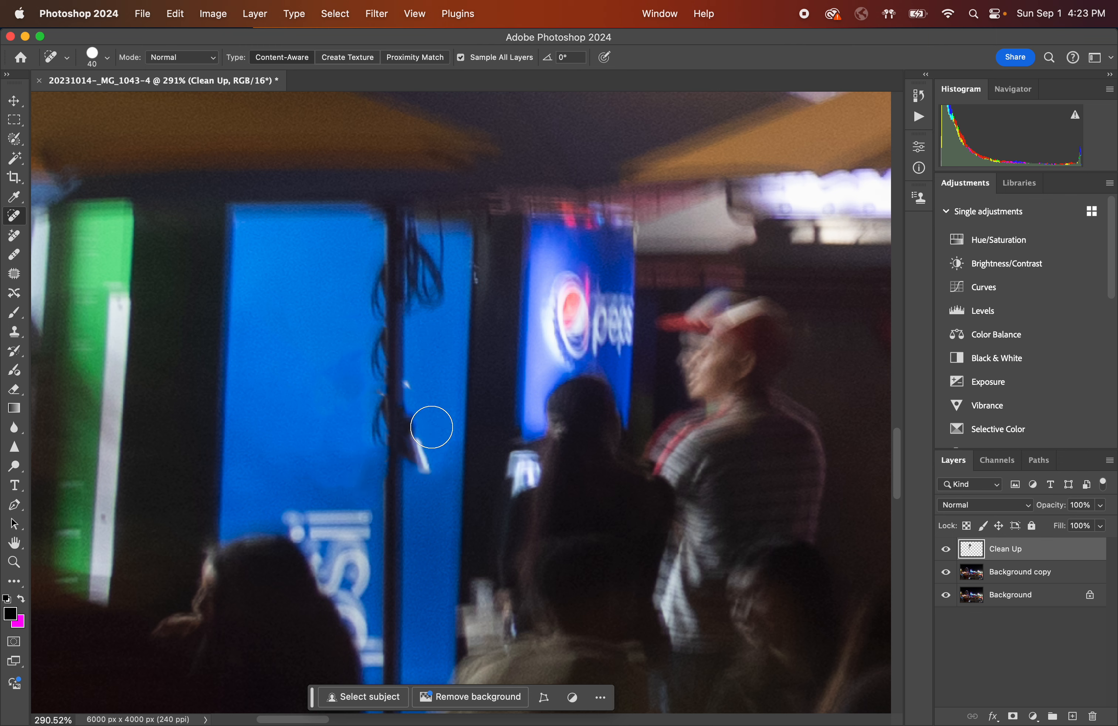
Remove the remaining white and red fragments along both sides of the pole with short strokes.
mouse_move(429, 430)
left_mouse_down()
mouse_move(427, 458)
mouse_move(420, 408)
mouse_move(421, 456)
left_mouse_up()
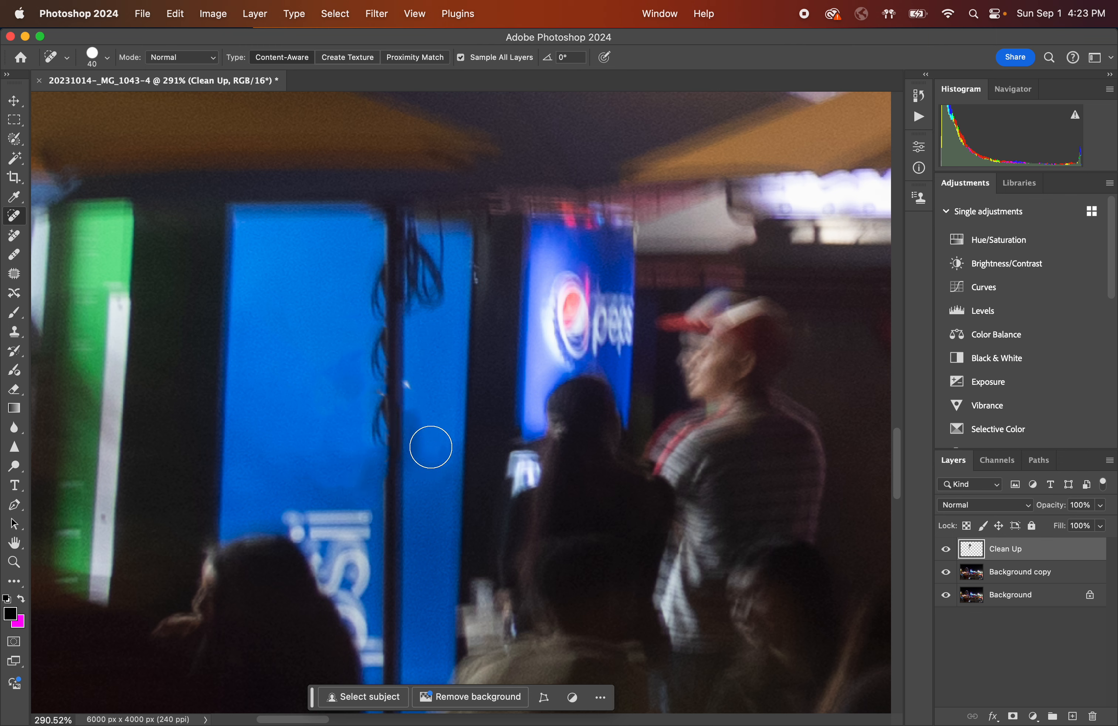
left_click_drag(374, 342, 364, 375)
left_click_drag(367, 356, 367, 357)
left_click_drag(370, 375, 370, 375)
mouse_move(335, 381)
left_mouse_down()
mouse_move(338, 396)
mouse_move(340, 356)
left_mouse_up()
left_click_drag(348, 486, 320, 466)
Enlarge the brush to 80 px and remove the dangling cord strands along the pole's left side.
key("bracketright")
key("bracketright")
key("bracketright")
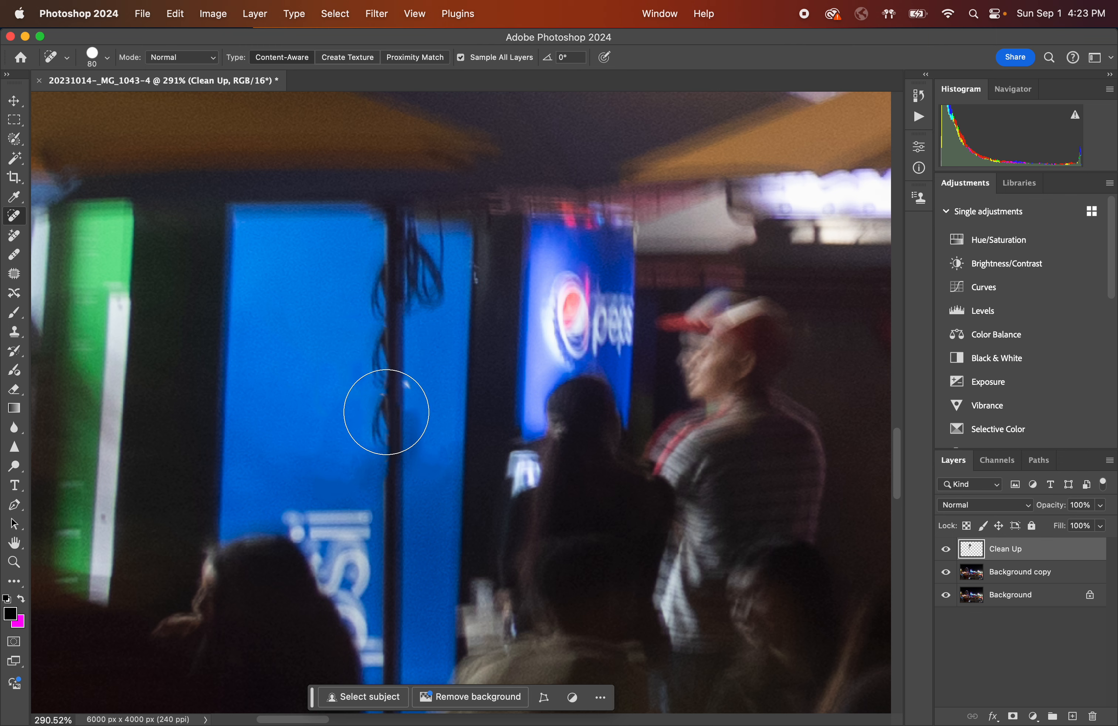
left_click_drag(390, 411, 388, 423)
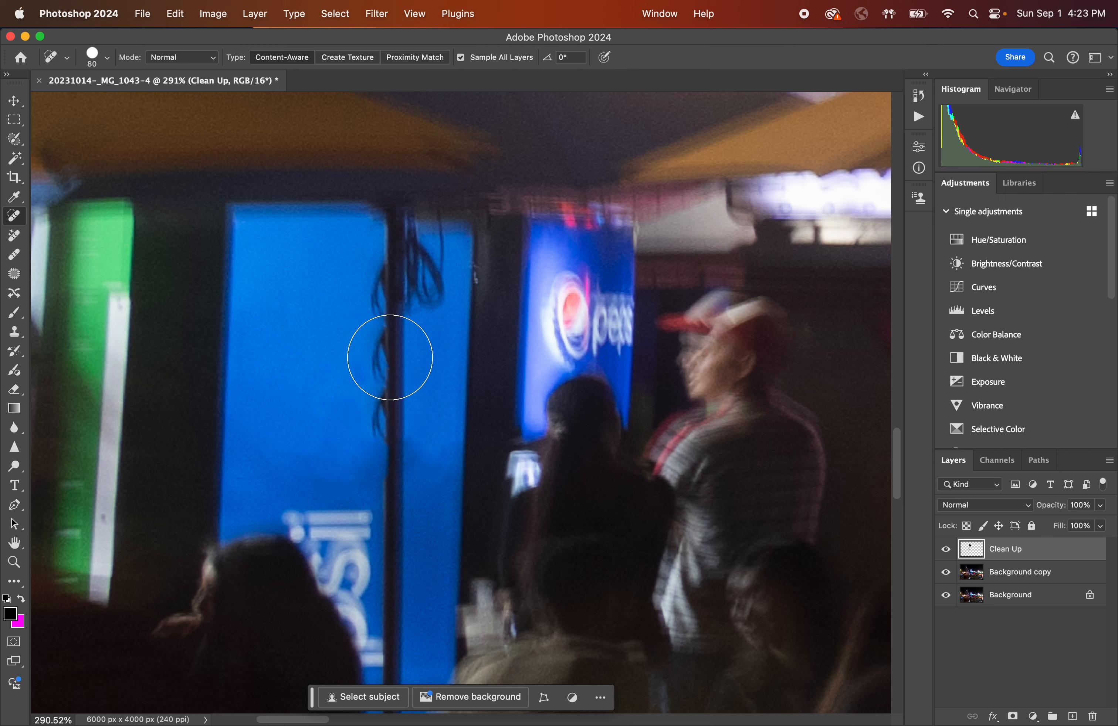
left_click_drag(387, 355, 389, 357)
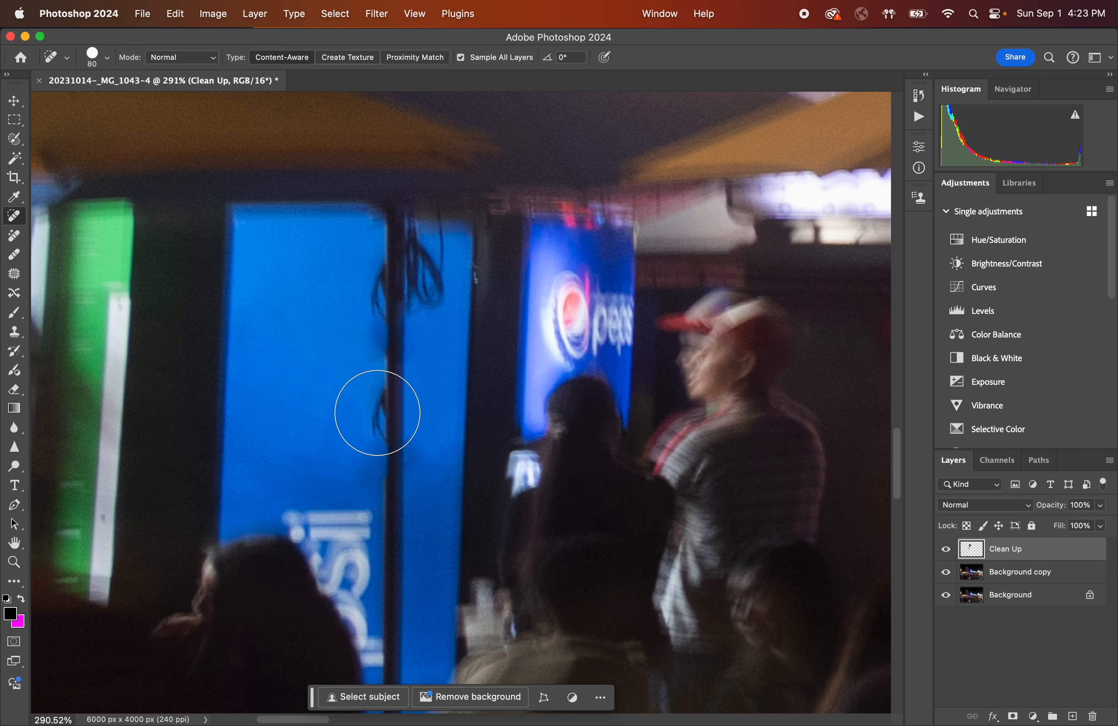
left_click_drag(385, 412, 385, 411)
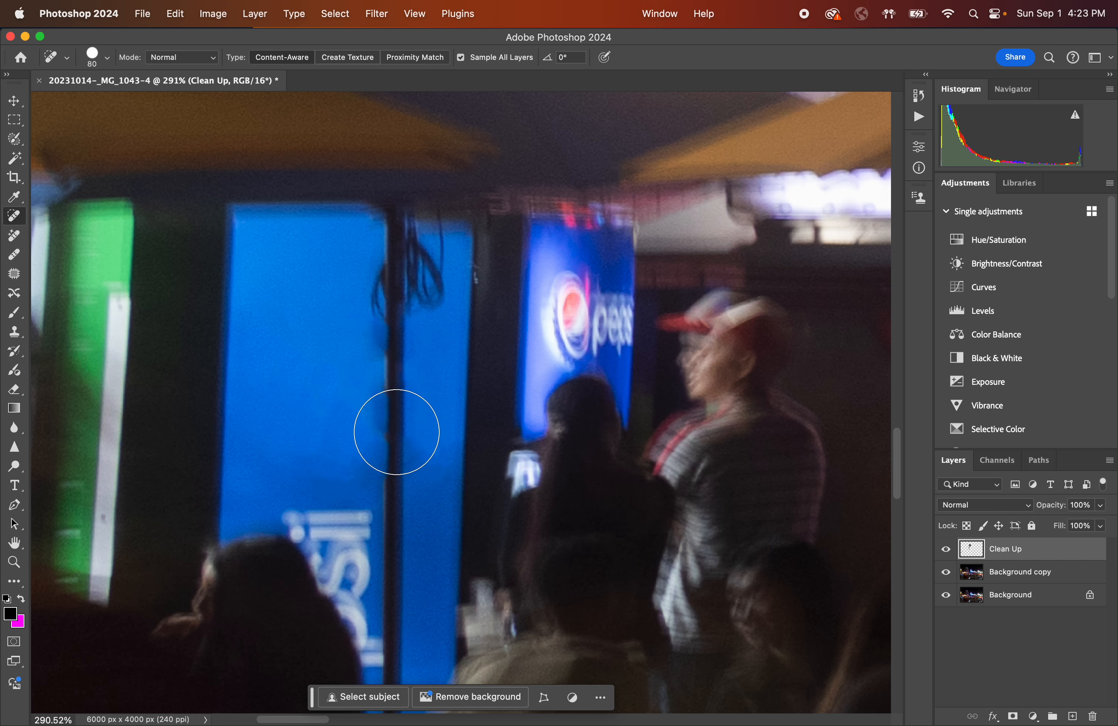
Reduce the brush to 25 px and clean up the pole's left edge with short strokes and a click.
scroll(367, 420, "up", 2)
scroll(367, 421, "up", 3)
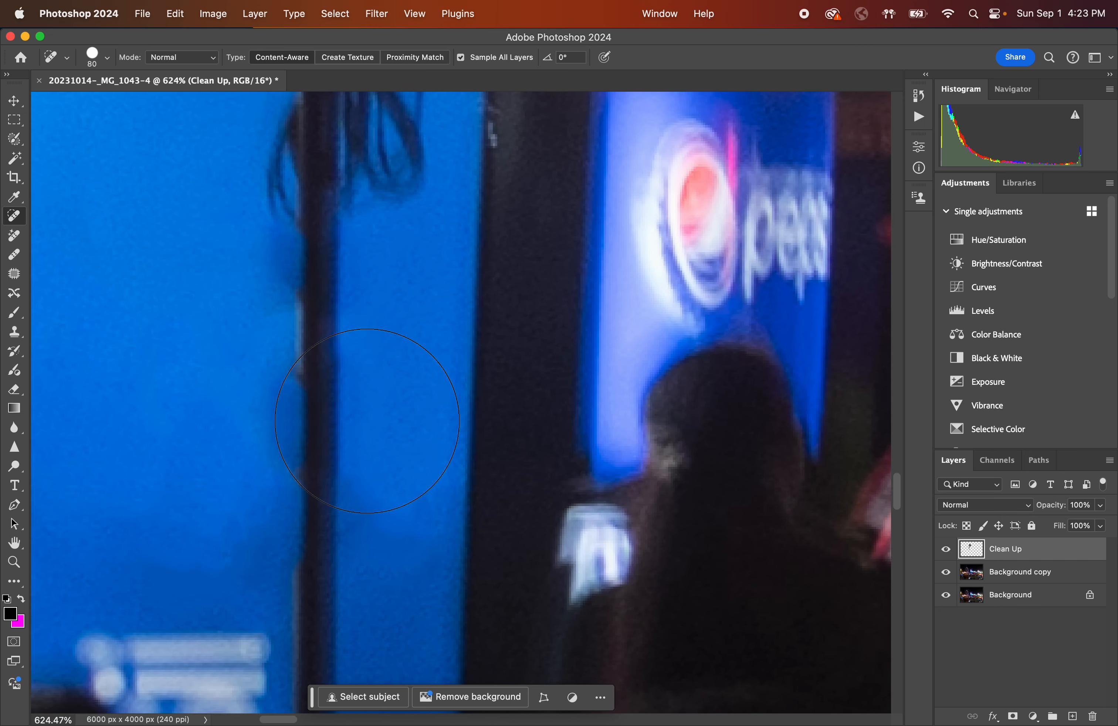
key("bracketleft")
key("bracketleft")
key("bracketleft")
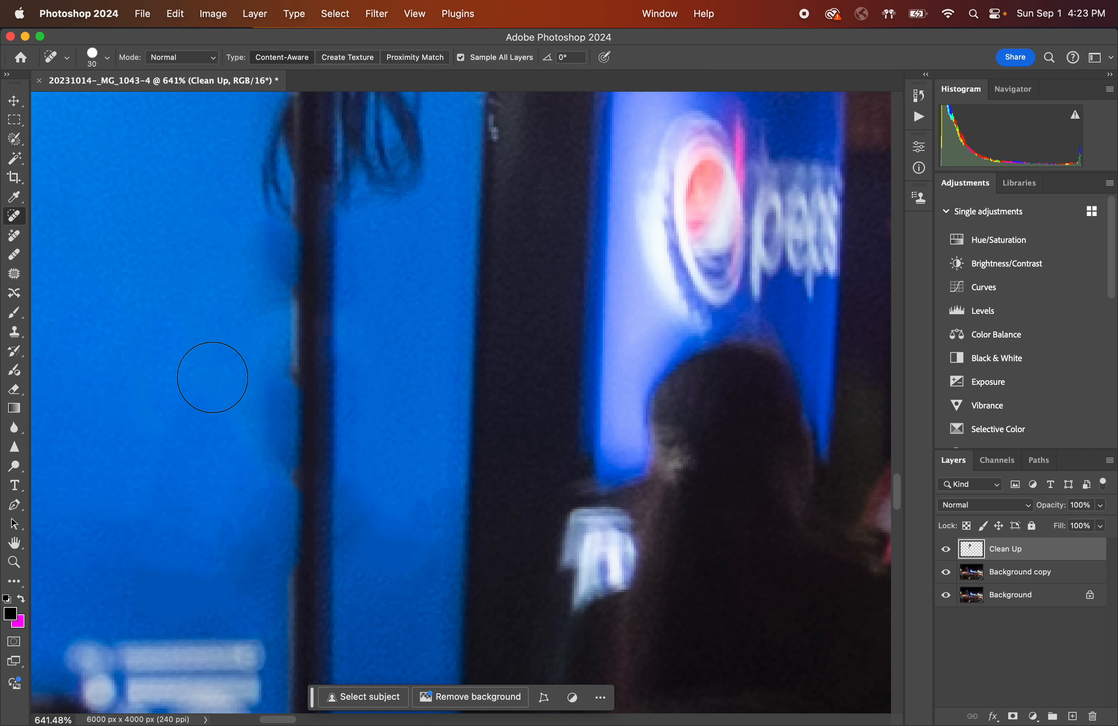
mouse_move(258, 359)
left_mouse_down()
mouse_move(261, 386)
mouse_move(271, 354)
mouse_move(263, 437)
mouse_move(263, 396)
mouse_move(268, 434)
mouse_move(276, 388)
mouse_move(270, 491)
left_mouse_up()
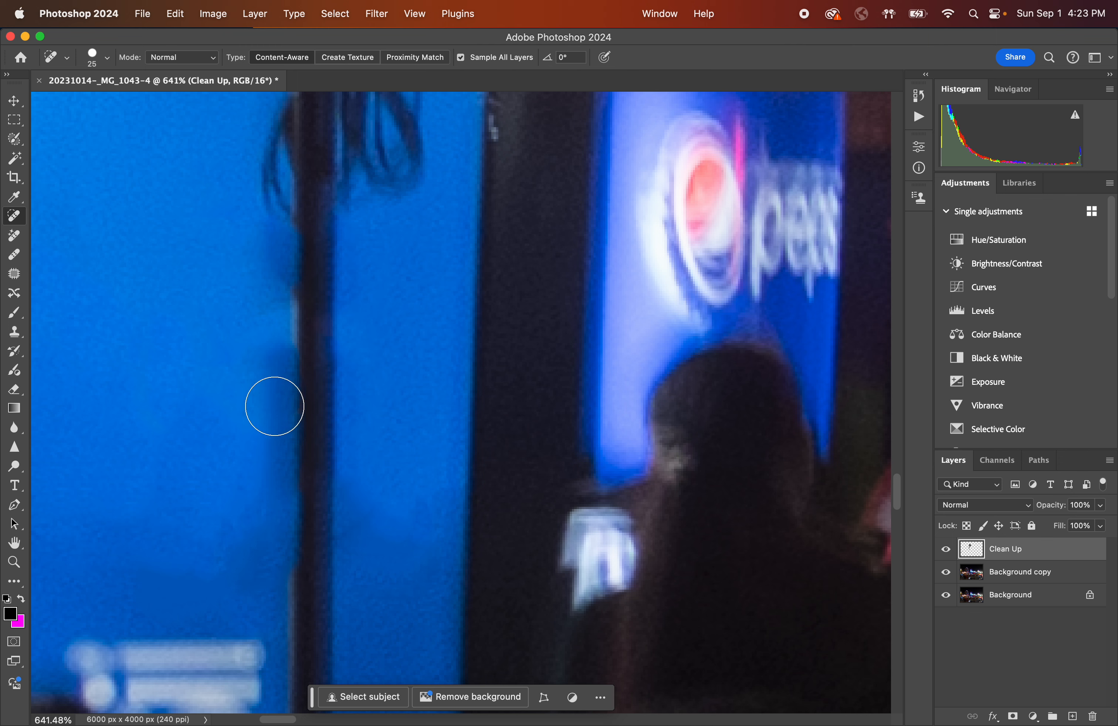
left_click_drag(277, 295, 274, 330)
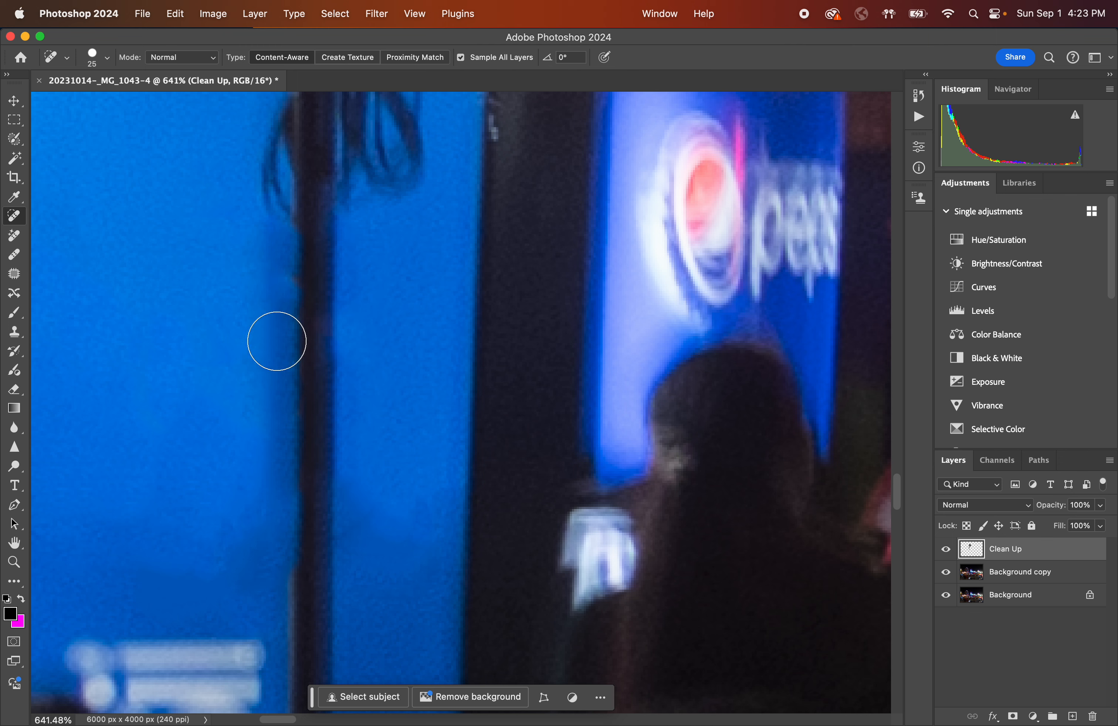
left_click(274, 269)
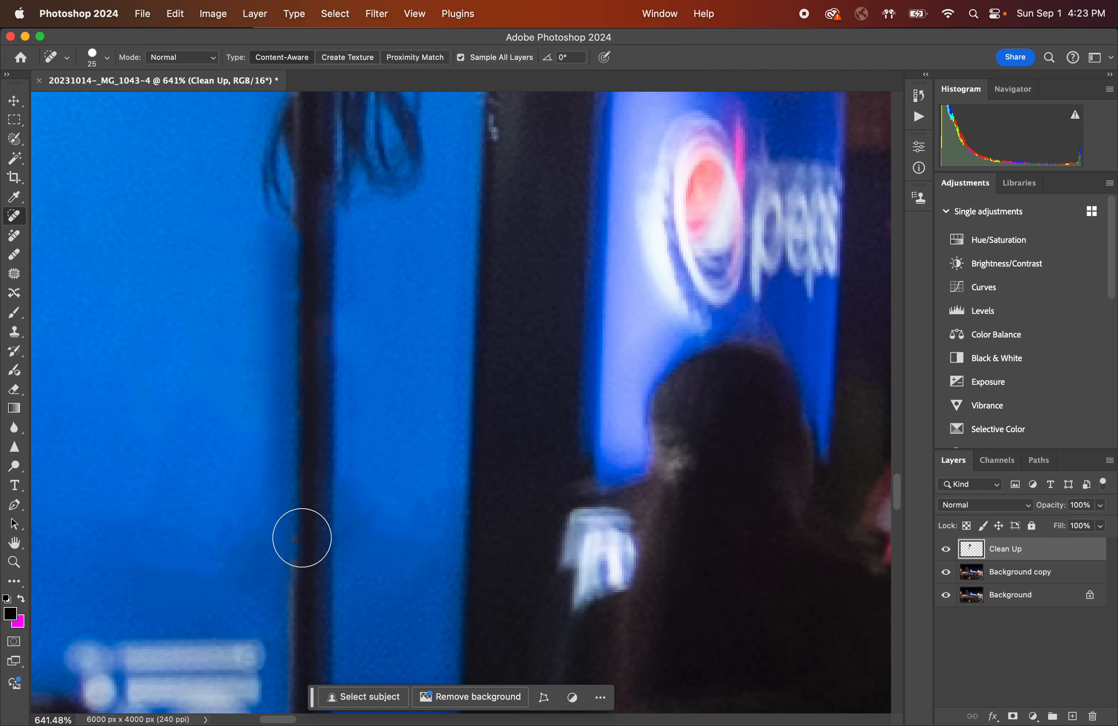
Paint out the blurred "psi" lettering on the vending machine beside the seated person's head.
scroll(415, 415, "down", 10)
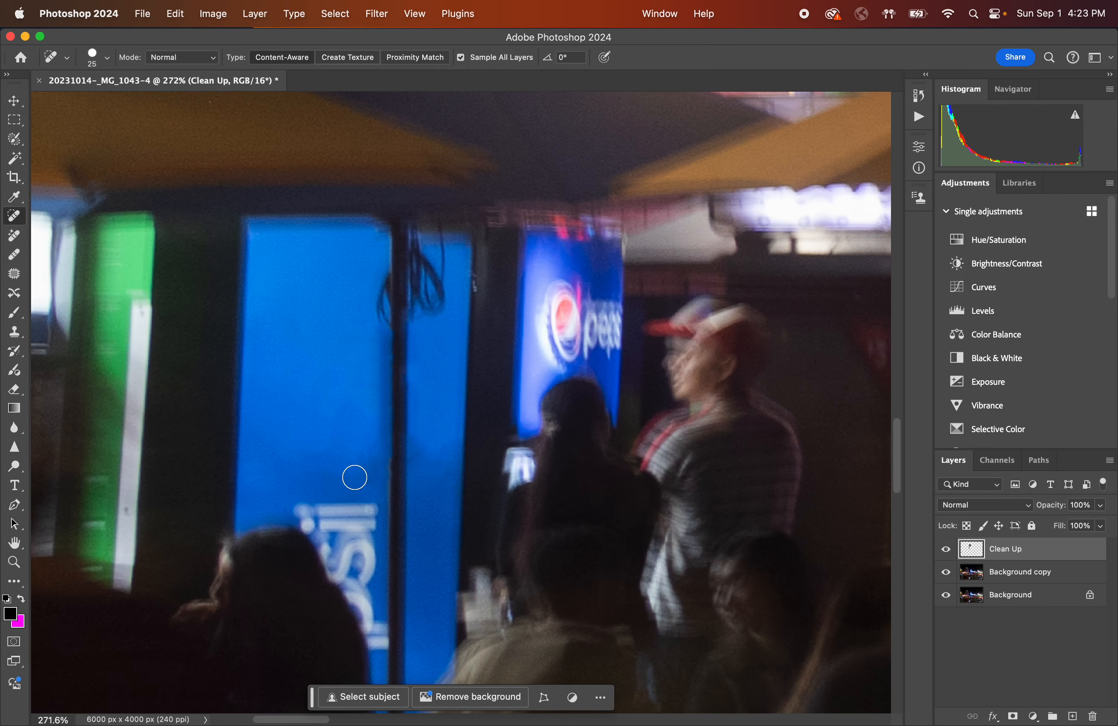
scroll(349, 471, "up", 8)
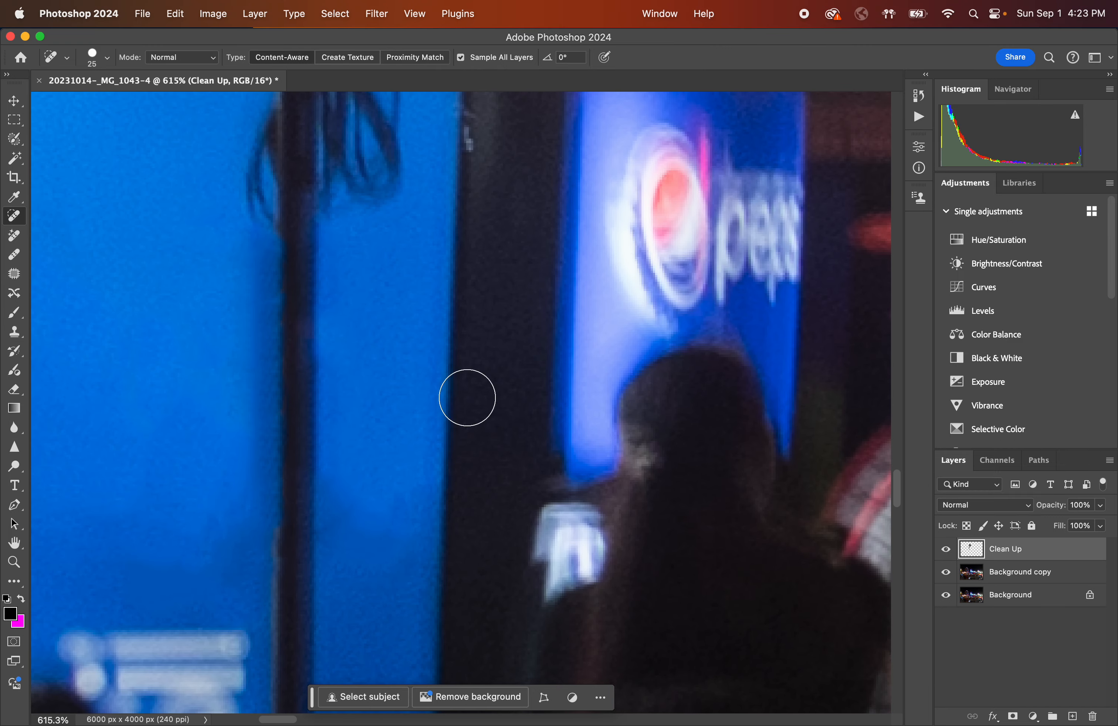
scroll(647, 195, "down", 10)
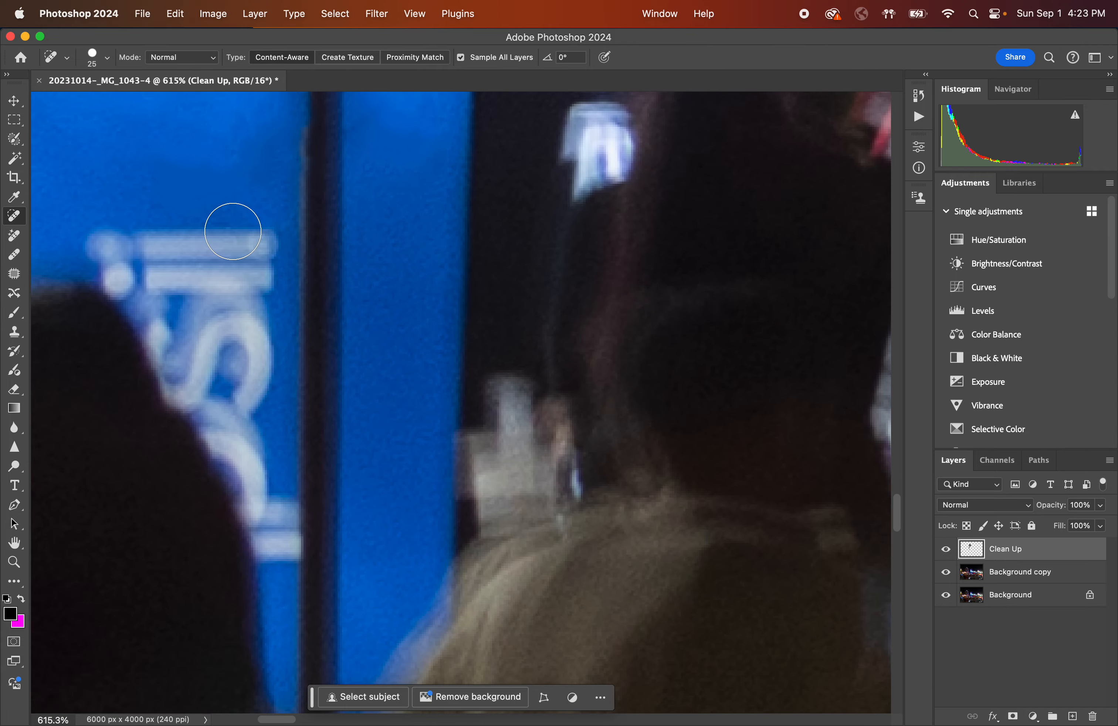
mouse_move(233, 231)
left_mouse_down()
mouse_move(215, 249)
mouse_move(246, 253)
mouse_move(212, 314)
mouse_move(221, 254)
mouse_move(242, 252)
mouse_move(167, 257)
mouse_move(120, 237)
mouse_move(154, 257)
mouse_move(106, 228)
mouse_move(168, 288)
mouse_move(167, 243)
mouse_move(126, 236)
mouse_move(136, 286)
mouse_move(127, 278)
mouse_move(198, 337)
mouse_move(197, 350)
mouse_move(199, 251)
mouse_move(253, 276)
mouse_move(234, 286)
mouse_move(230, 313)
mouse_move(261, 332)
mouse_move(231, 385)
mouse_move(233, 323)
mouse_move(227, 384)
mouse_move(175, 334)
mouse_move(176, 240)
mouse_move(219, 252)
mouse_move(221, 333)
mouse_move(202, 354)
mouse_move(153, 316)
mouse_move(182, 350)
left_mouse_up()
mouse_move(178, 282)
left_mouse_down()
mouse_move(189, 348)
mouse_move(147, 286)
mouse_move(177, 356)
left_mouse_up()
mouse_move(179, 304)
left_mouse_down()
mouse_move(187, 357)
mouse_move(163, 323)
mouse_move(207, 360)
left_mouse_up()
mouse_move(164, 299)
left_mouse_down()
mouse_move(155, 279)
mouse_move(164, 312)
mouse_move(136, 269)
left_mouse_up()
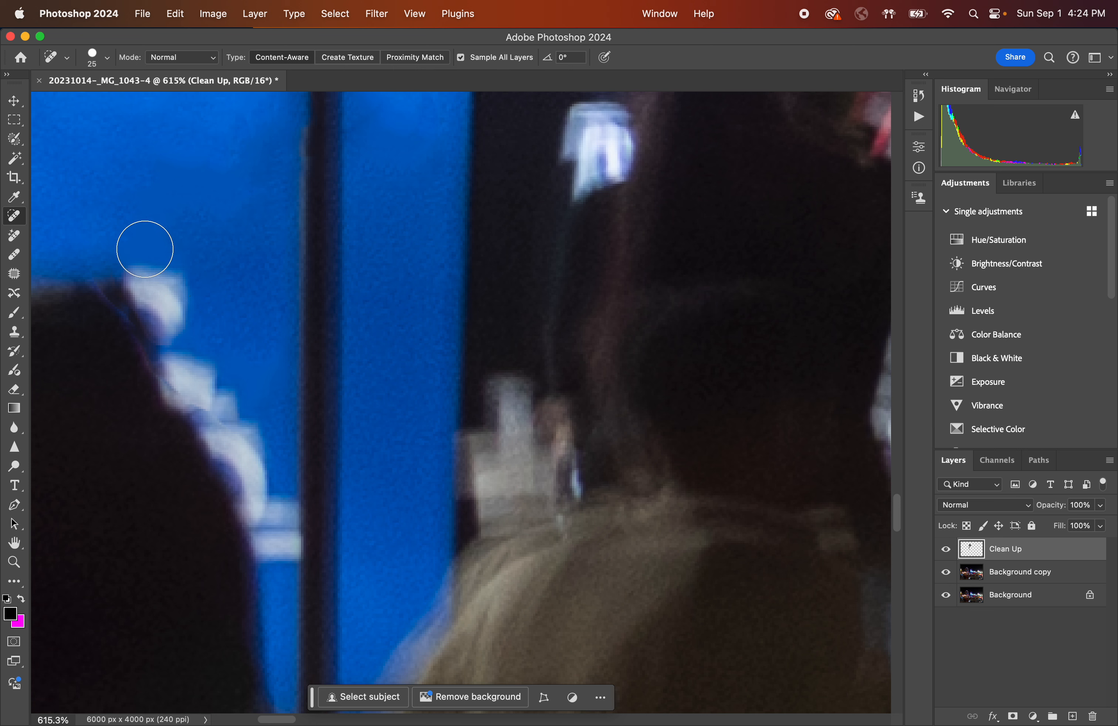
mouse_move(159, 267)
left_mouse_down()
mouse_move(159, 311)
mouse_move(181, 281)
mouse_move(160, 304)
mouse_move(146, 255)
mouse_move(181, 287)
mouse_move(161, 248)
left_mouse_up()
mouse_move(217, 353)
left_mouse_down()
mouse_move(175, 369)
mouse_move(182, 390)
mouse_move(212, 387)
mouse_move(200, 398)
mouse_move(235, 419)
left_mouse_up()
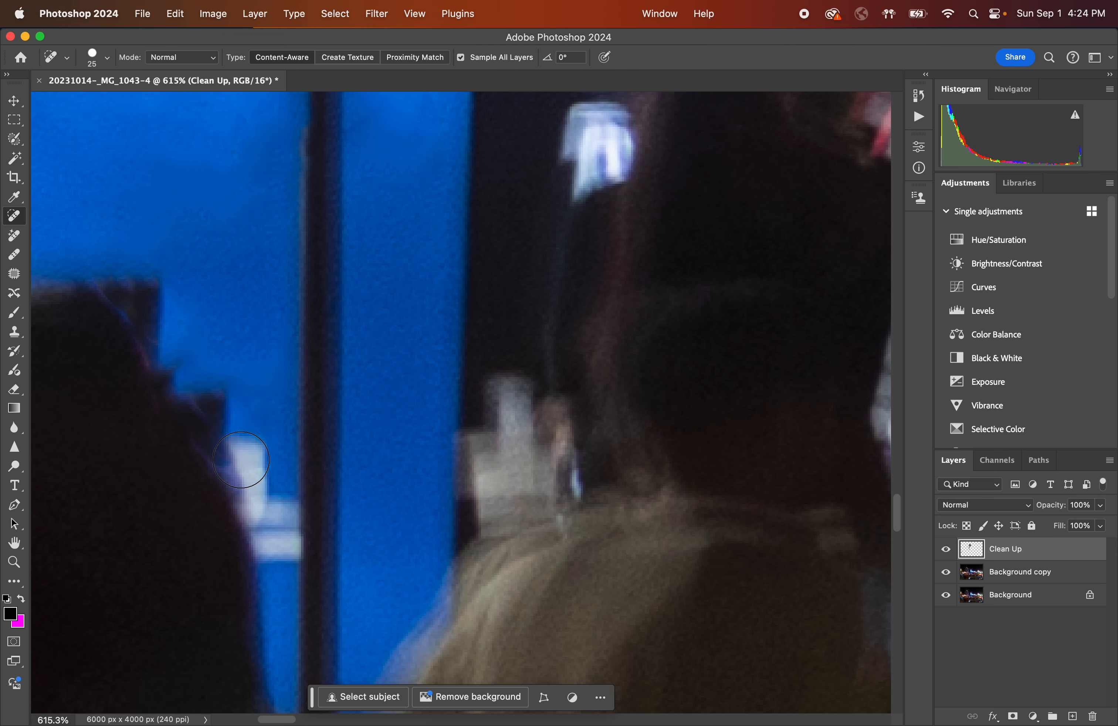
Touch up the leftover white lettering fragments along the edge of the person's head silhouette.
scroll(245, 461, "down", 3)
mouse_move(245, 375)
left_mouse_down()
mouse_move(232, 369)
mouse_move(247, 444)
mouse_move(245, 333)
left_mouse_up()
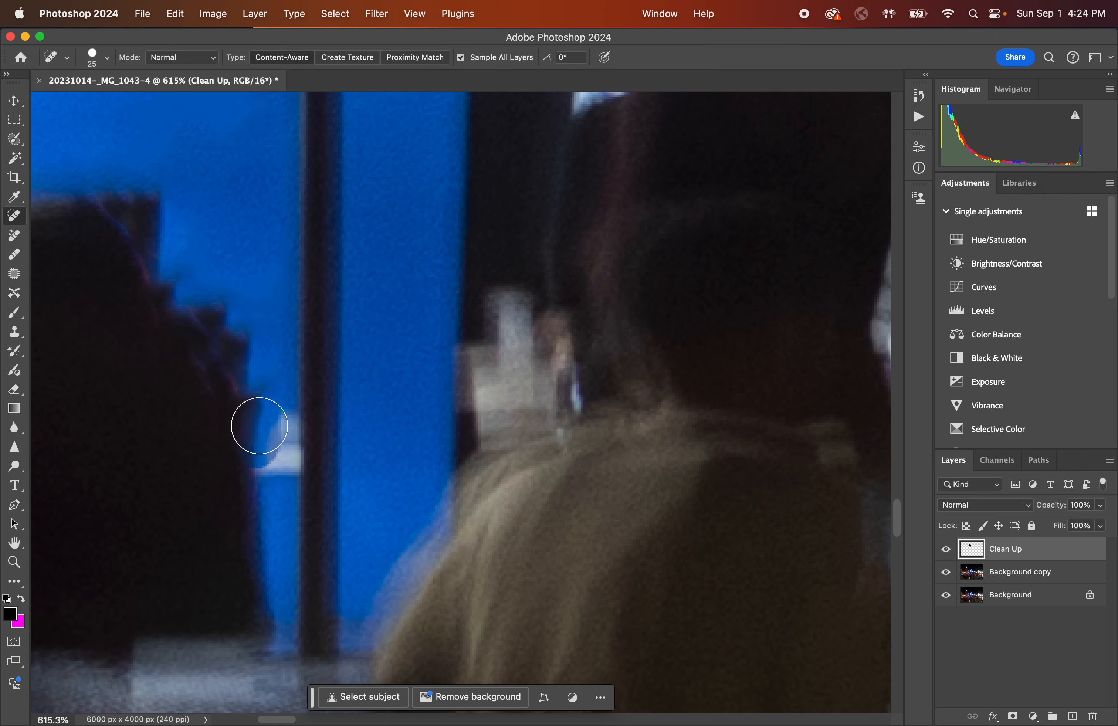
mouse_move(260, 425)
left_mouse_down()
mouse_move(277, 424)
mouse_move(273, 457)
left_mouse_up()
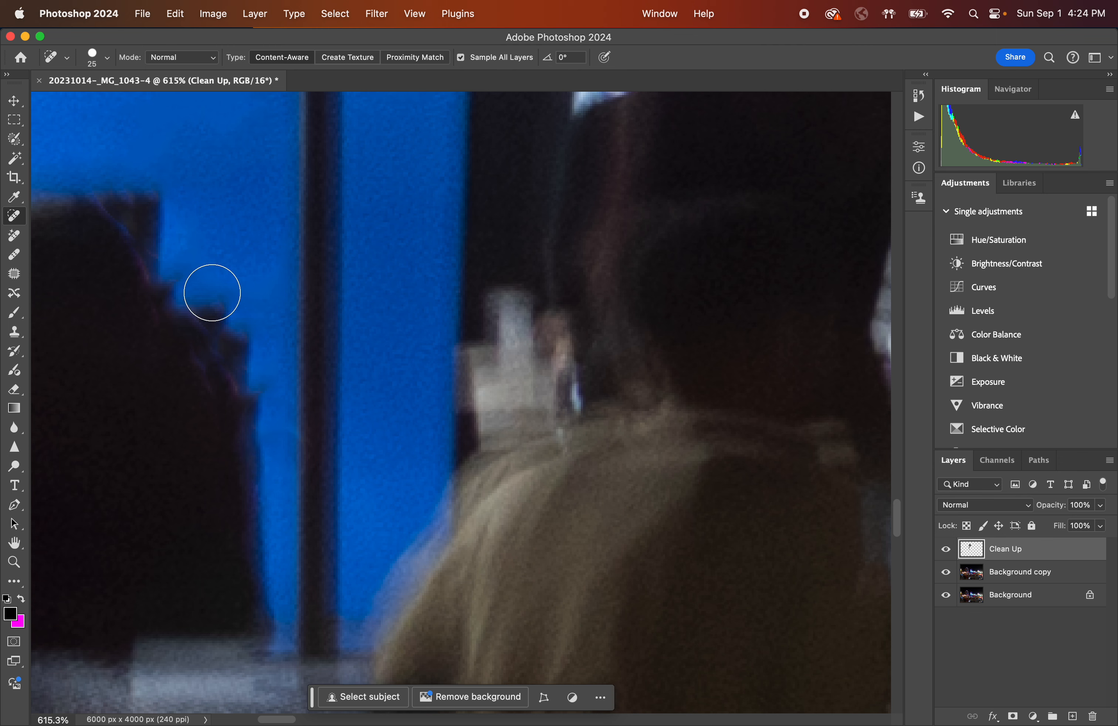
left_click_drag(212, 292, 259, 406)
mouse_move(239, 324)
left_mouse_down()
mouse_move(219, 285)
mouse_move(248, 338)
mouse_move(190, 263)
mouse_move(240, 329)
mouse_move(207, 290)
left_mouse_up()
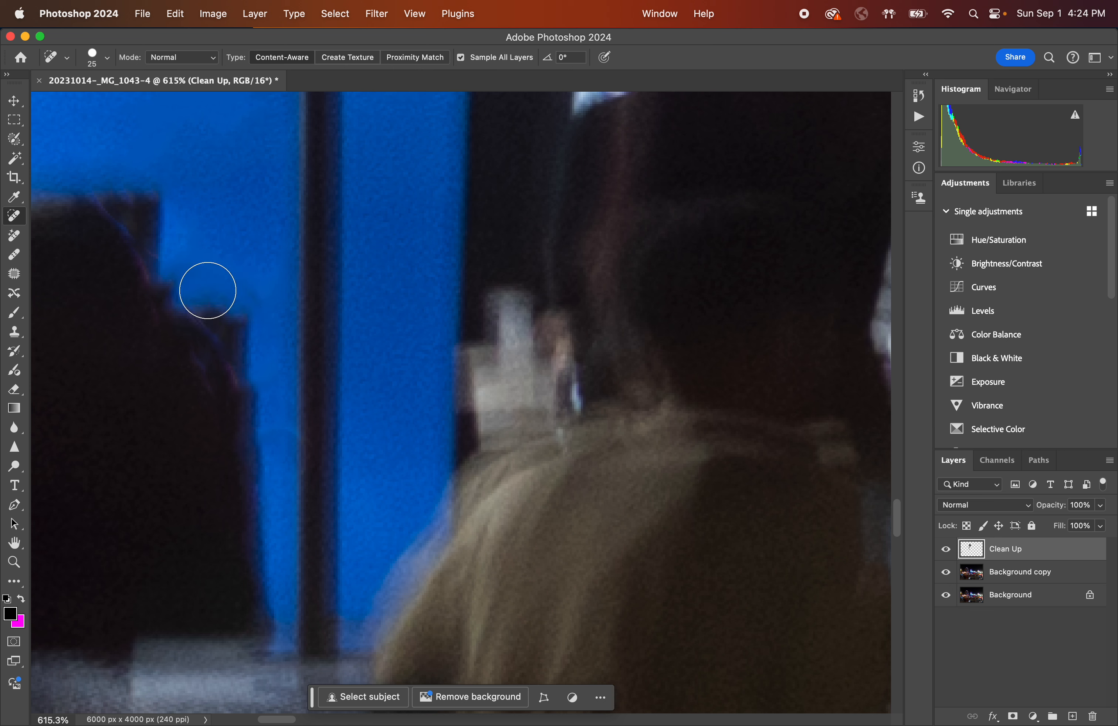
Enlarge the brush to 35 px and smooth the seated person's head silhouette against the blue panel with strokes and clicks.
mouse_move(142, 187)
left_mouse_down()
mouse_move(133, 181)
mouse_move(175, 282)
mouse_move(222, 309)
left_mouse_up()
key("bracketright")
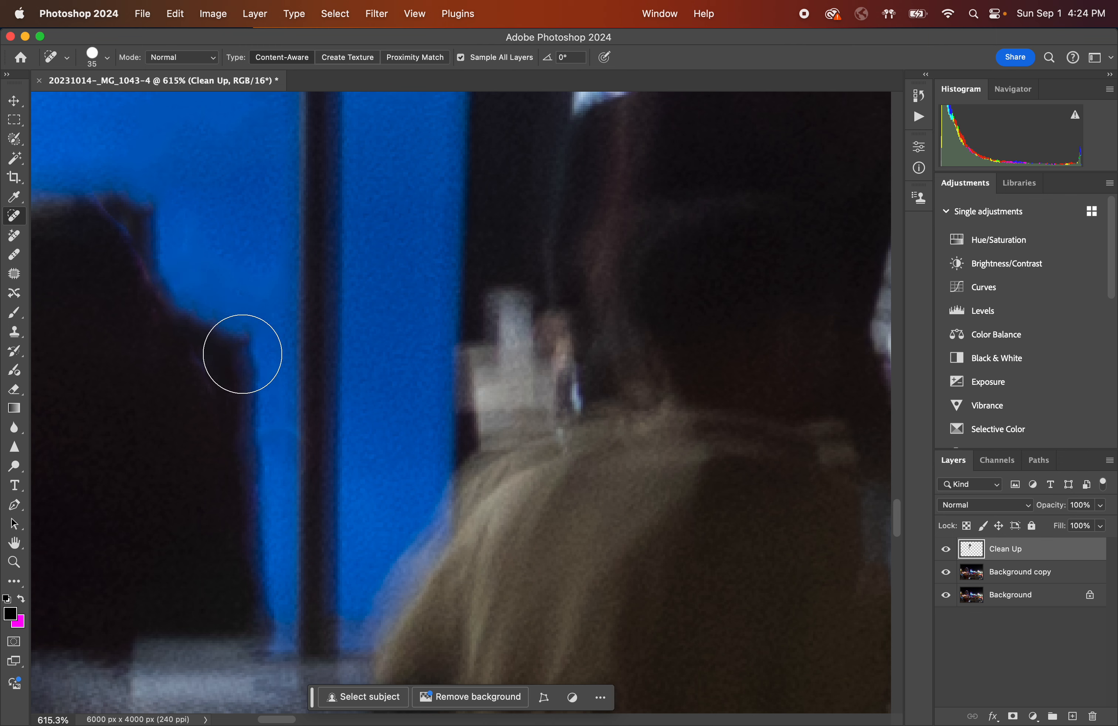
left_click_drag(116, 181, 149, 224)
left_click(122, 201)
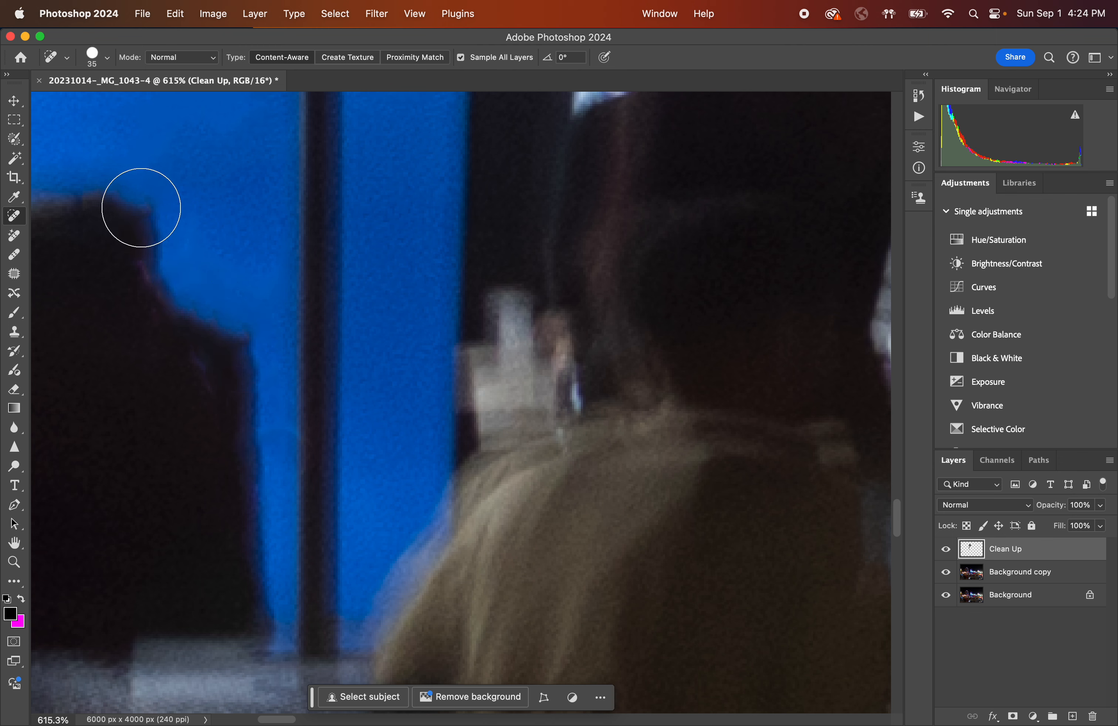
left_click(142, 206)
left_click_drag(243, 337, 262, 350)
Reduce the brush to 10 px and spot out the small dark bump above the head.
key("bracketleft")
key("bracketleft")
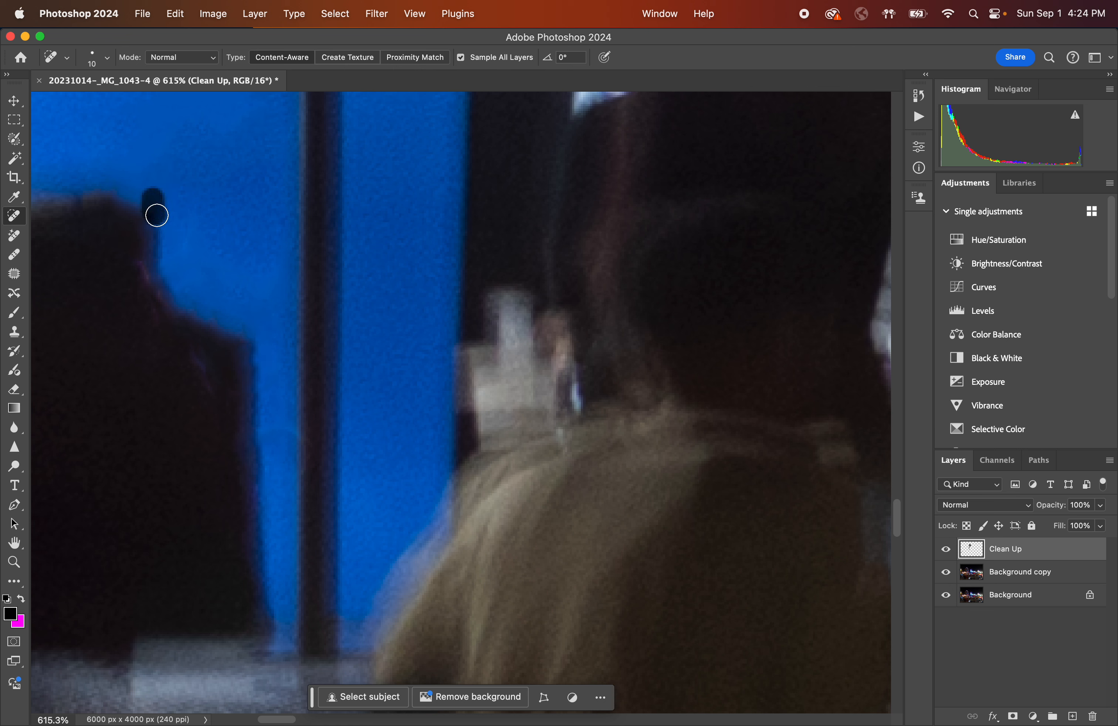
left_click_drag(156, 215, 156, 215)
Compare the image with the Clean Up layer hidden and shown at several zoom levels.
scroll(210, 228, "down", 5)
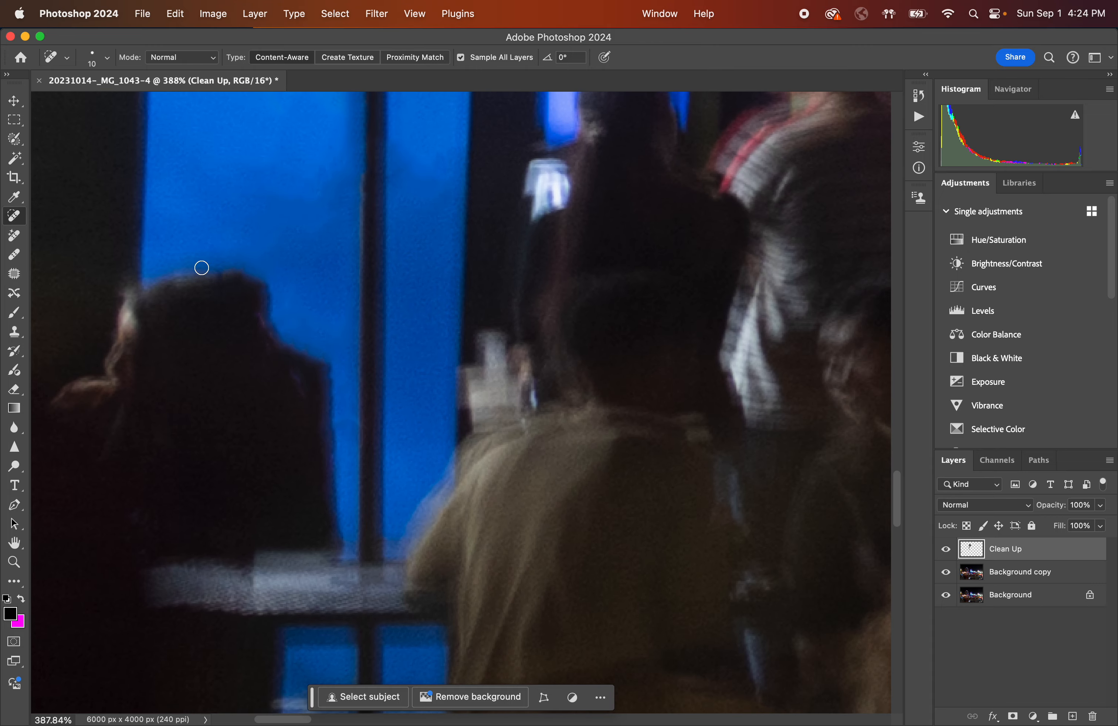
scroll(201, 267, "down", 3)
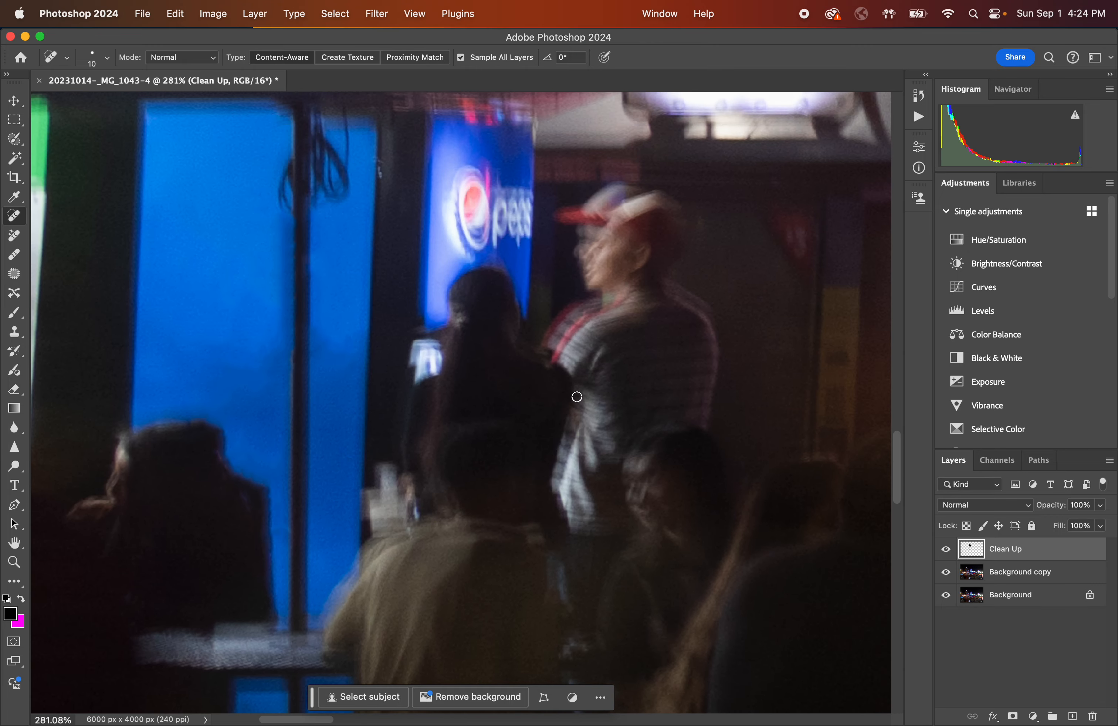
scroll(318, 398, "down", 4)
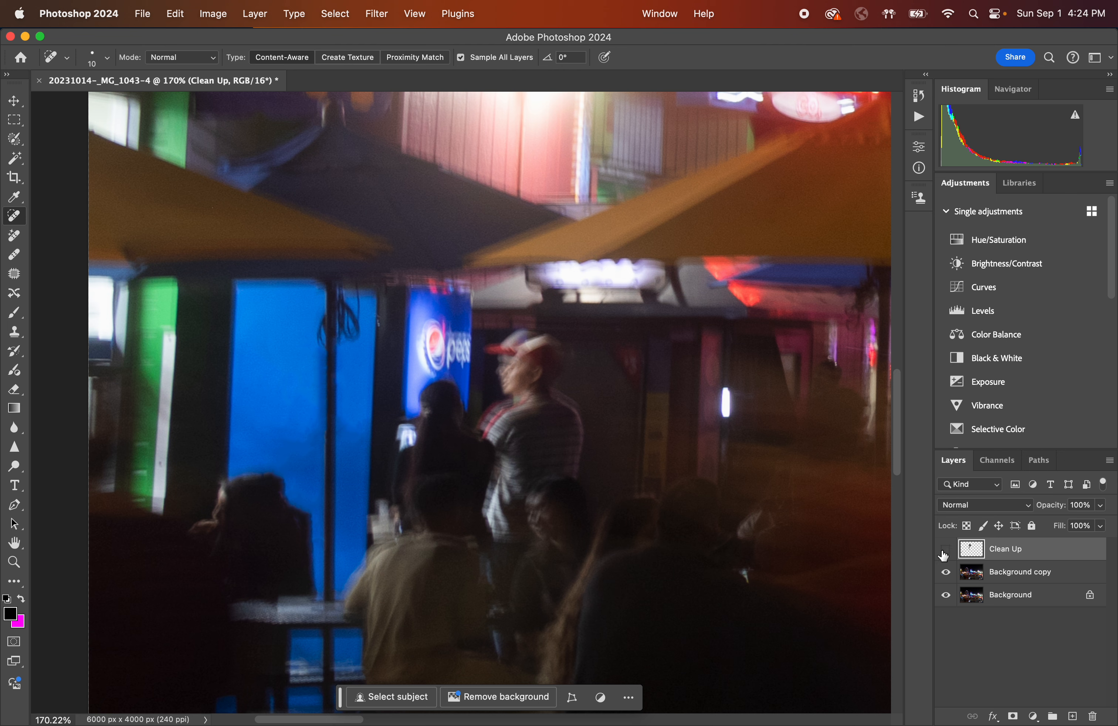
left_click(945, 551)
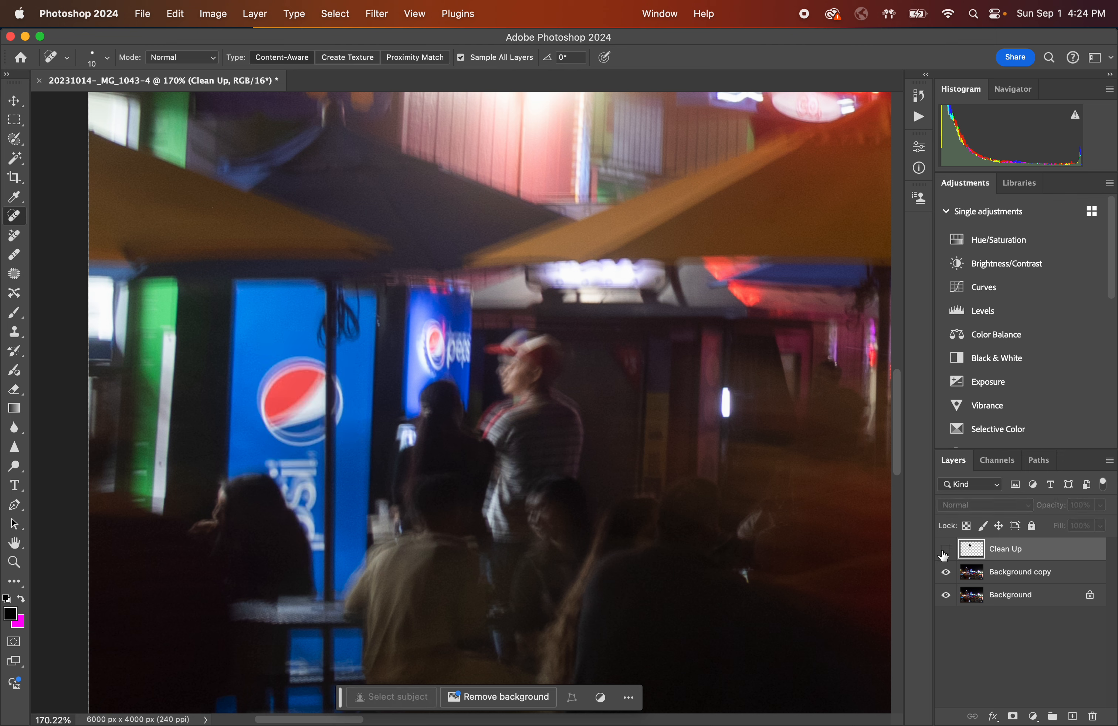
left_click(945, 551)
left_click(945, 550)
left_click(944, 552)
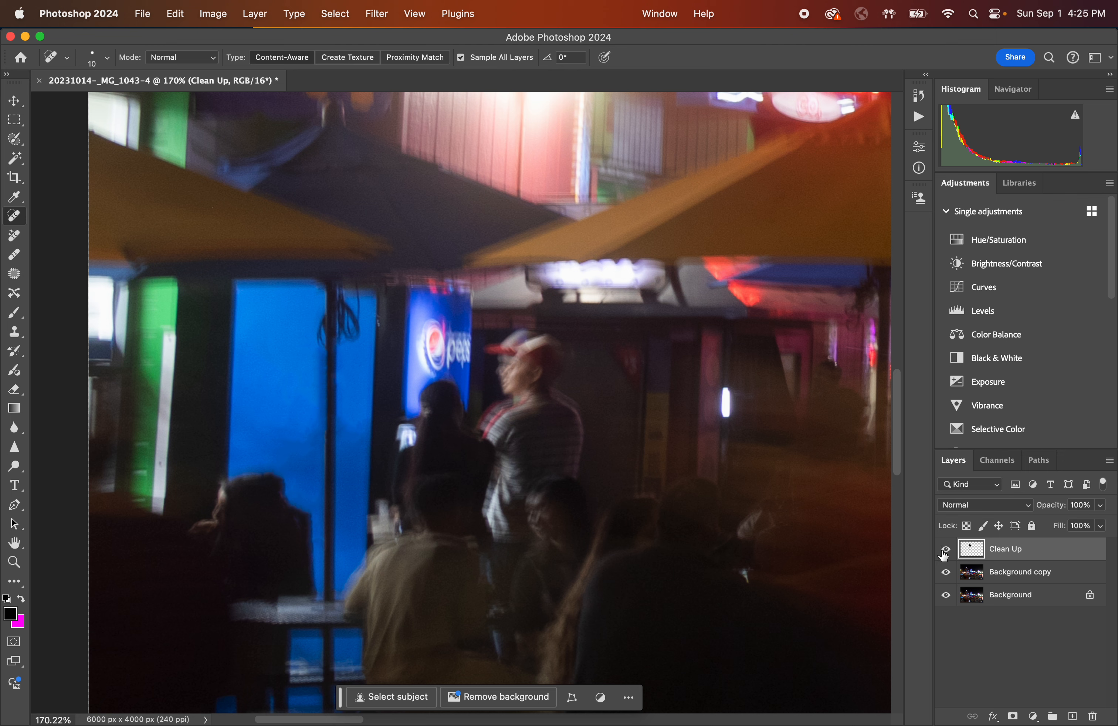
left_click(945, 552)
left_click(944, 552)
left_click(945, 551)
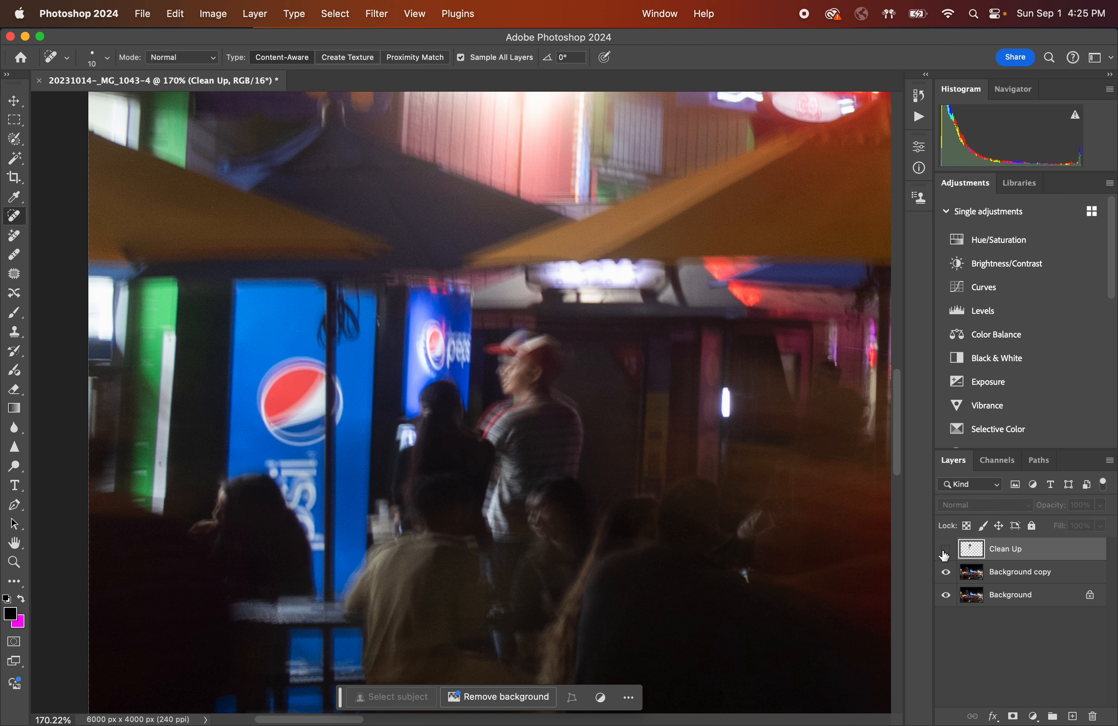
left_click(945, 551)
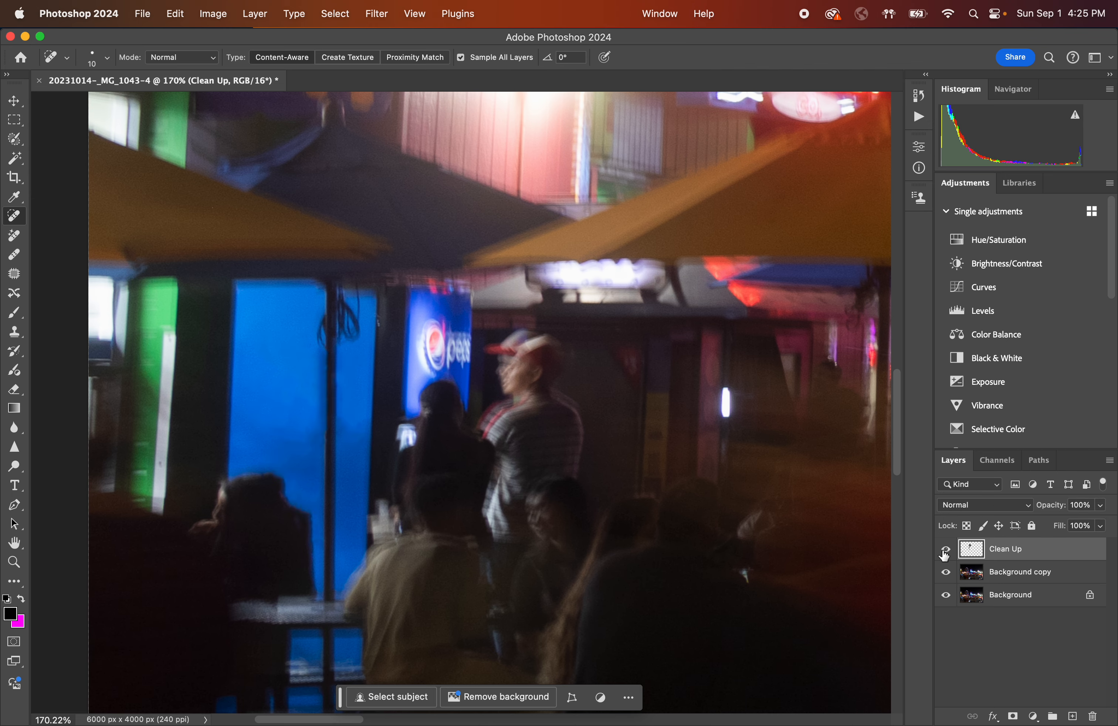
left_click(945, 553)
left_click(944, 553)
scroll(289, 513, "up", 5)
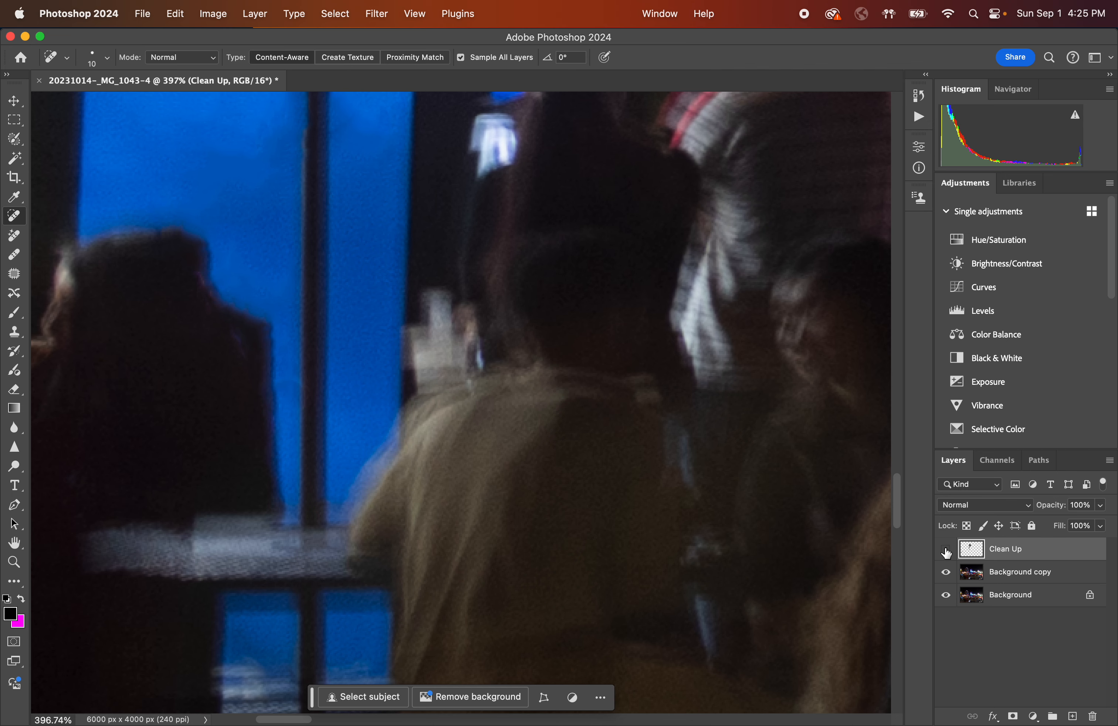
left_click(945, 551)
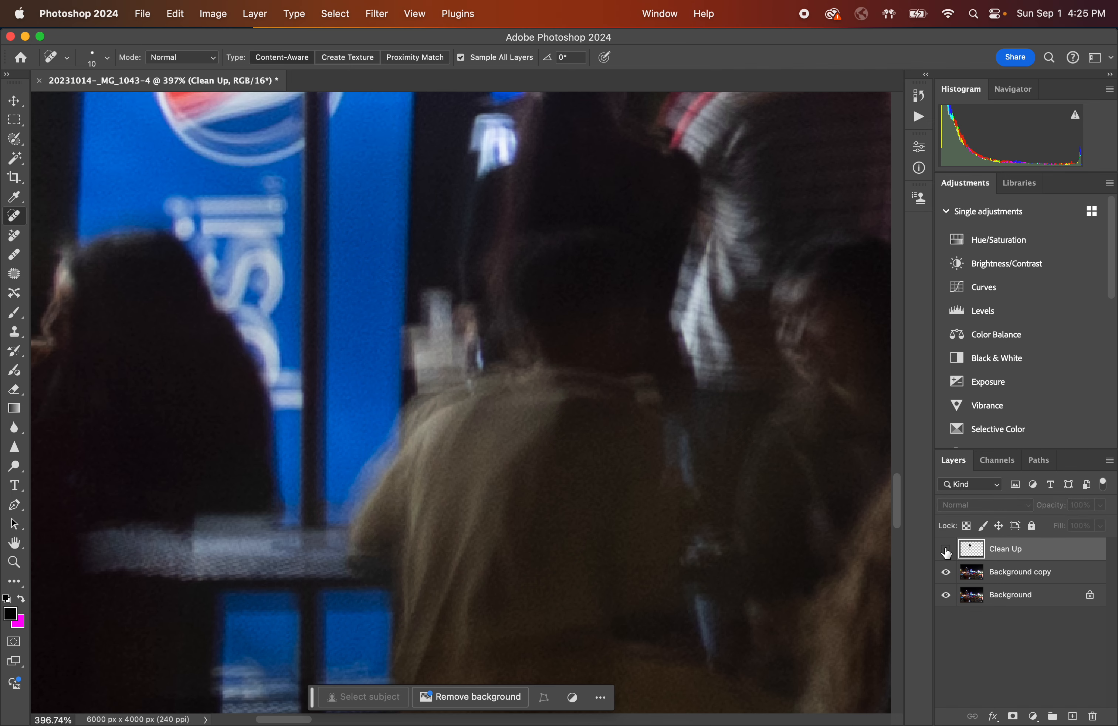
left_click(946, 551)
Set the brush to 20 px and paint along the head's right edge against the blue panel.
scroll(203, 342, "up", 5)
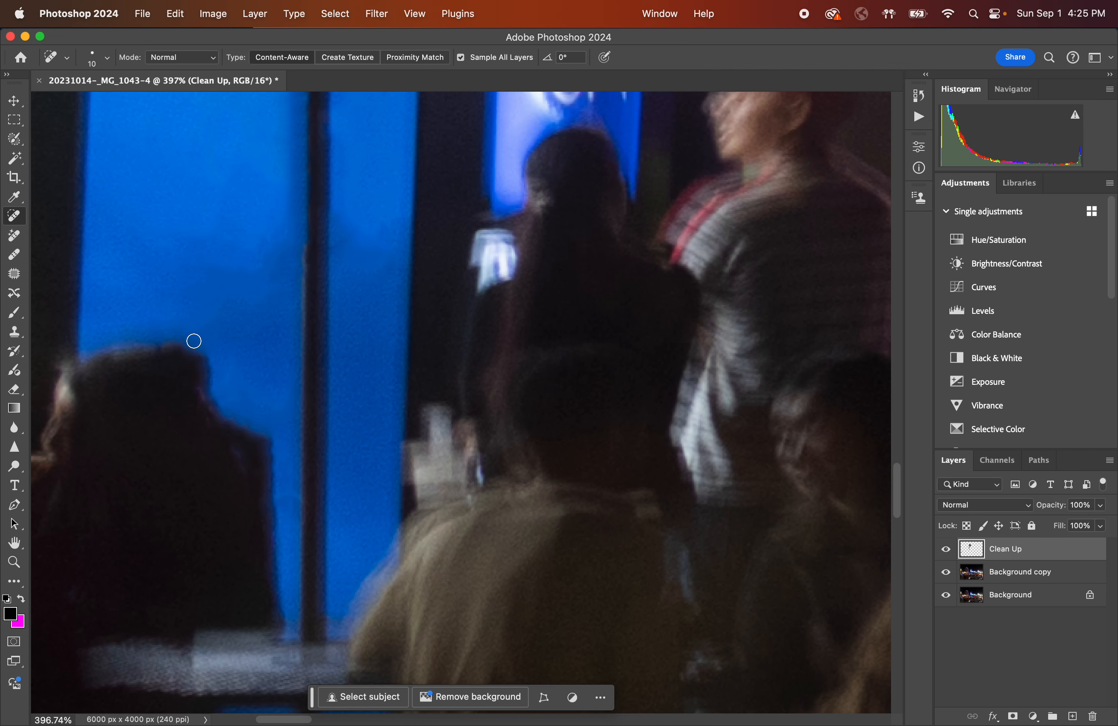
scroll(194, 340, "up", 5)
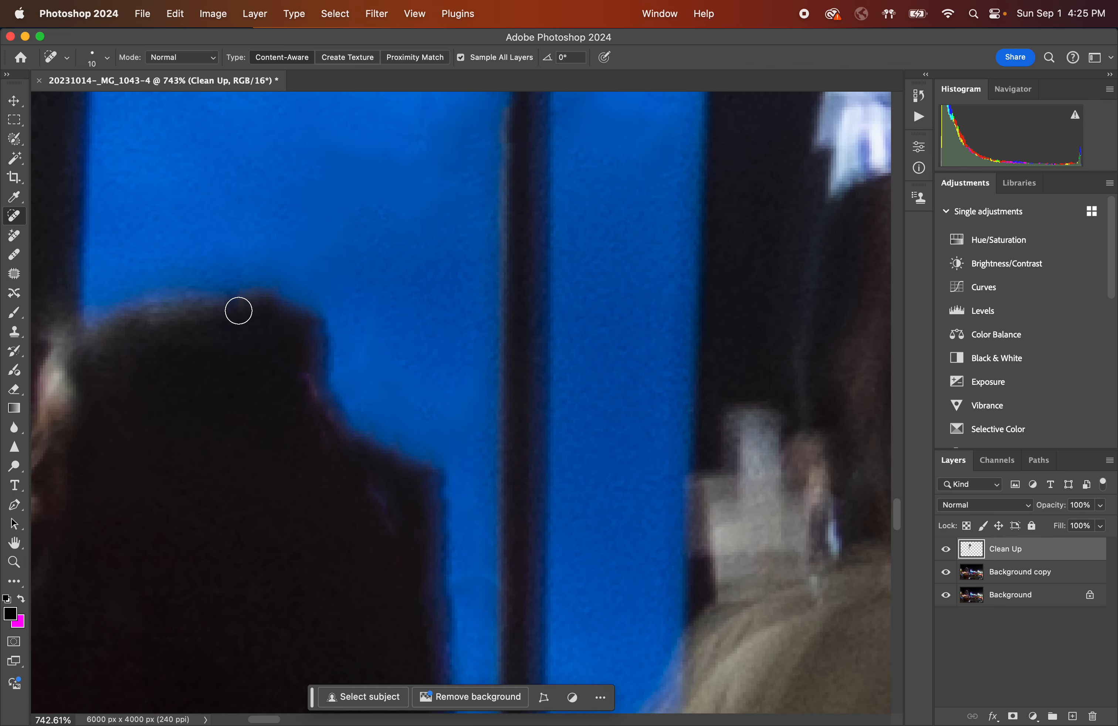
key("bracketright")
key("bracketright")
mouse_move(264, 268)
left_mouse_down()
mouse_move(299, 295)
mouse_move(341, 386)
mouse_move(428, 474)
mouse_move(439, 507)
mouse_move(432, 445)
mouse_move(342, 379)
mouse_move(301, 281)
mouse_move(264, 281)
mouse_move(337, 325)
mouse_move(428, 469)
left_mouse_up()
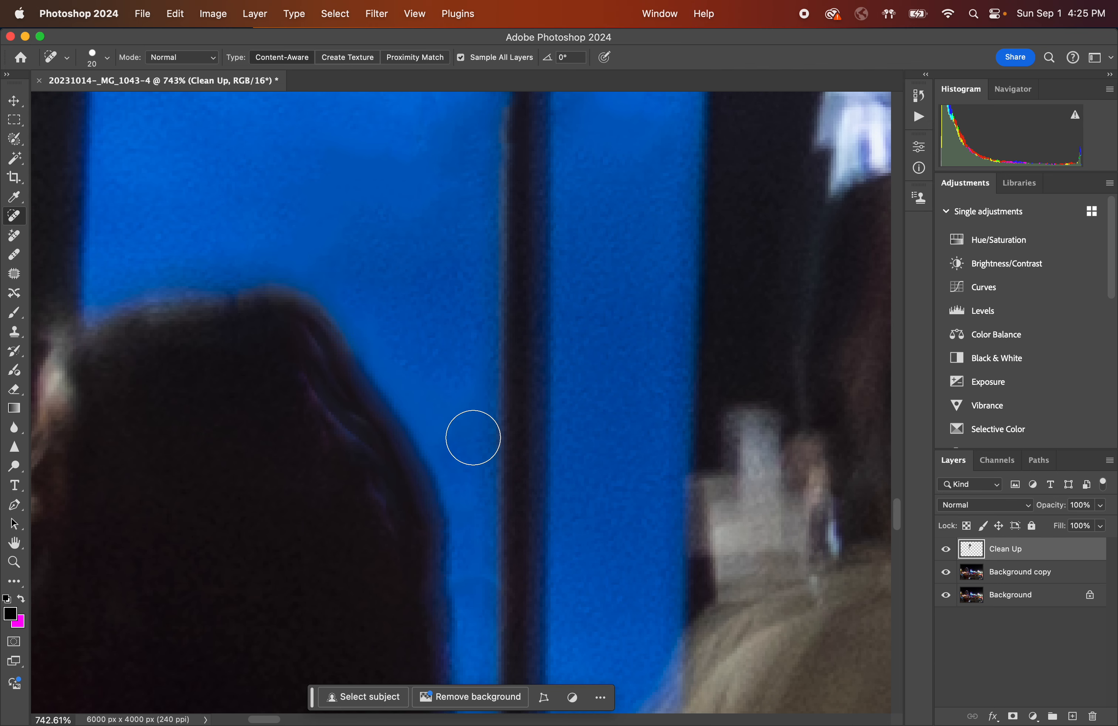
Review the whole photo by toggling the Clean Up layer's visibility on and off.
scroll(474, 442, "down", 5)
scroll(474, 442, "right", 3)
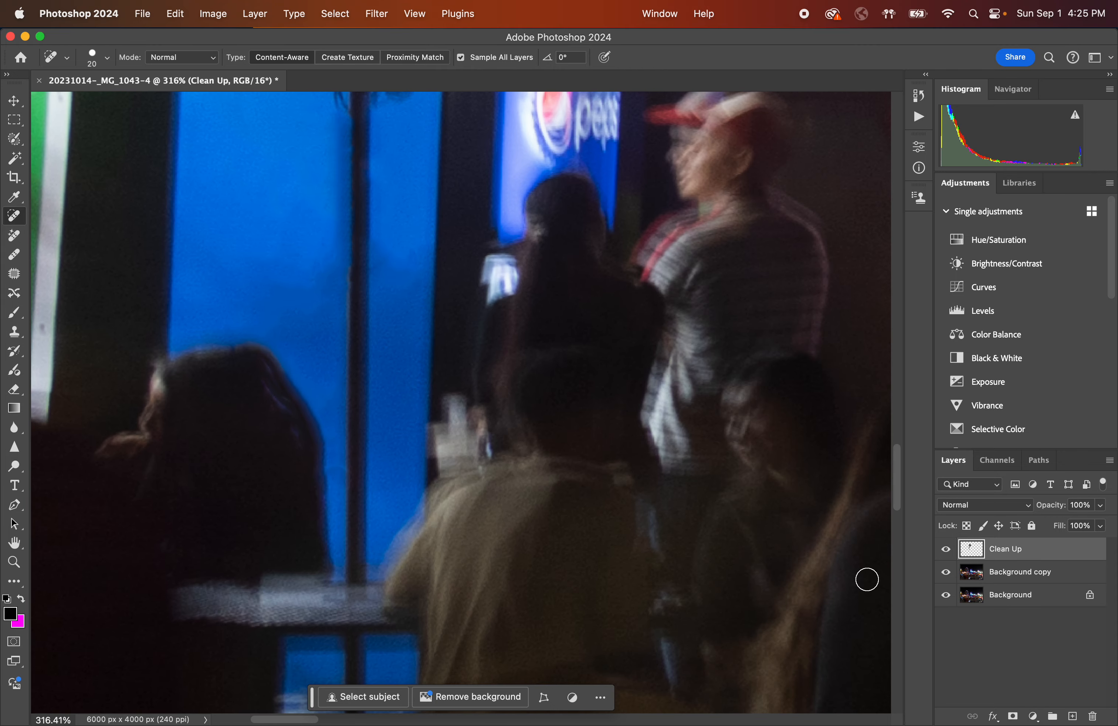
left_click(943, 551)
left_click(946, 550)
left_click(946, 550)
left_click(946, 550)
scroll(662, 511, "down", 5)
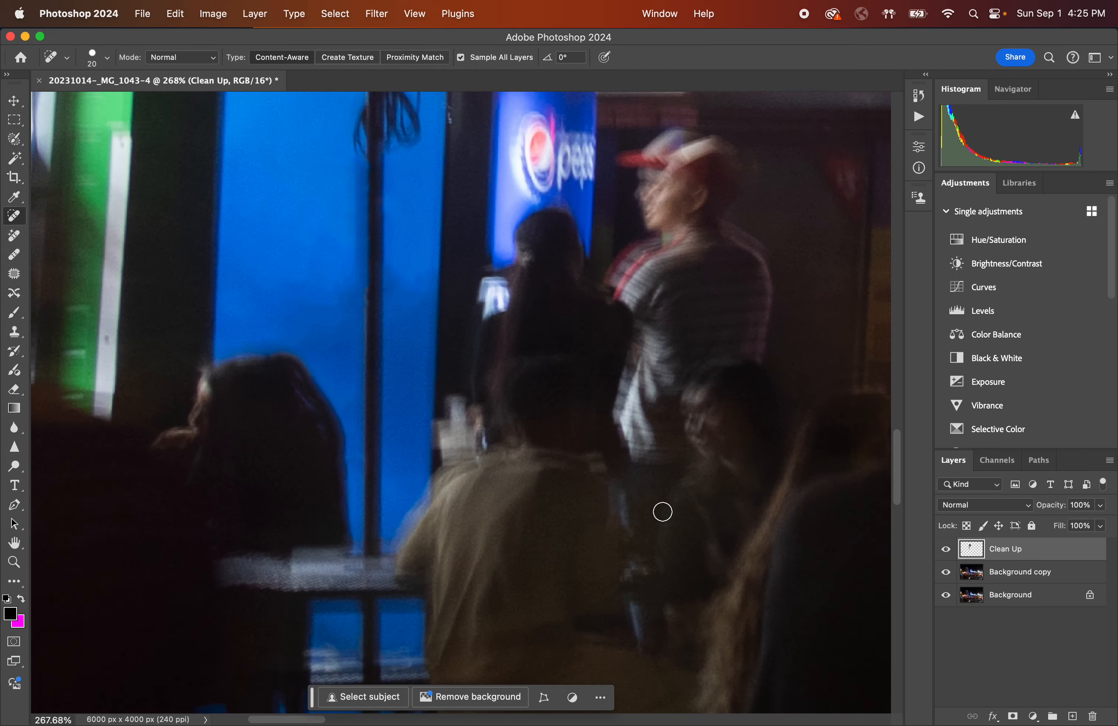
left_click(946, 550)
scroll(632, 405, "down", 5)
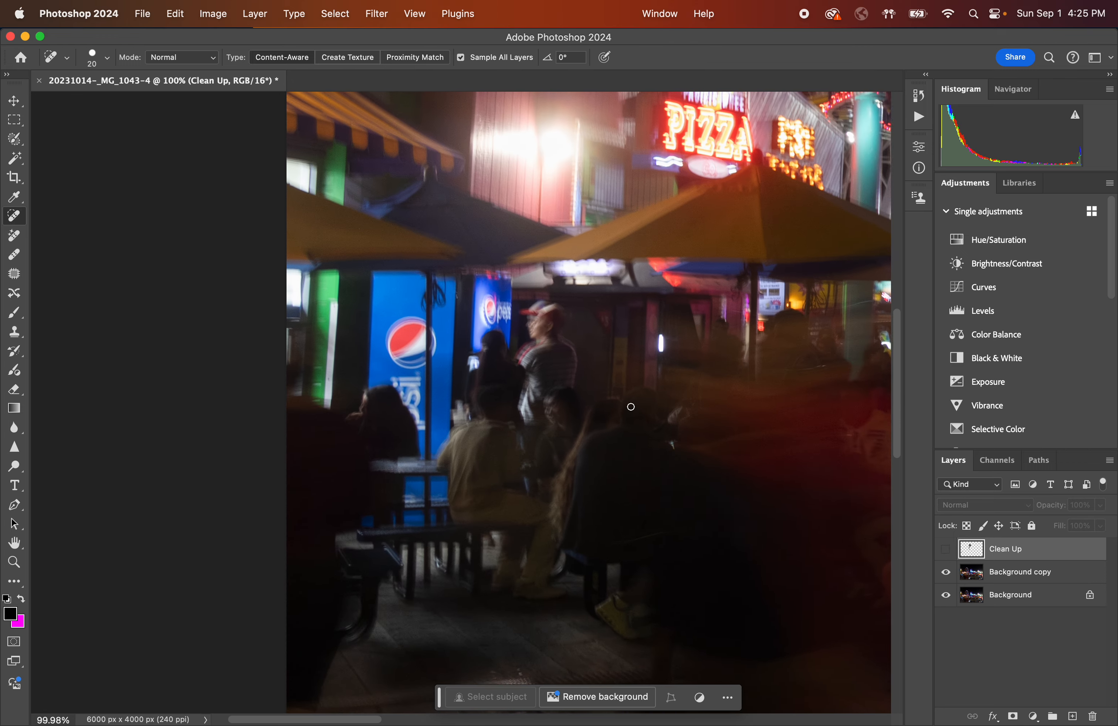
scroll(631, 407, "down", 4)
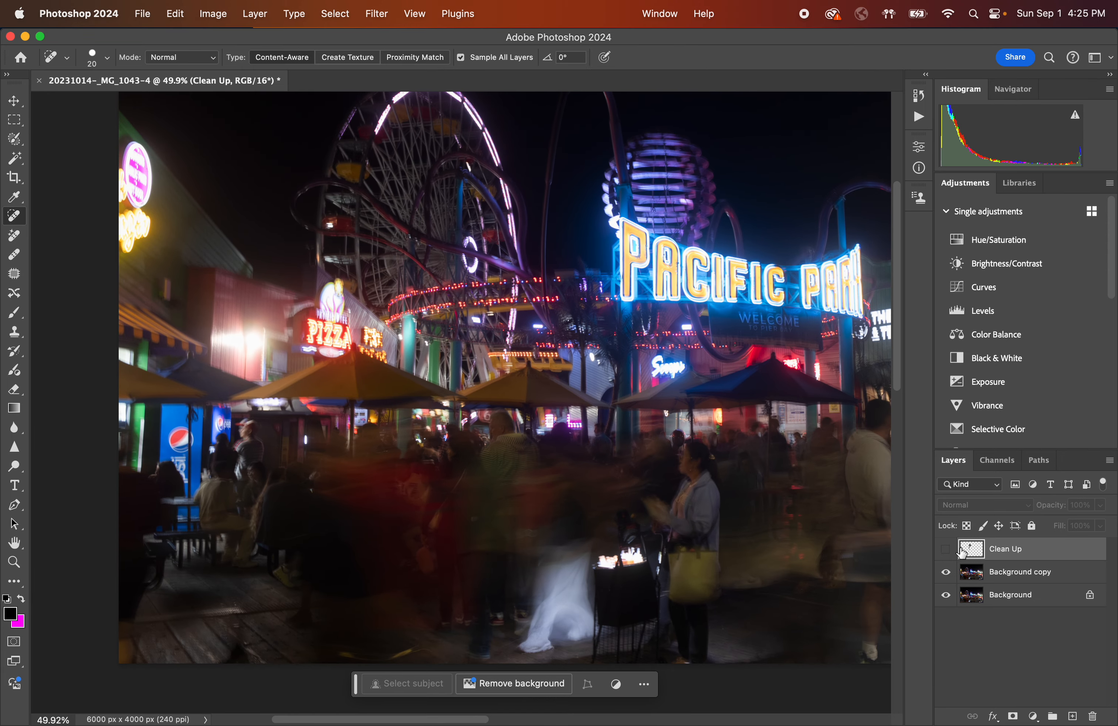
left_click(947, 549)
left_click(947, 548)
scroll(825, 495, "up", 5)
scroll(788, 470, "down", 2)
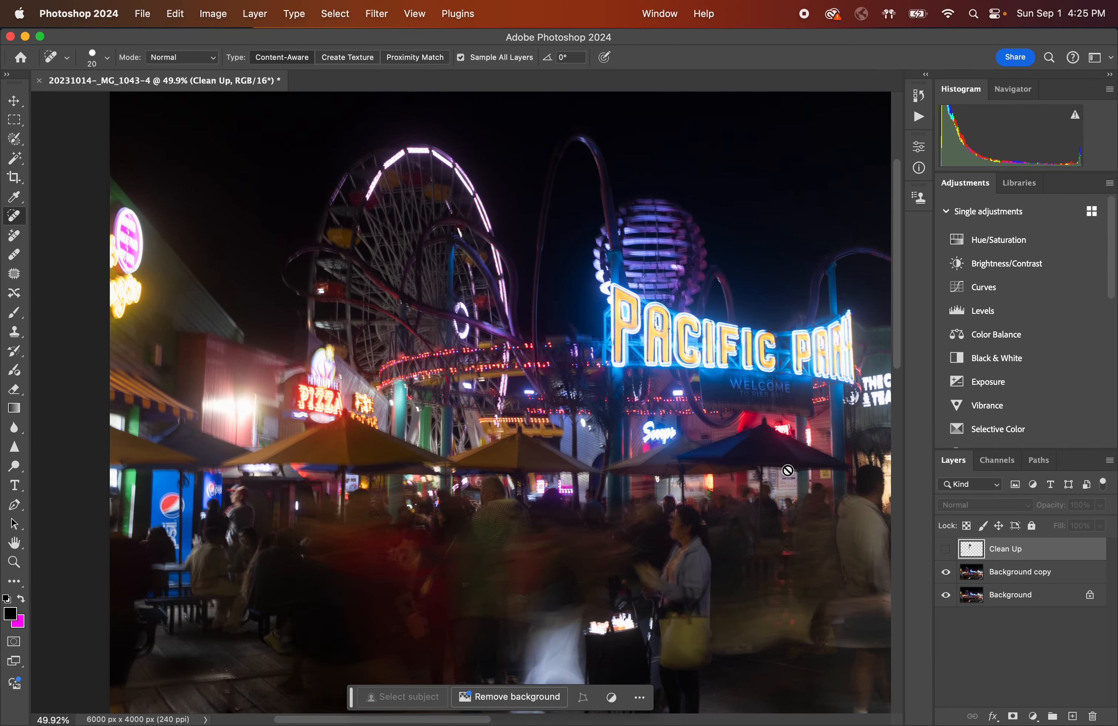
scroll(788, 470, "down", 3)
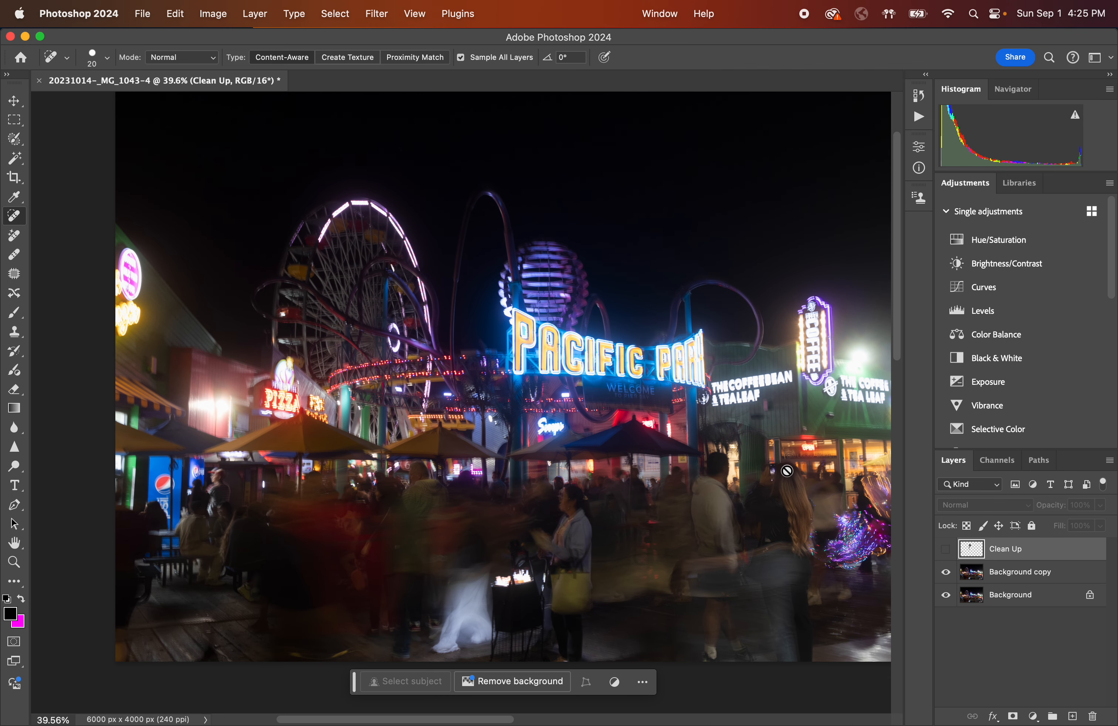
scroll(595, 496, "right", 5)
scroll(595, 496, "down", 3)
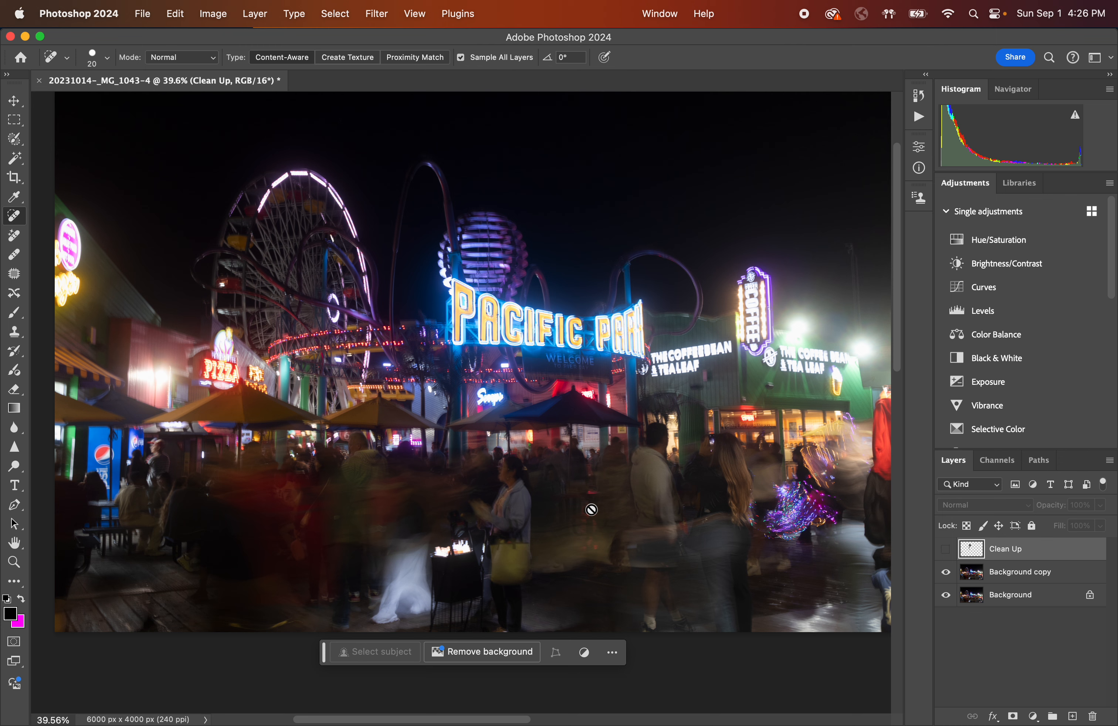
left_click(946, 548)
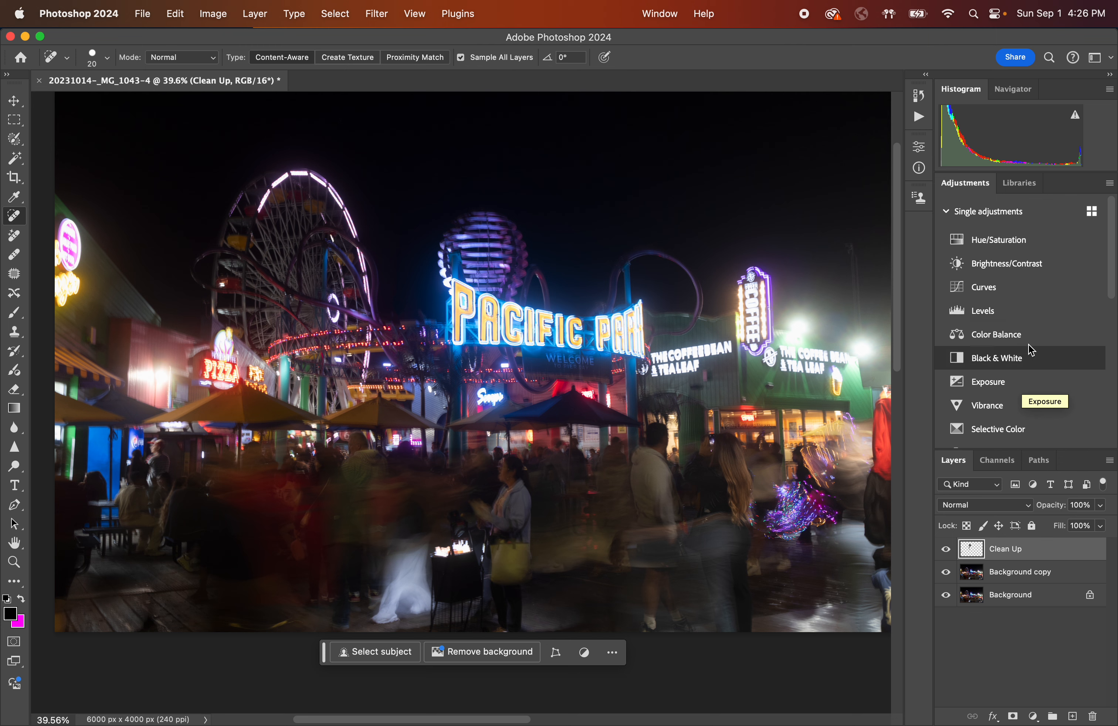
Add a Brightness/Contrast adjustment layer and set its brightness to 22.
left_click(1007, 269)
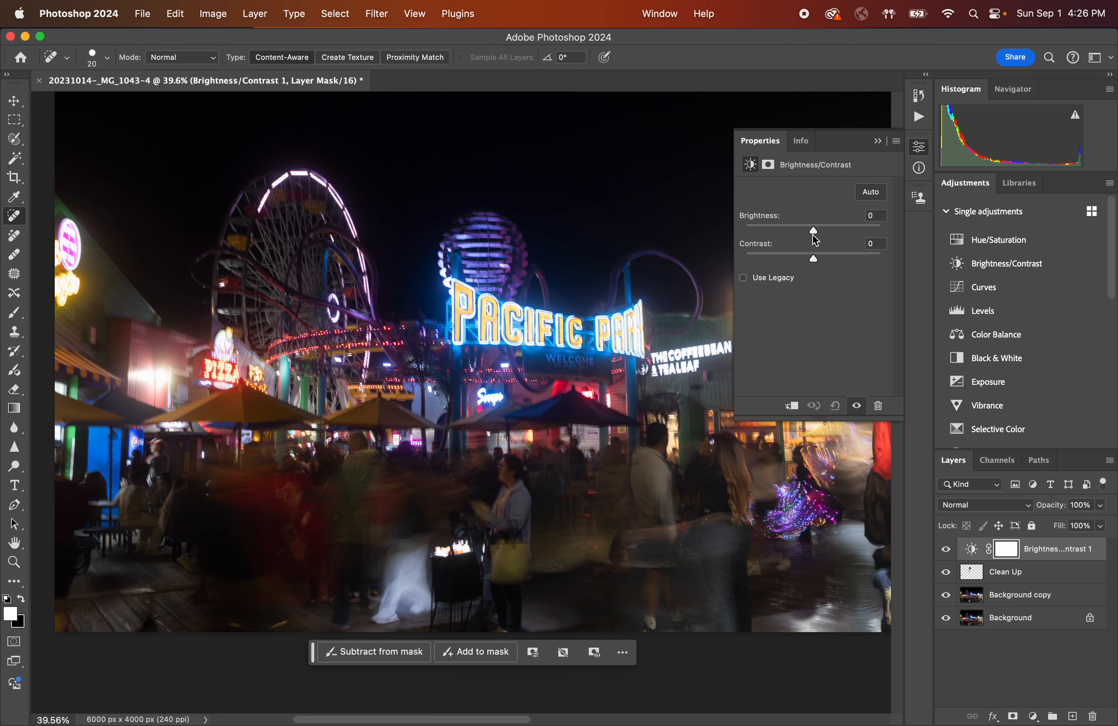
left_click_drag(814, 232, 825, 235)
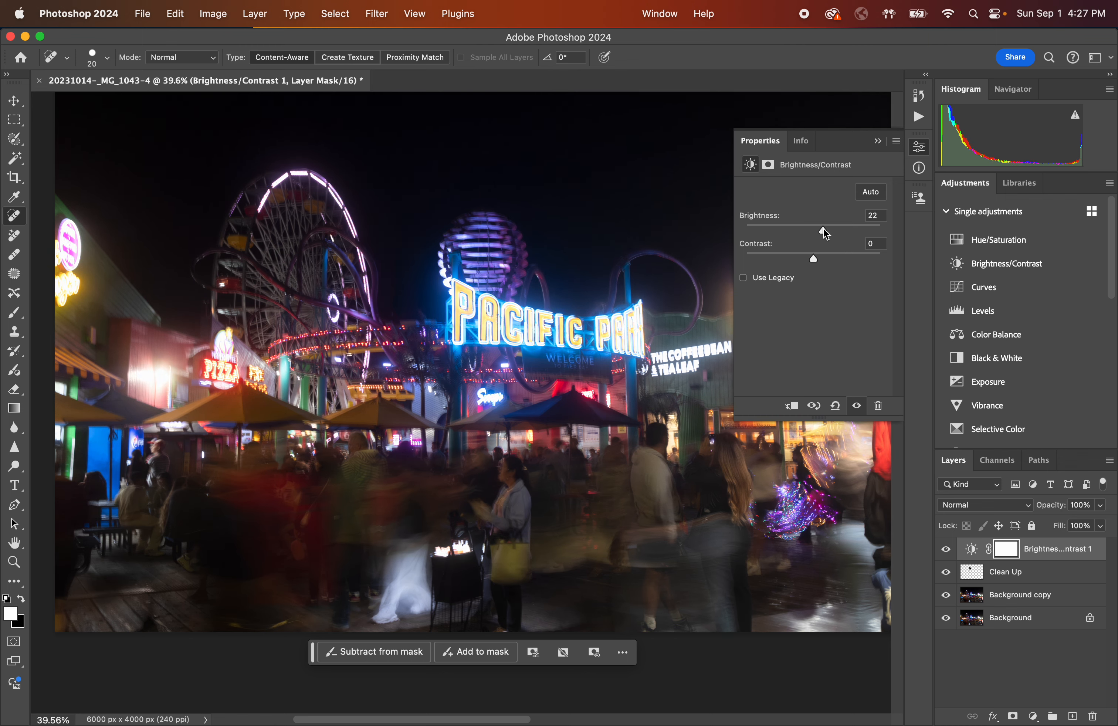
mouse_move(824, 232)
left_mouse_down()
mouse_move(795, 232)
mouse_move(825, 232)
mouse_move(824, 259)
mouse_move(787, 260)
mouse_move(816, 258)
mouse_move(823, 231)
left_mouse_up()
Close the adjustment's properties, reopen them from the layer to review the settings, and close them again.
left_click(878, 143)
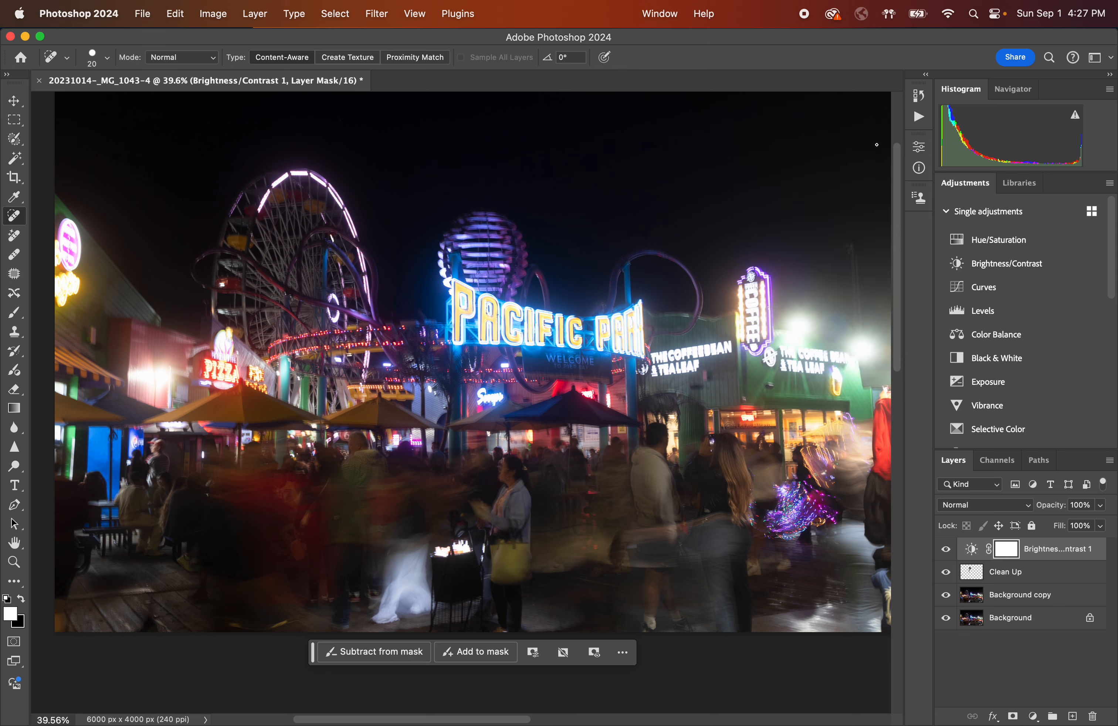
left_click(973, 550)
left_click(974, 551)
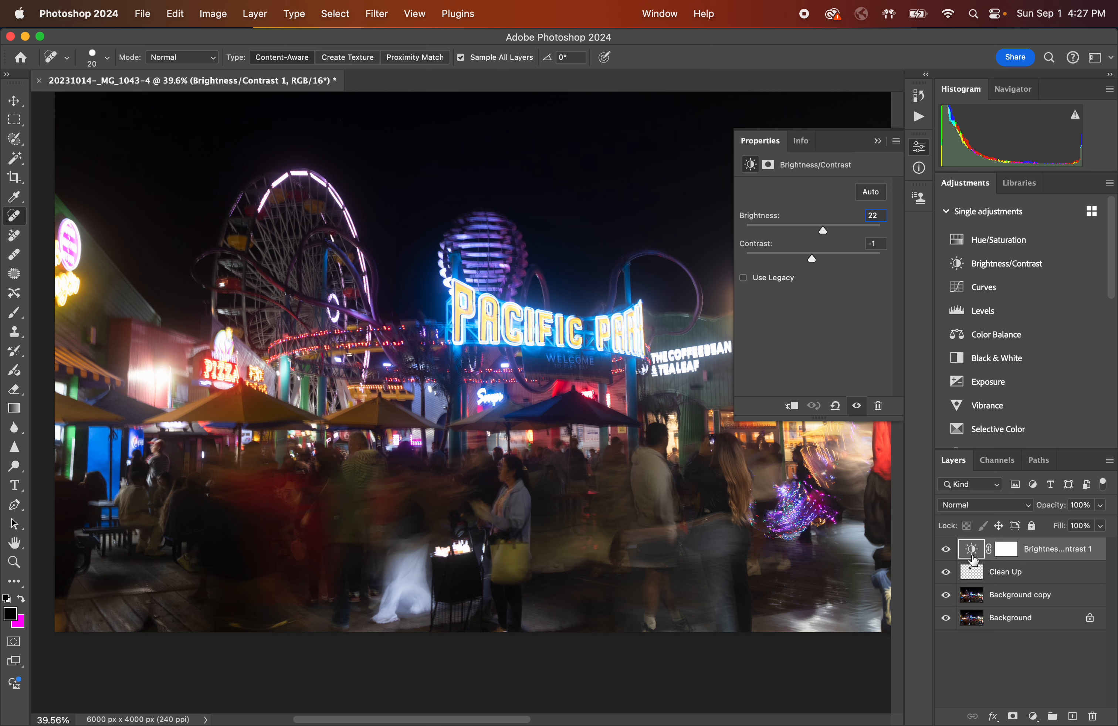
left_click(879, 143)
left_click(918, 149)
left_click(879, 142)
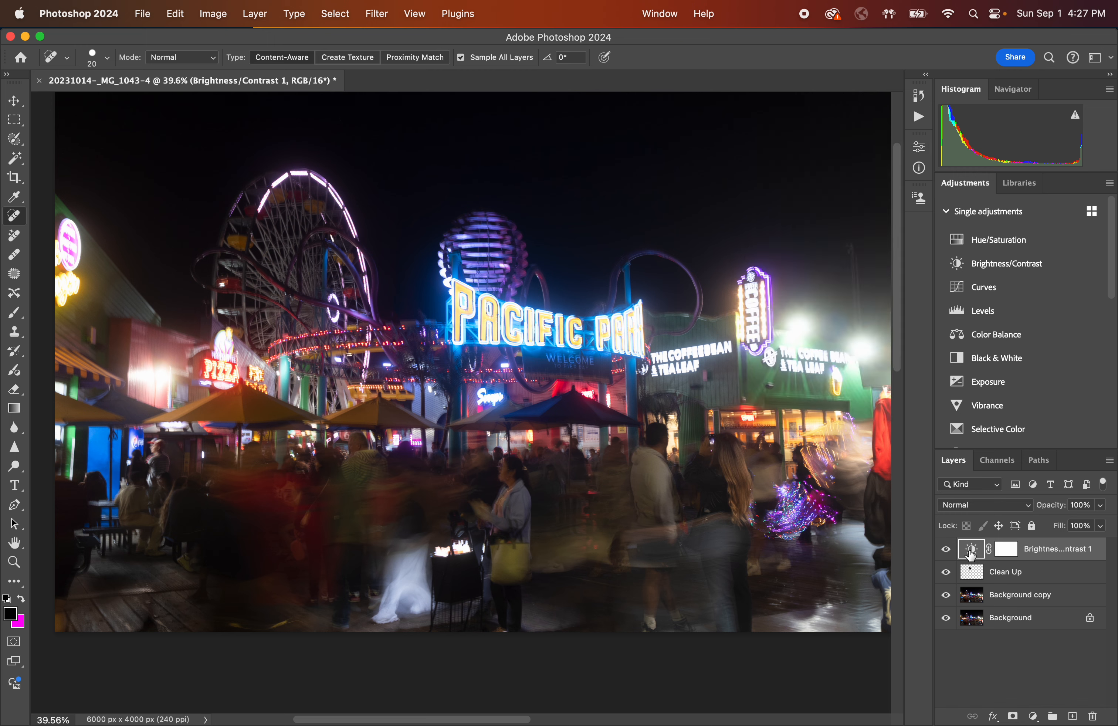
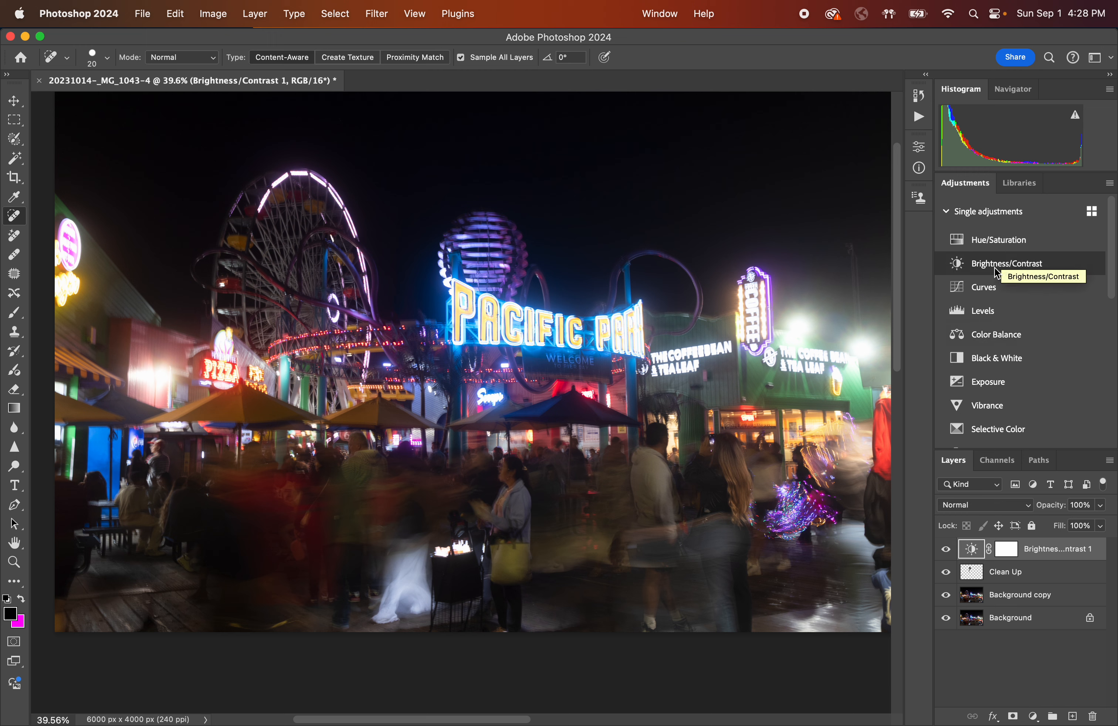
Add a Curves adjustment layer and hide the Brightness/Contrast layer.
left_click(987, 291)
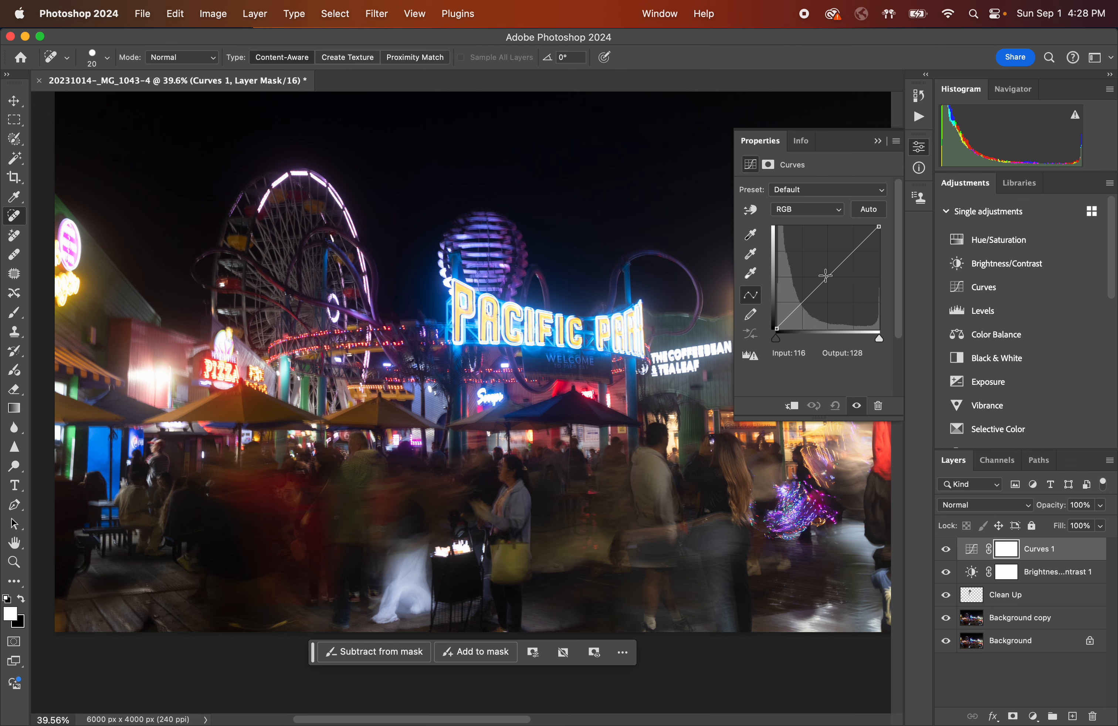
left_click(946, 574)
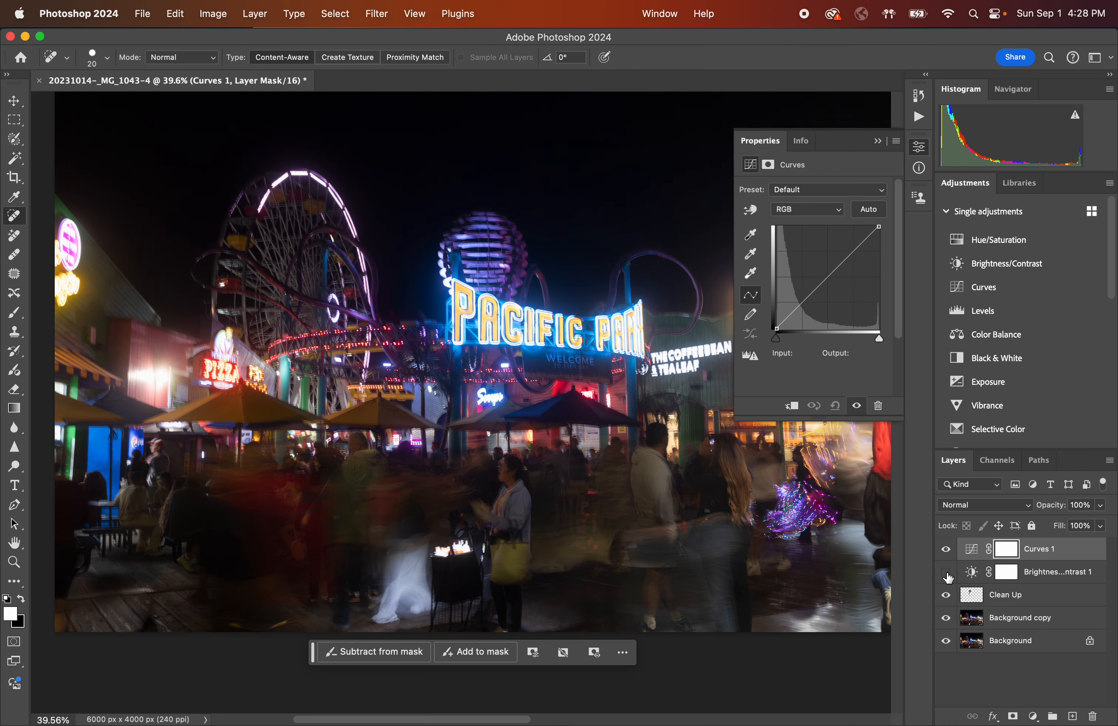
Add a midpoint on the curve, set its output to 154 at input 128, and close the properties.
left_click(829, 277)
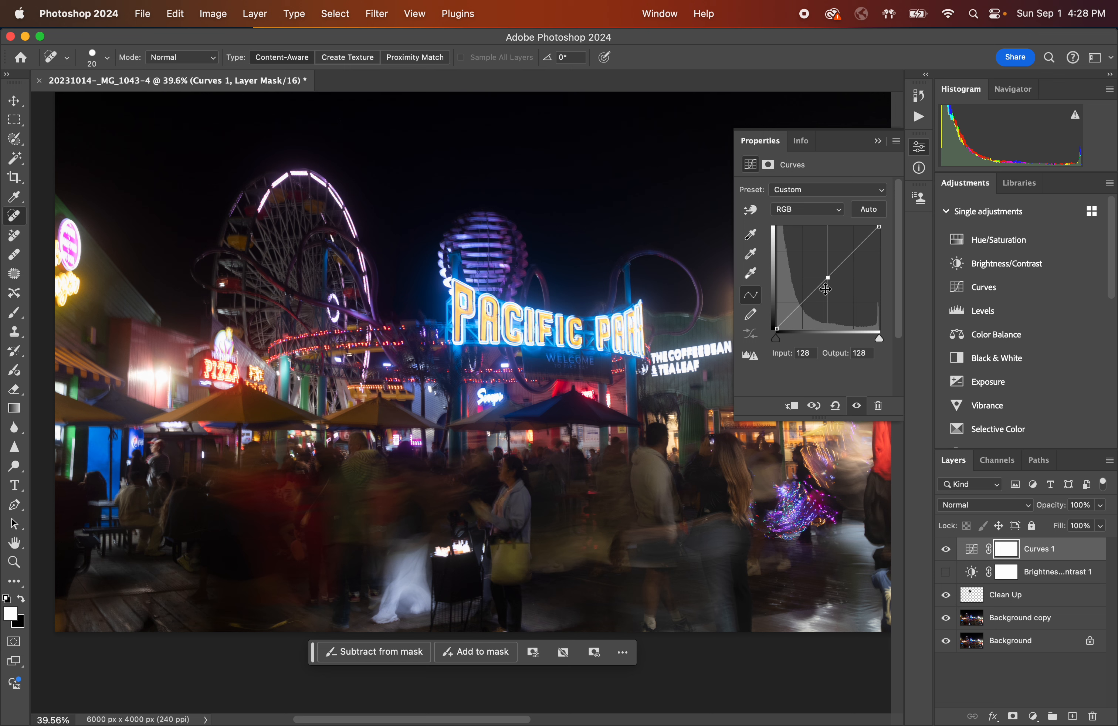
key("Up")
key("Up")
key("Up")
key("Up")
key("Up")
key("Up")
key("Up")
key("Up")
key("Up")
key("Up")
key("Up")
key("Up")
key("Up")
key("Up")
key("Up")
key("Up")
key("Up")
key("Up")
key("Up")
key("Up")
key("Up")
key("Up")
key("Up")
key("Up")
key("Up")
key("Up")
key("Up")
key("Up")
key("Up")
key("Up")
key("Up")
key("Up")
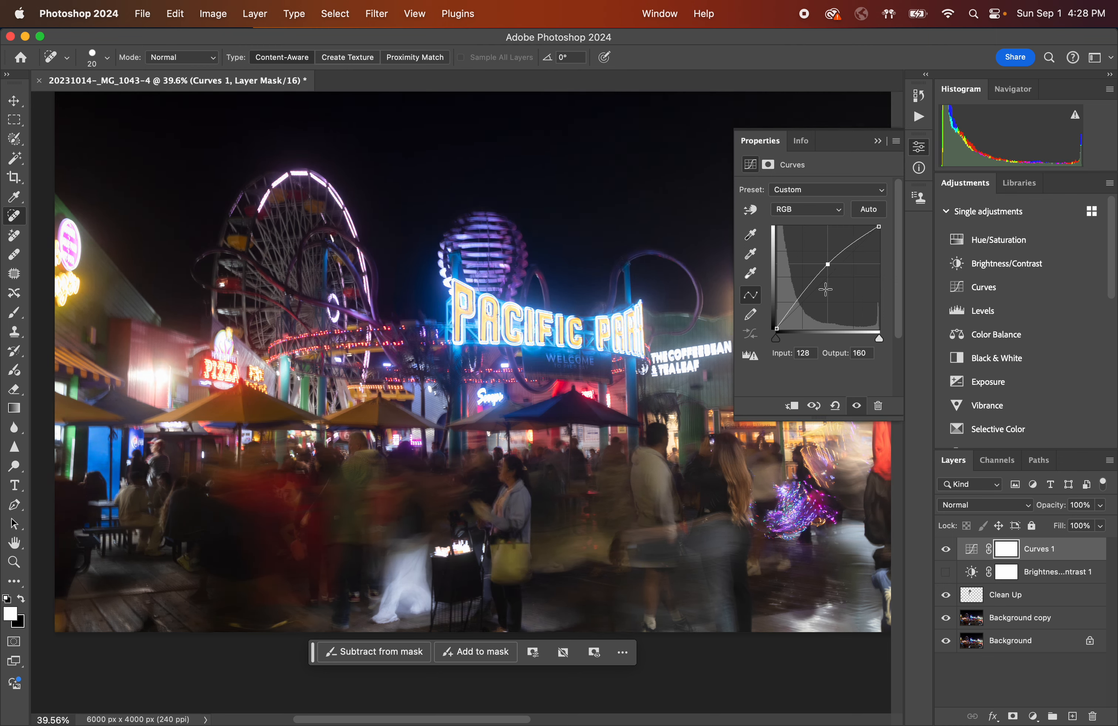
key("Up")
key("Up")
key("Up")
key("Up")
key("Up")
key("Up")
key("Up")
key("Up")
key("Down")
key("Down")
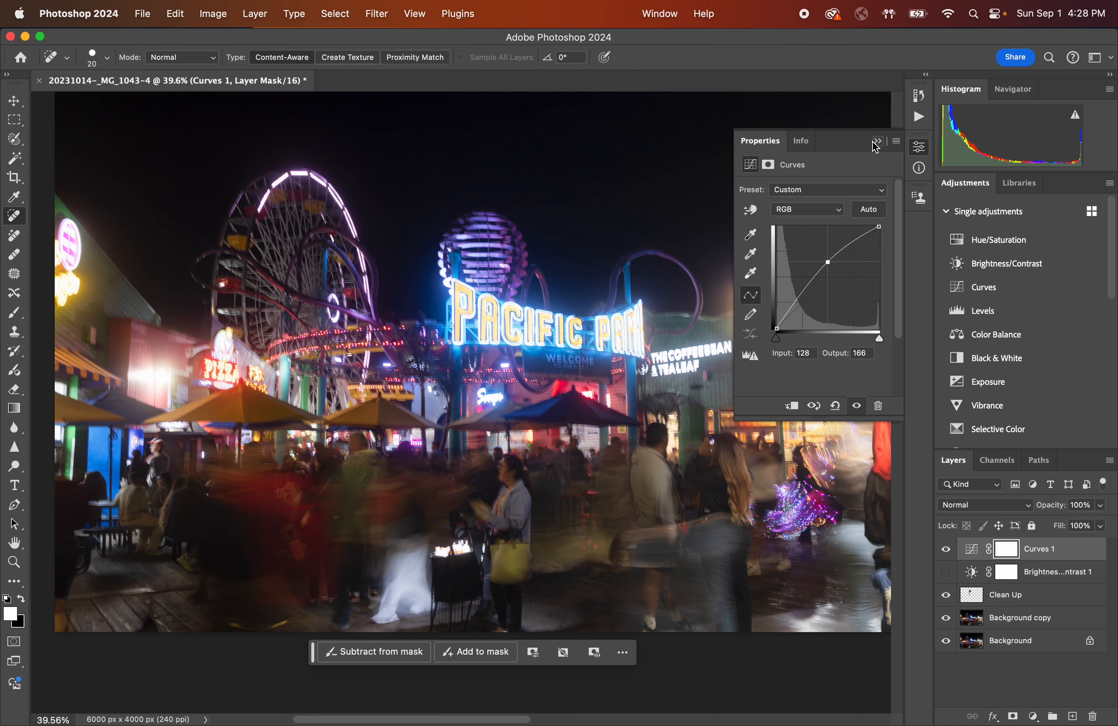
key("Down")
key("Down")
key("Down")
key("Down")
key("Down")
key("Down")
key("Down")
key("Down")
key("Down")
key("Down")
key("Down")
key("Down")
key("Down")
key("Down")
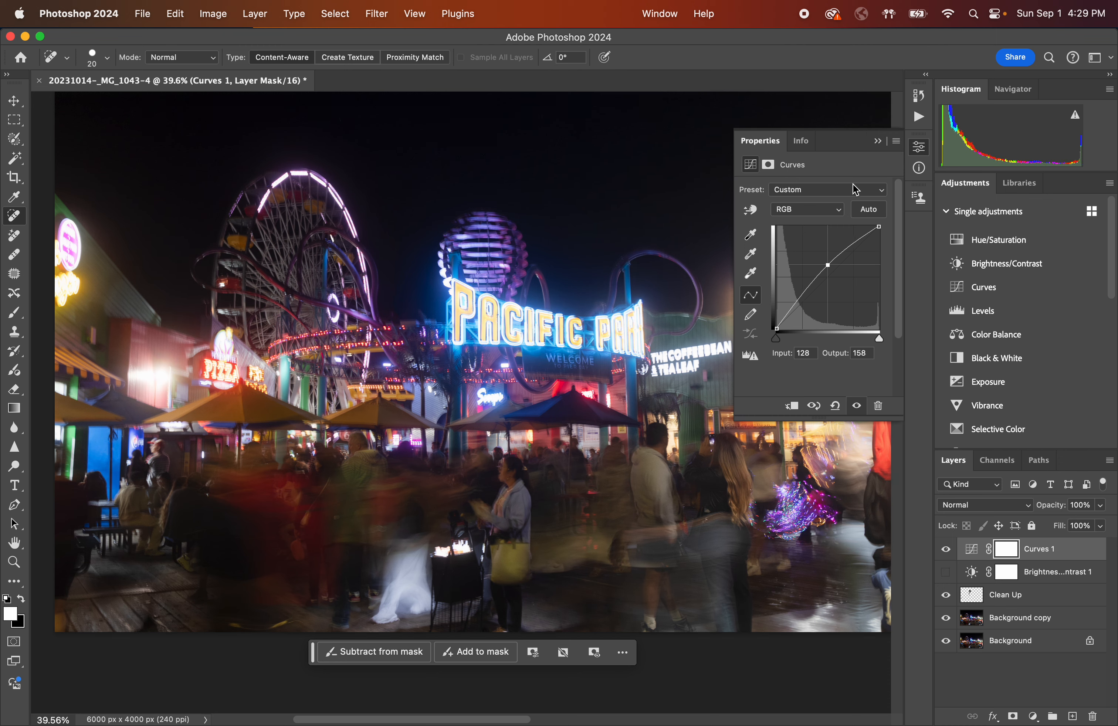
key("Down")
key("Down")
key("Down")
key("Down")
key("Down")
key("Down")
key("Down")
key("Down")
key("Down")
key("Down")
key("Down")
key("Down")
key("Down")
key("Down")
key("Down")
key("Down")
key("Down")
key("Down")
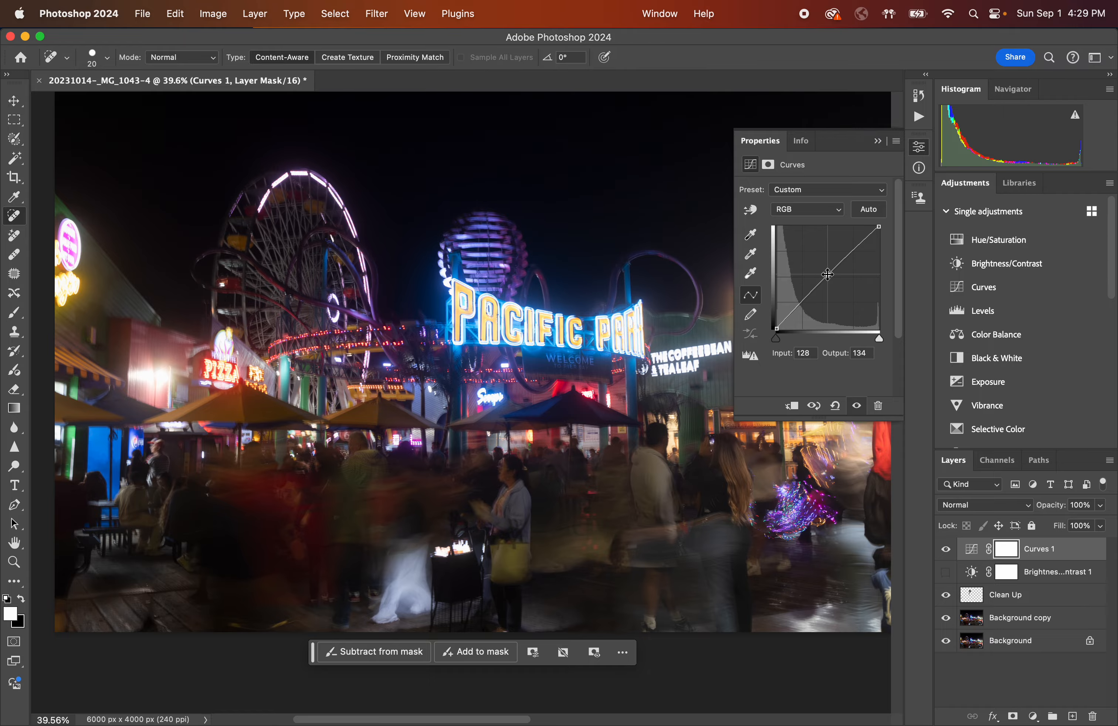
mouse_move(828, 274)
left_mouse_down()
mouse_move(836, 289)
mouse_move(814, 244)
mouse_move(837, 292)
mouse_move(850, 292)
mouse_move(828, 275)
left_mouse_up()
left_click_drag(827, 275, 828, 280)
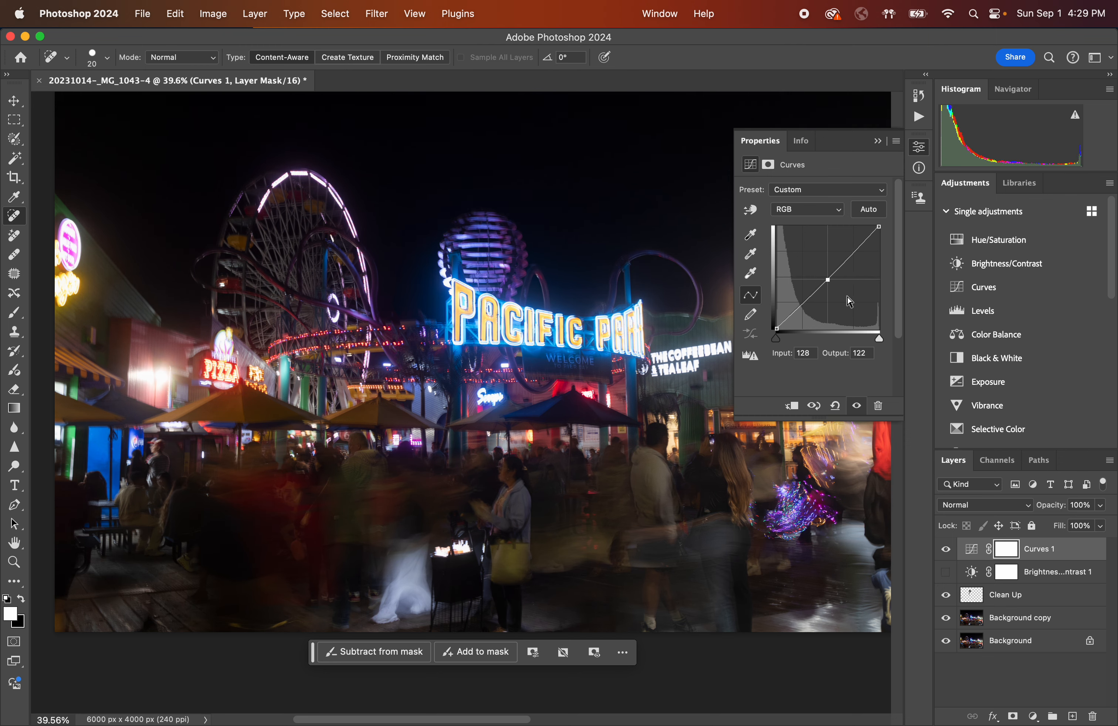
key("Down")
key("Down")
key("Down")
key("Down")
key("Down")
key("Down")
key("Down")
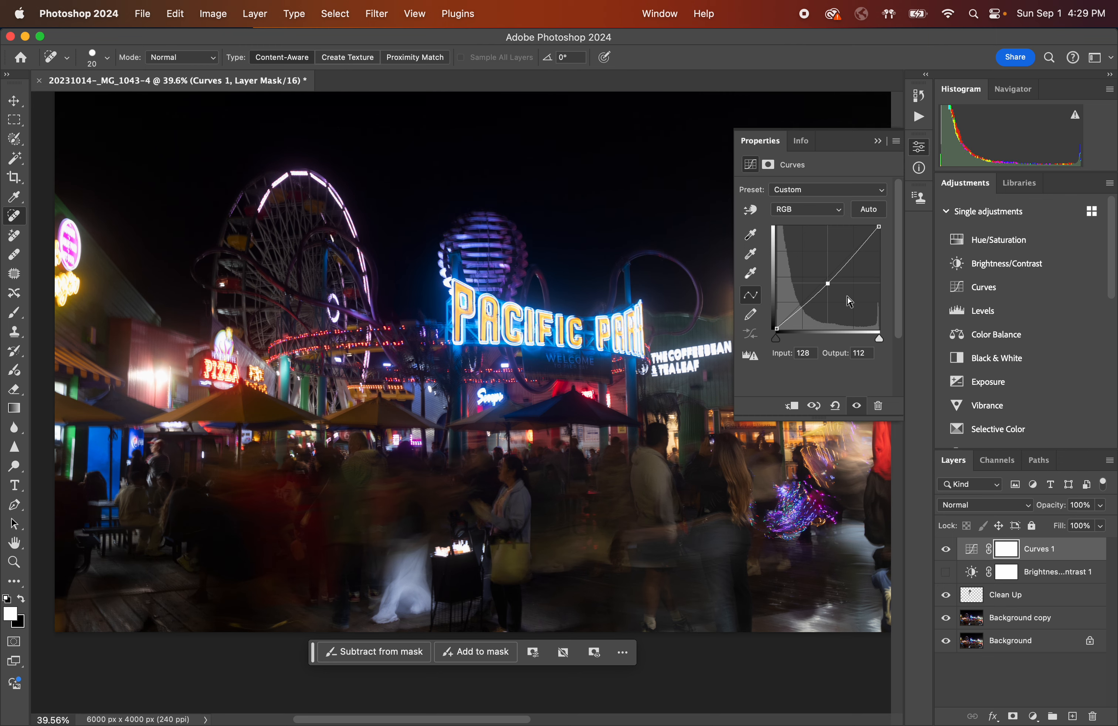
key("Up")
key("Up")
key("Up")
key("Up")
key("Up")
key("Up")
key("Up")
key("Up")
key("Up")
key("Up")
key("Up")
key("Up")
key("Up")
key("Up")
key("Up")
key("Up")
key("Up")
key("Up")
key("Up")
key("Up")
key("Up")
key("Up")
key("Up")
key("Up")
key("Up")
key("Up")
key("Up")
key("Up")
key("Up")
key("Up")
key("Up")
key("Up")
key("Up")
key("Up")
key("Up")
key("Up")
key("Up")
key("Up")
key("Up")
key("Up")
key("Up")
key("Up")
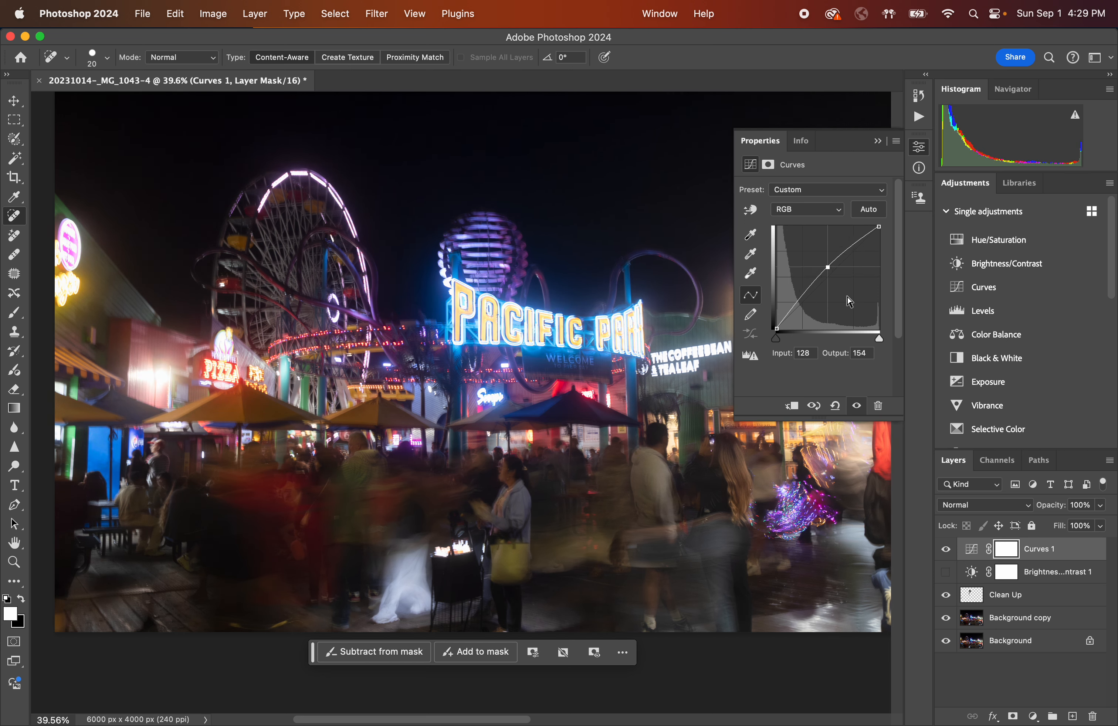
left_click(879, 143)
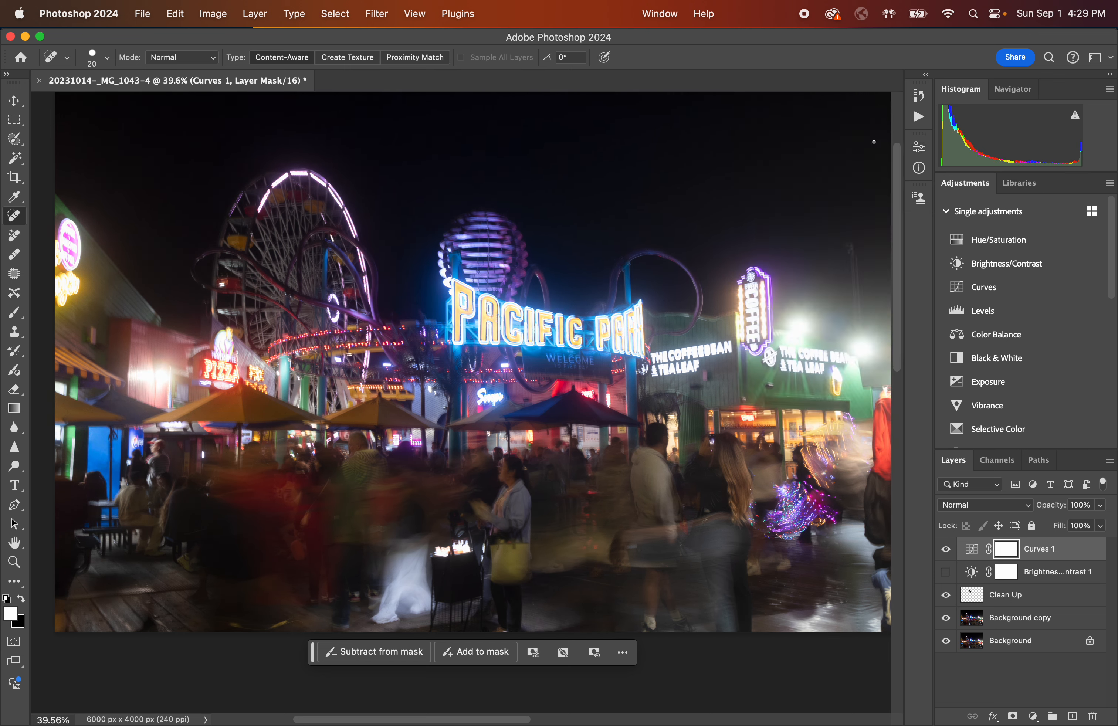
Reopen the Curves layer's properties to review the curve, then close them again.
left_click(971, 555)
double_click(971, 555)
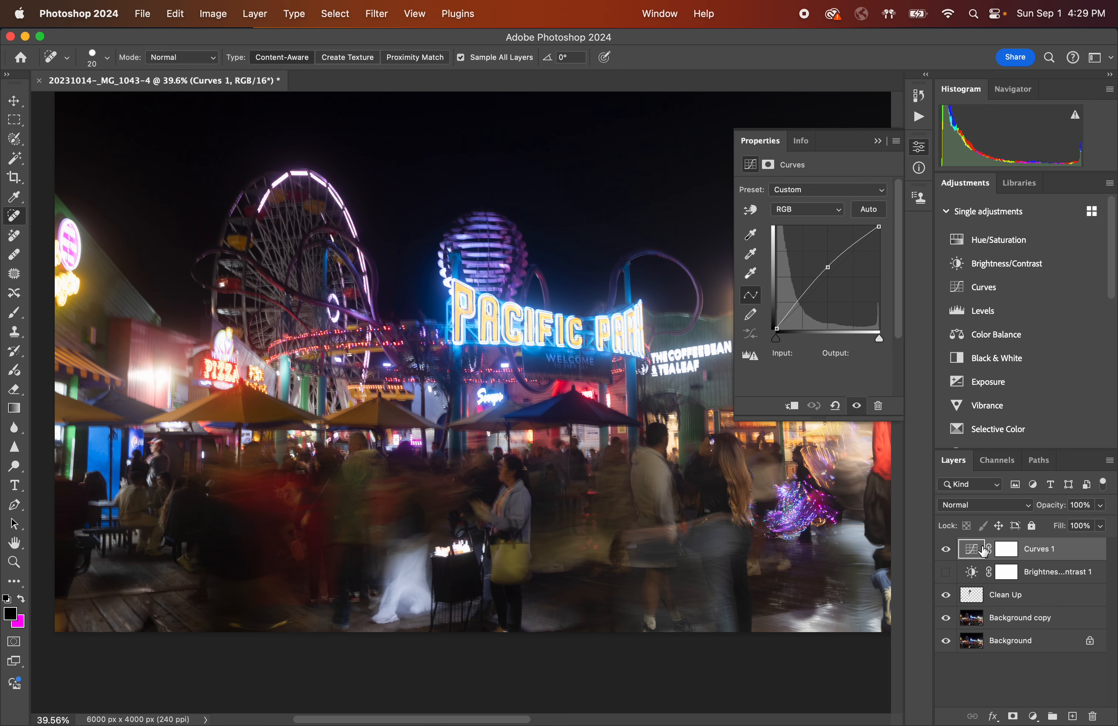
left_click(878, 141)
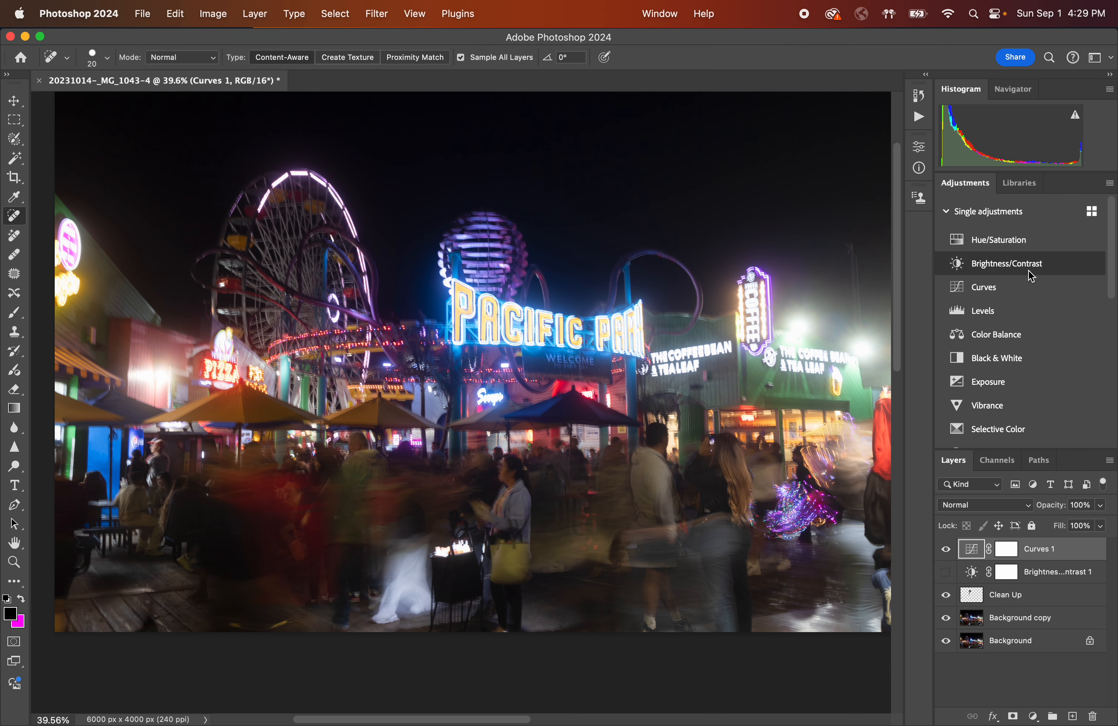
Add a Levels adjustment layer and hide the Curves layer.
left_click(979, 312)
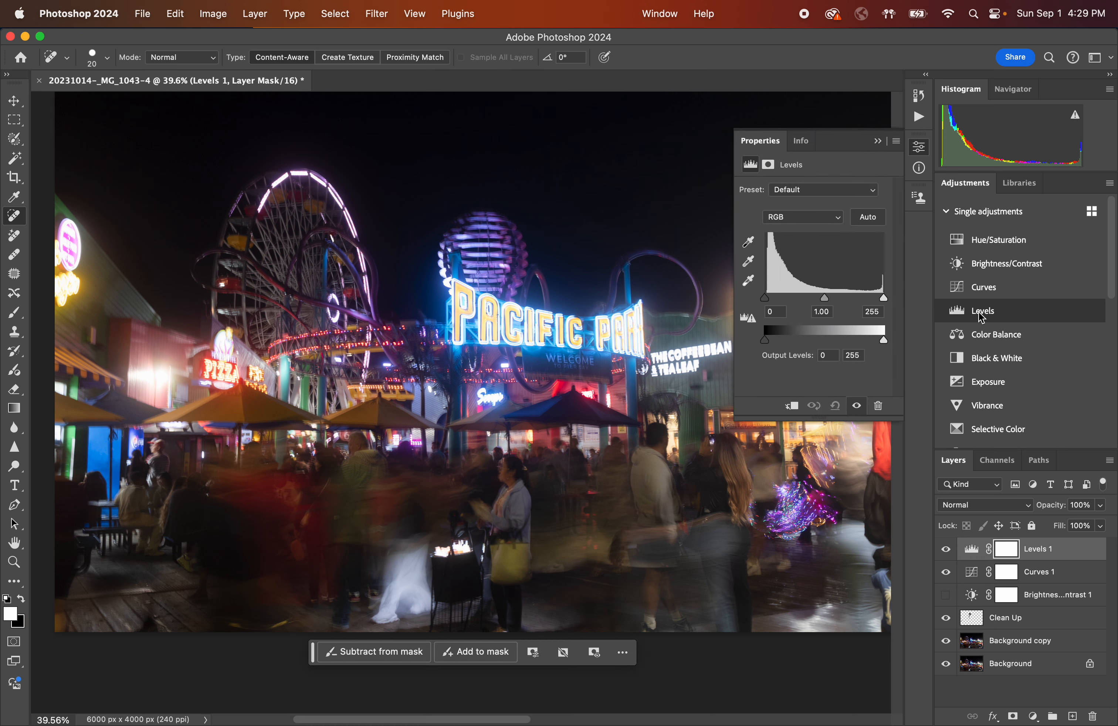
left_click(946, 572)
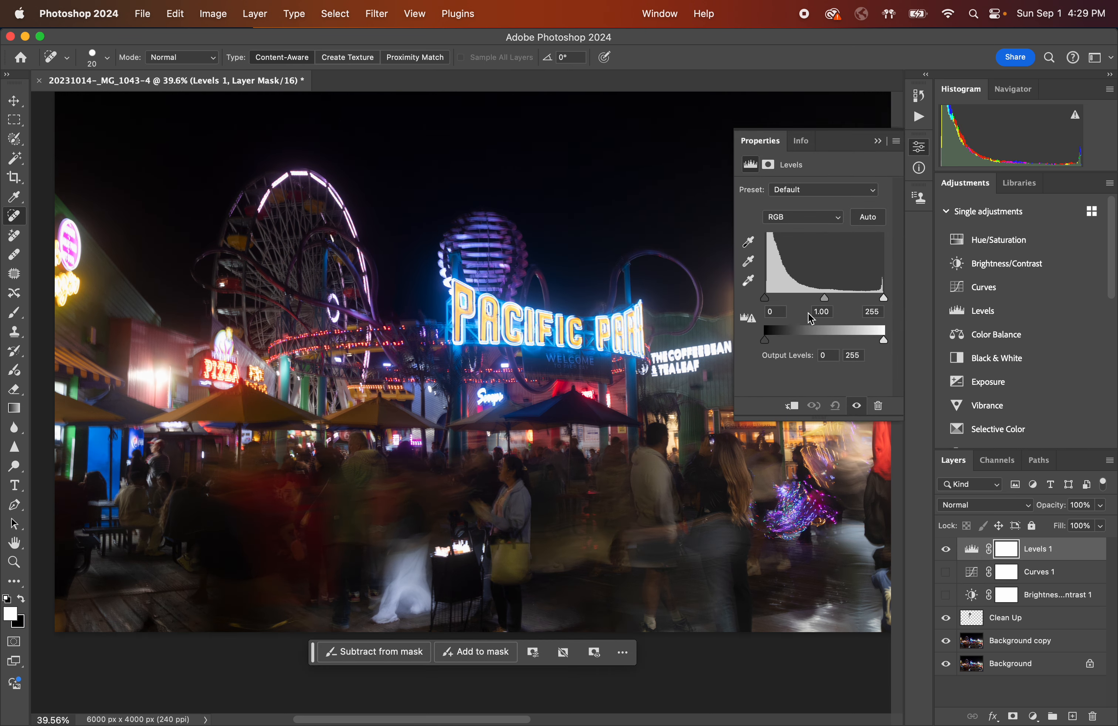
Try Levels input values of 21, 1.39 and 219, then reset the adjustment to its defaults.
left_click_drag(884, 299, 865, 302)
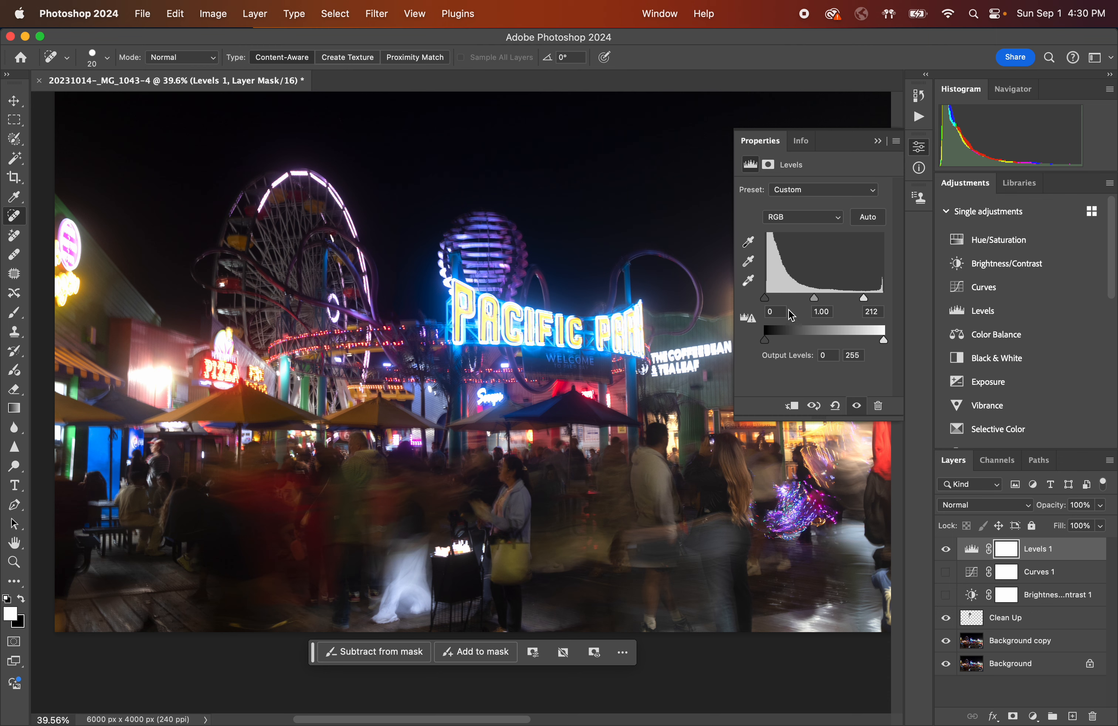
left_click_drag(863, 298, 886, 299)
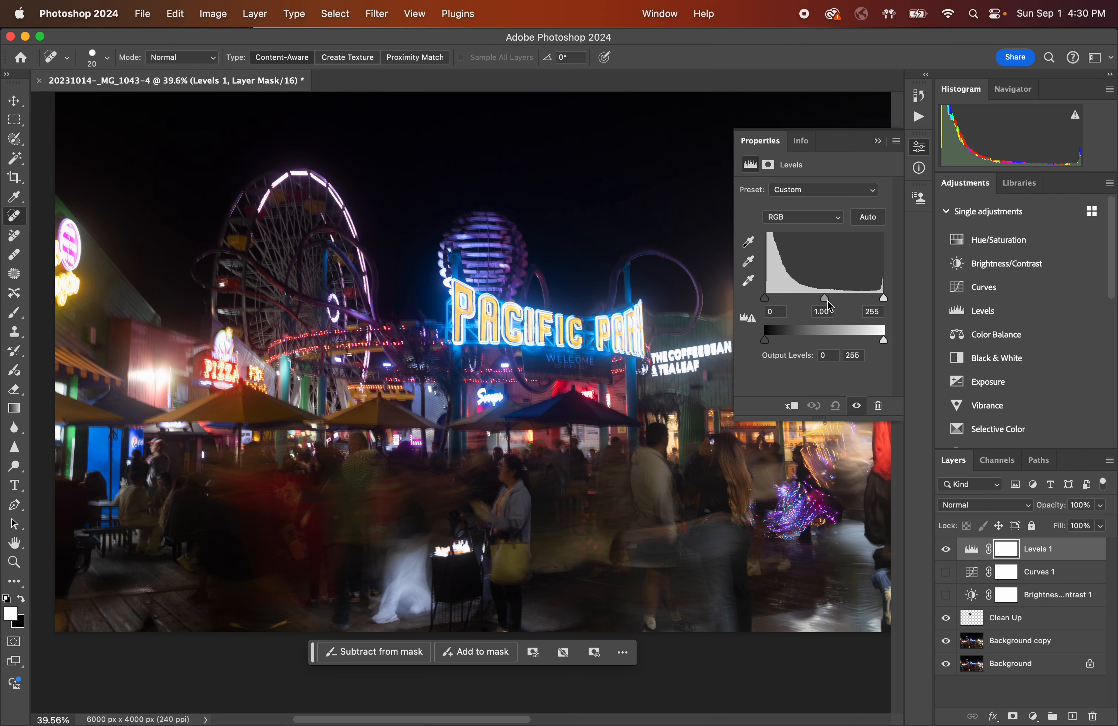
left_click_drag(883, 298, 858, 305)
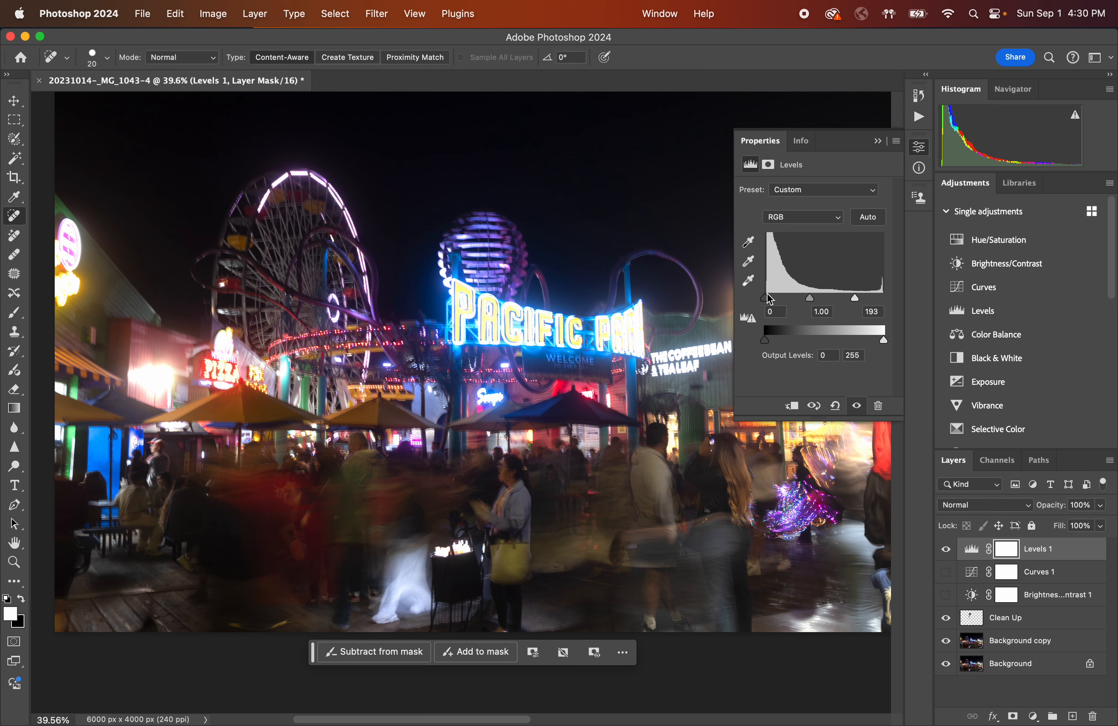
left_click_drag(770, 302, 778, 302)
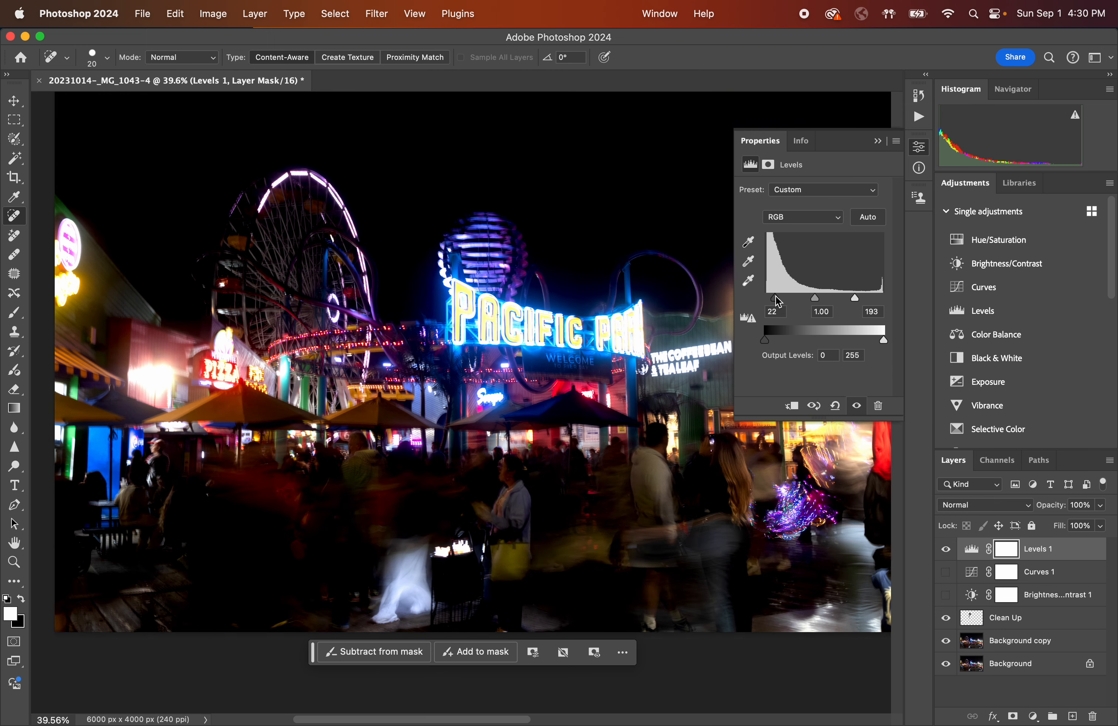
left_click_drag(855, 299, 811, 305)
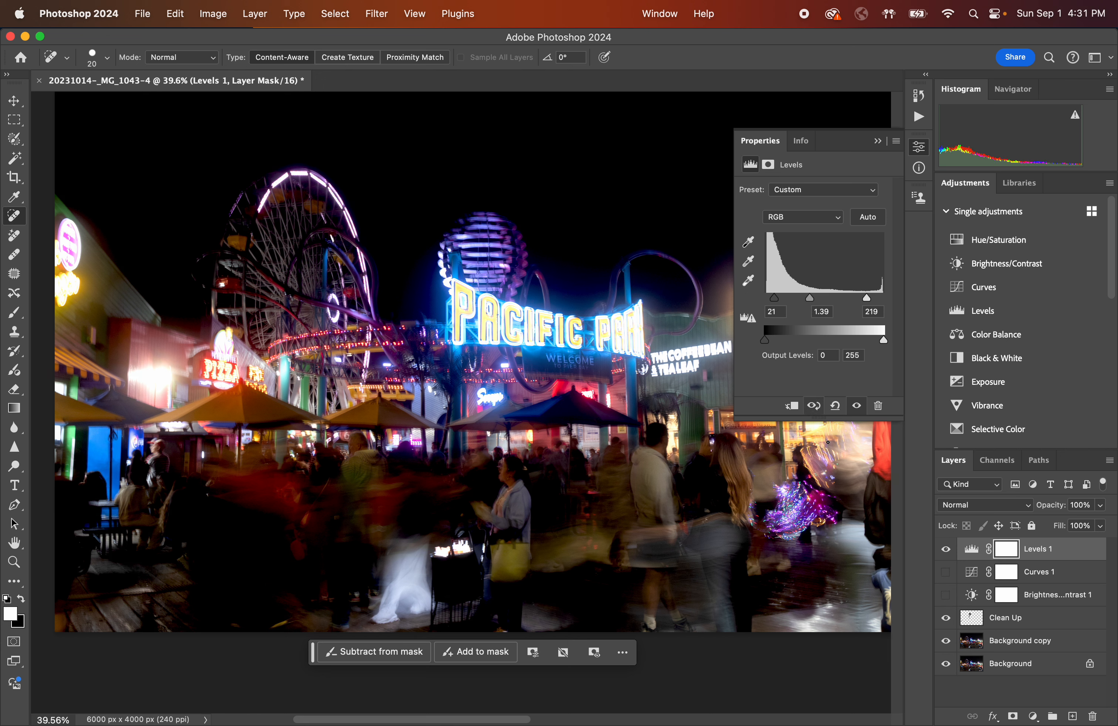
left_click(836, 408)
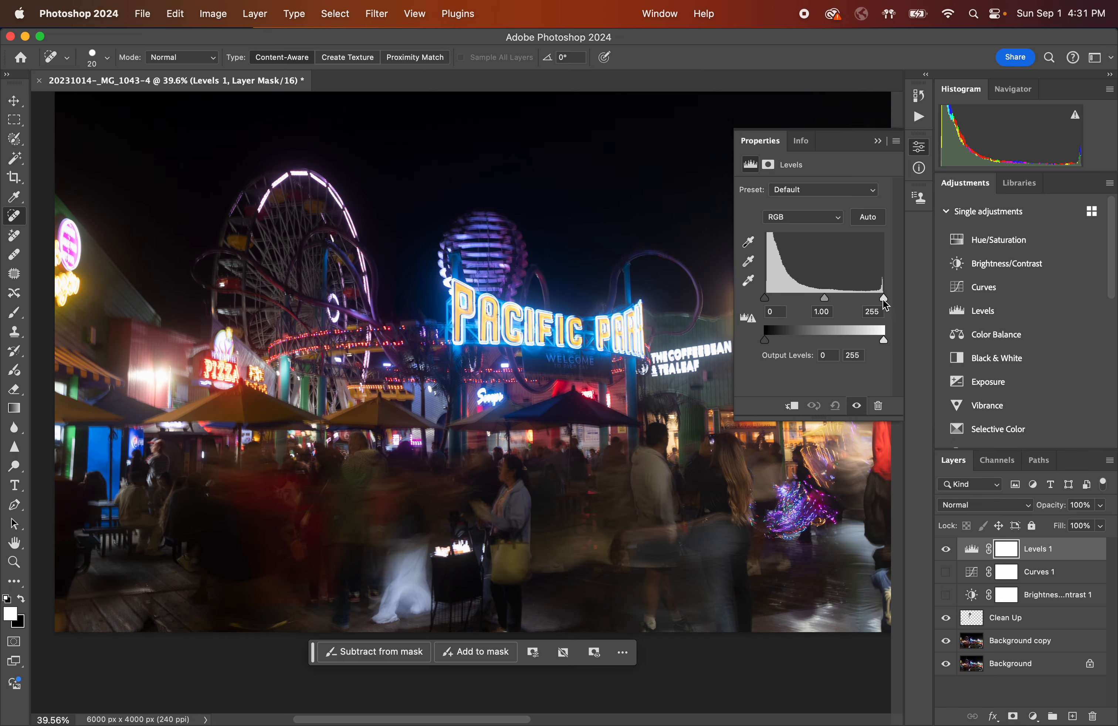
Set the Levels input values to 5, 1.05 and 214, comparing by toggling the layer's visibility.
left_click_drag(885, 302, 868, 304)
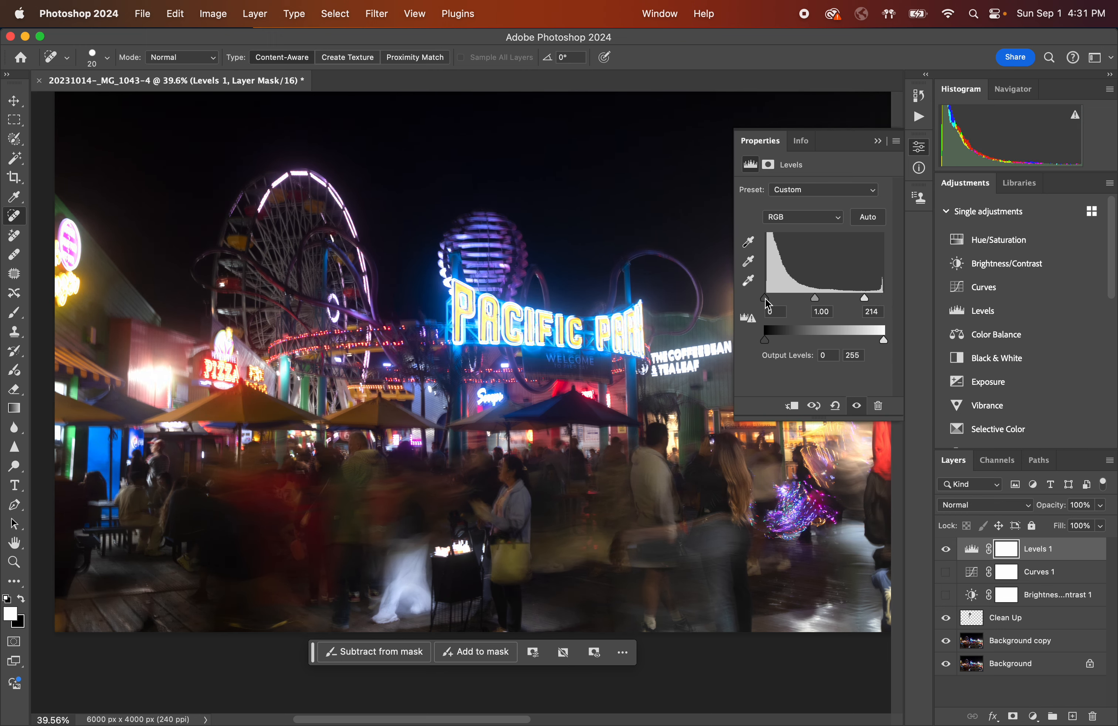
left_click_drag(765, 302, 818, 304)
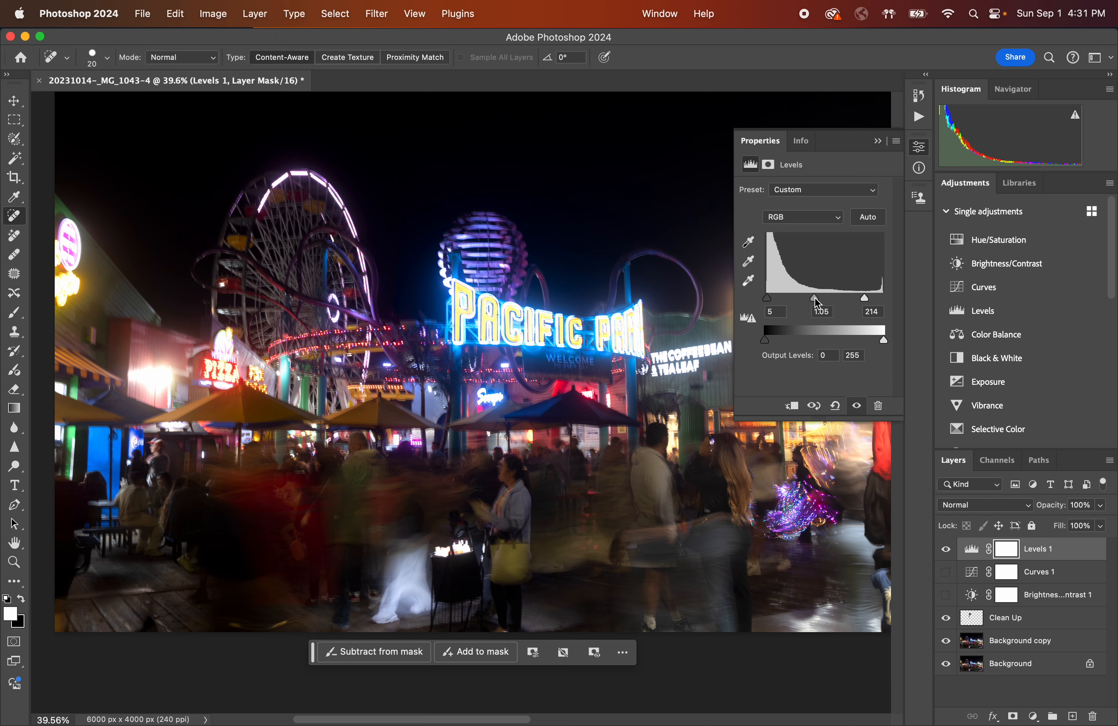
left_click(948, 550)
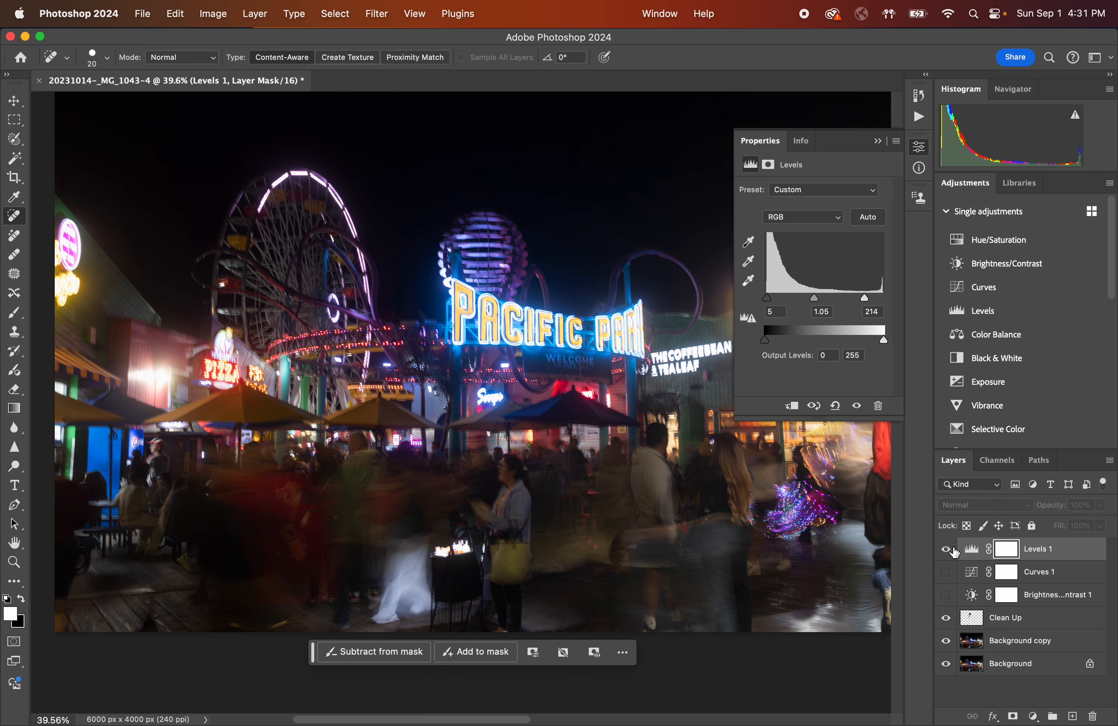
left_click(953, 549)
left_click(953, 550)
left_click(953, 550)
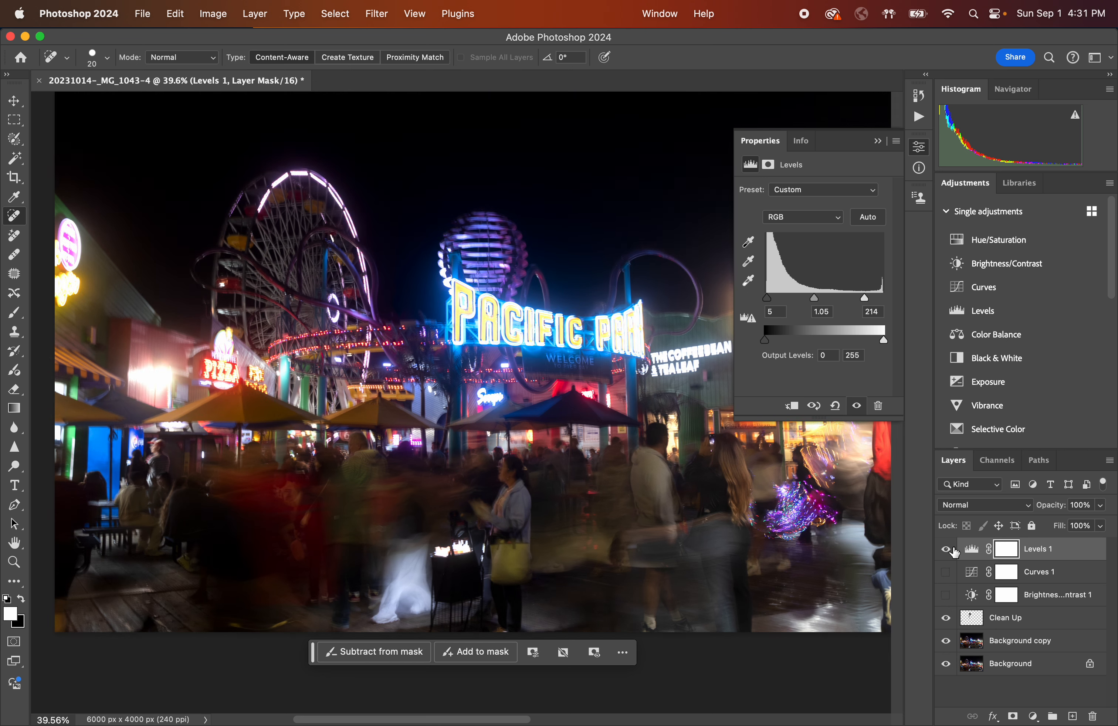
left_click(953, 550)
left_click(953, 550)
Try moving the output level sliders outward, then close the Levels properties.
mouse_move(766, 343)
left_mouse_down()
mouse_move(808, 346)
mouse_move(763, 340)
left_mouse_up()
mouse_move(884, 341)
left_mouse_down()
mouse_move(824, 346)
mouse_move(900, 346)
left_mouse_up()
left_click_drag(762, 344, 726, 341)
mouse_move(884, 342)
left_mouse_down()
mouse_move(812, 347)
mouse_move(898, 346)
left_mouse_up()
left_click(878, 142)
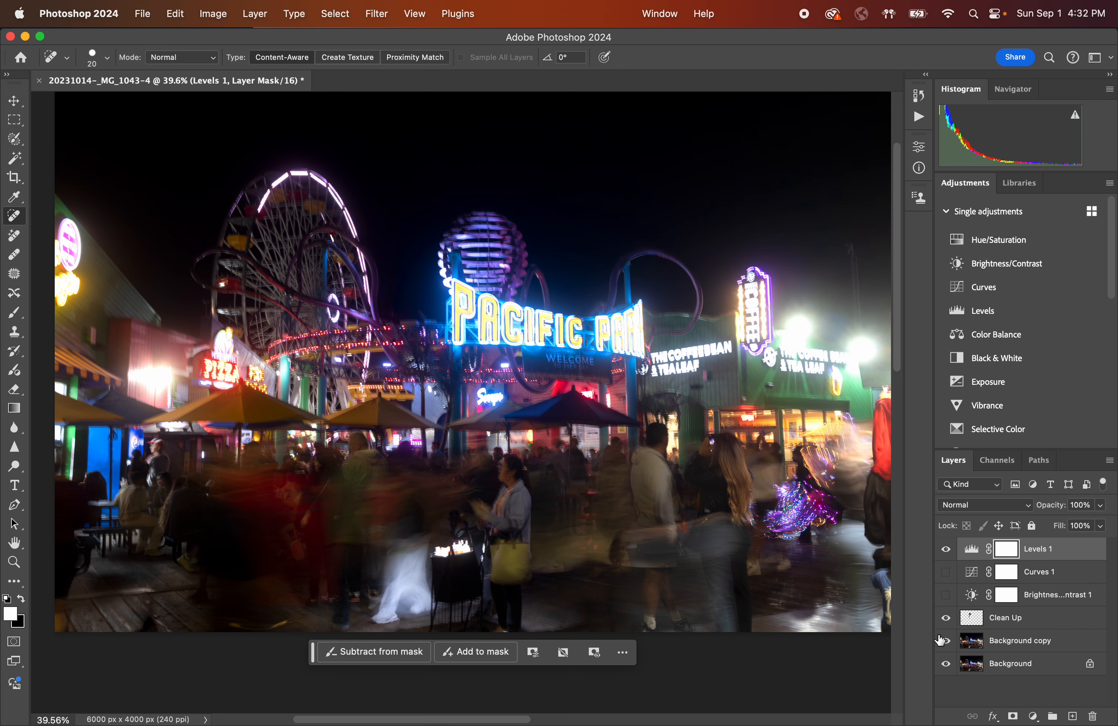
Add an Exposure adjustment layer with exposure +0.26, hiding the Levels layer, and close its properties.
left_click(993, 387)
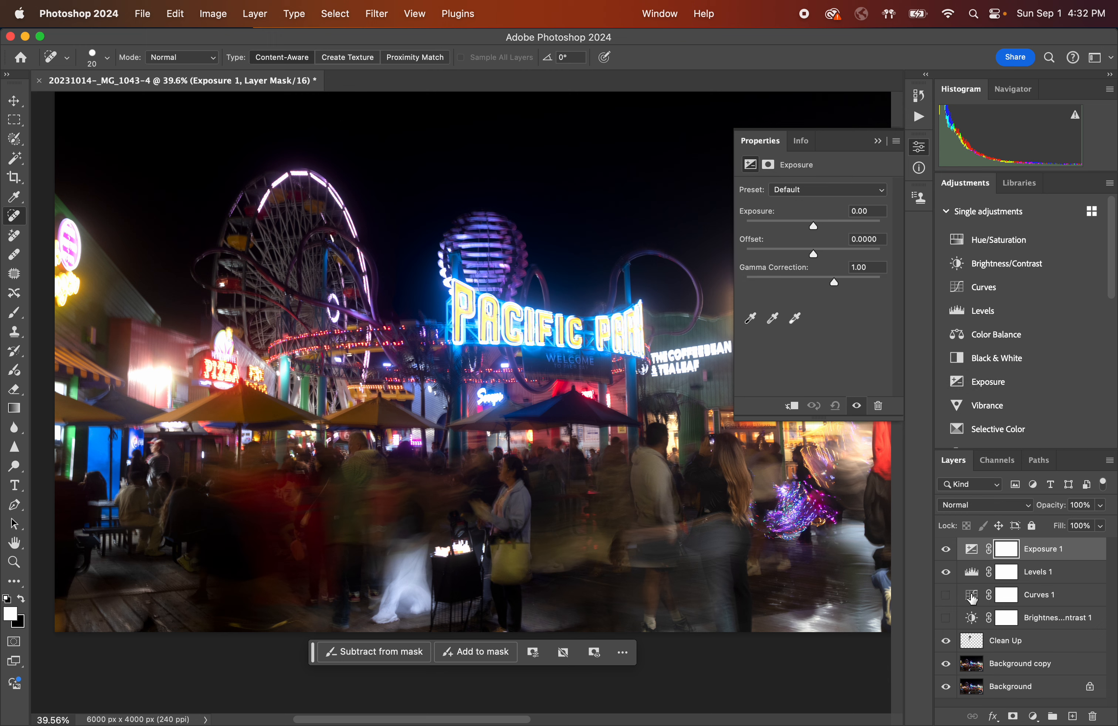
left_click(952, 579)
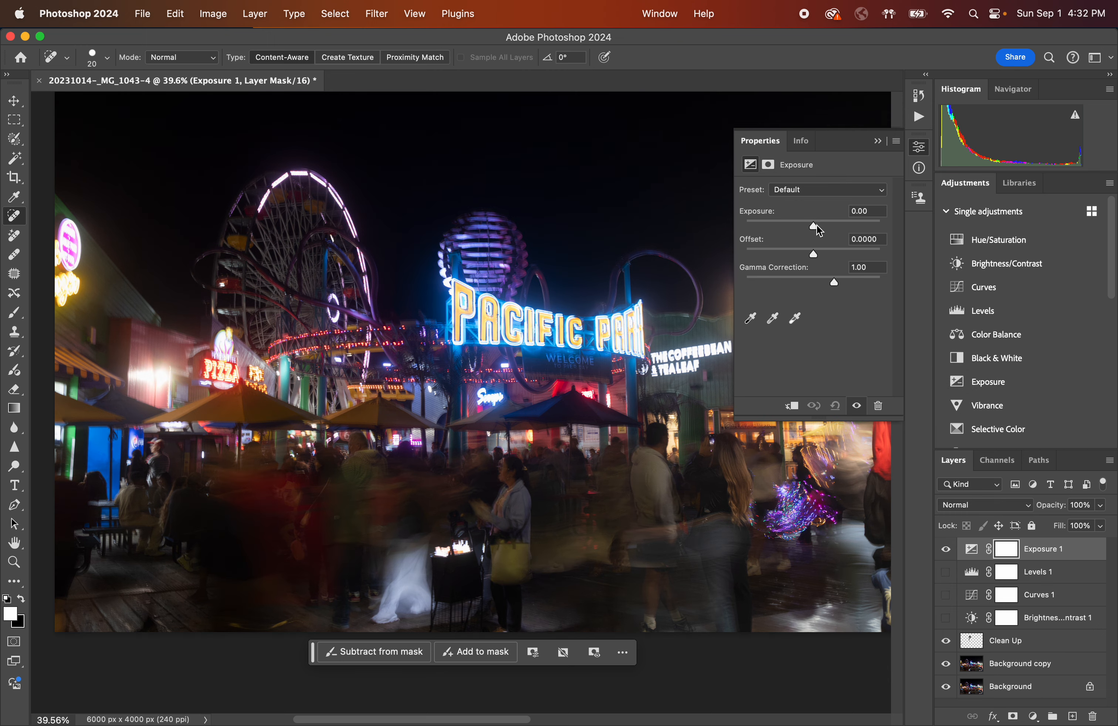
mouse_move(814, 228)
left_mouse_down()
mouse_move(837, 224)
mouse_move(780, 224)
mouse_move(831, 227)
mouse_move(817, 225)
left_mouse_up()
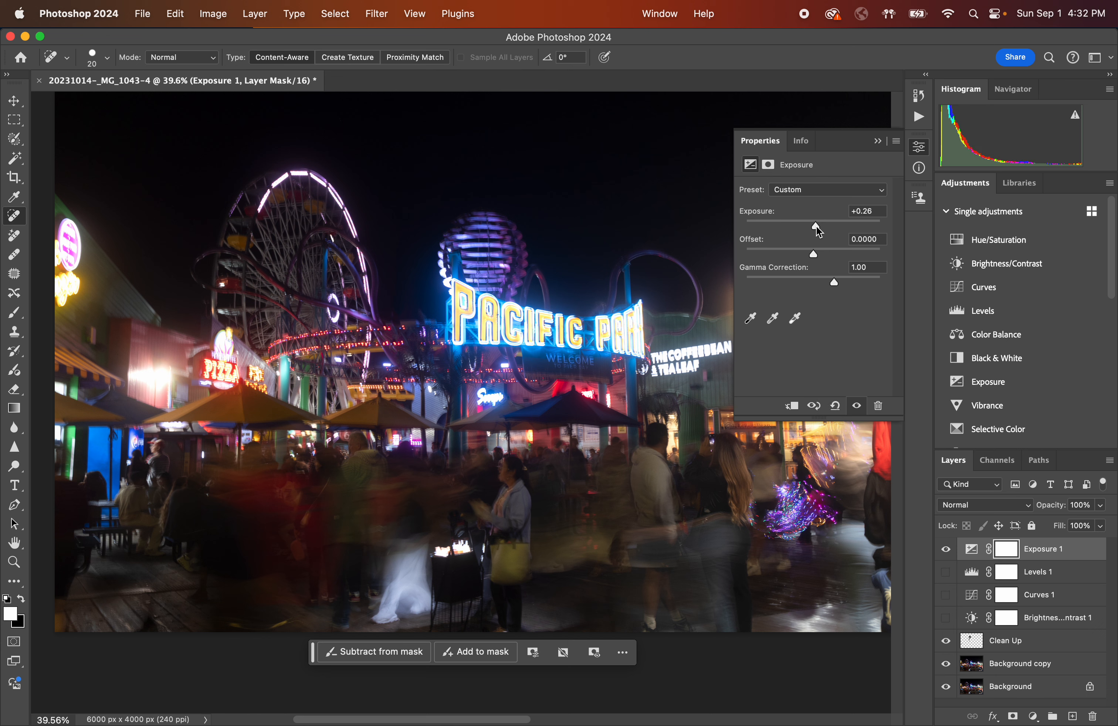
left_click(879, 142)
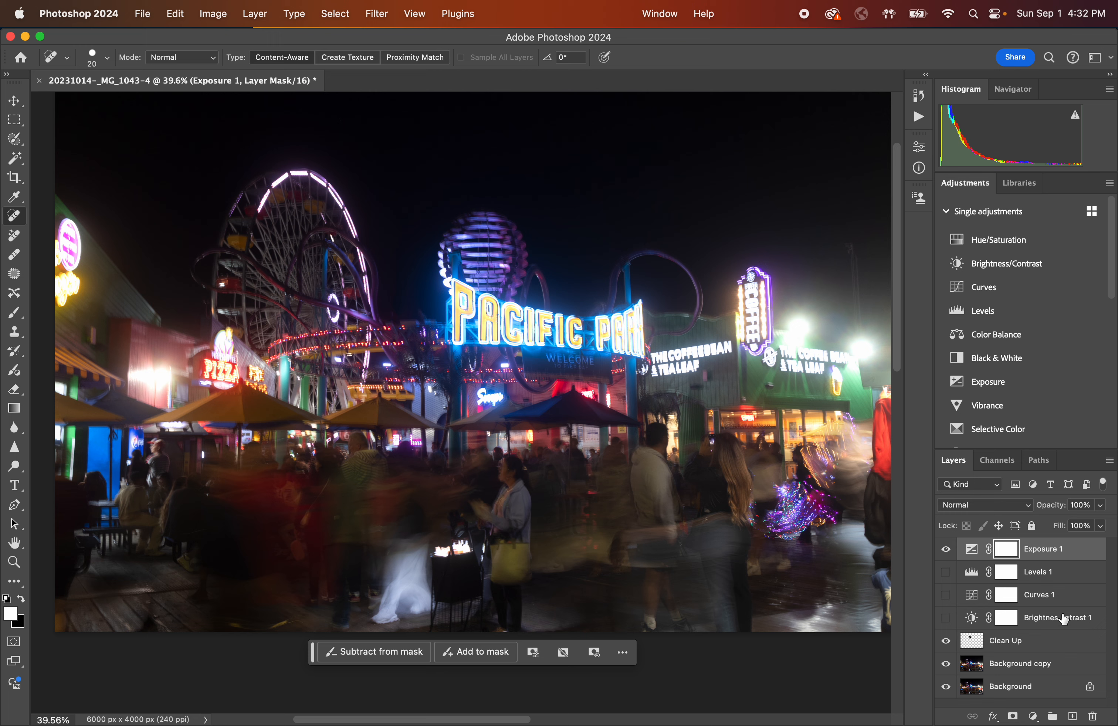
Turn the Curves, Levels and Brightness/Contrast layers back on to view all adjustments together.
left_click(946, 595)
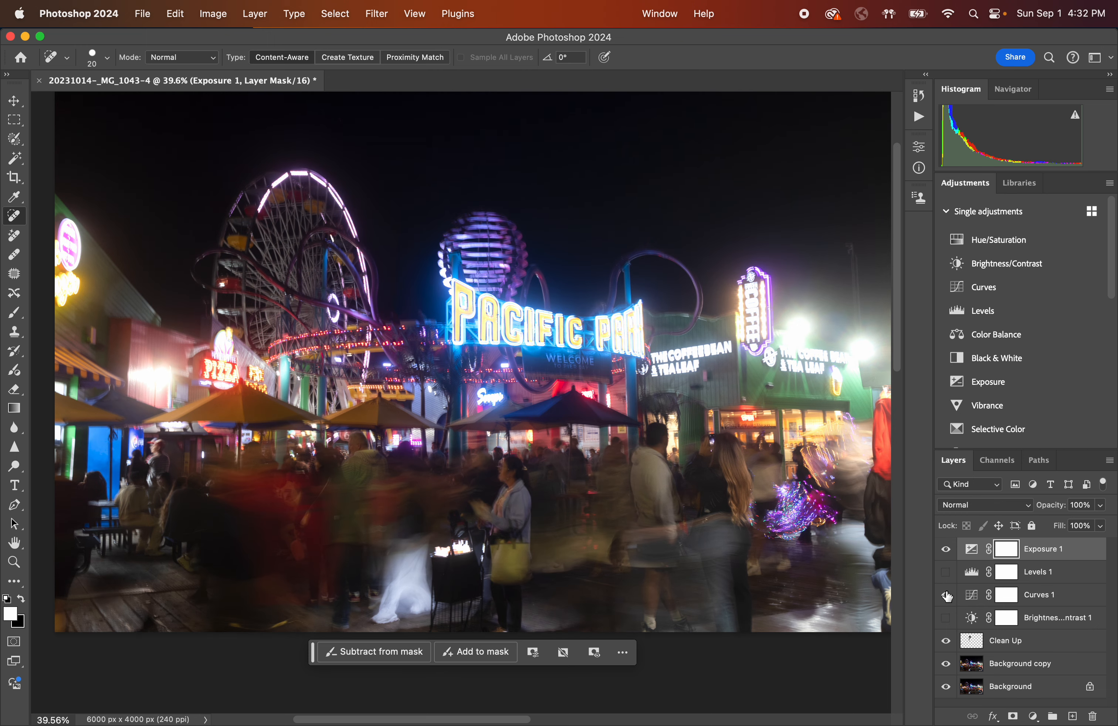
left_click(947, 573)
left_click(947, 618)
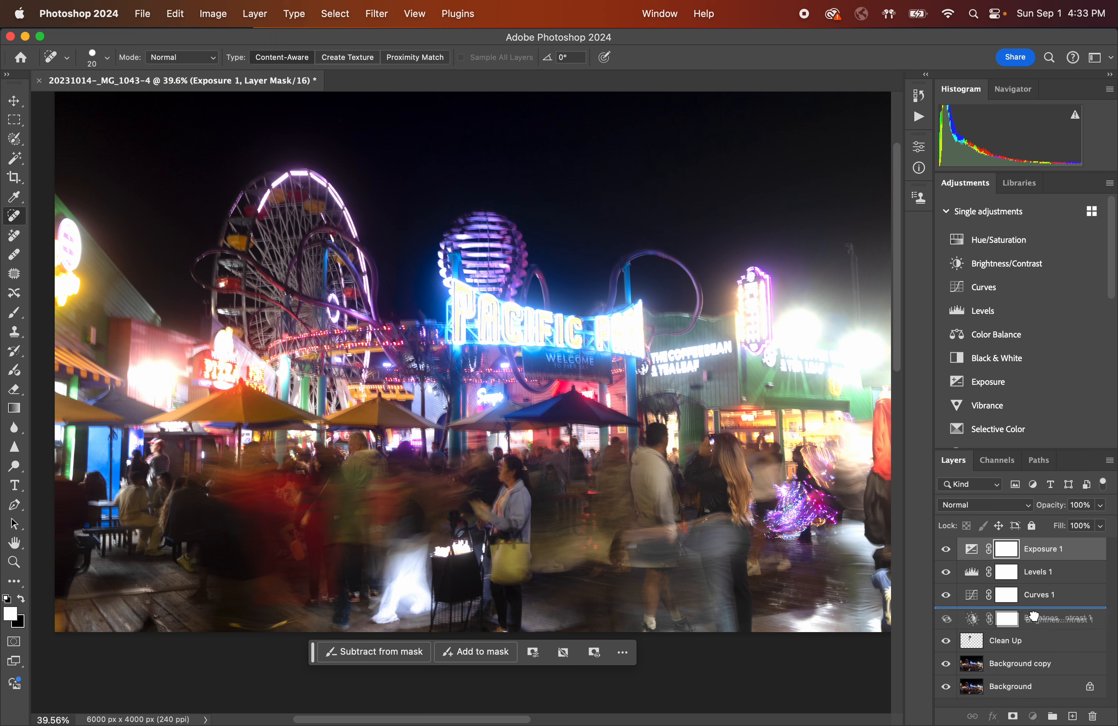
Delete the Brightness/Contrast, Curves and Exposure adjustment layers, keeping only the Levels layer.
left_click(1035, 620)
left_click_drag(1036, 619, 1093, 717)
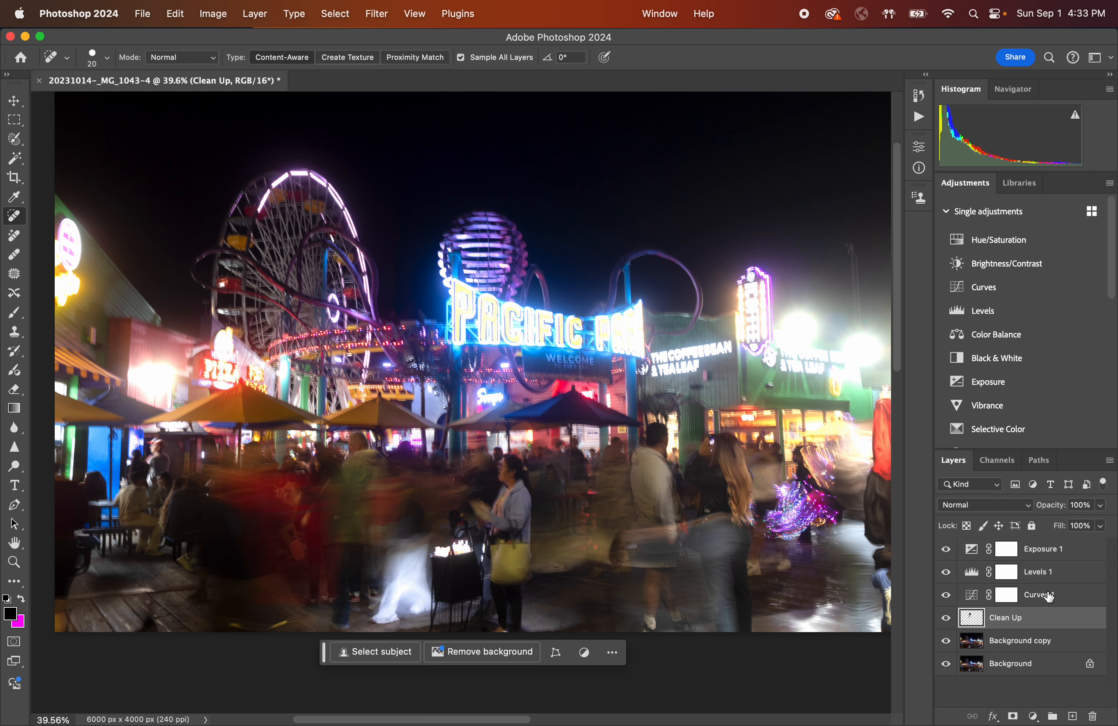
left_click_drag(1048, 595, 1094, 717)
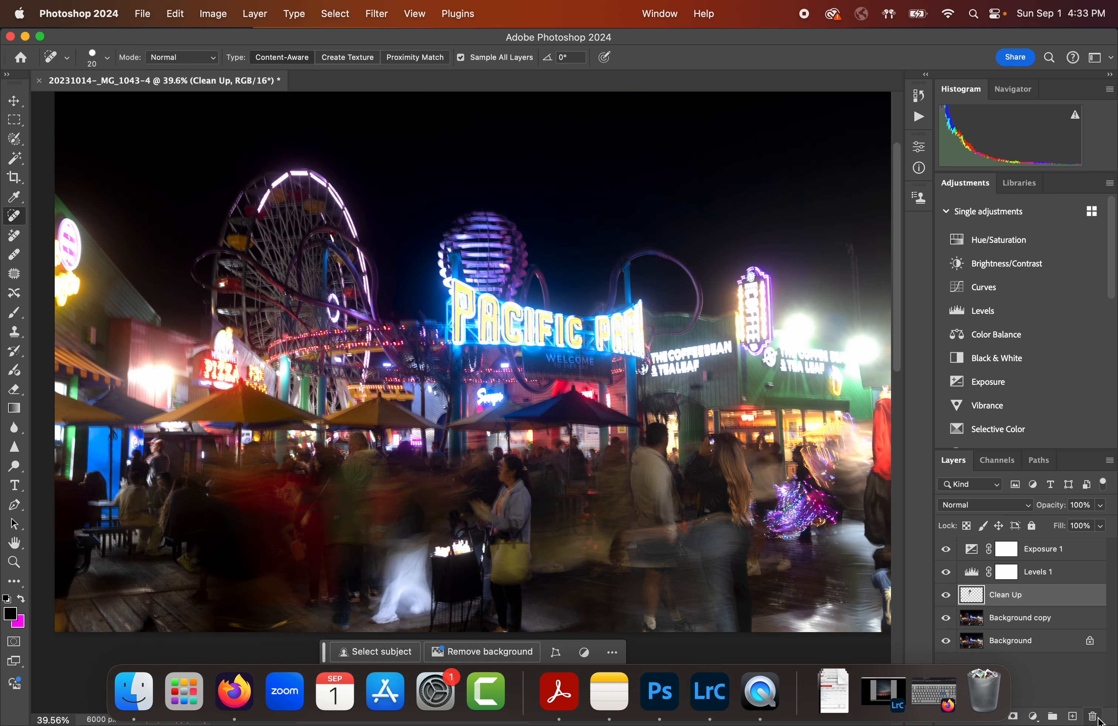
left_click(1039, 548)
left_click_drag(1039, 548, 1093, 716)
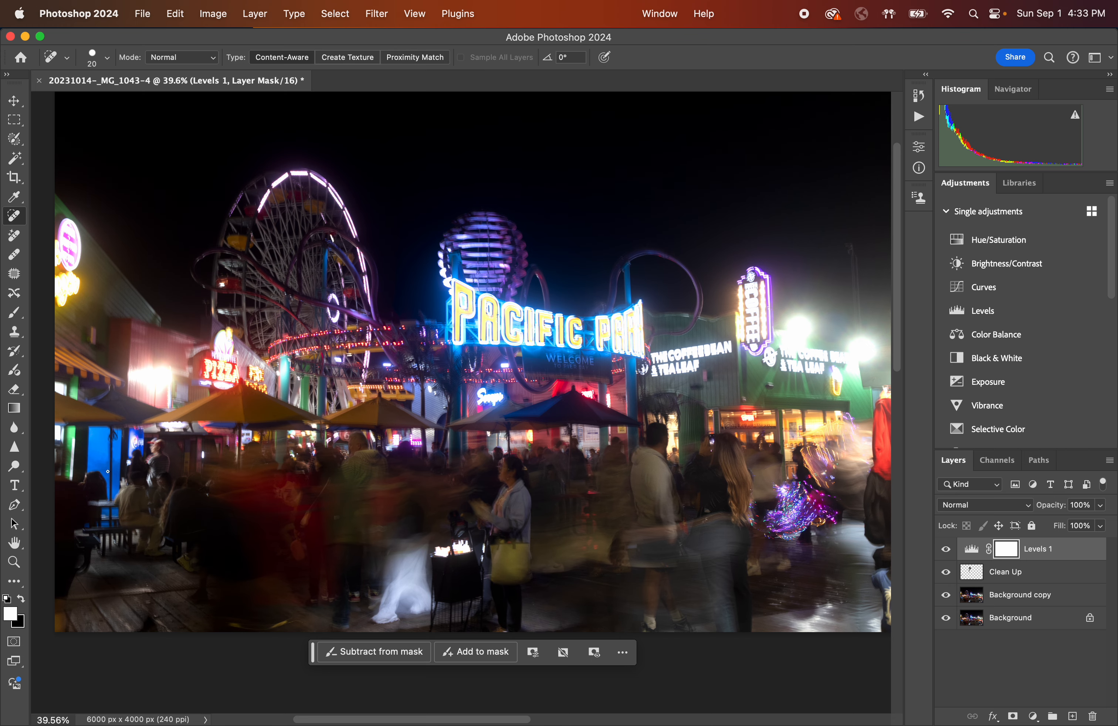
Zoom in on the Pepsi sign area, add a new empty layer above Levels 1 and rename it Pepsi clone.
scroll(117, 442, "up", 5)
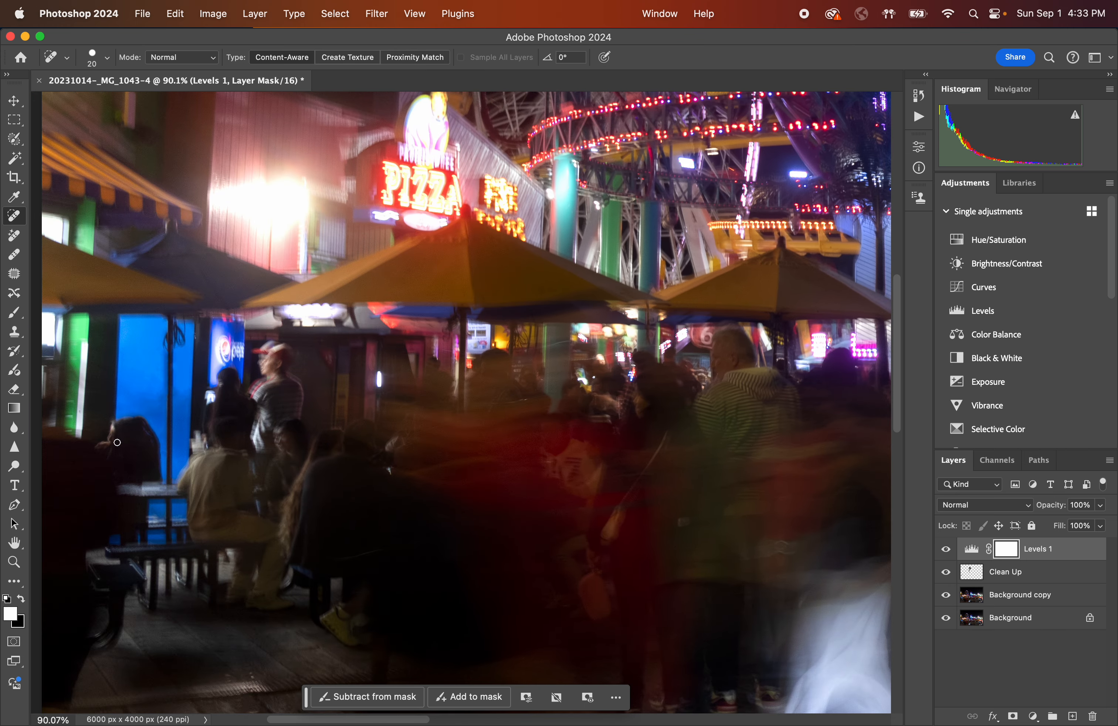
scroll(120, 441, "up", 5)
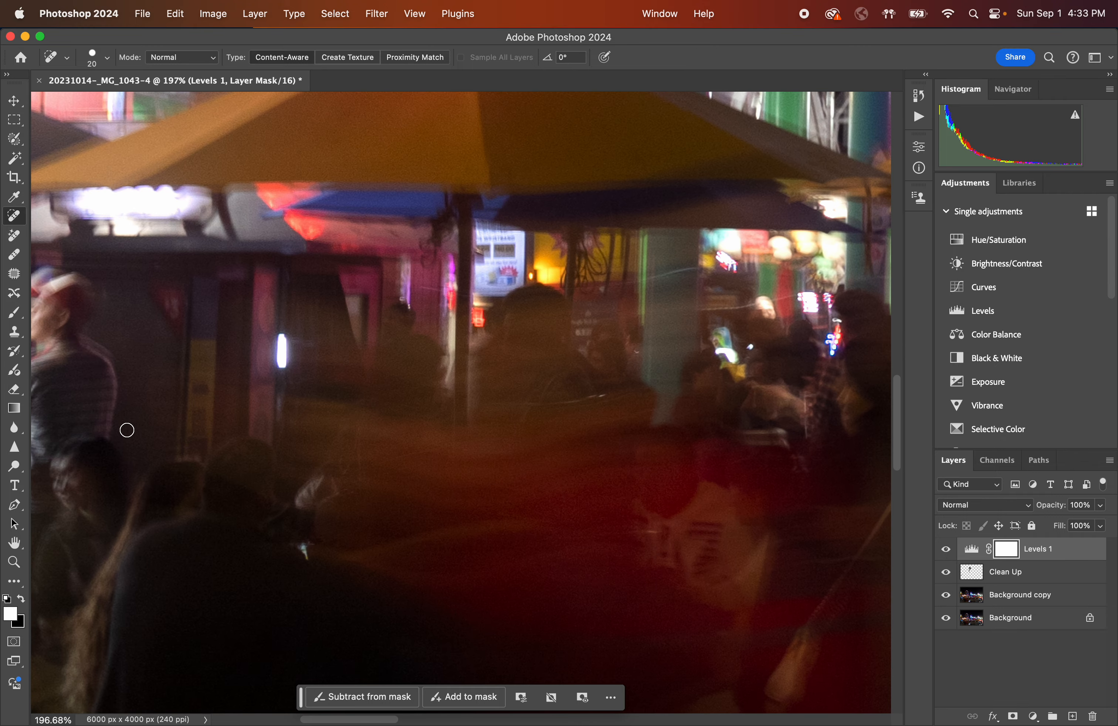
scroll(146, 414, "up", 2)
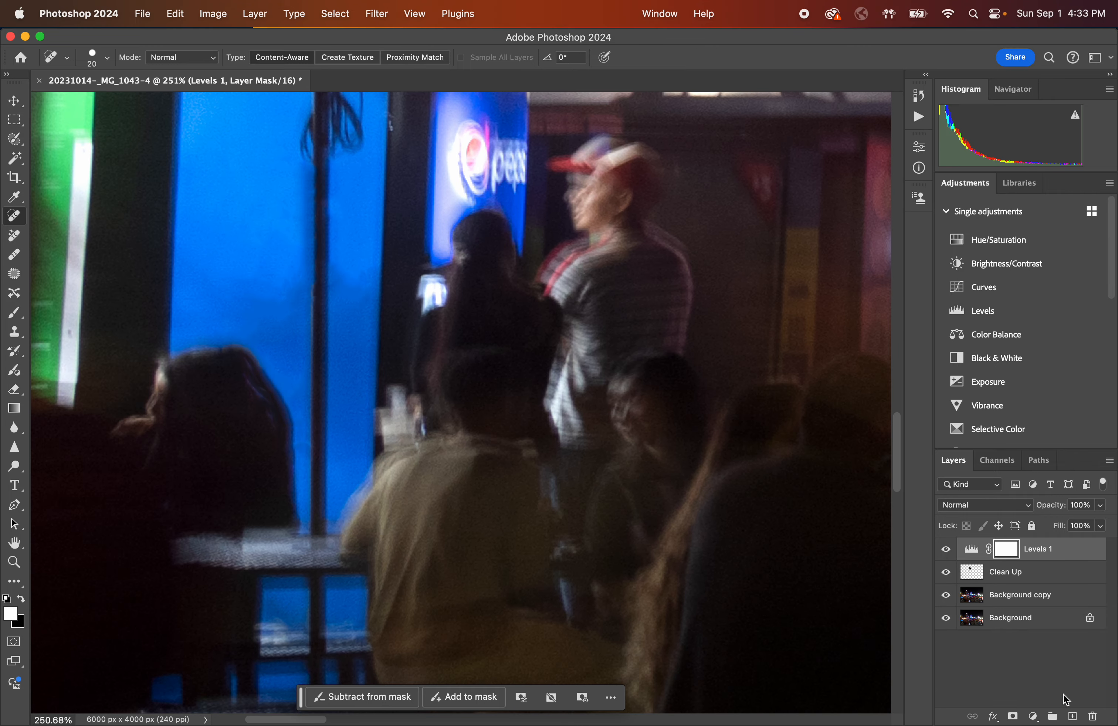
left_click(1073, 717)
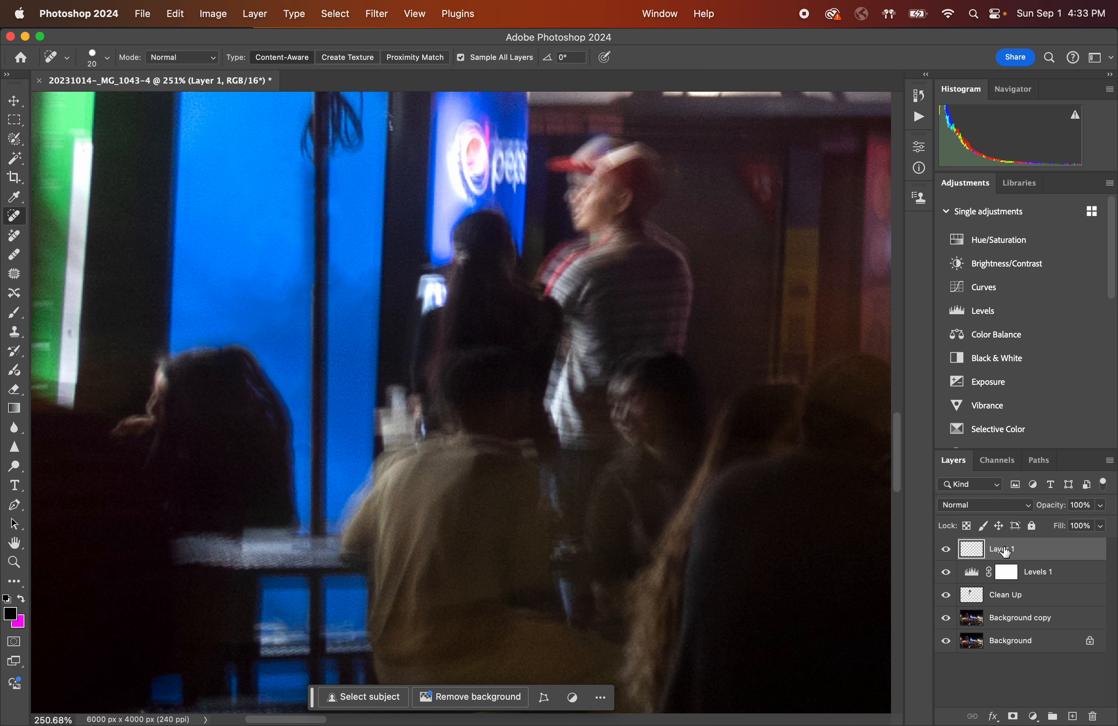
right_click(1005, 552)
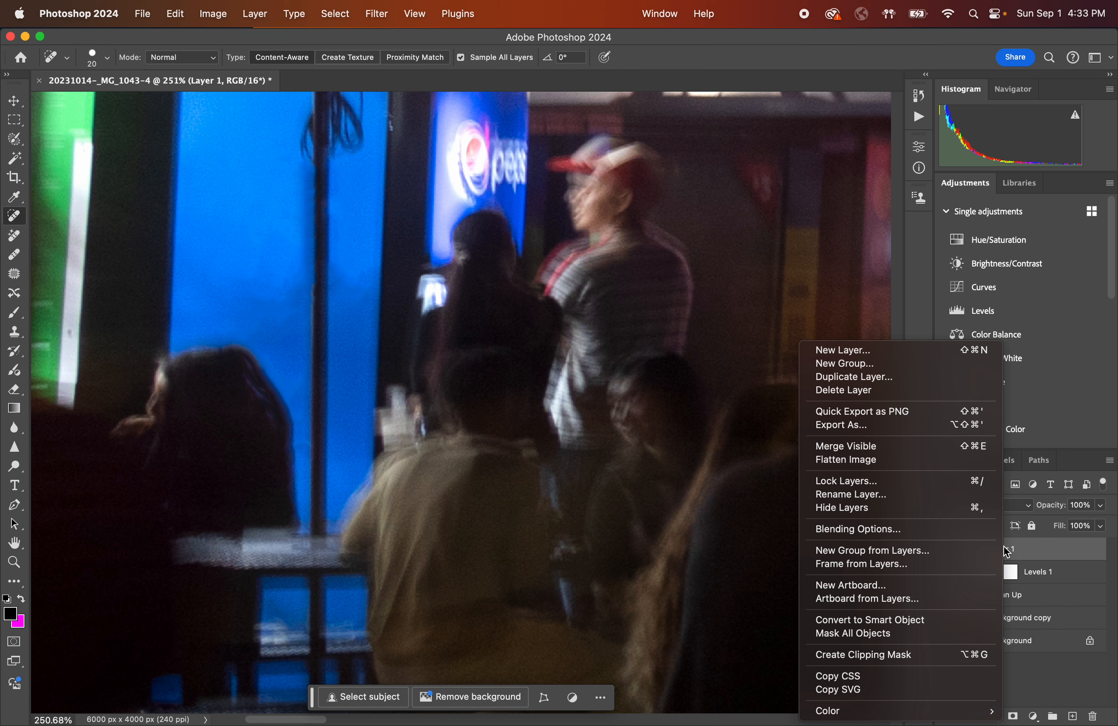
left_click(896, 496)
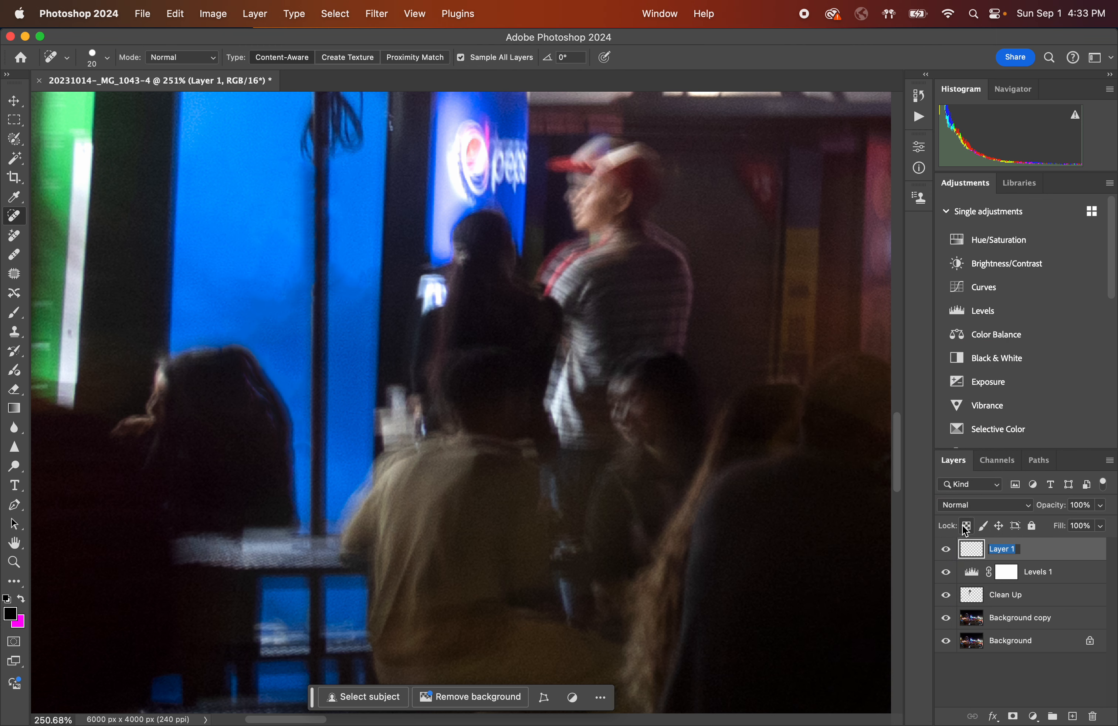
key("BackSpace")
type("Pepsi clone")
left_click(1058, 558)
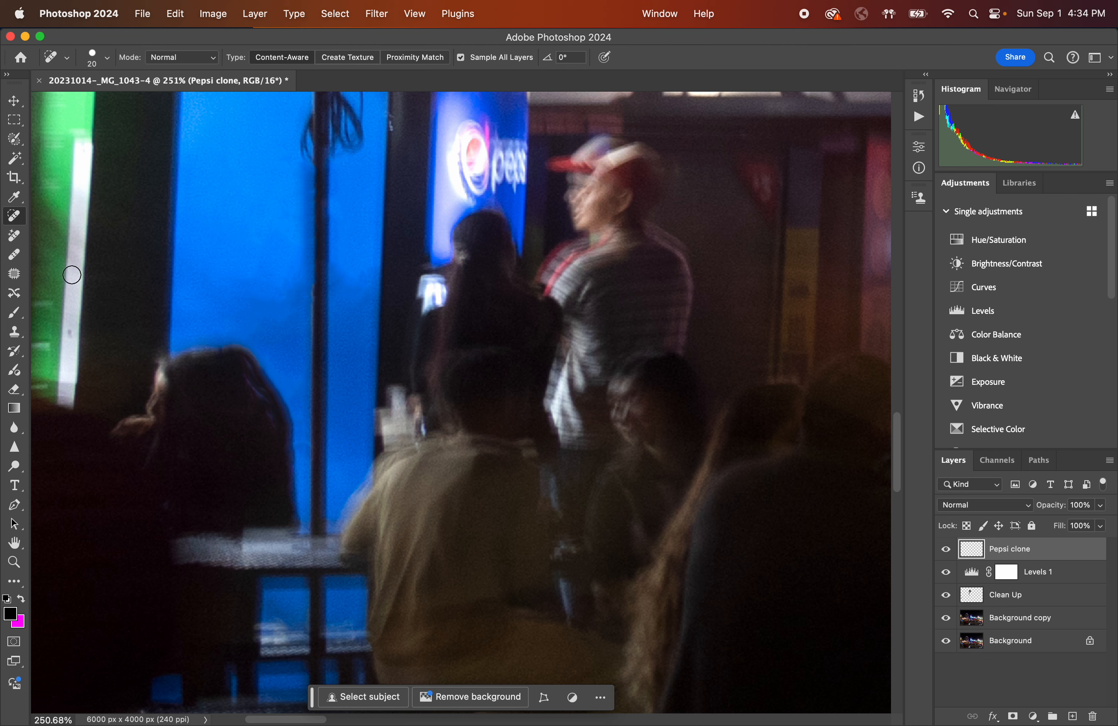
Switch to the Clone Stamp tool, zoom in, and briefly hide the upper layers to compare the original Pepsi logo area.
left_click(15, 333)
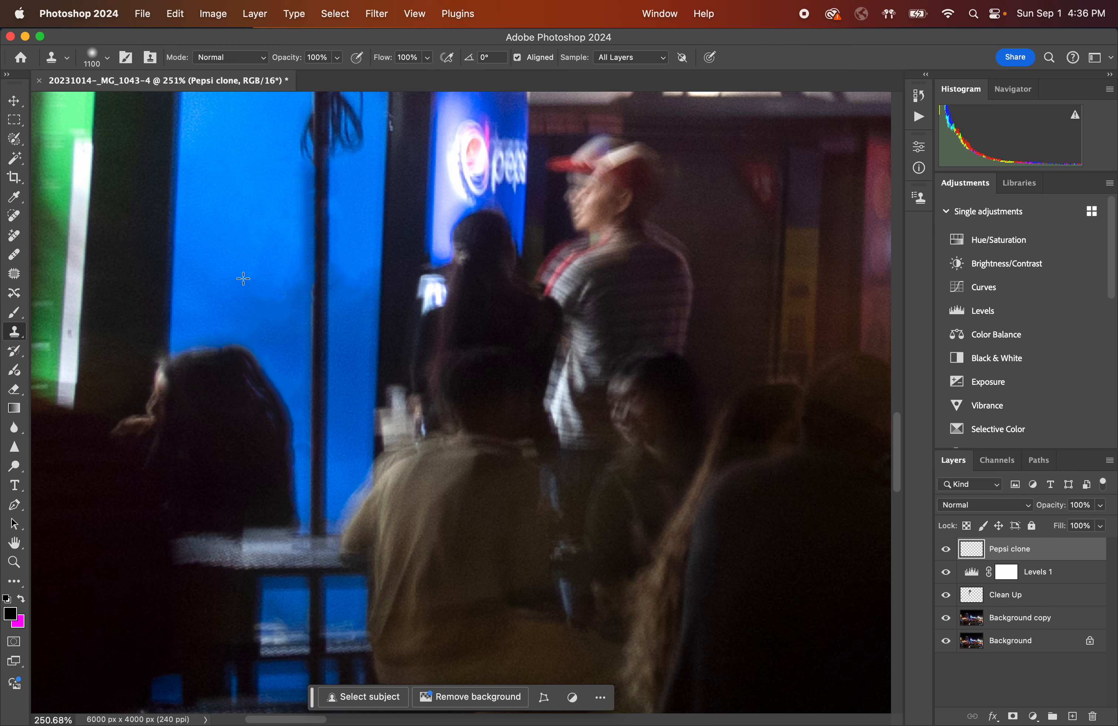
scroll(243, 279, "up", 5)
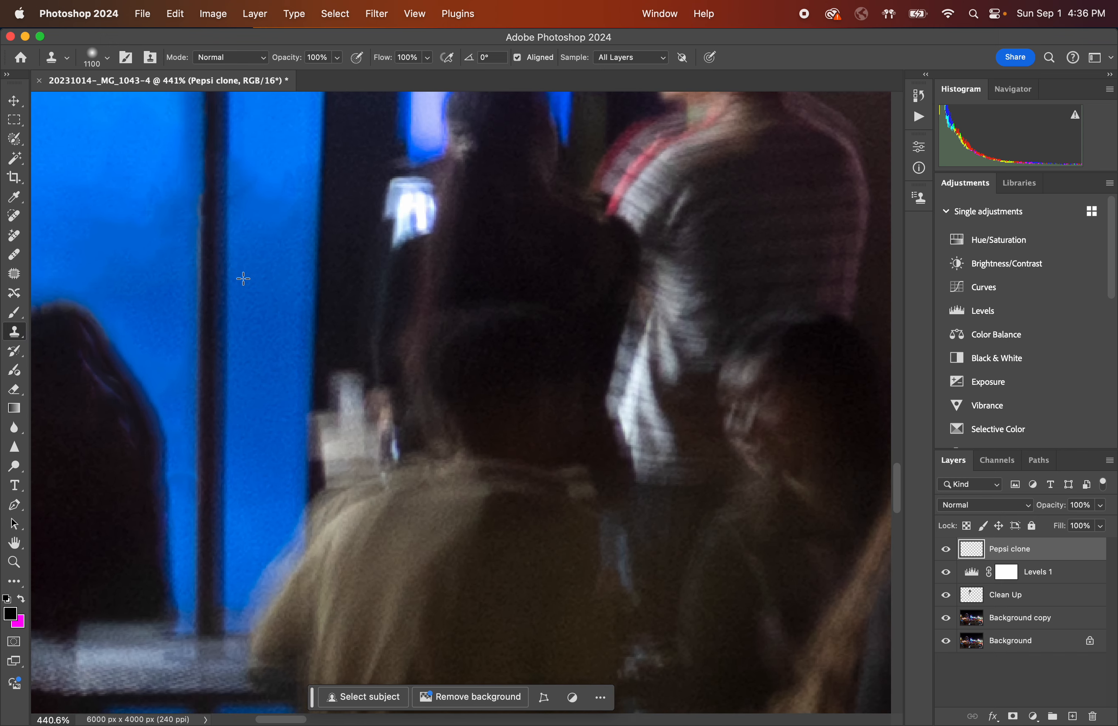
scroll(244, 279, "down", 1)
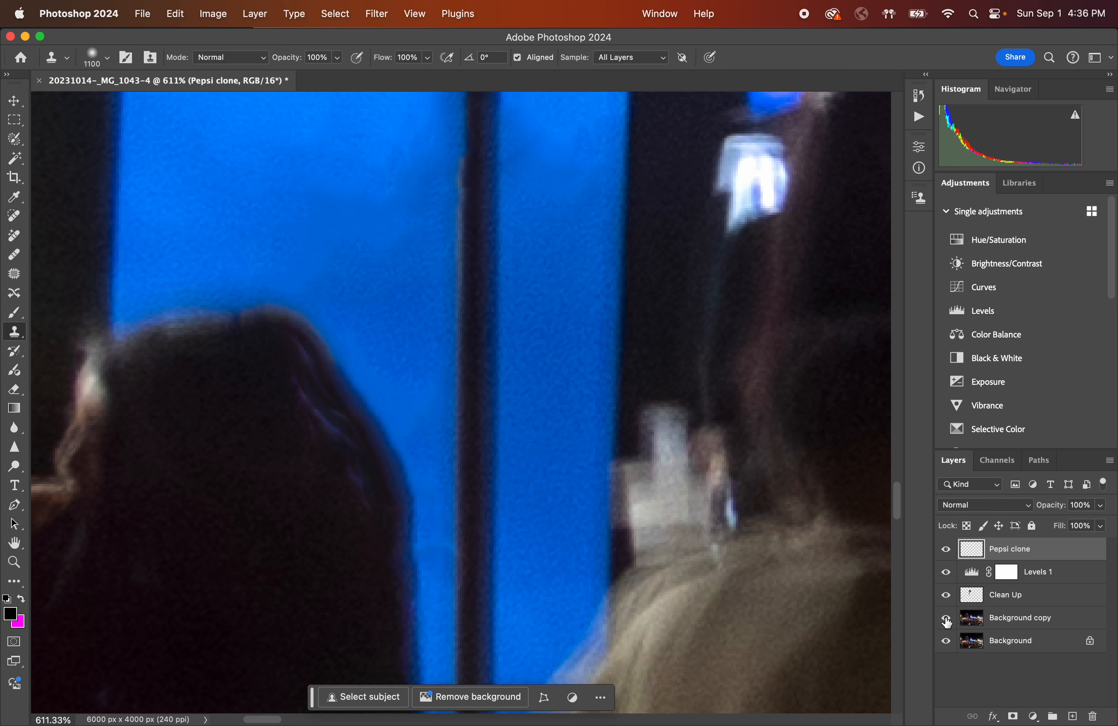
left_click(946, 550)
left_click_drag(950, 558, 951, 597)
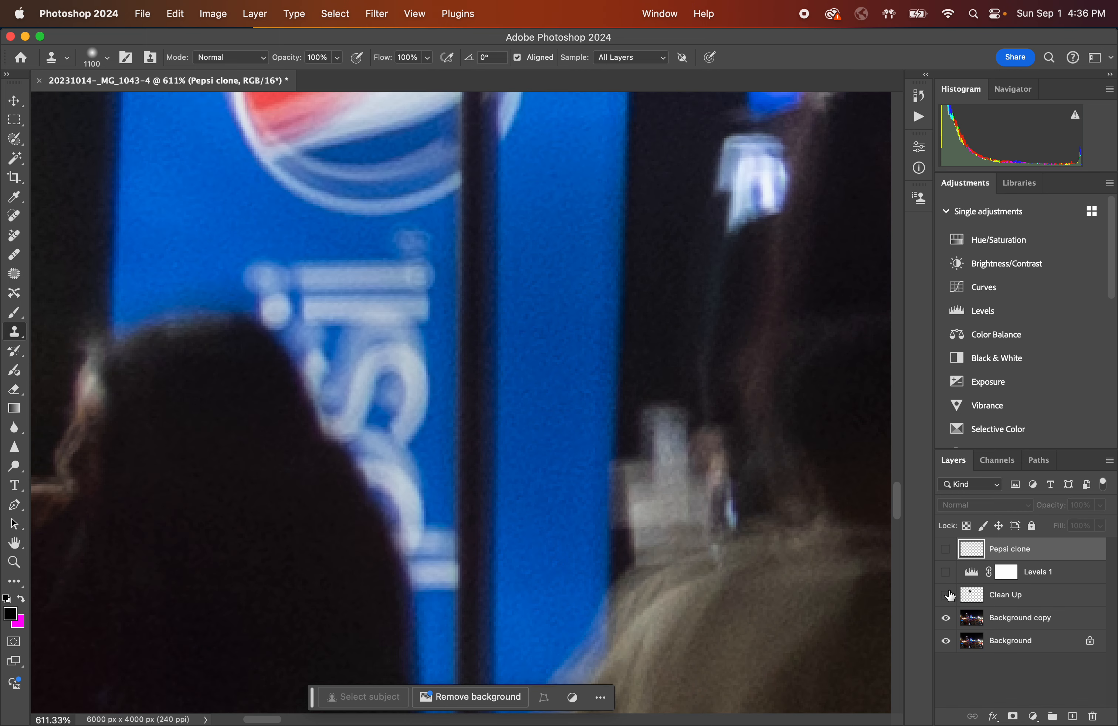
mouse_move(947, 596)
left_mouse_down()
mouse_move(946, 549)
mouse_move(946, 598)
left_mouse_up()
mouse_move(947, 599)
left_mouse_down()
mouse_move(947, 548)
mouse_move(947, 598)
left_mouse_up()
left_click_drag(946, 596, 947, 530)
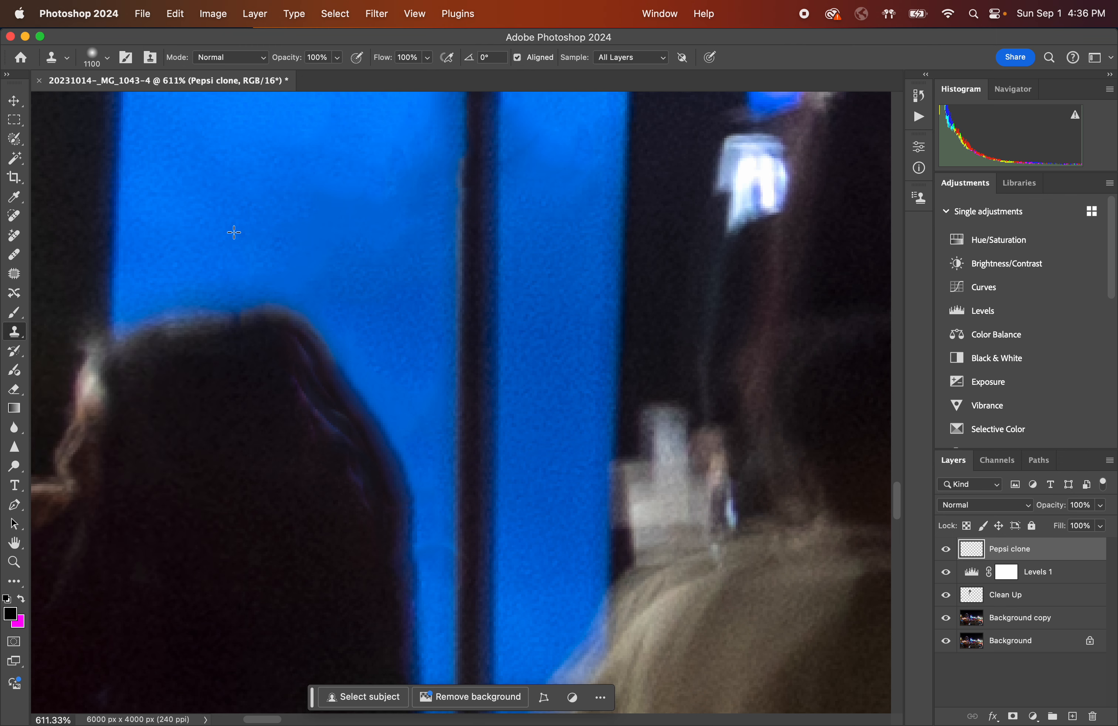
Set the clone brush size to 20 px and its hardness to 20%.
key("bracketright")
key("bracketright")
key("bracketright")
key("bracketright")
key("bracketright")
key("bracketright")
key("bracketright")
key("bracketright")
left_click(106, 58)
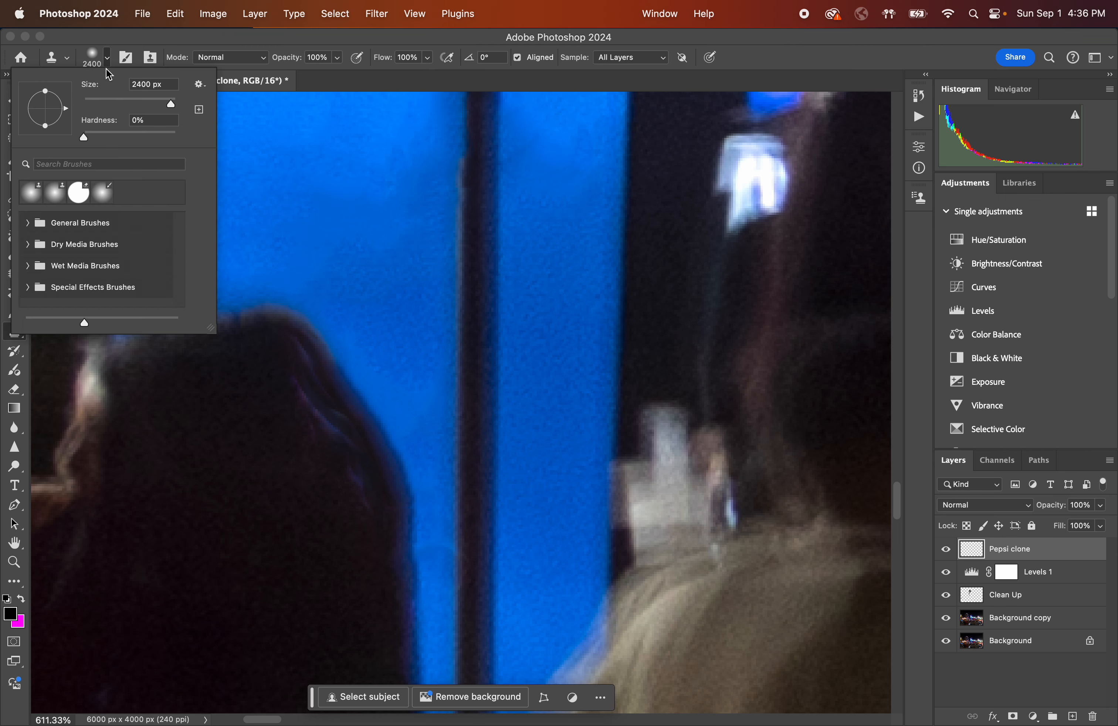
left_click_drag(170, 103, 100, 105)
left_click(105, 60)
left_click(106, 58)
left_click_drag(85, 135, 127, 137)
left_click(107, 59)
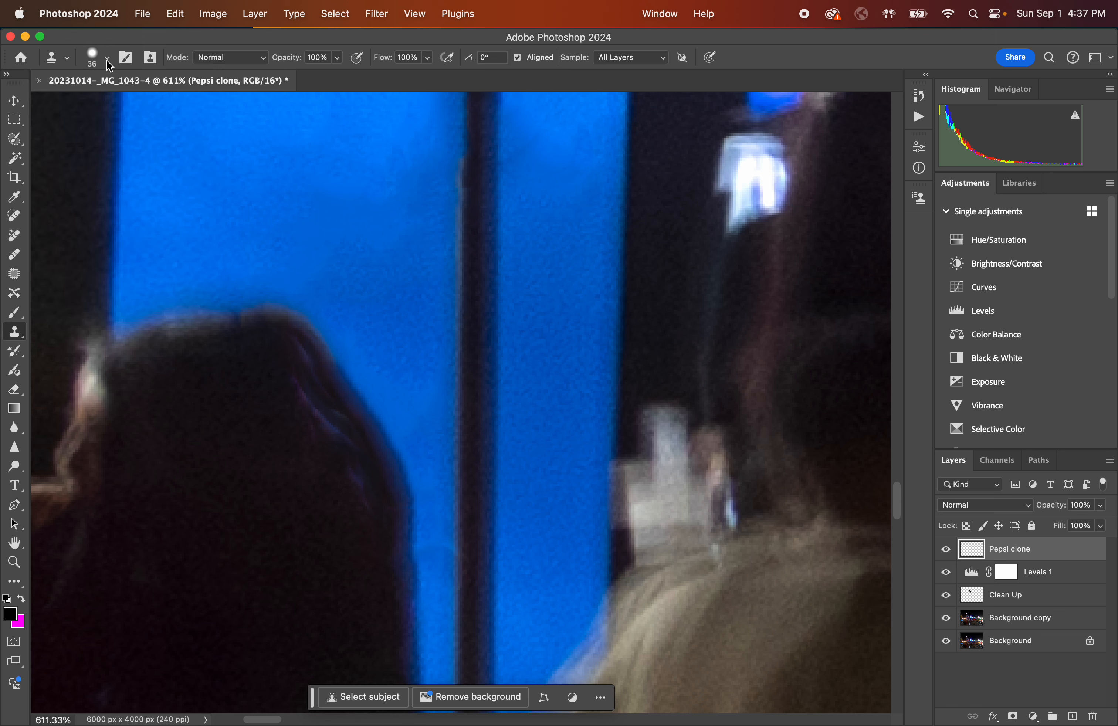
key("bracketleft")
key("bracketleft")
Define a clone source in the blue window and clone over the area above the woman's head.
left_click(251, 244)
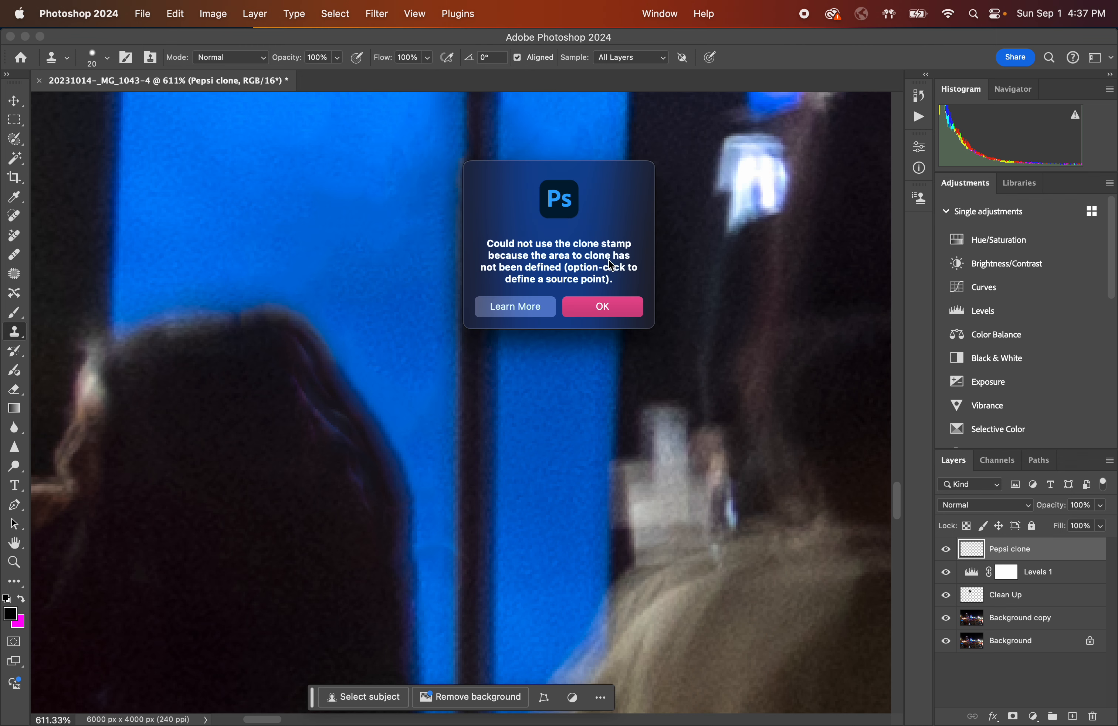
left_click(612, 308)
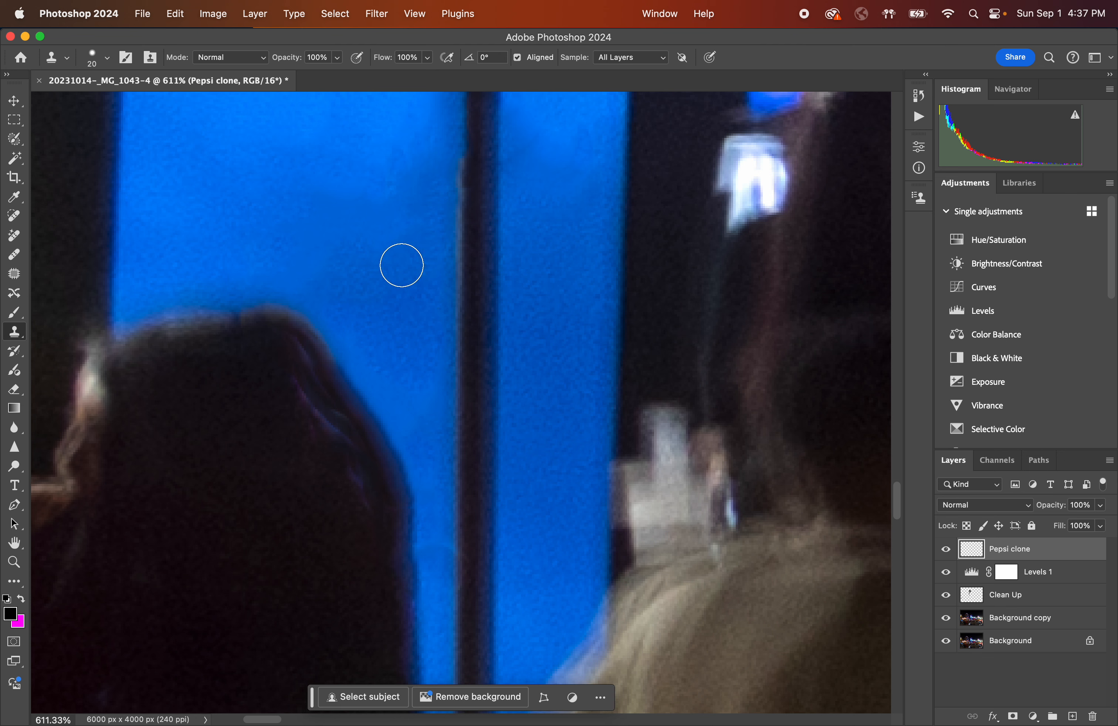
key("alt")
key("alt")
key("alt")
key("alt")
key("alt")
key("alt")
key("alt")
key("alt")
key("alt")
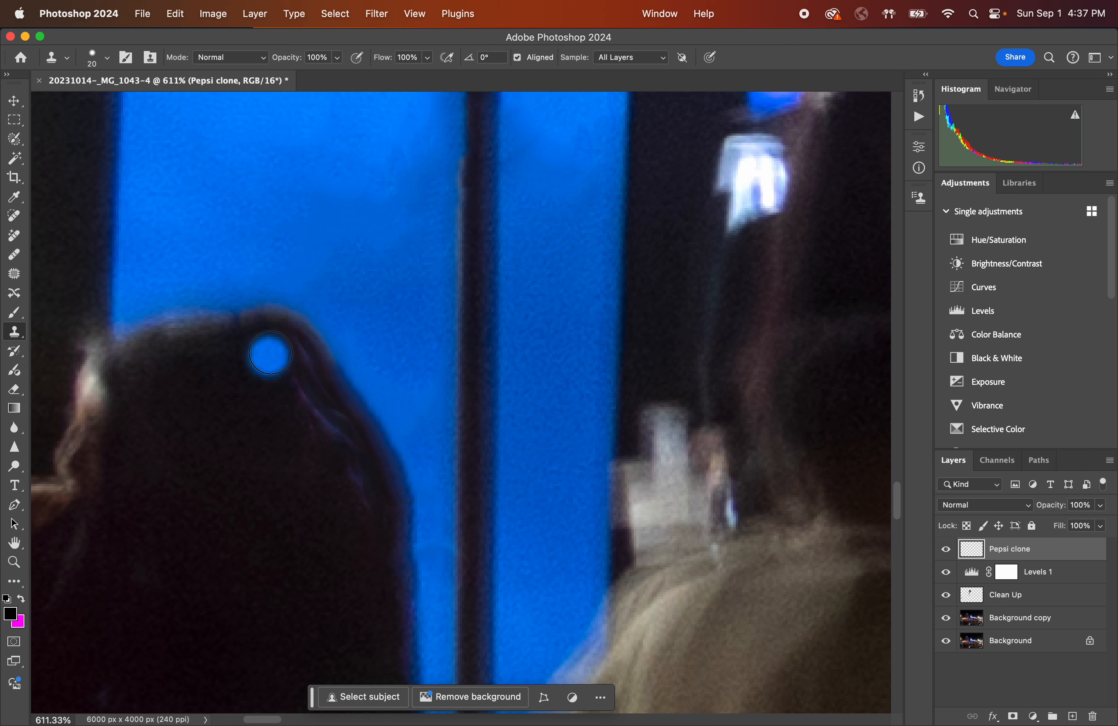
left_click_drag(245, 279, 331, 348)
left_click_drag(349, 369, 371, 401)
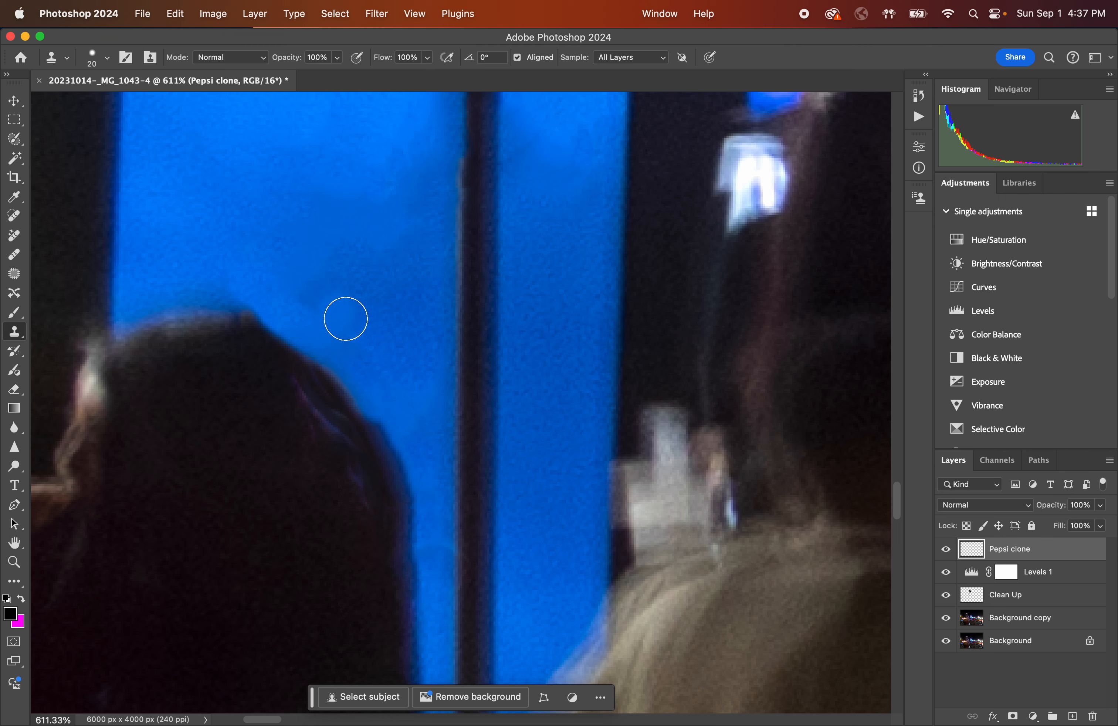
left_click(368, 281, "alt")
left_click(365, 284)
left_click(387, 273, "alt")
Clone more blue window texture along the top edge of the woman's hair.
left_click(108, 59)
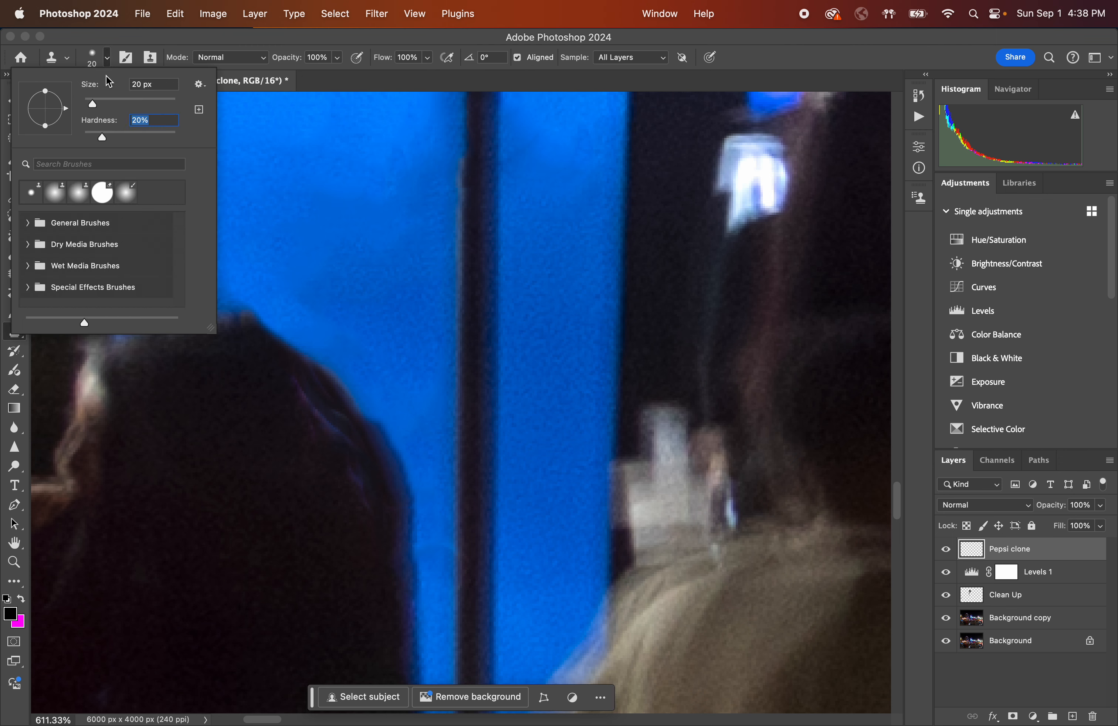
left_click(109, 61)
mouse_move(339, 307)
left_mouse_down()
mouse_move(353, 338)
mouse_move(324, 329)
mouse_move(367, 368)
mouse_move(302, 312)
mouse_move(363, 376)
mouse_move(366, 355)
mouse_move(379, 364)
mouse_move(368, 375)
mouse_move(381, 396)
mouse_move(401, 397)
mouse_move(400, 386)
mouse_move(403, 401)
mouse_move(431, 381)
mouse_move(409, 405)
left_mouse_up()
left_click(362, 286, "alt")
left_click(372, 310, "alt")
left_click(412, 332, "alt")
left_click(356, 297, "alt")
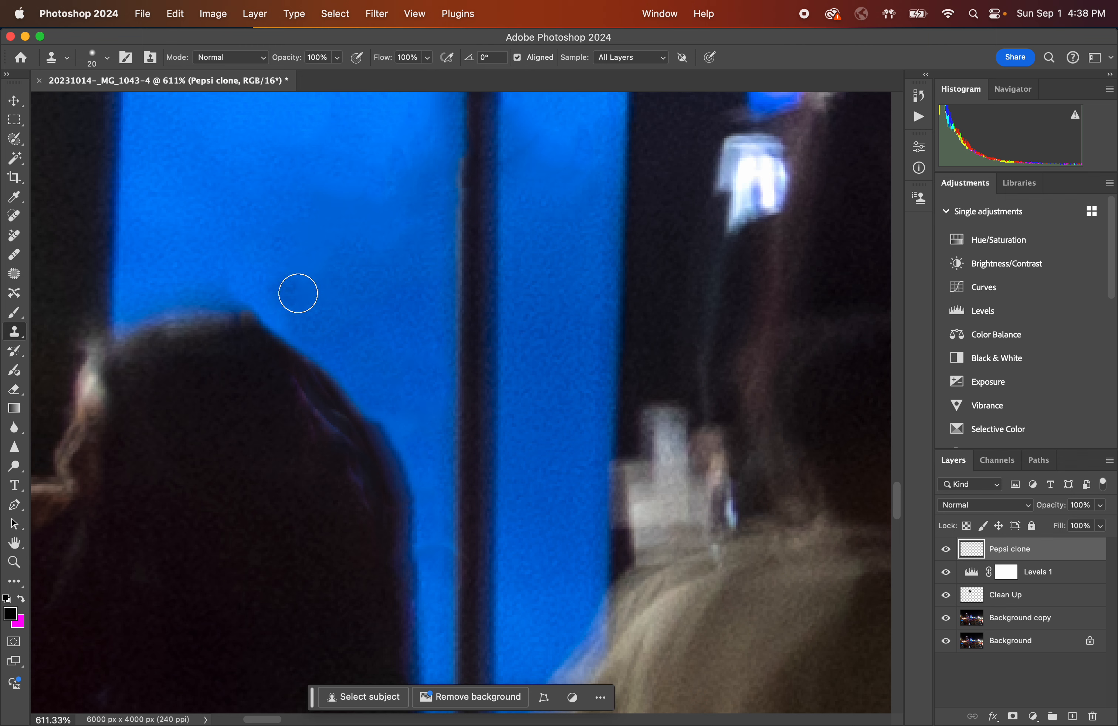
left_click(240, 280)
mouse_move(266, 276)
left_mouse_down()
mouse_move(249, 282)
mouse_move(267, 302)
mouse_move(294, 302)
mouse_move(282, 314)
left_mouse_up()
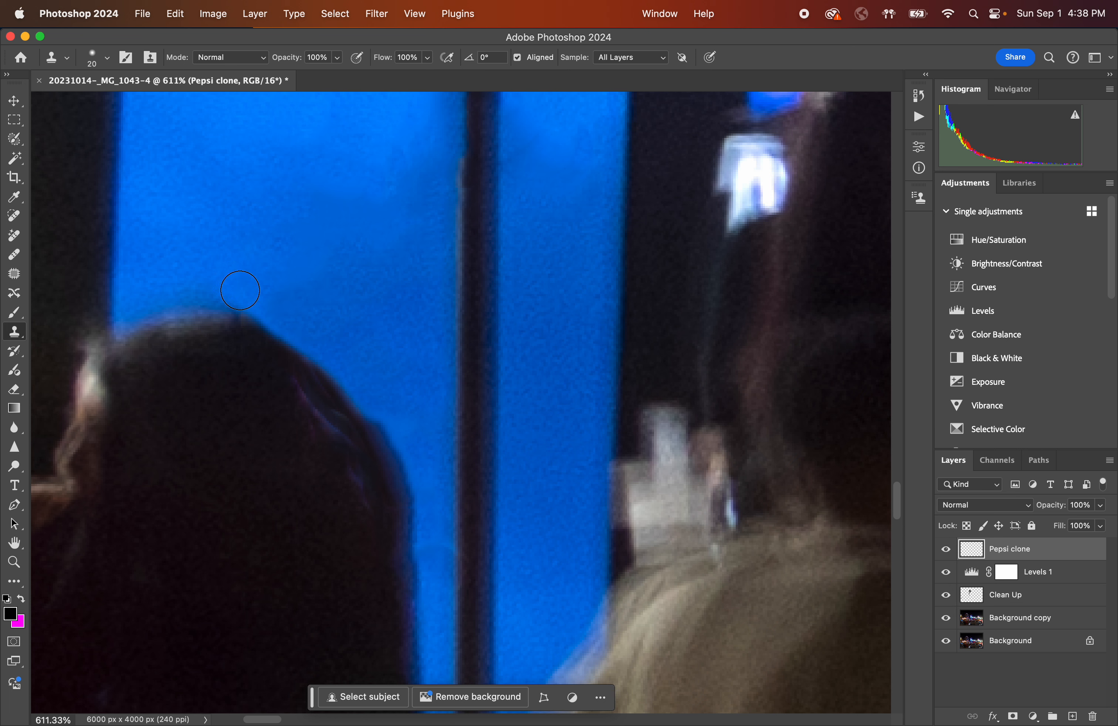
Clone along the right edge of the woman's hair down to the window frame, undoing unwanted strokes.
mouse_move(211, 283)
left_mouse_down()
mouse_move(285, 328)
mouse_move(344, 422)
mouse_move(350, 402)
mouse_move(328, 364)
mouse_move(330, 397)
mouse_move(363, 458)
mouse_move(379, 455)
mouse_move(362, 404)
mouse_move(358, 434)
mouse_move(381, 486)
mouse_move(397, 490)
mouse_move(389, 459)
left_mouse_up()
left_click_drag(445, 486, 517, 519)
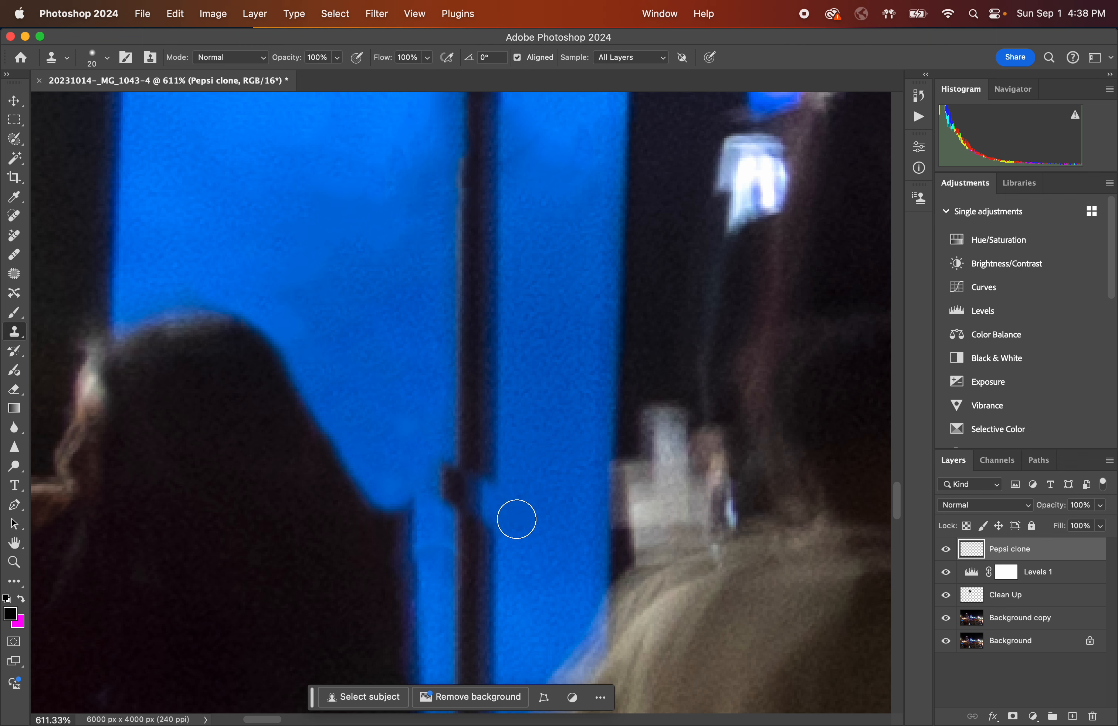
left_click_drag(437, 480, 438, 483)
key("super+z")
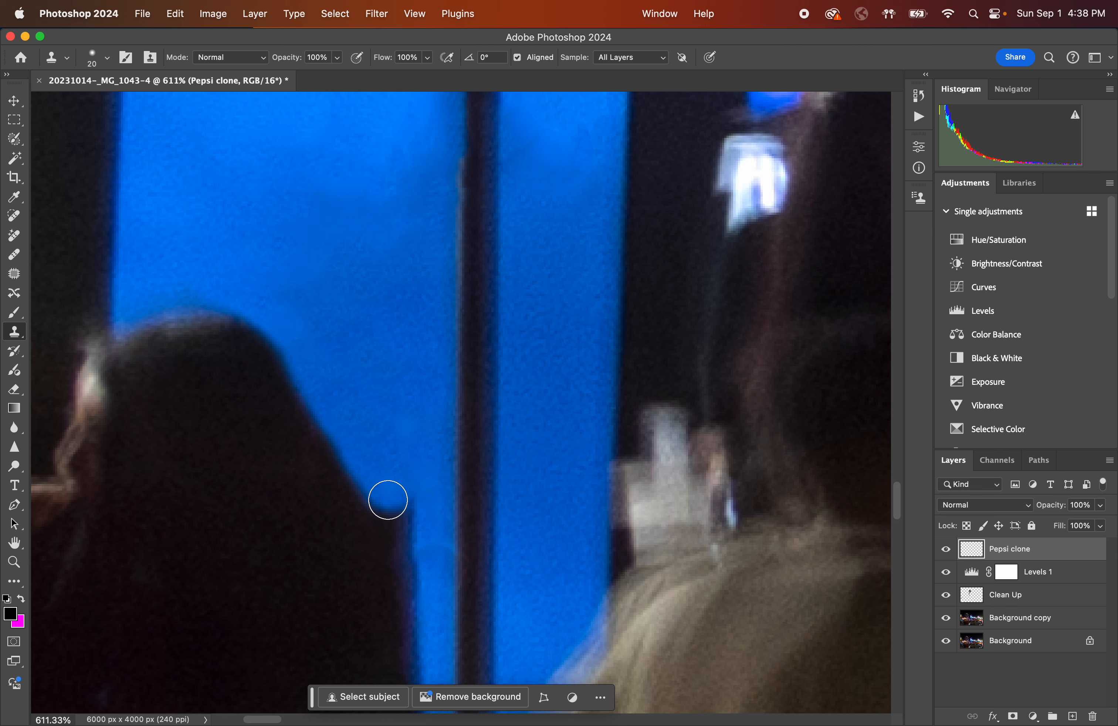
mouse_move(377, 457)
left_mouse_down()
mouse_move(411, 529)
mouse_move(412, 512)
mouse_move(450, 614)
mouse_move(447, 554)
mouse_move(434, 536)
mouse_move(413, 540)
mouse_move(416, 568)
mouse_move(405, 539)
mouse_move(438, 601)
mouse_move(392, 507)
left_mouse_up()
key("super+z")
key("super+z")
Touch up the blue window along the lower right edge of the woman's hair.
left_click(369, 404, "alt")
mouse_move(386, 486)
left_mouse_down()
mouse_move(405, 500)
mouse_move(401, 514)
mouse_move(391, 497)
mouse_move(397, 505)
left_mouse_up()
left_click(414, 489, "alt")
mouse_move(415, 548)
left_mouse_down()
mouse_move(413, 524)
mouse_move(426, 582)
mouse_move(417, 537)
left_mouse_up()
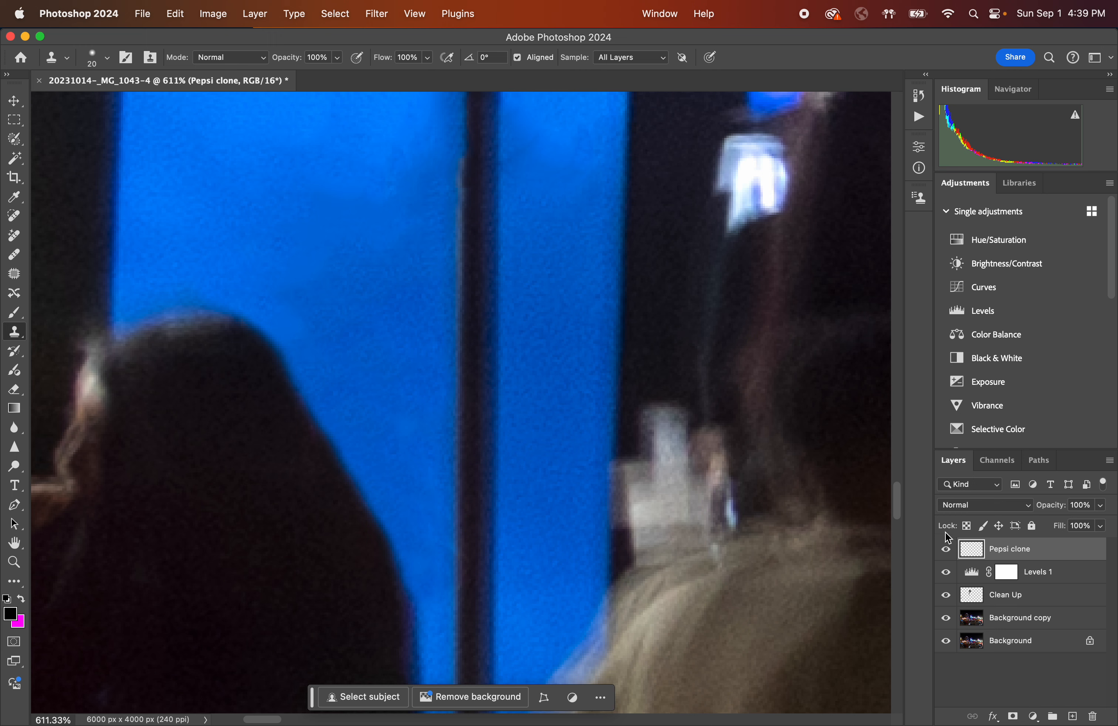
Toggle the Pepsi clone, Levels and Clean Up layers off and on to compare before and after.
left_click(946, 595)
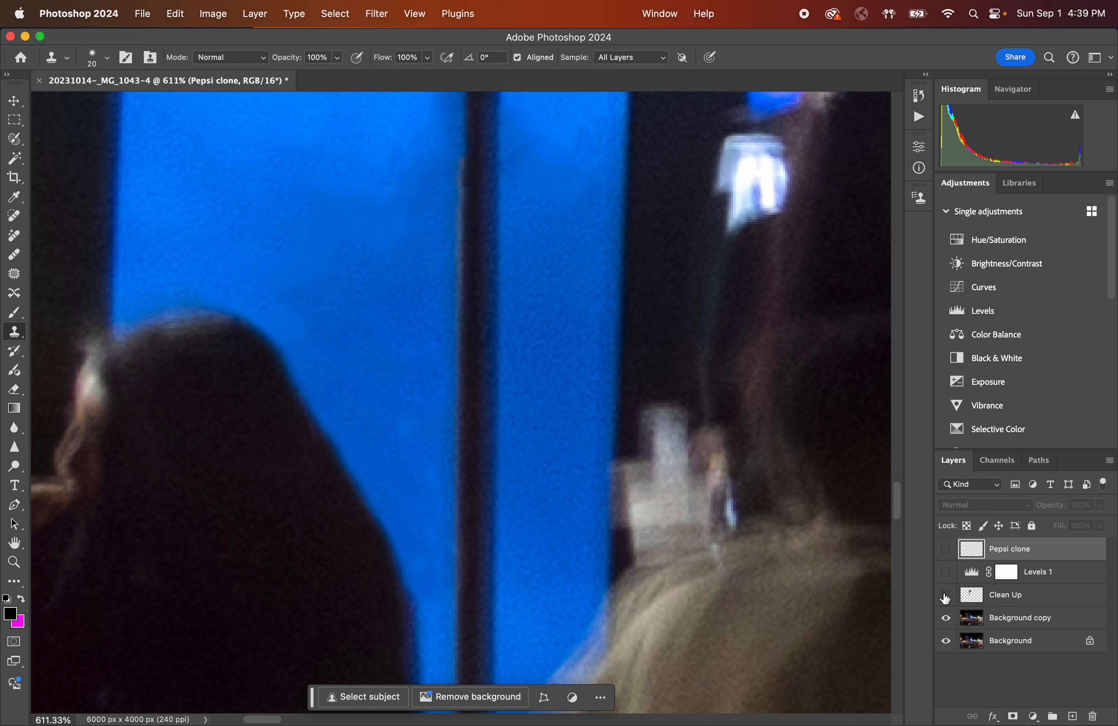
left_click(945, 549)
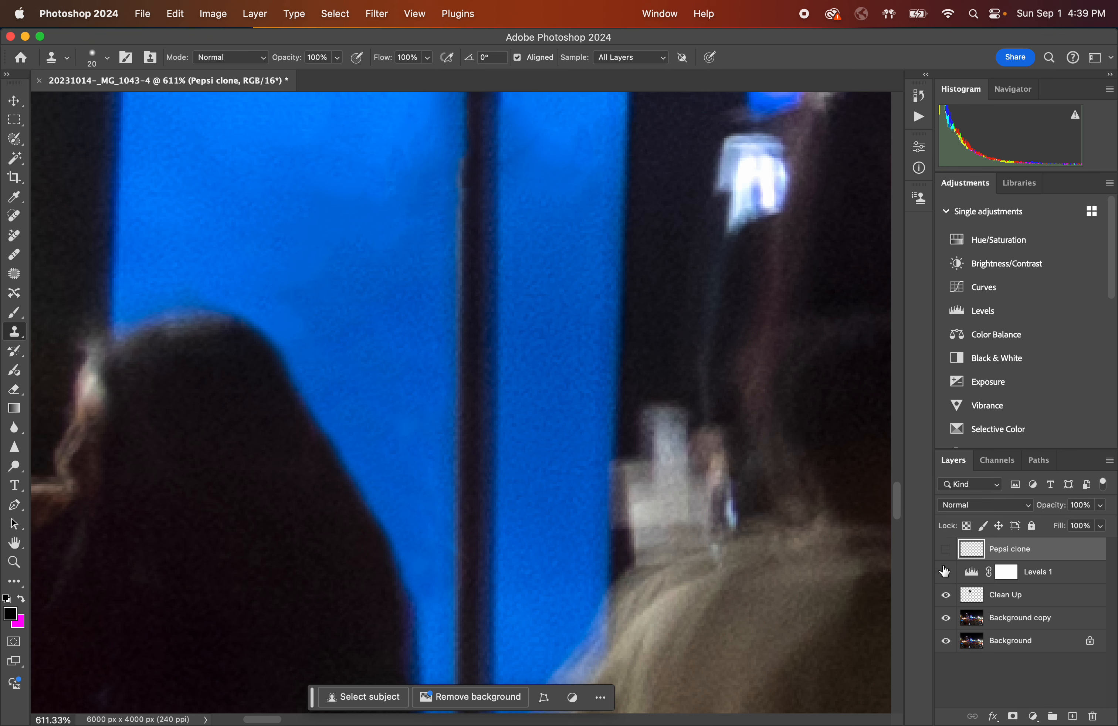
left_click_drag(946, 549, 946, 598)
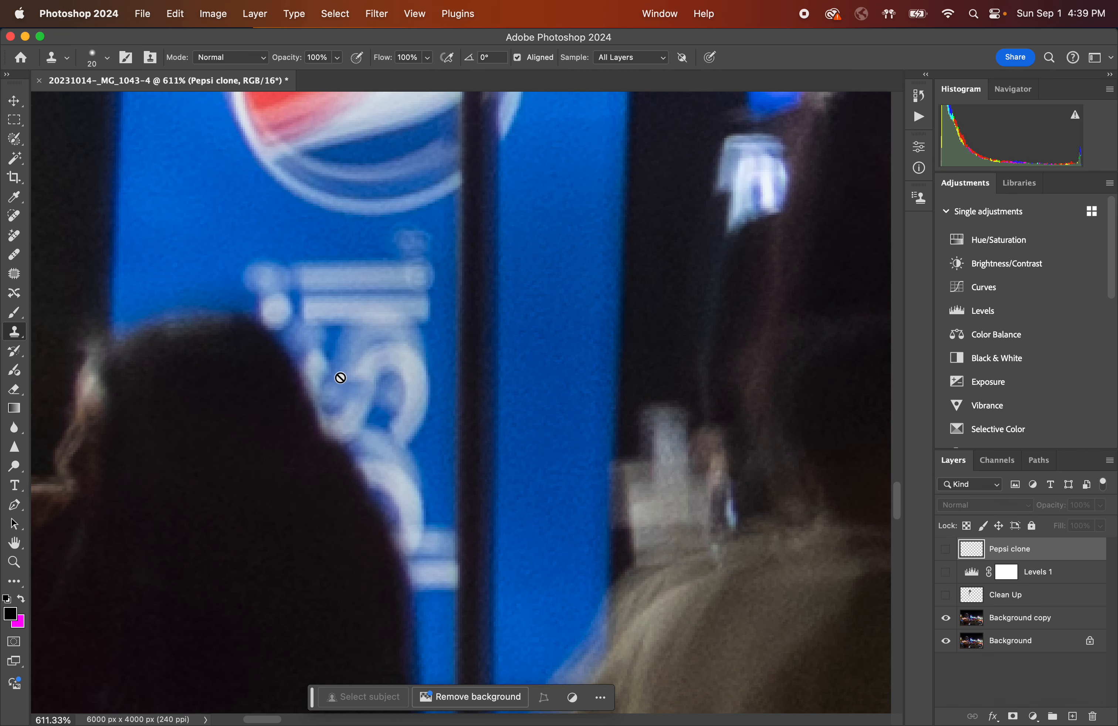
left_click_drag(947, 592, 945, 548)
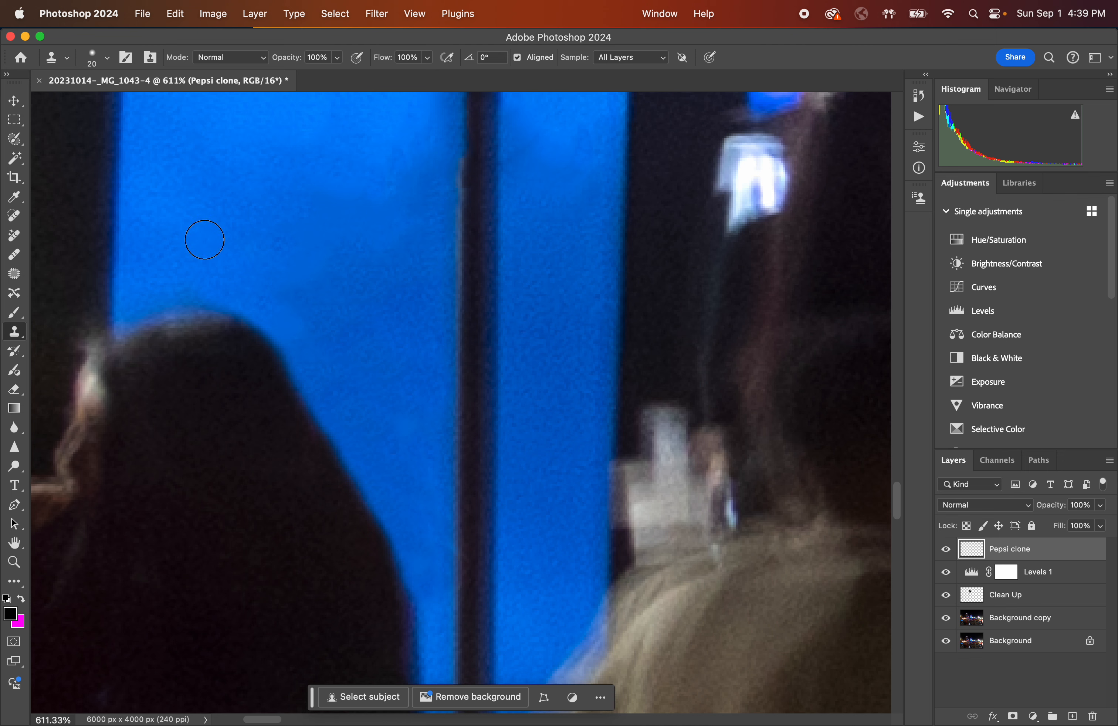
Clone further touch-ups in the blue window around the woman's head and the lower window frame.
mouse_move(180, 275)
left_mouse_down()
mouse_move(172, 282)
mouse_move(205, 287)
mouse_move(182, 283)
mouse_move(220, 250)
left_mouse_up()
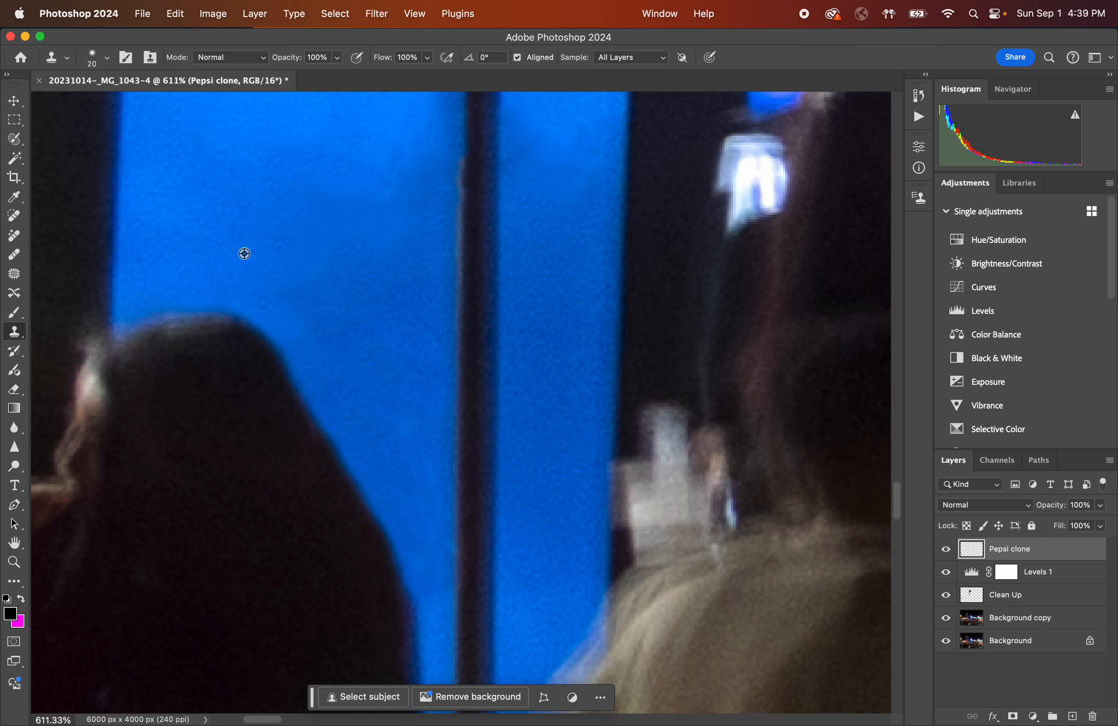
mouse_move(386, 373)
left_mouse_down()
mouse_move(418, 363)
mouse_move(377, 406)
mouse_move(396, 391)
mouse_move(393, 428)
left_mouse_up()
left_click(392, 347, "alt")
left_click(398, 319, "alt")
left_click(426, 478)
left_click(472, 611)
Reduce the clone brush size to 8 px.
scroll(430, 524, "up", 3)
scroll(419, 445, "down", 3)
key("bracketleft")
key("bracketleft")
key("bracketleft")
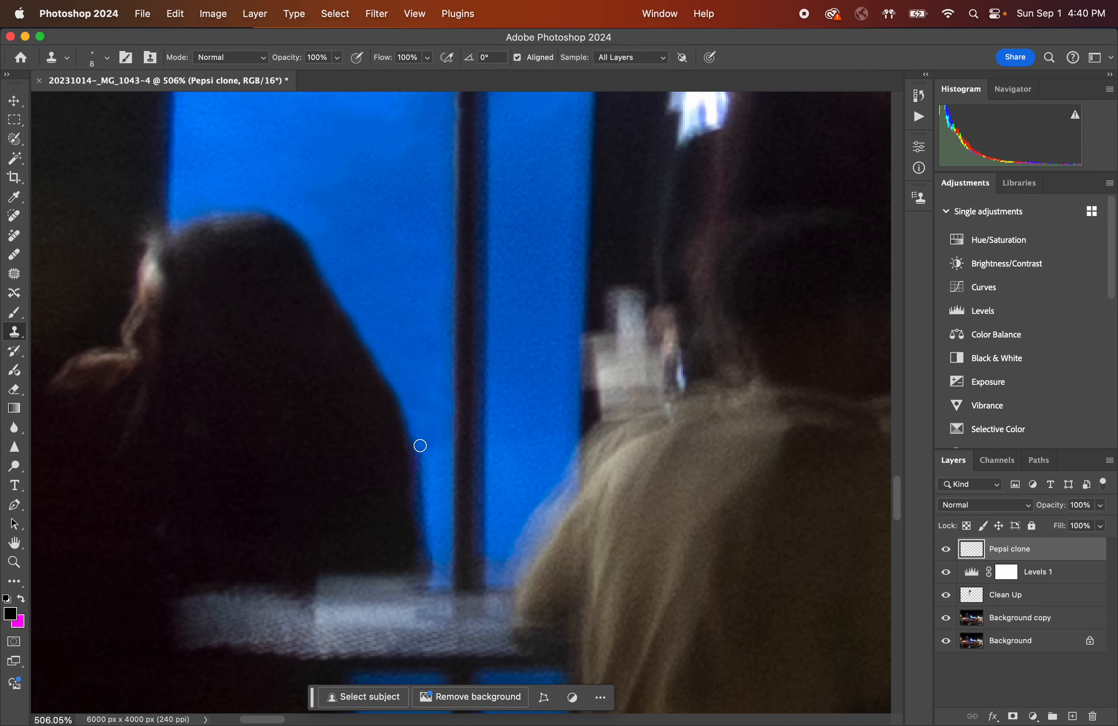
Zoom out and pan across the crowd to examine the area right of the Pepsi sign.
scroll(420, 446, "down", 3)
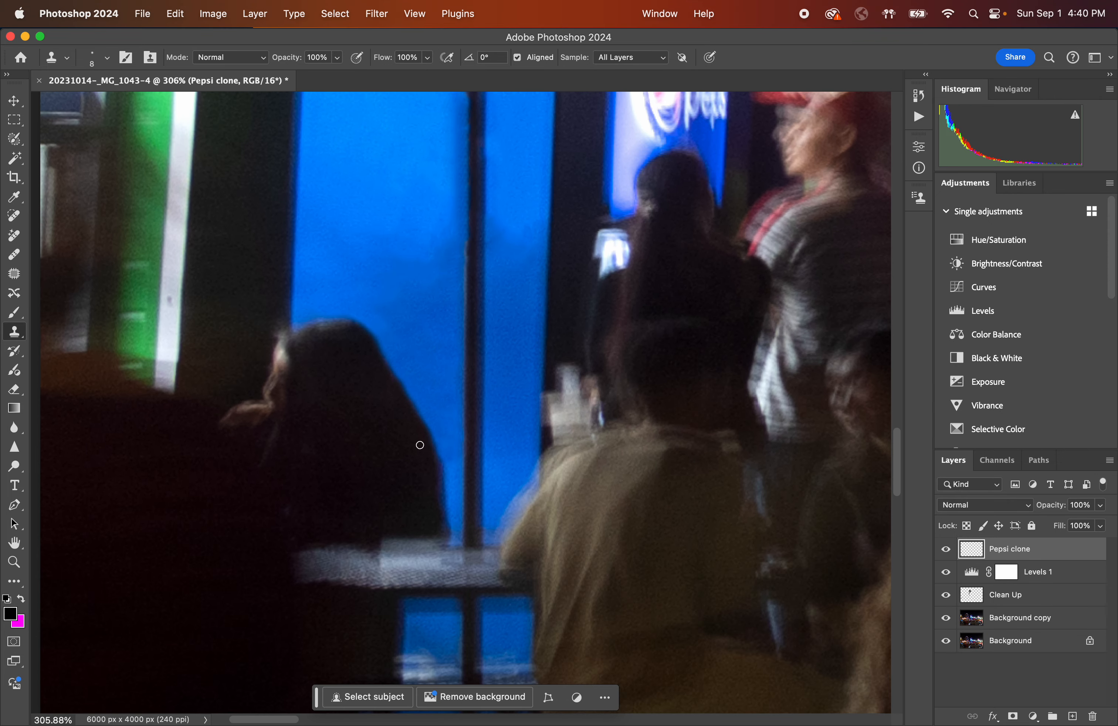
scroll(420, 445, "up", 3)
scroll(420, 445, "down", 3)
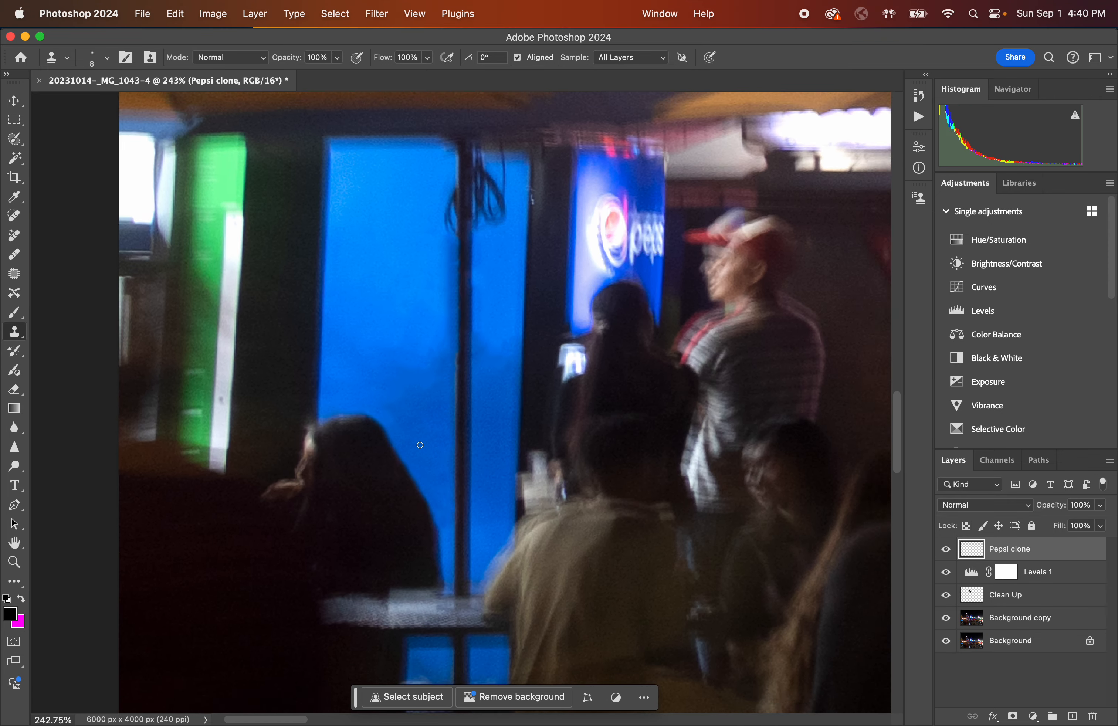
scroll(420, 446, "right", 2)
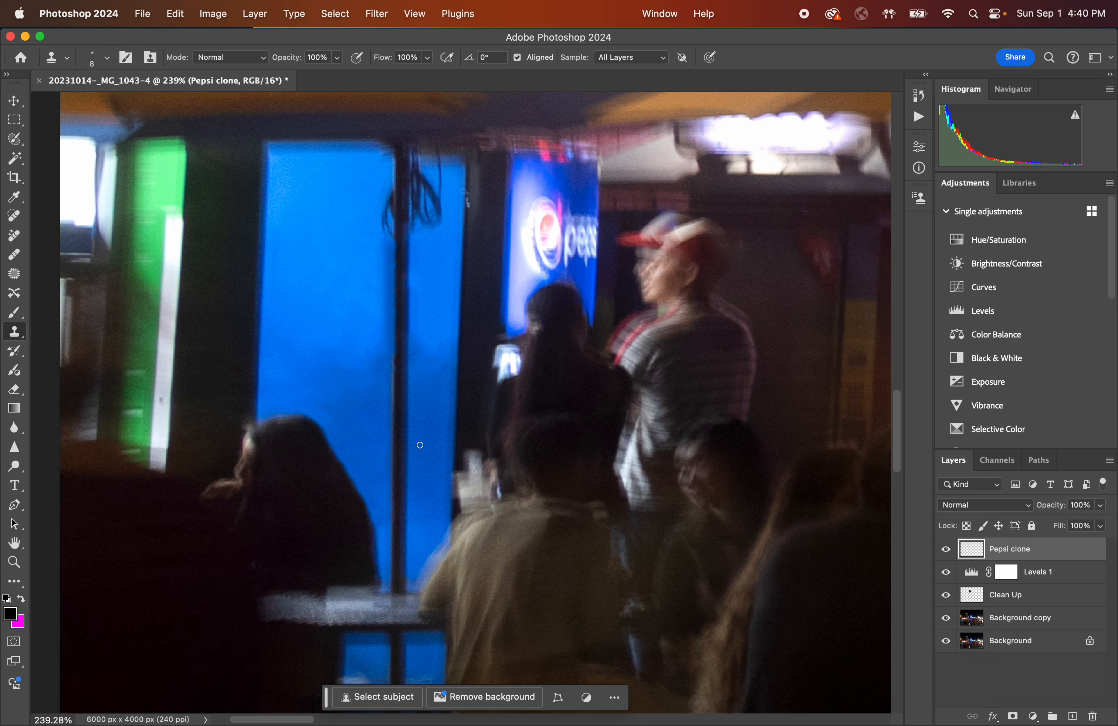
scroll(344, 400, "right", 5)
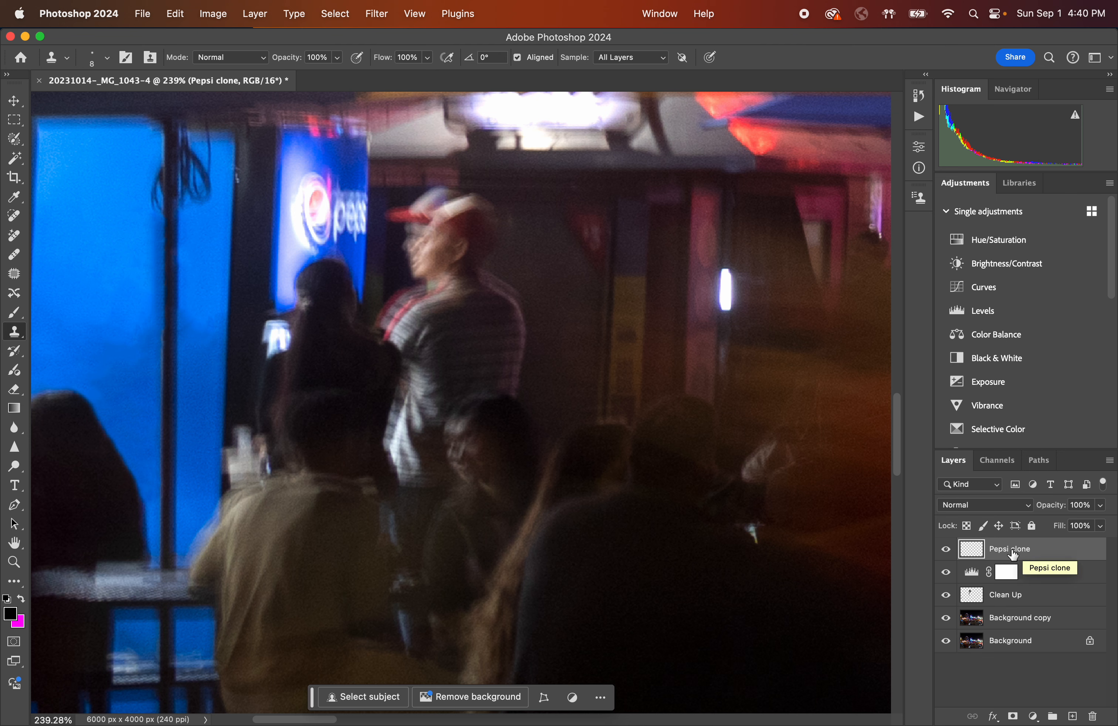
scroll(748, 442, "down", 5)
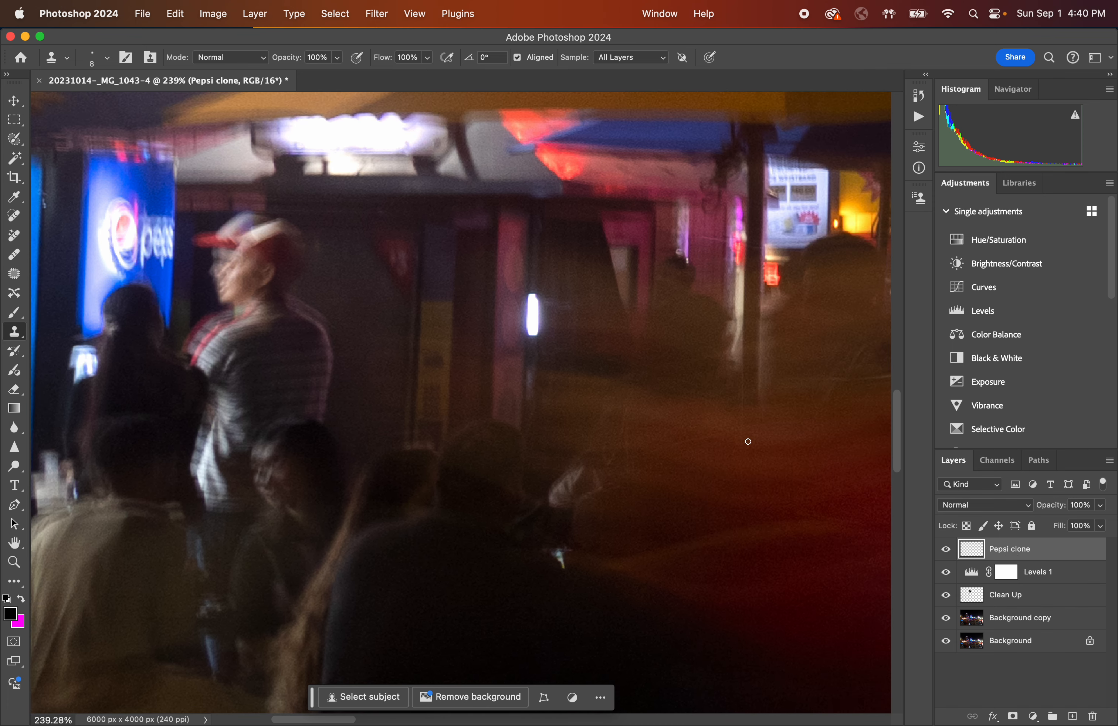
scroll(748, 464, "down", 2)
scroll(754, 471, "right", 5)
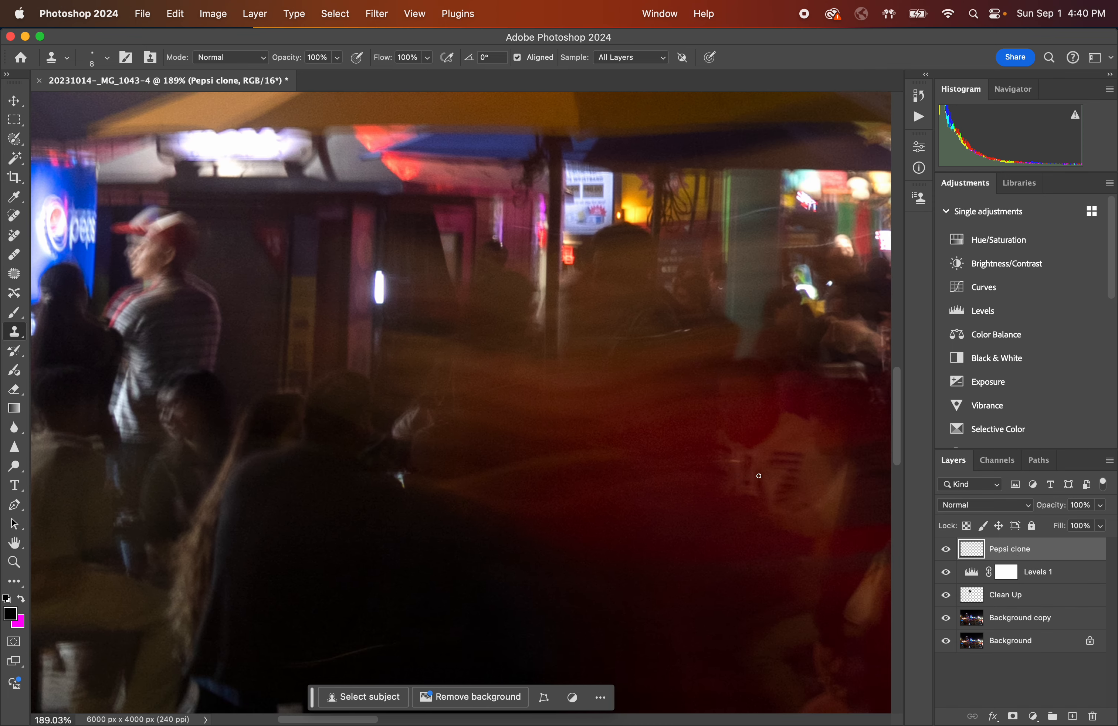
Add a new empty layer above Pepsi clone and name it Clone Person.
left_click(1072, 716)
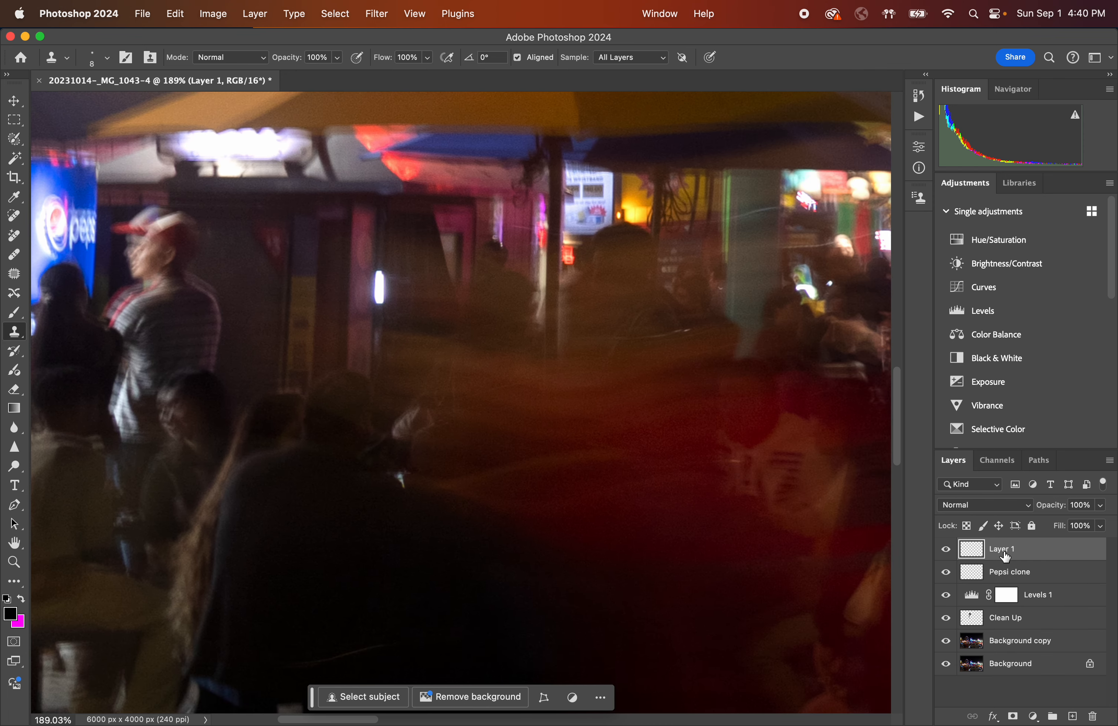
key("super+z")
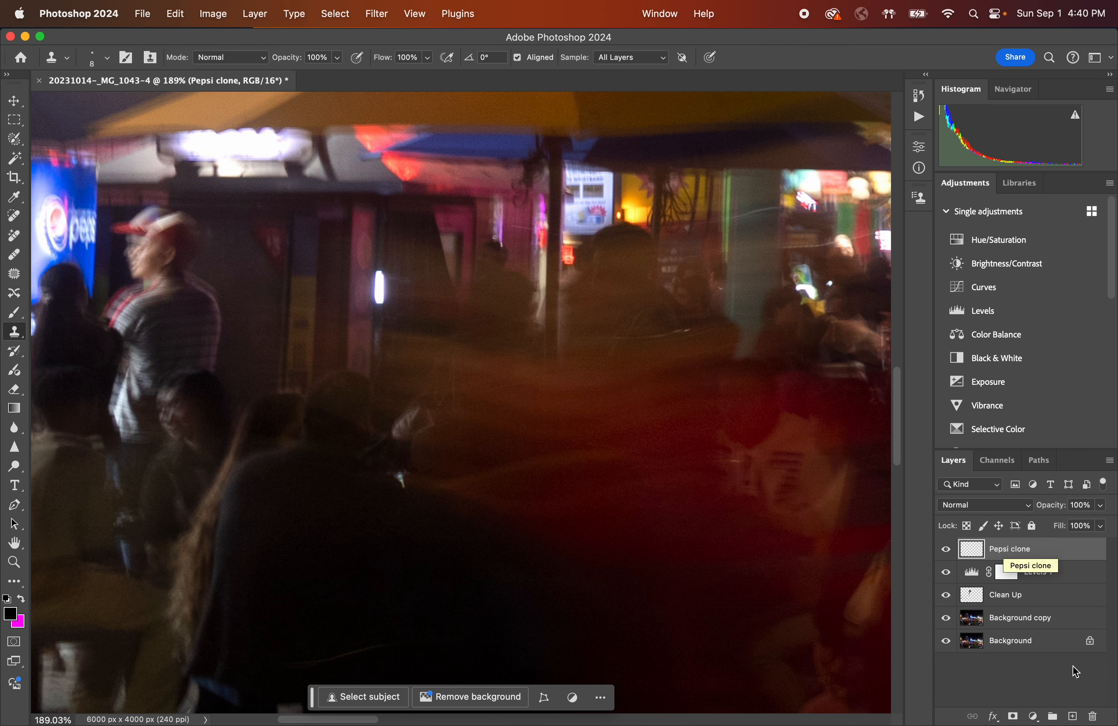
left_click(1073, 716)
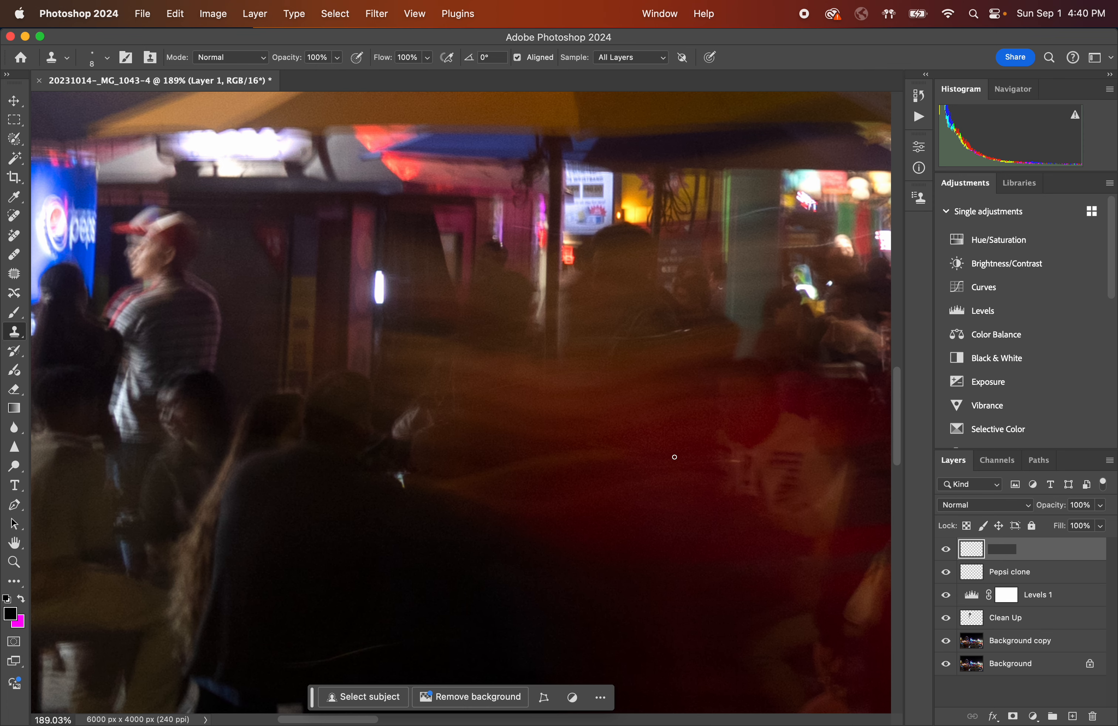
scroll(675, 457, "down", 5)
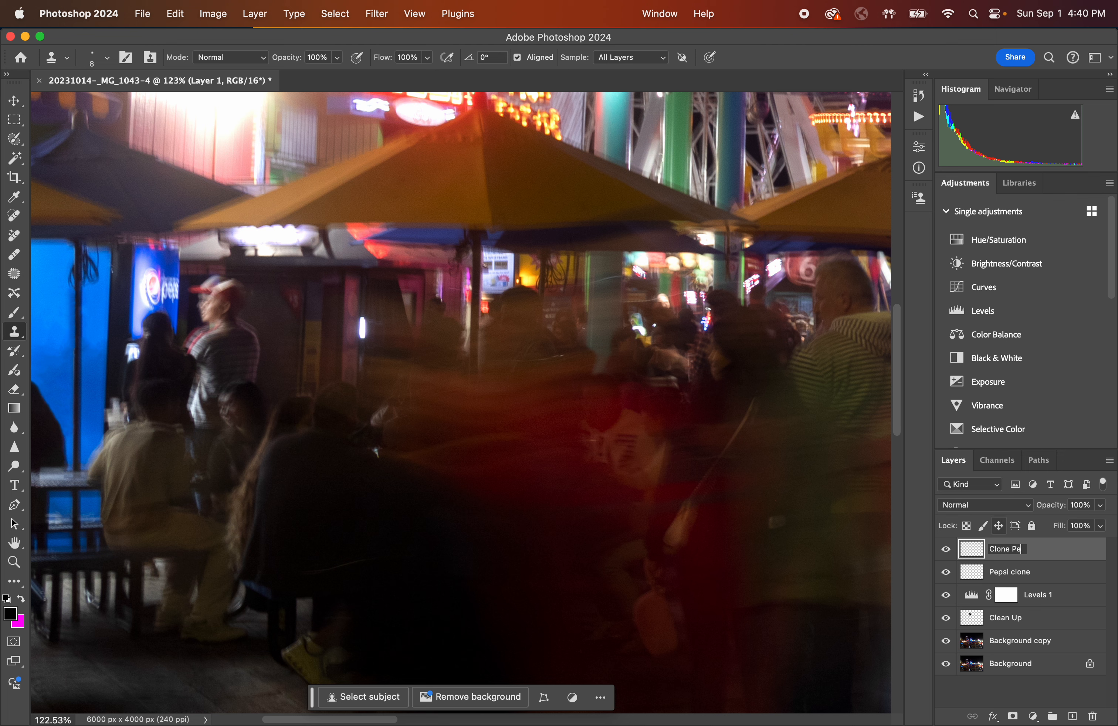
left_click(1064, 563)
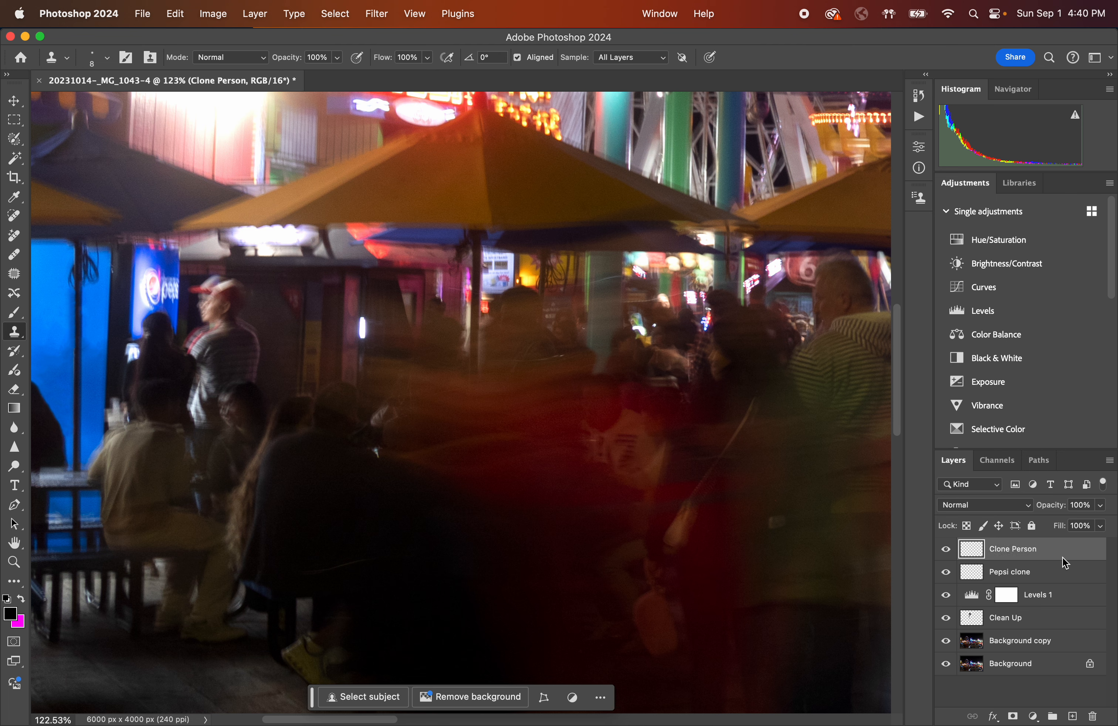
Pan and zoom across the whole photo to examine the crowd and return to the man in the red cap.
scroll(466, 456, "right", 3)
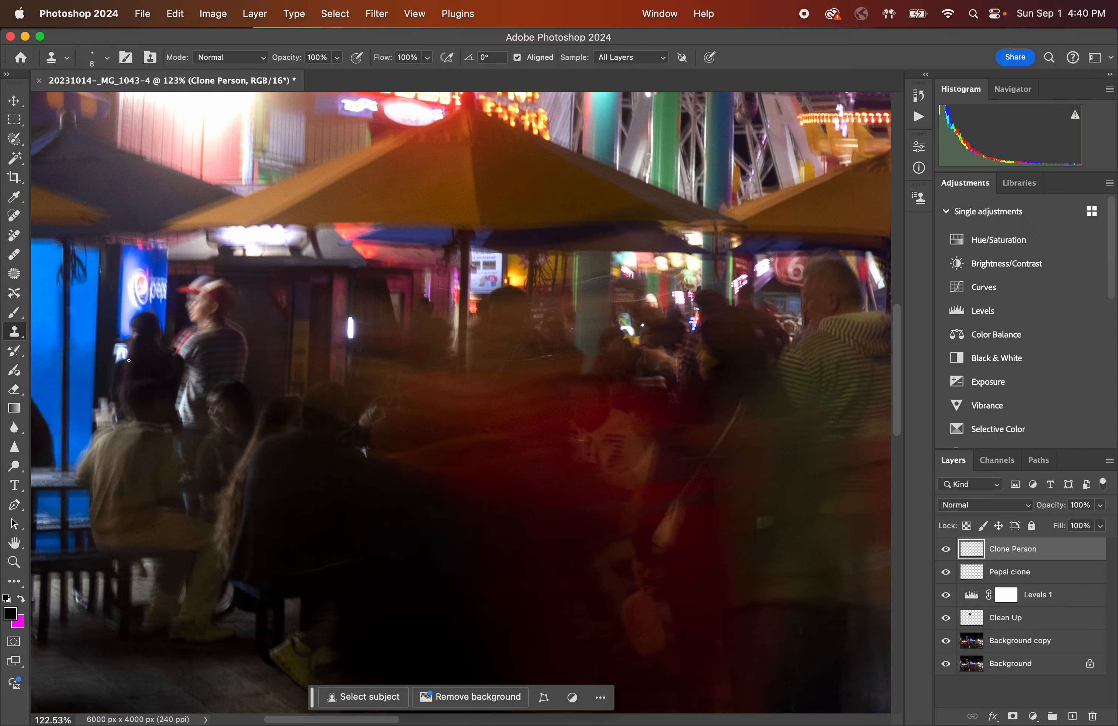
scroll(203, 312, "down", 5)
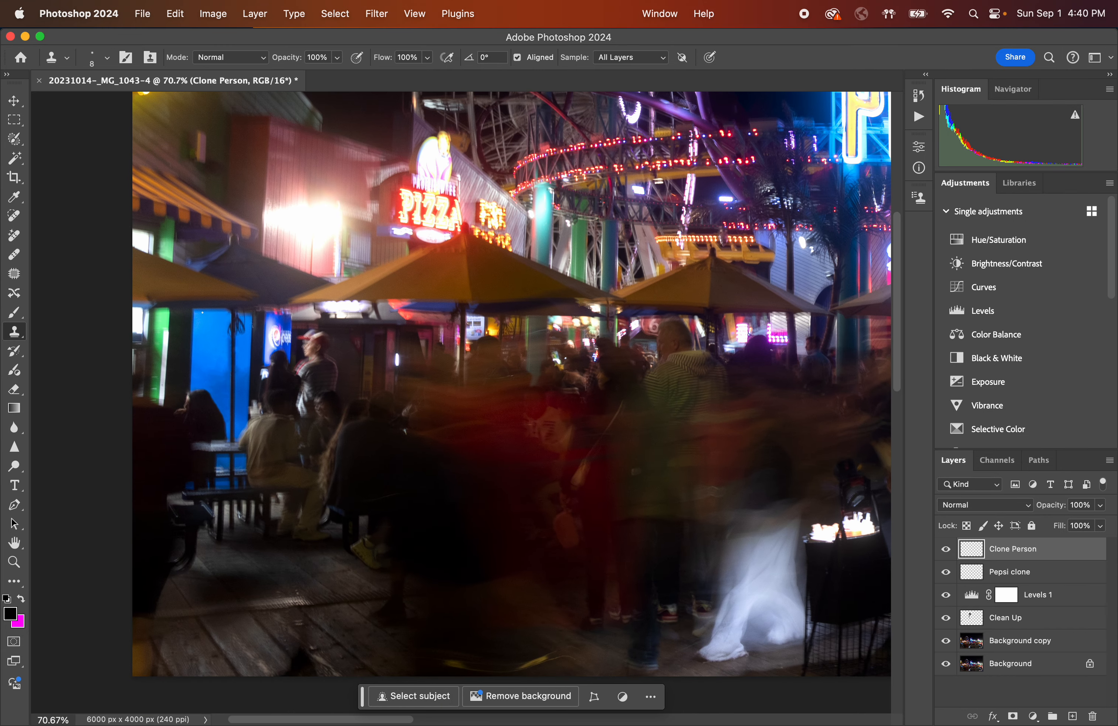
scroll(203, 313, "right", 15)
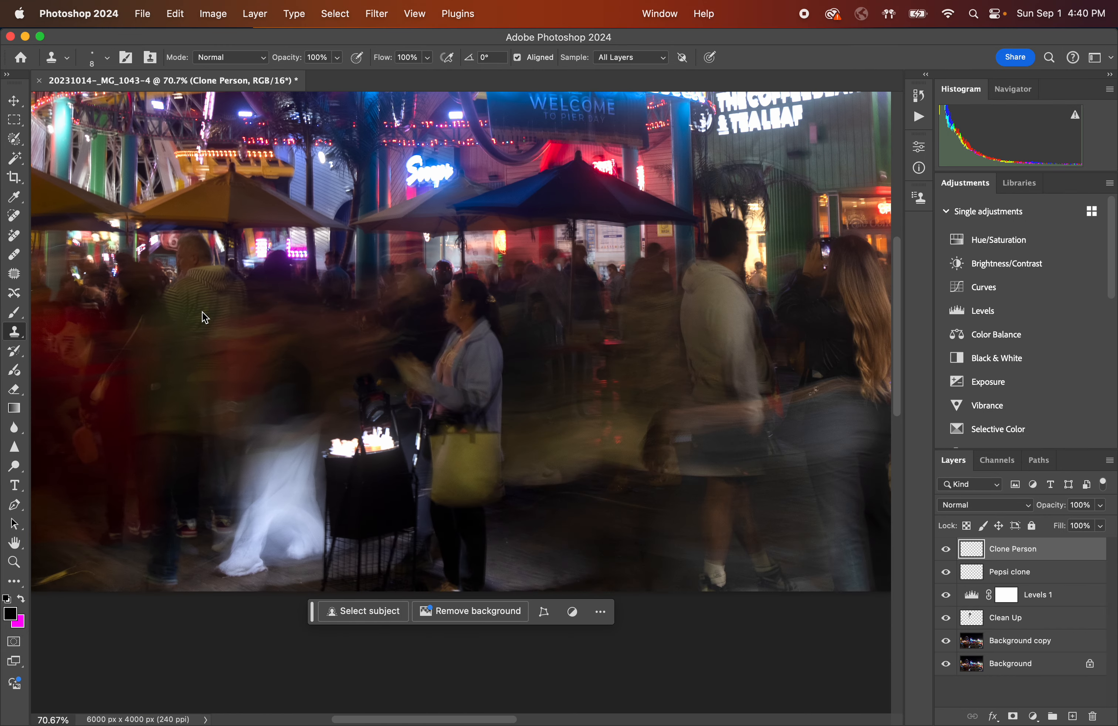
scroll(392, 346, "right", 3)
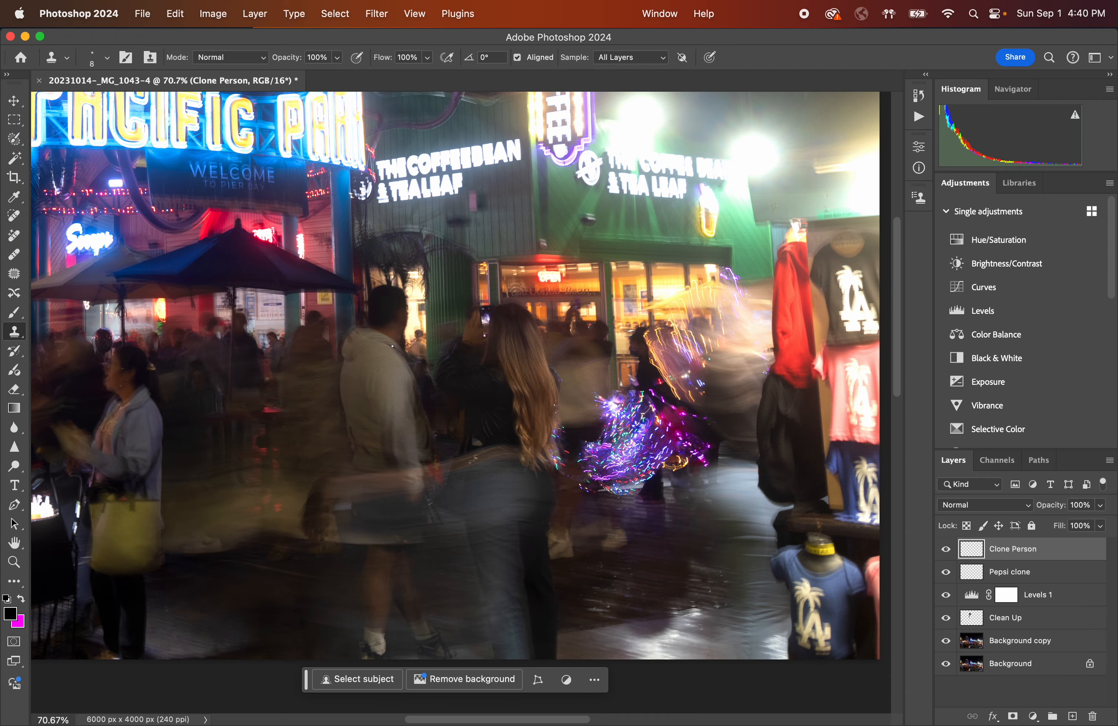
scroll(461, 410, "down", 5)
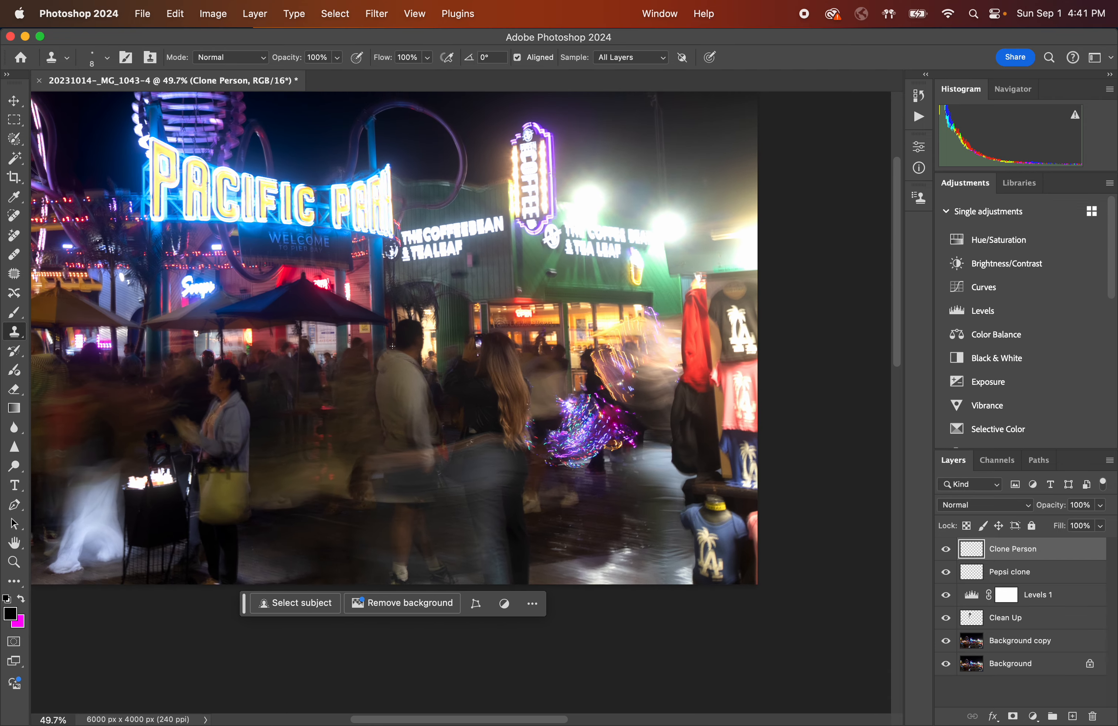
scroll(490, 358, "left", 2)
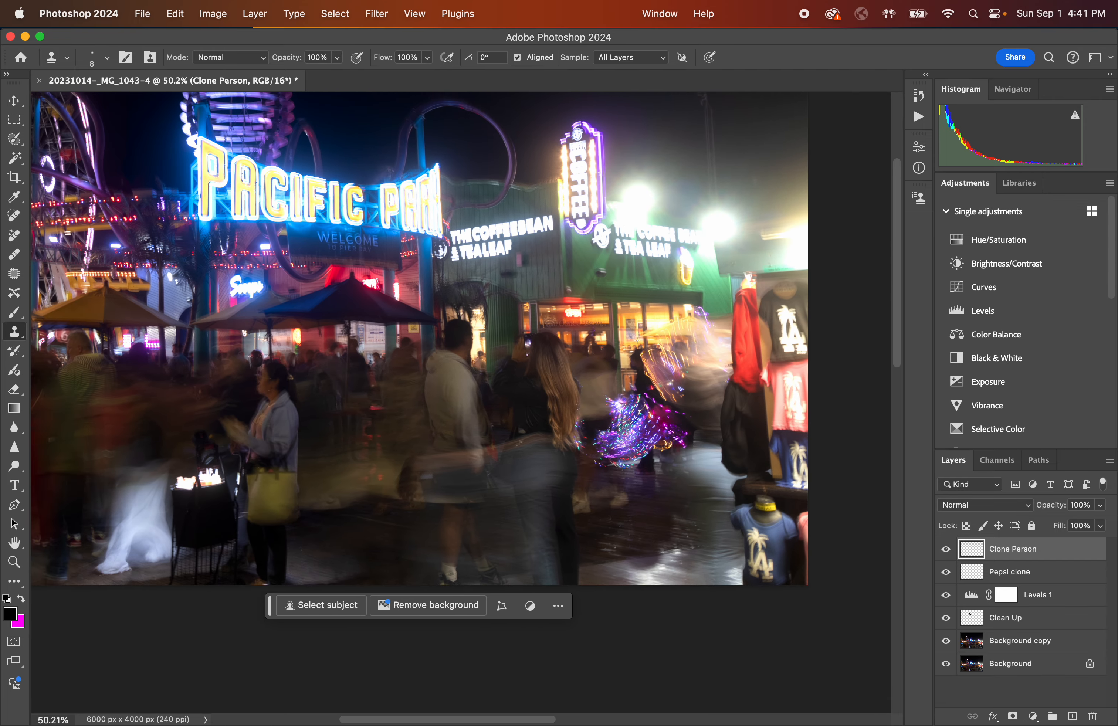
scroll(657, 386, "left", 10)
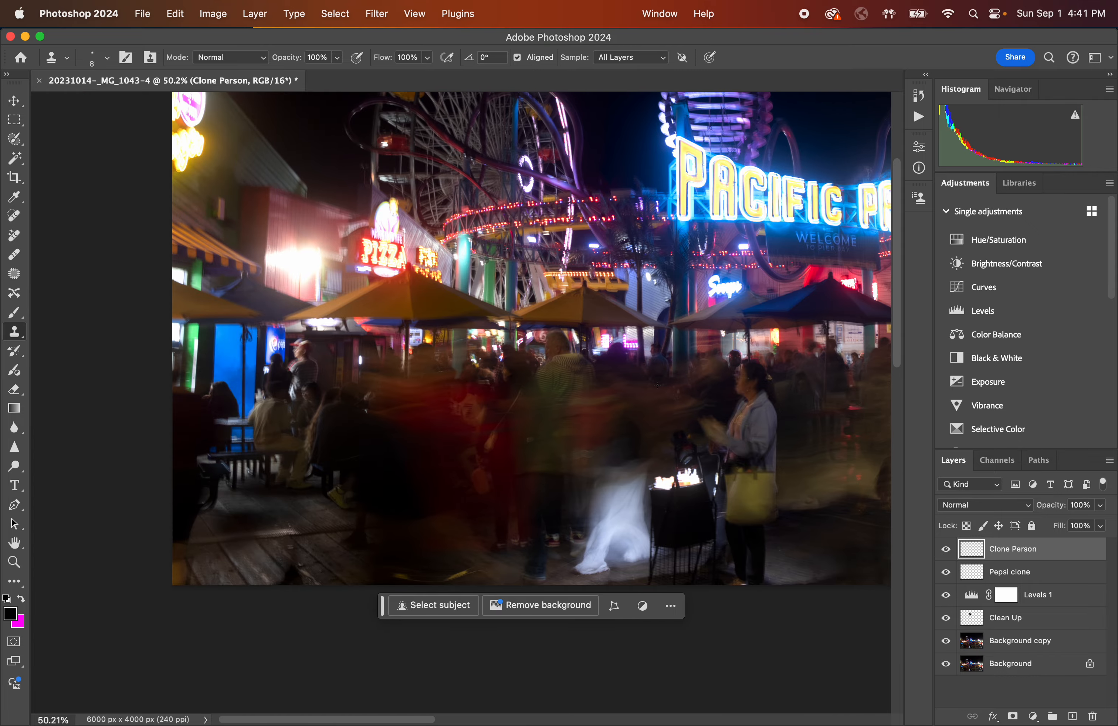
scroll(310, 362, "up", 5)
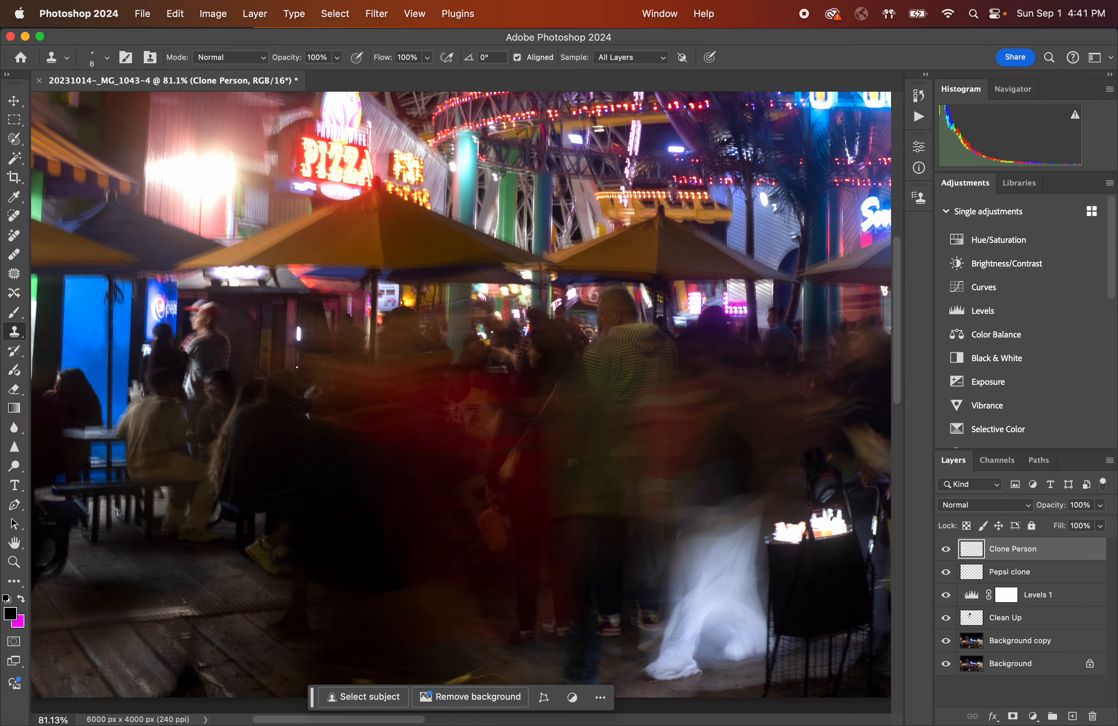
scroll(297, 366, "up", 8)
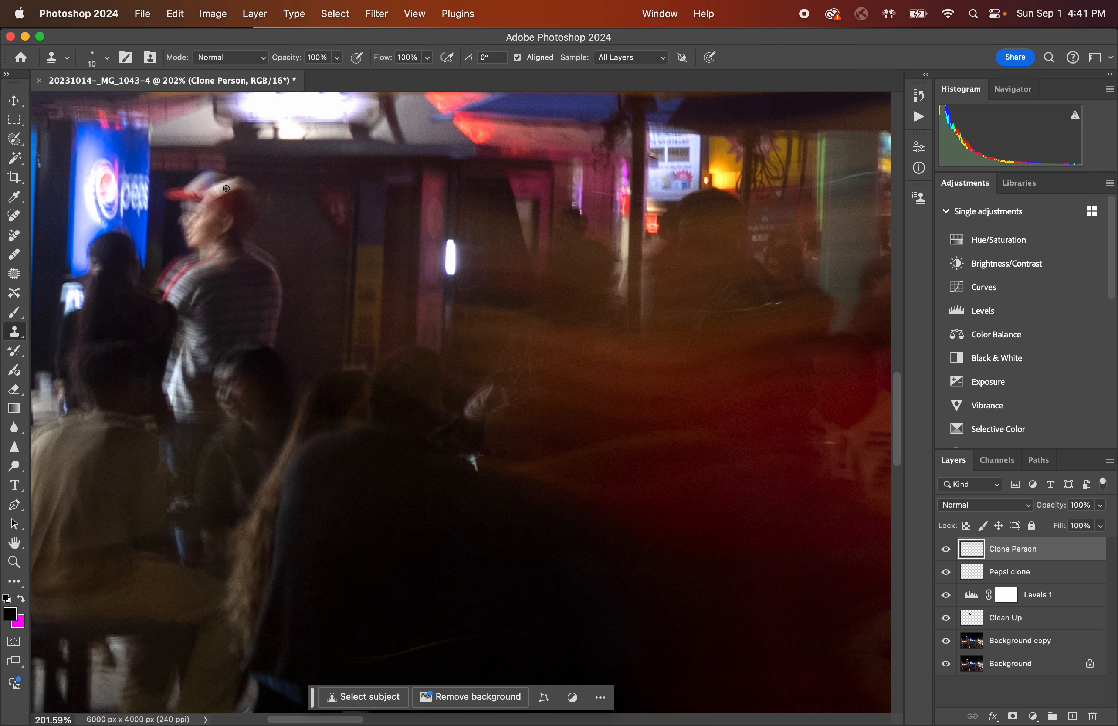
Set the clone brush to 150 px and sample the man in the red cap as the clone source.
key("bracketright")
key("bracketright")
key("bracketright")
key("bracketright")
key("bracketright")
key("bracketright")
key("bracketright")
key("bracketright")
key("bracketright")
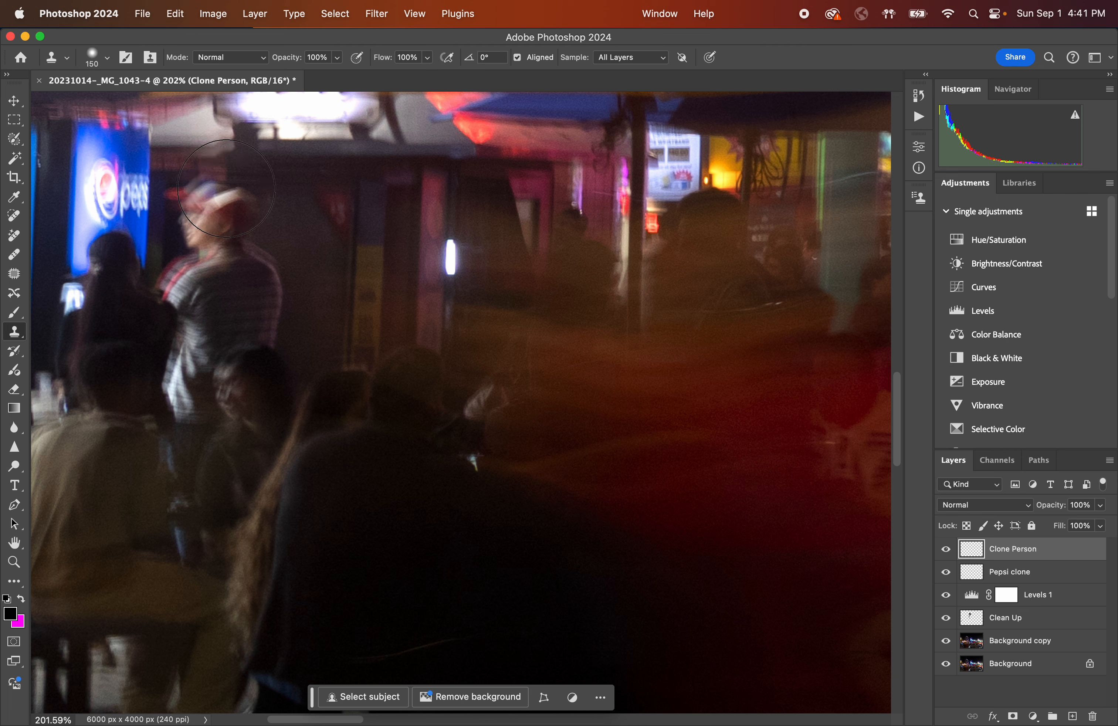
key("bracketright")
key("bracketright")
key("bracketright")
key("bracketright")
key("bracketright")
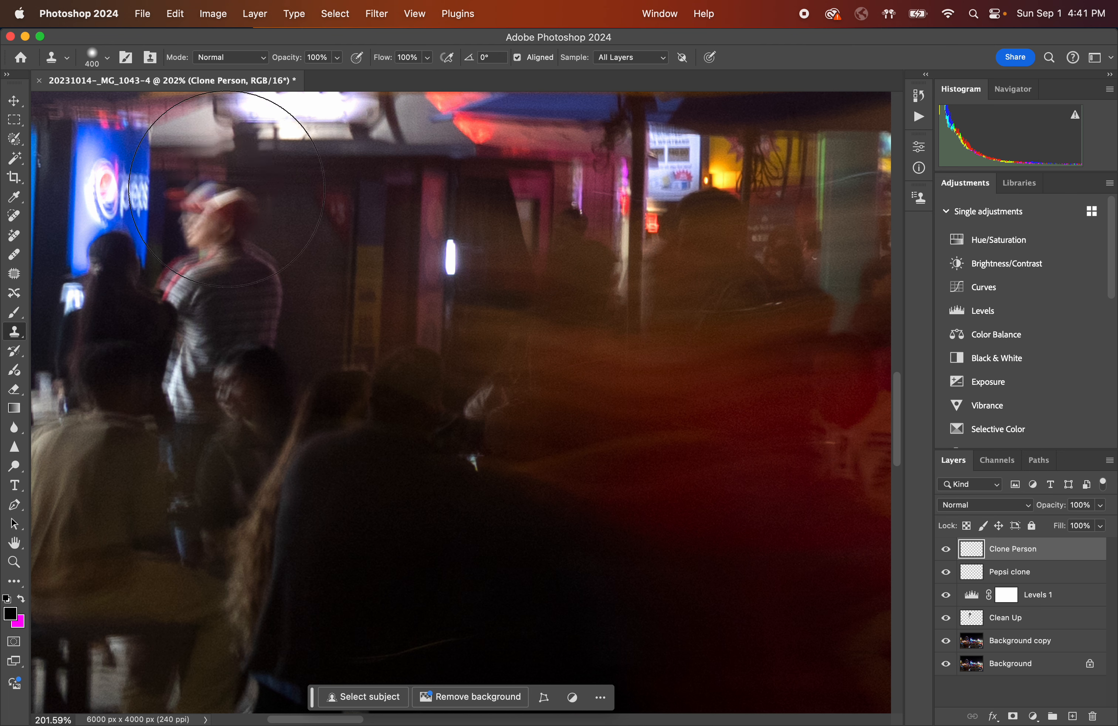
key("bracketleft")
key("bracketleft")
key("bracketleft")
key("bracketleft")
key("bracketleft")
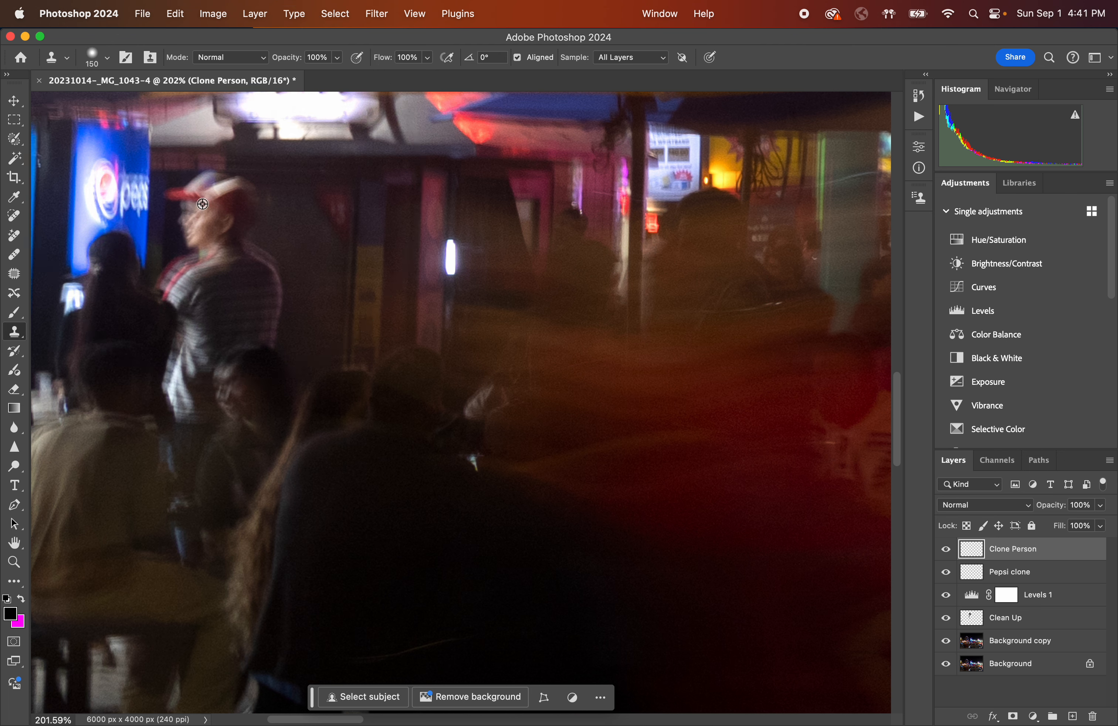
left_click(197, 200, "alt")
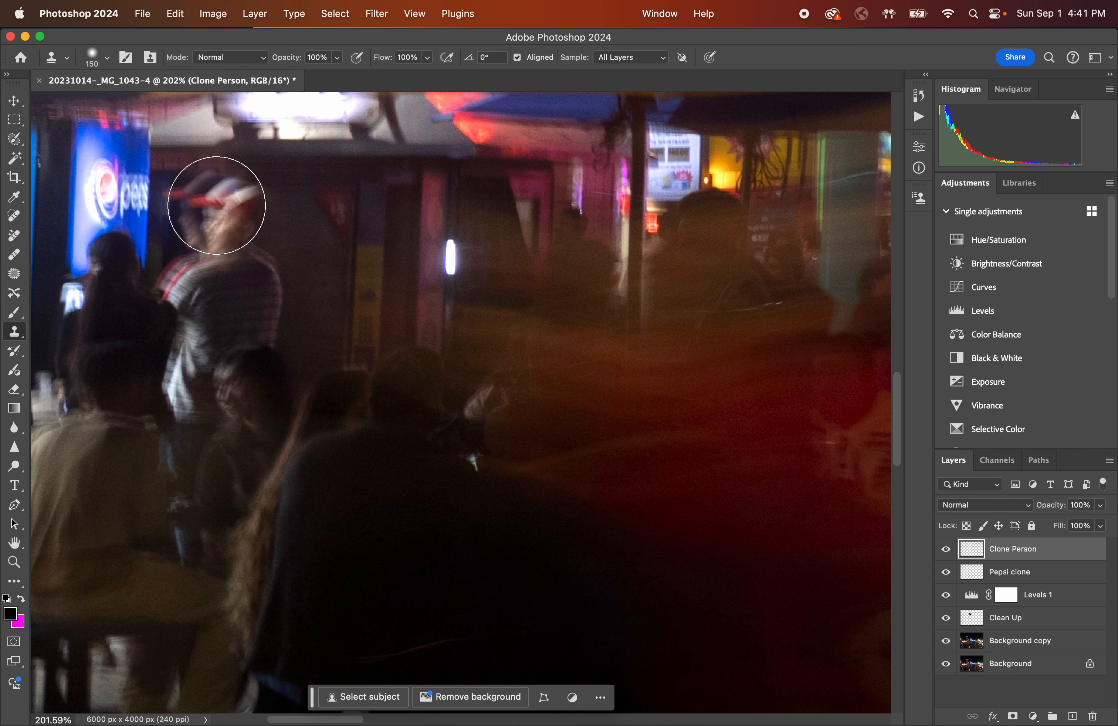
Clone the man in the red cap into the crowd beside the light-trail dancer near the coffee shop.
scroll(334, 265, "right", 15)
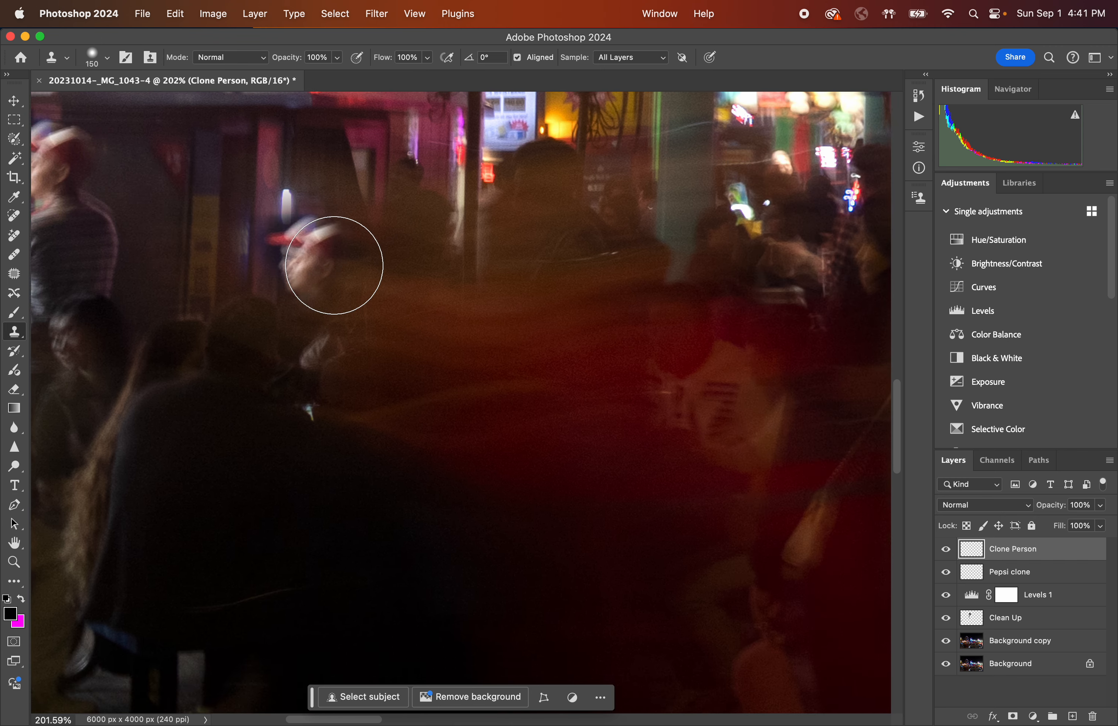
scroll(334, 266, "down", 10)
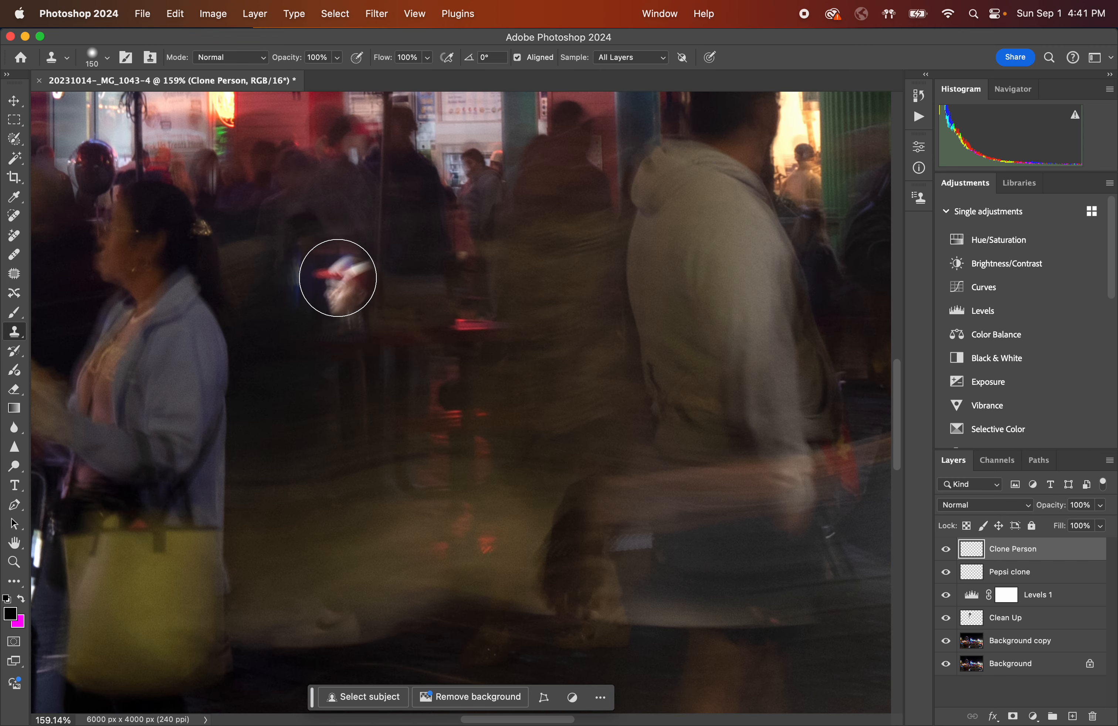
scroll(337, 281, "right", 6)
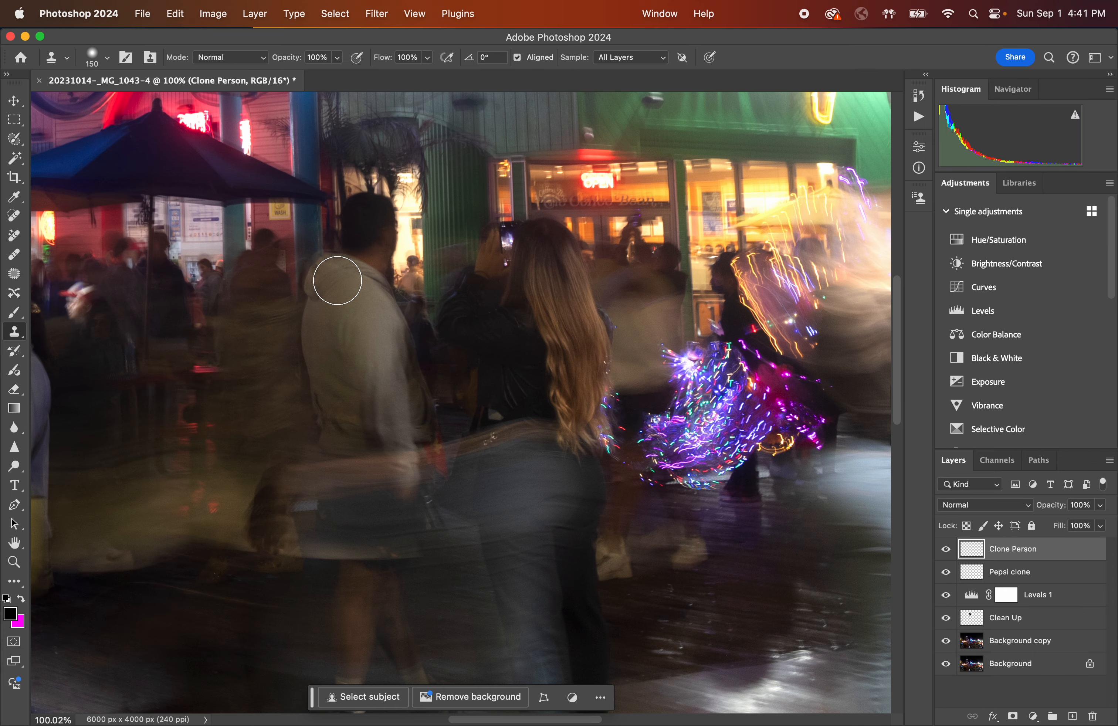
scroll(627, 277, "right", 3)
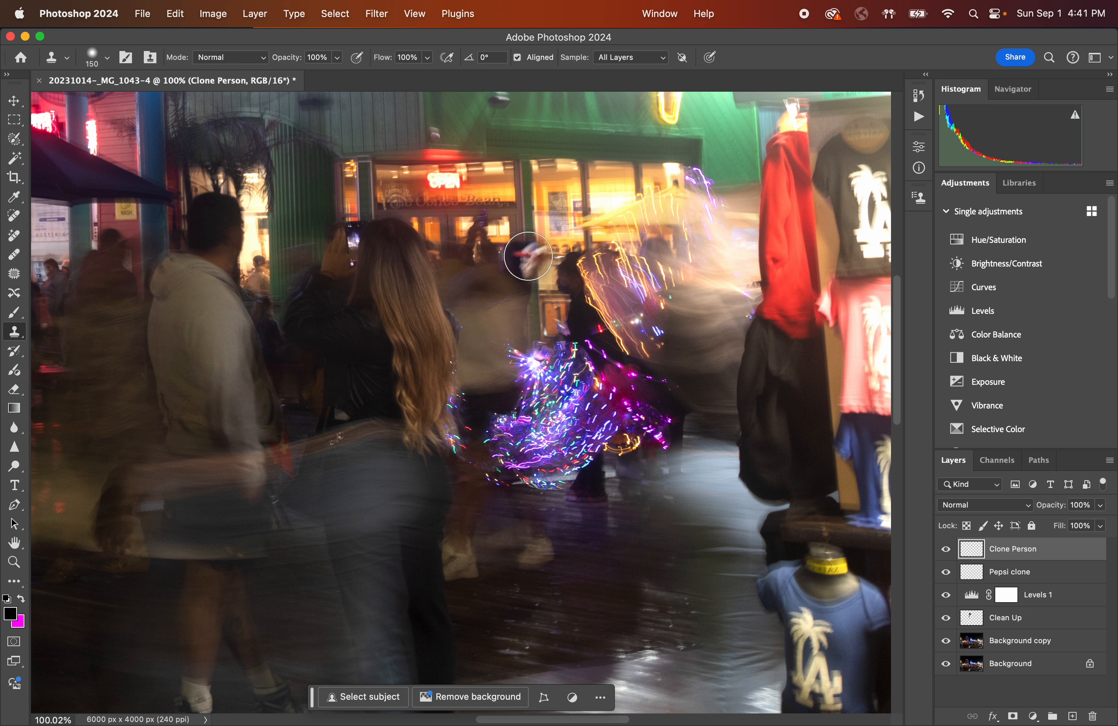
mouse_move(459, 273)
left_mouse_down()
mouse_move(473, 292)
mouse_move(482, 448)
mouse_move(485, 335)
left_mouse_up()
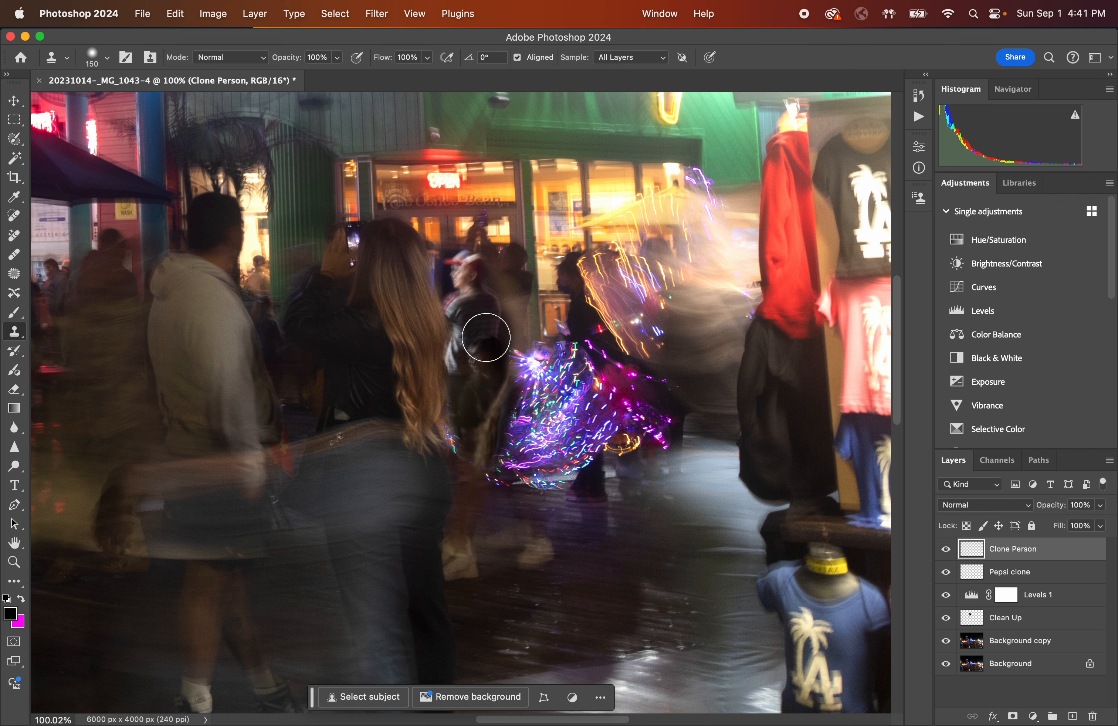
left_click_drag(479, 273, 477, 317)
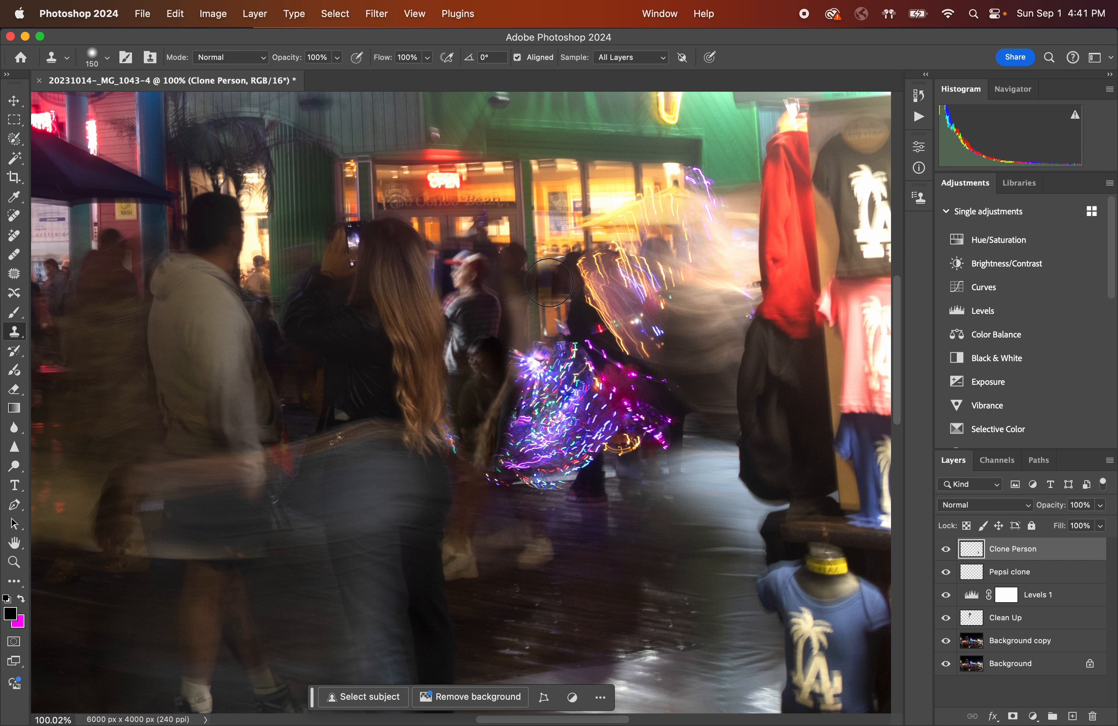
Zoom and pan around the photo to examine the cloned man in the crowd.
scroll(497, 284, "up", 5)
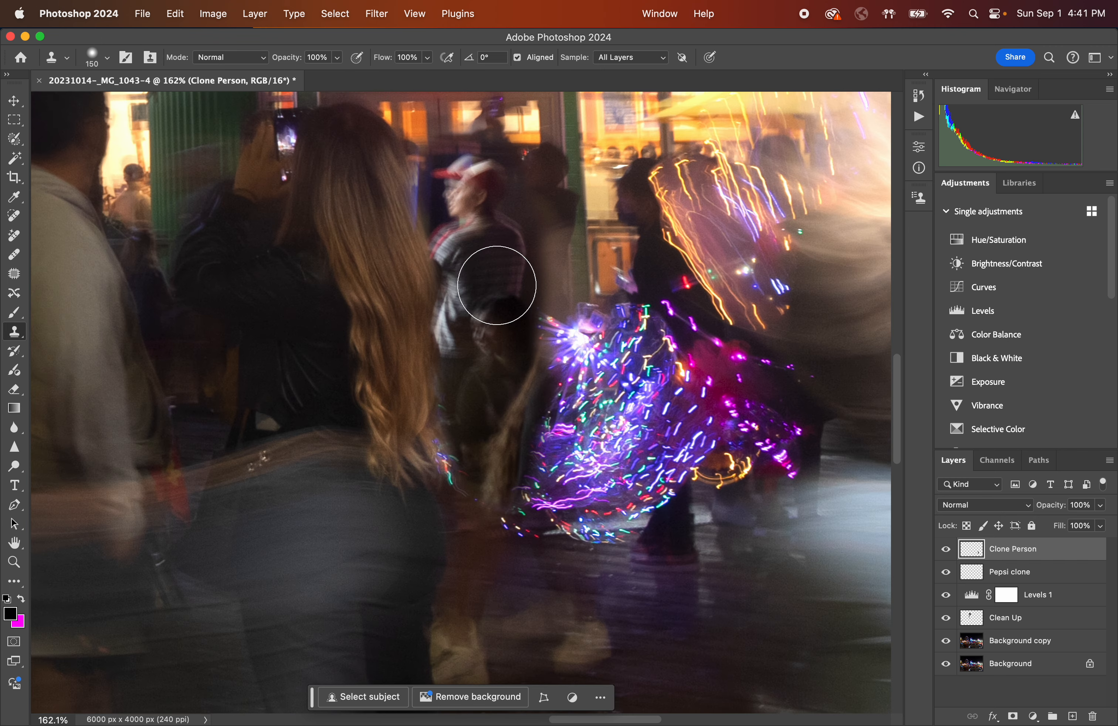
scroll(497, 285, "up", 3)
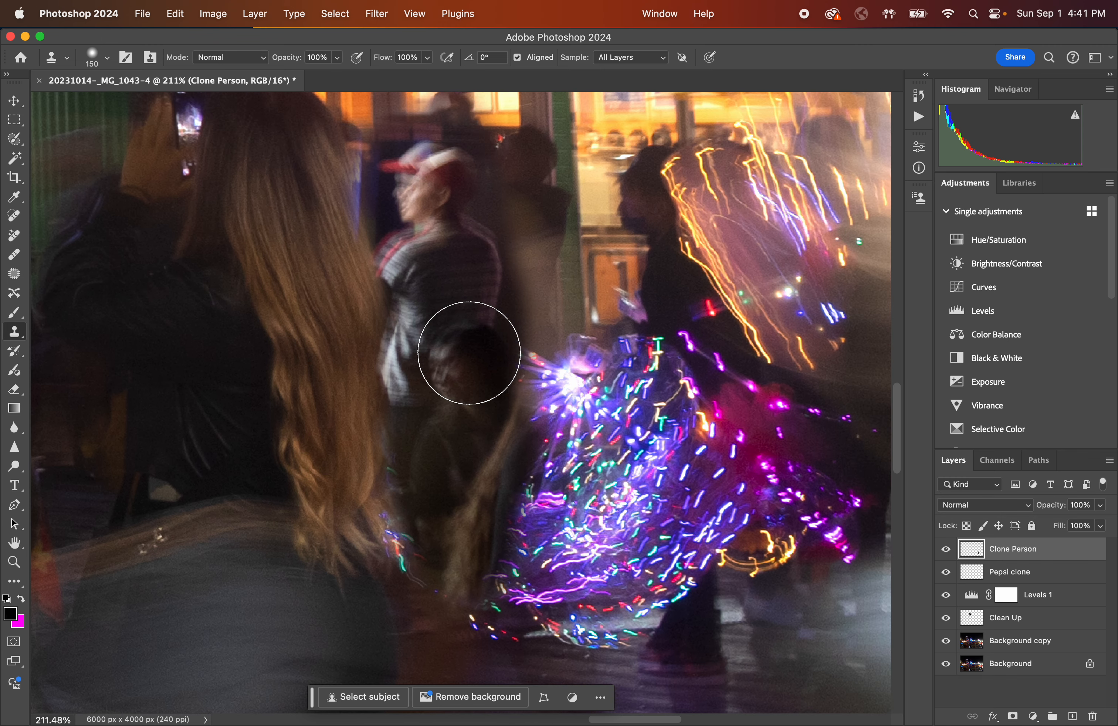
scroll(452, 419, "down", 8)
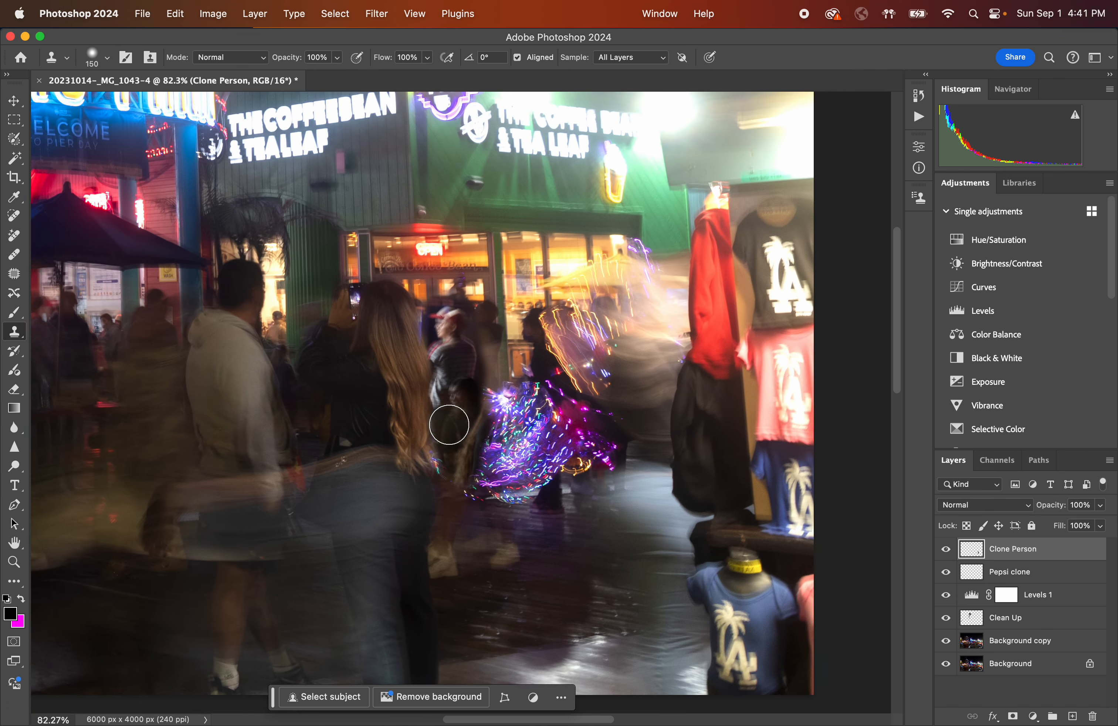
scroll(449, 425, "down", 1)
scroll(449, 425, "left", 10)
scroll(449, 425, "left", 10)
scroll(448, 426, "down", 2)
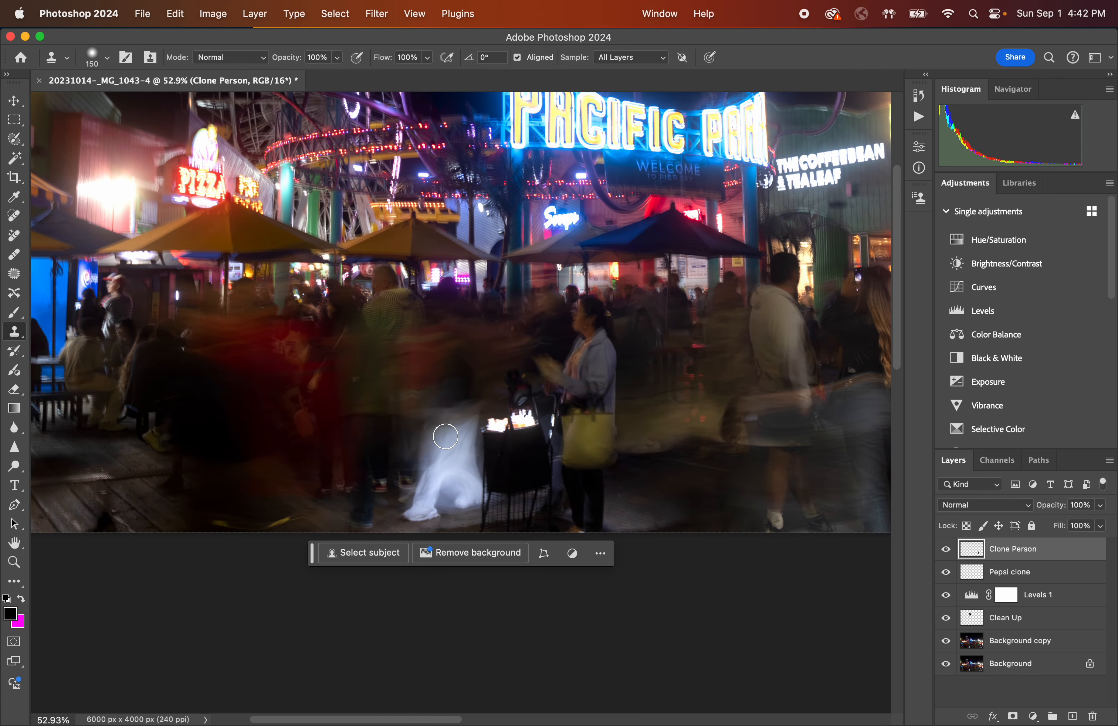
scroll(445, 436, "right", 5)
right_click(445, 436)
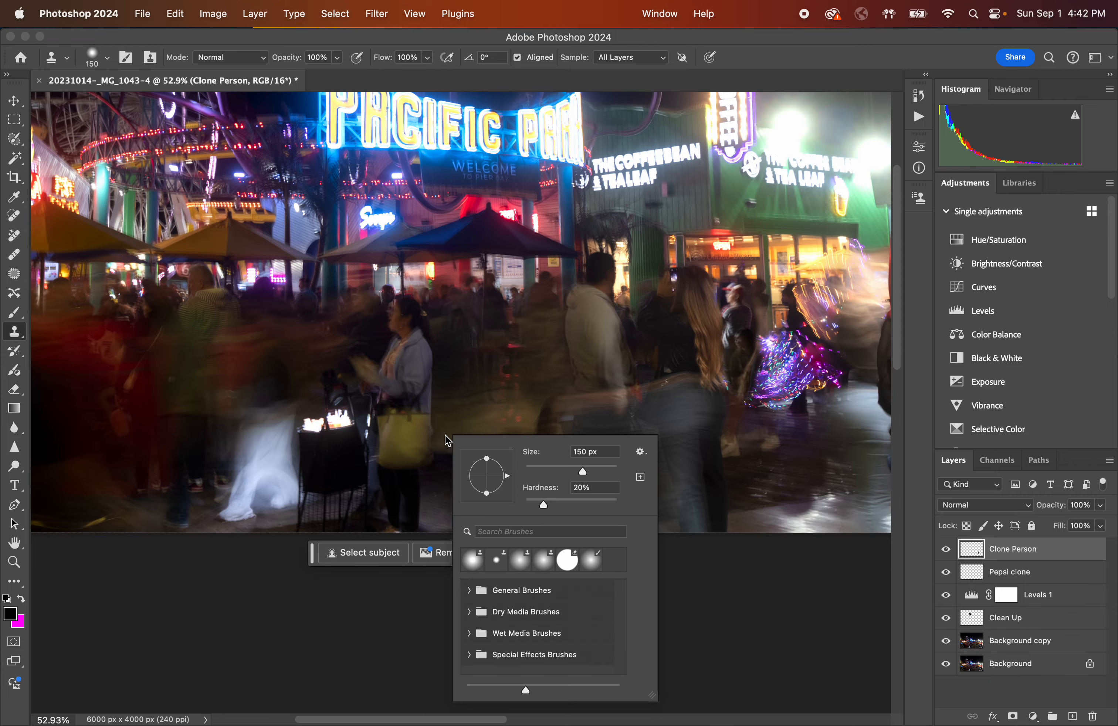
left_click(689, 344)
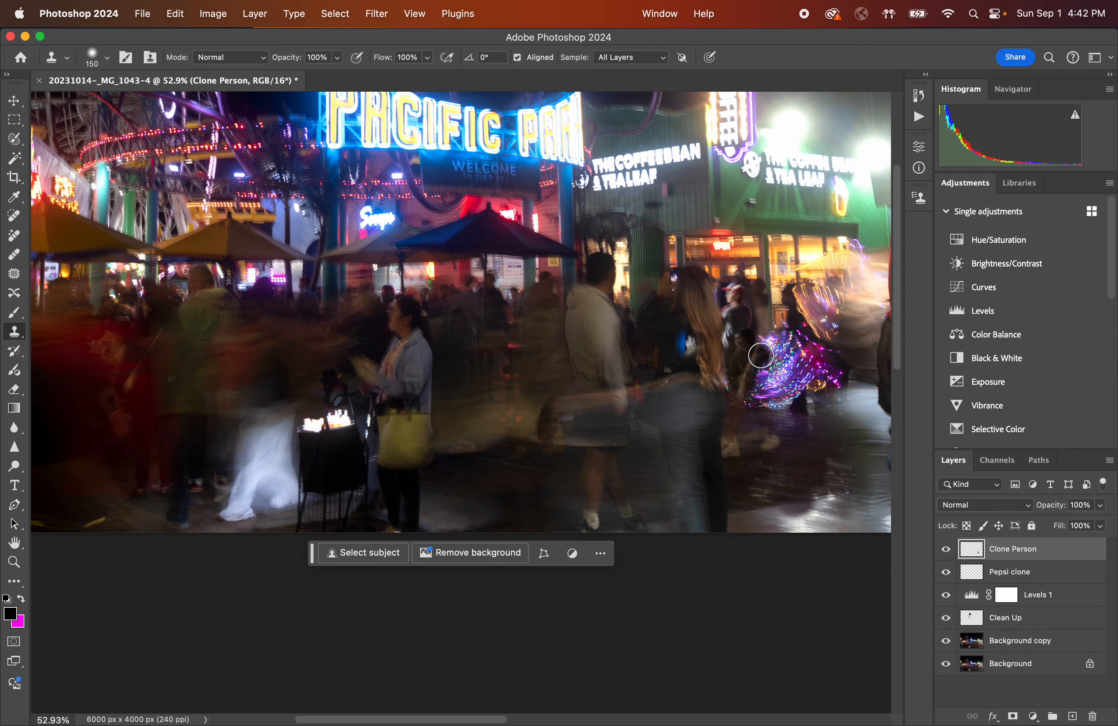
key("super+z")
Zoom to the cloned man, set the Eraser to 70 px, show only the Clone Person layer, and erase above his cap.
scroll(739, 326, "up", 5)
scroll(739, 325, "right", 10)
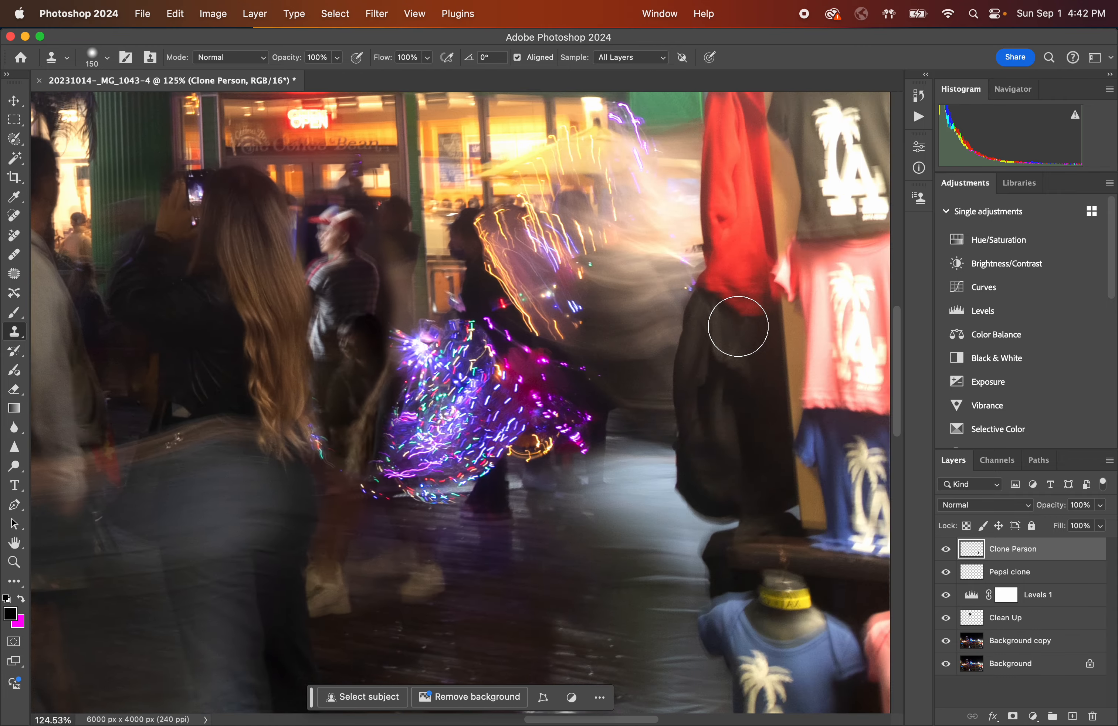
scroll(392, 377, "up", 5)
scroll(379, 387, "left", 5)
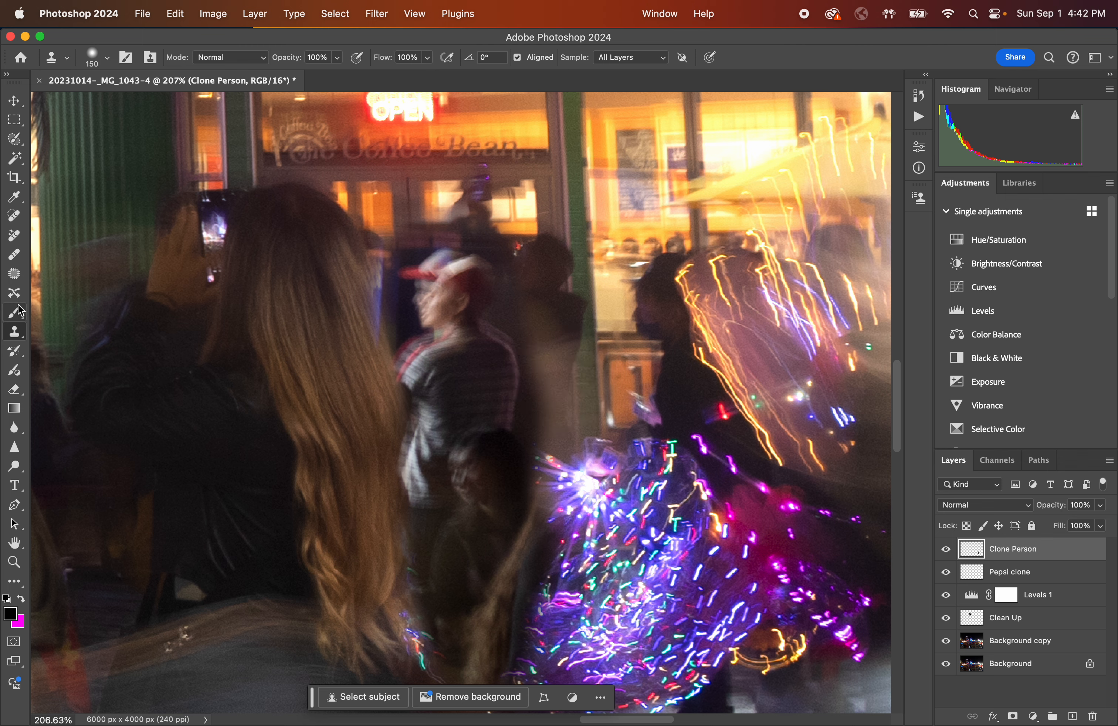
left_click(14, 392)
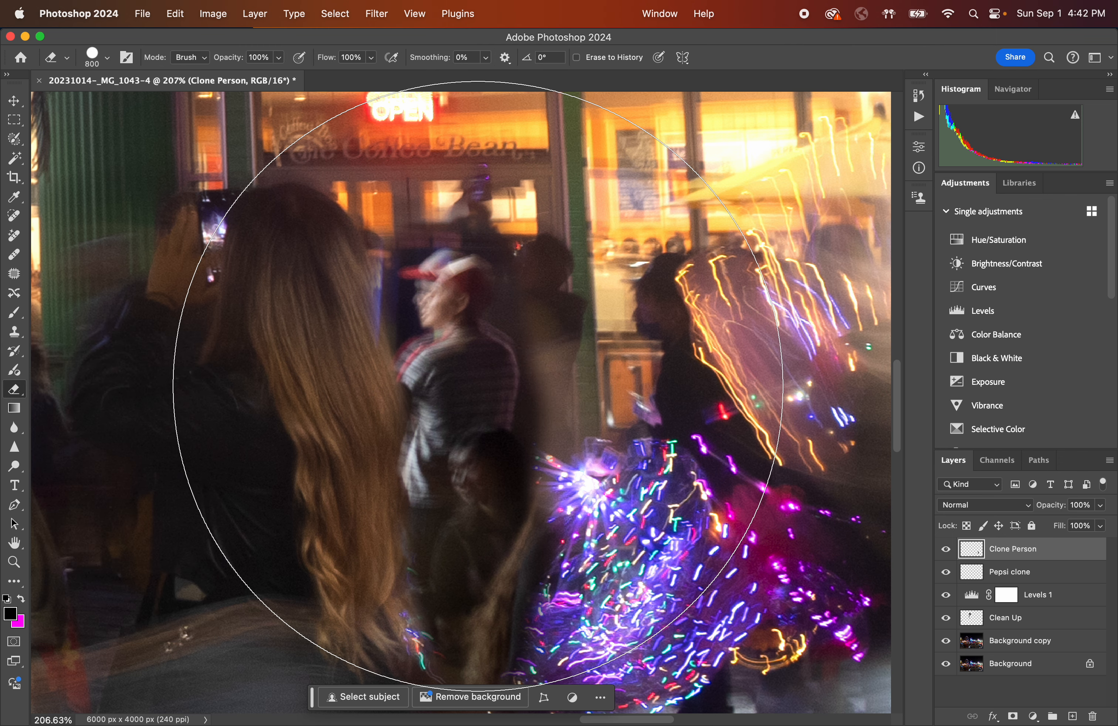
key("bracketleft")
key("bracketleft")
key("bracketleft")
key("bracketleft")
key("bracketleft")
key("bracketleft")
key("bracketleft")
key("bracketleft")
key("bracketleft")
key("bracketleft")
key("bracketleft")
key("bracketleft")
key("bracketleft")
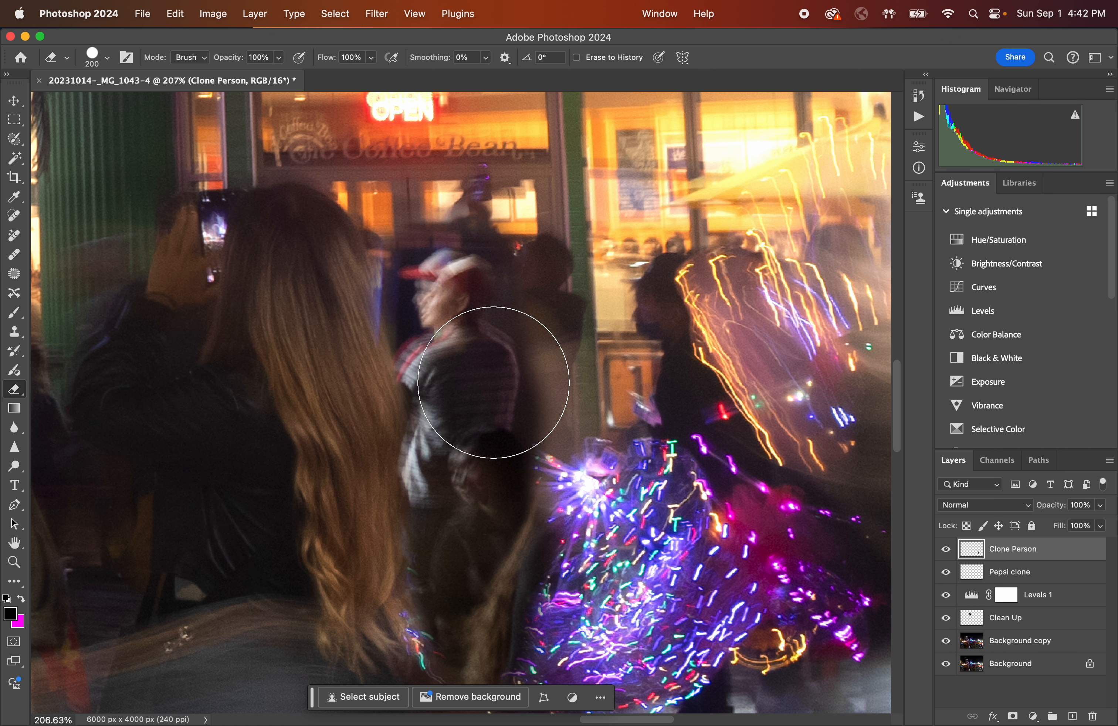
key("bracketleft")
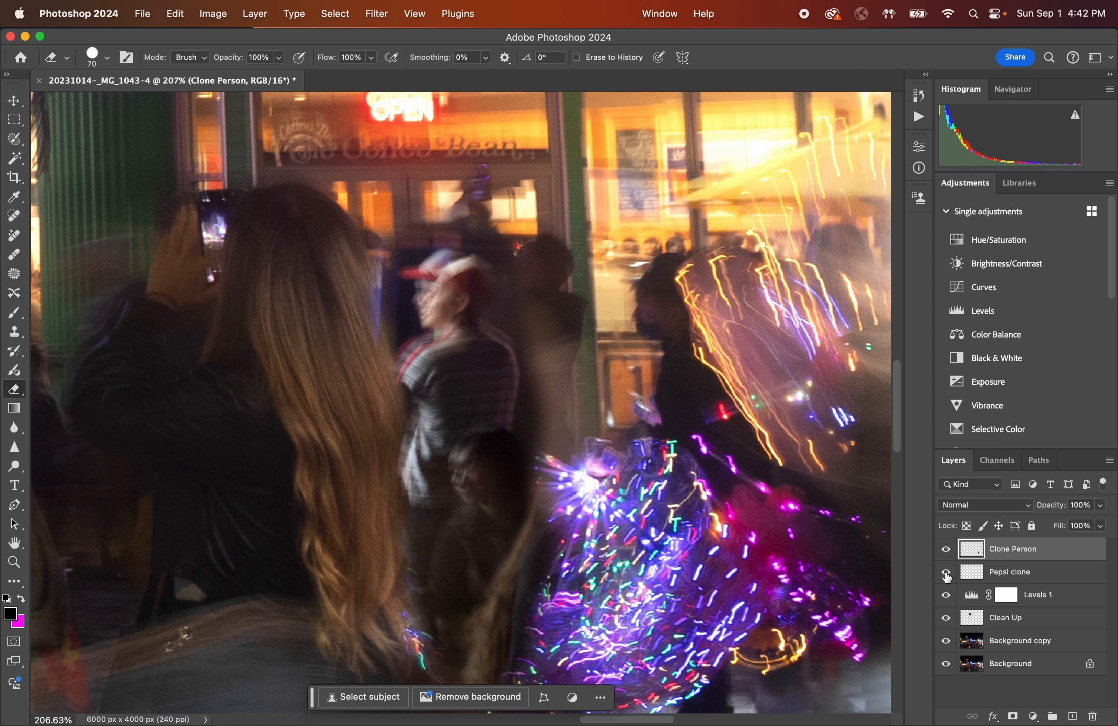
left_click_drag(947, 575, 949, 669)
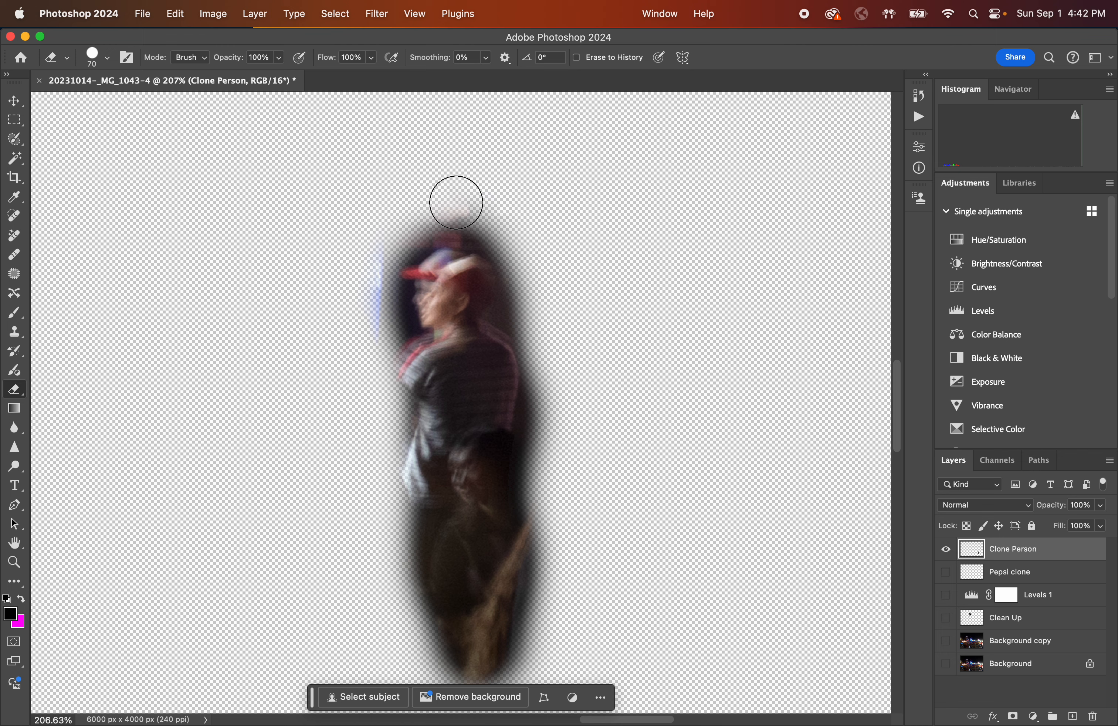
mouse_move(456, 202)
left_mouse_down()
mouse_move(482, 210)
mouse_move(471, 197)
left_mouse_up()
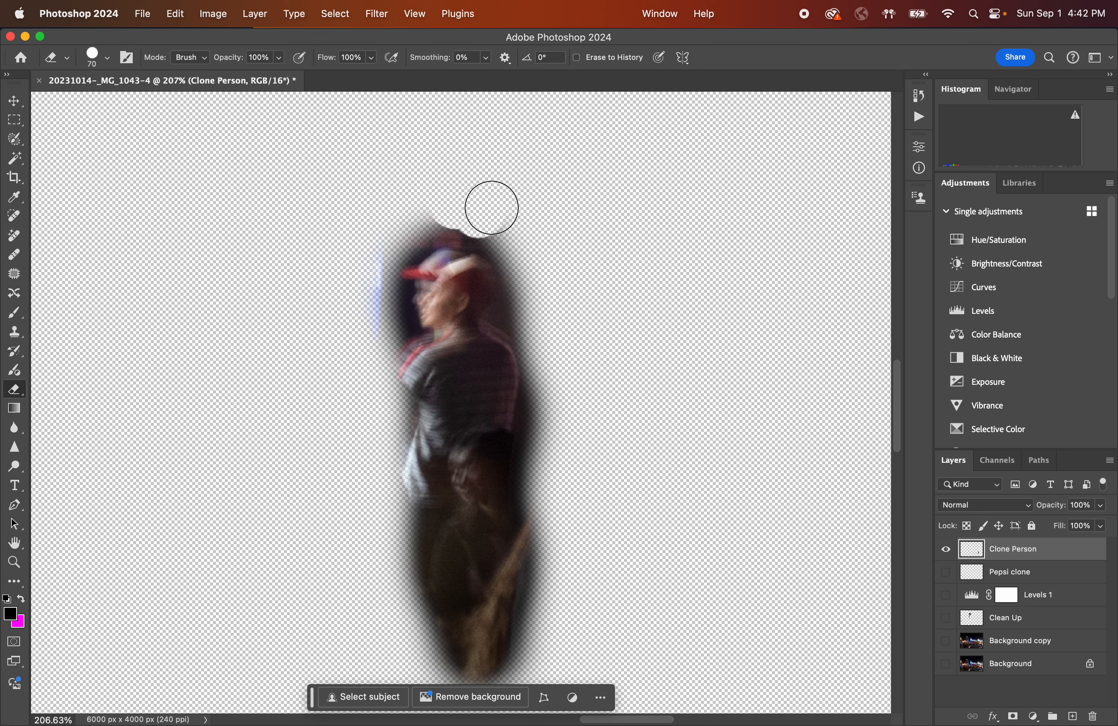
Soften the eraser's hardness and erase the hard edges around the cloned man's body.
left_click(106, 63)
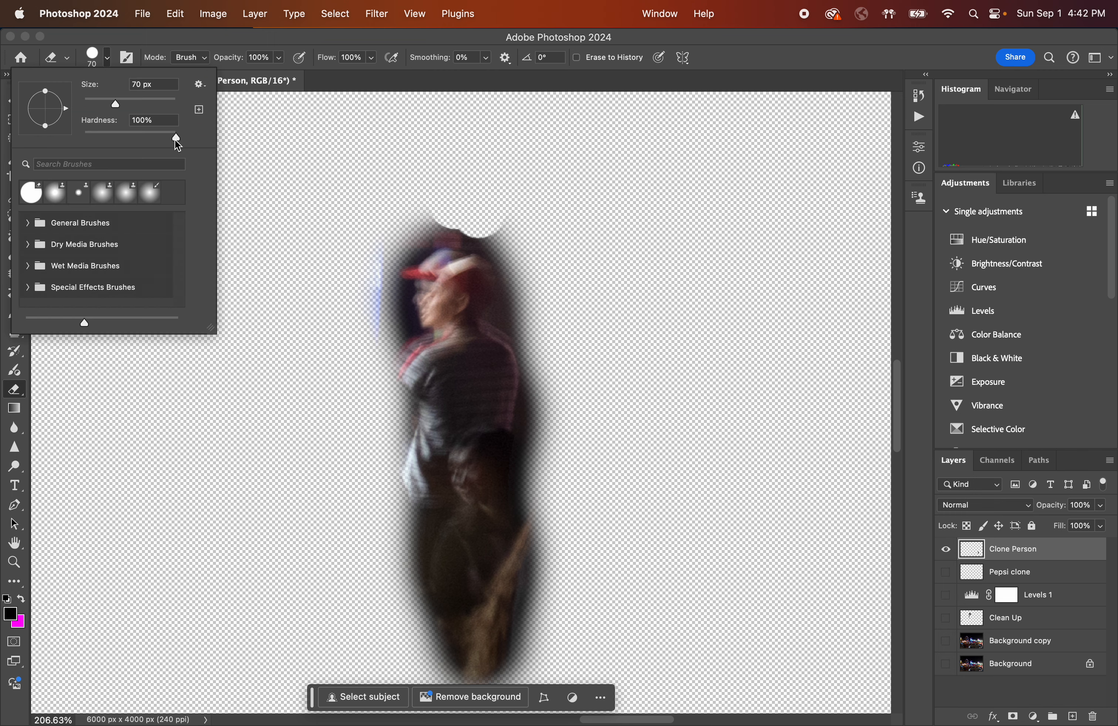
left_click(109, 64)
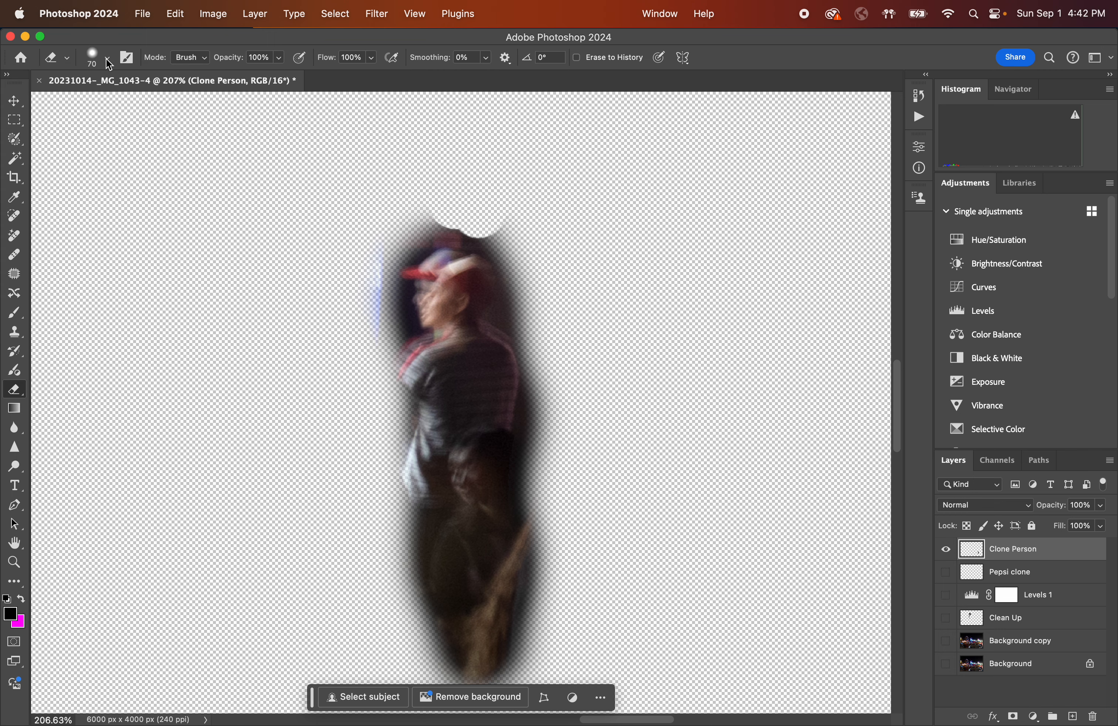
mouse_move(491, 206)
left_mouse_down()
mouse_move(439, 201)
mouse_move(510, 230)
mouse_move(492, 222)
mouse_move(535, 273)
mouse_move(529, 257)
mouse_move(559, 362)
mouse_move(559, 432)
mouse_move(552, 422)
mouse_move(547, 432)
left_mouse_up()
mouse_move(530, 479)
left_mouse_down()
mouse_move(572, 482)
mouse_move(524, 546)
mouse_move(504, 603)
mouse_move(568, 515)
mouse_move(575, 537)
mouse_move(532, 573)
mouse_move(558, 524)
mouse_move(486, 628)
mouse_move(584, 596)
mouse_move(519, 619)
mouse_move(559, 560)
mouse_move(487, 573)
mouse_move(525, 480)
mouse_move(428, 604)
mouse_move(461, 560)
mouse_move(426, 591)
left_mouse_up()
Show all layers again and erase leftover clone edges around the man's head and shoulders against the crowd.
scroll(542, 557, "down", 3)
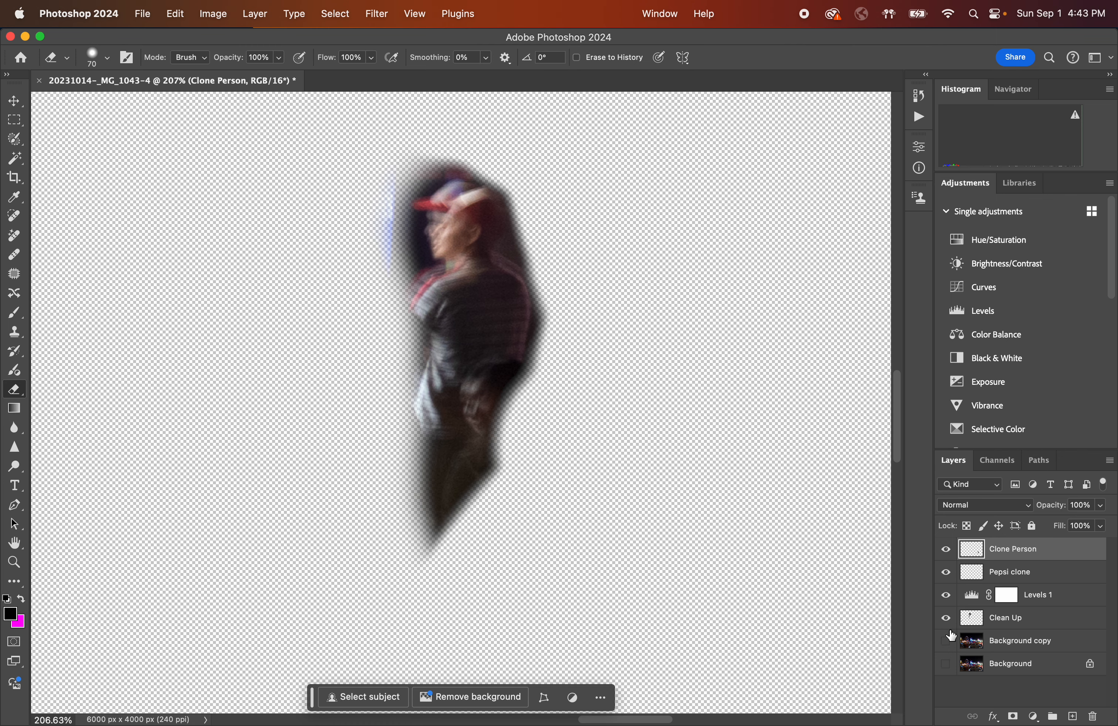
left_click(950, 668)
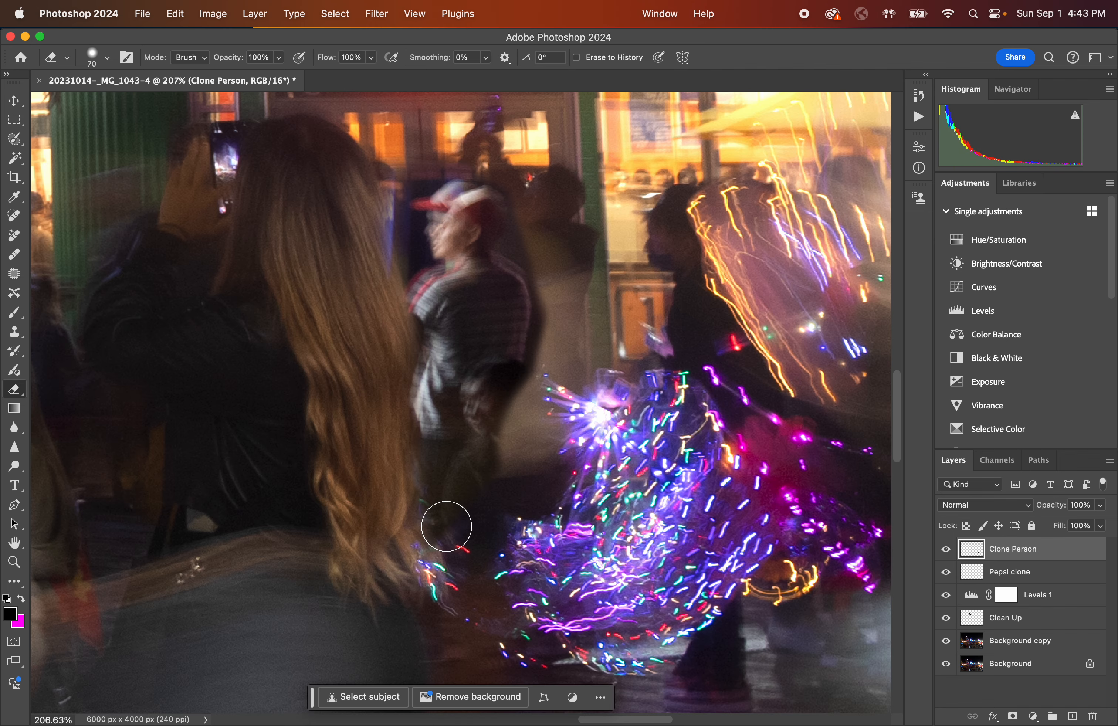
mouse_move(423, 525)
left_mouse_down()
mouse_move(442, 511)
mouse_move(447, 528)
mouse_move(437, 481)
mouse_move(460, 507)
mouse_move(405, 503)
mouse_move(475, 484)
mouse_move(439, 492)
mouse_move(497, 437)
mouse_move(486, 409)
mouse_move(474, 429)
mouse_move(525, 411)
mouse_move(506, 387)
mouse_move(531, 381)
mouse_move(487, 391)
mouse_move(453, 420)
mouse_move(535, 381)
mouse_move(546, 349)
left_mouse_up()
scroll(557, 288, "up", 5)
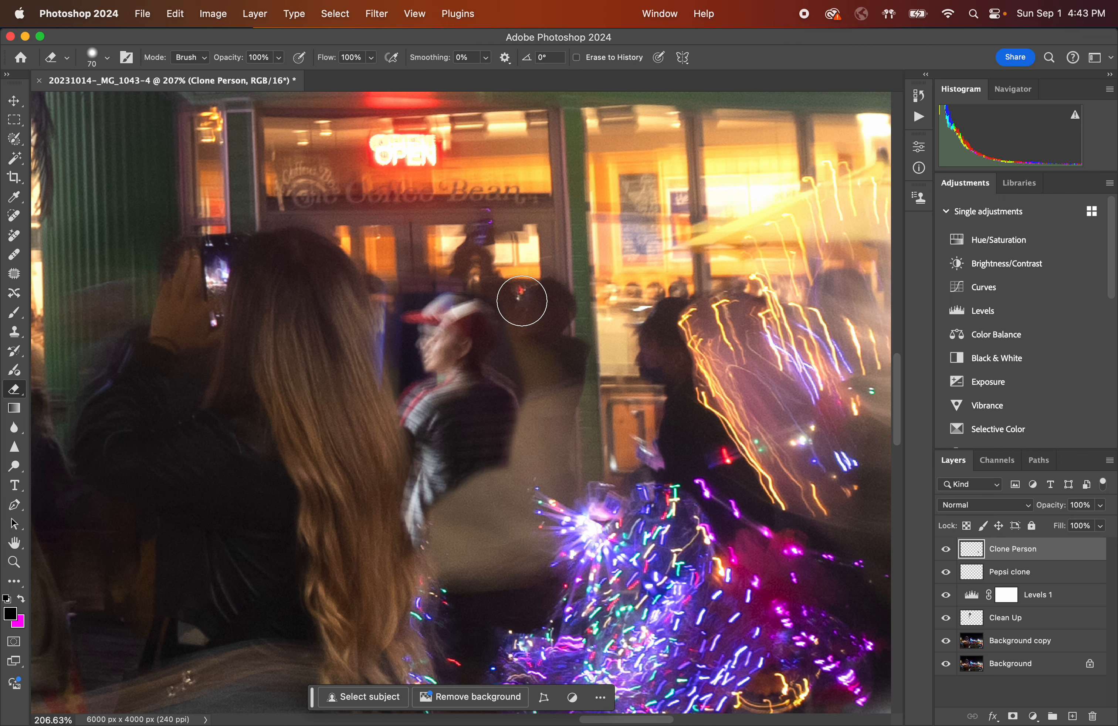
mouse_move(519, 347)
left_mouse_down()
mouse_move(527, 387)
mouse_move(482, 496)
left_mouse_up()
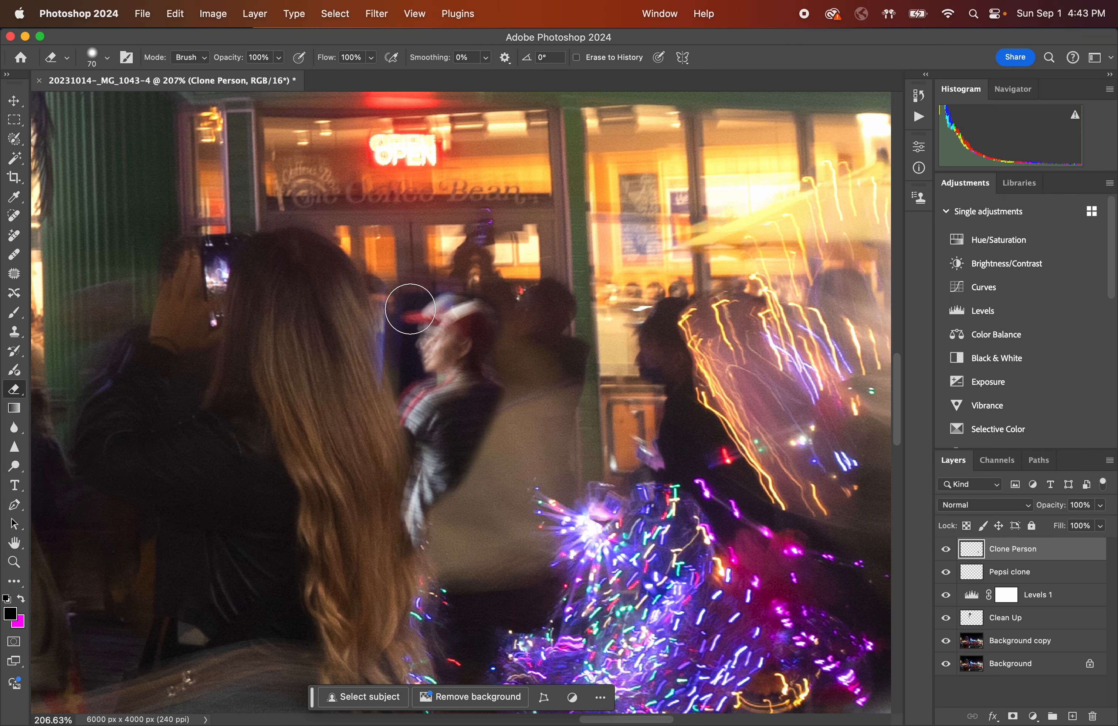
mouse_move(418, 276)
left_mouse_down()
mouse_move(406, 261)
mouse_move(392, 297)
mouse_move(398, 376)
mouse_move(385, 392)
left_mouse_up()
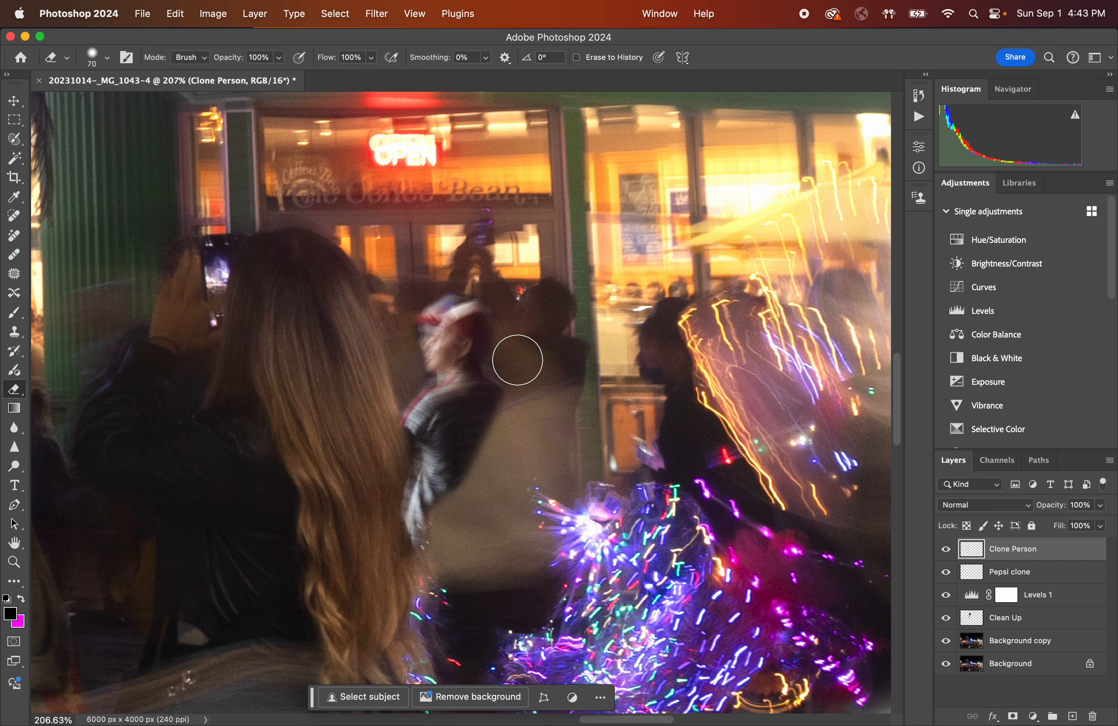
Try cloning the light-trail dancer's glow over the man's lower body with the Clone Stamp, undoing each attempt.
scroll(581, 451, "down", 10)
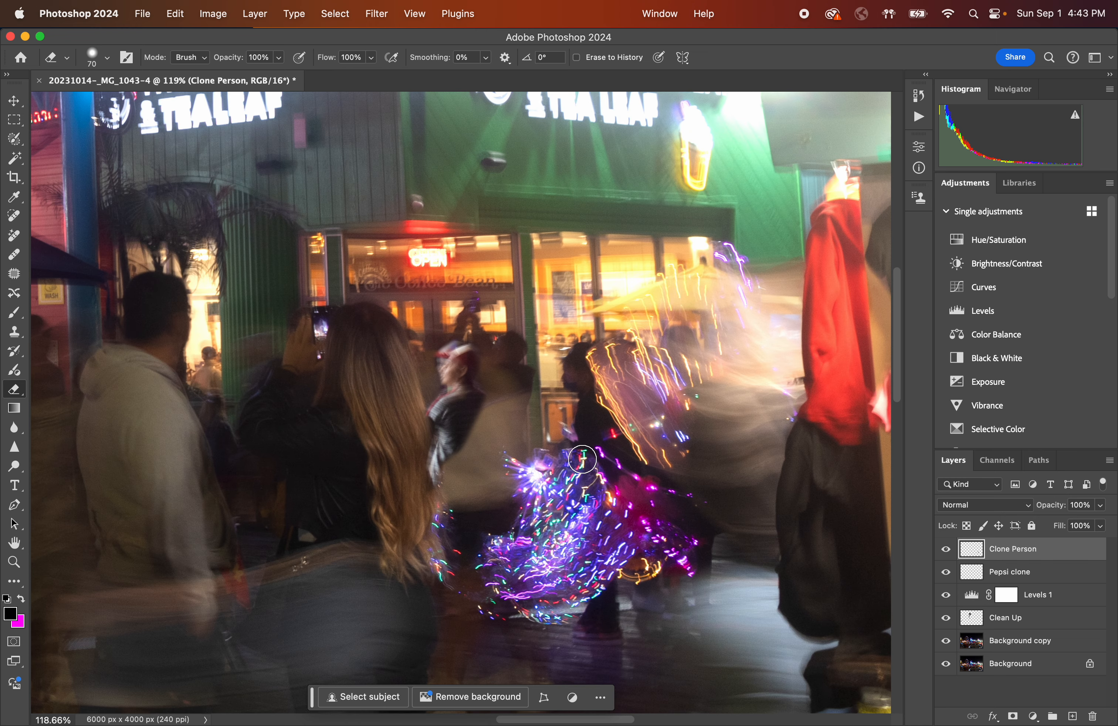
scroll(582, 460, "left", 4)
scroll(582, 460, "down", 2)
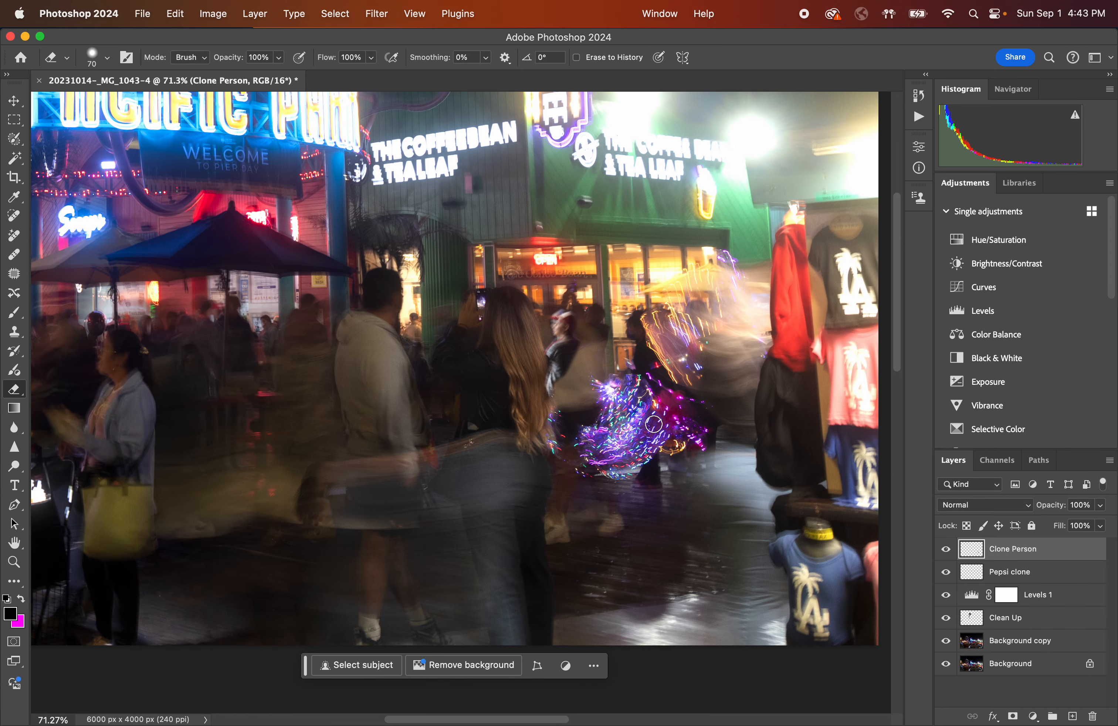
scroll(643, 406, "up", 1)
scroll(643, 406, "up", 5)
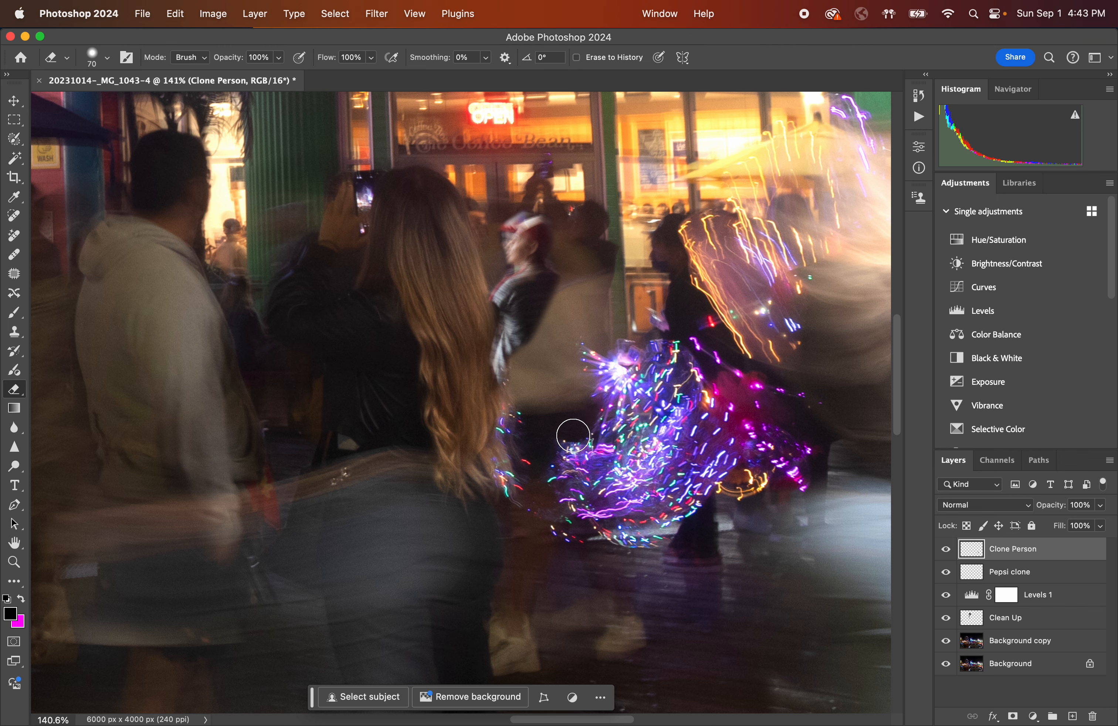
scroll(574, 435, "right", 2)
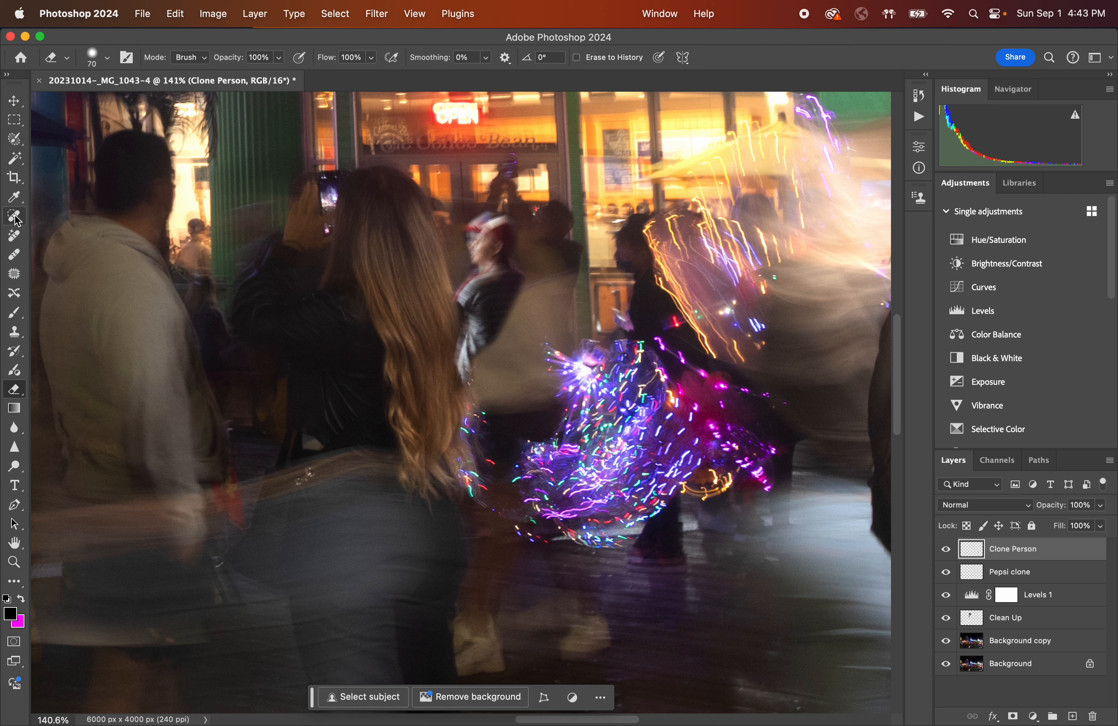
left_click(15, 332)
mouse_move(553, 372)
left_mouse_down()
mouse_move(593, 381)
mouse_move(594, 391)
left_mouse_up()
key("super+z")
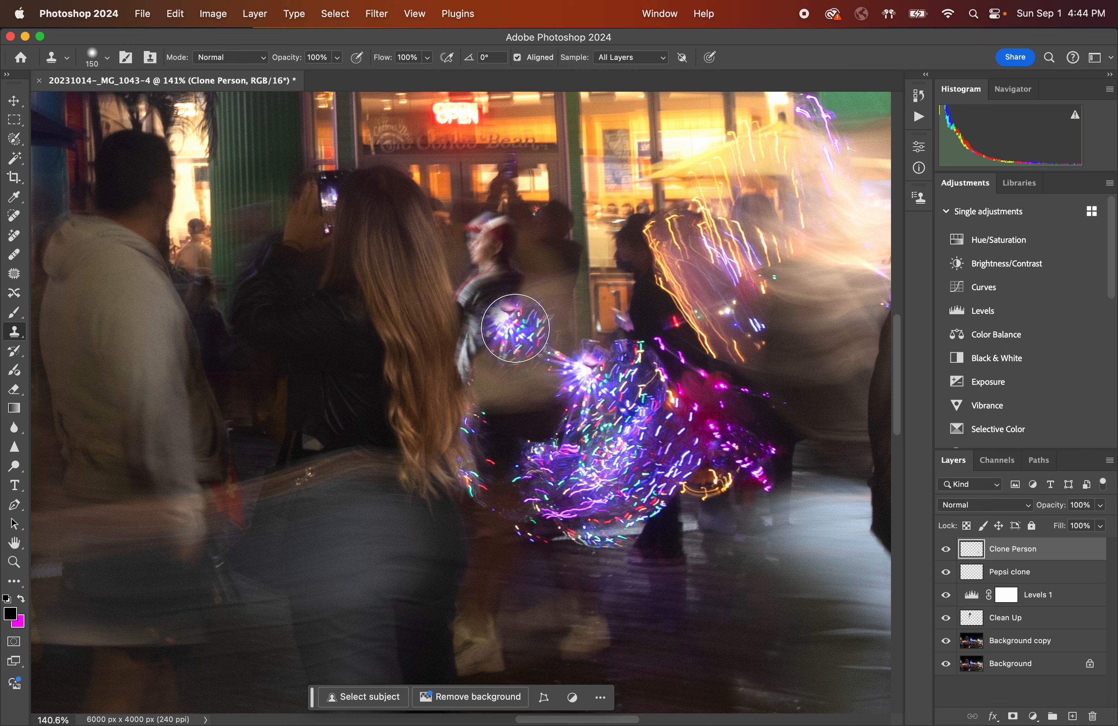
mouse_move(509, 318)
left_mouse_down()
mouse_move(523, 338)
mouse_move(505, 377)
mouse_move(555, 354)
mouse_move(538, 401)
mouse_move(580, 371)
mouse_move(527, 434)
mouse_move(460, 427)
mouse_move(540, 391)
mouse_move(486, 407)
mouse_move(564, 365)
mouse_move(587, 321)
mouse_move(580, 352)
mouse_move(575, 329)
mouse_move(585, 365)
mouse_move(622, 343)
mouse_move(576, 433)
mouse_move(515, 504)
left_mouse_up()
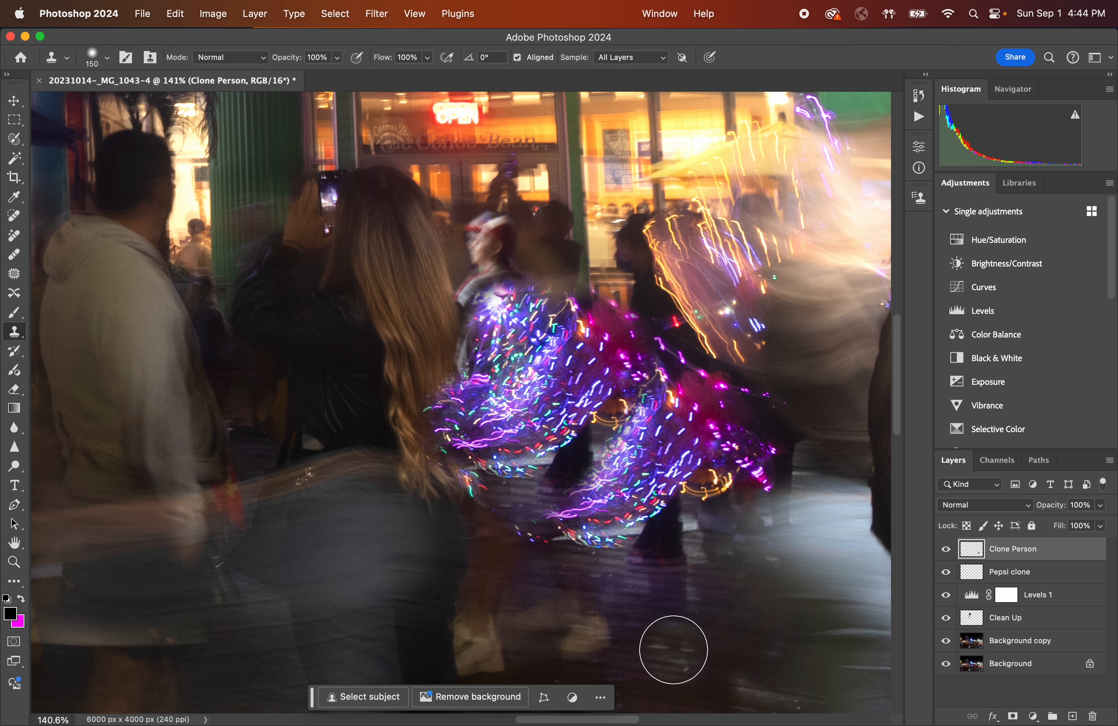
key("super+z")
Clone the dancer's light trails down over the man's lower body and erase stray cloned bits.
mouse_move(554, 324)
left_mouse_down()
mouse_move(519, 307)
mouse_move(505, 337)
mouse_move(530, 301)
mouse_move(514, 337)
mouse_move(527, 333)
mouse_move(504, 313)
mouse_move(537, 357)
mouse_move(566, 342)
mouse_move(551, 383)
mouse_move(562, 337)
mouse_move(568, 352)
mouse_move(561, 320)
mouse_move(596, 355)
mouse_move(550, 417)
mouse_move(507, 393)
mouse_move(509, 445)
mouse_move(540, 447)
mouse_move(527, 583)
left_mouse_up()
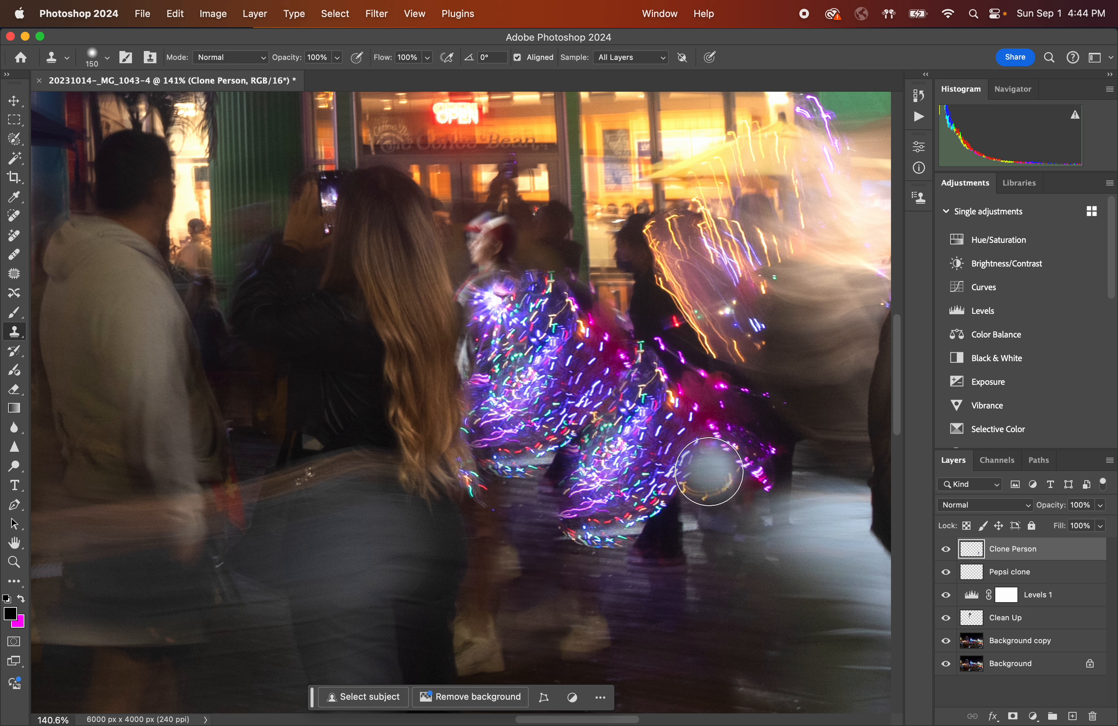
left_click_drag(565, 476, 569, 481)
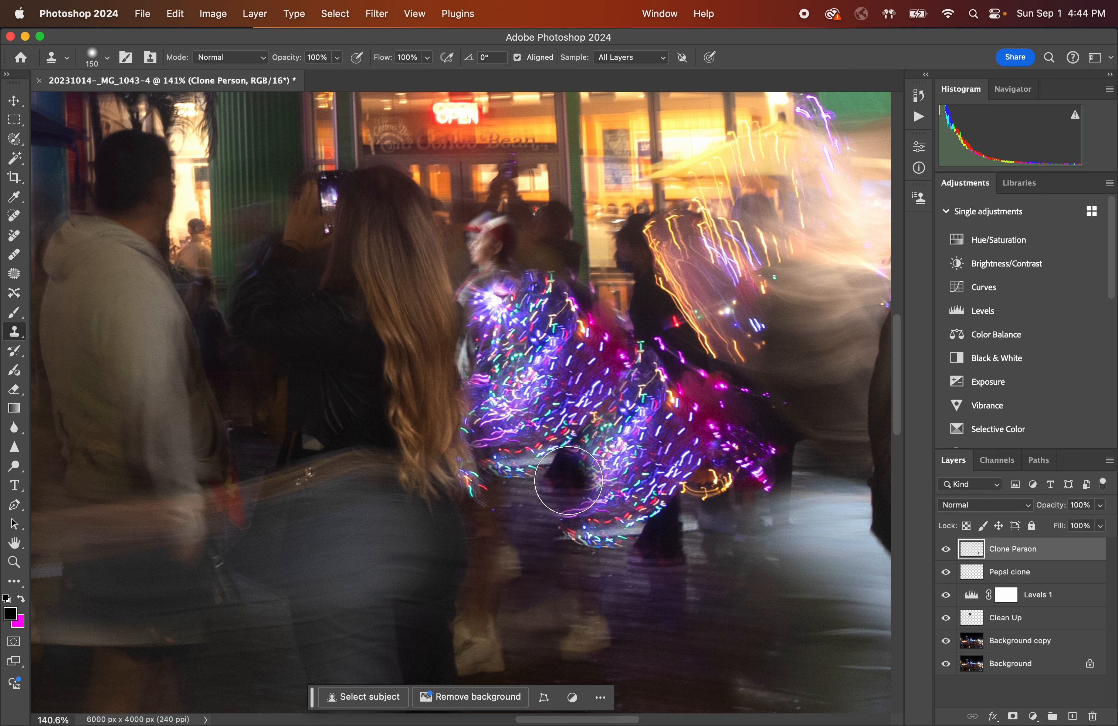
left_click(15, 389)
mouse_move(566, 482)
left_mouse_down()
mouse_move(566, 470)
mouse_move(554, 471)
left_mouse_up()
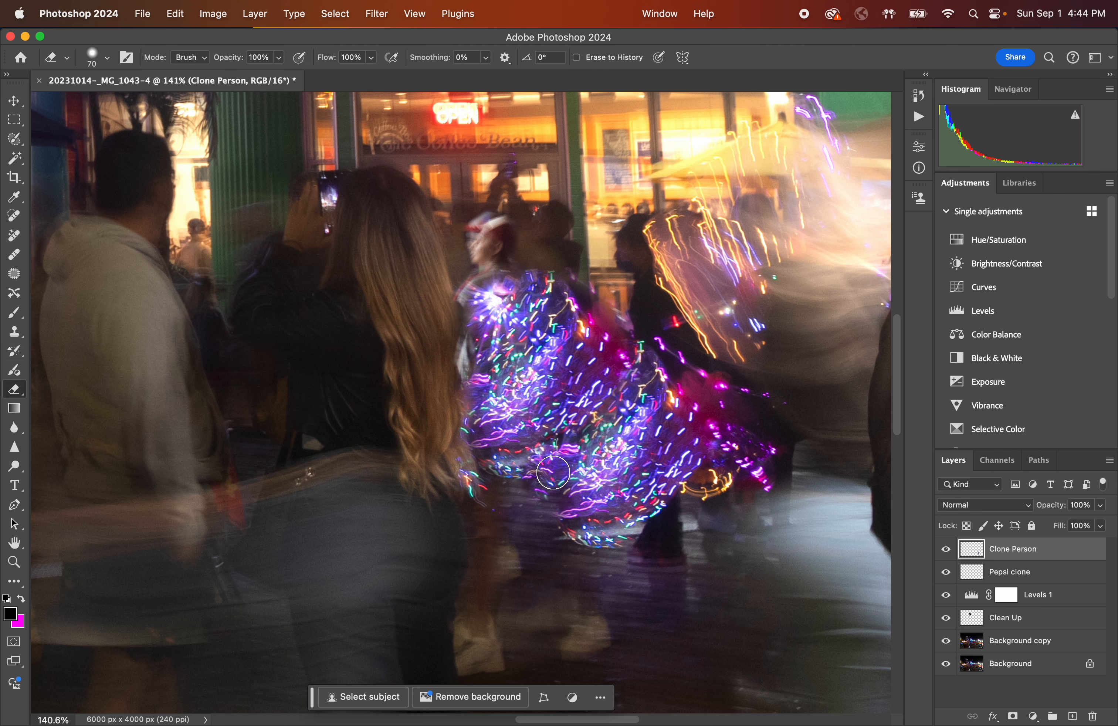
mouse_move(623, 375)
left_mouse_down()
mouse_move(627, 363)
mouse_move(613, 384)
mouse_move(632, 346)
left_mouse_up()
left_click_drag(597, 425, 599, 397)
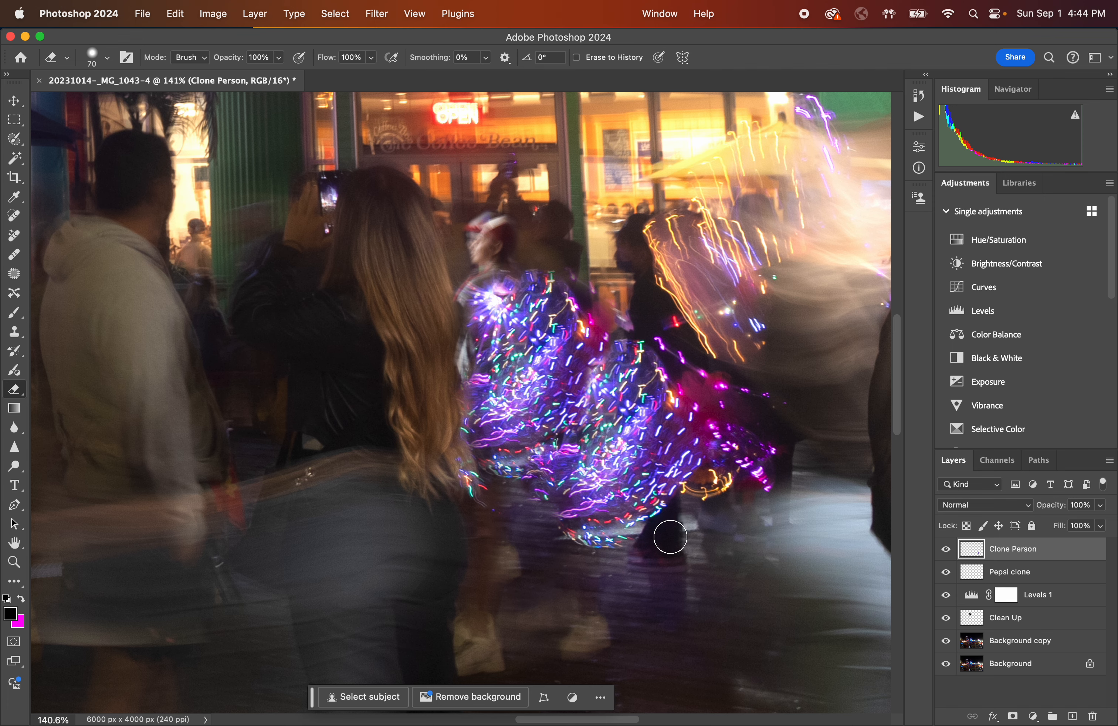
Zoom and pan across the whole photo to examine the retouched crowd.
scroll(670, 537, "down", 5)
scroll(670, 537, "down", 5)
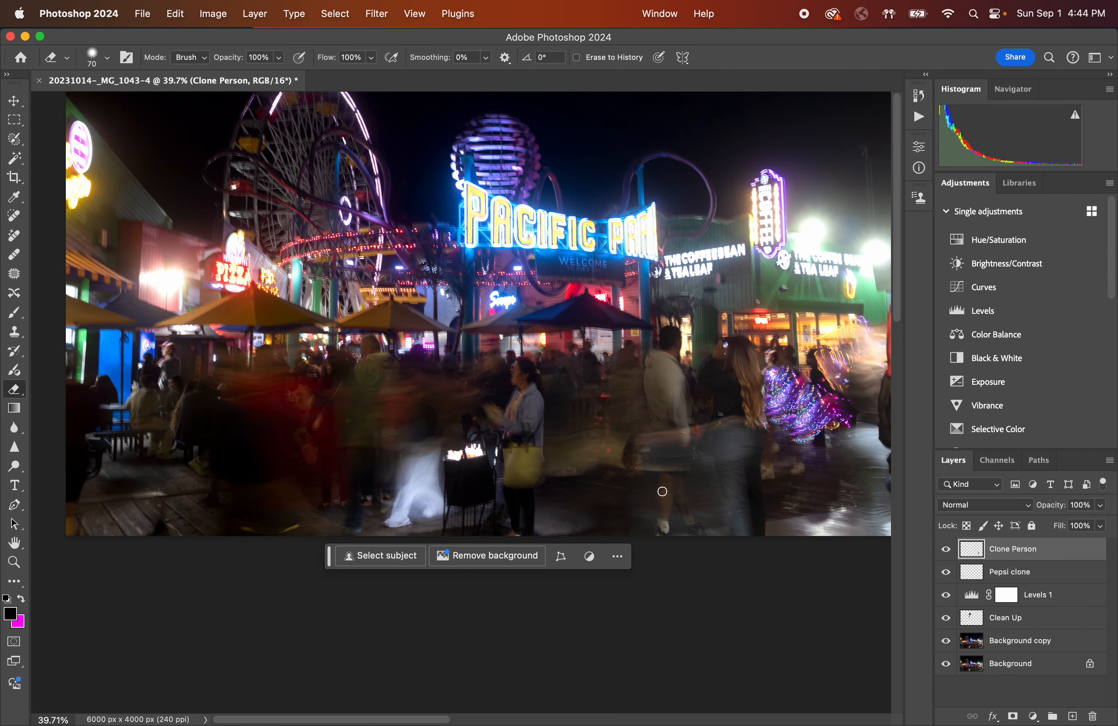
scroll(665, 501, "down", 2)
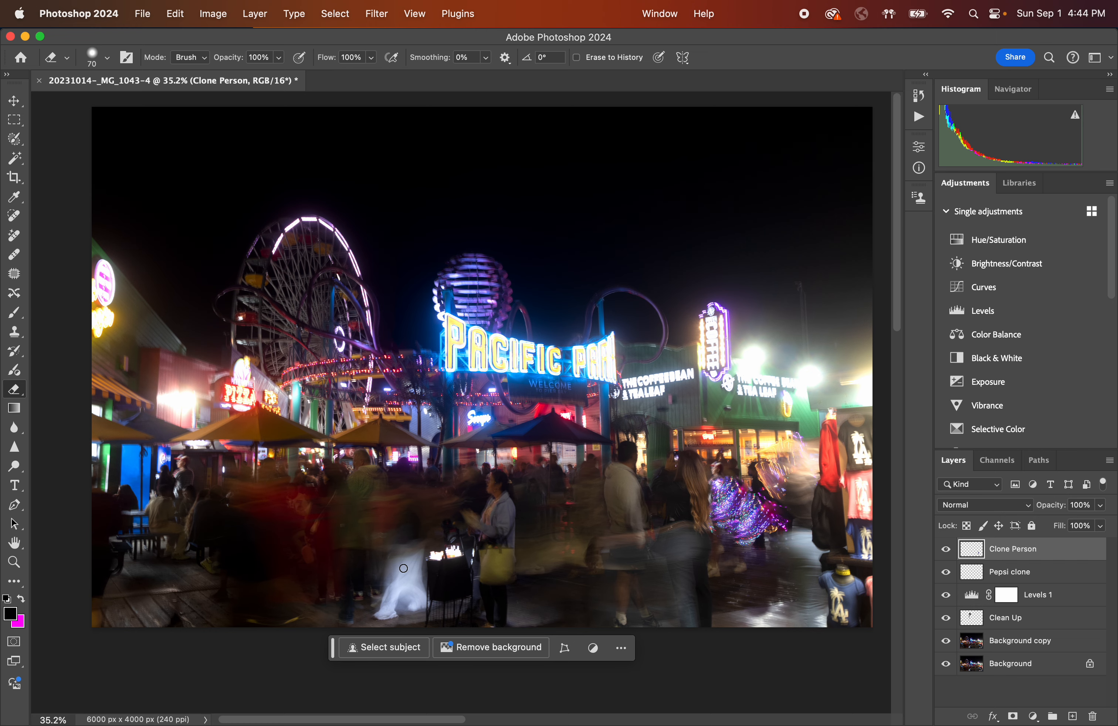
scroll(442, 572, "up", 3)
scroll(442, 575, "down", 5)
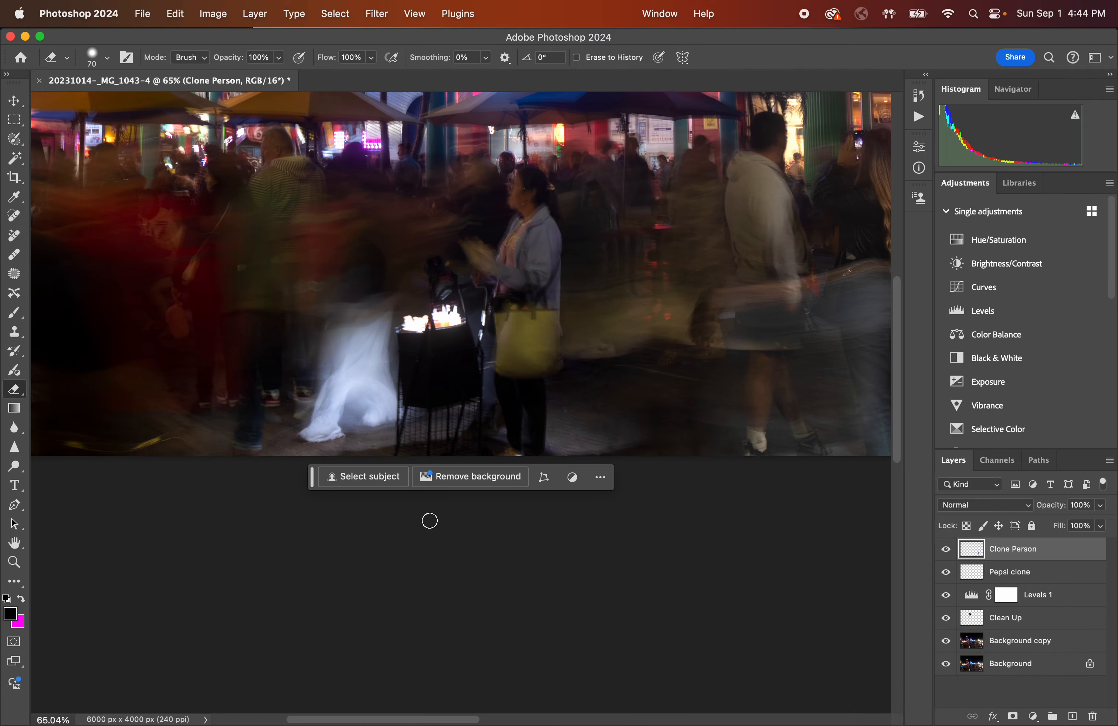
scroll(414, 386, "up", 5)
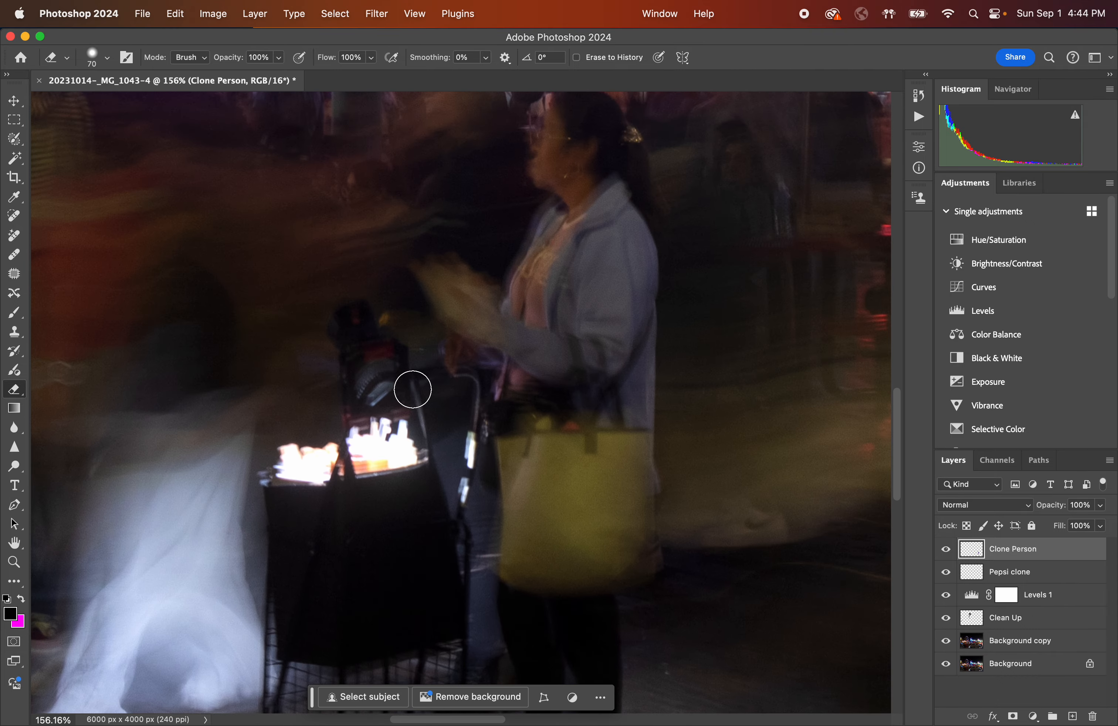
scroll(413, 391, "up", 3)
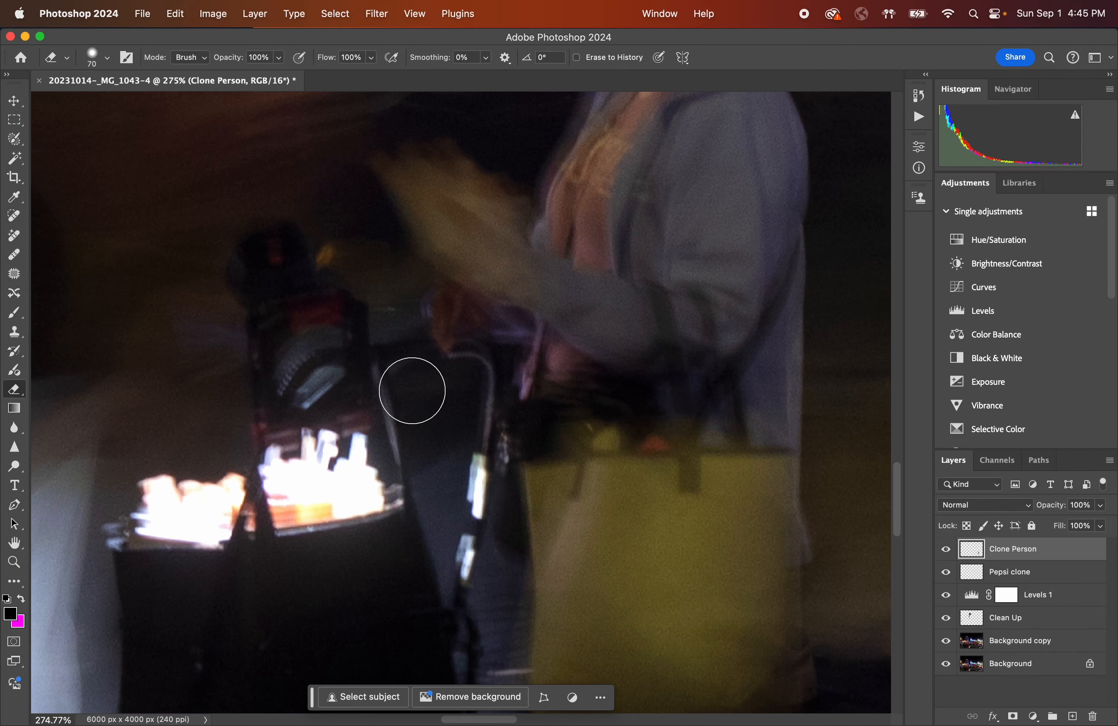
scroll(411, 391, "down", 3)
scroll(411, 390, "down", 8)
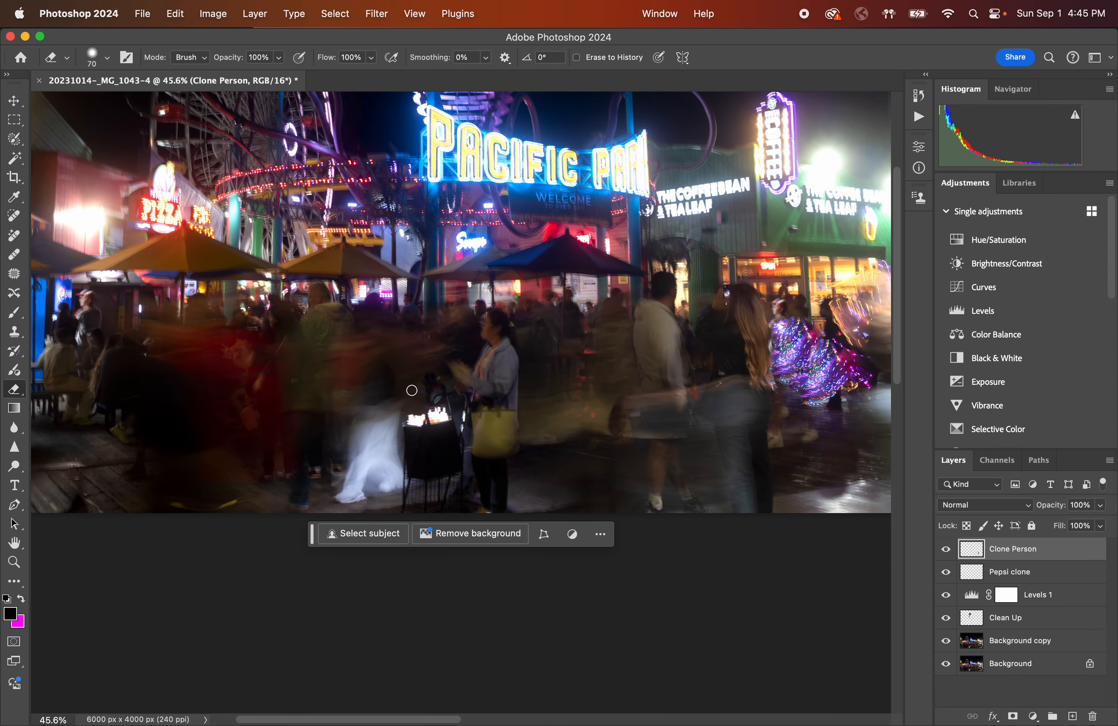
scroll(411, 391, "down", 3)
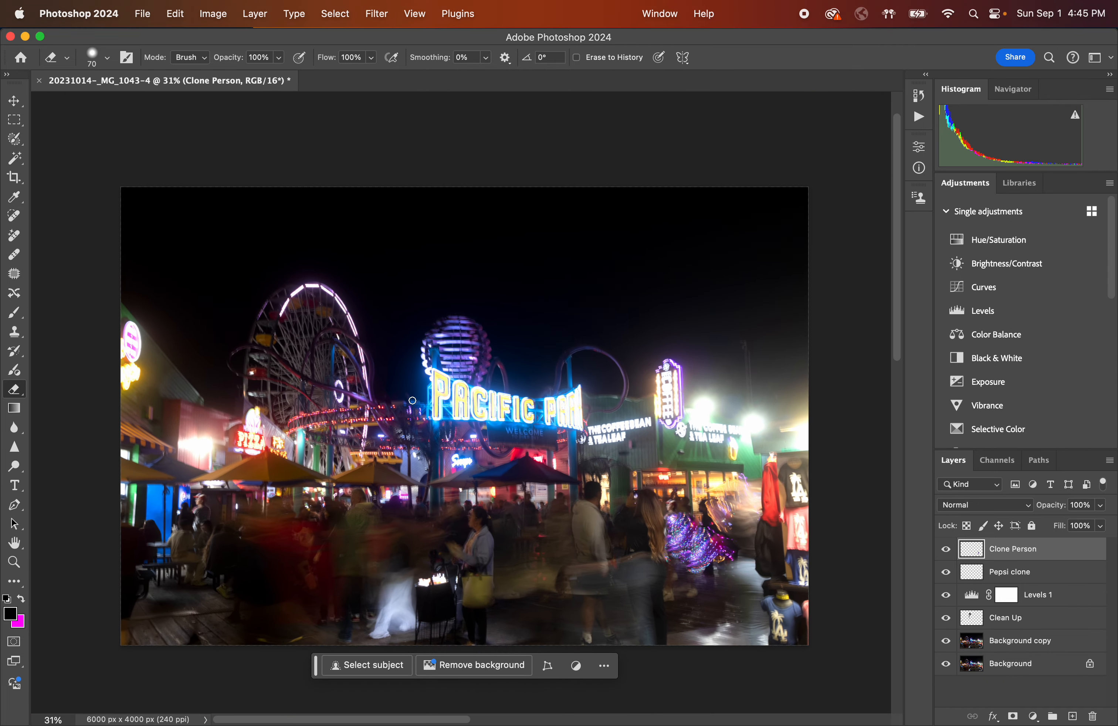
scroll(413, 400, "up", 1)
scroll(415, 397, "down", 2)
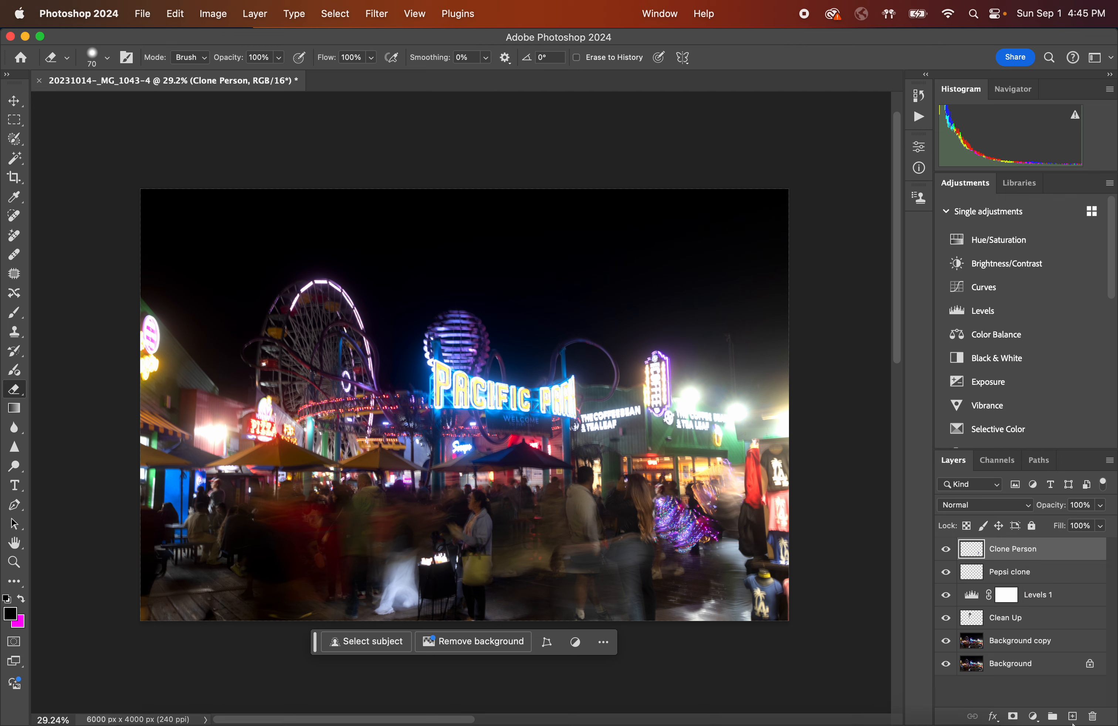
Add a new layer named Paint above Clone Person and switch to the Brush tool.
left_click(1073, 717)
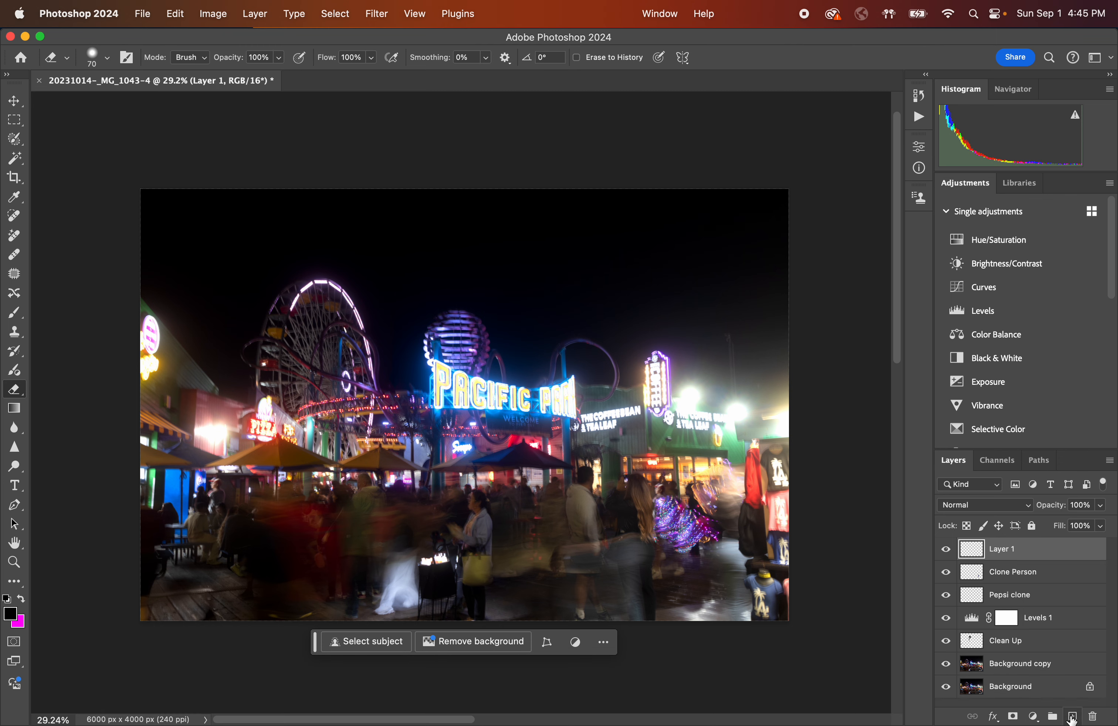
double_click(1003, 549)
type("Paint")
key("Return")
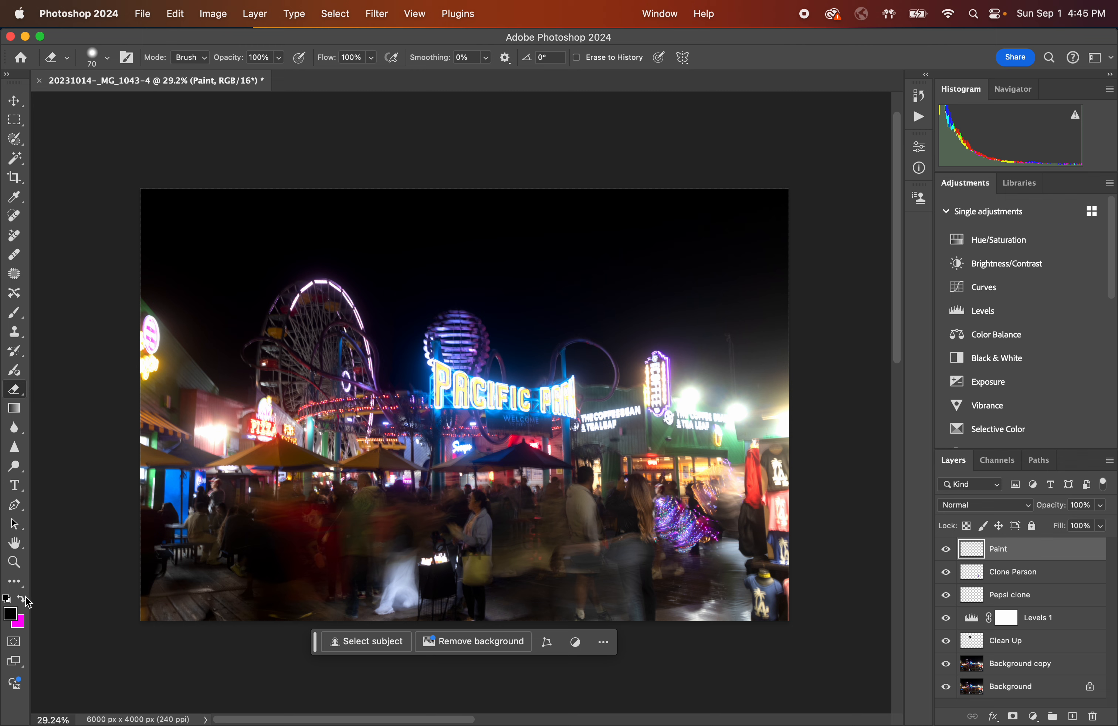
left_click(15, 313)
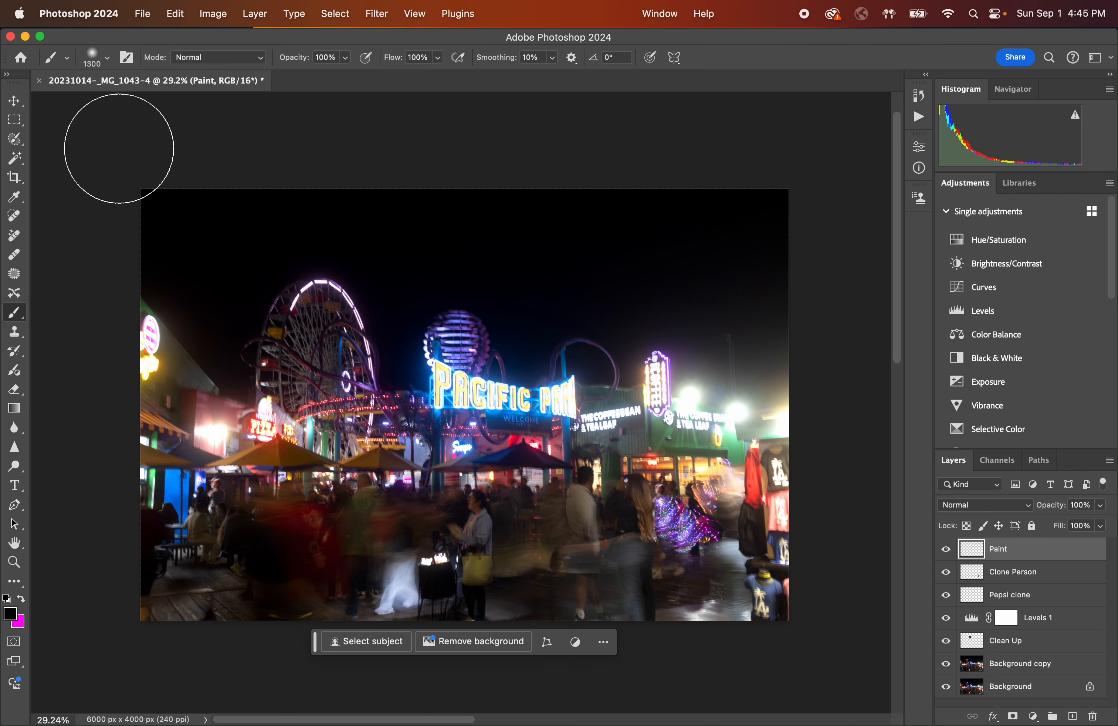
Set the brush hardness to 100% and its size to 89 px.
left_click(111, 63)
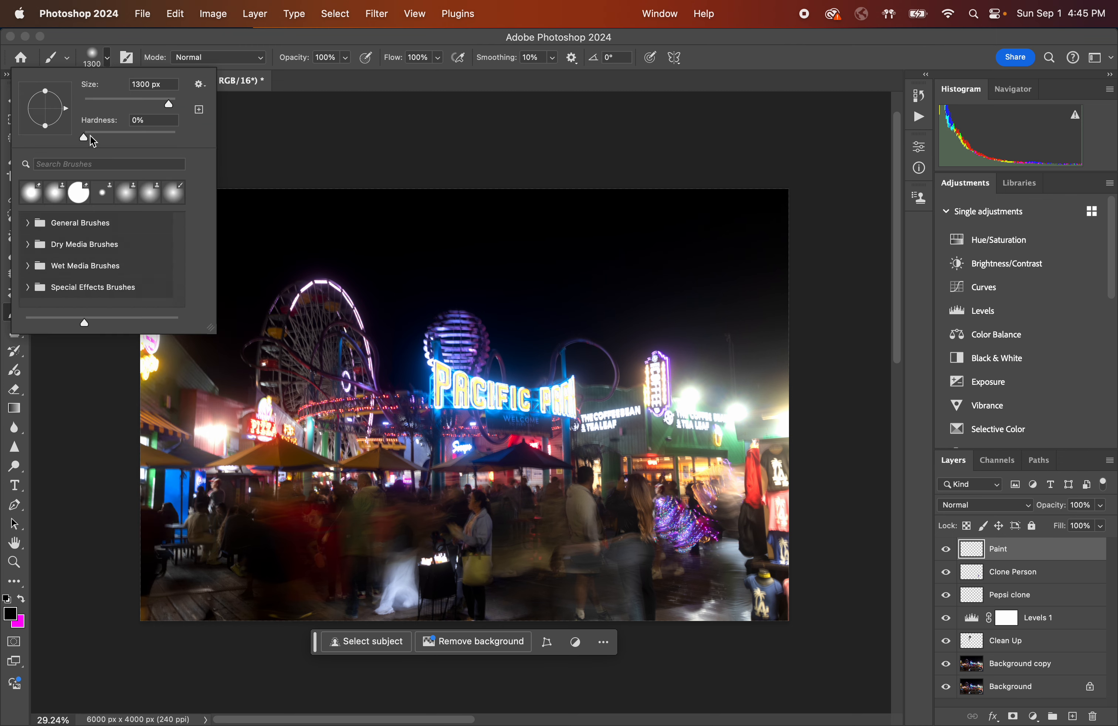
left_click_drag(192, 136, 179, 100)
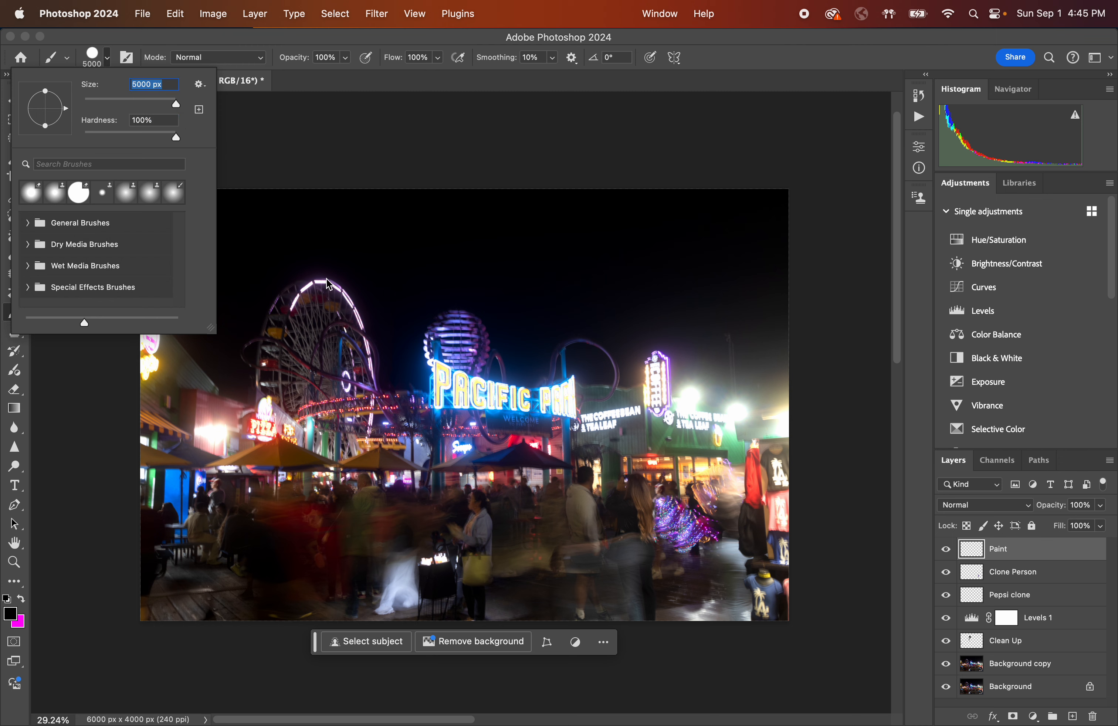
left_click_drag(128, 104, 124, 103)
left_click(109, 58)
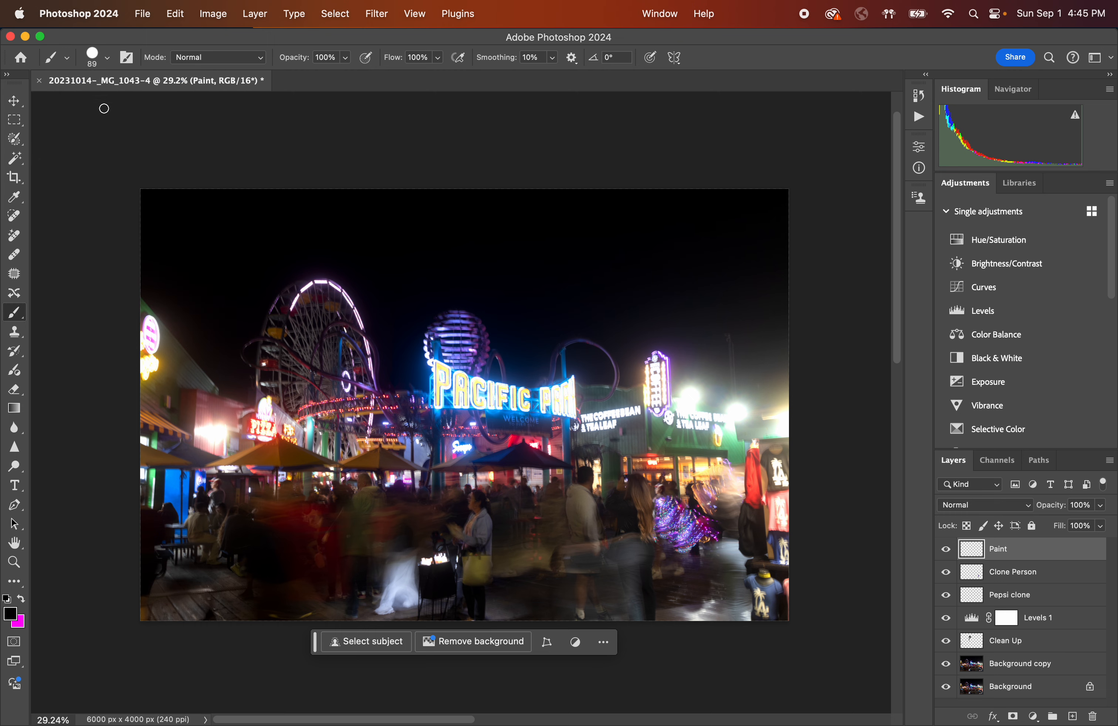
Pick the Soft Round 1100 1 Clone Stamp preset and enlarge its brush to 1400 px.
left_click(108, 58)
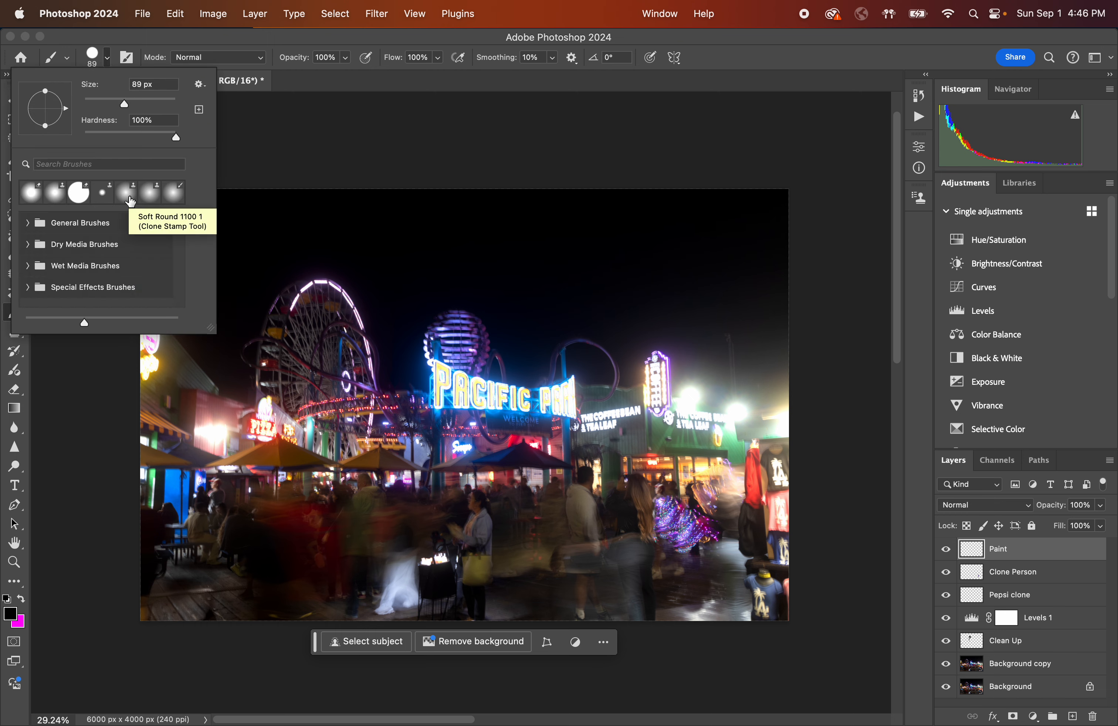
left_click(130, 201)
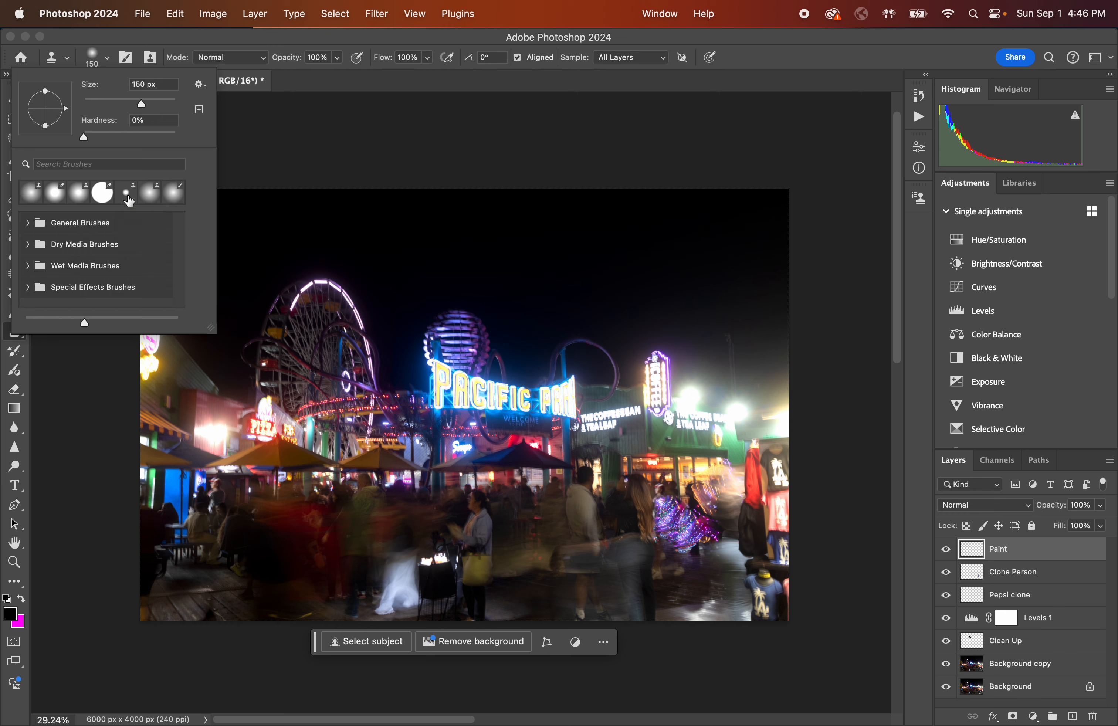
left_click(109, 64)
key("bracketright")
key("bracketright")
key("bracketright")
key("bracketright")
key("bracketright")
key("bracketright")
key("bracketright")
key("bracketright")
key("bracketright")
key("bracketright")
key("bracketright")
key("bracketright")
key("bracketright")
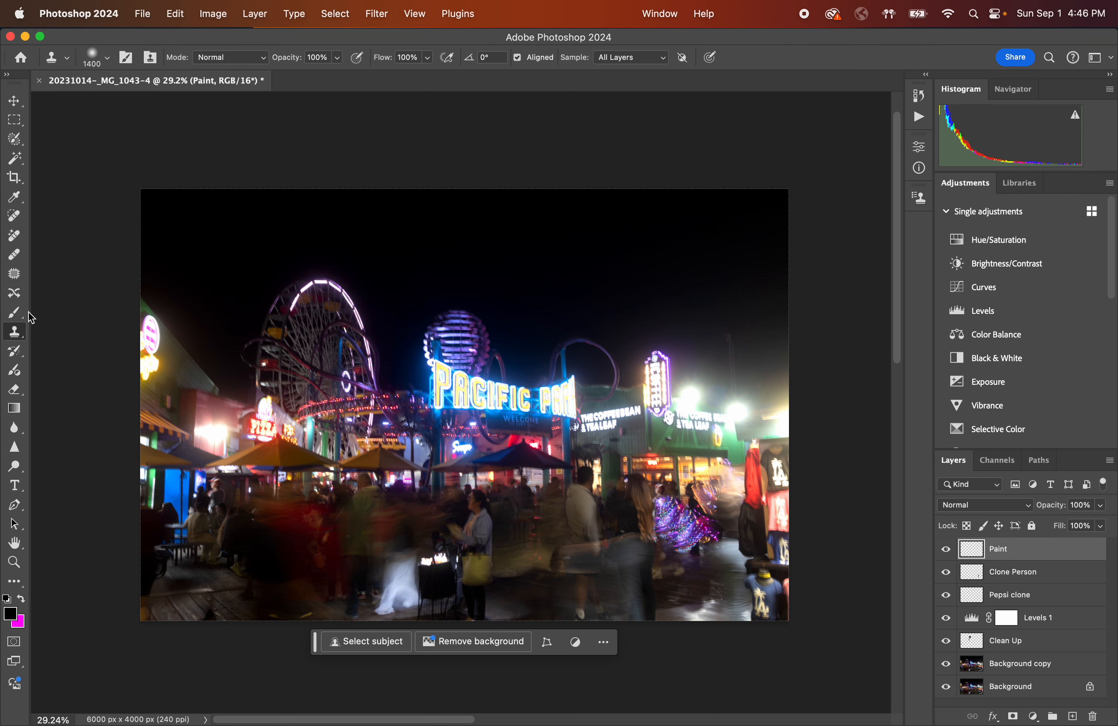
Switch back to the Brush tool and enlarge it to 900 px.
left_click(14, 312)
key("bracketright")
key("bracketright")
key("bracketright")
key("bracketright")
key("bracketright")
key("bracketright")
key("bracketright")
key("bracketright")
key("bracketright")
key("bracketright")
key("bracketright")
key("bracketright")
key("bracketright")
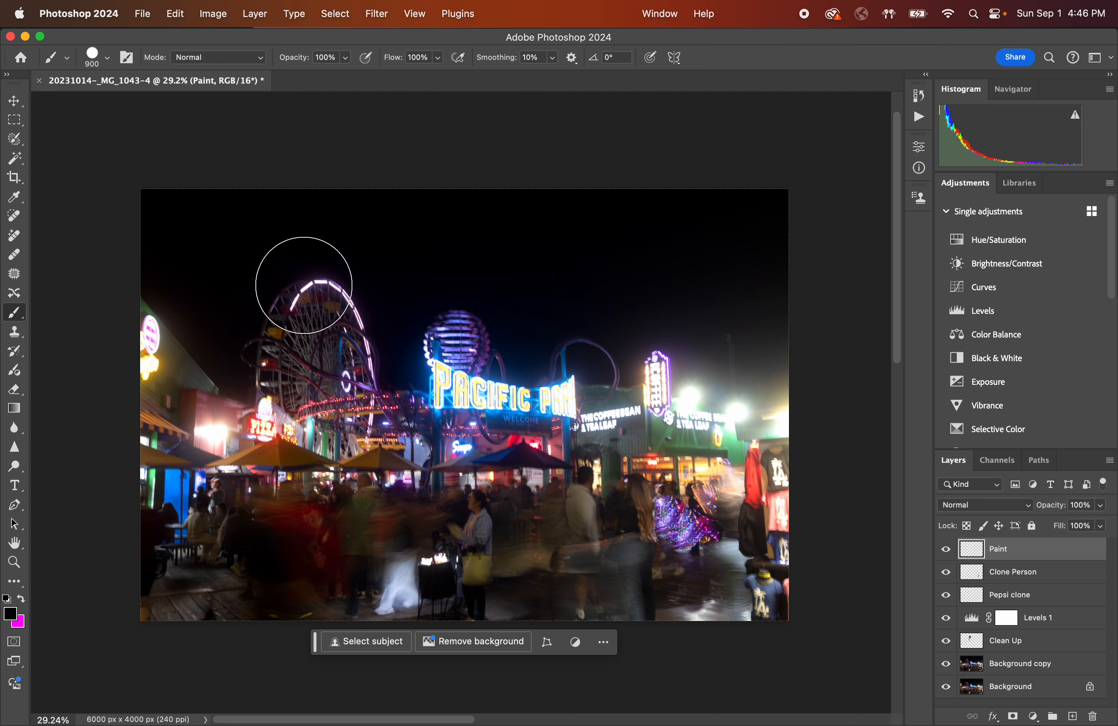
left_click(105, 60)
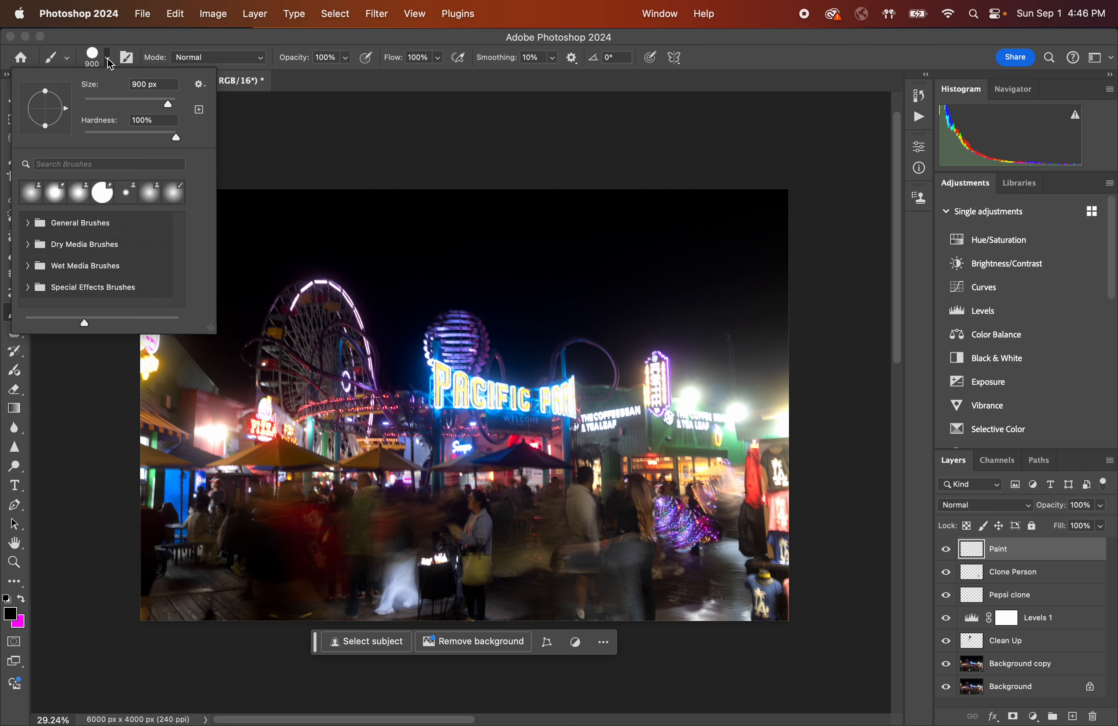
left_click(157, 202)
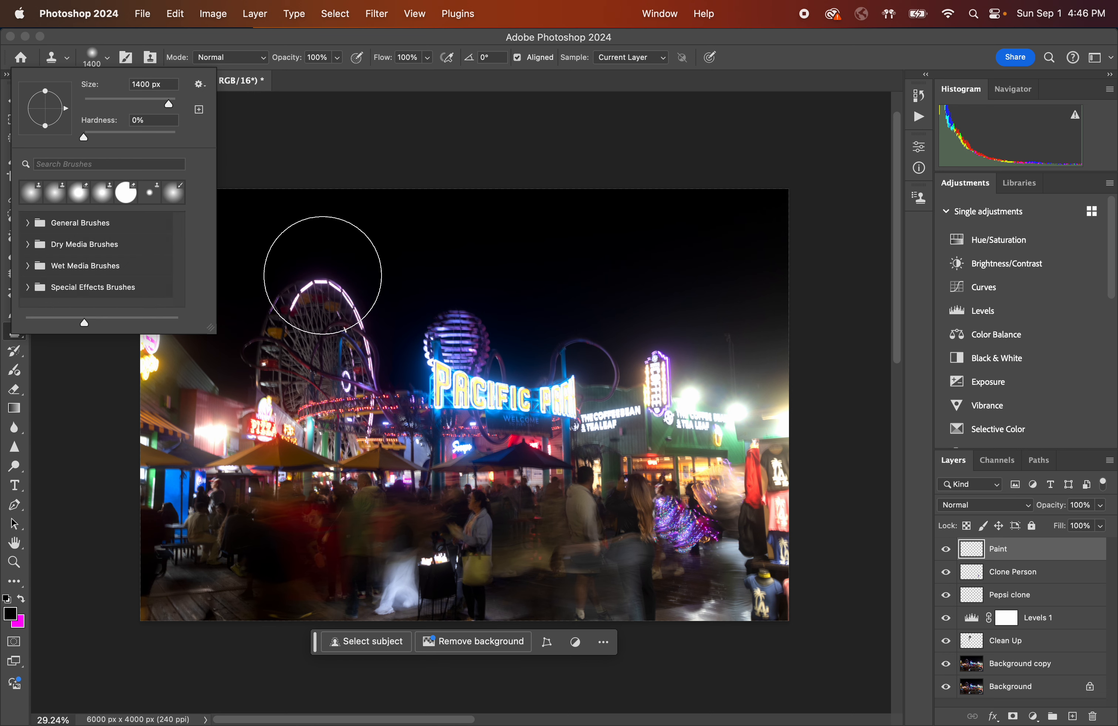
left_click(18, 623)
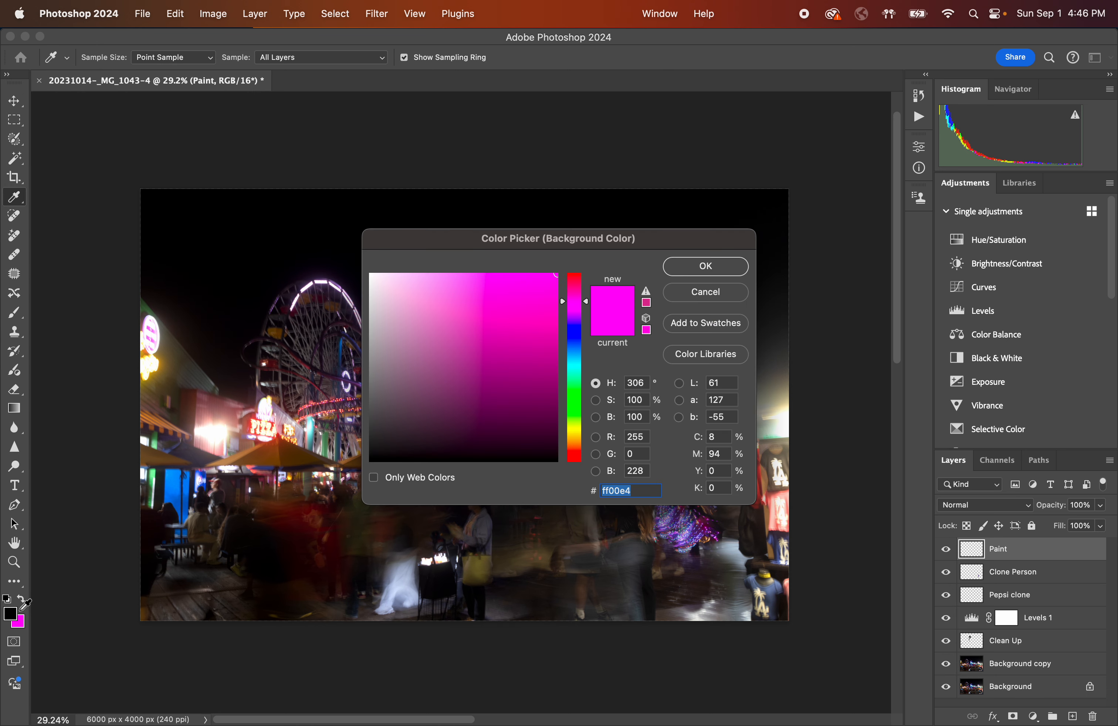
left_click(692, 293)
Make magenta ff00e4 the foreground color.
left_click(22, 600)
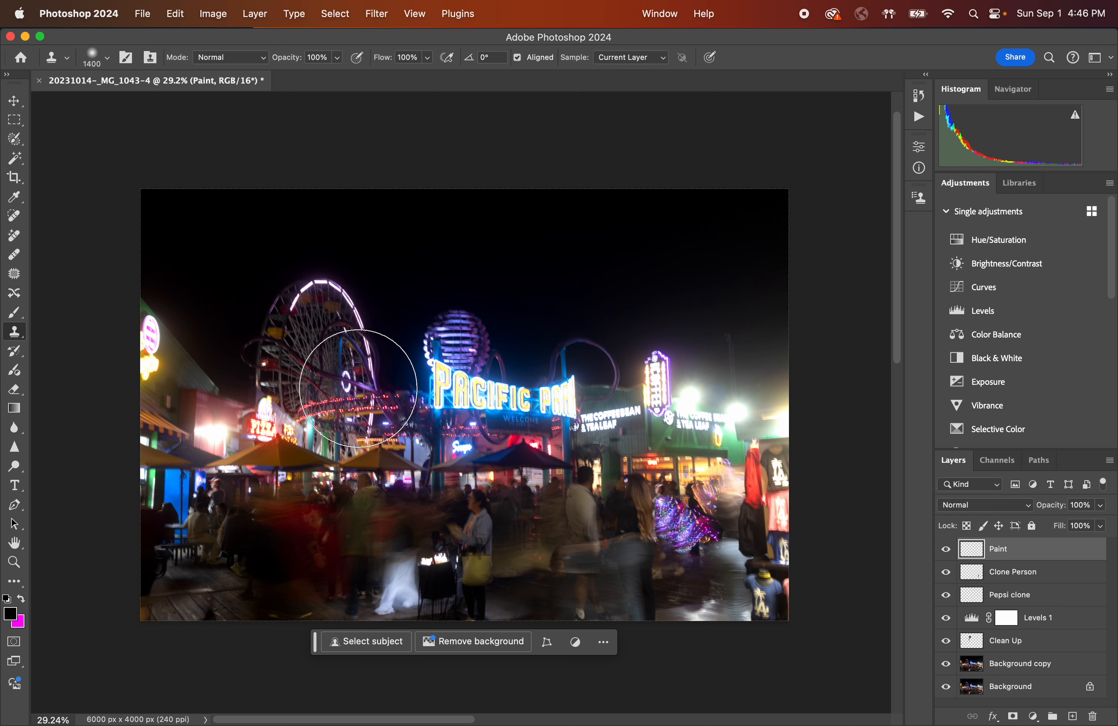
left_click(21, 600)
left_click(10, 613)
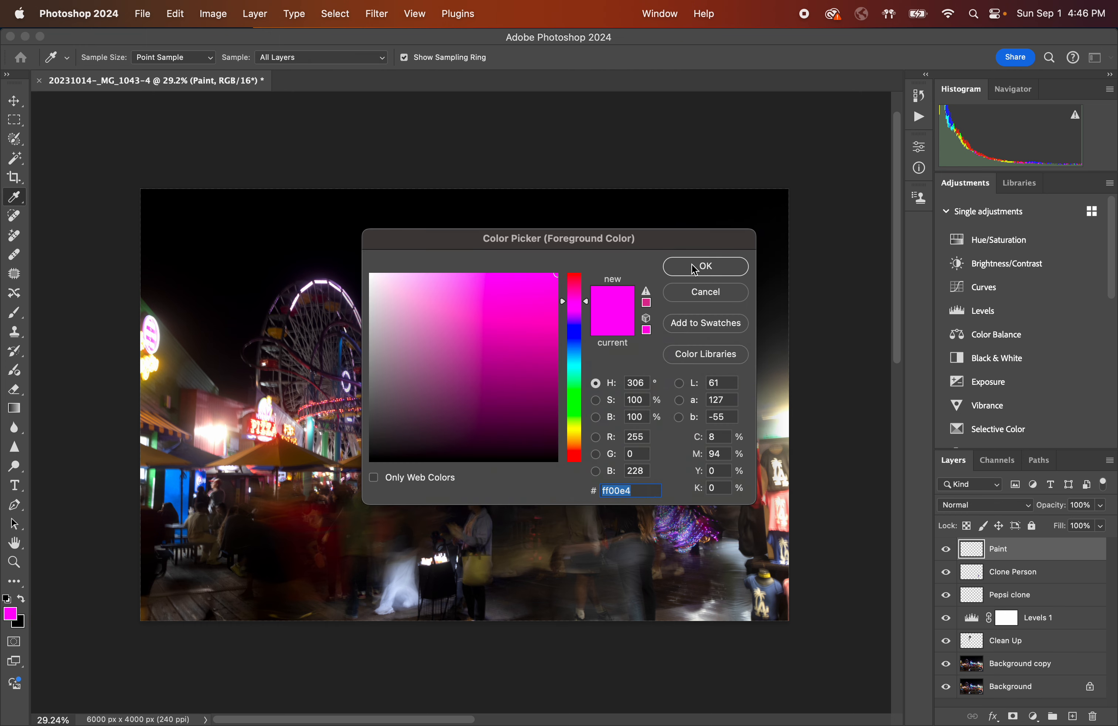
mouse_move(586, 308)
left_mouse_down()
mouse_move(588, 405)
mouse_move(588, 304)
left_mouse_up()
left_click(457, 393)
mouse_move(456, 394)
left_mouse_down()
mouse_move(412, 325)
mouse_move(442, 320)
mouse_move(450, 349)
mouse_move(586, 268)
mouse_move(482, 427)
mouse_move(489, 339)
mouse_move(601, 241)
left_mouse_up()
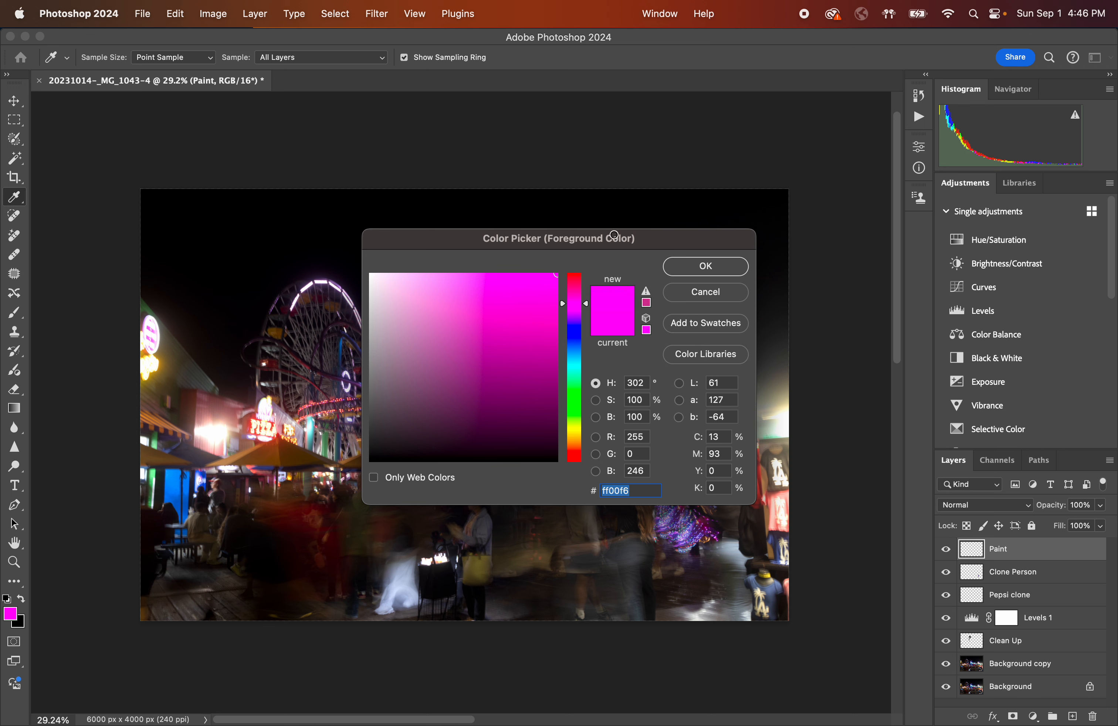
left_click(705, 266)
Switch to the Brush tool and briefly view the Paint layer alone, then show all layers again.
key("s")
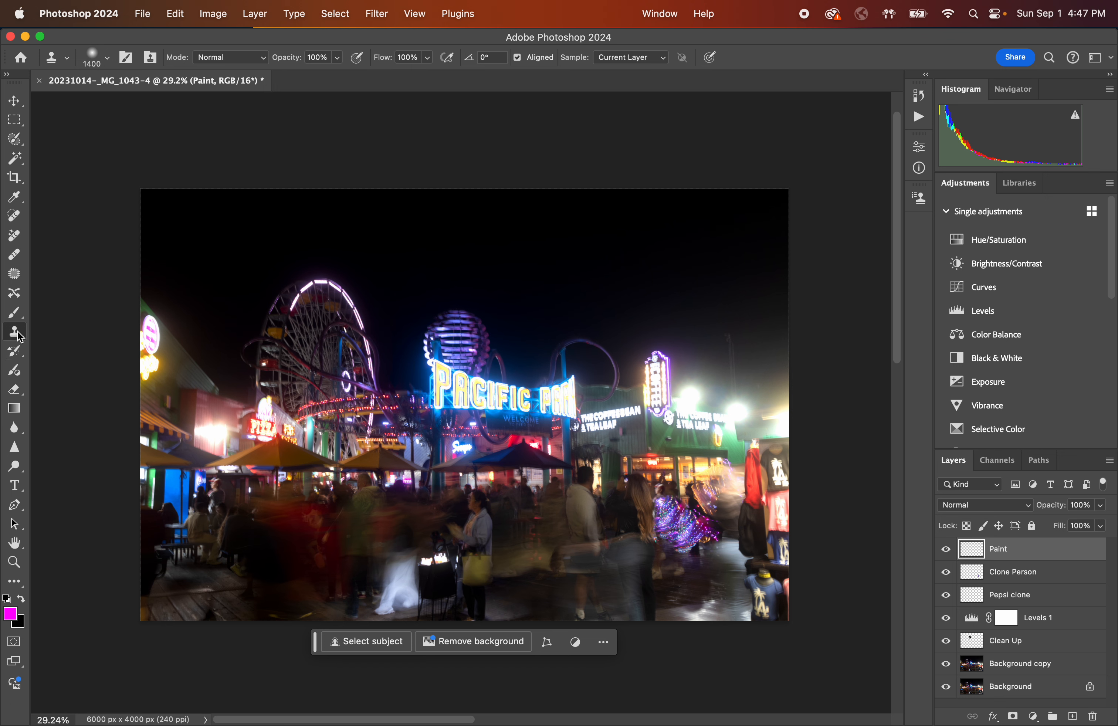
left_click(16, 315)
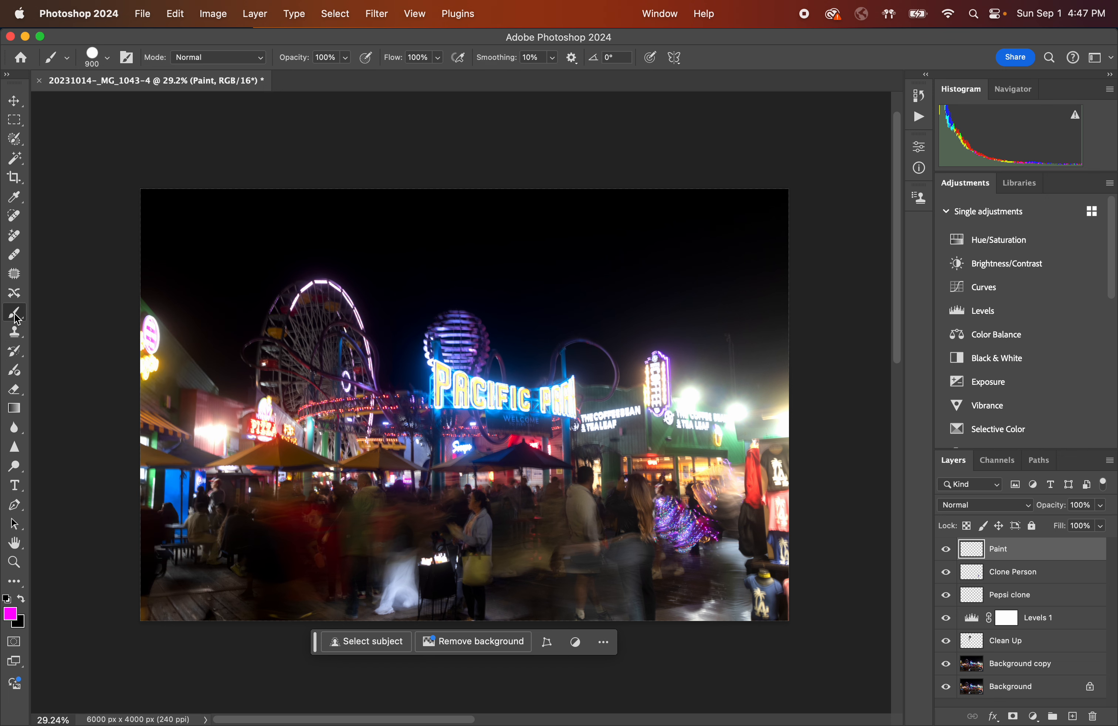
left_click(948, 573)
left_click_drag(952, 574, 952, 703)
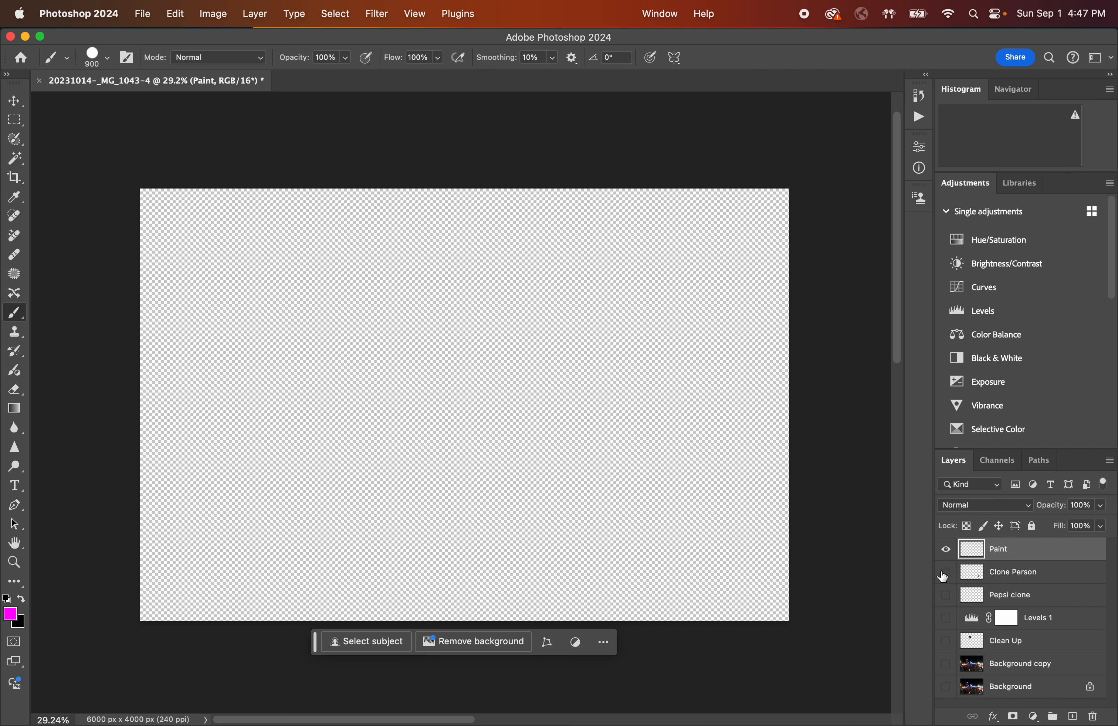
left_click_drag(947, 572, 958, 698)
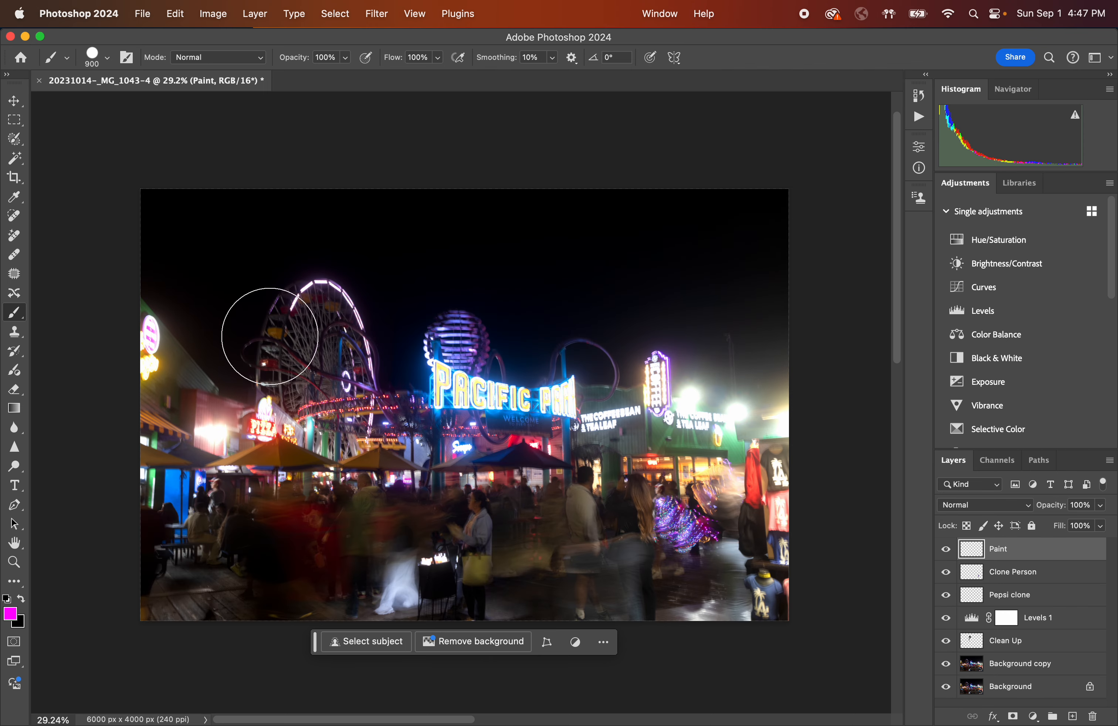
Paint magenta strokes over the Ferris wheel on the Paint layer, then undo both strokes.
mouse_move(387, 312)
left_mouse_down()
mouse_move(327, 335)
mouse_move(402, 308)
mouse_move(331, 306)
mouse_move(378, 327)
mouse_move(377, 294)
mouse_move(415, 343)
mouse_move(335, 326)
left_mouse_up()
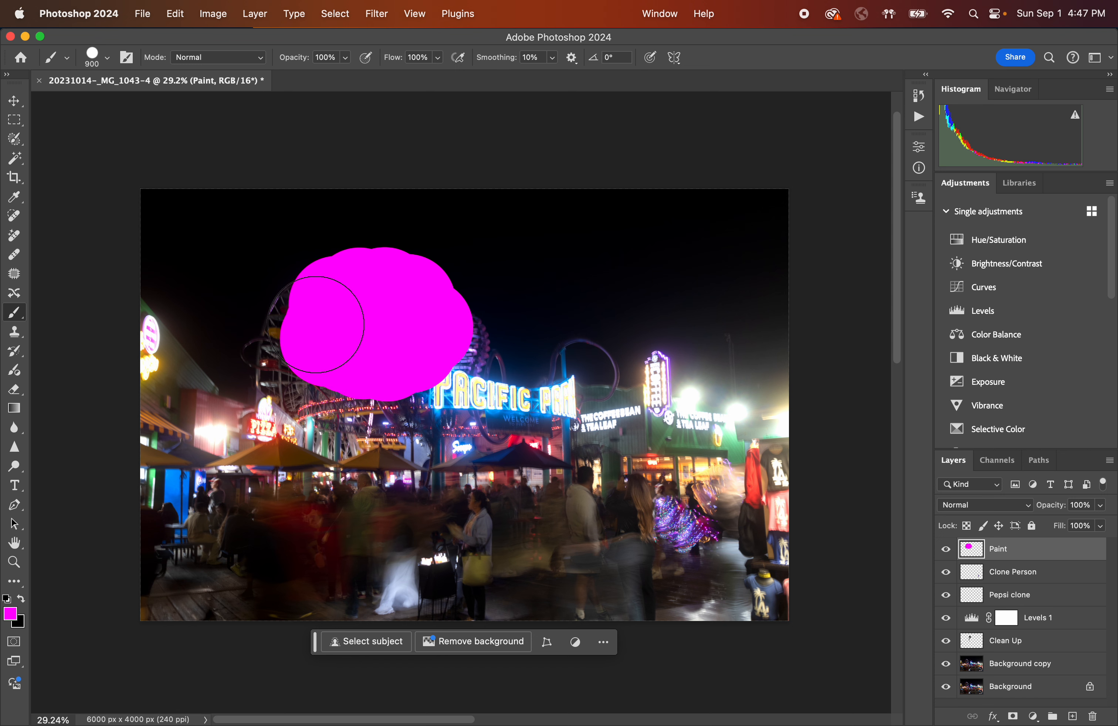
left_click_drag(373, 288, 304, 324)
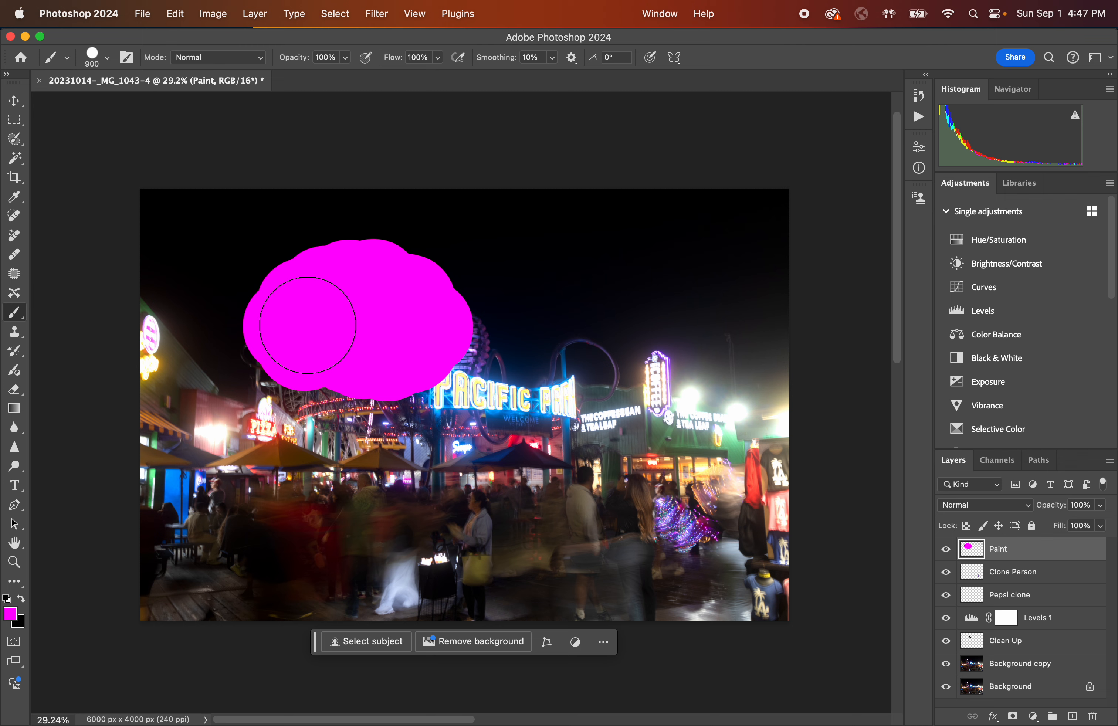
key("super+z")
key("super+z")
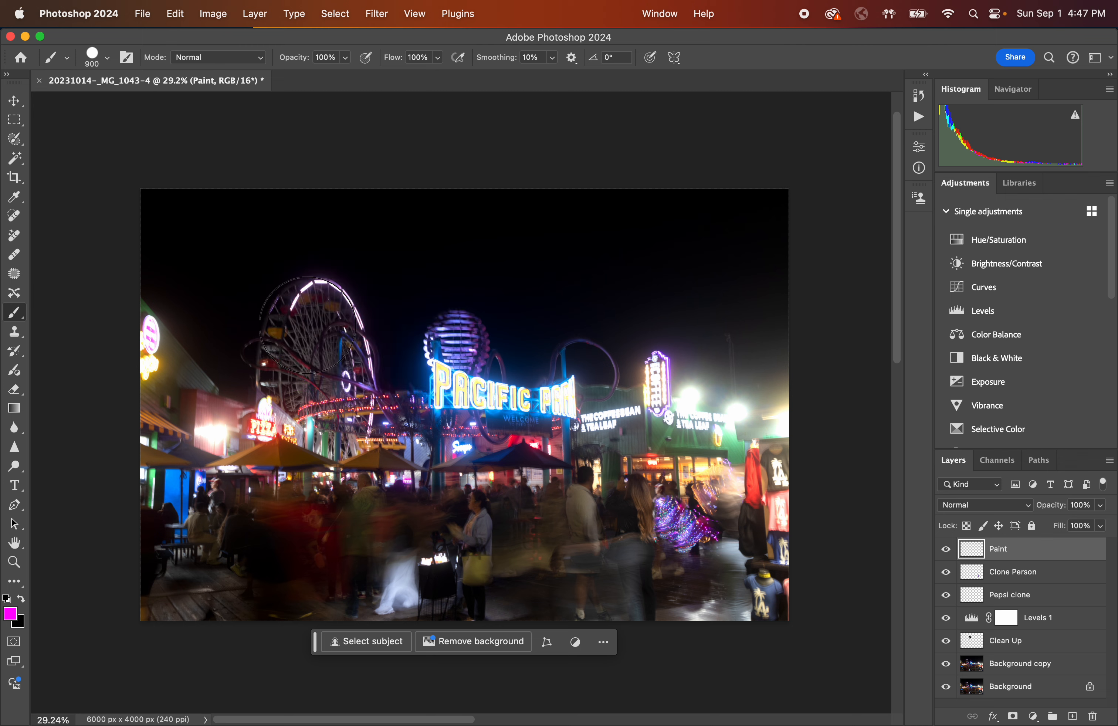
Examine the Clone Stamp's sample options, keeping Current Layer.
left_click(14, 332)
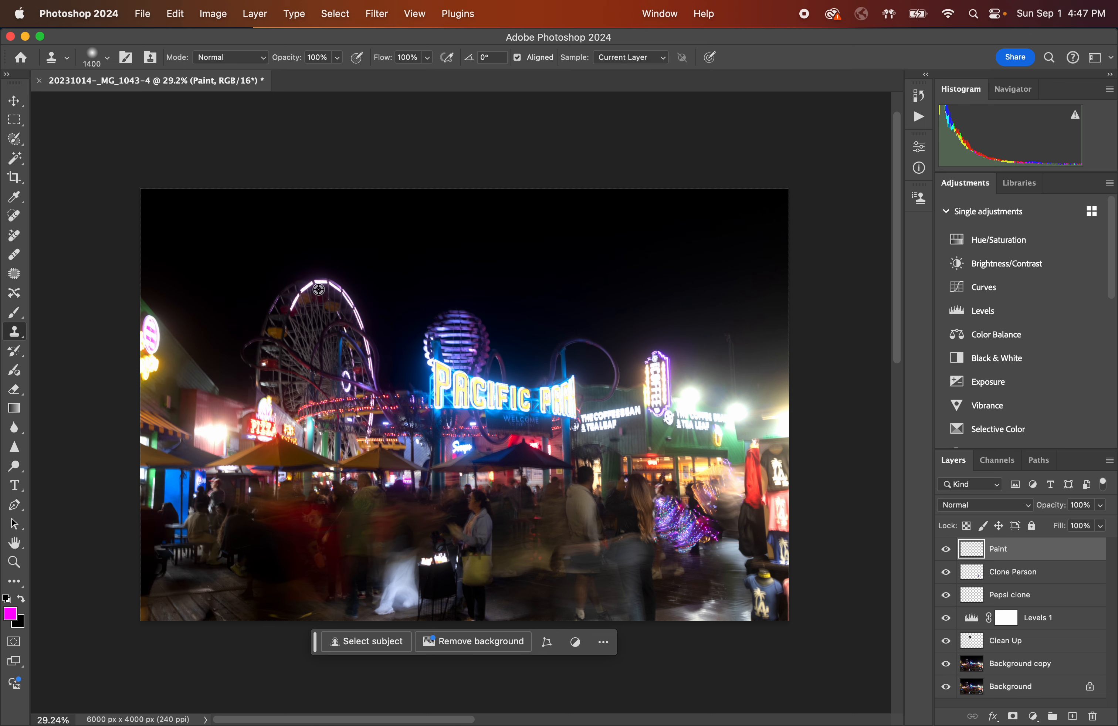
left_click(659, 58)
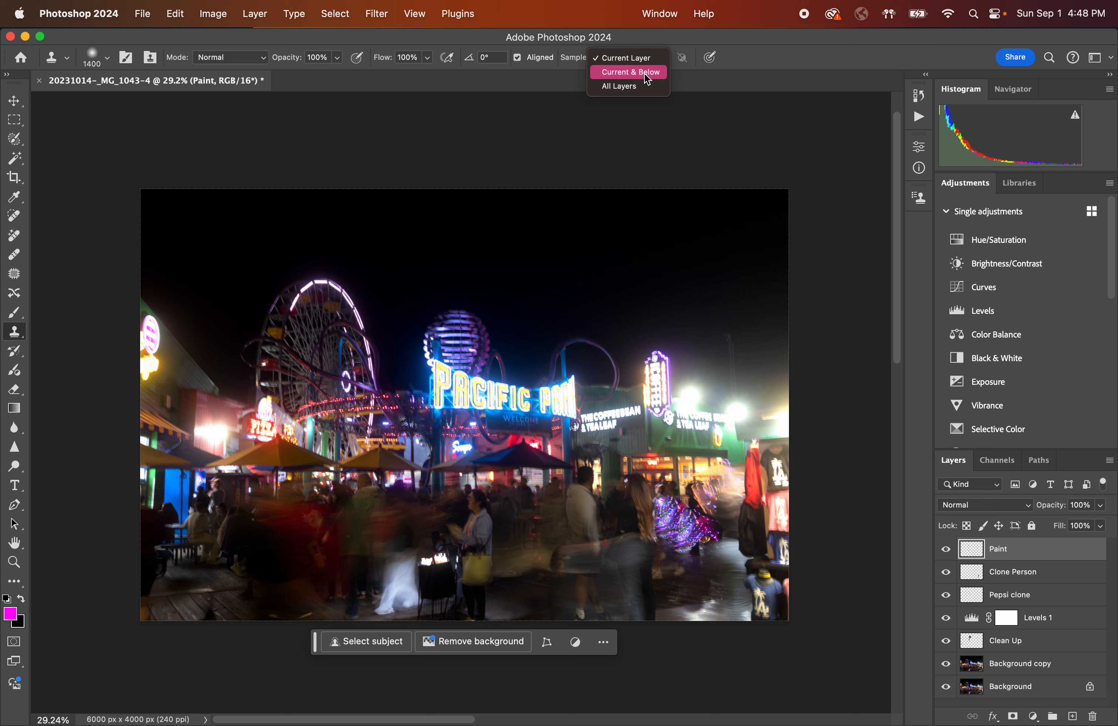
left_click(573, 60)
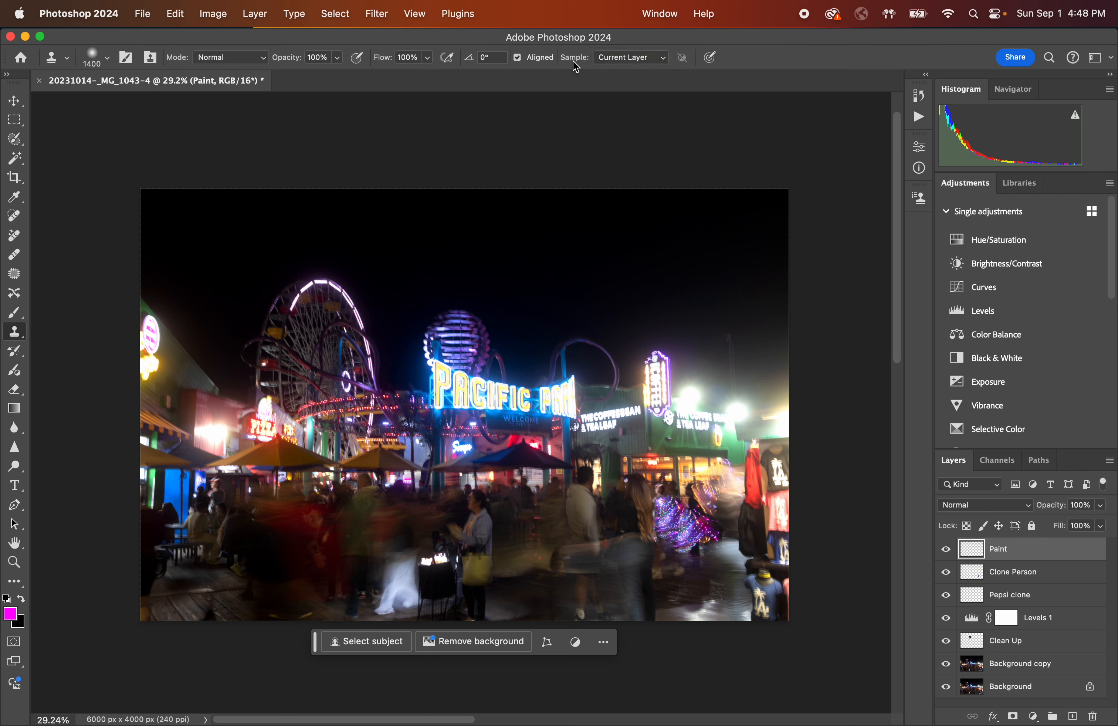
left_click(633, 58)
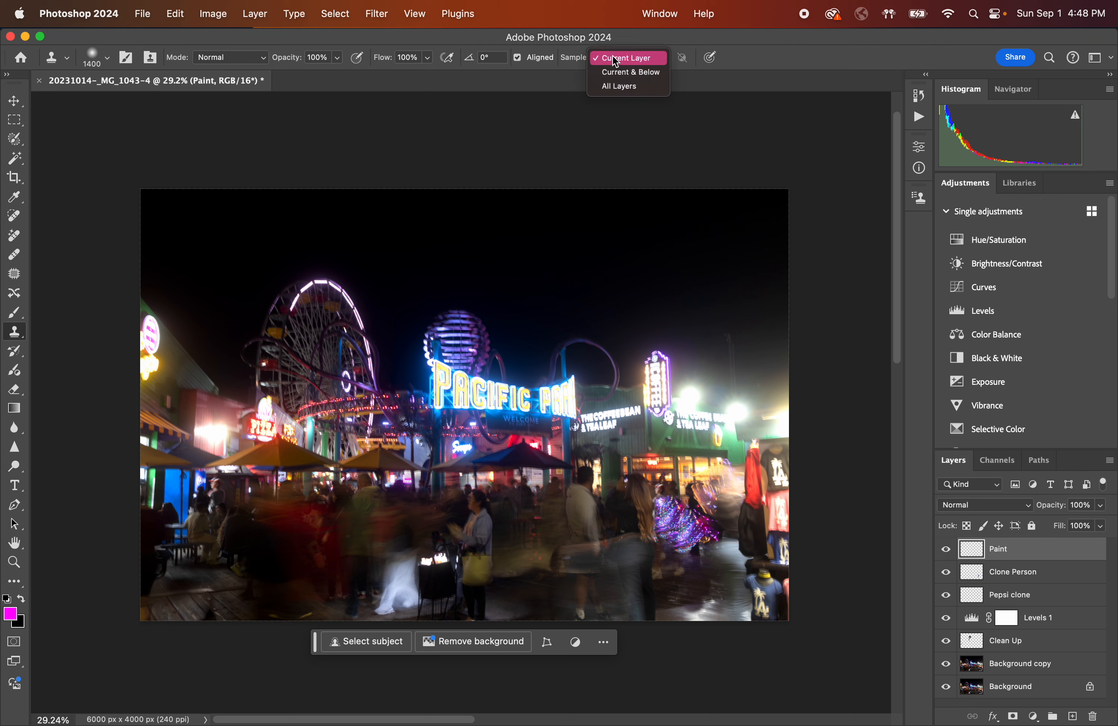
left_click(583, 64)
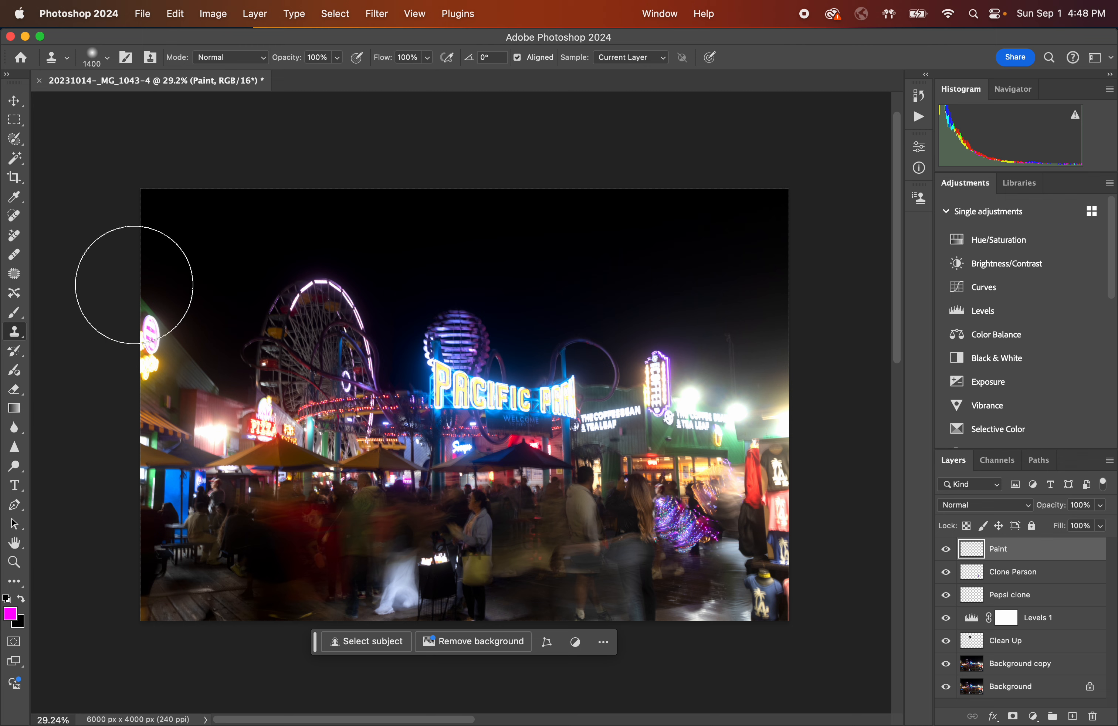
Switch to the Brush tool and set its hardness to 0%.
left_click(14, 312)
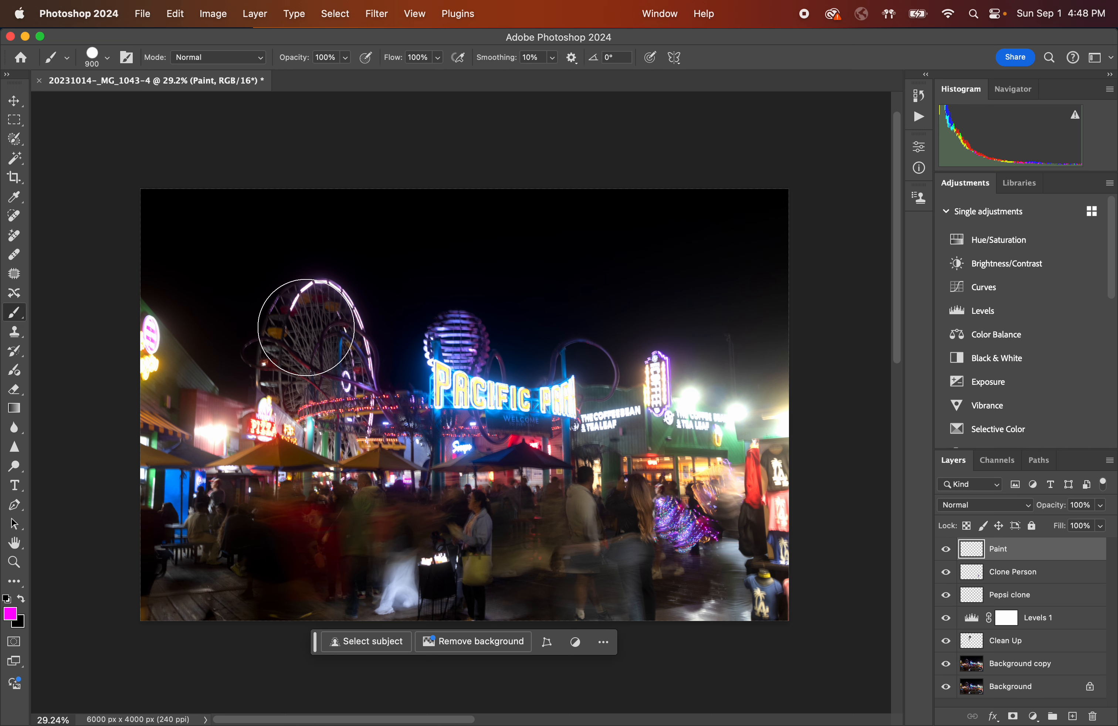
left_click(108, 64)
left_click_drag(166, 138, 101, 137)
Paint soft magenta strokes across the sky, enlarging the brush to 1600 px, then undo both strokes.
mouse_move(308, 278)
left_mouse_down()
mouse_move(355, 275)
mouse_move(264, 334)
mouse_move(355, 287)
mouse_move(270, 344)
mouse_move(322, 353)
mouse_move(382, 292)
mouse_move(358, 287)
mouse_move(282, 328)
mouse_move(346, 346)
mouse_move(424, 308)
mouse_move(390, 255)
mouse_move(375, 298)
mouse_move(483, 256)
mouse_move(363, 292)
mouse_move(479, 264)
mouse_move(509, 237)
left_mouse_up()
key("bracketright")
key("bracketright")
key("bracketright")
key("bracketright")
key("bracketright")
key("bracketright")
key("bracketright")
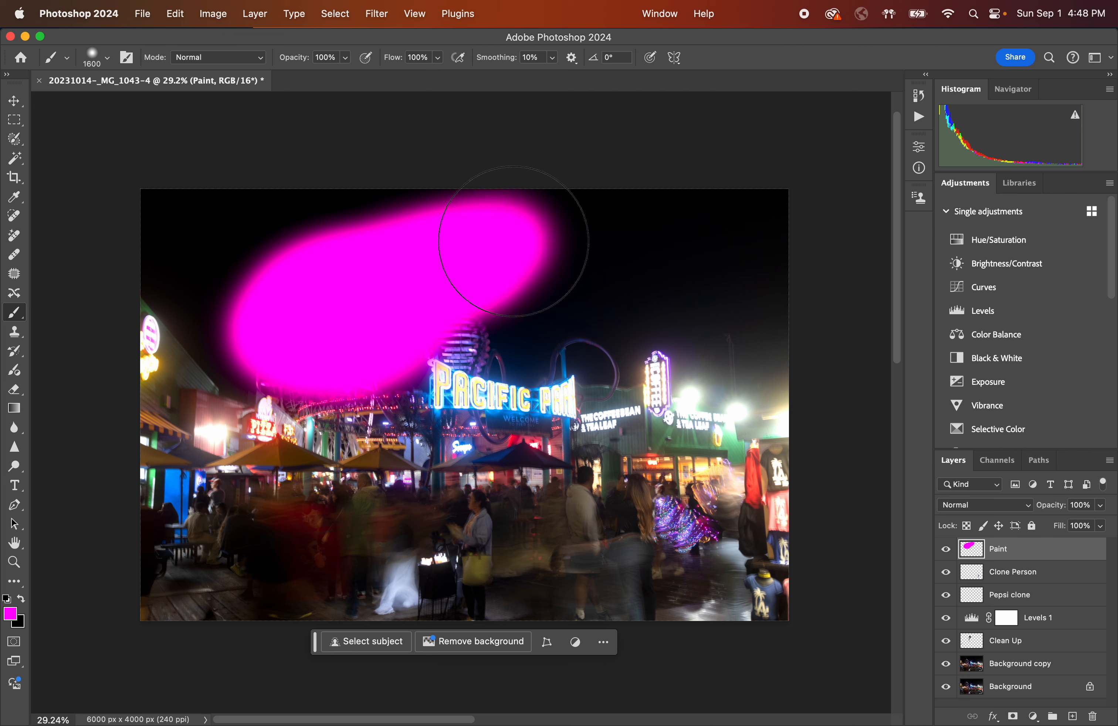
mouse_move(324, 324)
left_mouse_down()
mouse_move(596, 178)
mouse_move(218, 430)
mouse_move(212, 457)
mouse_move(619, 347)
mouse_move(639, 397)
mouse_move(499, 492)
mouse_move(457, 438)
mouse_move(679, 435)
mouse_move(709, 586)
mouse_move(741, 542)
mouse_move(711, 479)
mouse_move(710, 495)
left_mouse_up()
key("super+z")
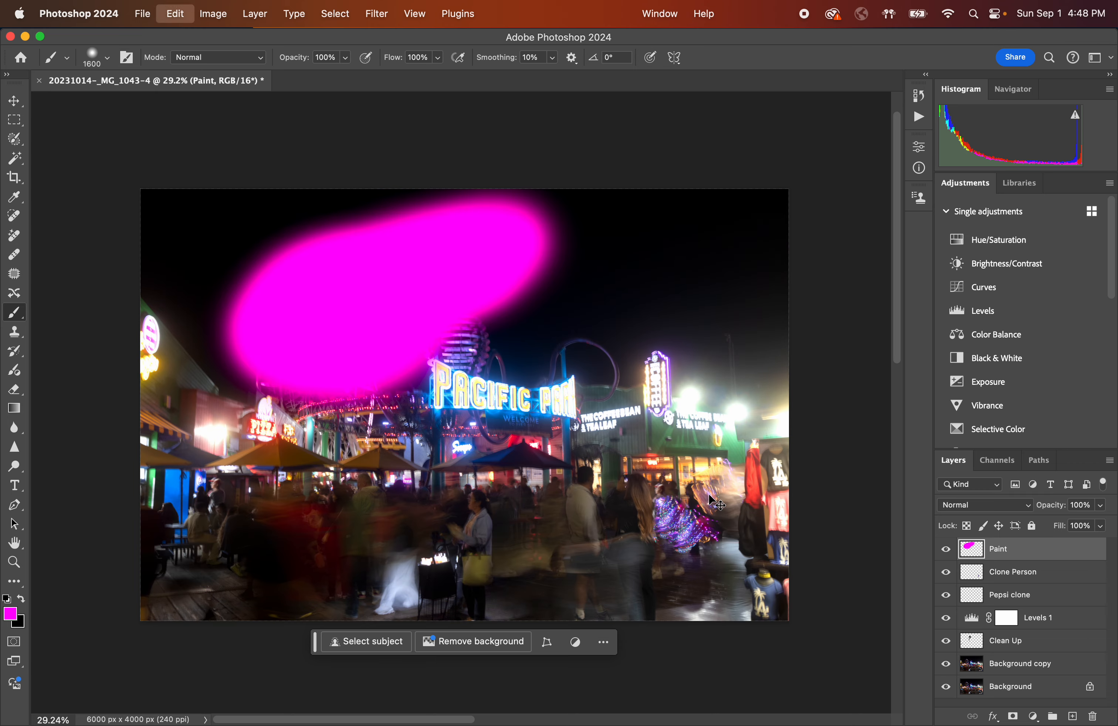
key("super+z")
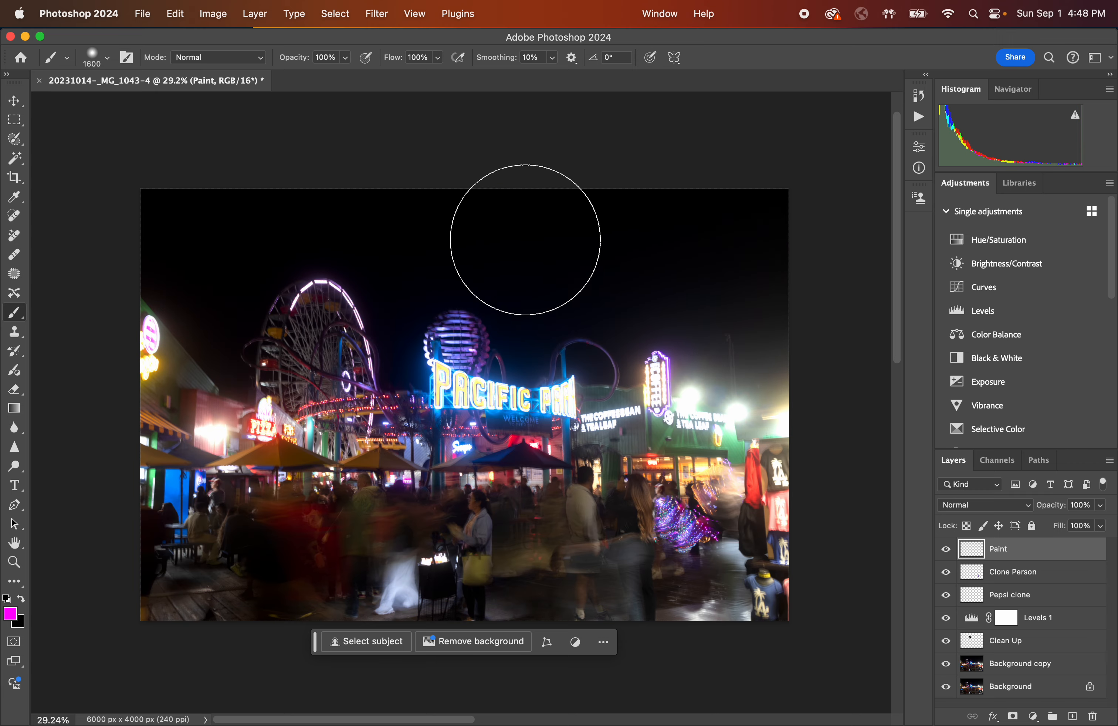
Shrink the brush to 1000 px and paint magenta across most of the photo on the Paint layer.
key("bracketleft")
key("bracketleft")
key("bracketleft")
key("bracketleft")
key("bracketleft")
key("bracketleft")
mouse_move(456, 203)
left_mouse_down()
mouse_move(246, 328)
mouse_move(571, 127)
mouse_move(163, 419)
mouse_move(219, 405)
mouse_move(560, 182)
mouse_move(224, 528)
mouse_move(583, 290)
mouse_move(635, 354)
mouse_move(453, 530)
mouse_move(704, 408)
mouse_move(591, 557)
mouse_move(598, 588)
mouse_move(640, 562)
mouse_move(575, 575)
mouse_move(515, 520)
mouse_move(275, 667)
mouse_move(504, 463)
mouse_move(900, 161)
mouse_move(699, 257)
mouse_move(722, 246)
mouse_move(749, 559)
mouse_move(843, 617)
left_mouse_up()
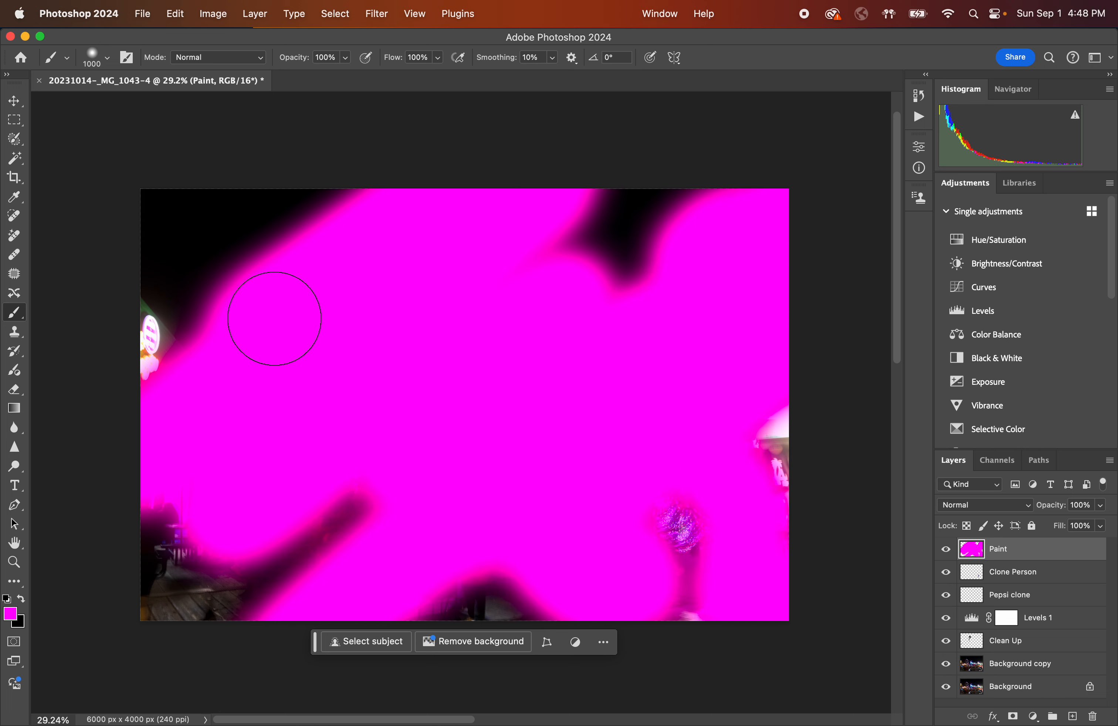
mouse_move(269, 310)
left_mouse_down()
mouse_move(160, 243)
mouse_move(101, 246)
left_mouse_up()
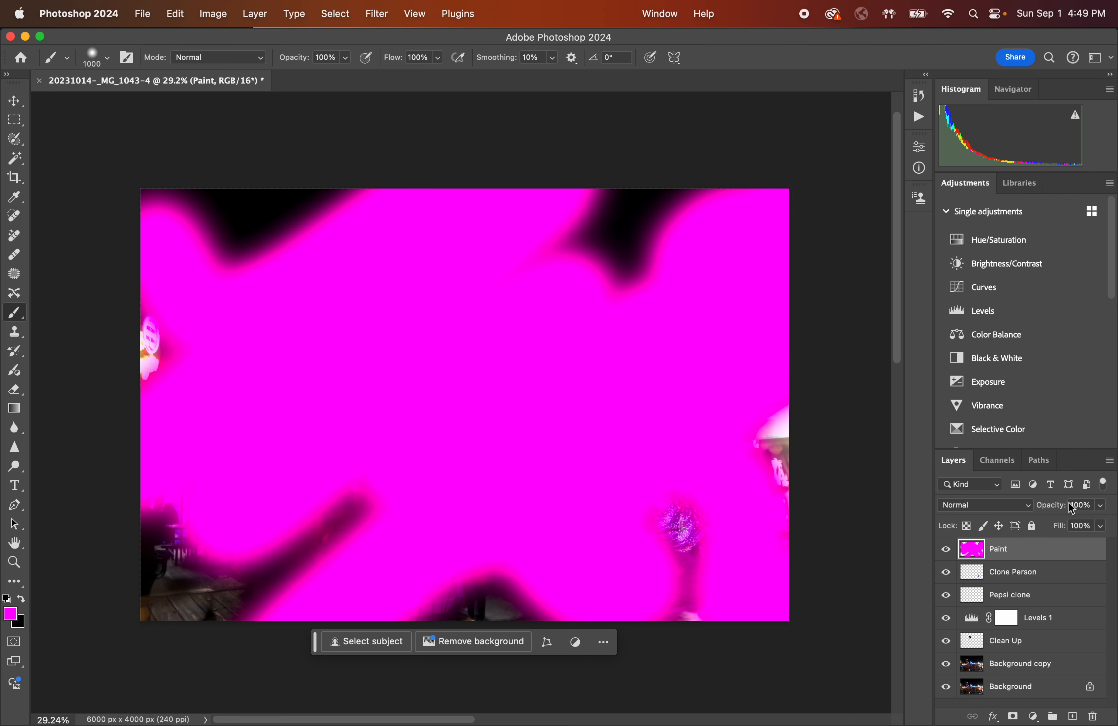
Lower the Paint layer's opacity to 9% and restore it to 100%.
left_click(1102, 506)
left_click_drag(1100, 528, 1039, 524)
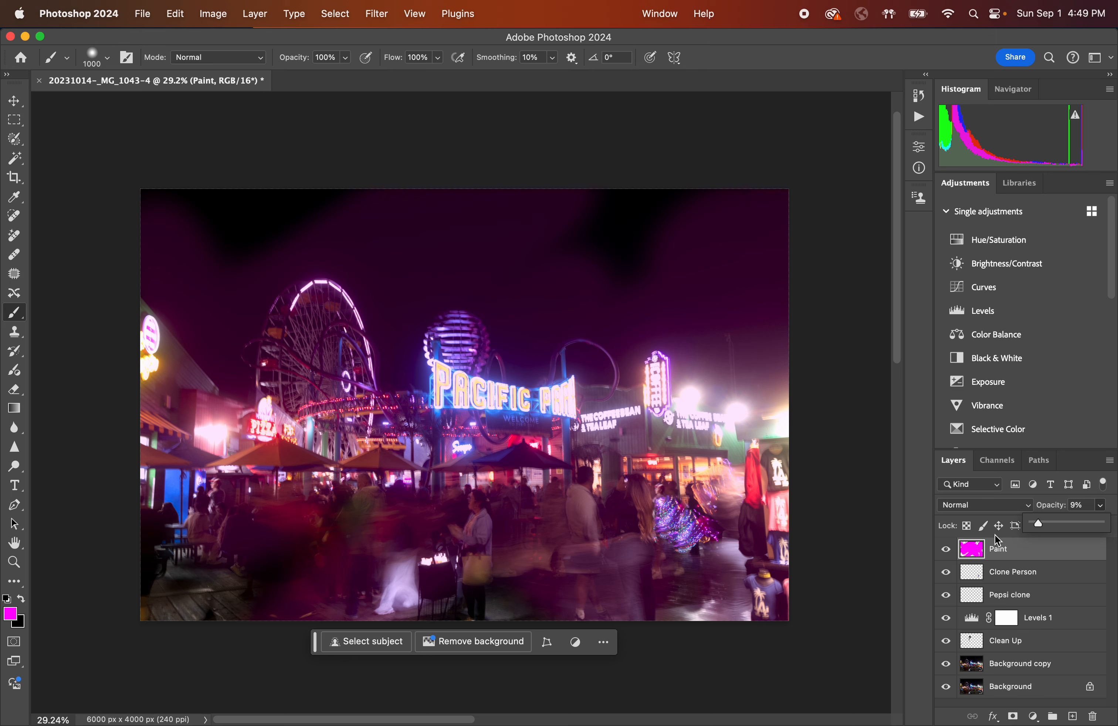
left_click_drag(1039, 521, 1106, 524)
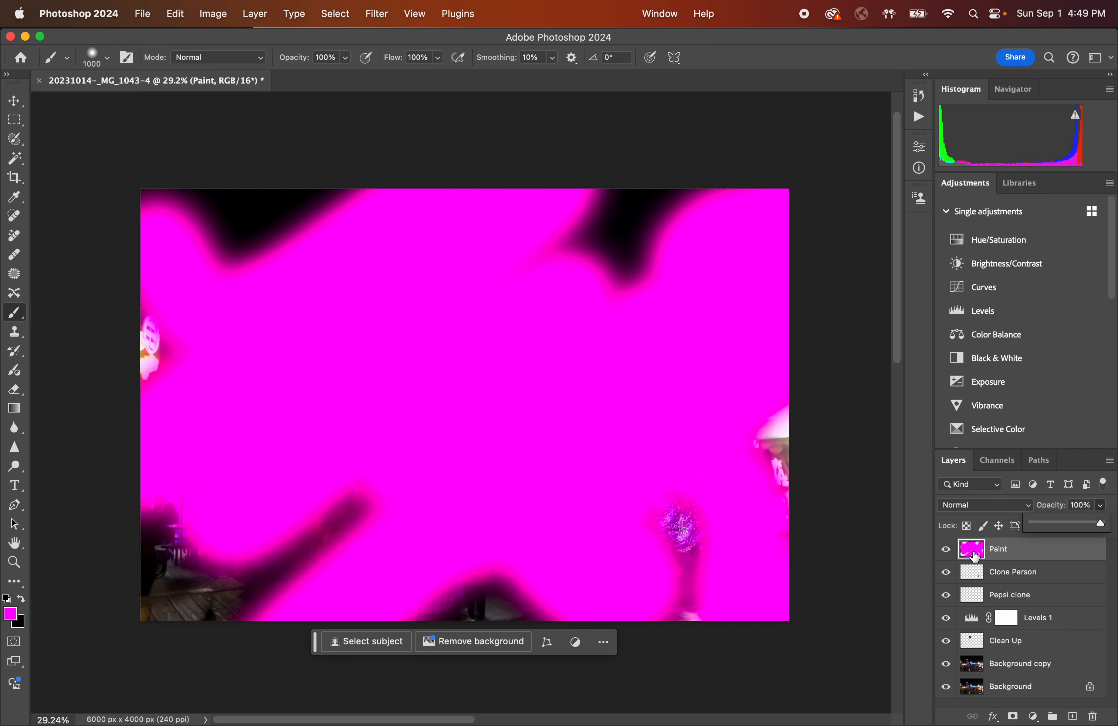
Revert to the last Layer Visibility state in History, removing the magenta painting.
left_click(919, 96)
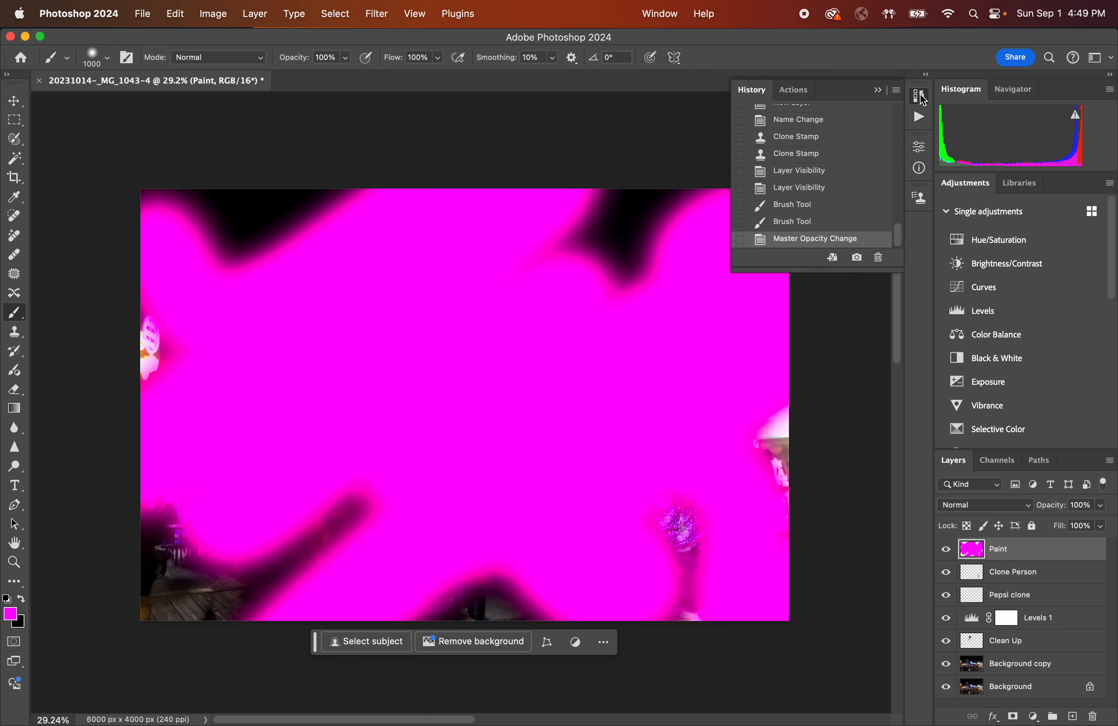
left_click(818, 189)
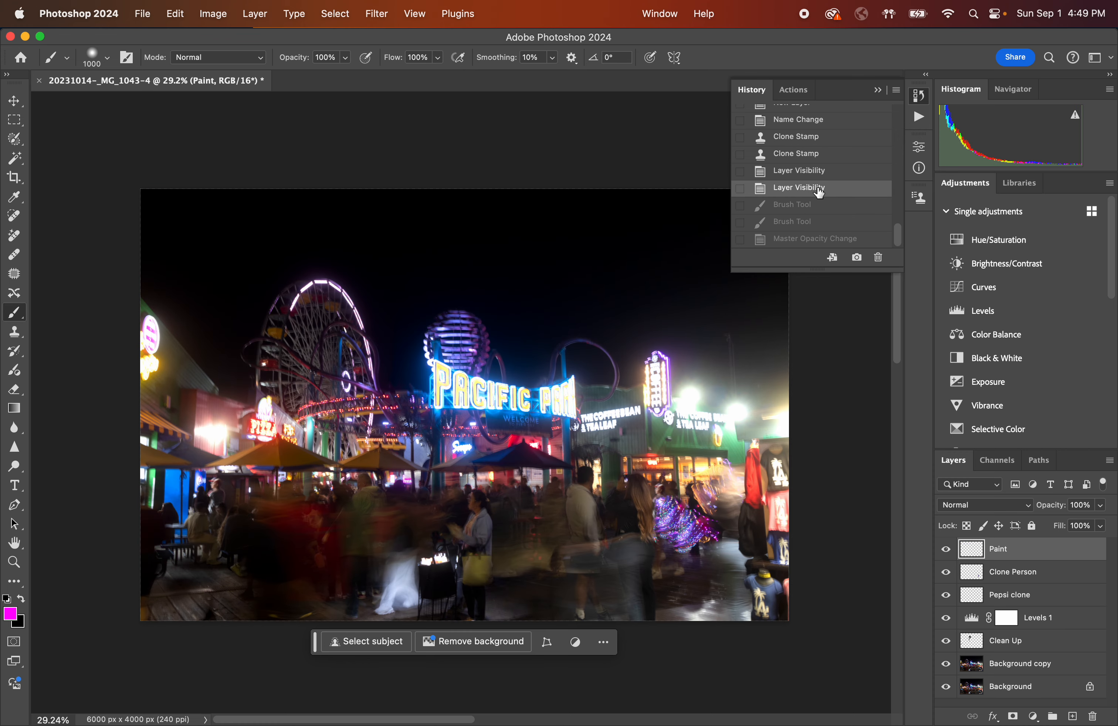
left_click(877, 89)
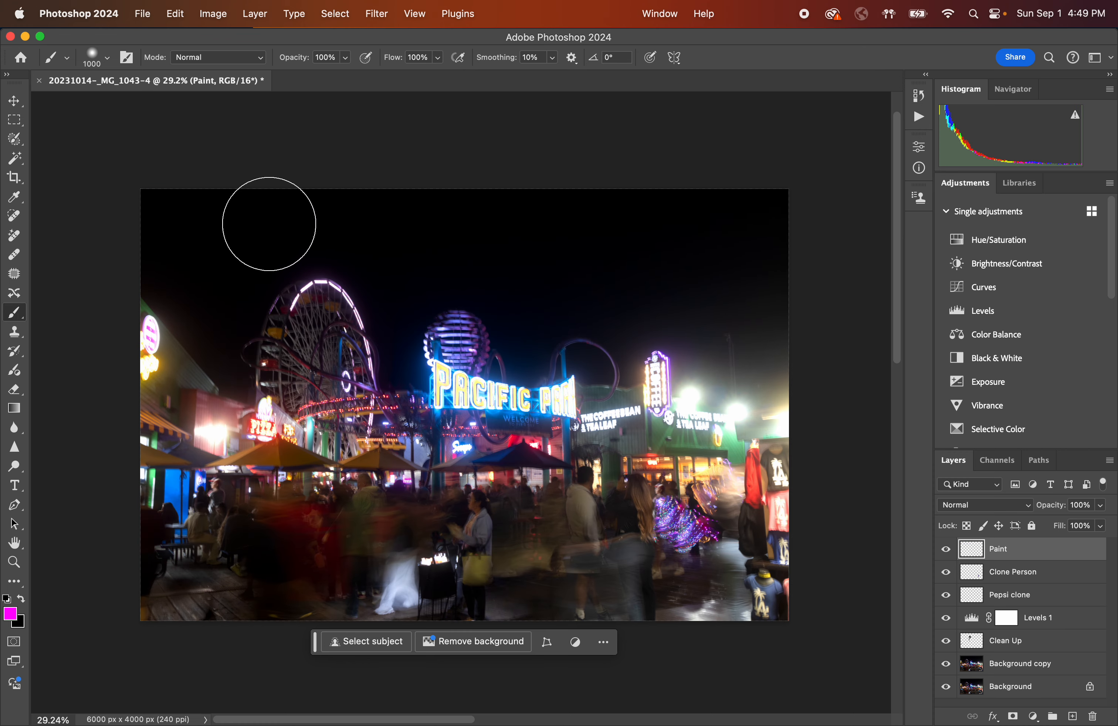
Enlarge the brush to 1300 px and paint magenta across most of the photo on the Paint layer.
key("bracketright")
key("bracketright")
key("bracketright")
mouse_move(307, 212)
left_mouse_down()
mouse_move(186, 323)
mouse_move(152, 390)
mouse_move(155, 409)
mouse_move(372, 265)
mouse_move(443, 235)
mouse_move(311, 406)
mouse_move(267, 485)
mouse_move(445, 309)
mouse_move(464, 307)
mouse_move(277, 547)
mouse_move(558, 315)
mouse_move(347, 504)
mouse_move(520, 353)
mouse_move(621, 355)
mouse_move(445, 500)
mouse_move(678, 338)
mouse_move(708, 403)
mouse_move(620, 468)
mouse_move(654, 484)
mouse_move(621, 510)
mouse_move(631, 481)
mouse_move(630, 499)
mouse_move(687, 552)
mouse_move(594, 528)
mouse_move(645, 531)
mouse_move(642, 568)
mouse_move(667, 550)
mouse_move(738, 612)
left_mouse_up()
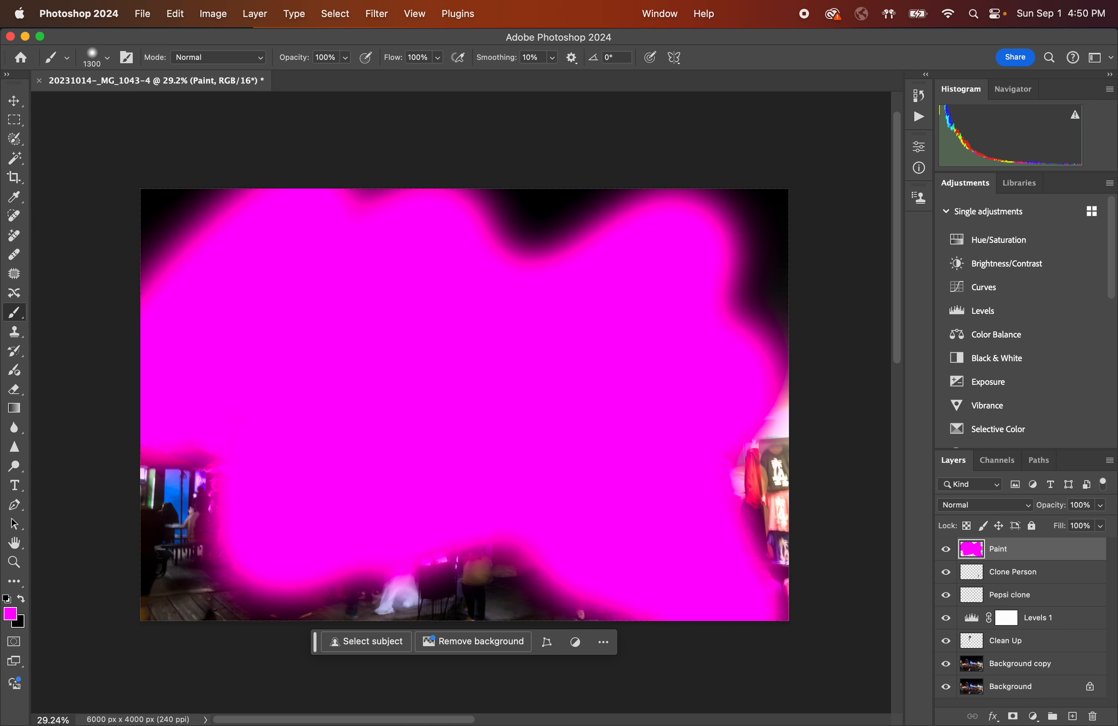
Lower the Paint layer's opacity to 10%.
left_click(1100, 505)
mouse_move(1099, 523)
left_mouse_down()
mouse_move(1026, 523)
mouse_move(1038, 524)
left_mouse_up()
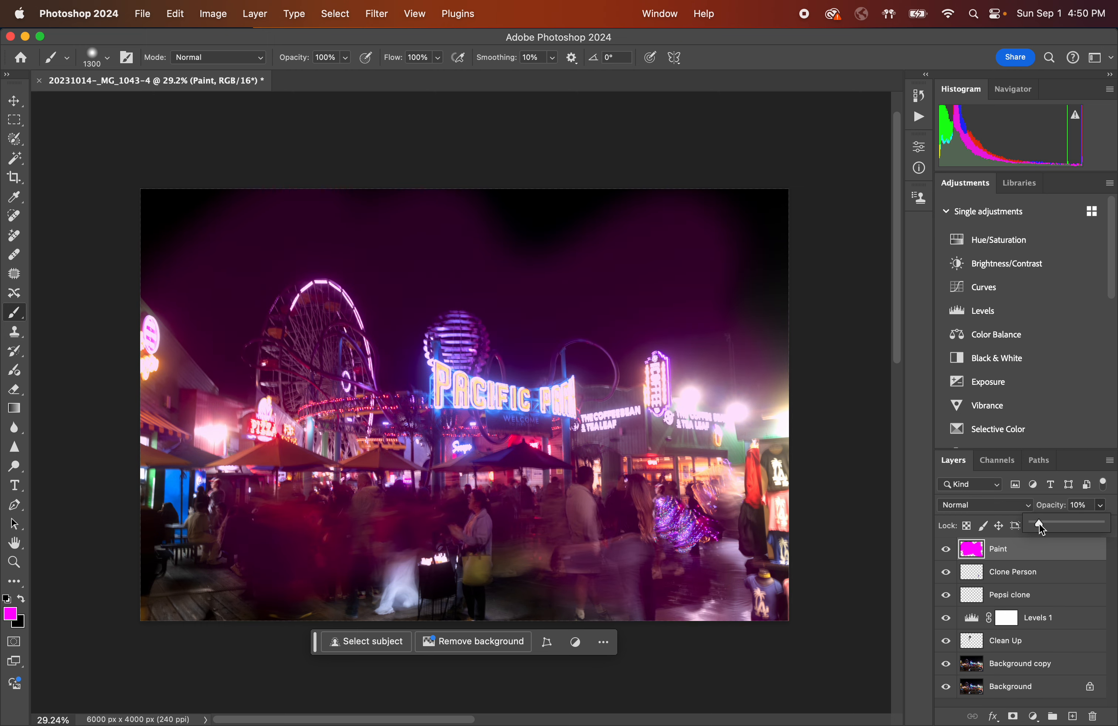
Revert to the last Clone Stamp state in History, removing the magenta painting and opacity change.
left_click(920, 96)
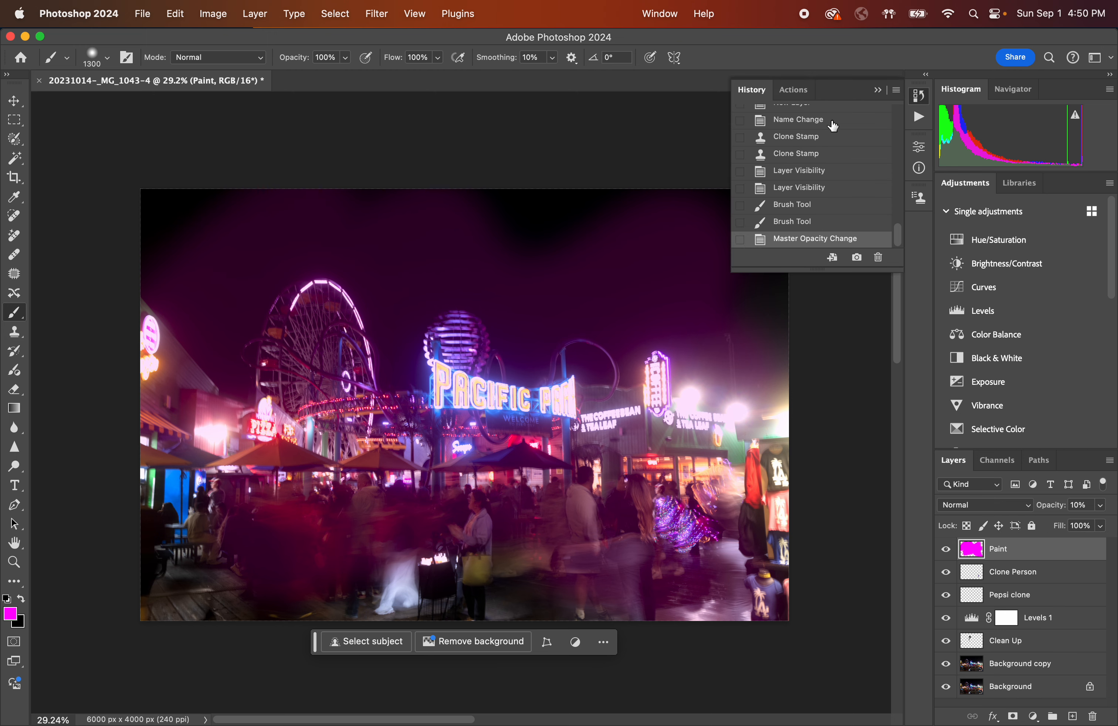
left_click(824, 172)
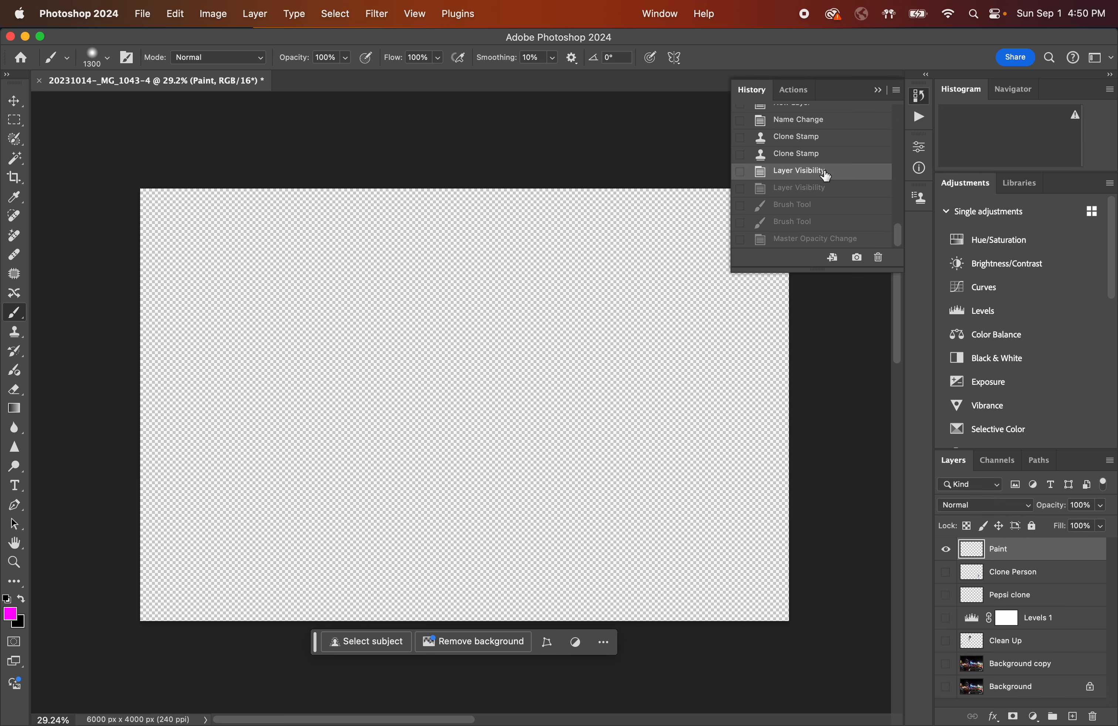
left_click(825, 158)
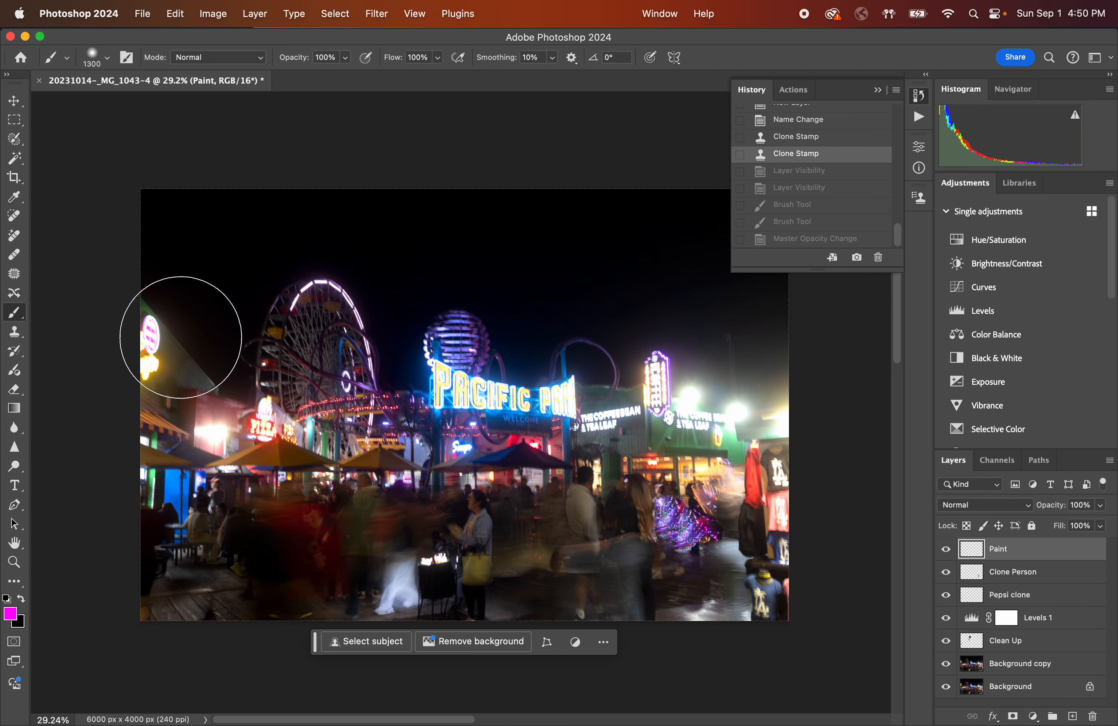
Paint magenta across most of the photo on the Paint layer, lower its opacity to 9%, and close History.
mouse_move(175, 355)
left_mouse_down()
mouse_move(312, 307)
mouse_move(240, 416)
mouse_move(343, 359)
mouse_move(399, 366)
mouse_move(400, 393)
mouse_move(534, 321)
mouse_move(393, 467)
mouse_move(452, 447)
mouse_move(499, 411)
mouse_move(412, 508)
mouse_move(679, 399)
mouse_move(636, 456)
mouse_move(650, 482)
mouse_move(725, 485)
mouse_move(735, 530)
mouse_move(804, 578)
mouse_move(773, 551)
mouse_move(668, 543)
mouse_move(555, 633)
mouse_move(854, 365)
left_mouse_up()
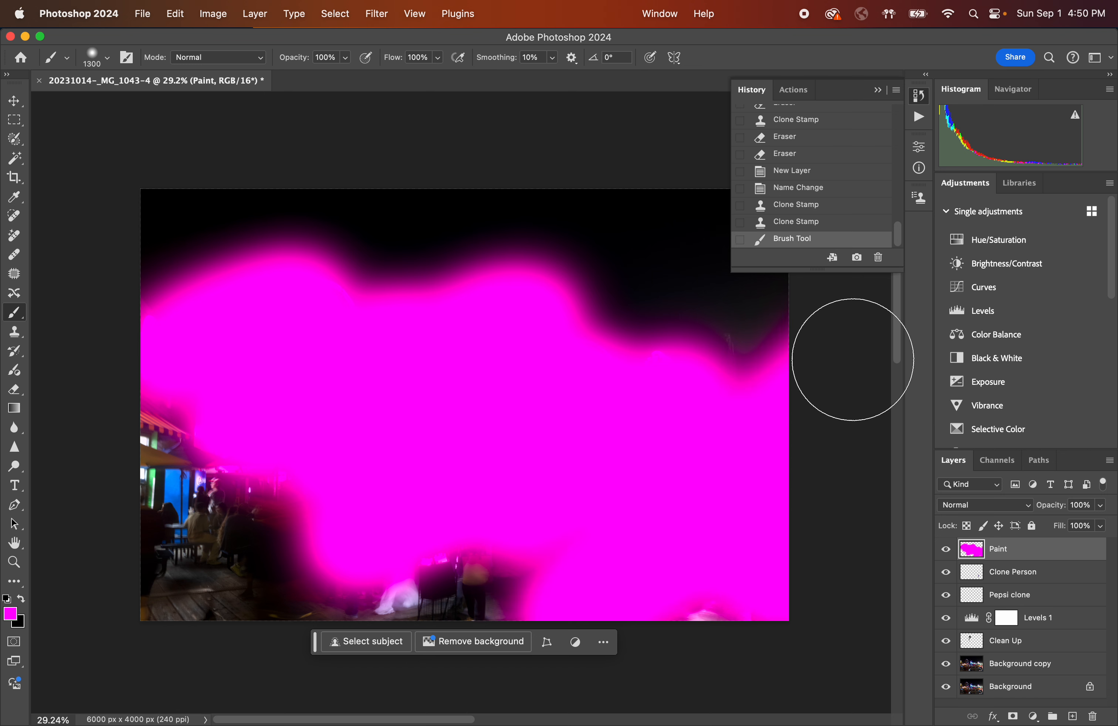
left_click(1101, 505)
left_click_drag(1105, 522, 1039, 521)
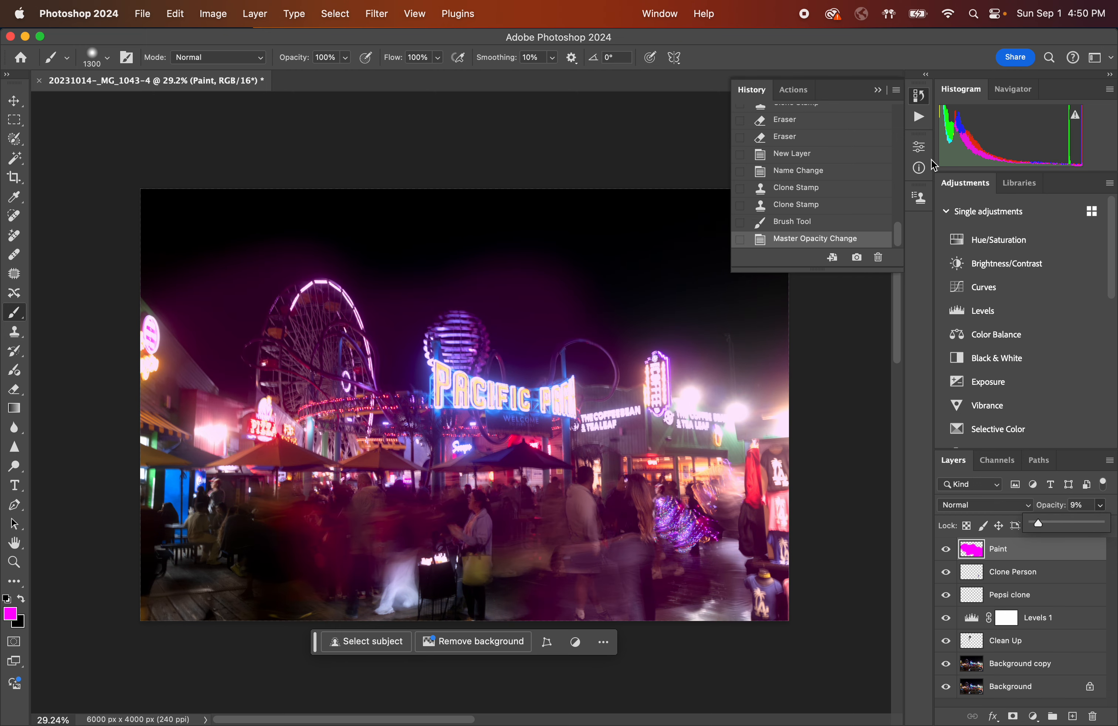
left_click(877, 89)
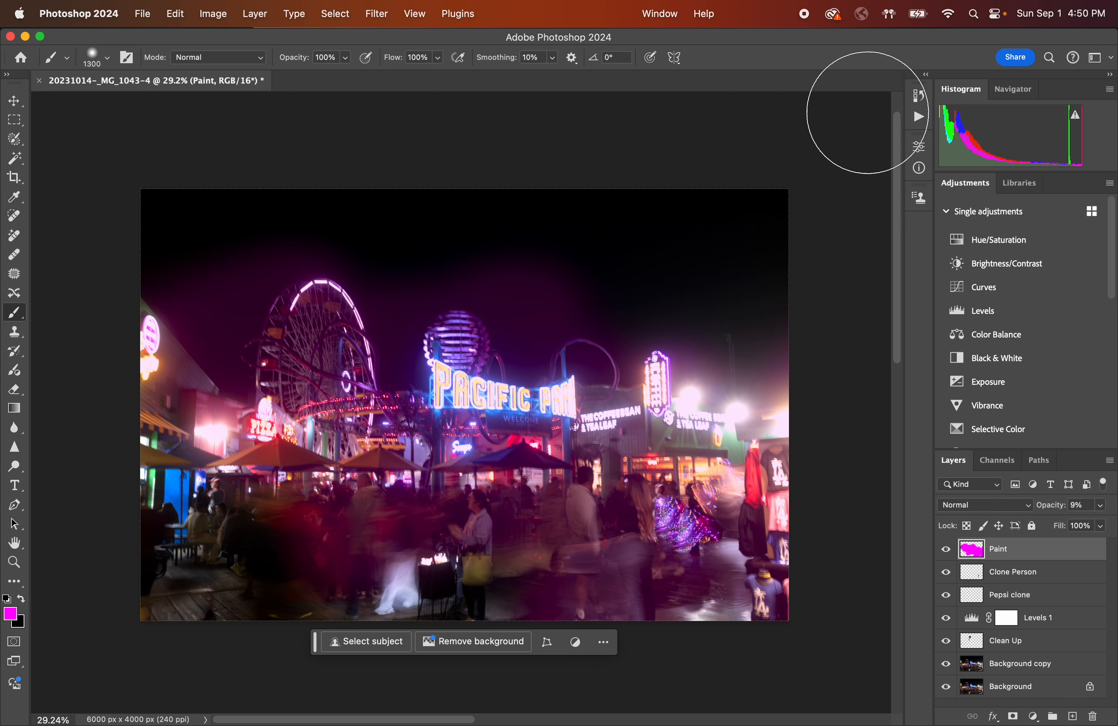
Brush a few more magenta strokes over the sky and the Pacific Park sign.
mouse_move(323, 329)
left_mouse_down()
mouse_move(233, 307)
mouse_move(239, 249)
mouse_move(204, 250)
mouse_move(211, 206)
mouse_move(193, 185)
mouse_move(134, 180)
left_mouse_up()
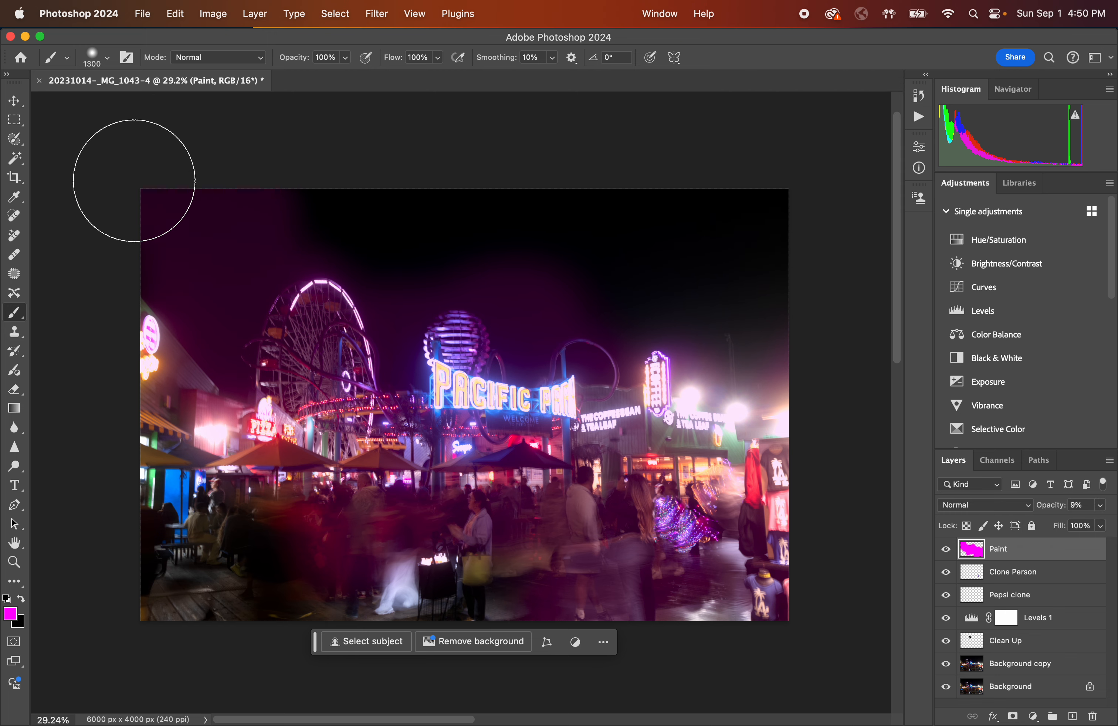
left_click_drag(315, 292, 509, 387)
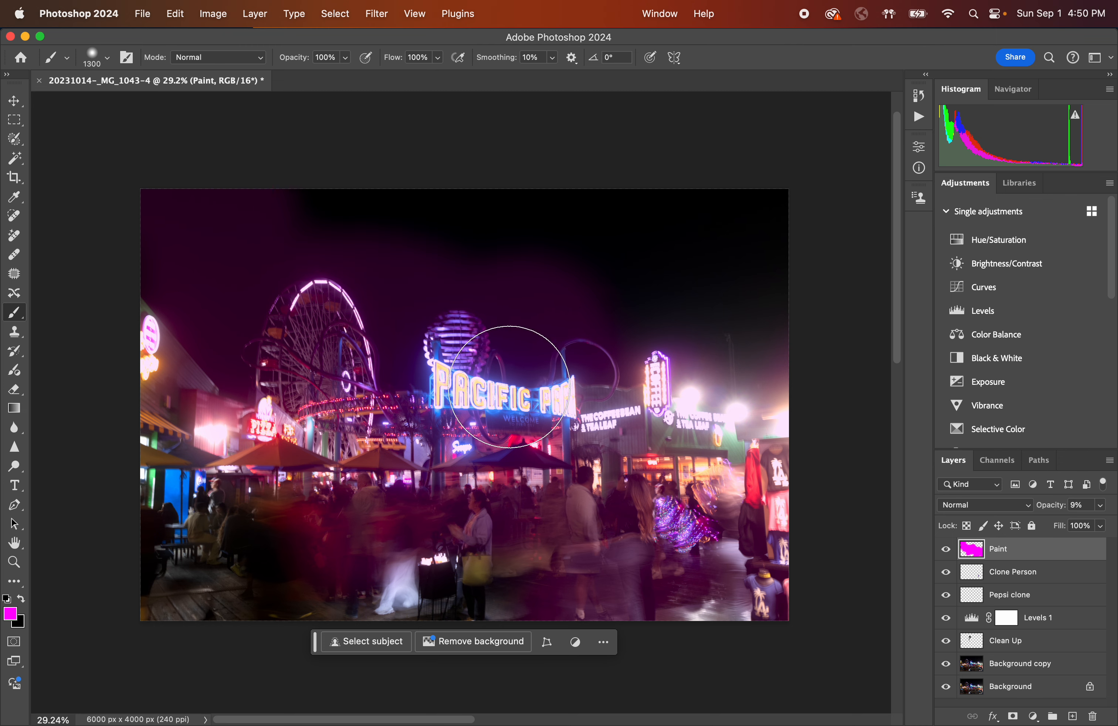
mouse_move(594, 320)
left_mouse_down()
mouse_move(576, 289)
mouse_move(589, 307)
mouse_move(508, 286)
mouse_move(532, 265)
mouse_move(600, 321)
left_mouse_up()
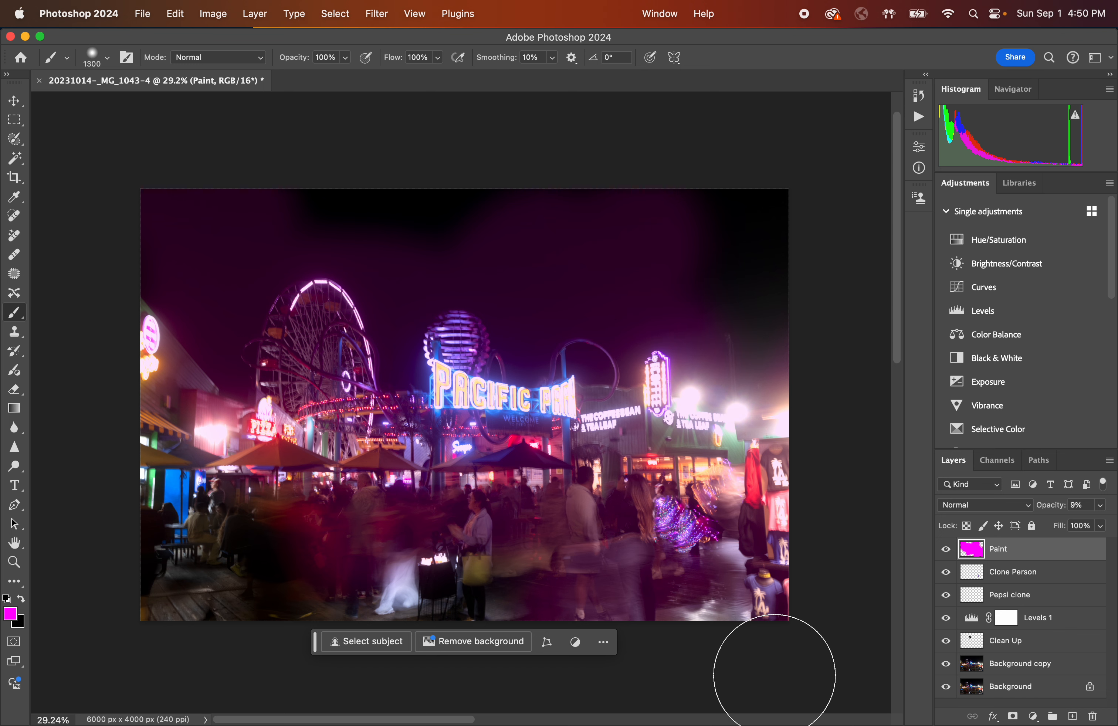
Rename the Paint layer to Pink Paint.
right_click(1003, 555)
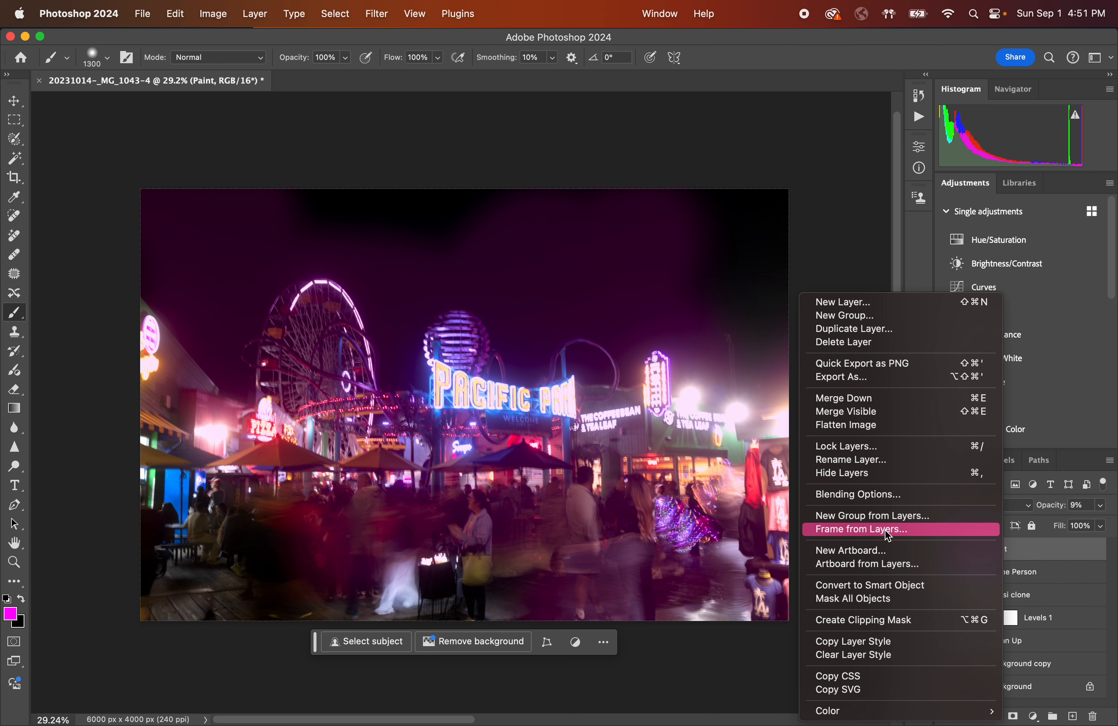
left_click(885, 461)
key("BackSpace")
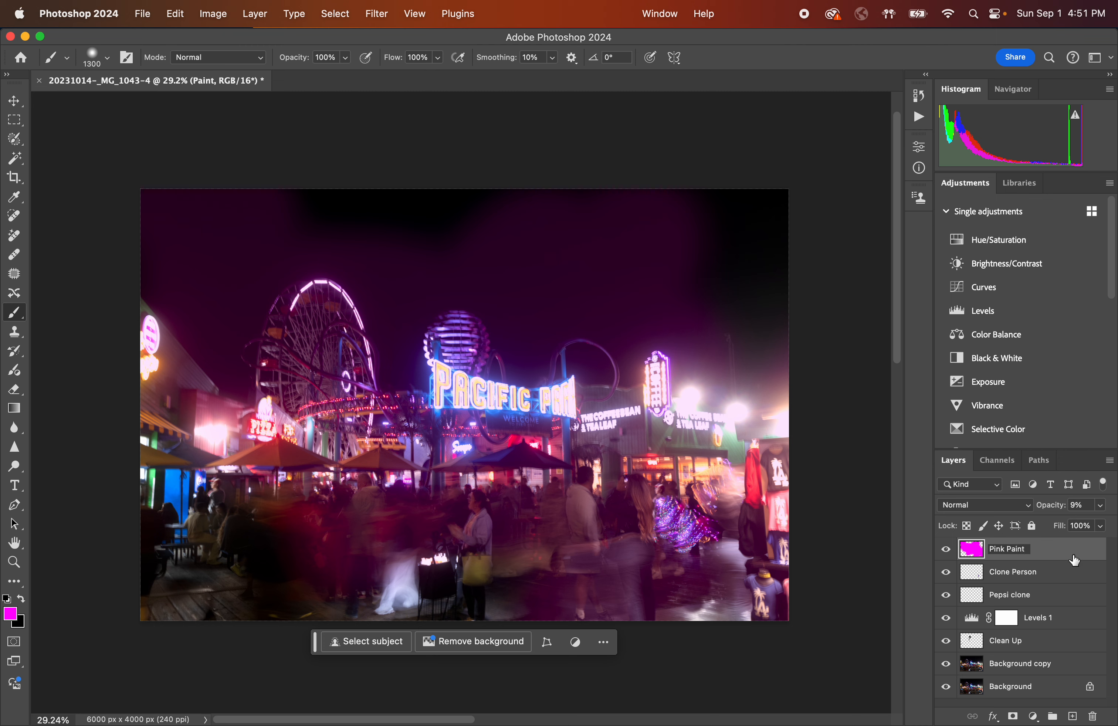
key("Return")
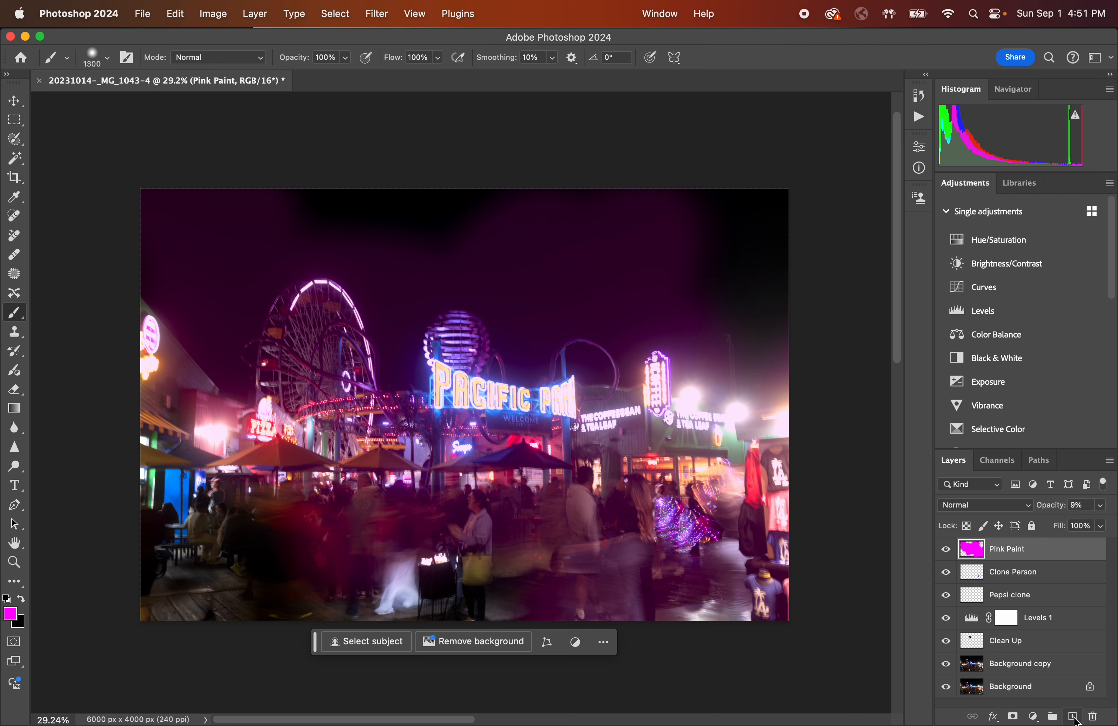
Add a new empty layer above it and name it Orange Paint.
left_click(1074, 717)
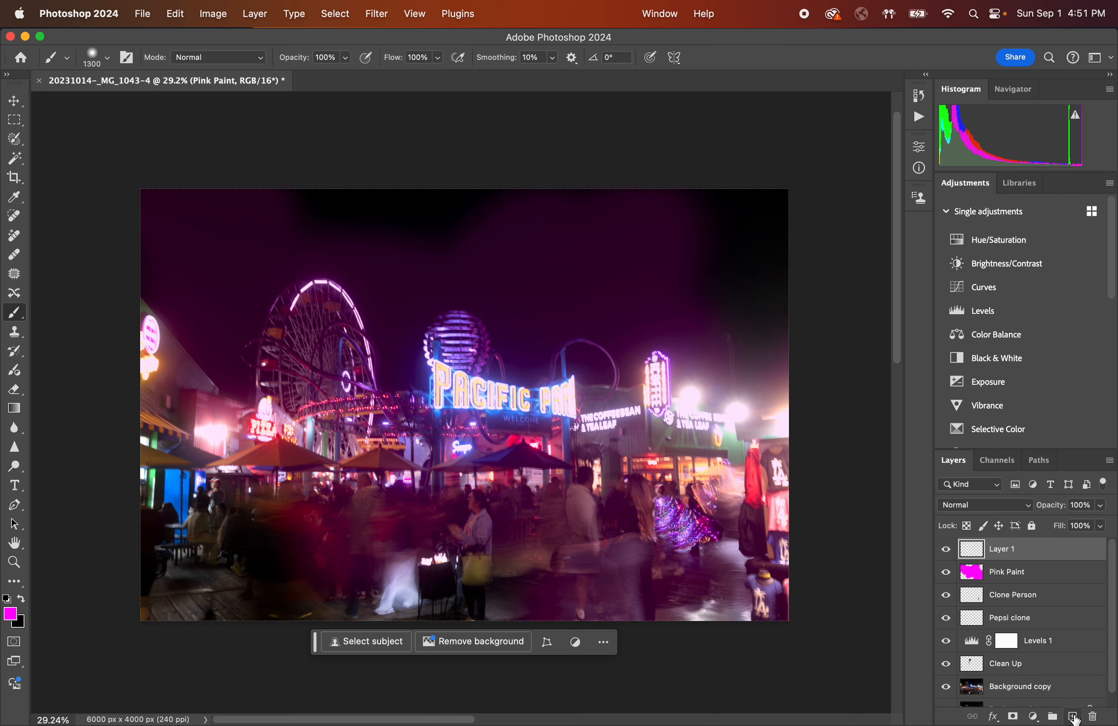
double_click(1010, 555)
type("O")
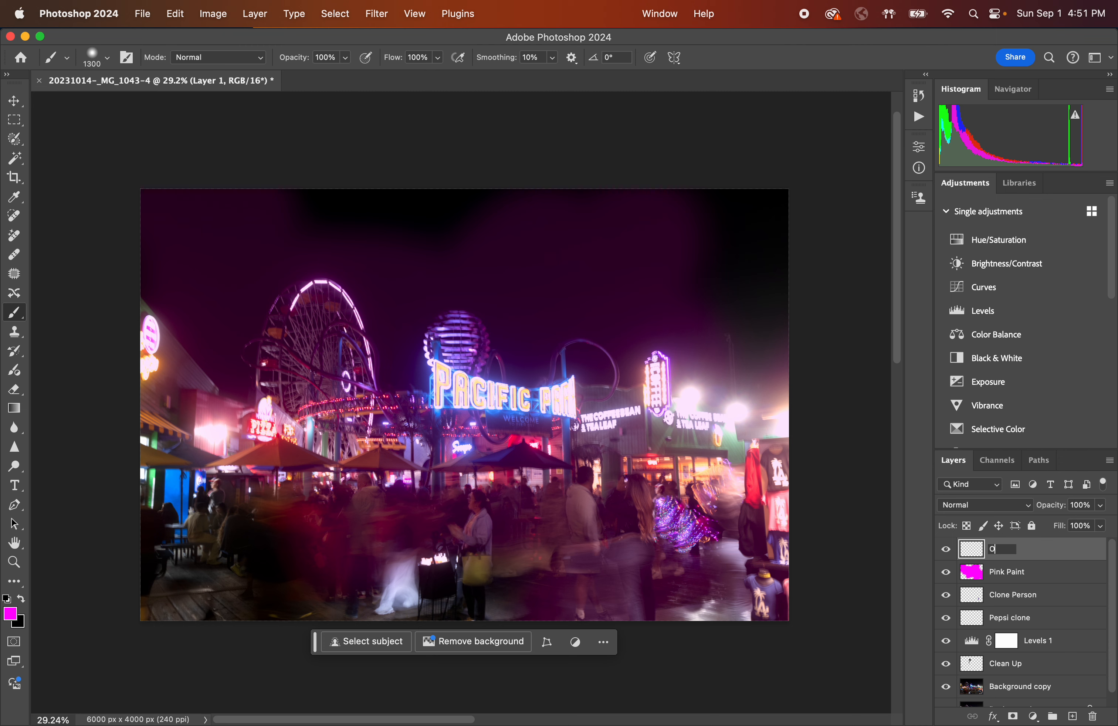
type("range PAINT")
key("BackSpace")
key("BackSpace")
key("BackSpace")
key("BackSpace")
type("int")
key("Return")
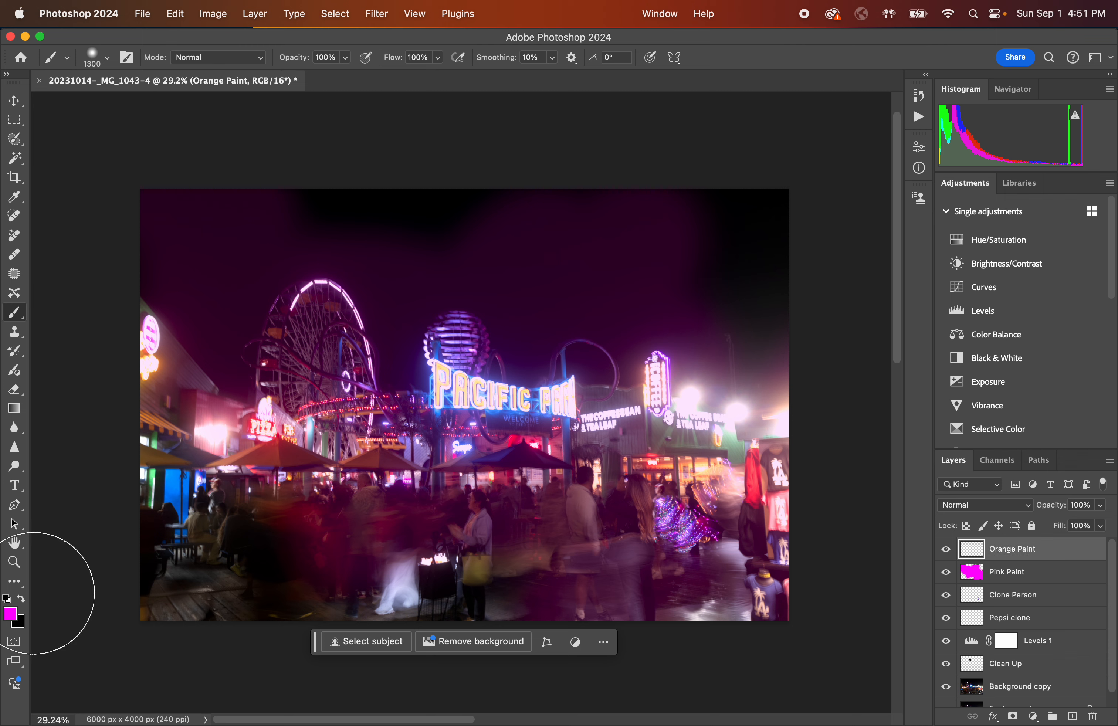
Swap the foreground and background colours and paint a black stroke over the Ferris wheel, then undo it.
left_click(22, 600)
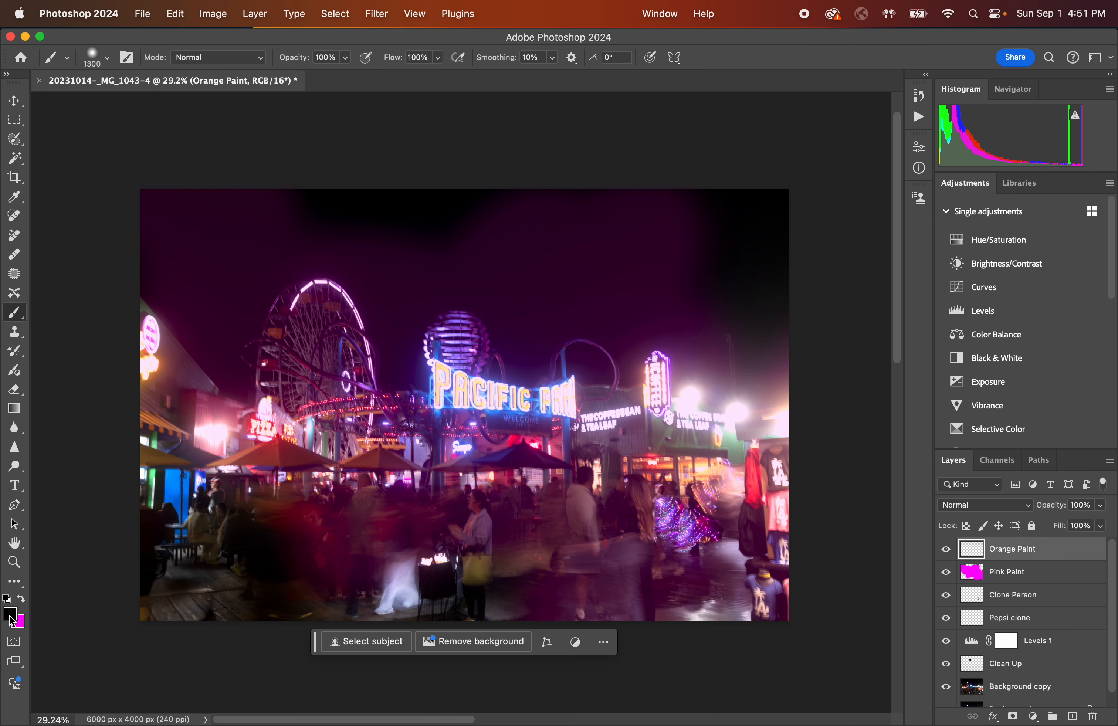
left_click(22, 603)
left_click(23, 599)
left_click(22, 599)
left_click(22, 599)
mouse_move(275, 295)
left_mouse_down()
mouse_move(310, 260)
mouse_move(315, 313)
mouse_move(348, 315)
mouse_move(429, 422)
mouse_move(424, 336)
mouse_move(360, 372)
mouse_move(377, 344)
left_mouse_up()
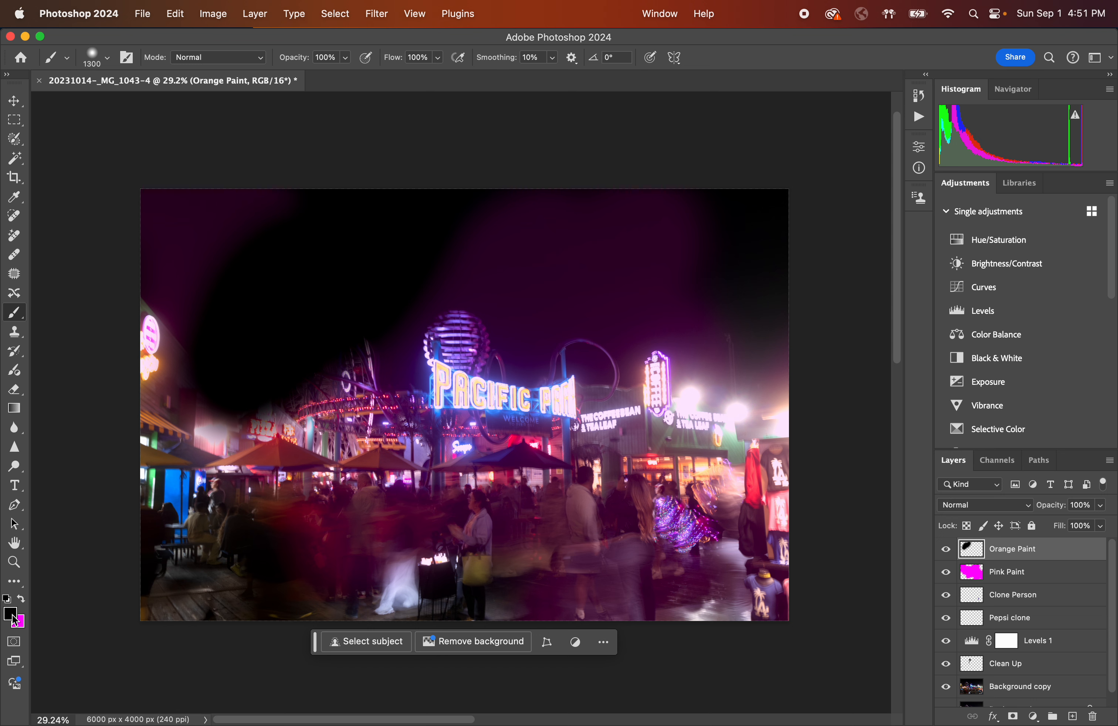
key("super+z")
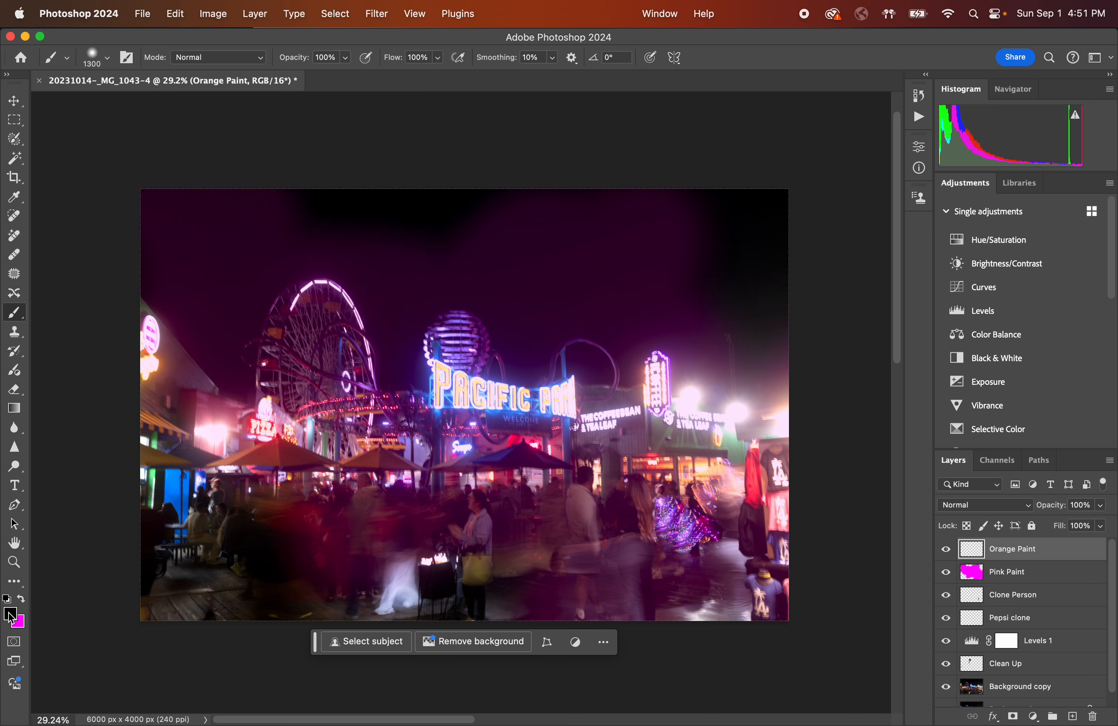
Set the foreground colour to orange df9300.
left_click(11, 614)
left_click_drag(574, 352, 584, 440)
mouse_move(482, 354)
left_mouse_down()
mouse_move(528, 317)
mouse_move(569, 304)
left_mouse_up()
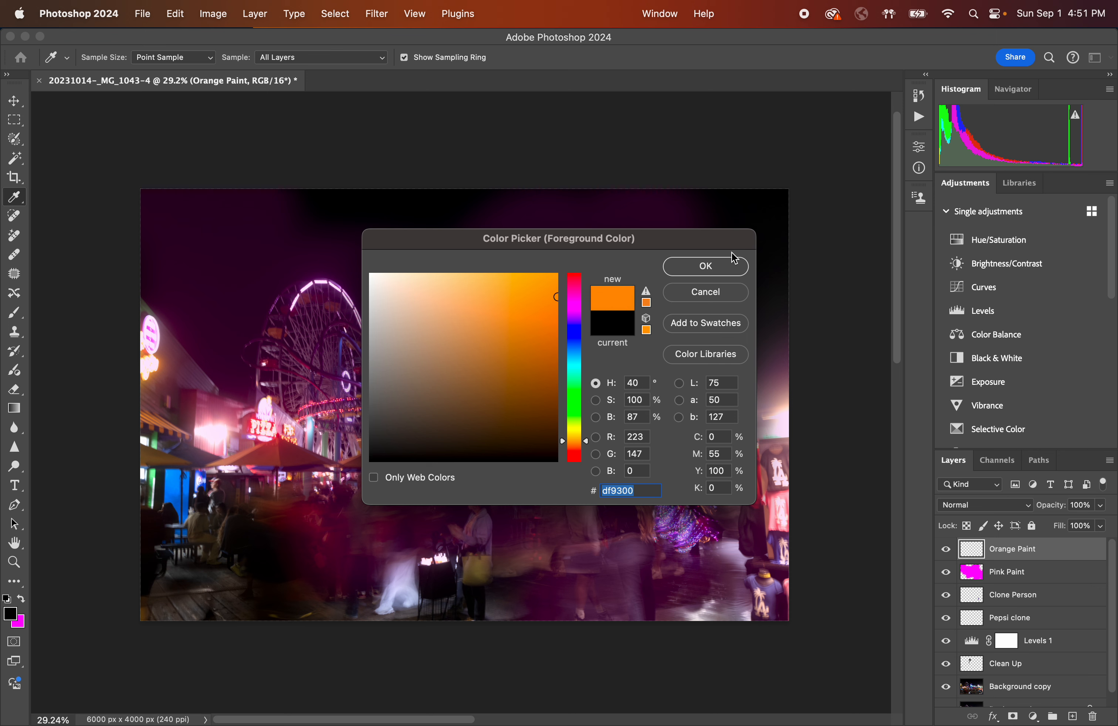
left_click(724, 264)
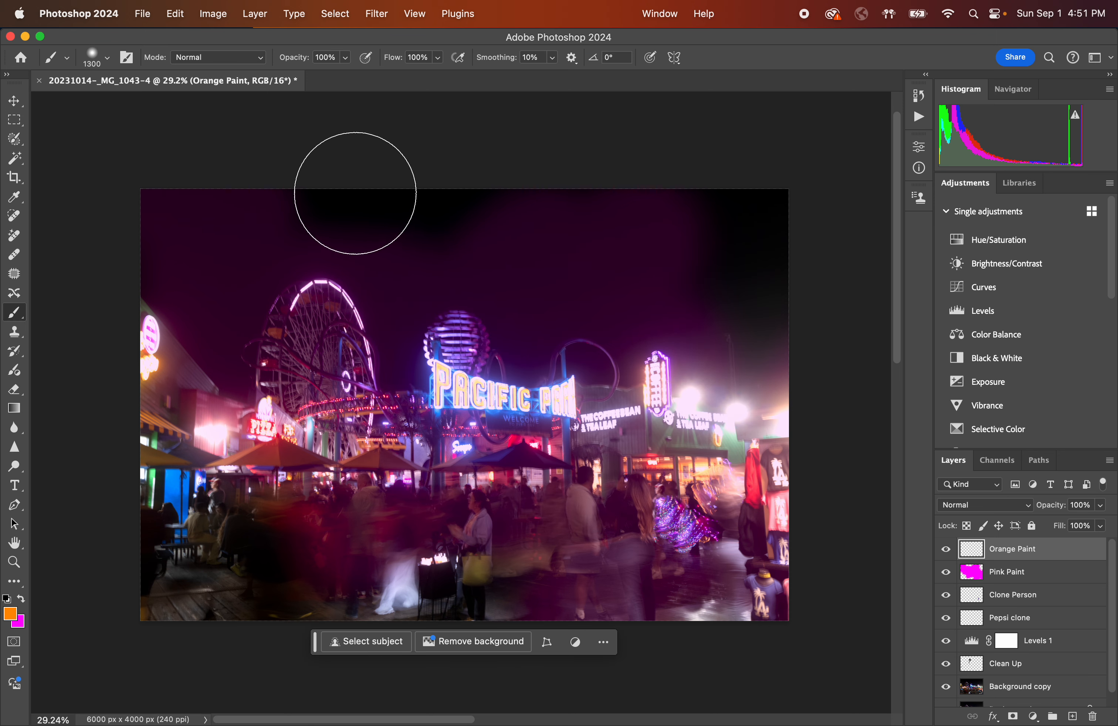
Paint orange over the sky and right edge on the Orange Paint layer and lower its opacity to 32%.
mouse_move(337, 191)
left_mouse_down()
mouse_move(414, 204)
mouse_move(532, 167)
mouse_move(666, 165)
mouse_move(697, 183)
mouse_move(710, 209)
mouse_move(768, 232)
mouse_move(750, 294)
mouse_move(776, 413)
mouse_move(806, 449)
left_mouse_up()
key("ctrl+z")
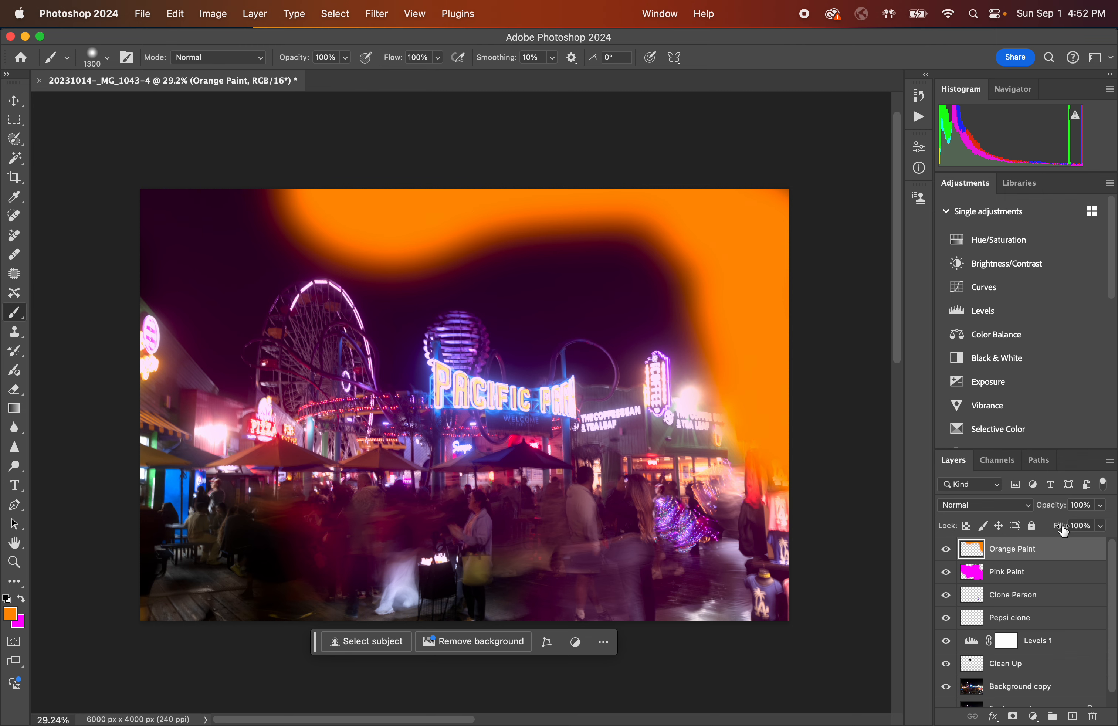
left_click(1101, 505)
mouse_move(1104, 524)
left_mouse_down()
mouse_move(1036, 525)
mouse_move(1056, 525)
left_mouse_up()
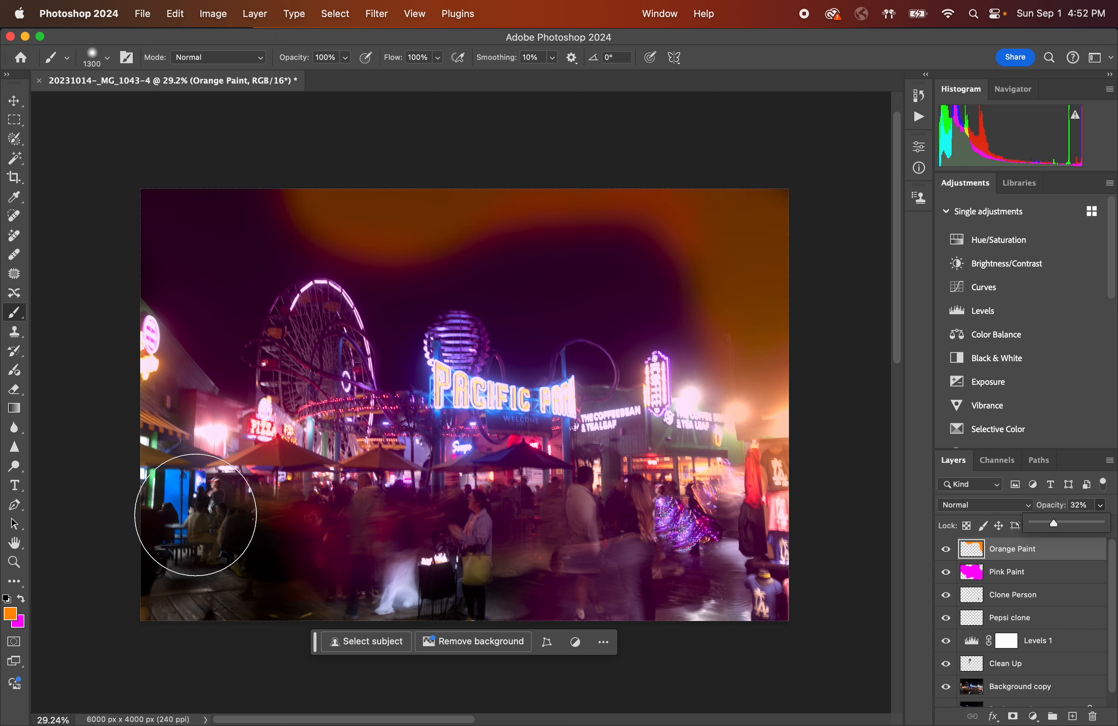
Paint orange across the lower photo, then undo all the orange strokes and the opacity change.
mouse_move(125, 399)
left_mouse_down()
mouse_move(105, 343)
mouse_move(150, 389)
mouse_move(151, 543)
mouse_move(158, 429)
mouse_move(164, 461)
mouse_move(145, 580)
mouse_move(248, 544)
mouse_move(142, 618)
mouse_move(303, 597)
mouse_move(235, 581)
mouse_move(360, 592)
mouse_move(322, 618)
mouse_move(494, 598)
mouse_move(520, 606)
mouse_move(389, 620)
mouse_move(599, 611)
left_mouse_up()
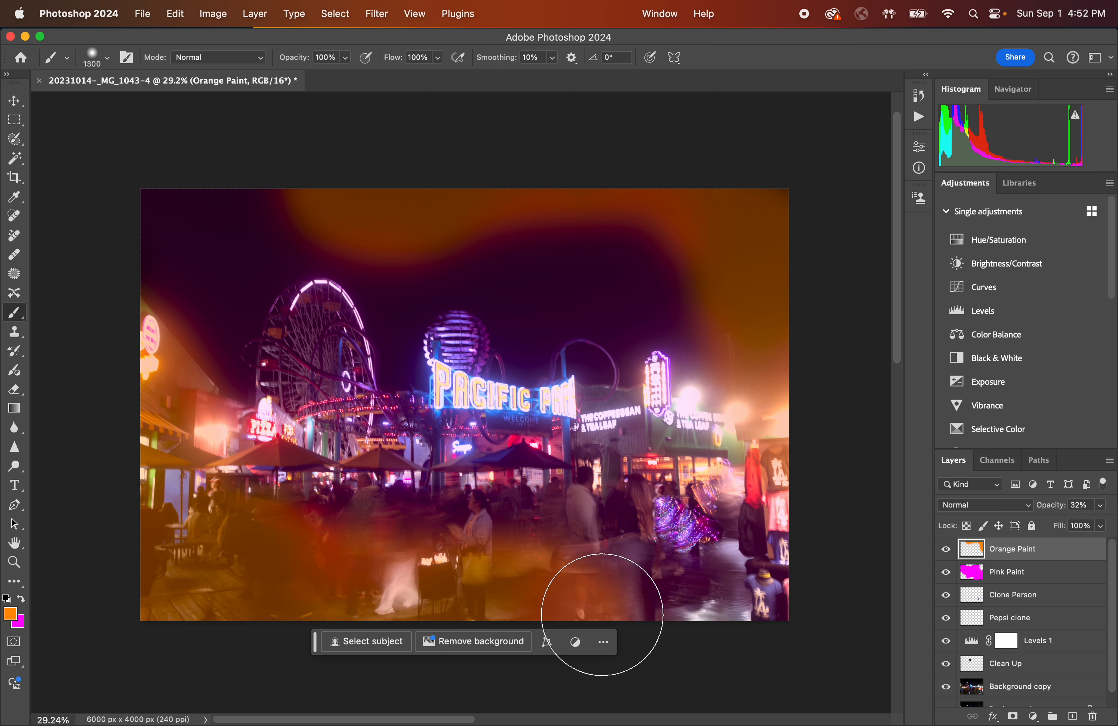
mouse_move(346, 552)
left_mouse_down()
mouse_move(227, 547)
mouse_move(271, 458)
mouse_move(217, 431)
mouse_move(228, 353)
mouse_move(210, 285)
mouse_move(177, 266)
mouse_move(188, 318)
mouse_move(574, 515)
mouse_move(656, 570)
mouse_move(782, 603)
left_mouse_up()
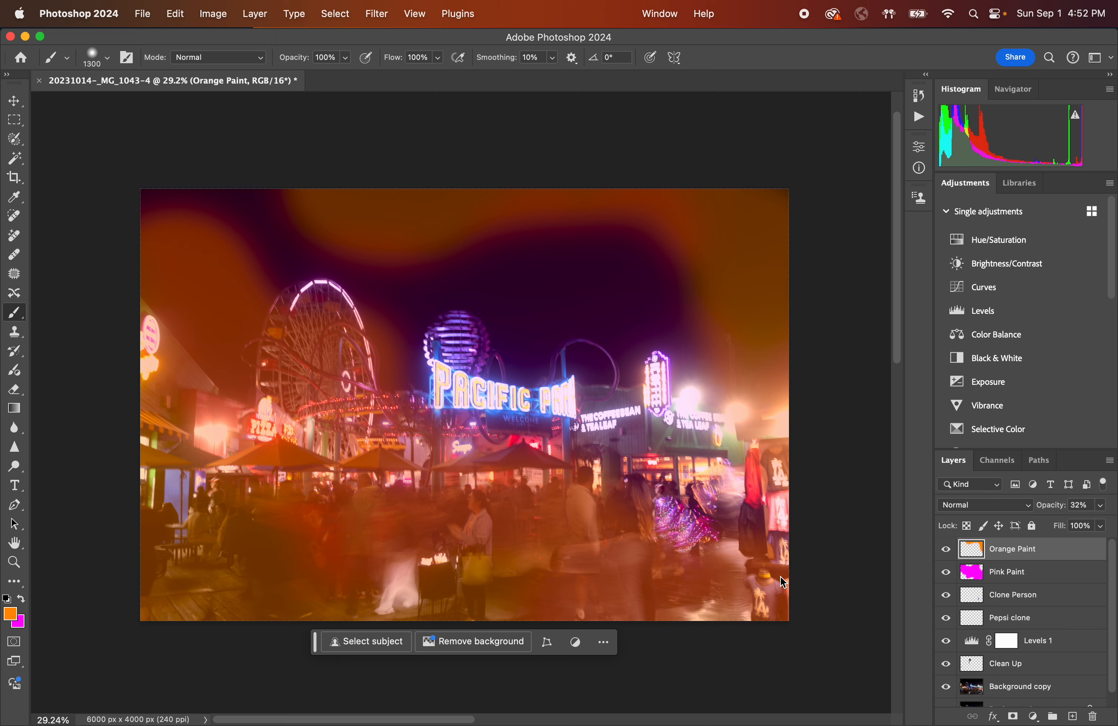
key("super+z")
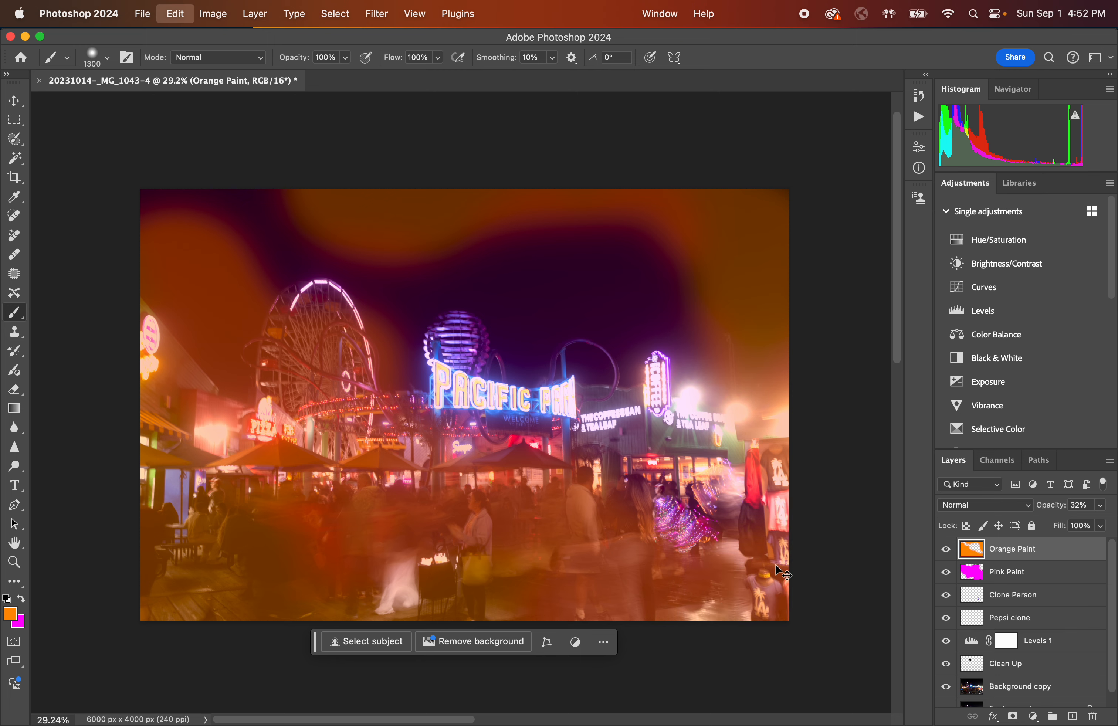
mouse_move(794, 525)
left_mouse_down()
mouse_move(794, 551)
mouse_move(730, 600)
mouse_move(654, 612)
mouse_move(473, 595)
mouse_move(167, 592)
mouse_move(164, 490)
mouse_move(231, 571)
mouse_move(140, 375)
mouse_move(276, 491)
mouse_move(391, 520)
mouse_move(221, 429)
mouse_move(345, 521)
mouse_move(134, 305)
mouse_move(267, 444)
mouse_move(335, 491)
mouse_move(440, 508)
mouse_move(496, 546)
mouse_move(578, 552)
left_mouse_up()
key("super+z")
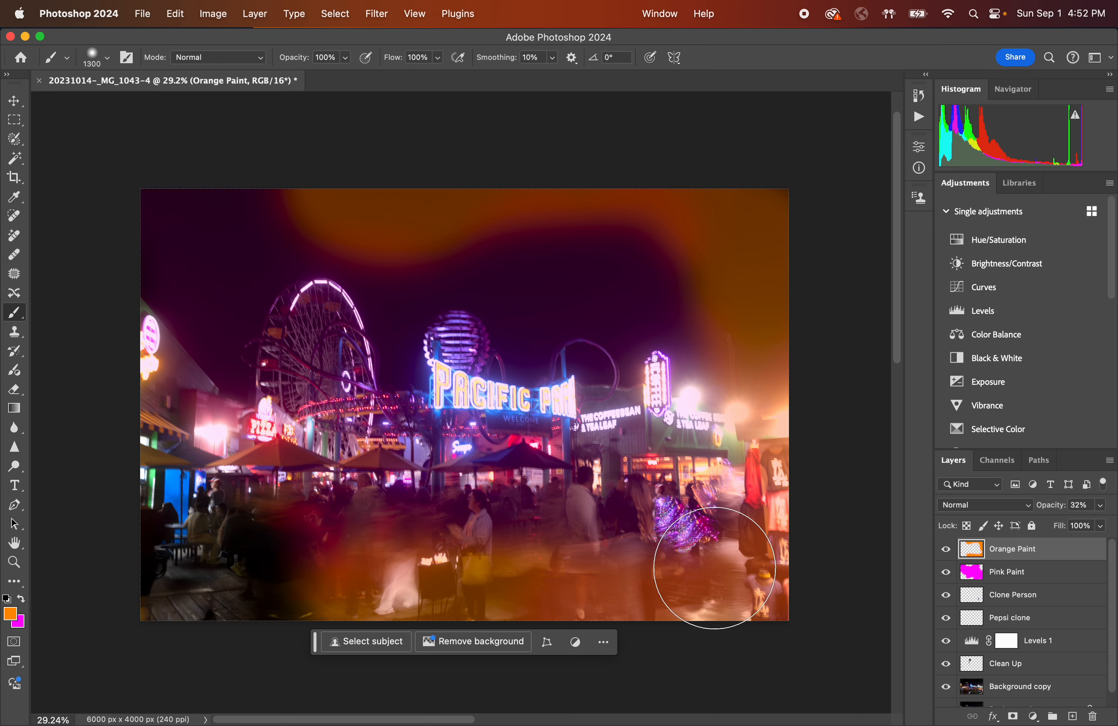
key("super+z")
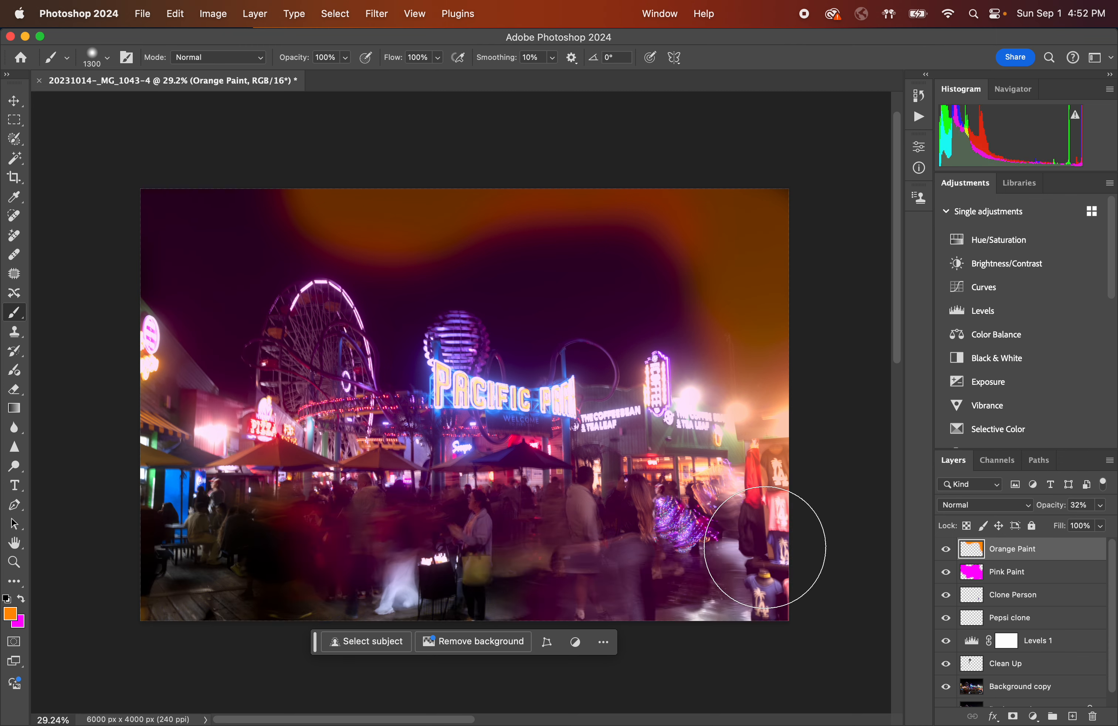
key("super+z")
key("z")
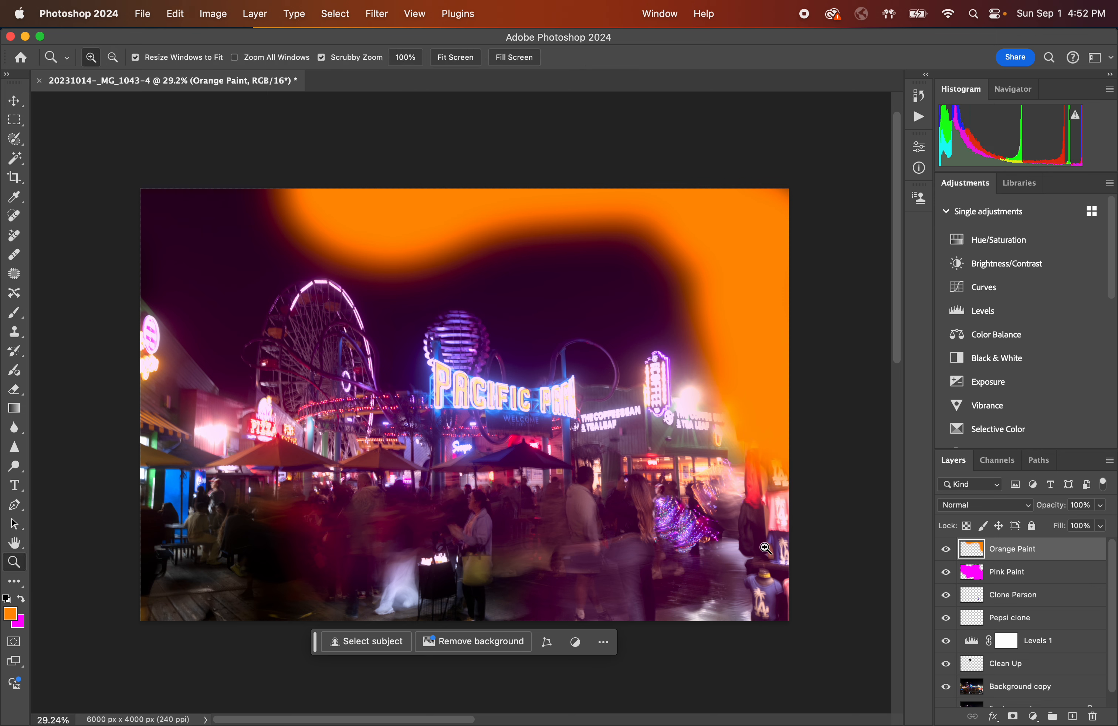
key("super+z")
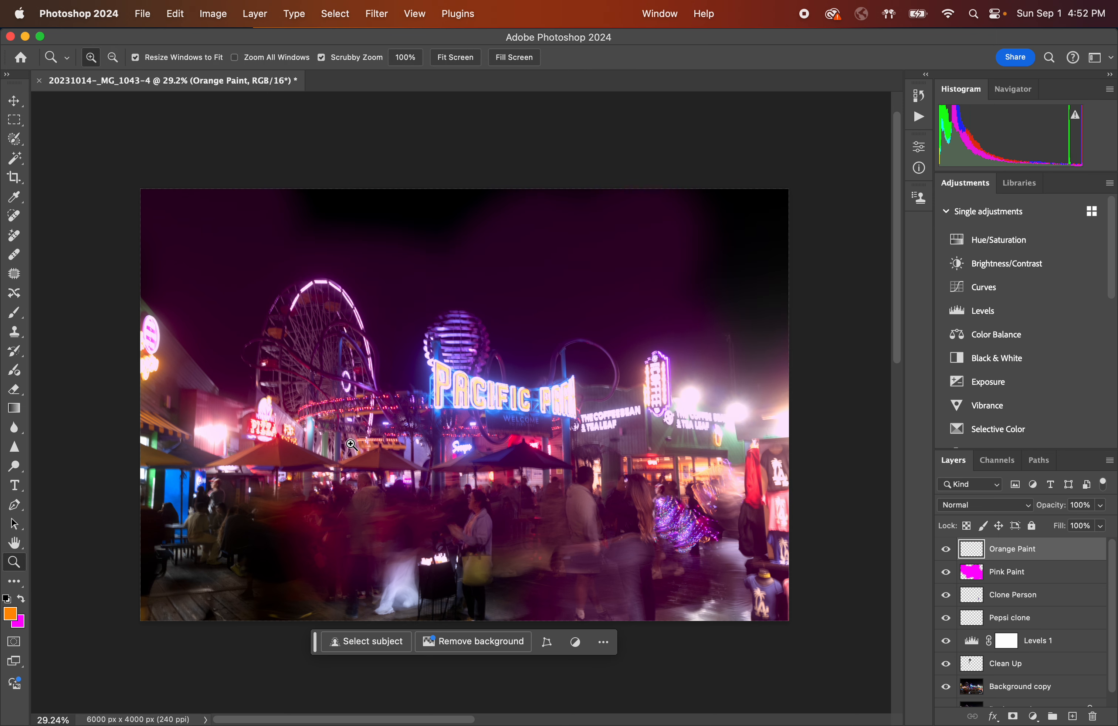
Enlarge the brush to 2000 px and paint orange across the lower half of the photo on the Orange Paint layer.
left_click(10, 614)
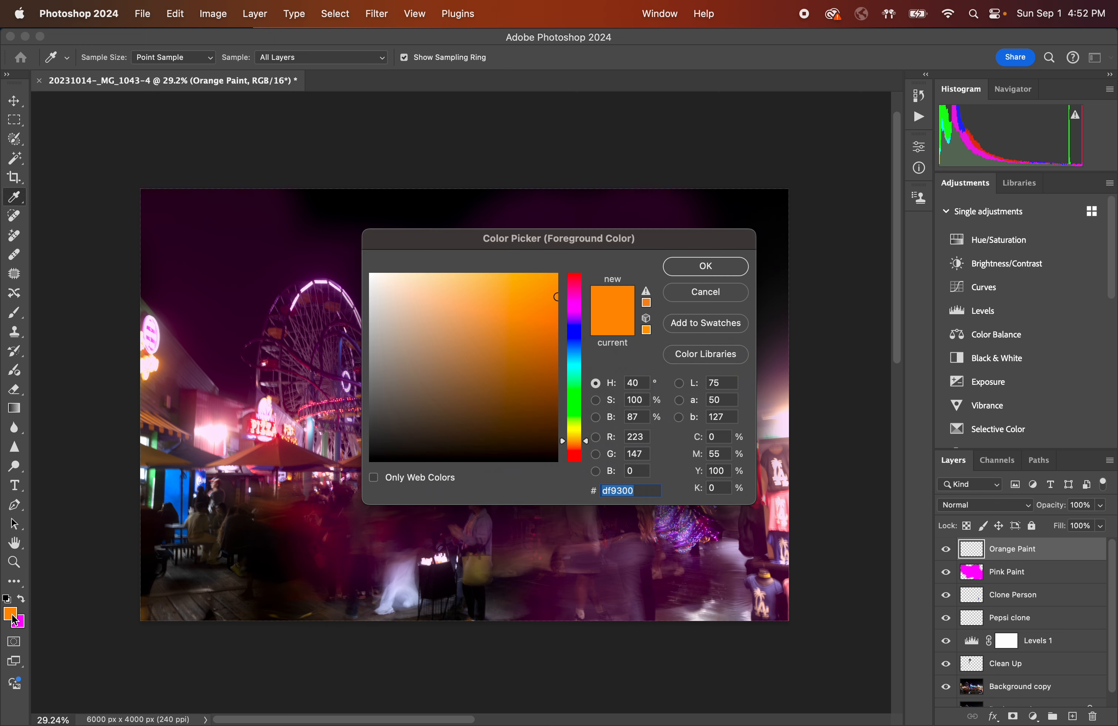
left_click(721, 267)
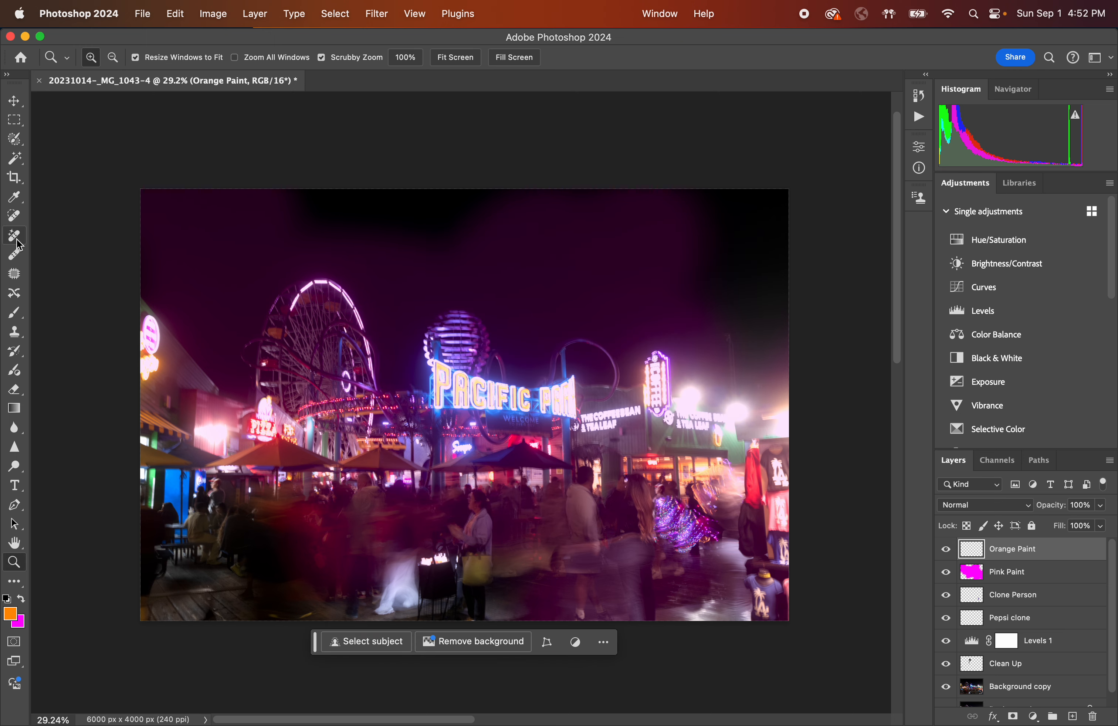
left_click(14, 320)
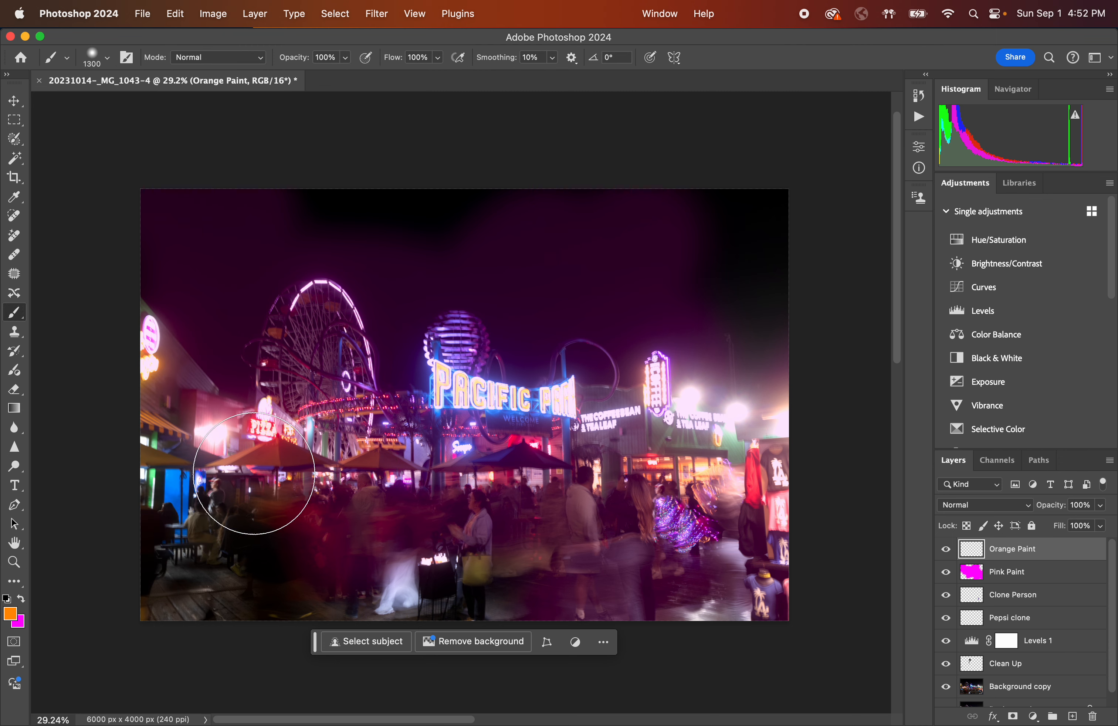
key("bracketright")
key("bracketright")
key("bracketright")
key("bracketright")
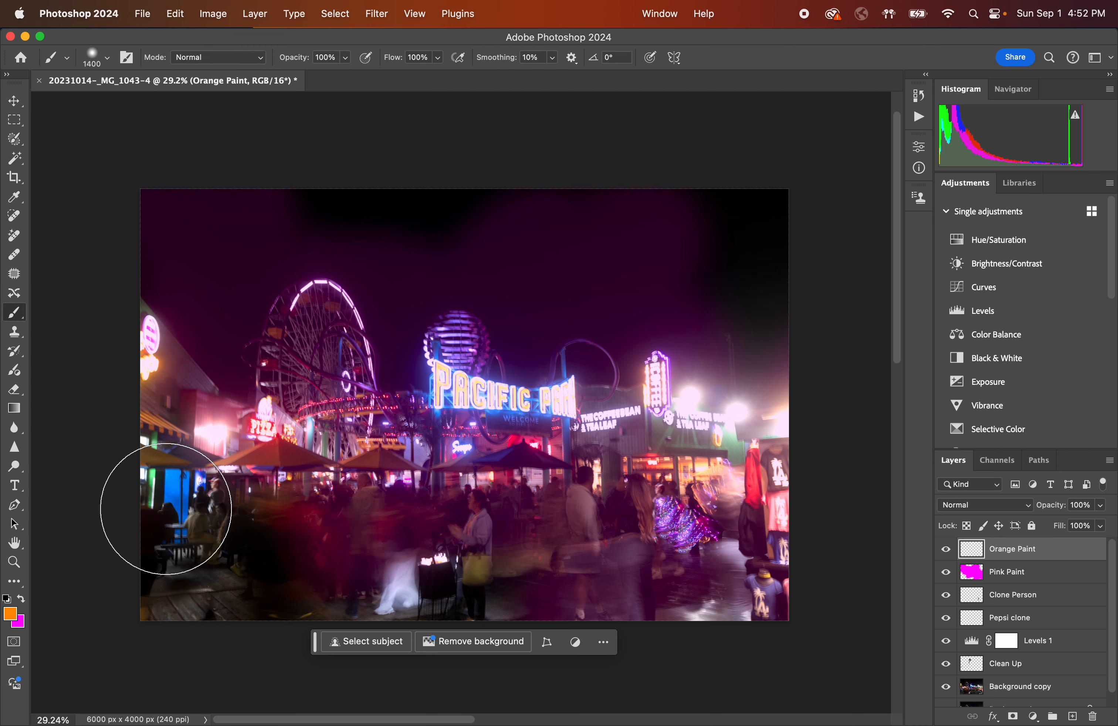
key("bracketright")
key("bracketright")
key("bracketright")
mouse_move(188, 527)
left_mouse_down()
mouse_move(207, 534)
mouse_move(778, 439)
mouse_move(729, 467)
mouse_move(762, 454)
left_mouse_up()
Lower the Orange Paint layer's opacity to 20%.
left_click(1101, 505)
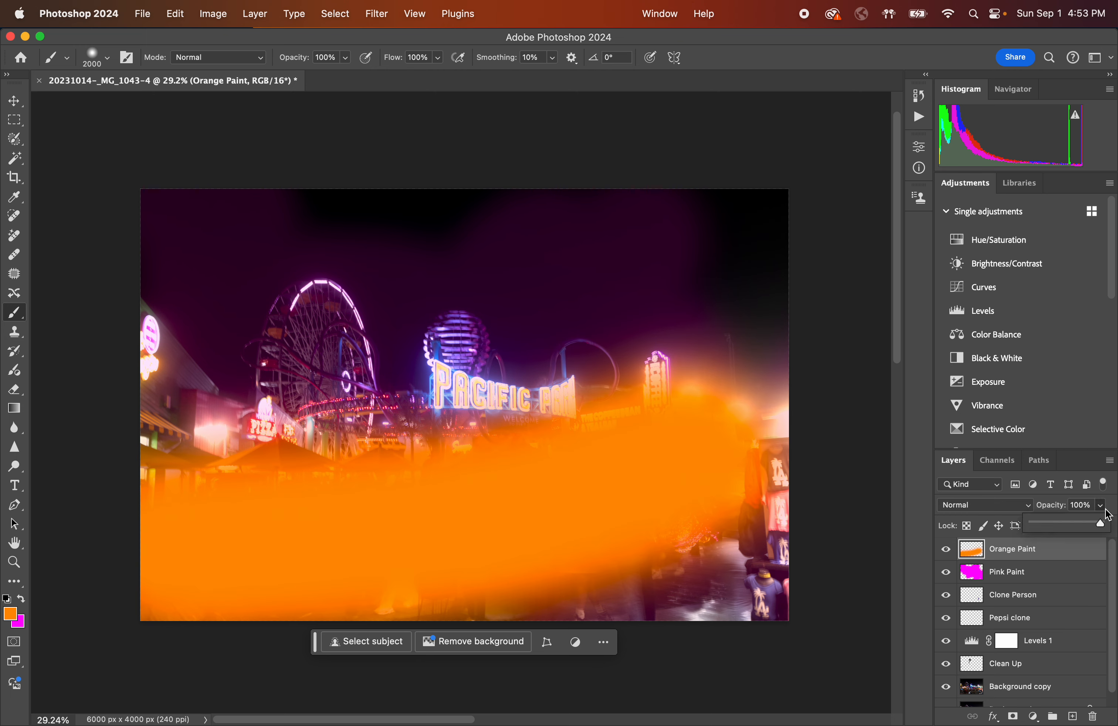
mouse_move(1101, 524)
left_mouse_down()
mouse_move(1023, 527)
mouse_move(1046, 523)
left_mouse_up()
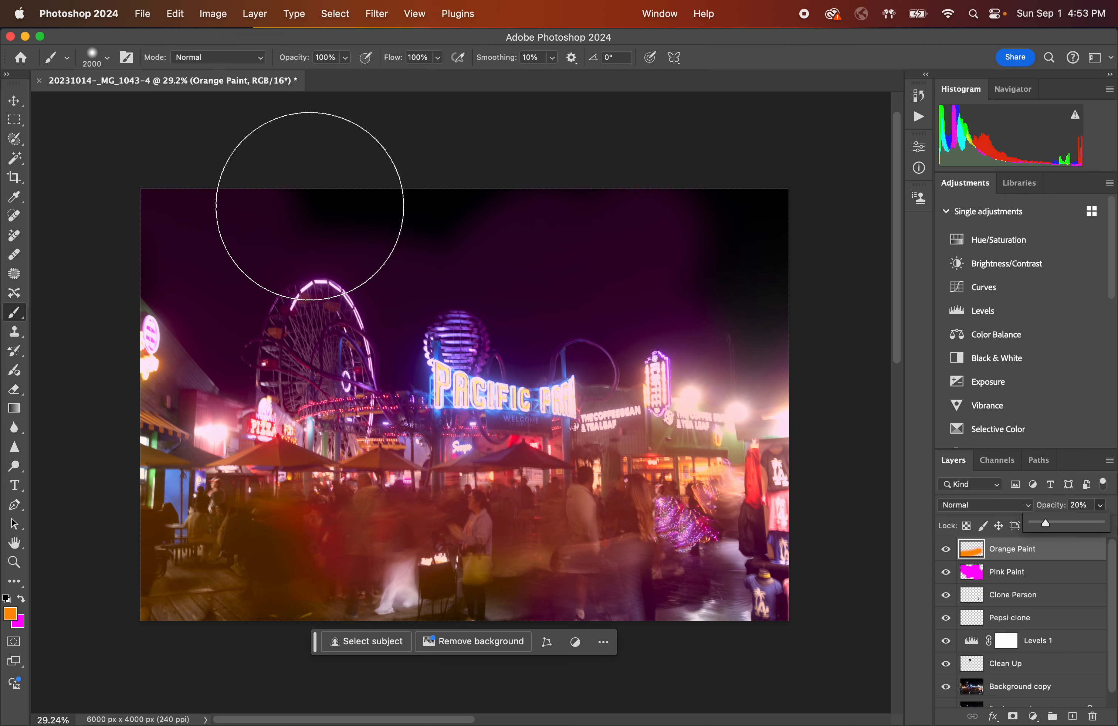
Paint a broad orange stroke across the sky at the top of the photo on the Orange Paint layer.
left_click_drag(307, 168, 855, 405)
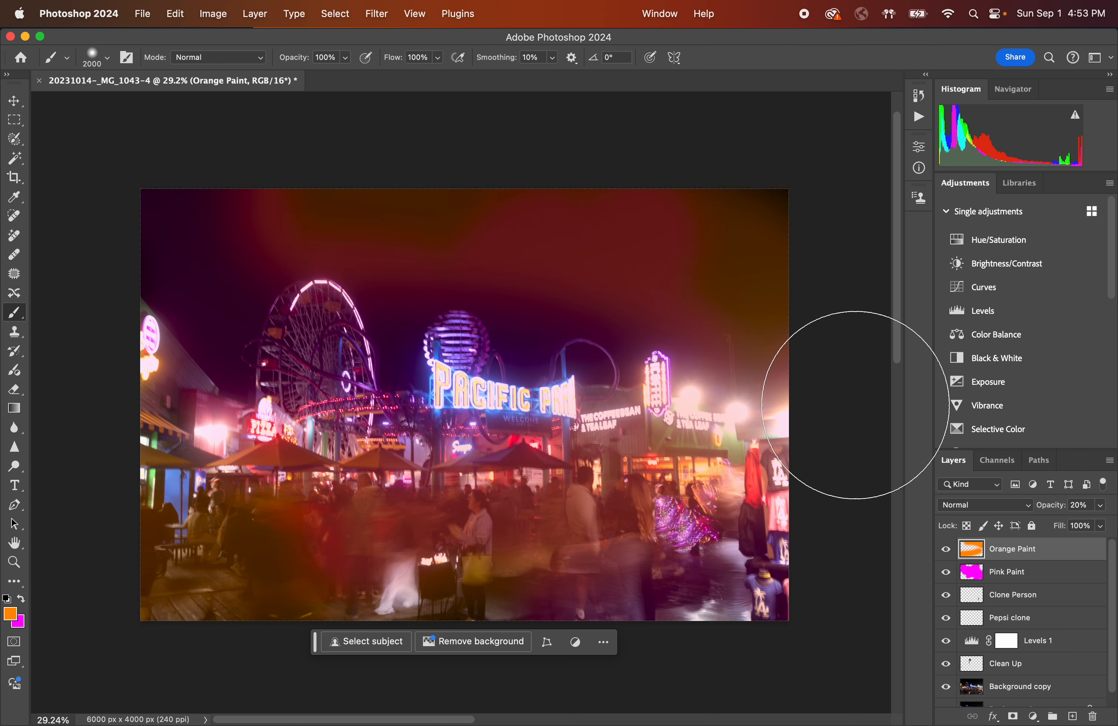
key("super+z")
mouse_move(337, 118)
left_mouse_down()
mouse_move(362, 143)
mouse_move(570, 145)
mouse_move(741, 187)
mouse_move(812, 366)
left_mouse_up()
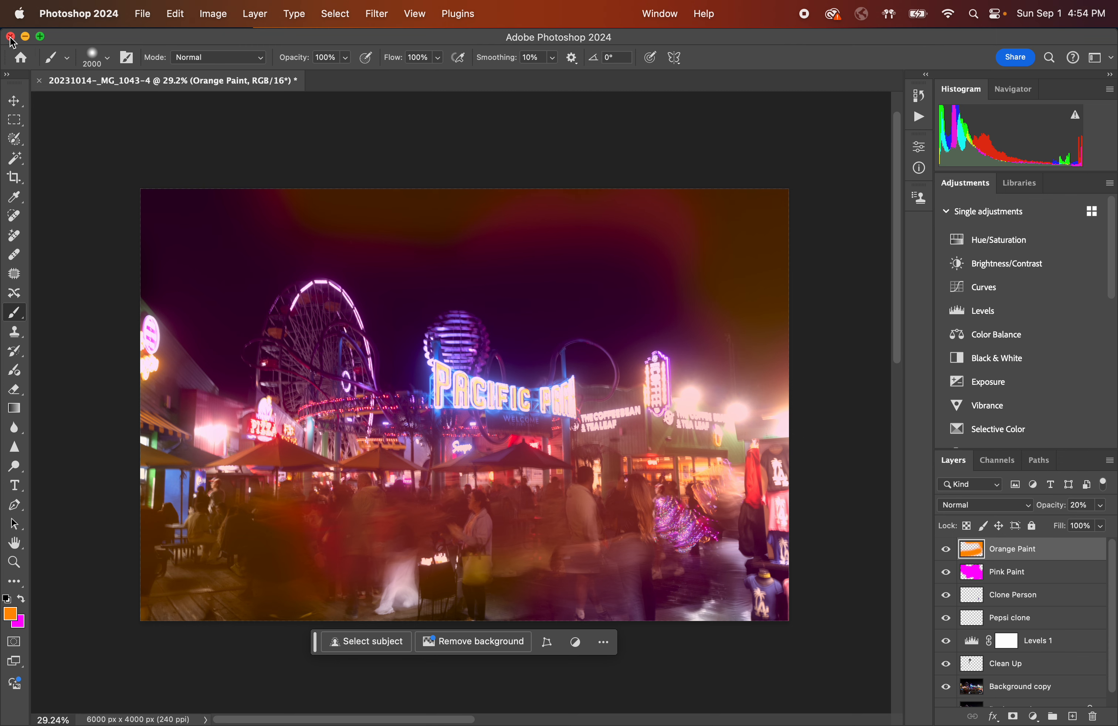
left_click(143, 14)
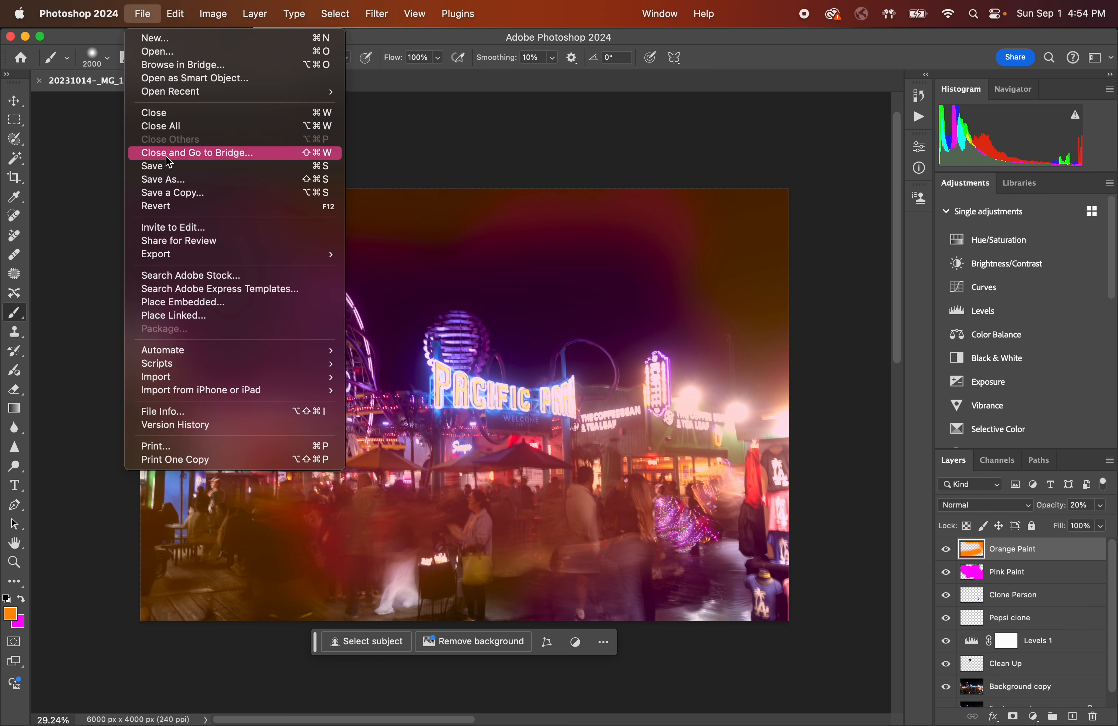
left_click(146, 23)
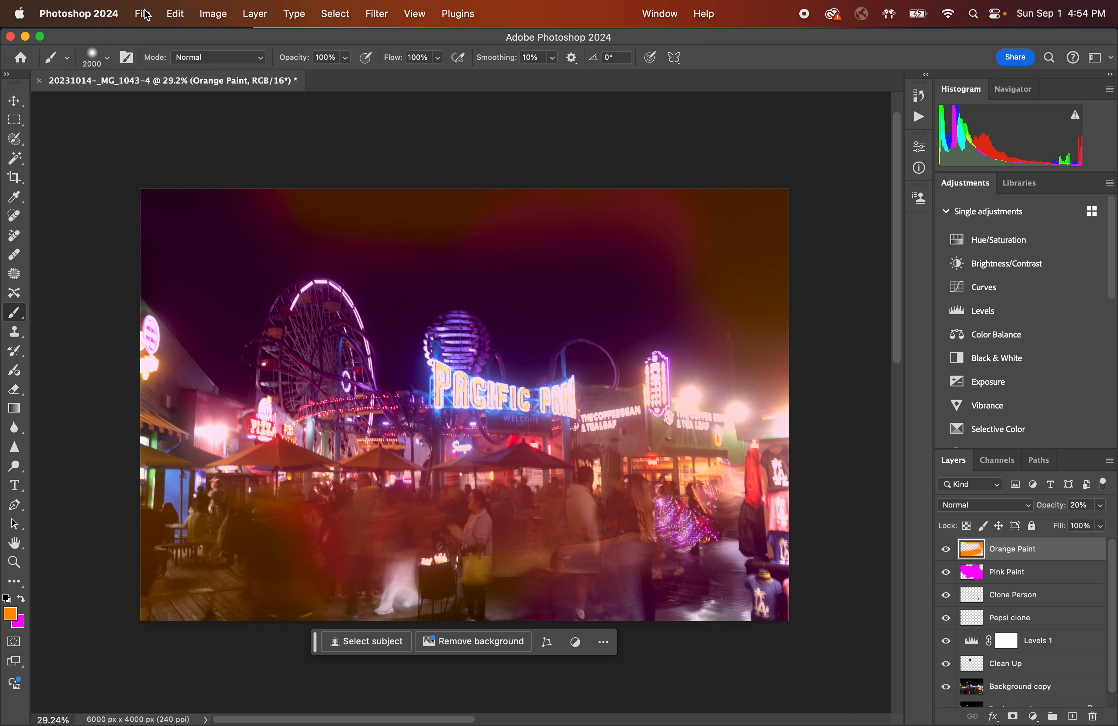
left_click(143, 14)
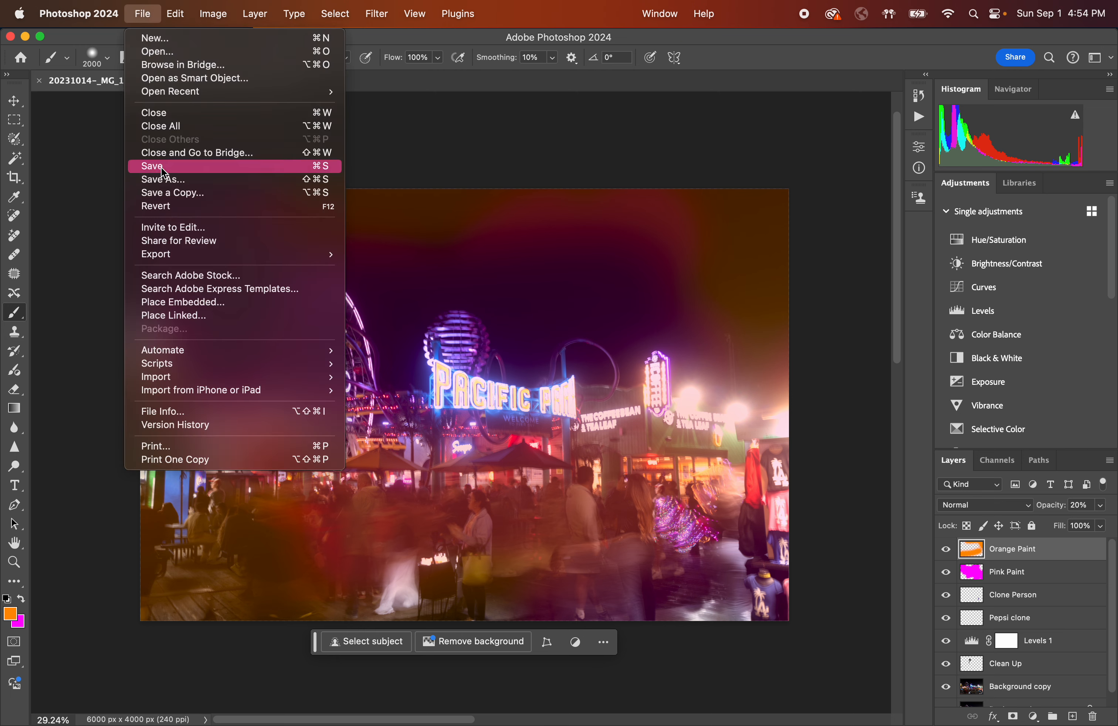
left_click(155, 14)
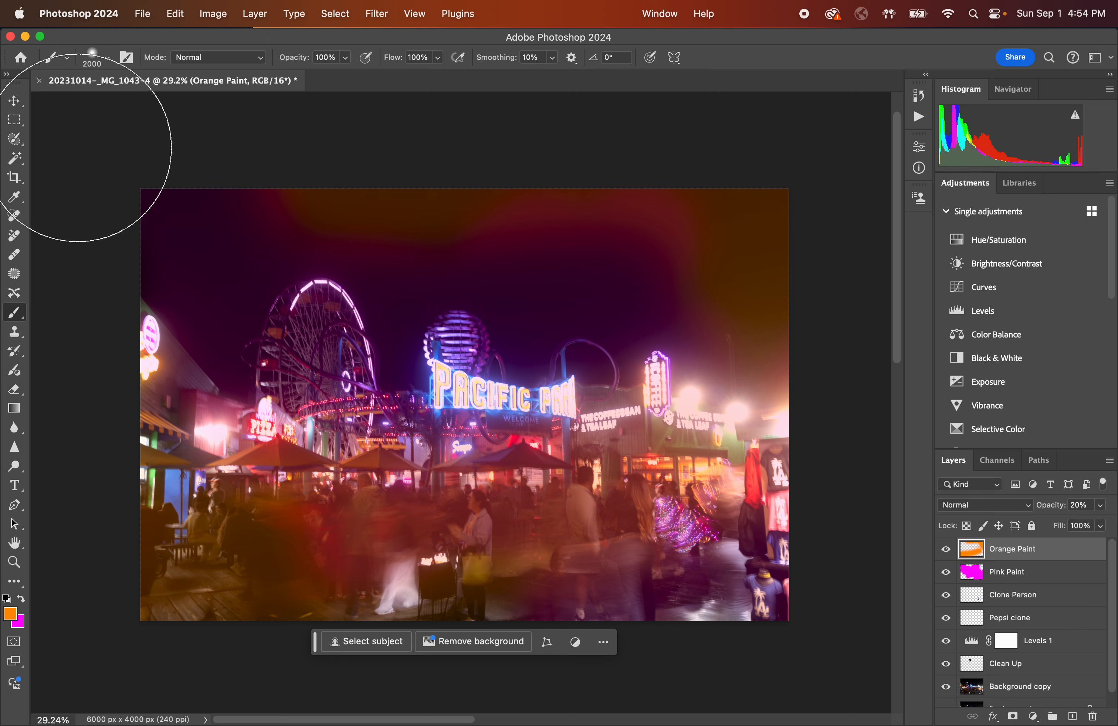
scroll(1022, 624, "down", 1)
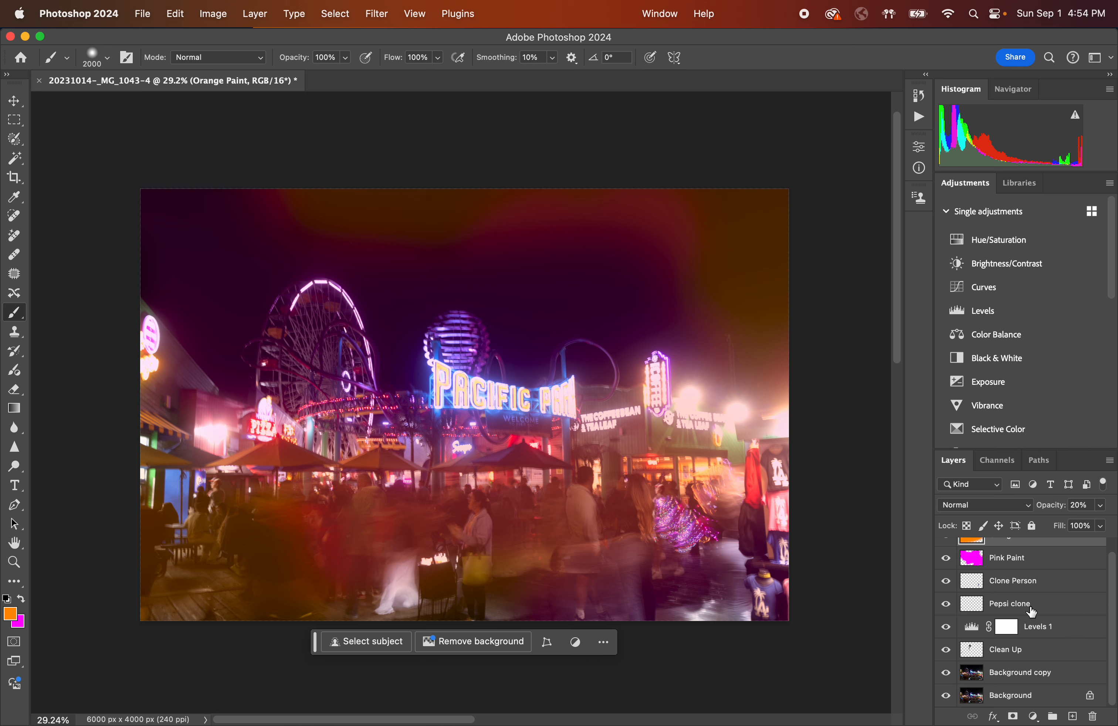
scroll(1032, 611, "up", 1)
scroll(1032, 580, "down", 1)
left_click(146, 17)
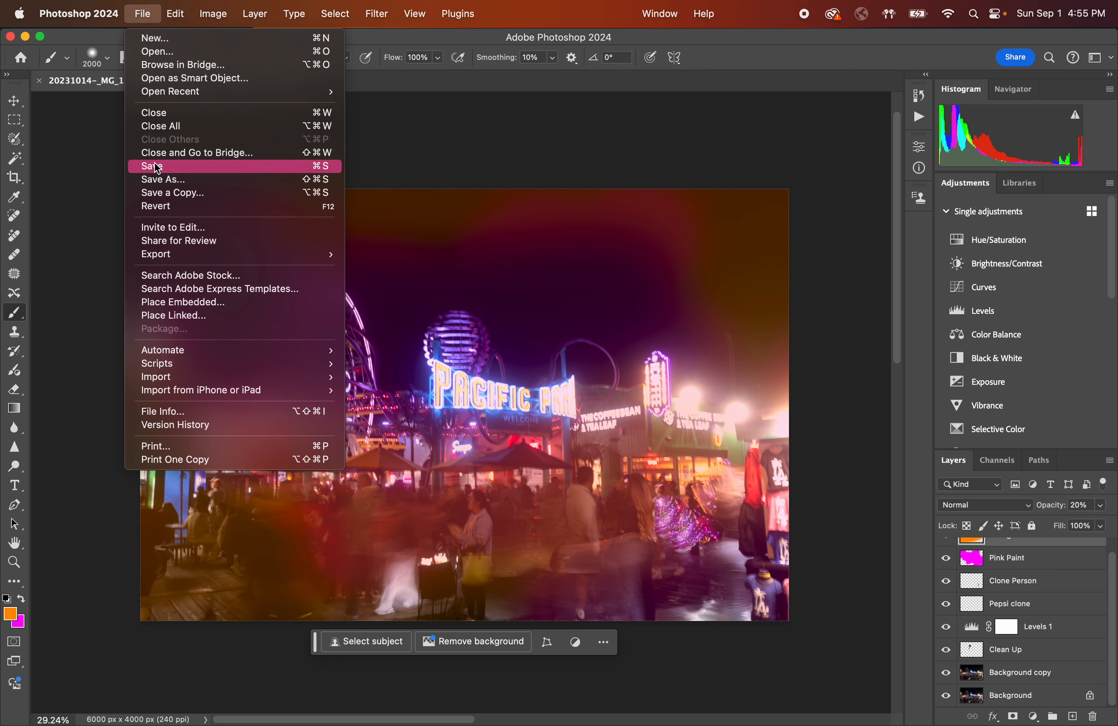
left_click(149, 11)
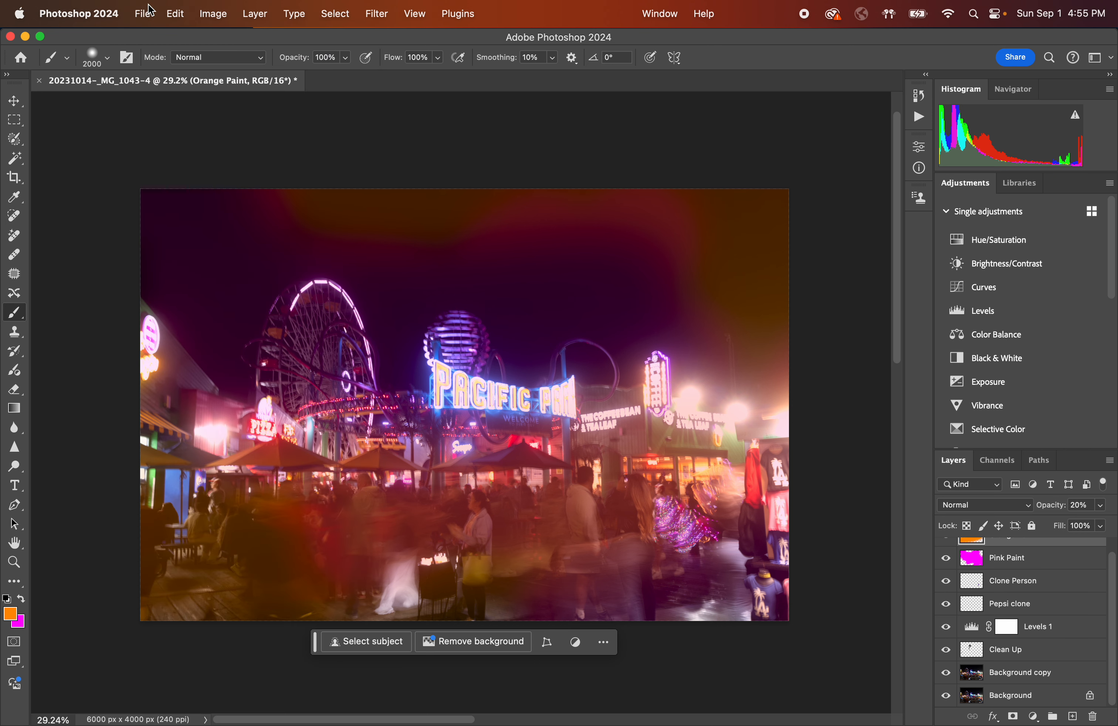
Close the document saving its changes, and switch to Lightroom Classic.
left_click(10, 36)
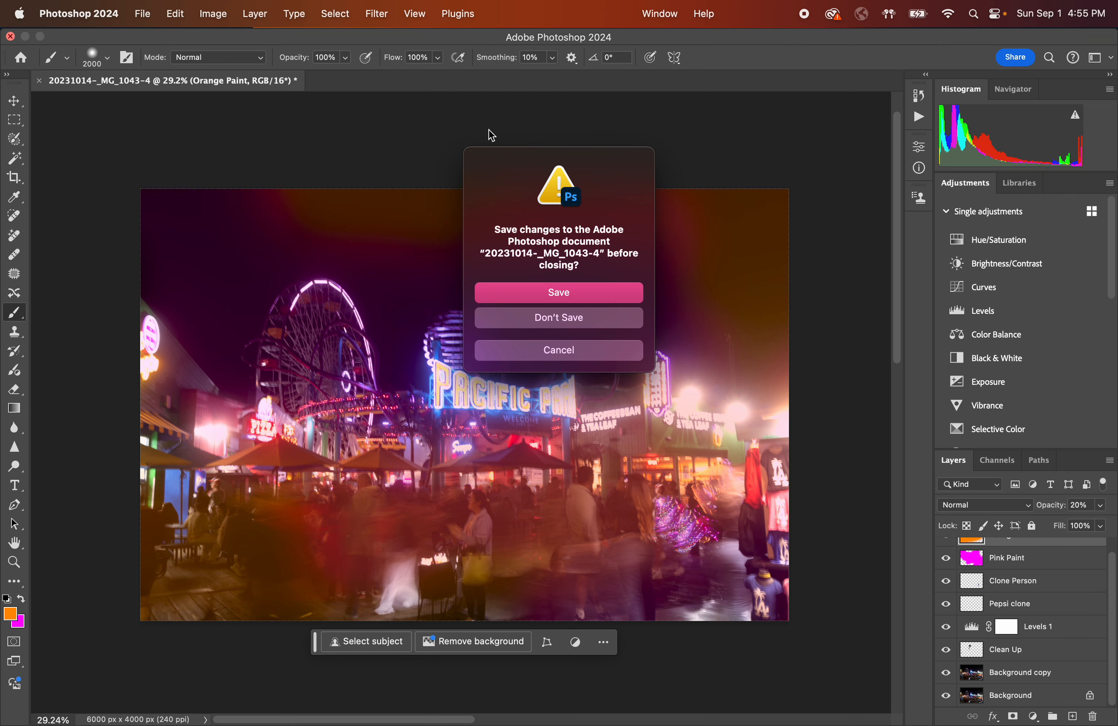
left_click(588, 291)
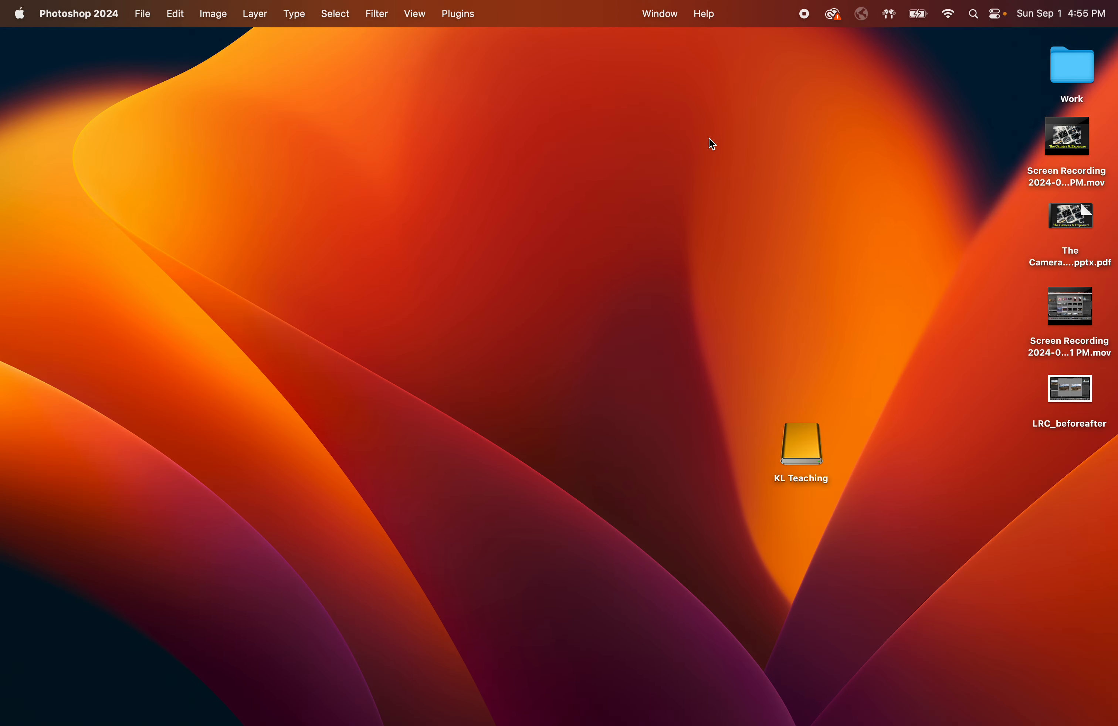
mouse_move(609, 725)
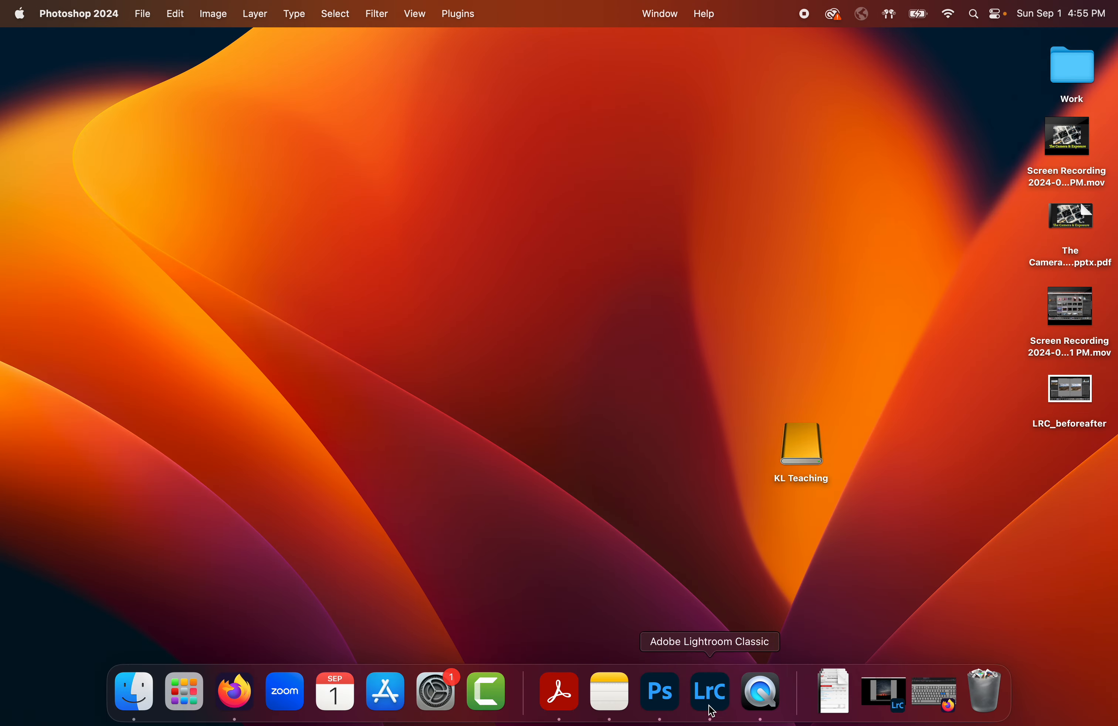
left_click(875, 692)
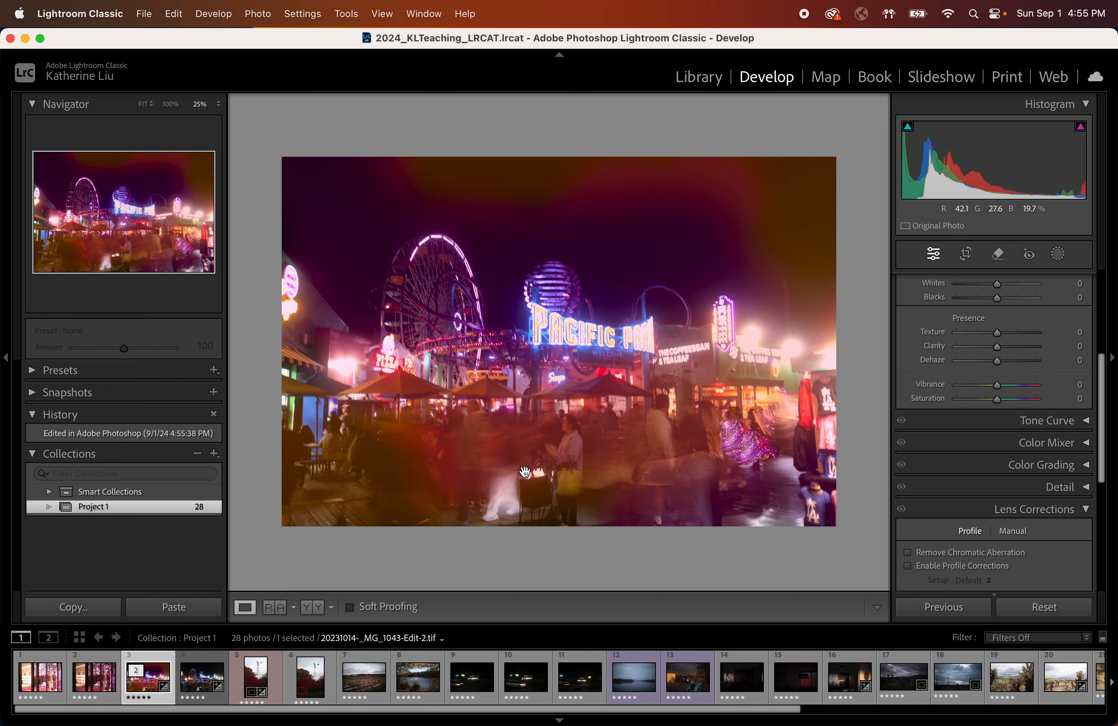
Compare the edited TIFF with the neighbouring original photo in the filmstrip, then reselect the edited one.
mouse_move(631, 724)
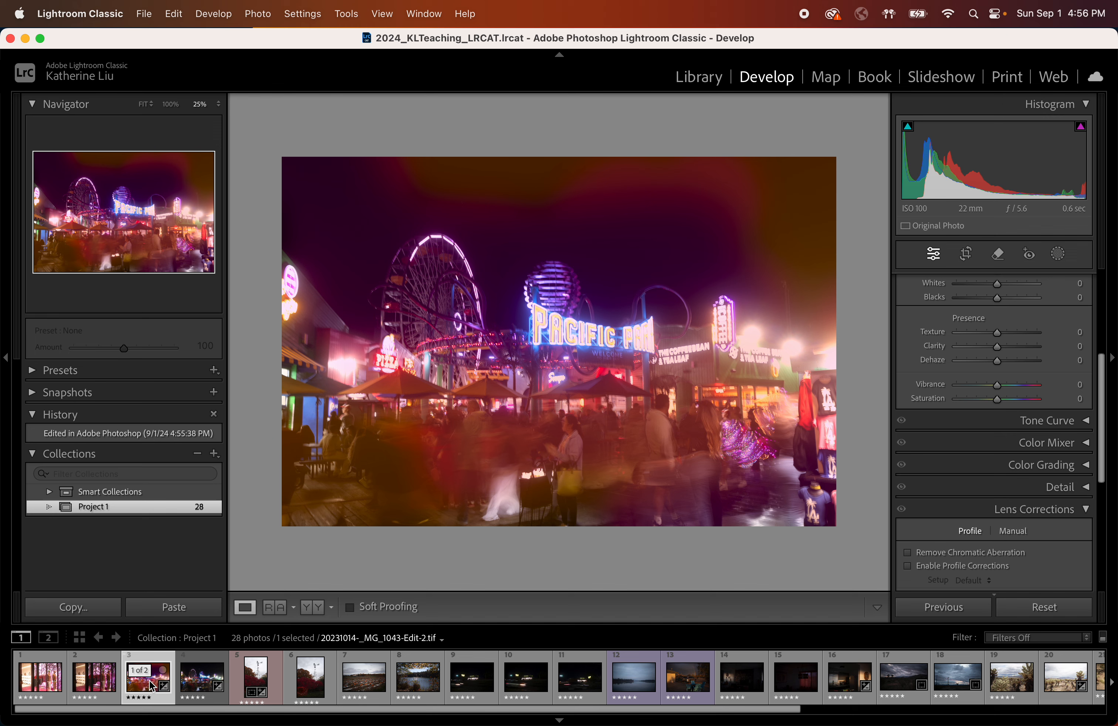
left_click(209, 696)
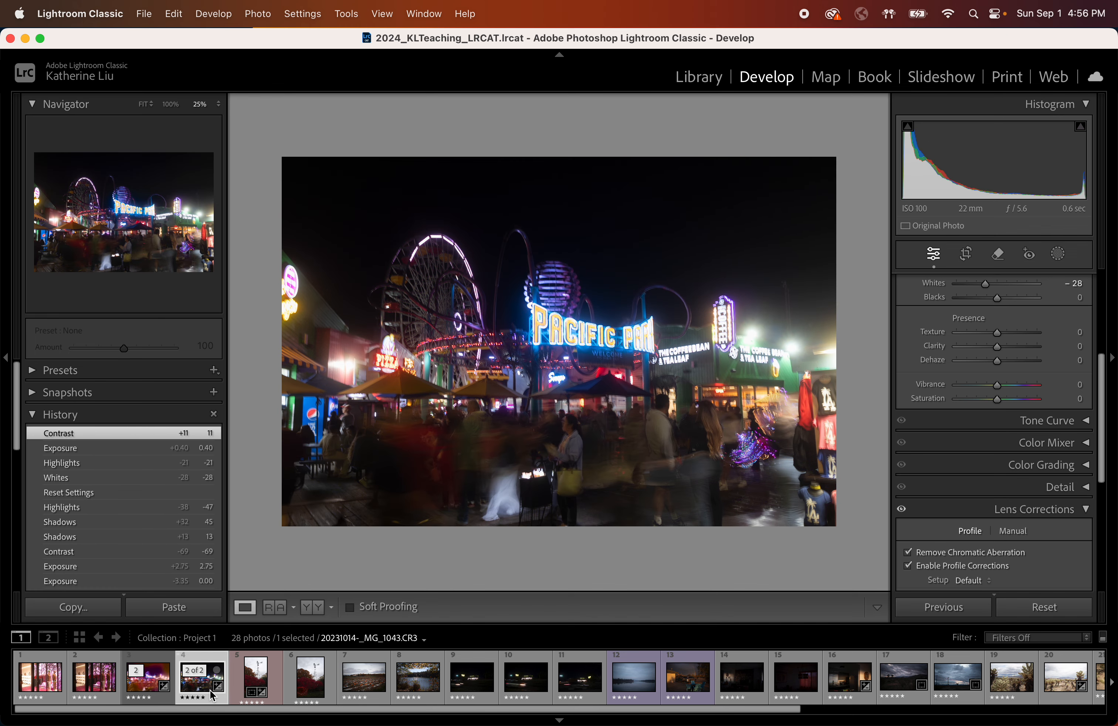
left_click(150, 689)
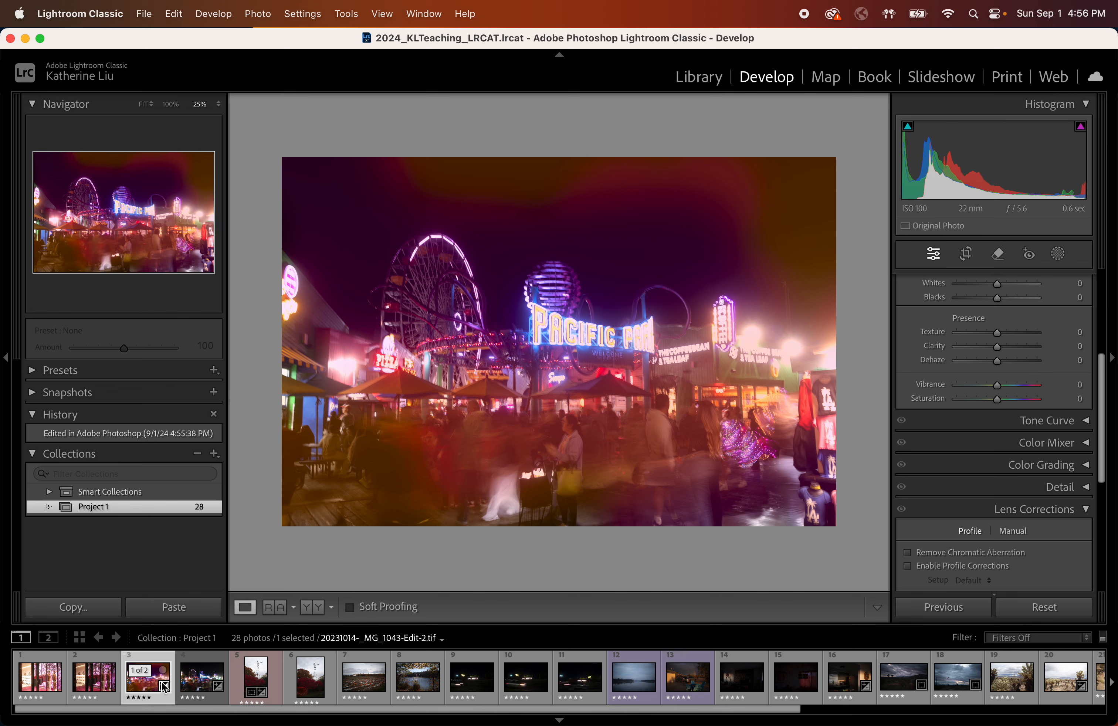
mouse_move(163, 688)
Open the photo in Photoshop 2024 as a copy with Lightroom adjustments.
right_click(512, 312)
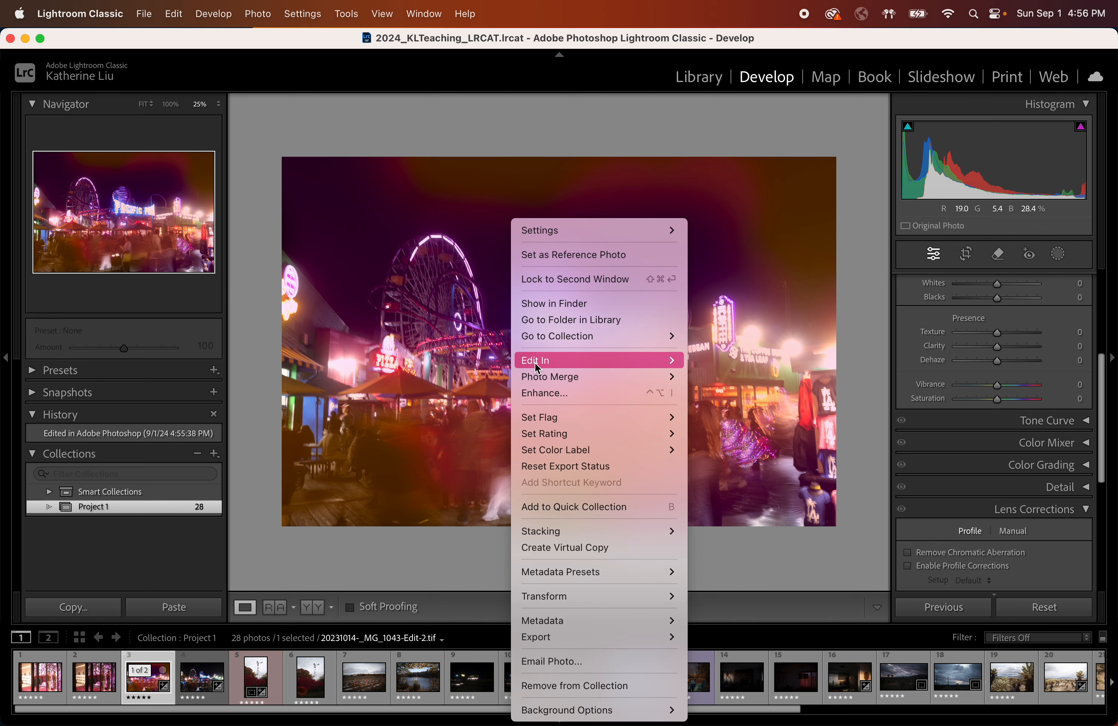
mouse_move(536, 362)
left_click(731, 360)
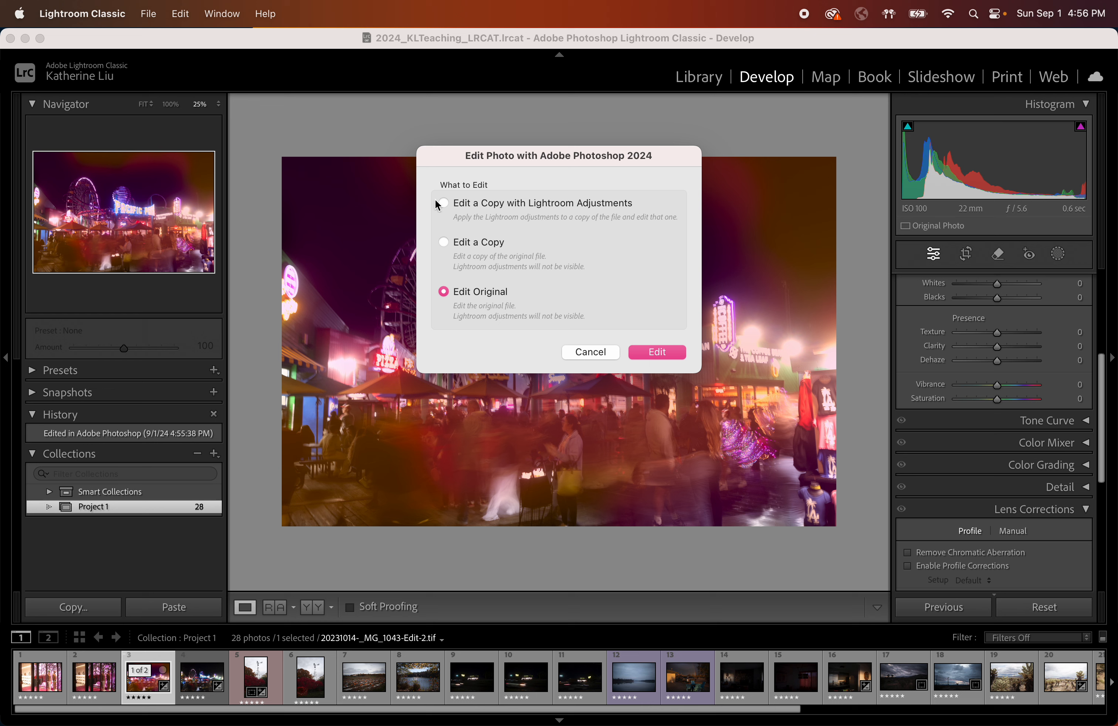
left_click(444, 206)
left_click(658, 352)
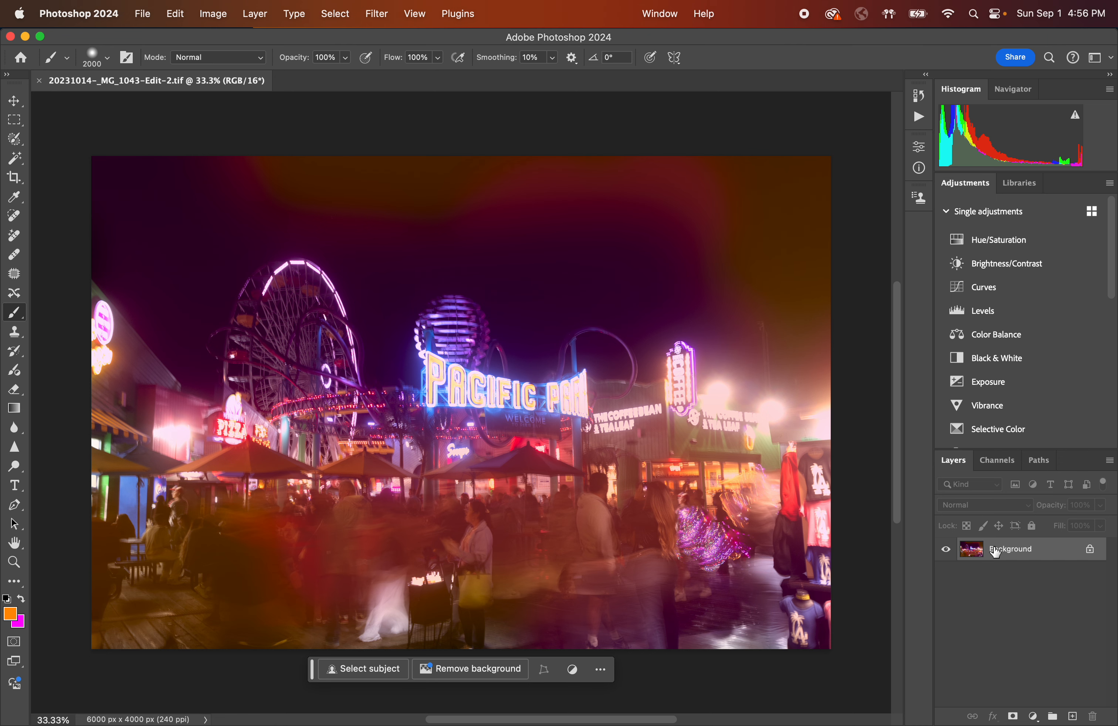
Show the History panel and close the flattened copy without saving.
left_click(920, 96)
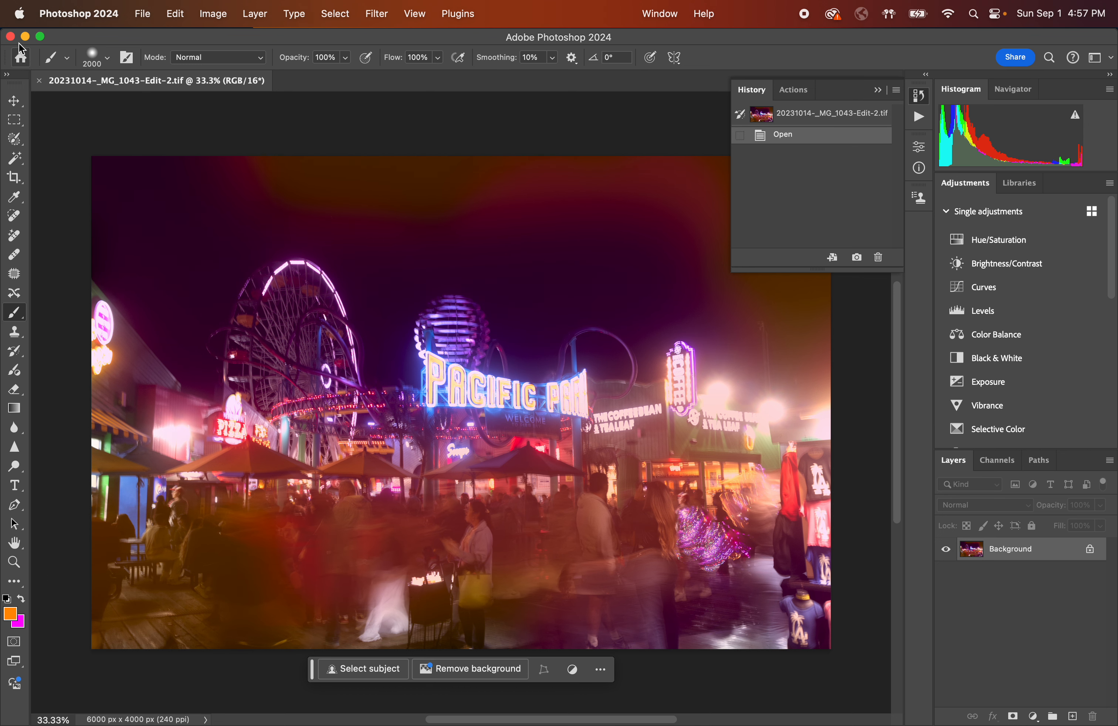
left_click(10, 36)
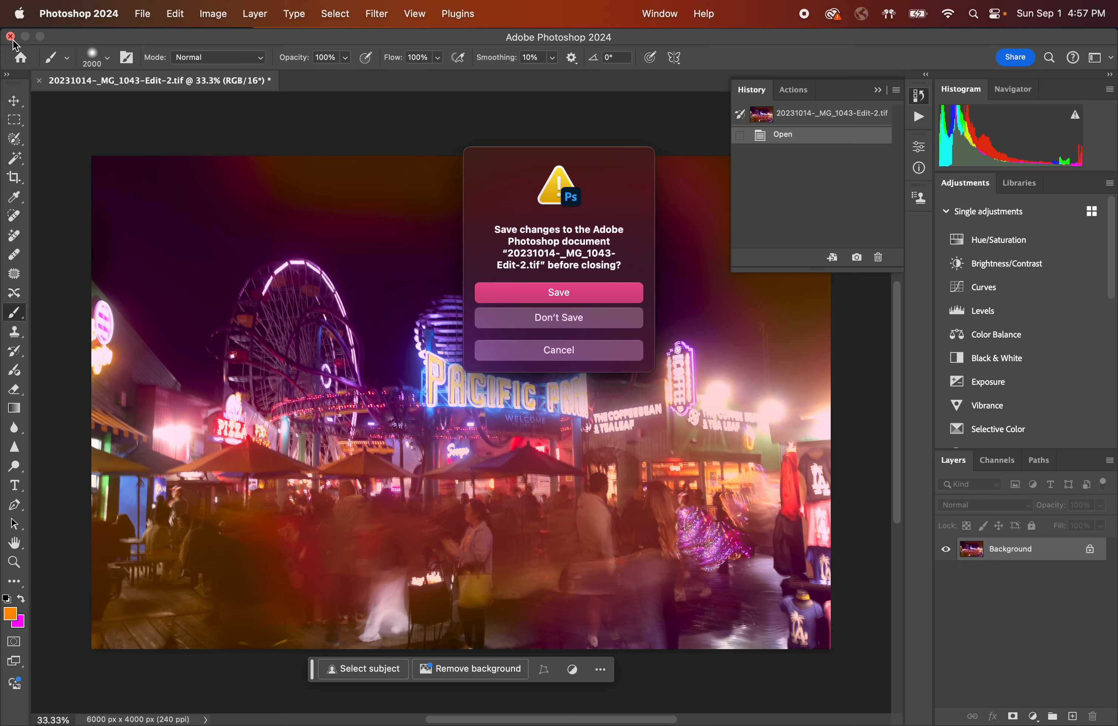
left_click(580, 324)
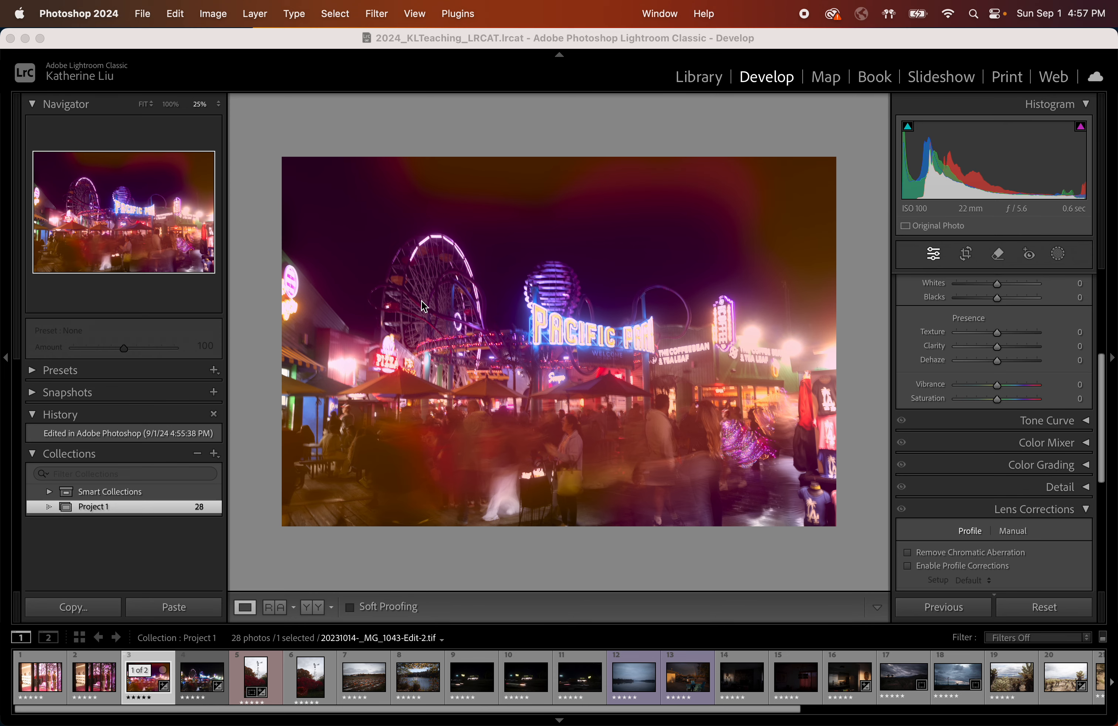
Reopen the original layered file in Photoshop 2024 from Lightroom using Edit Original.
left_click(448, 286)
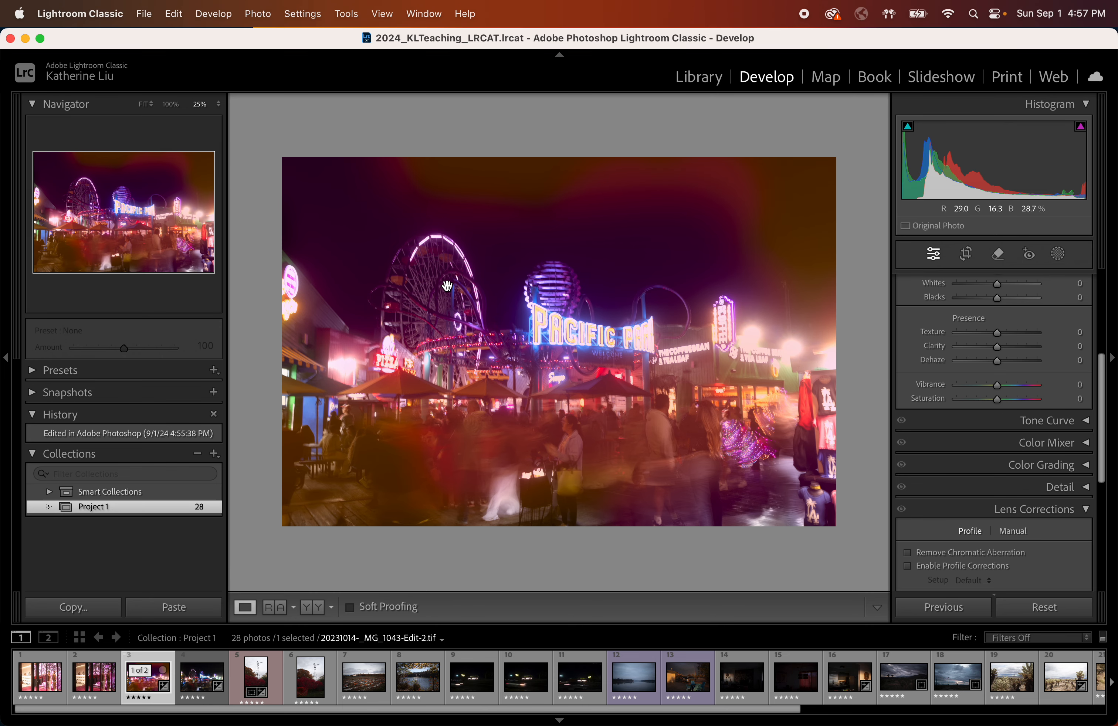
right_click(448, 286)
mouse_move(473, 362)
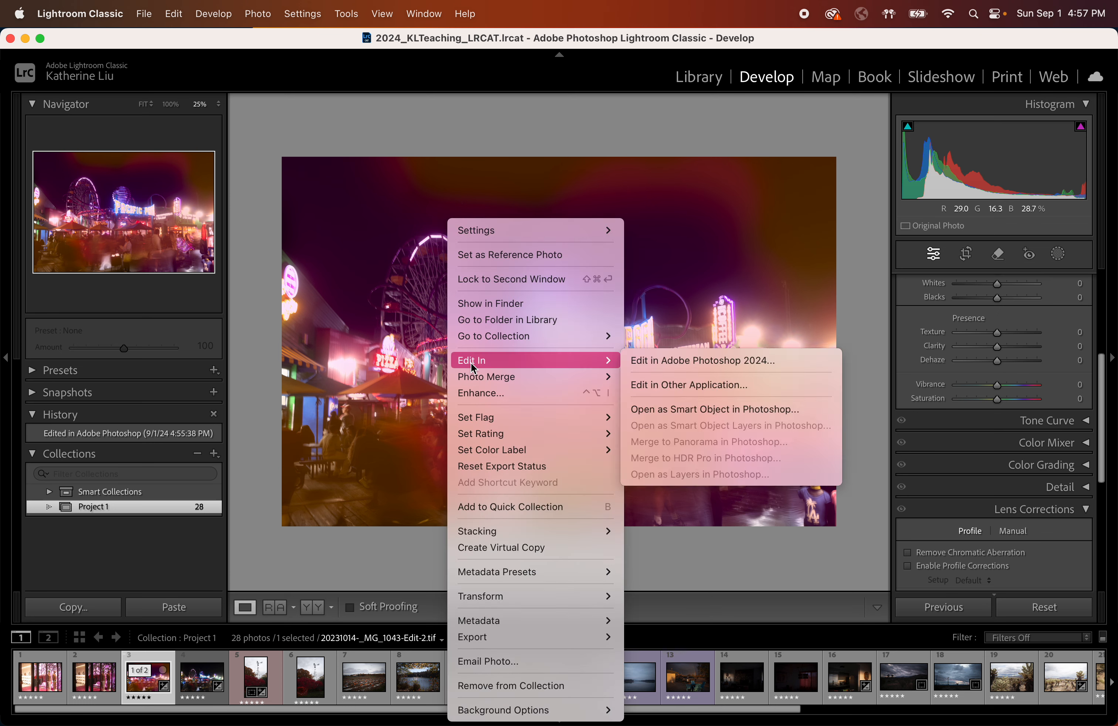
left_click(725, 361)
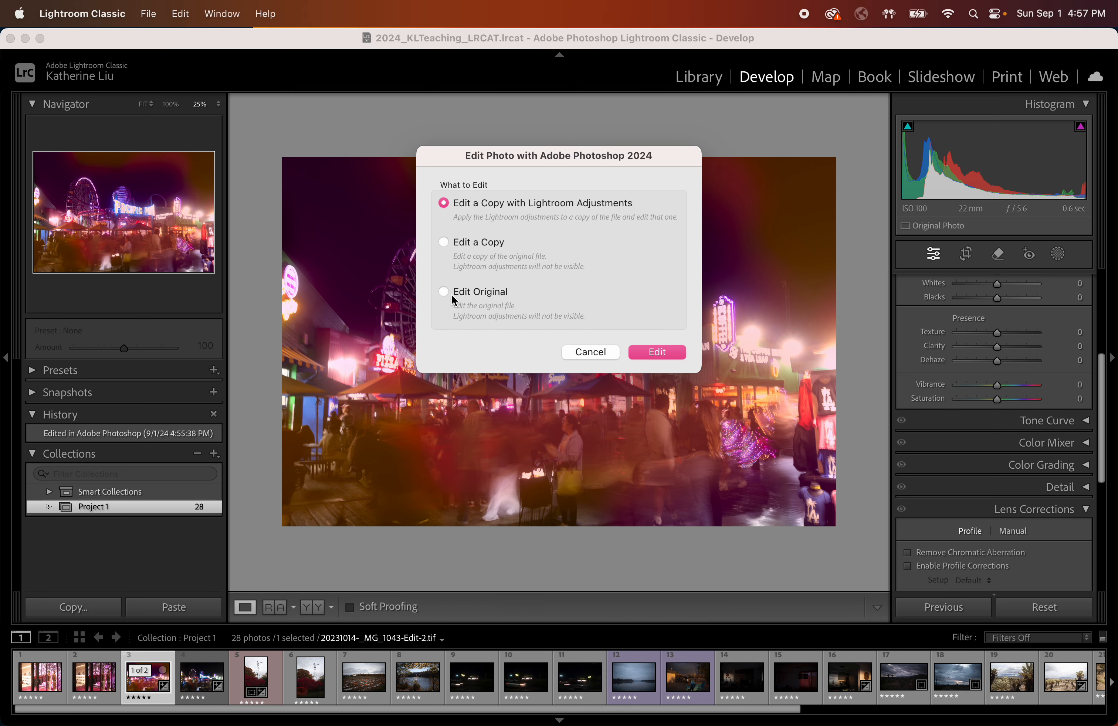
left_click(443, 295)
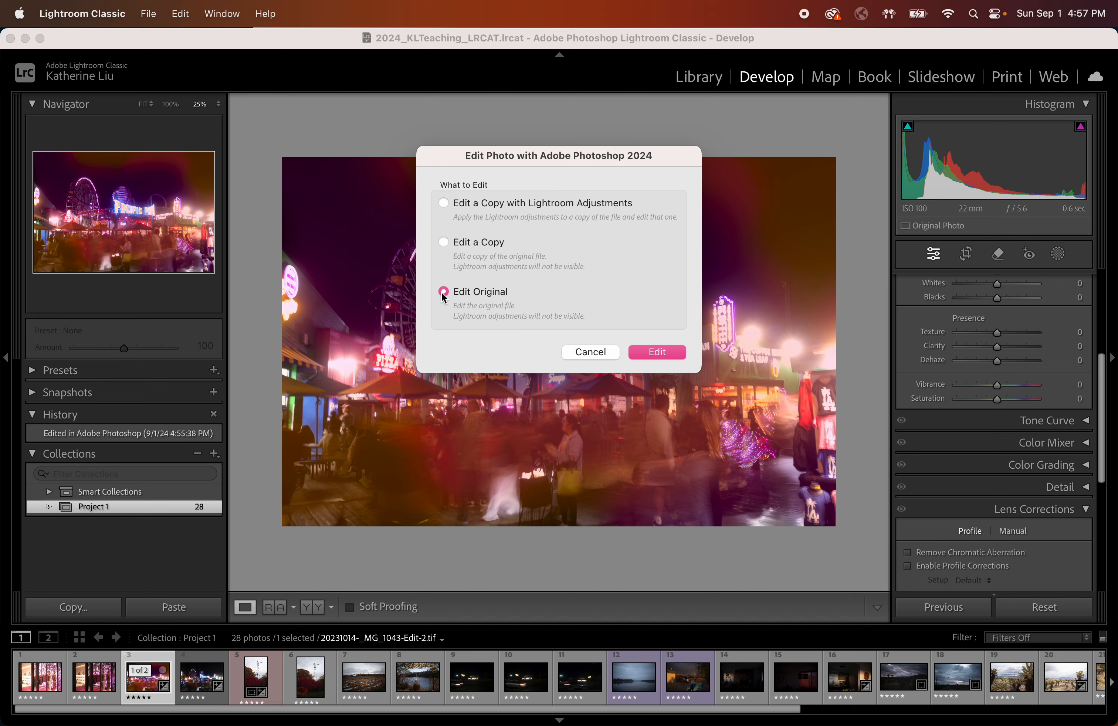
left_click(665, 354)
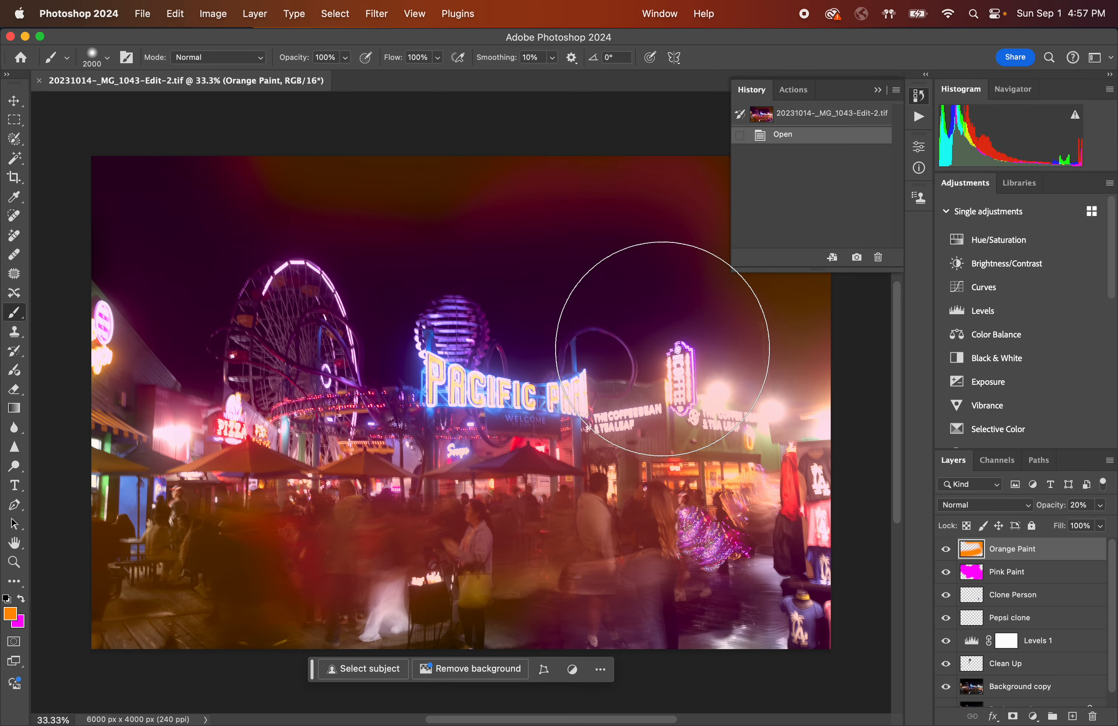
scroll(1024, 587, "down", 1)
scroll(1024, 586, "up", 1)
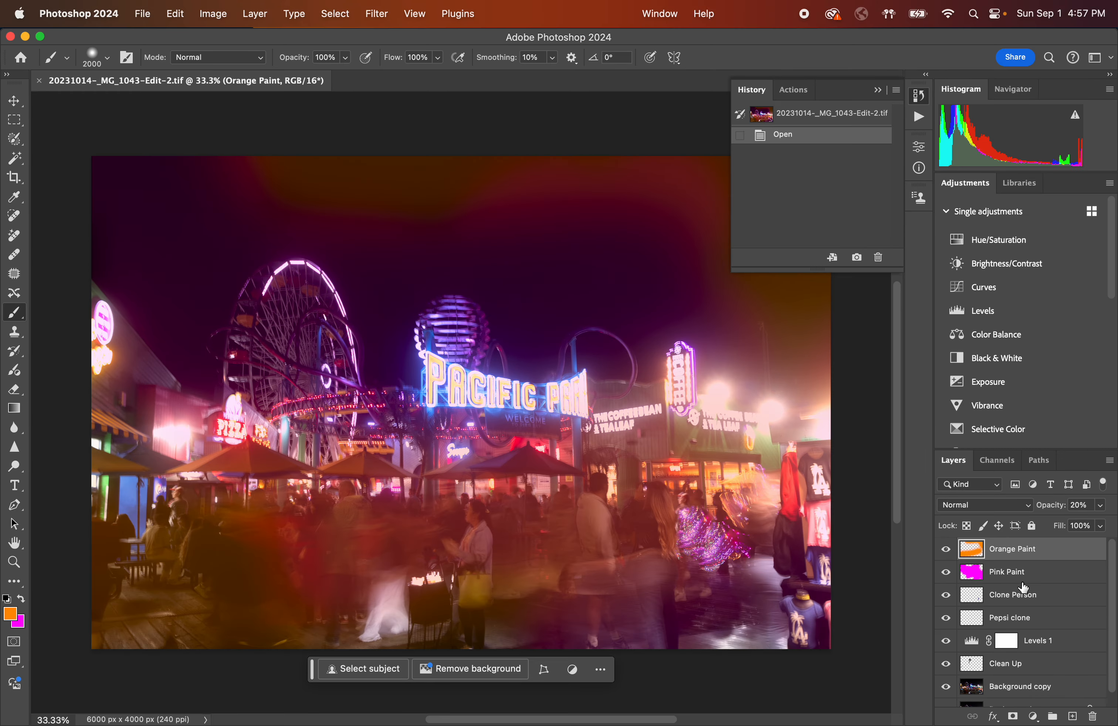